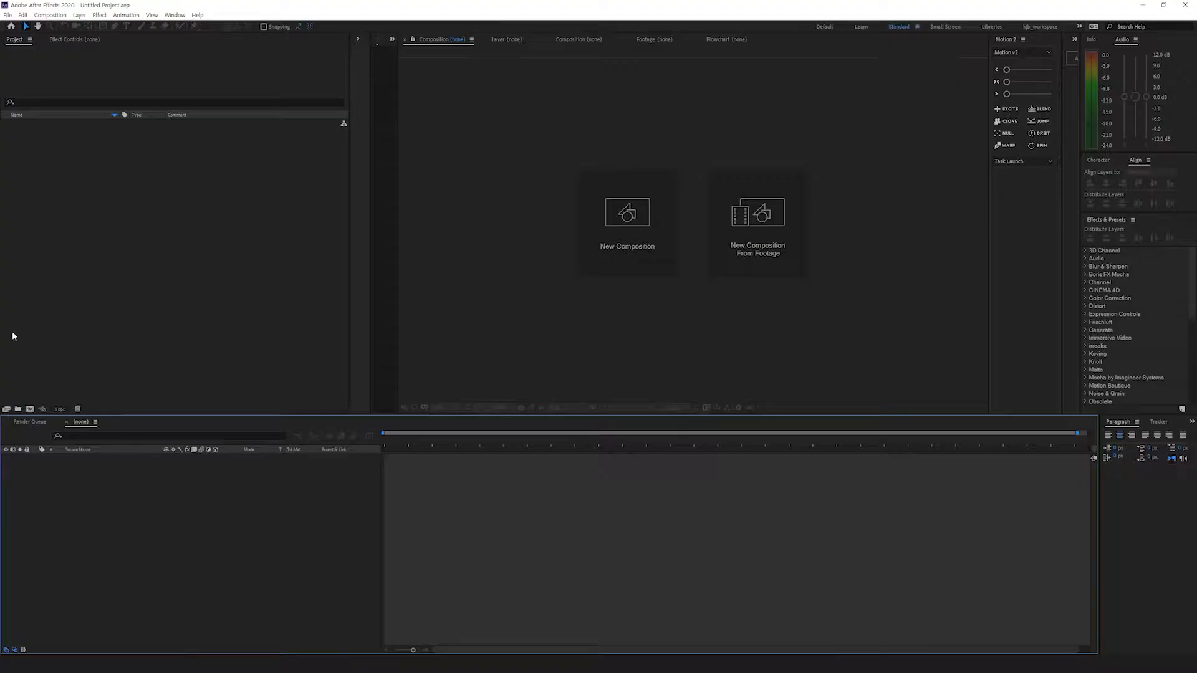
Step: Create a new composition named ELEMENT with the default settings
click(137, 252)
right_click(125, 223)
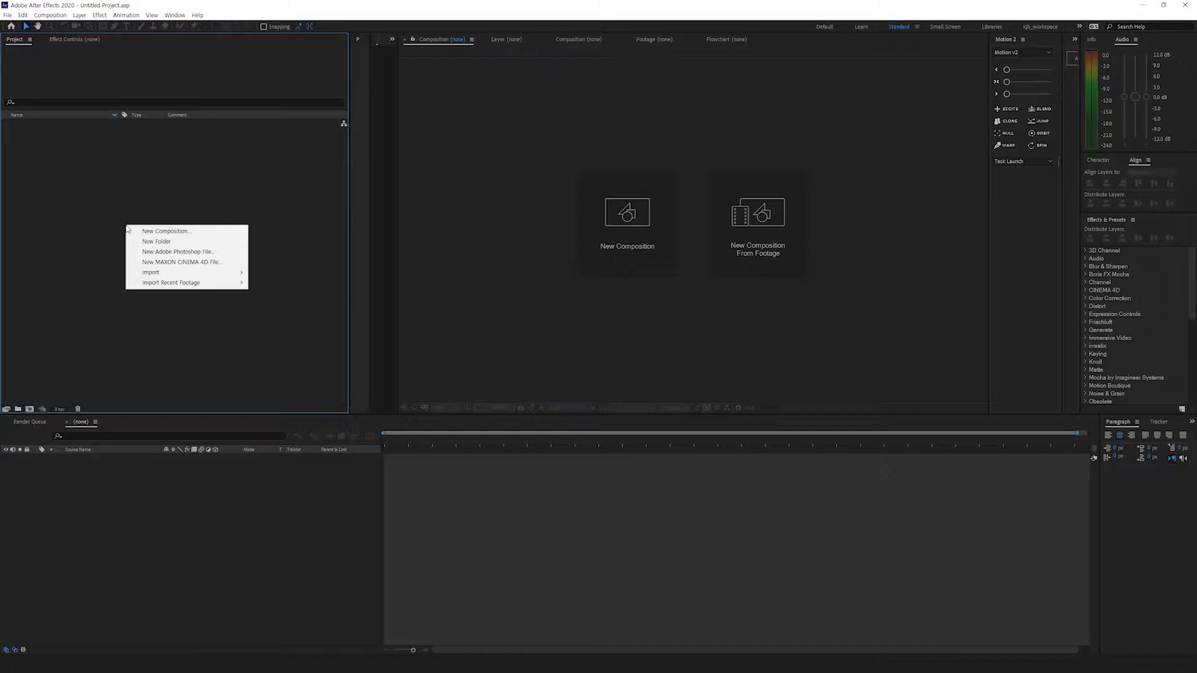
click(144, 232)
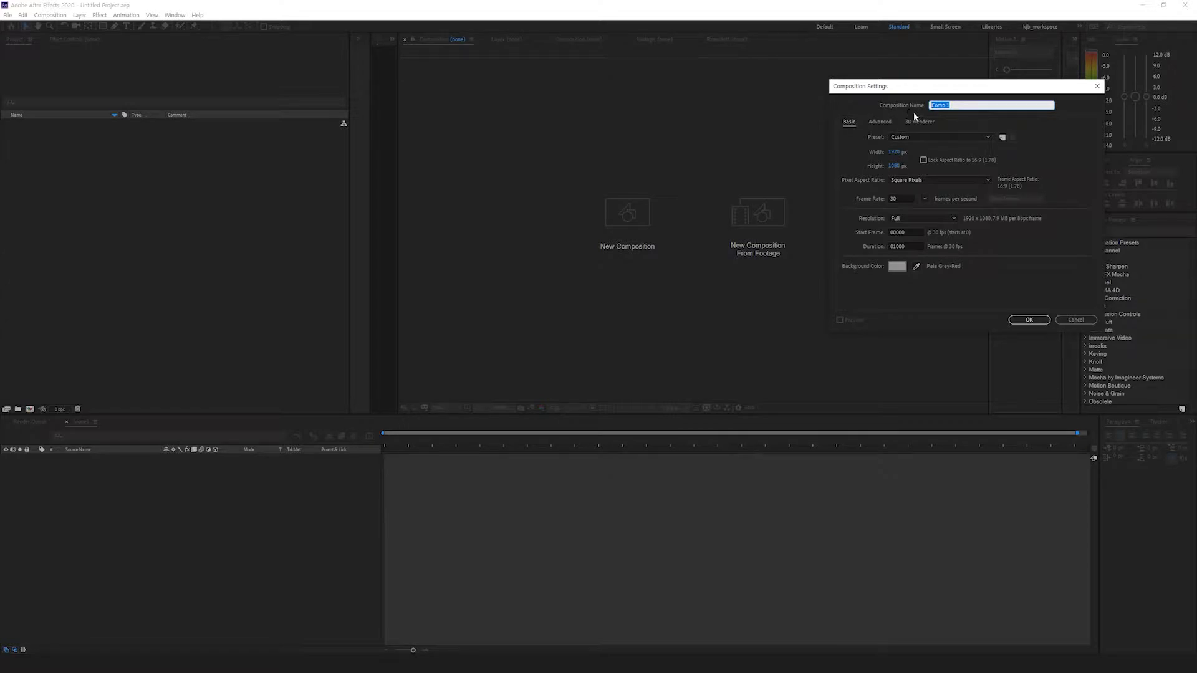
text(ELEMENT)
key(Return)
Step: Add a new solid layer named element to the composition
right_click(259, 495)
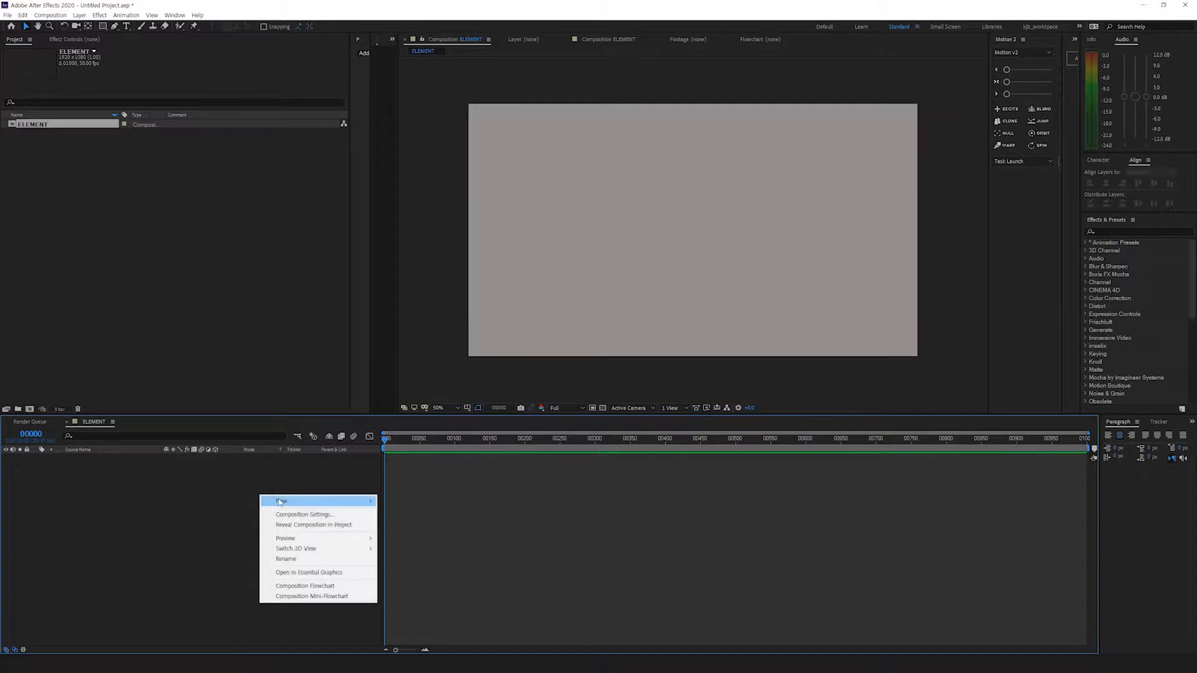
mouse_move(275, 499)
click(402, 521)
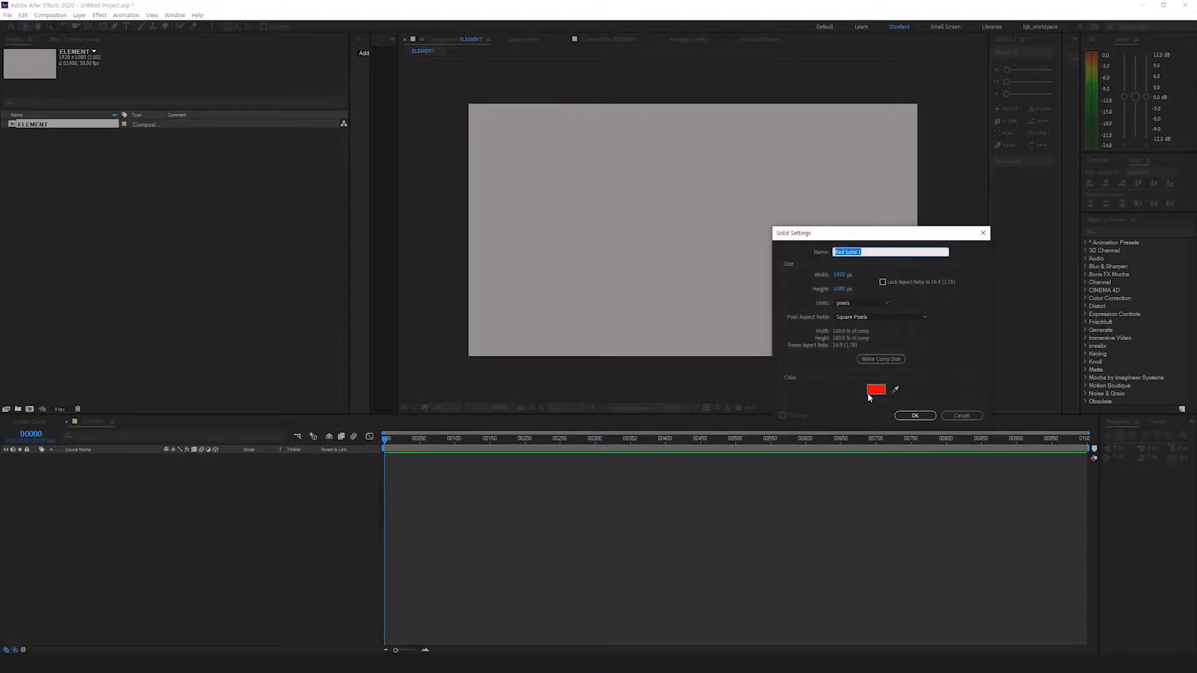
text(element)
key(Return)
Step: Find the Video Copilot Element effect, apply it to the element solid, and expand its Custom Layers settings
click(1127, 232)
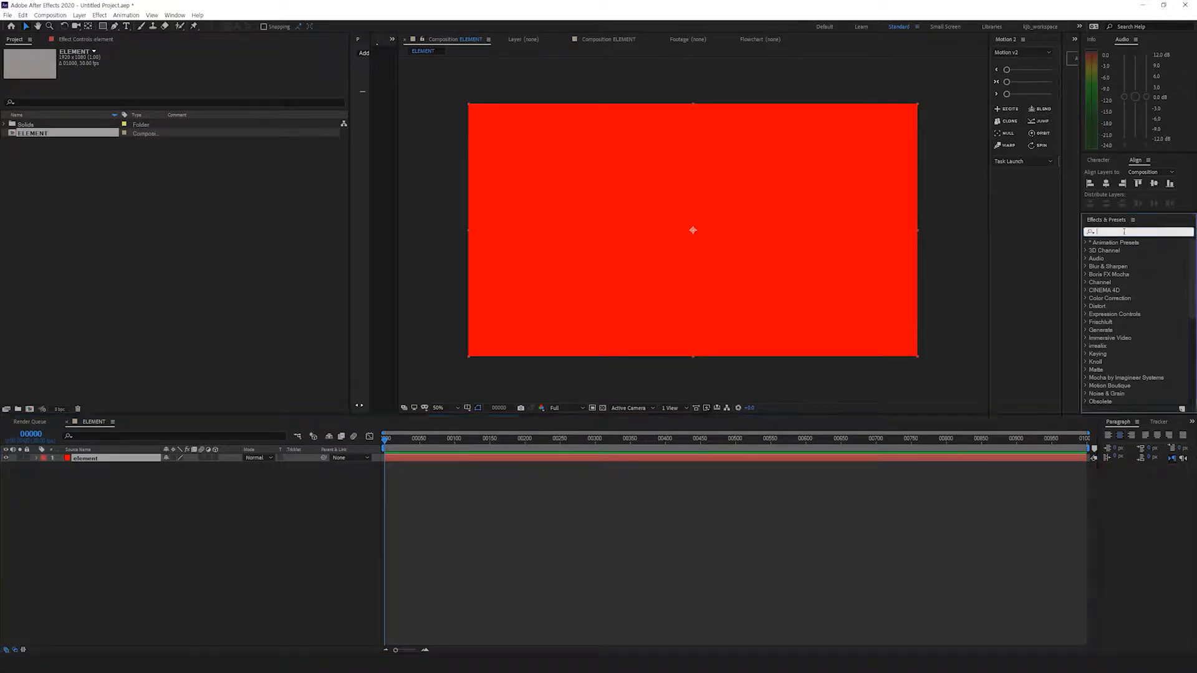
text(ele)
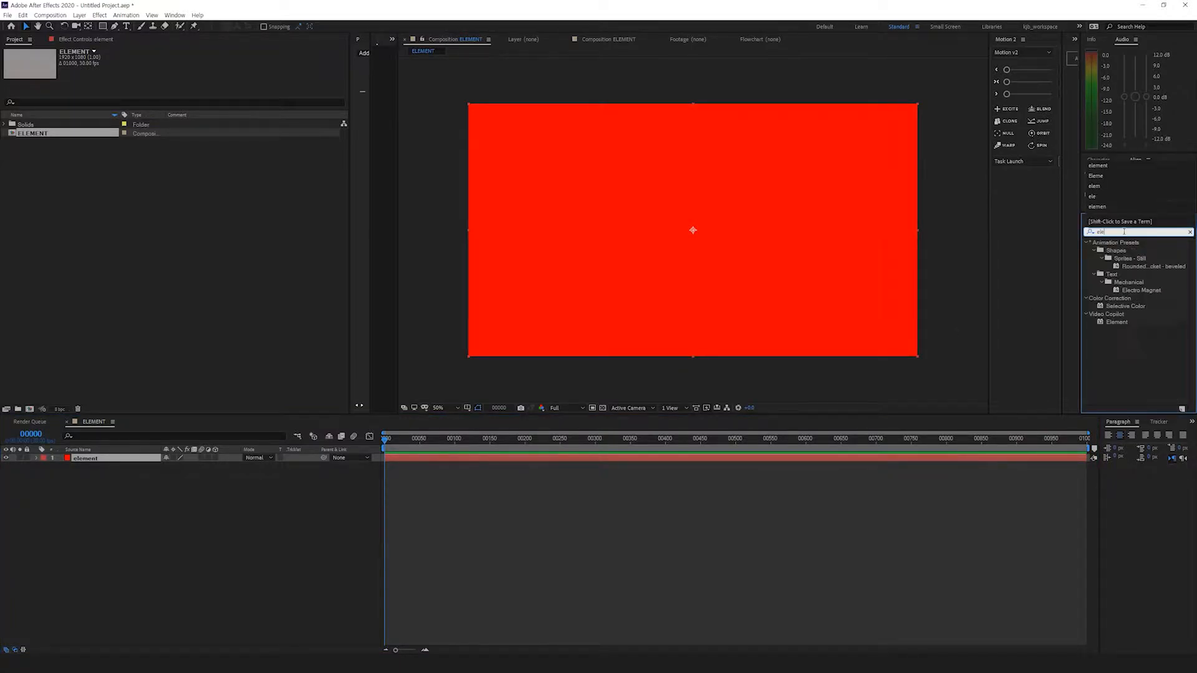
click(1110, 322)
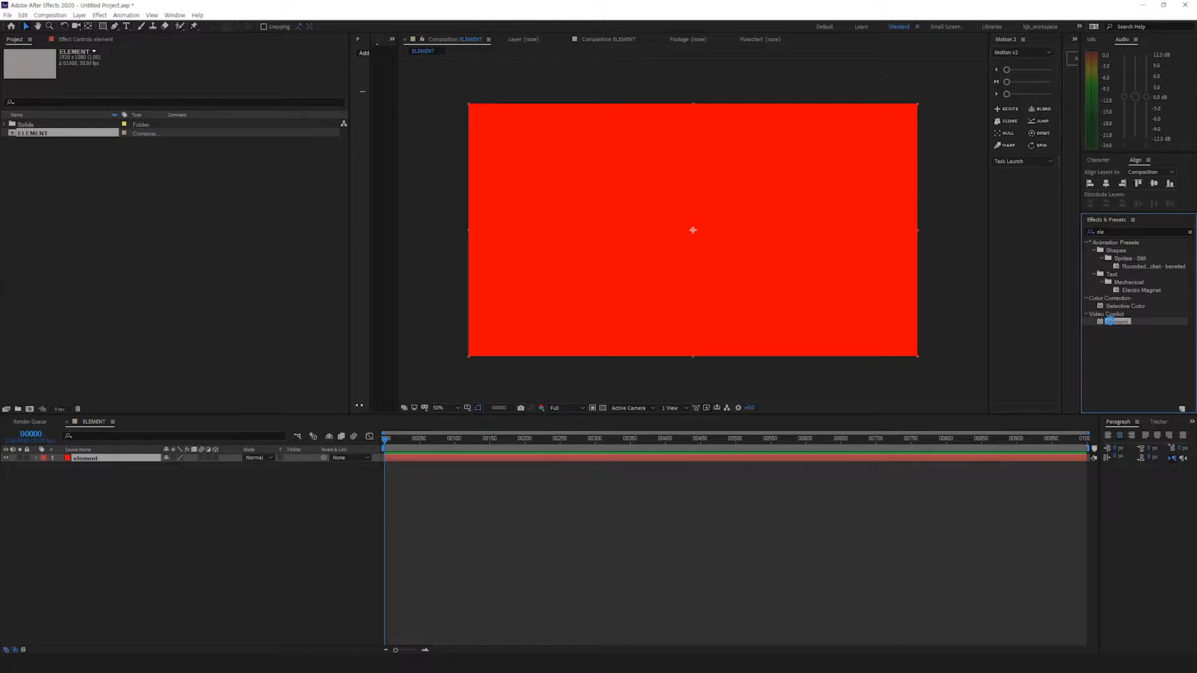
drag(1110, 321, 86, 285)
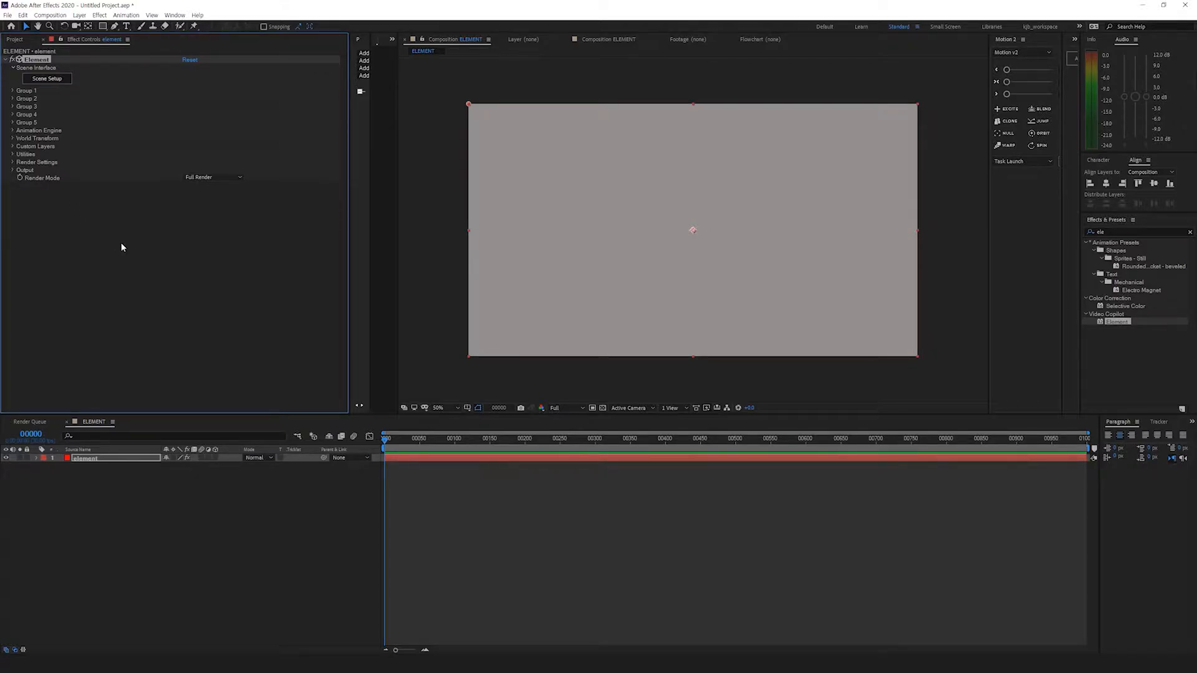
click(191, 517)
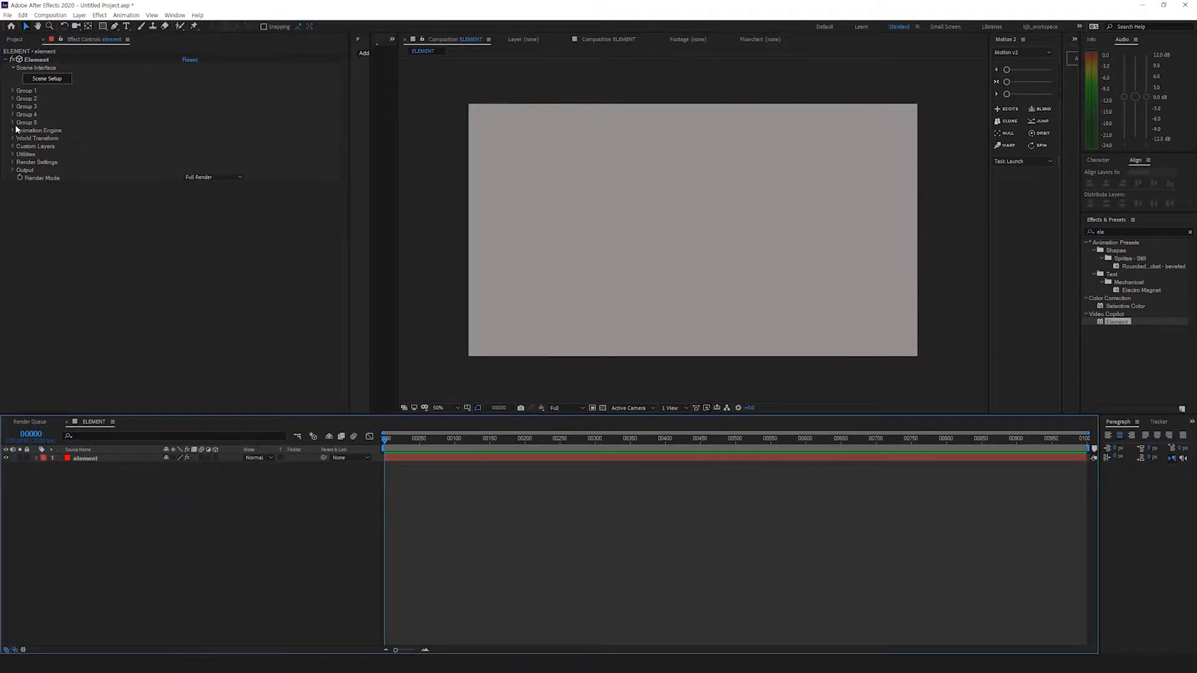
click(13, 146)
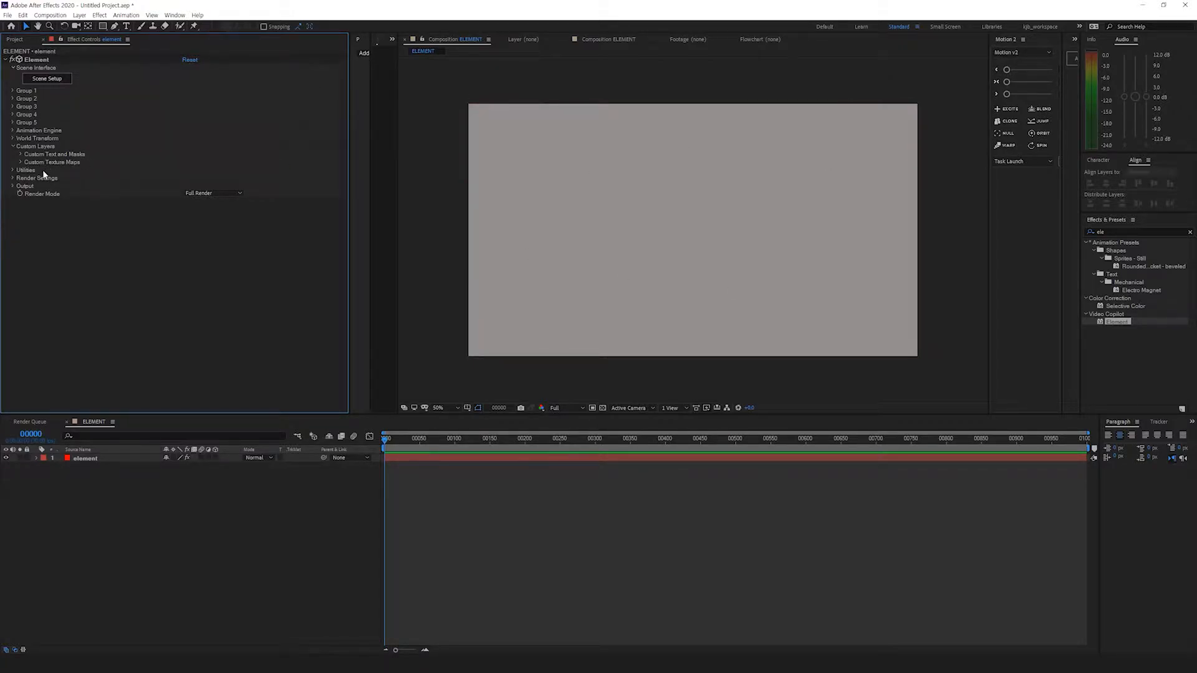
Step: Create a new text layer reading "smawill"
click(162, 530)
key(ctrl+alt+shift+t)
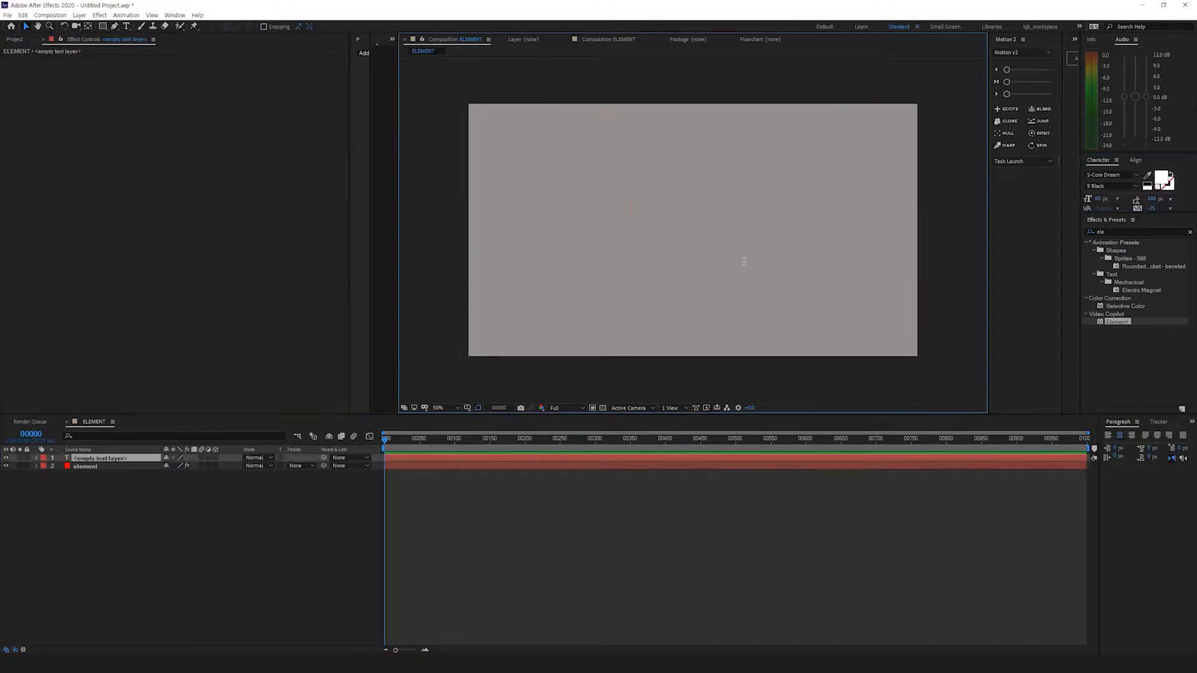
text(smawi)
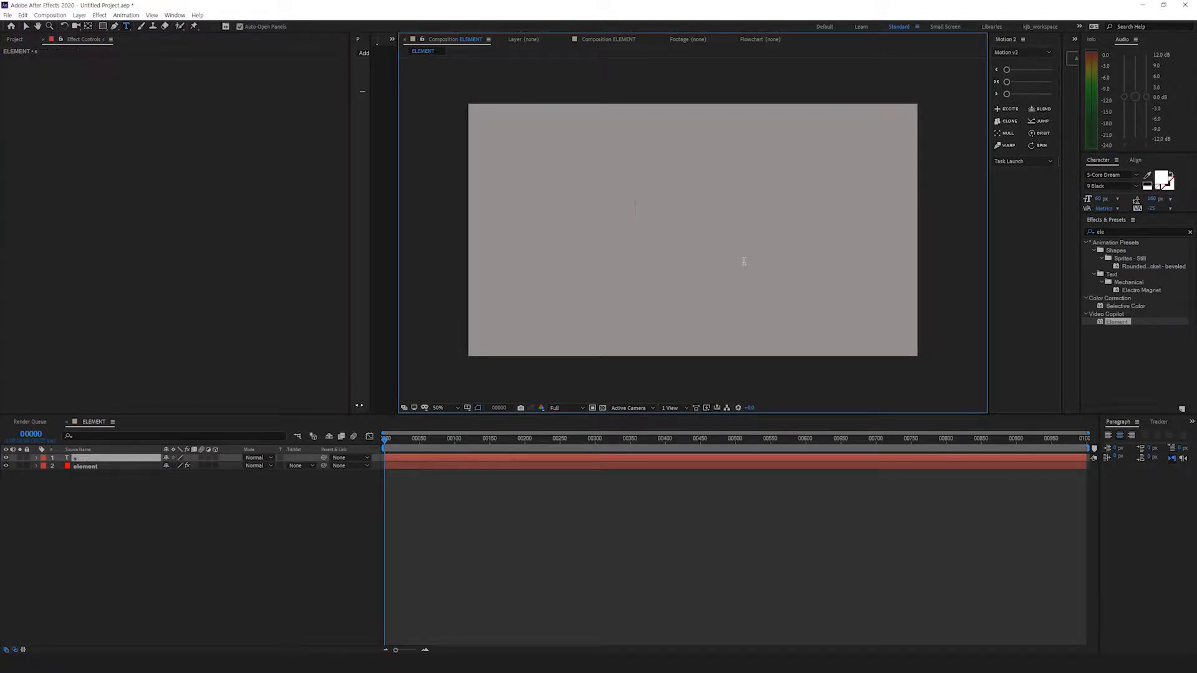
text(ll)
click(25, 27)
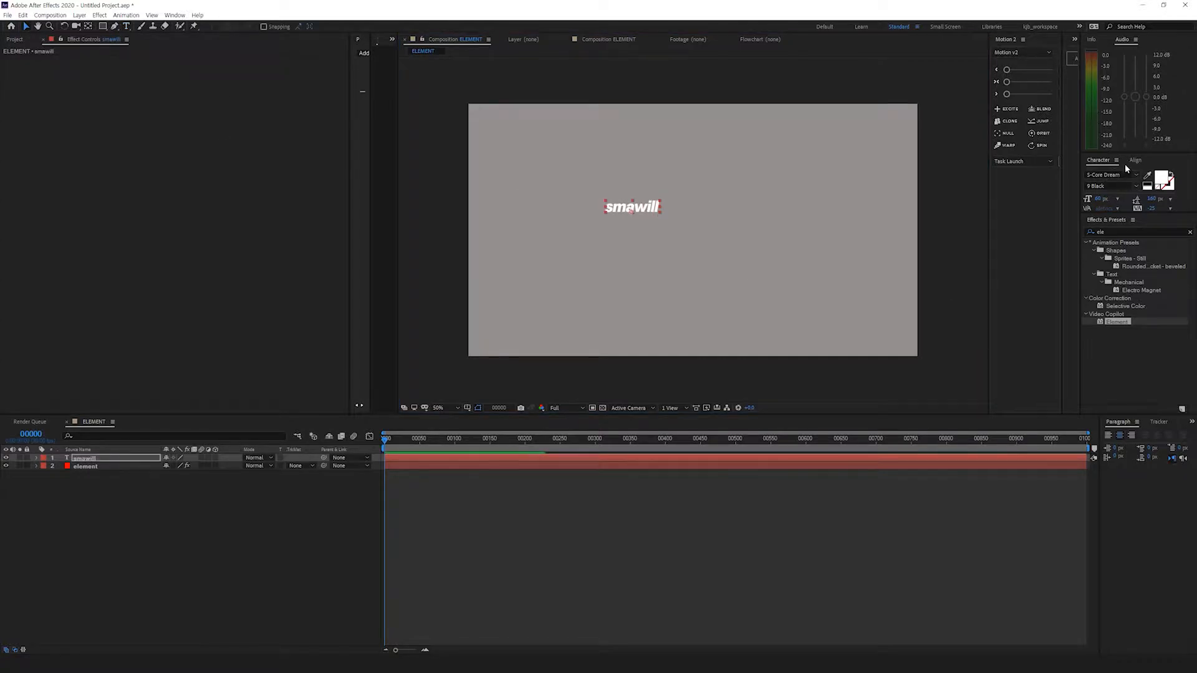
Step: Enlarge the smawill text to about half the frame width and center it horizontally and vertically in the composition
click(1135, 160)
click(1106, 183)
click(1154, 183)
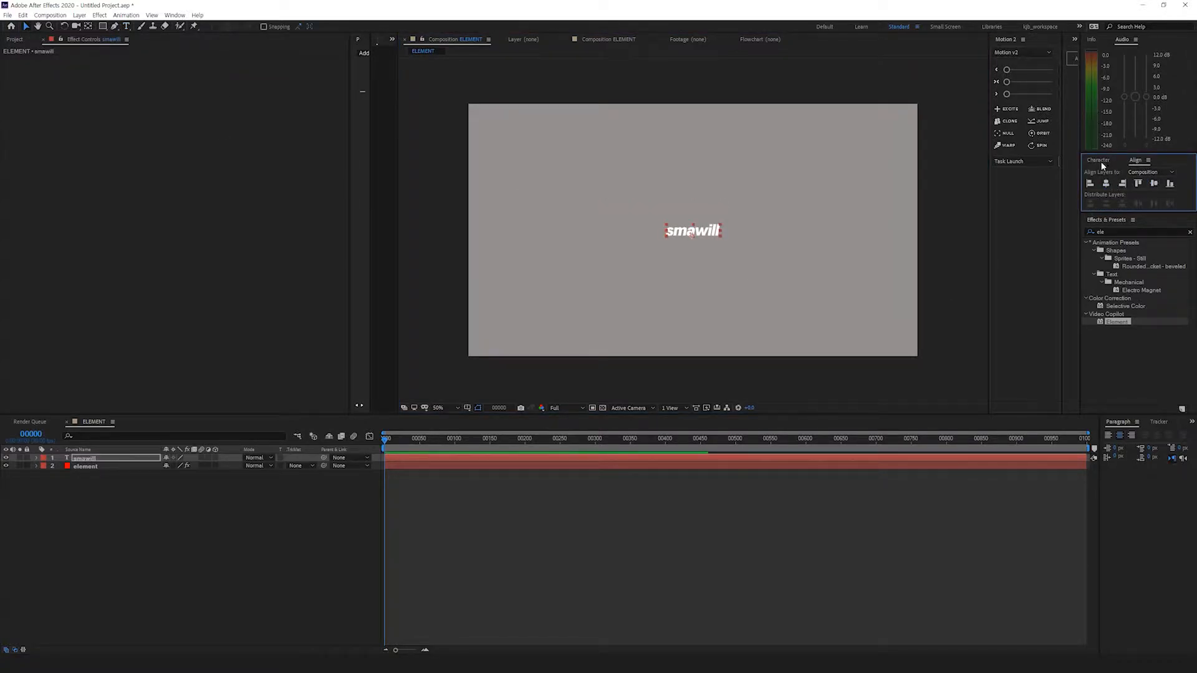
click(1101, 163)
drag(1098, 198, 1192, 198)
click(1136, 161)
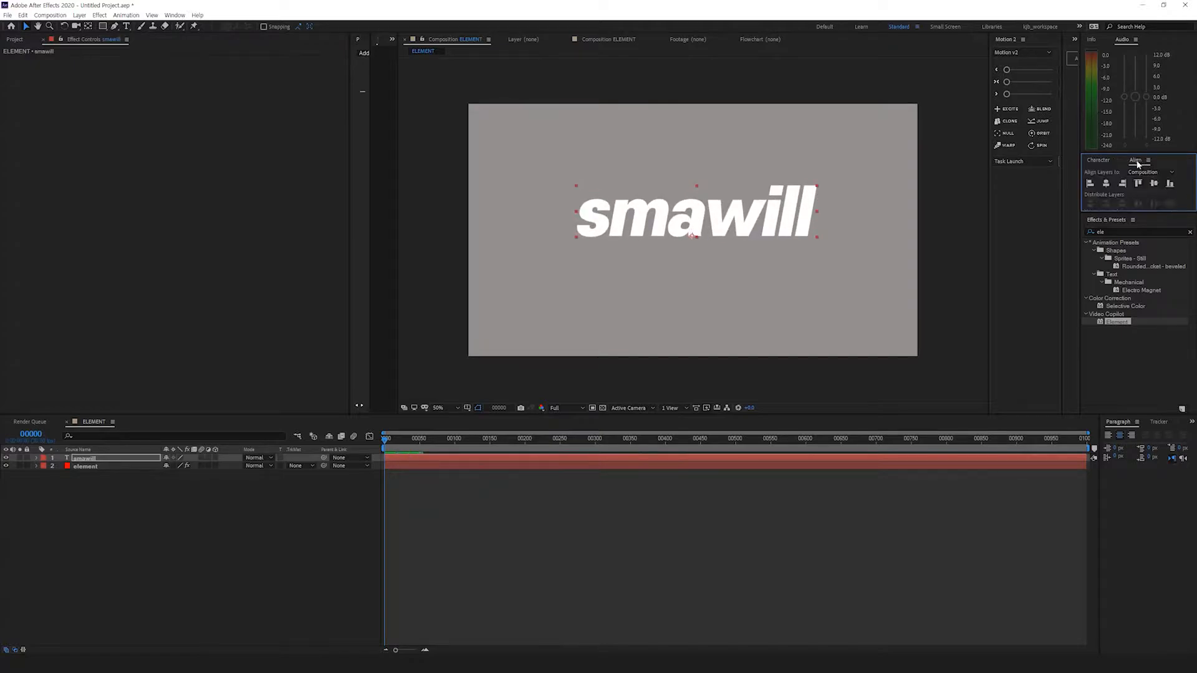
click(1111, 183)
click(1154, 183)
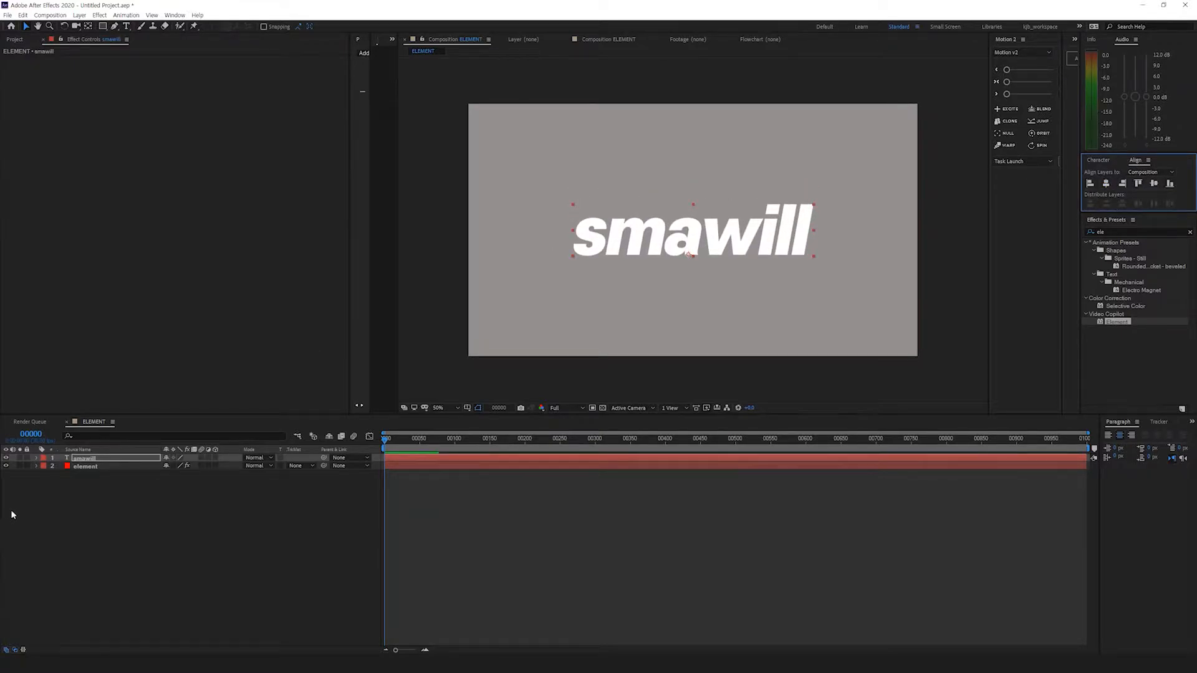
Step: Hide the smawill text layer and assign it as Path Layer 1 in the Element effect's Custom Text and Masks
click(6, 458)
click(94, 468)
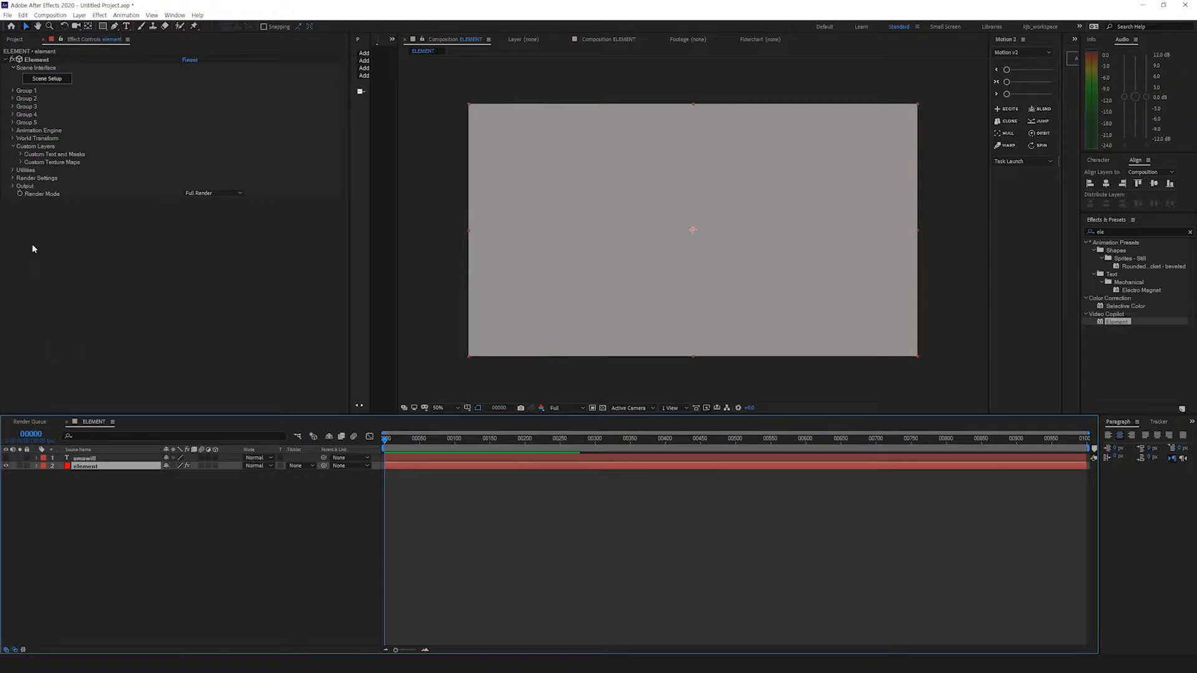
click(21, 154)
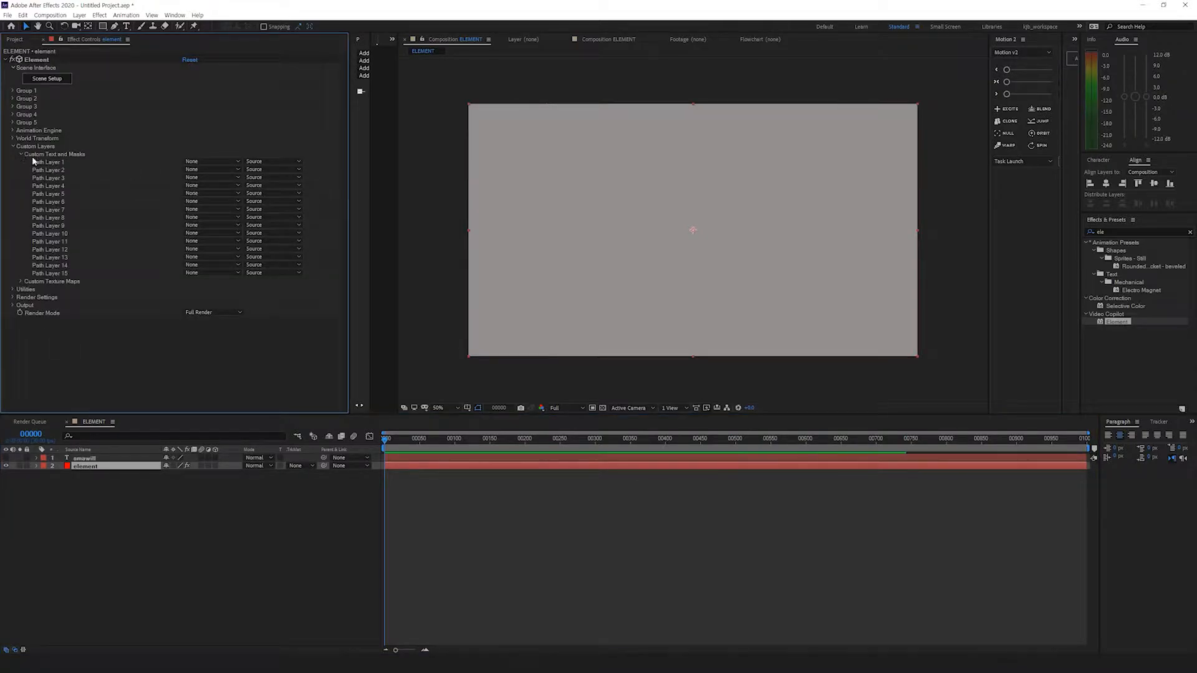
click(208, 162)
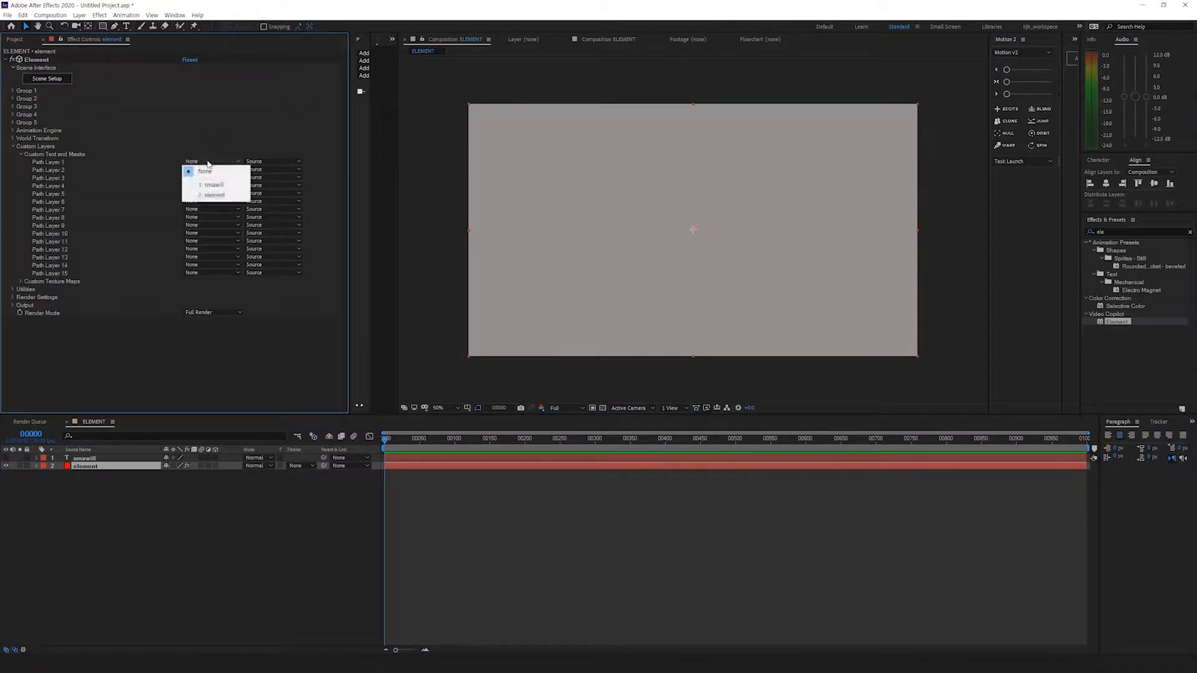
click(213, 185)
click(86, 504)
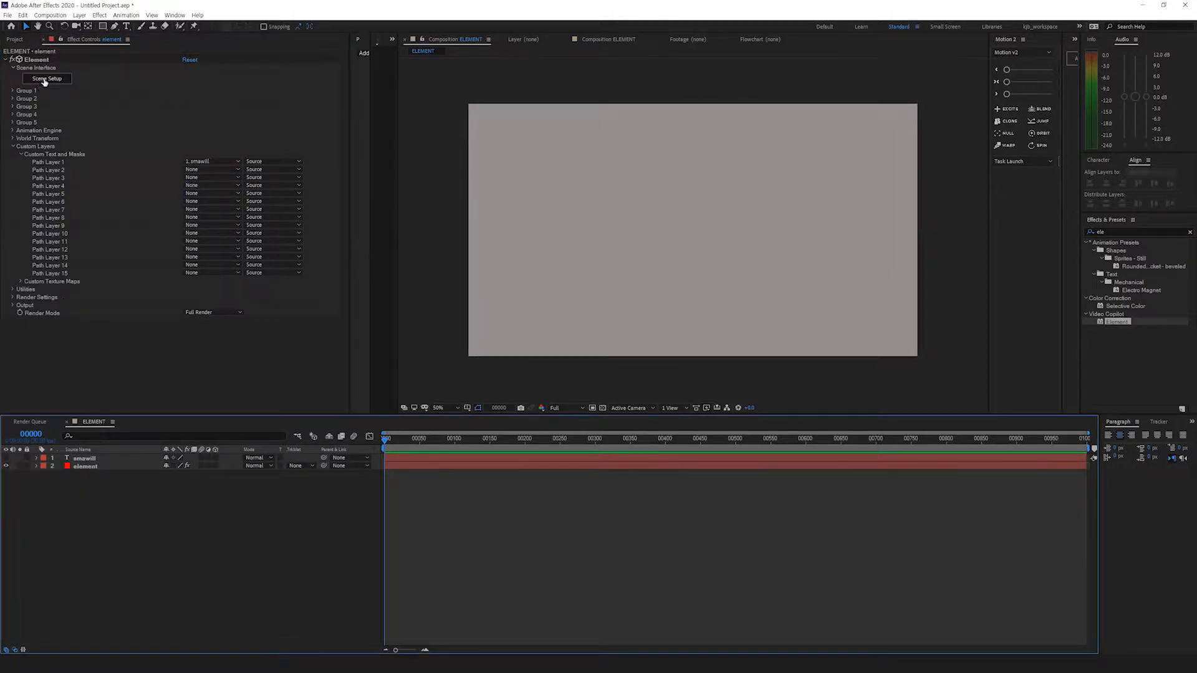
Step: Add a sphere model in Element's Scene Setup, set its segments to 1, and accept the scene
click(45, 79)
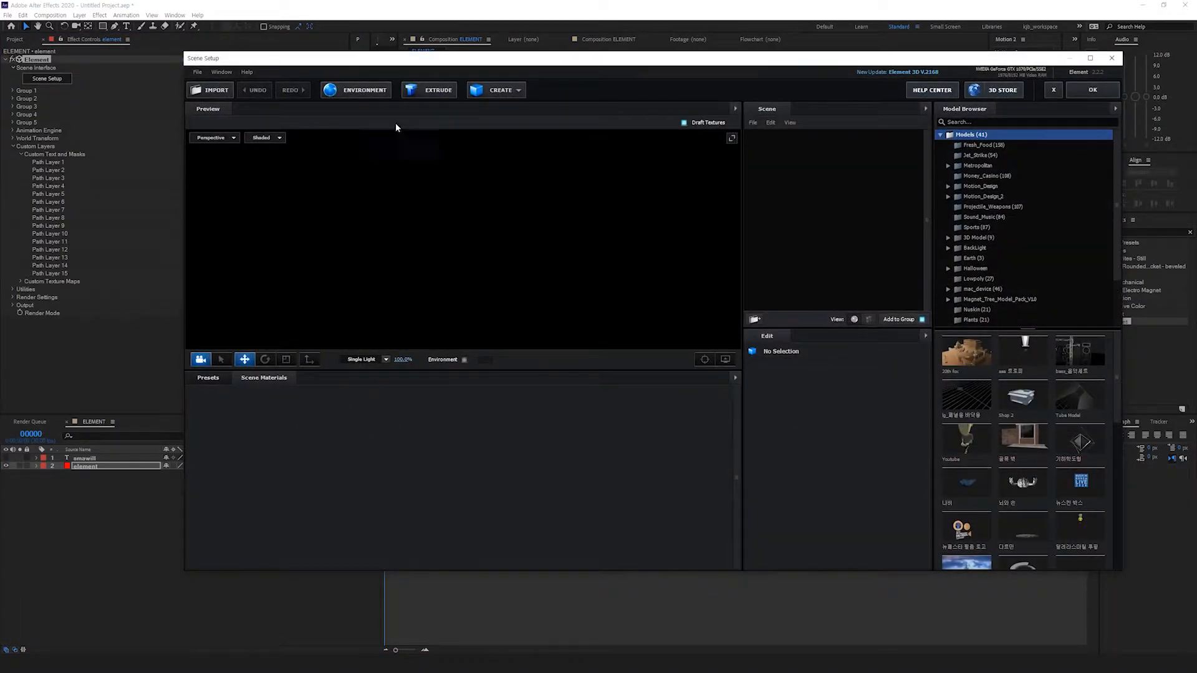
click(499, 90)
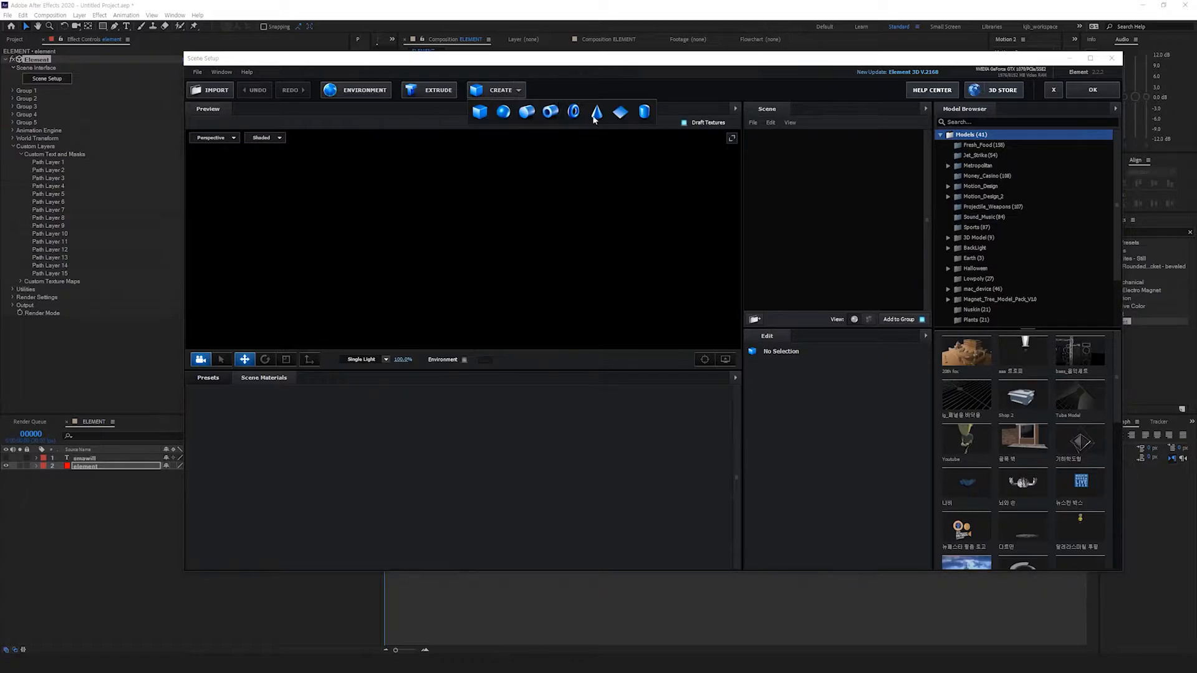
click(503, 113)
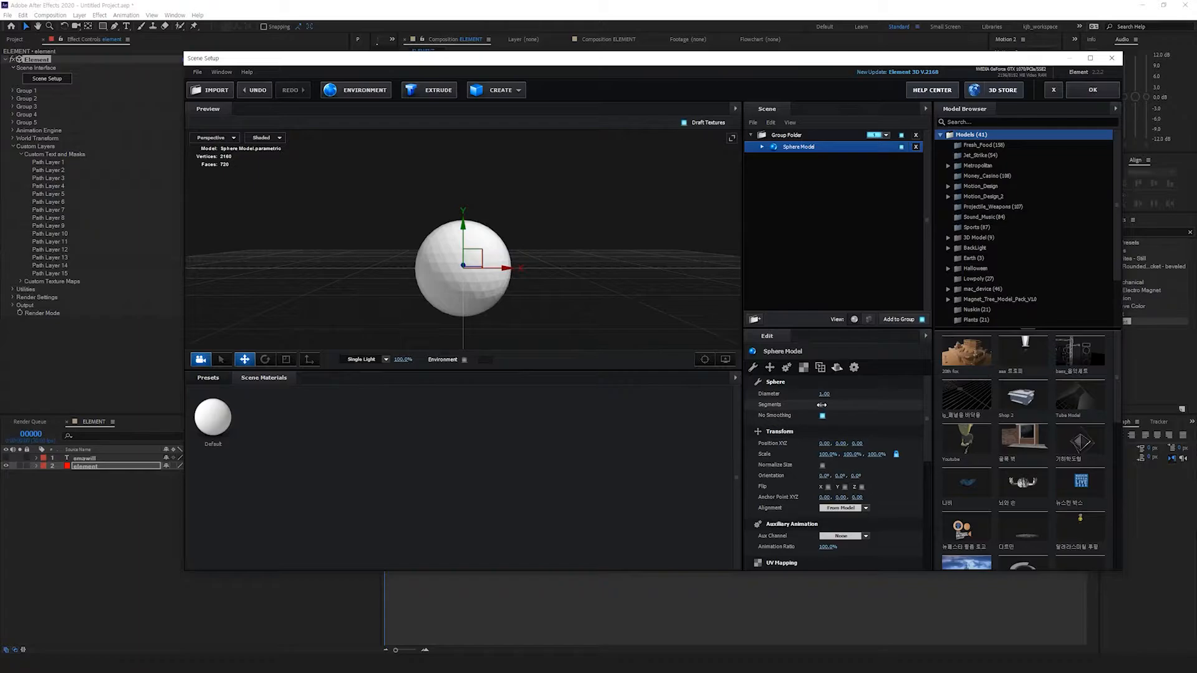
drag(822, 404, 717, 410)
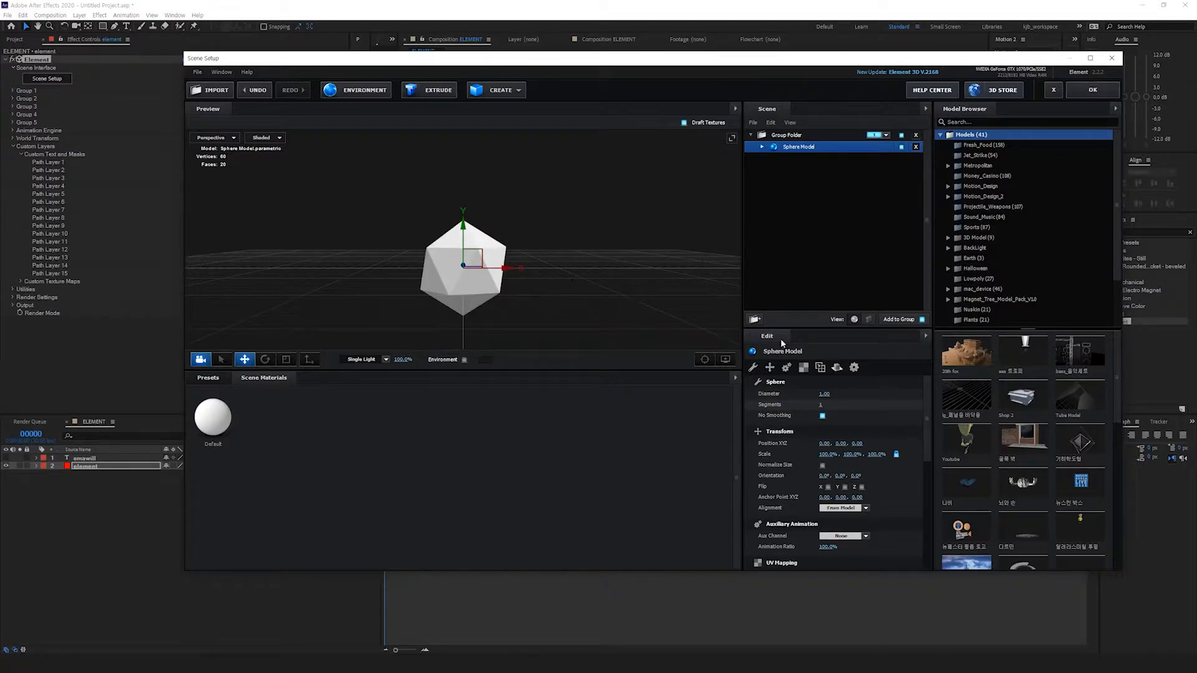
drag(927, 410, 922, 506)
click(823, 448)
drag(569, 267, 512, 287)
click(1083, 91)
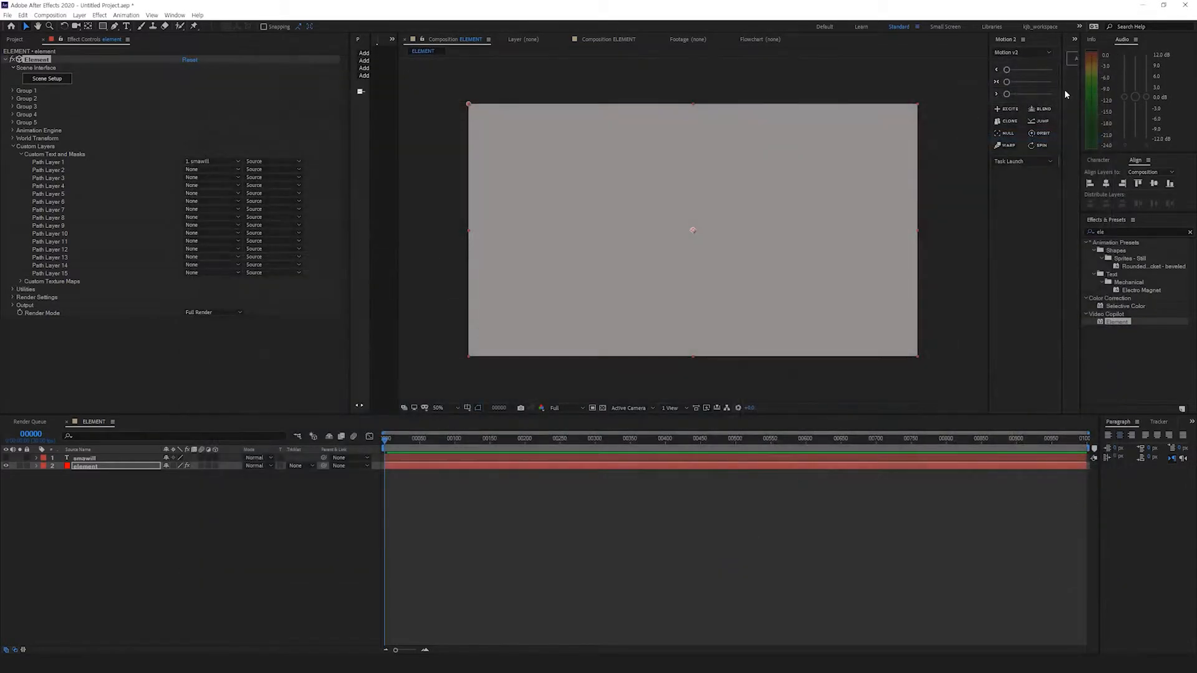
Step: Set Group 1's Replicator Shape to Layer and choose the smawill text as its Custom Layer
click(6, 459)
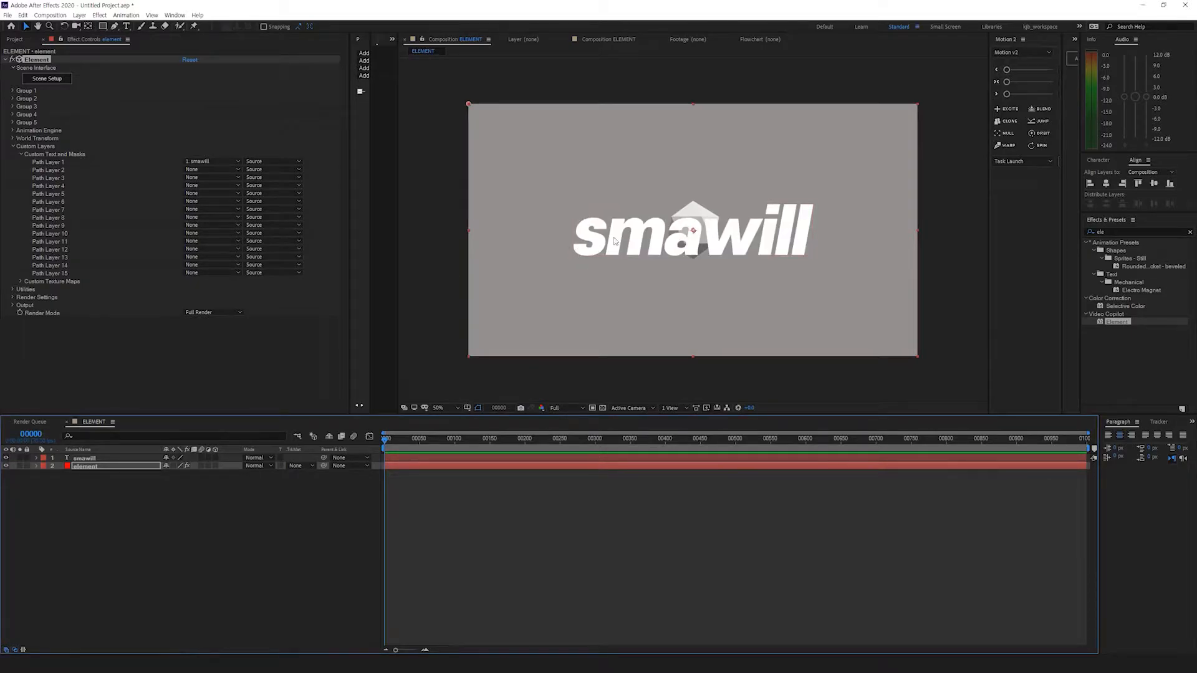
click(6, 458)
click(12, 90)
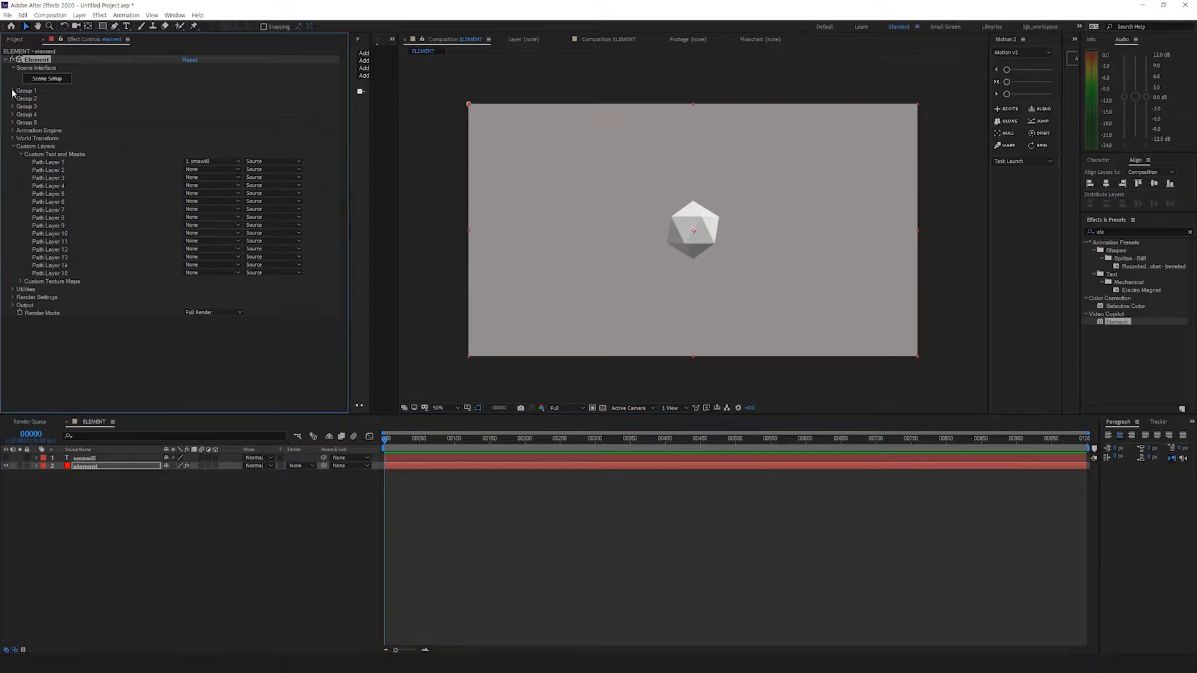
click(21, 107)
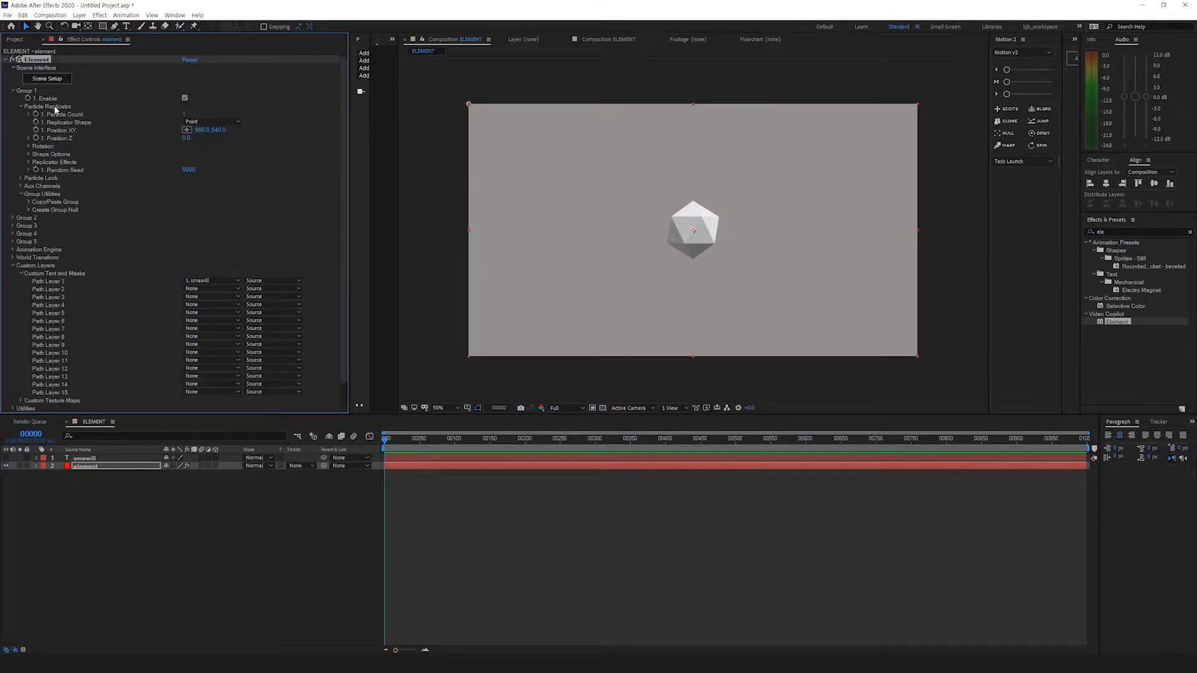
click(212, 123)
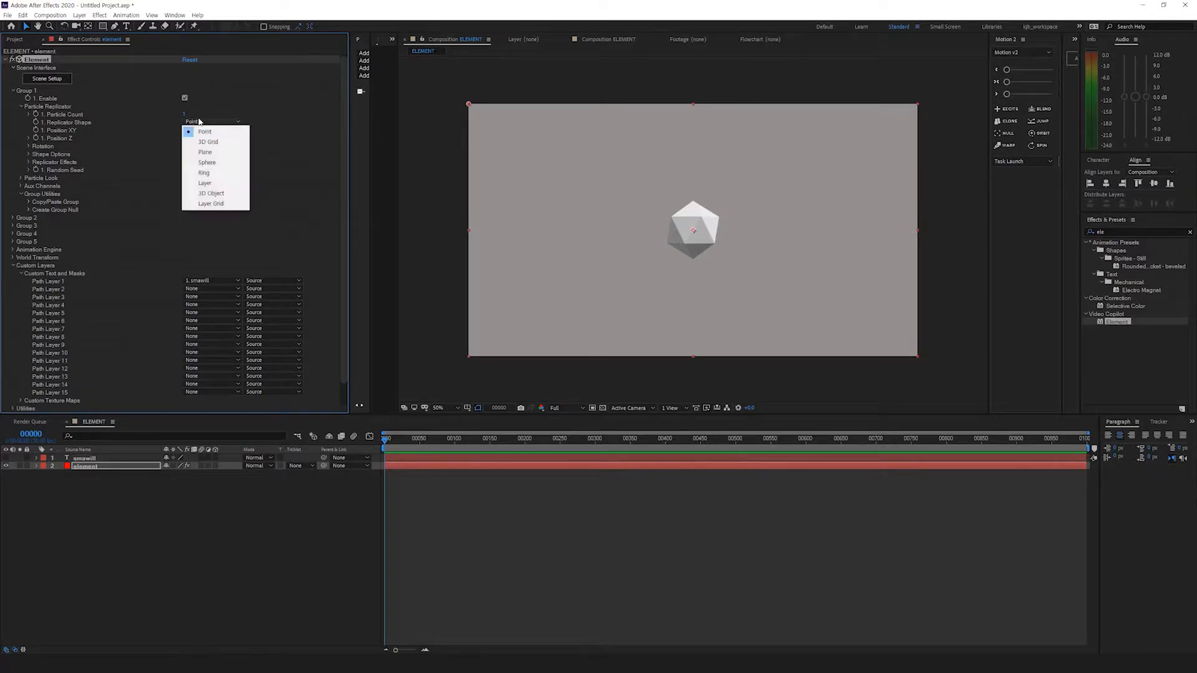
click(206, 183)
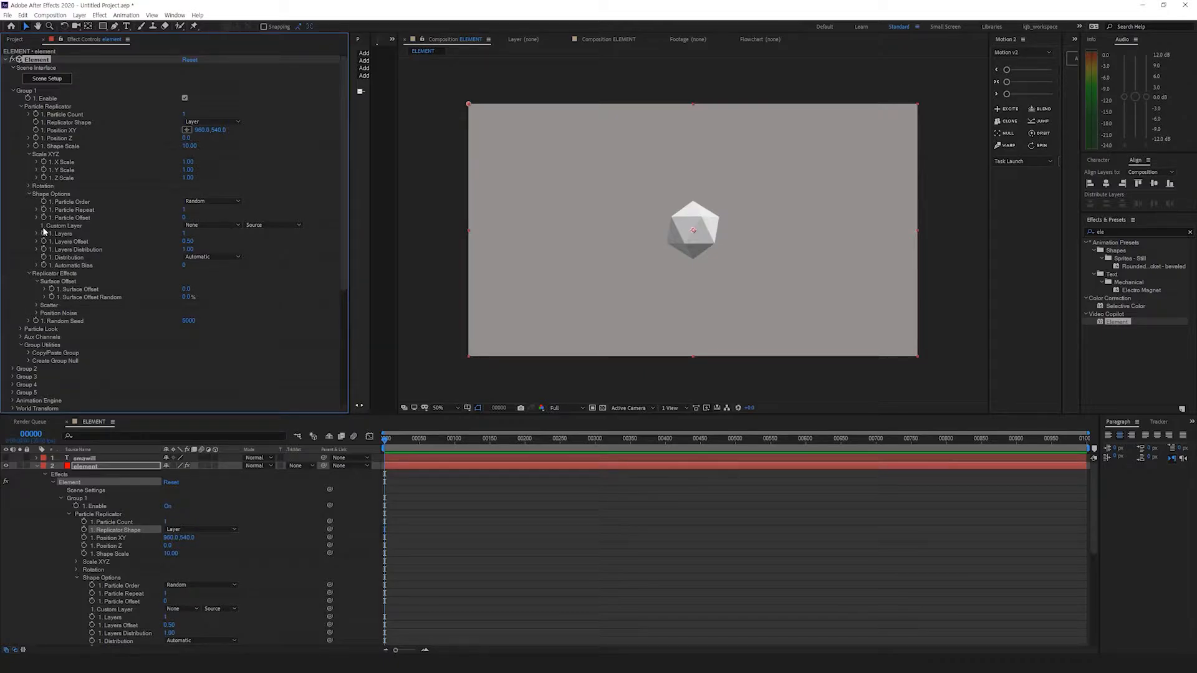
click(214, 225)
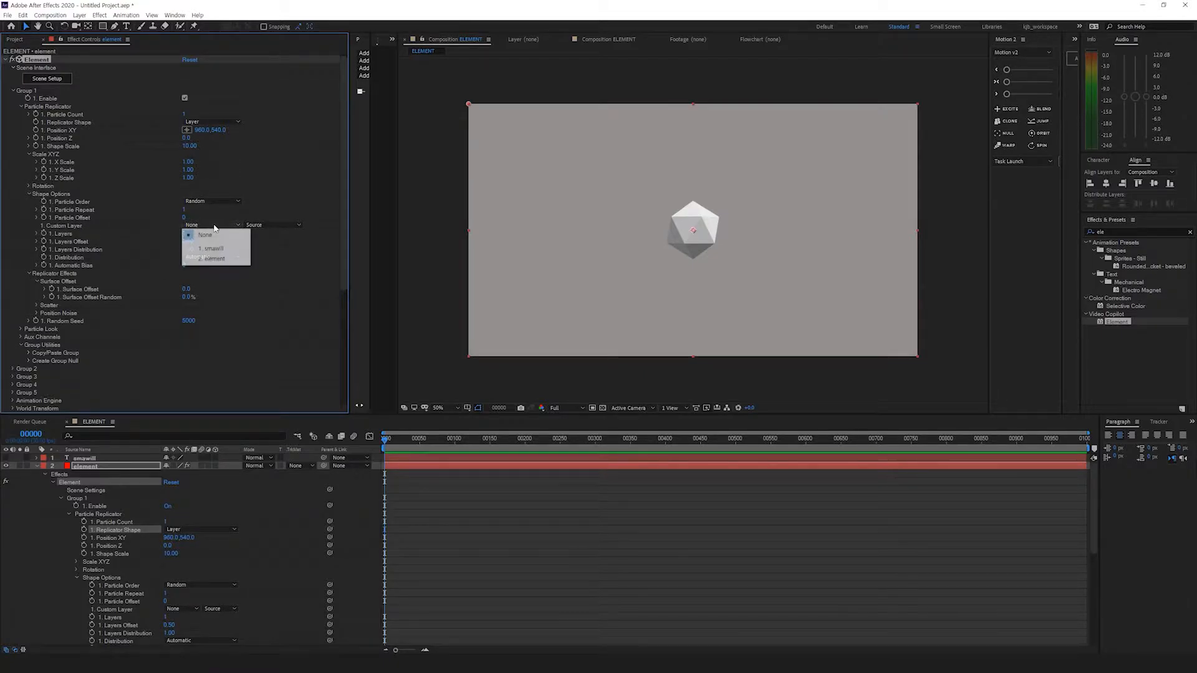
click(214, 249)
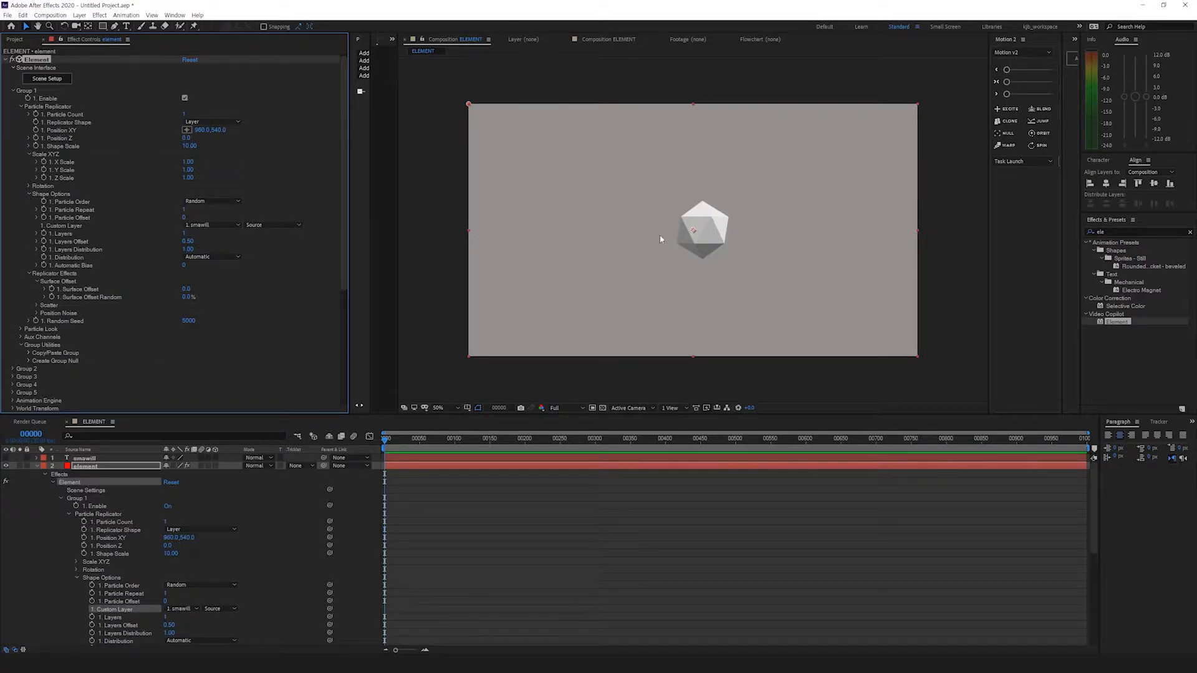
Step: Set Group 1's Particle Count to 100, and collapse the solid's timeline properties and the Scale XYZ settings
click(37, 466)
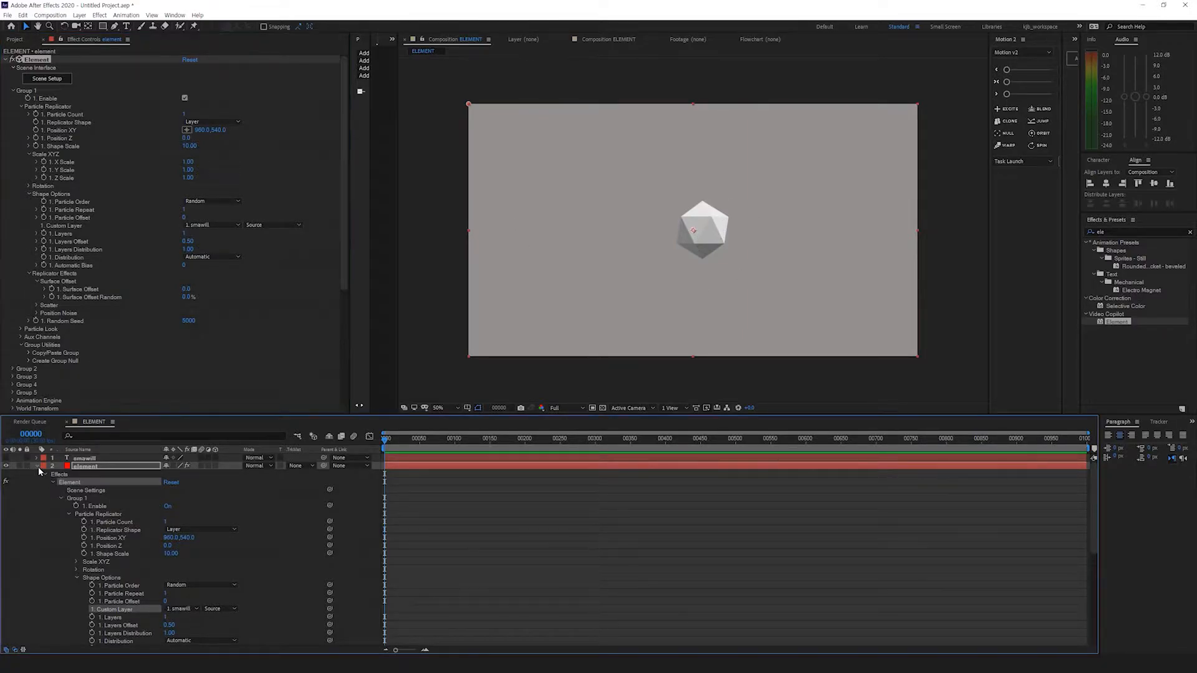
click(184, 115)
text(10)
key(Return)
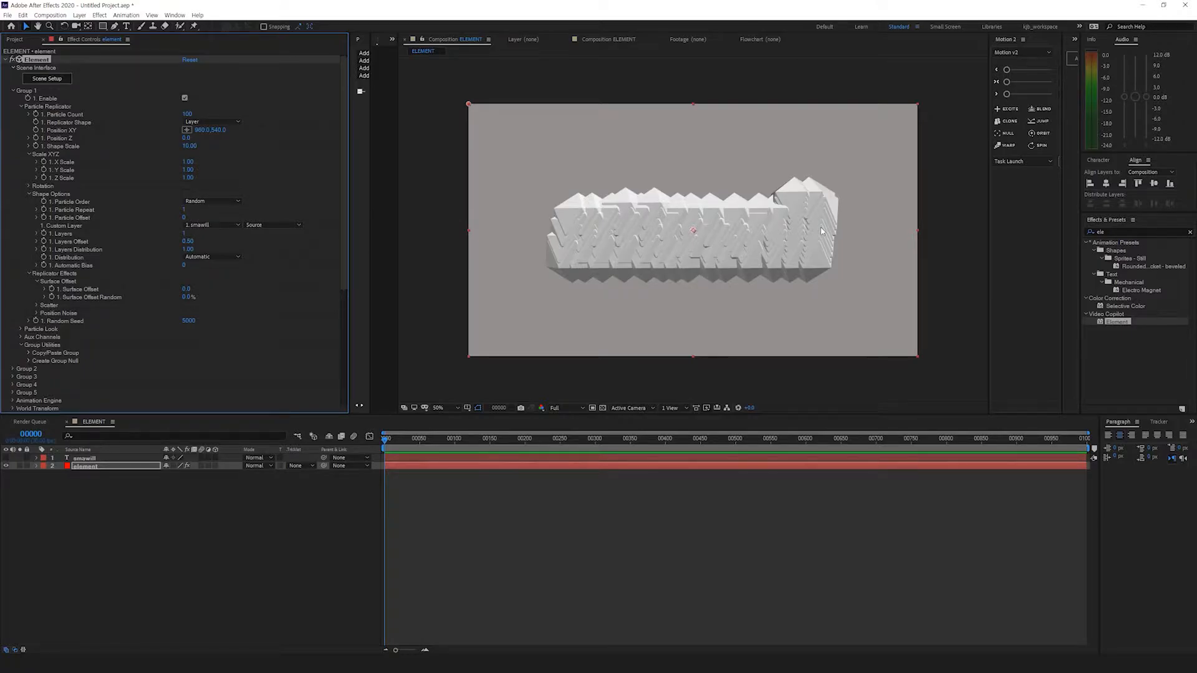
click(28, 154)
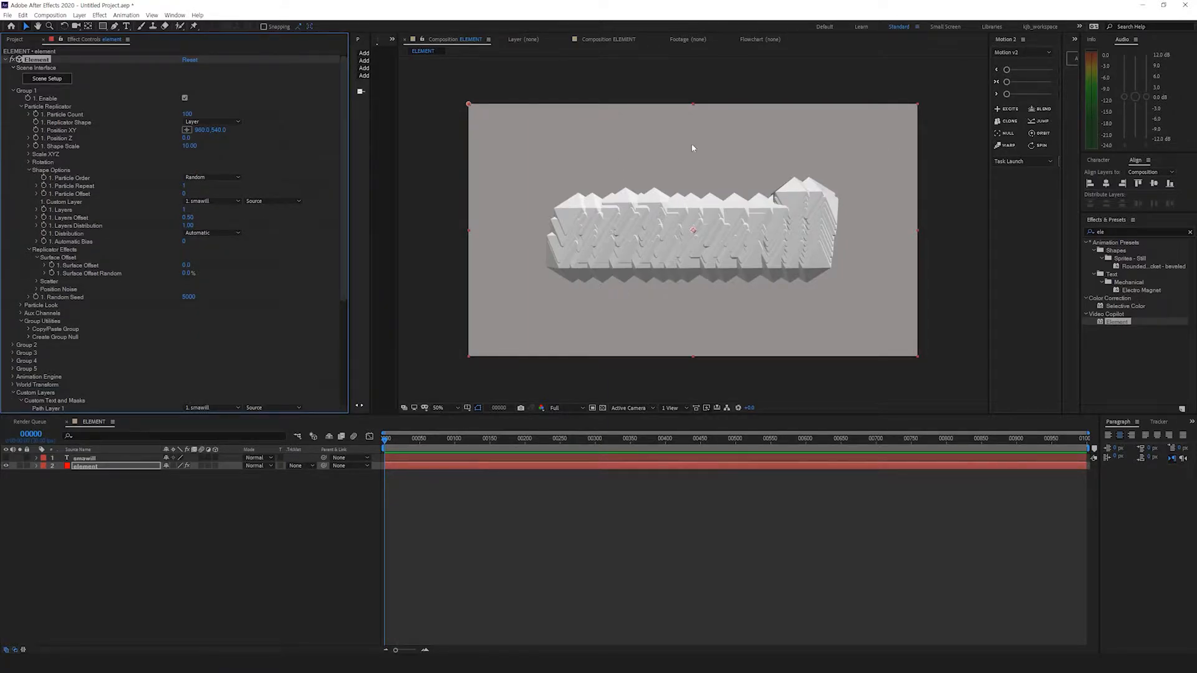
Step: Set Group 1's Particle Size to 2 and its Particle Size Random to 80%
drag(190, 147, 419, 160)
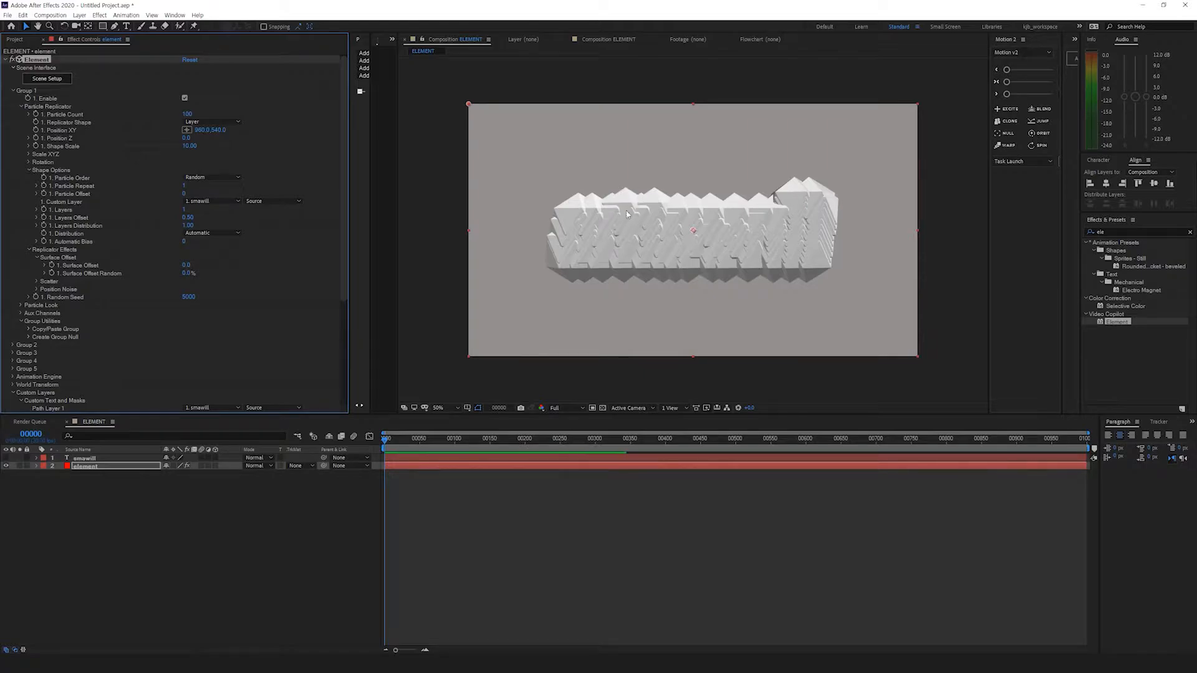
click(21, 306)
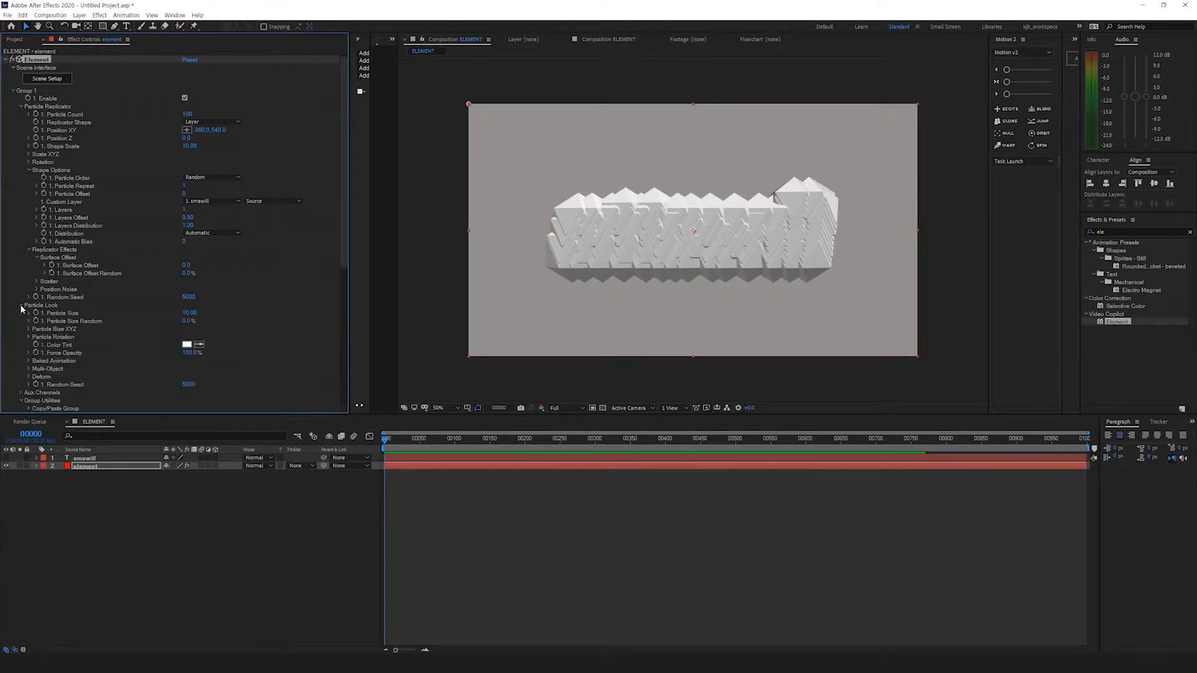
key(Return)
click(191, 313)
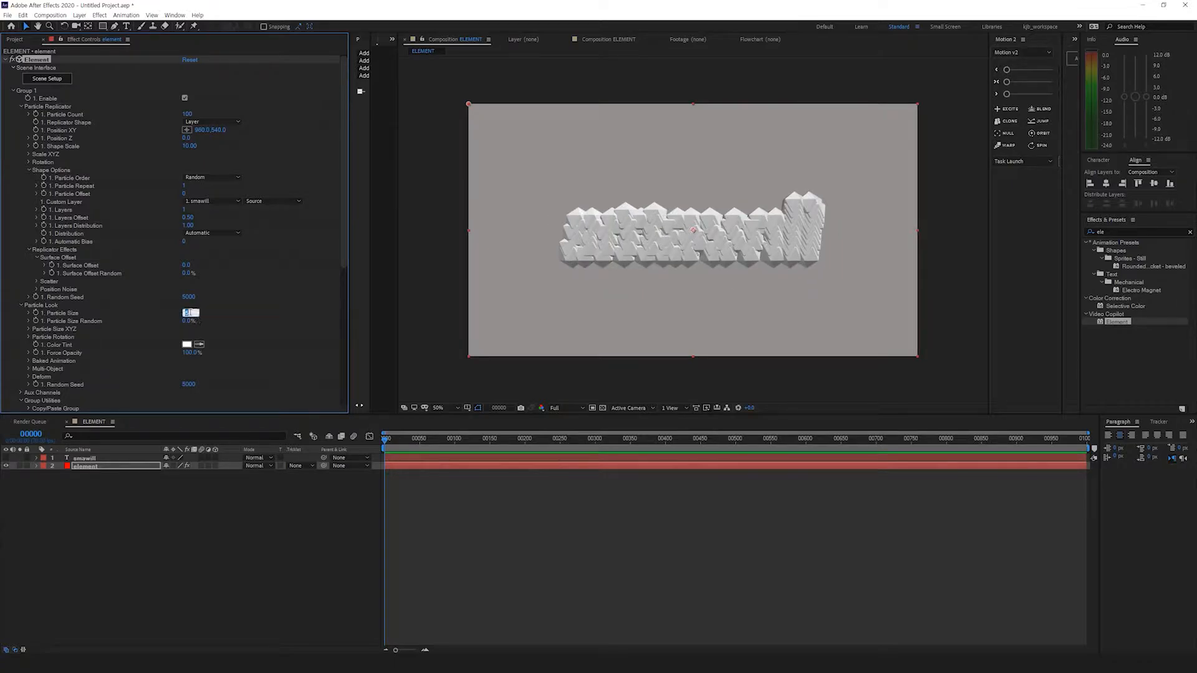
text(2)
key(Return)
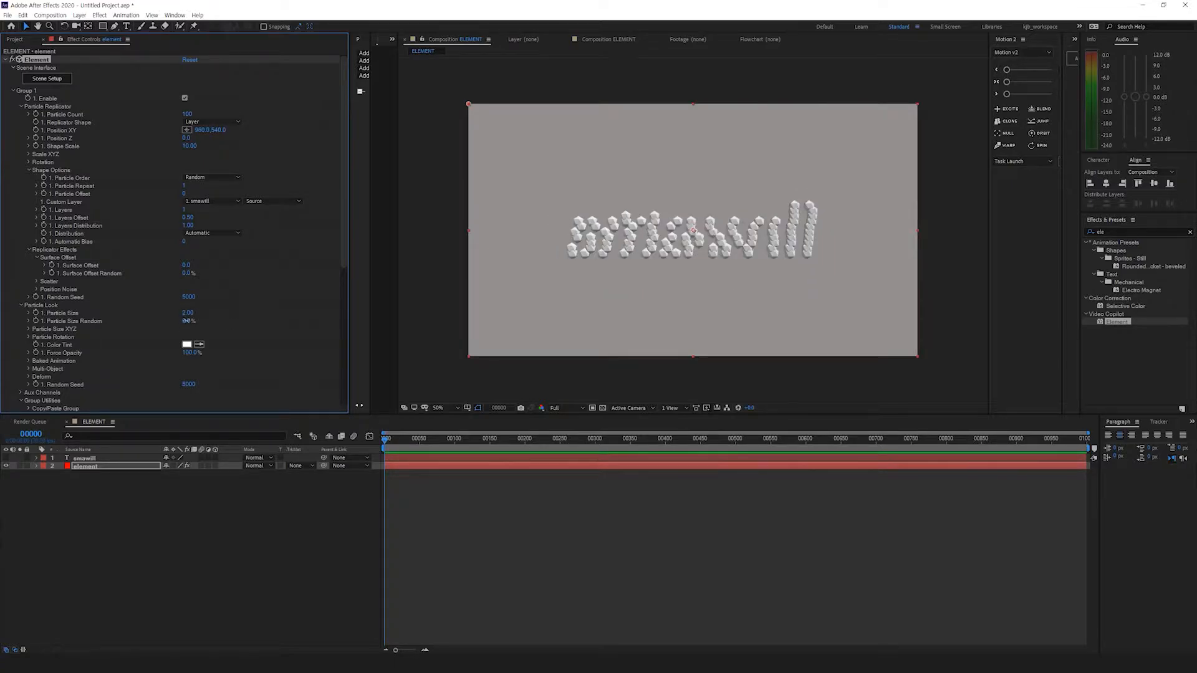
text(80)
key(Return)
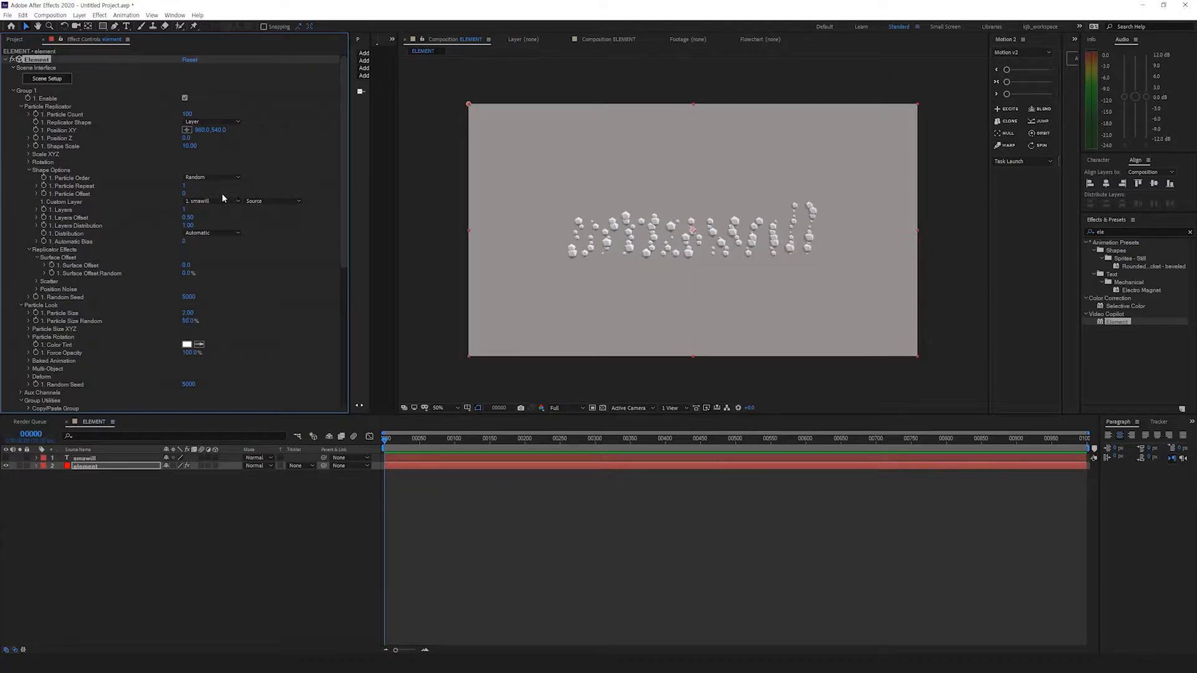
Step: Set Group 1's Particle Count to 600, and briefly show the smawill text layer before hiding it again
click(190, 114)
text(600)
key(Return)
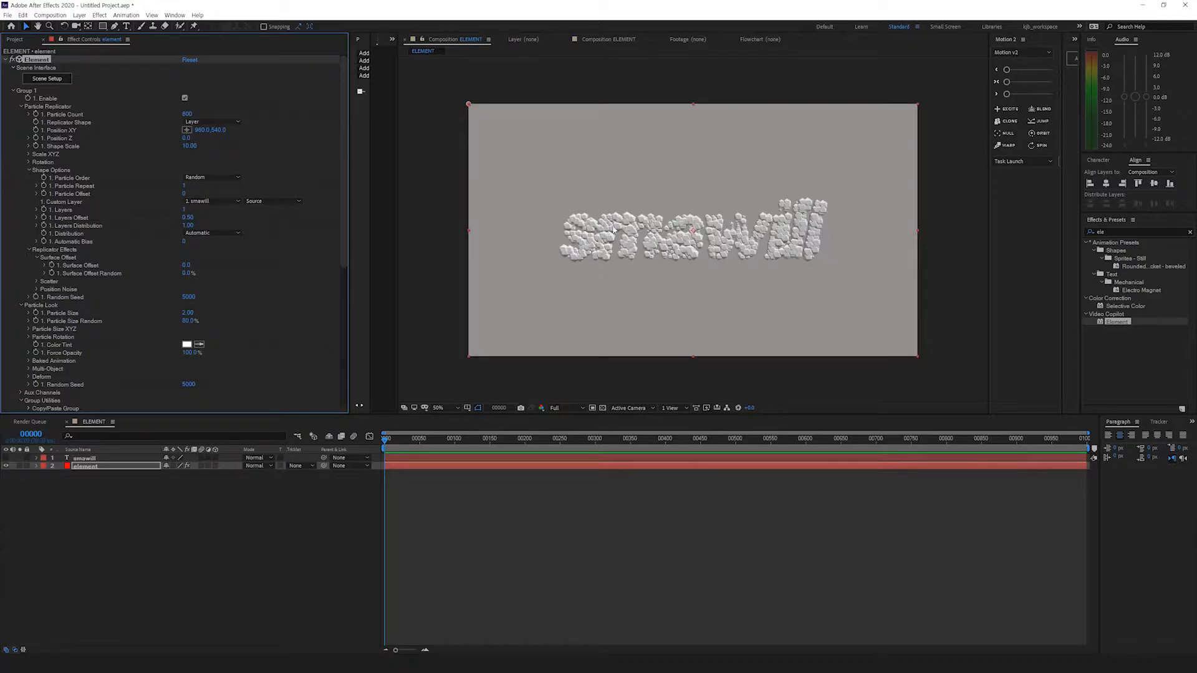
click(6, 458)
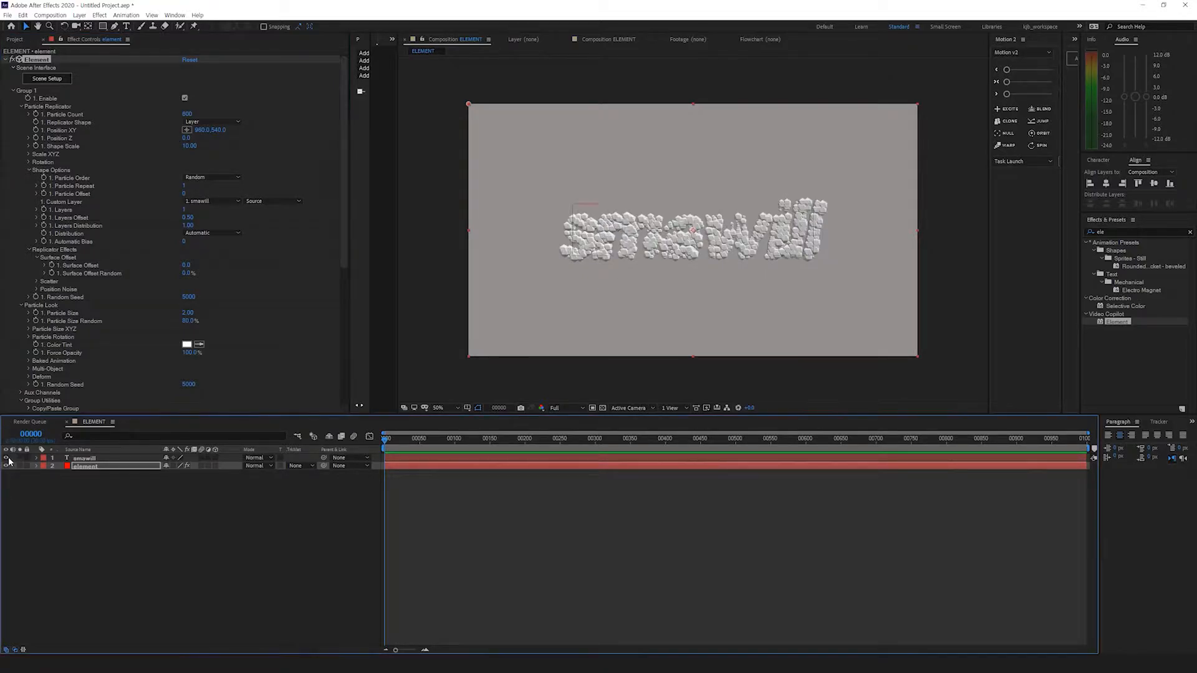
click(6, 458)
Step: Add a two-node camera with default settings to the composition, try an orbit with it, and undo the camera move
right_click(97, 516)
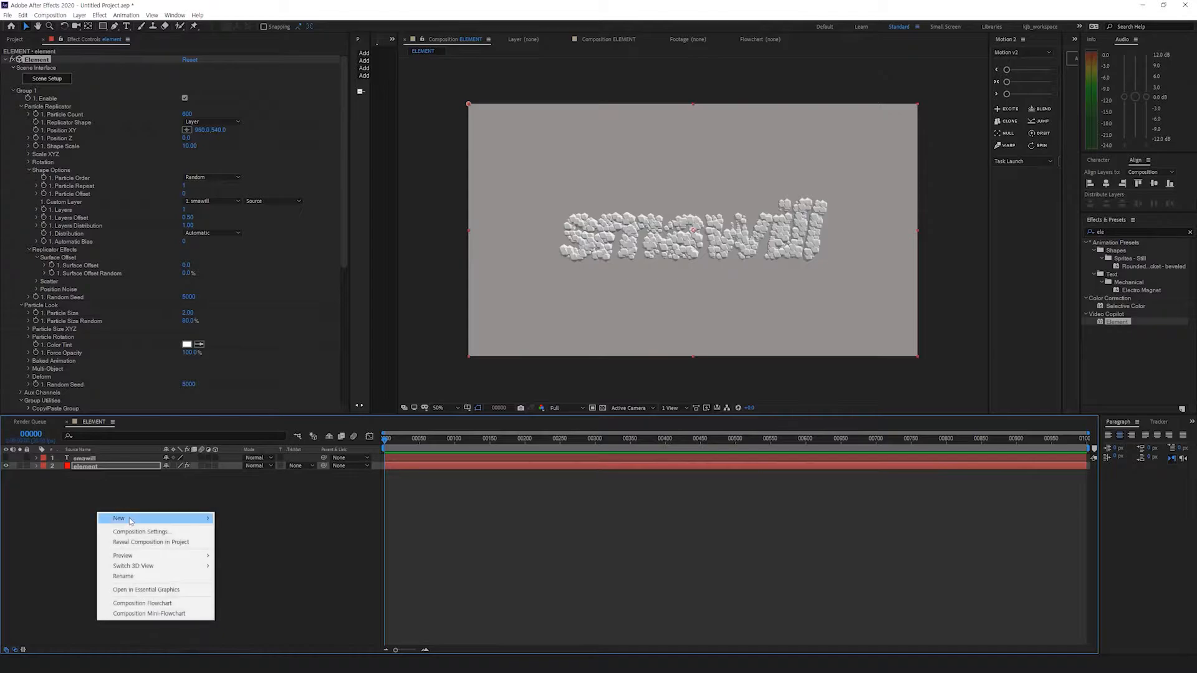
mouse_move(132, 520)
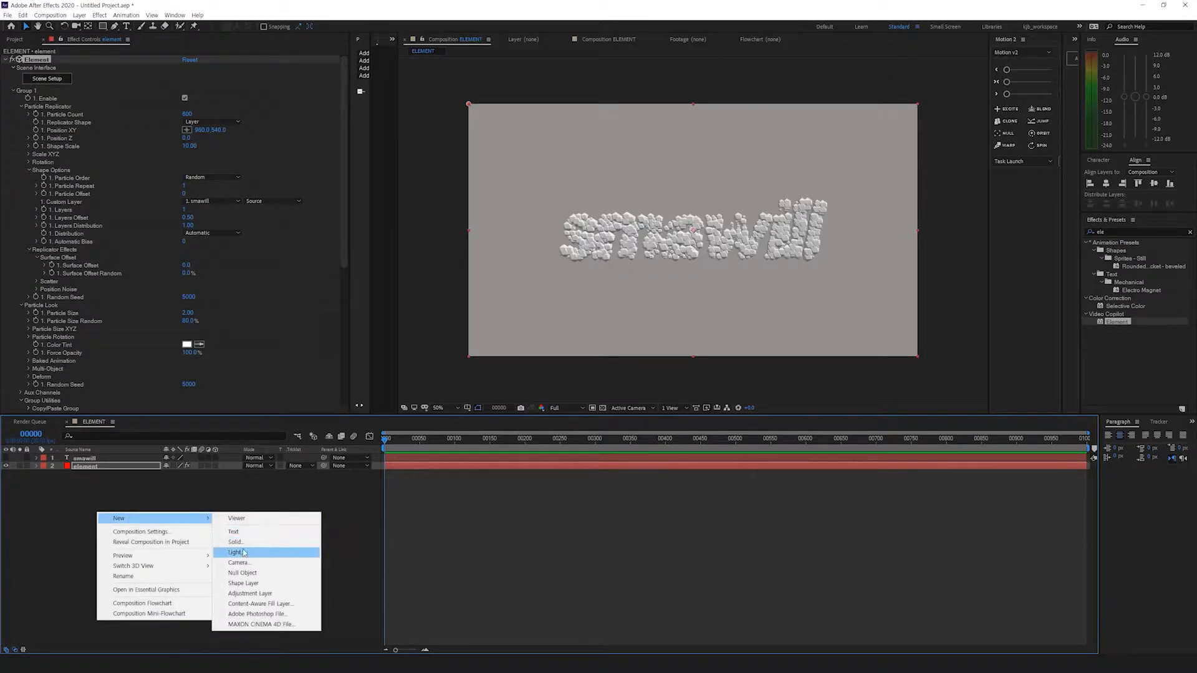
click(245, 563)
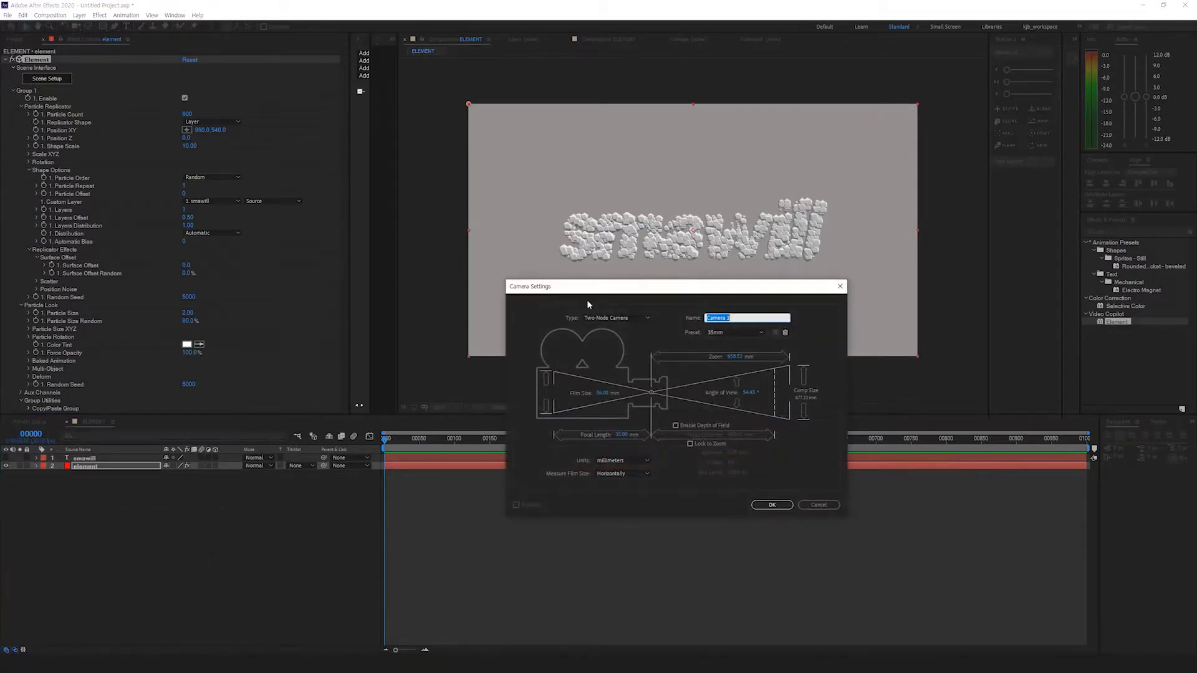
click(772, 504)
drag(697, 281, 771, 298)
key(ctrl+z)
Step: Raise Group 1's Rotation Random under Particle Rotation on the element layer to about 1x+115°
click(72, 475)
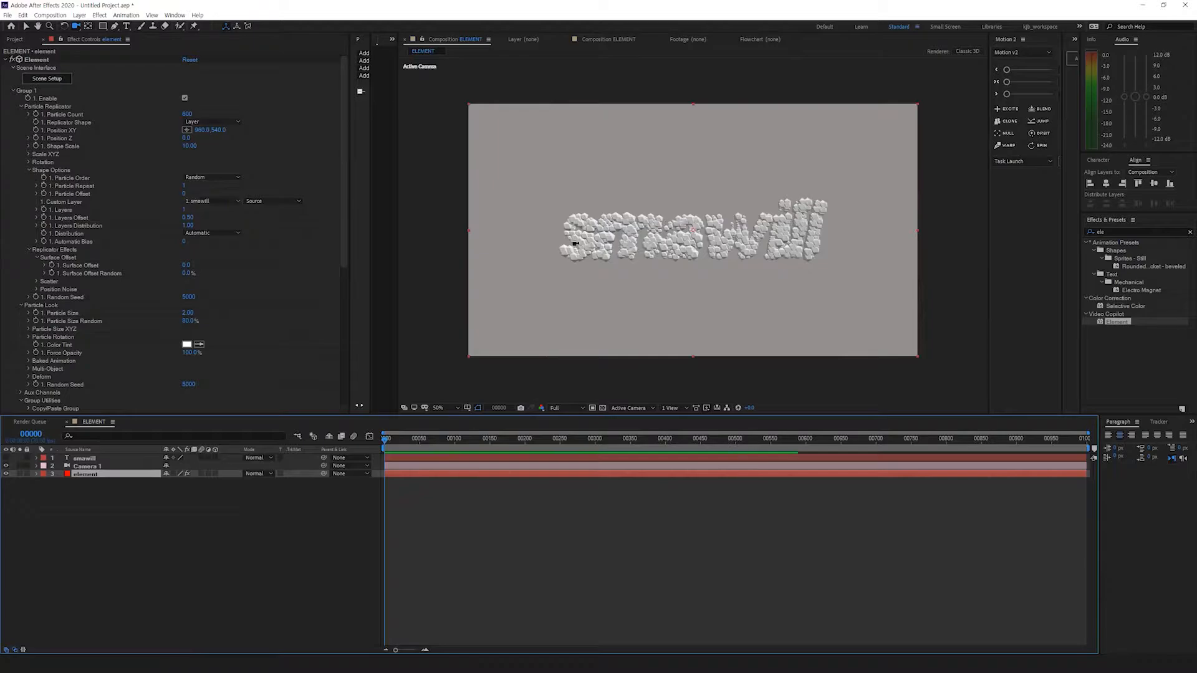
key(slash)
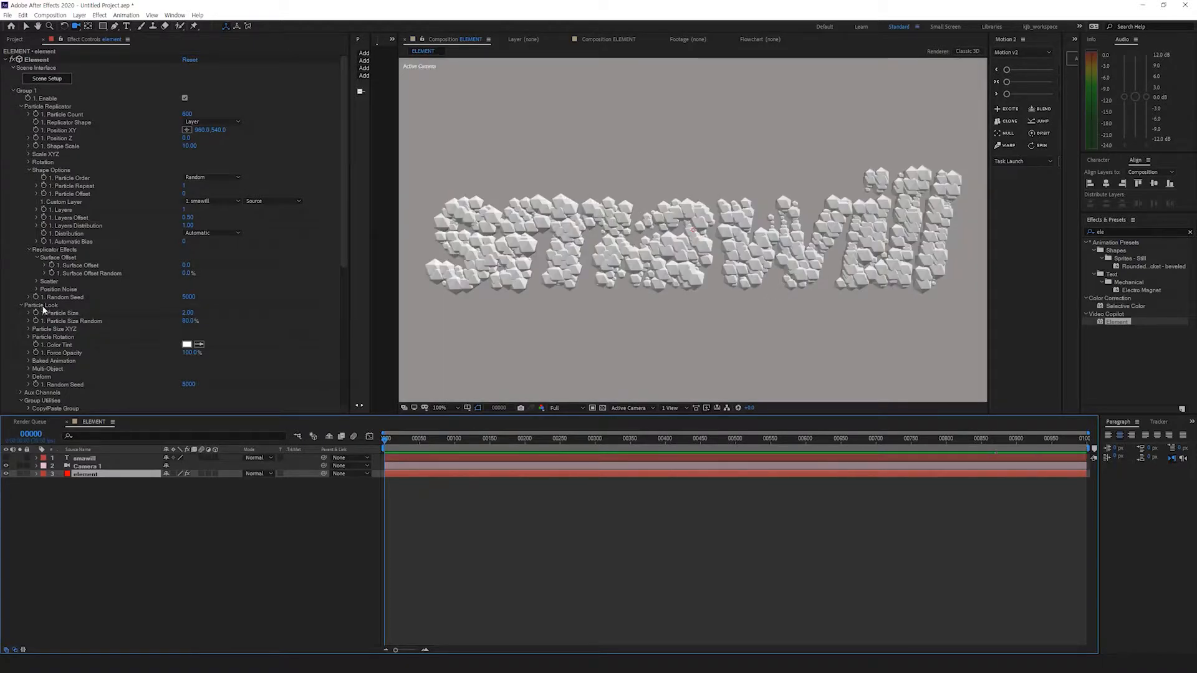
click(28, 337)
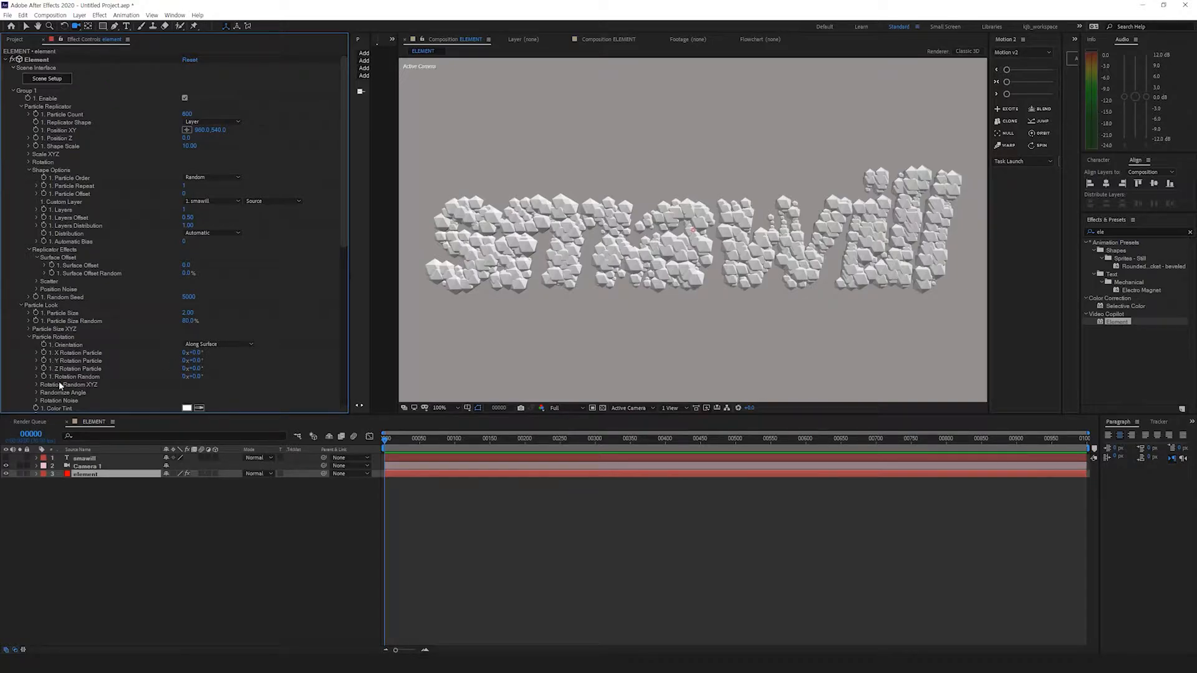
drag(204, 379, 488, 222)
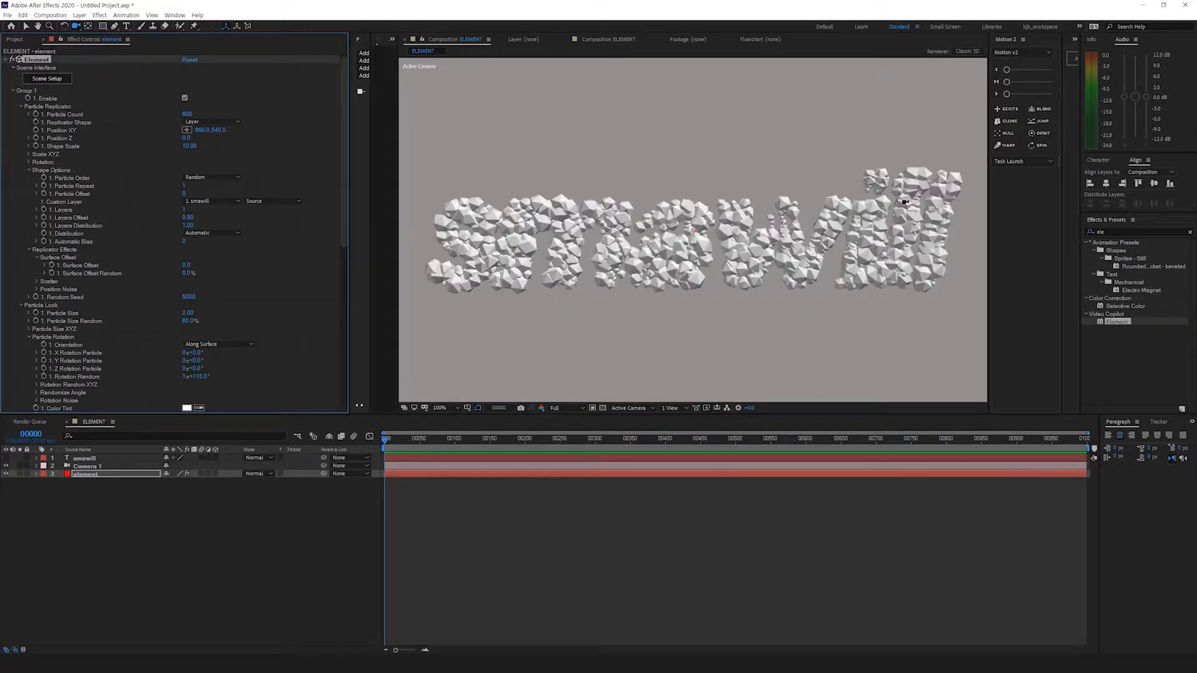
scroll(910, 176, down, 2)
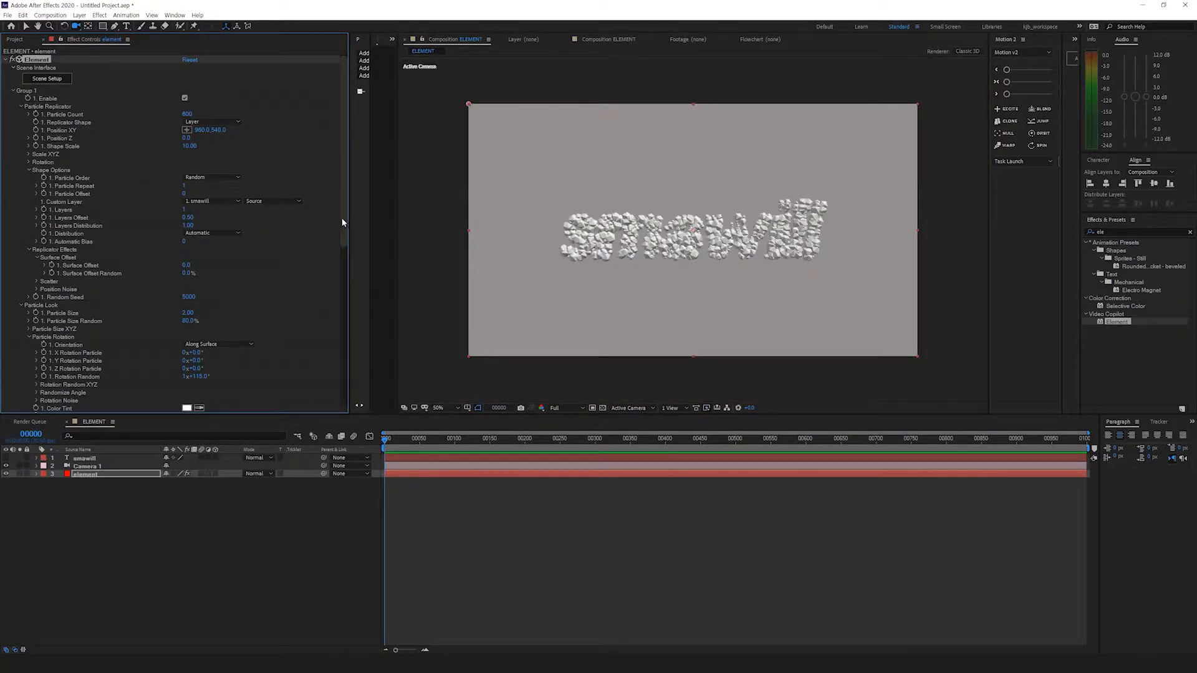
Step: Set the reflectivity intensity of the sphere's Default material to 100% in Element's Scene Setup
click(55, 79)
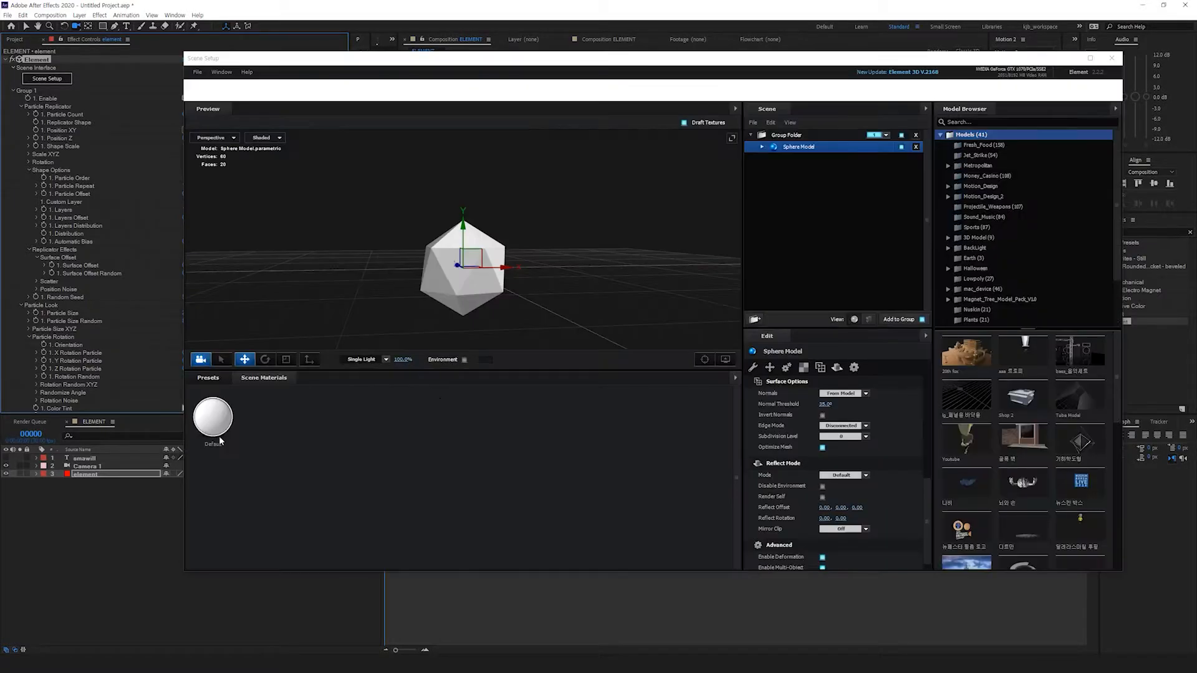
click(209, 377)
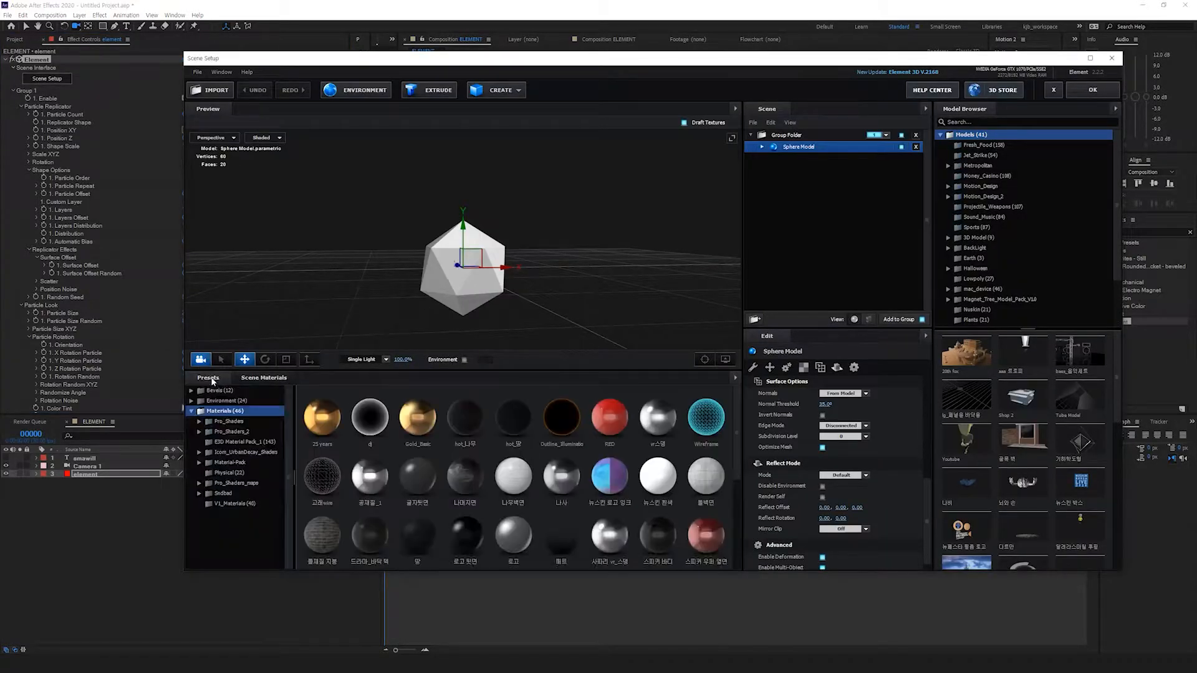
click(264, 377)
click(223, 435)
scroll(839, 529, down, 3)
drag(825, 510, 1157, 508)
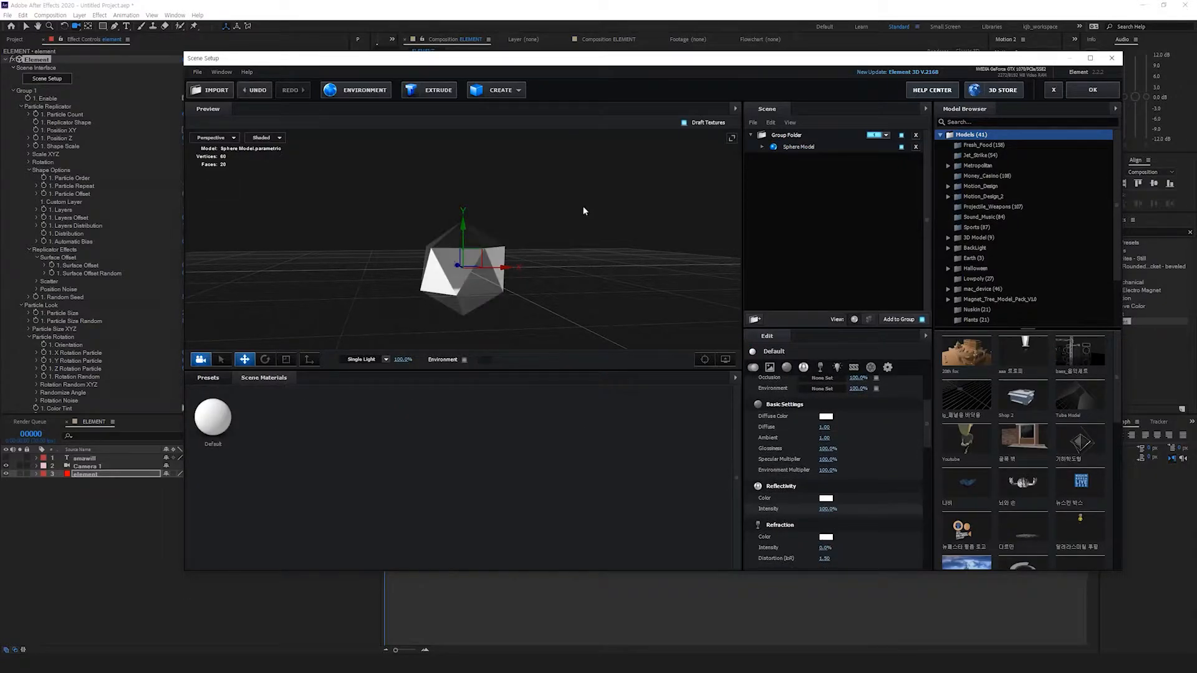
Step: Replace the scene's environment texture with Basic_2K_05.dds and accept the scene
click(373, 89)
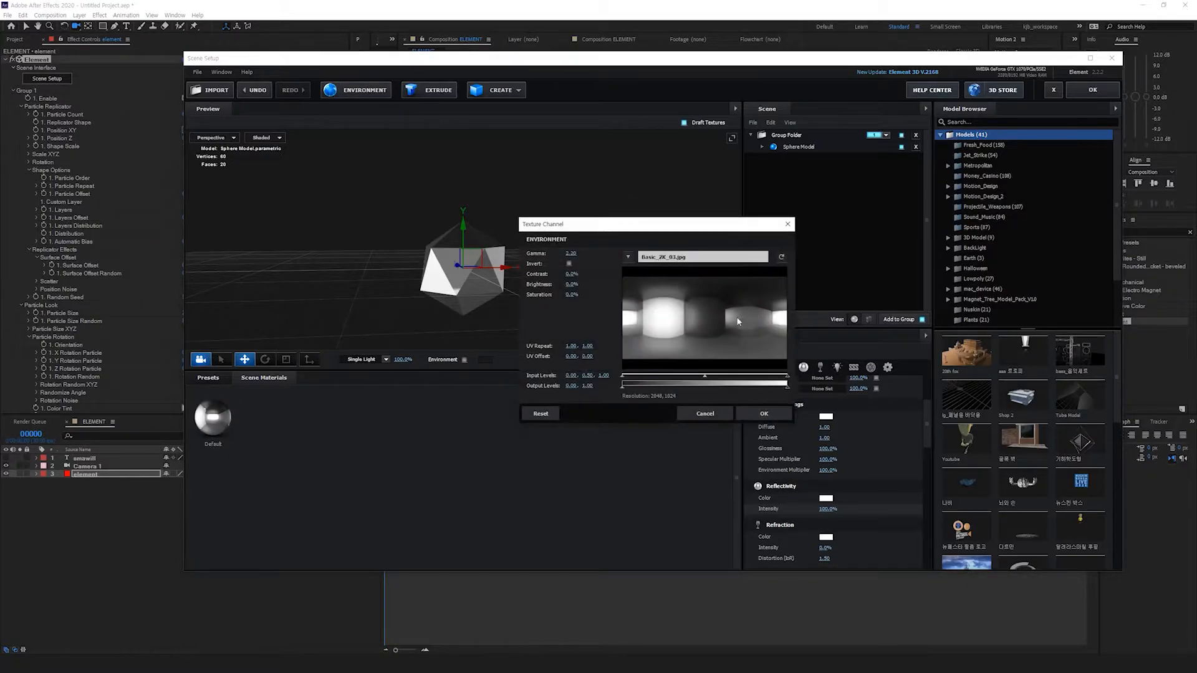
click(714, 265)
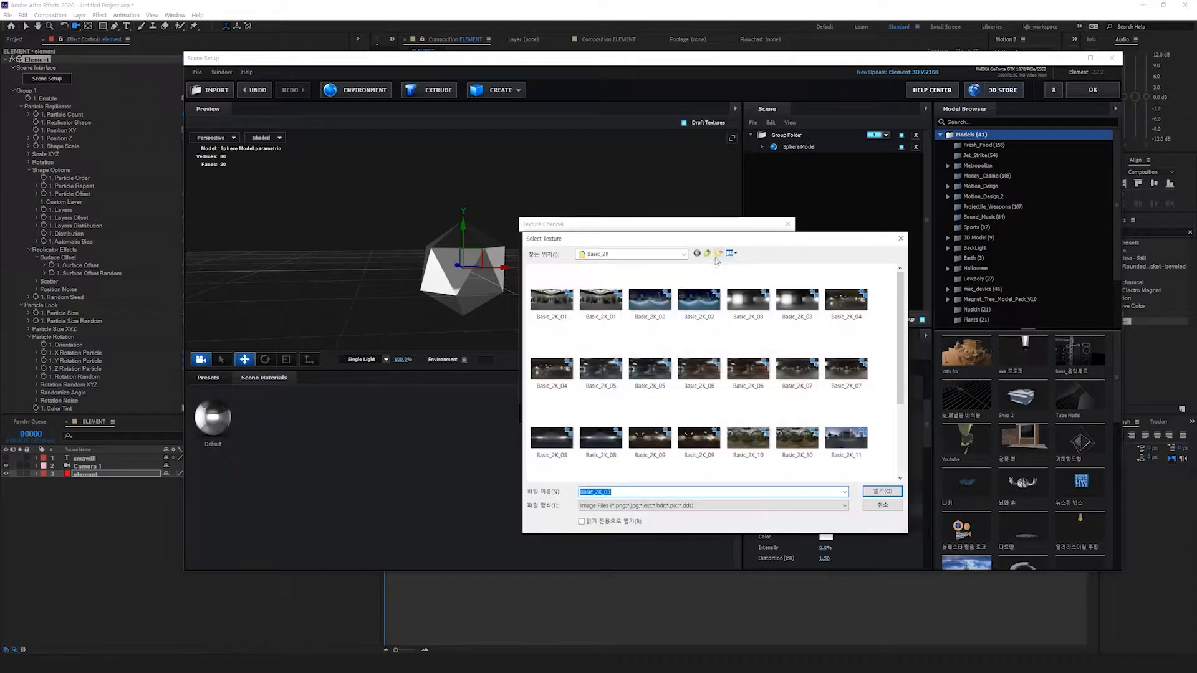
click(601, 369)
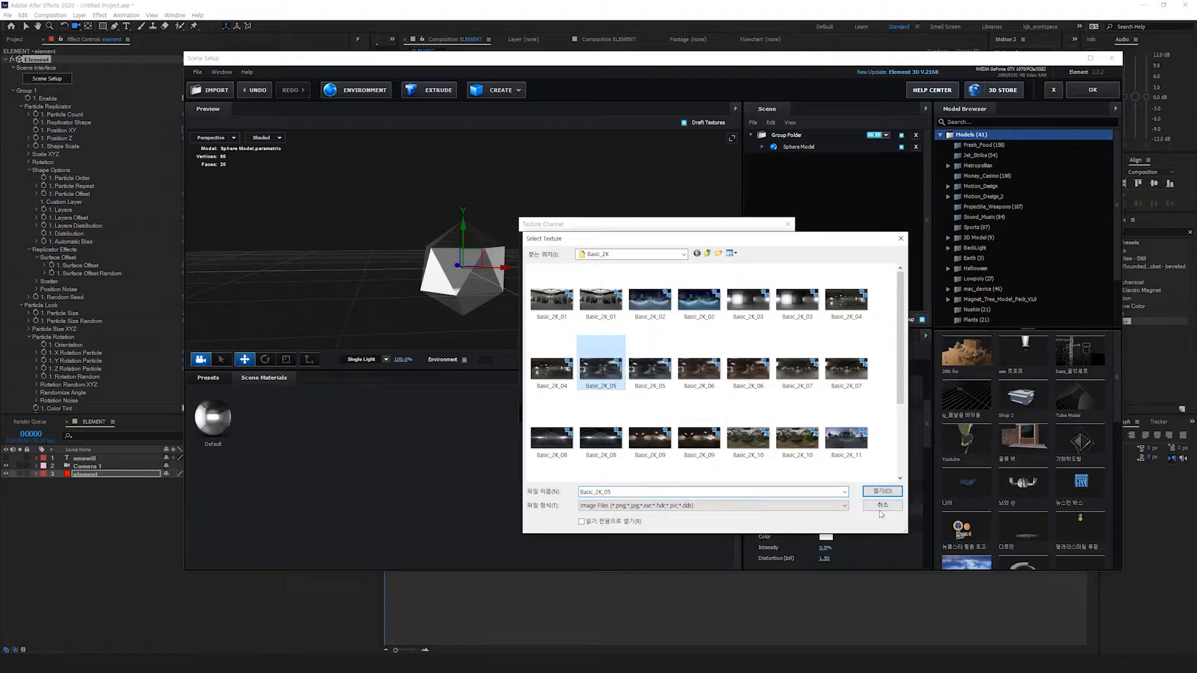
click(881, 492)
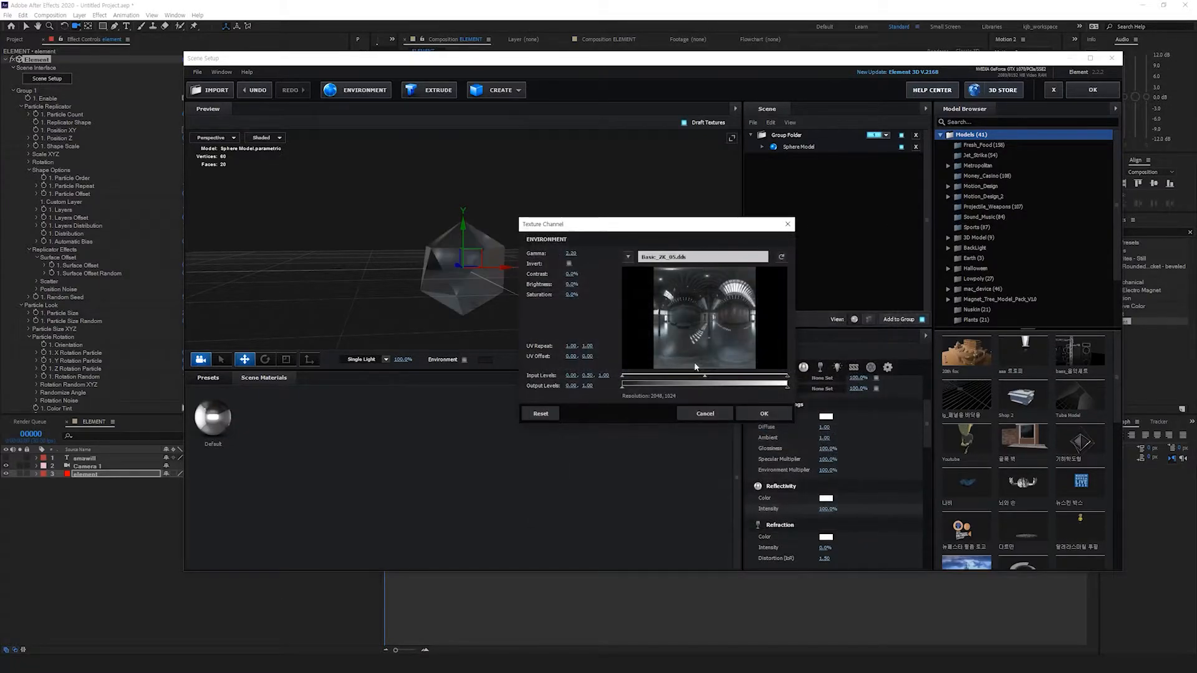
click(765, 414)
click(1092, 86)
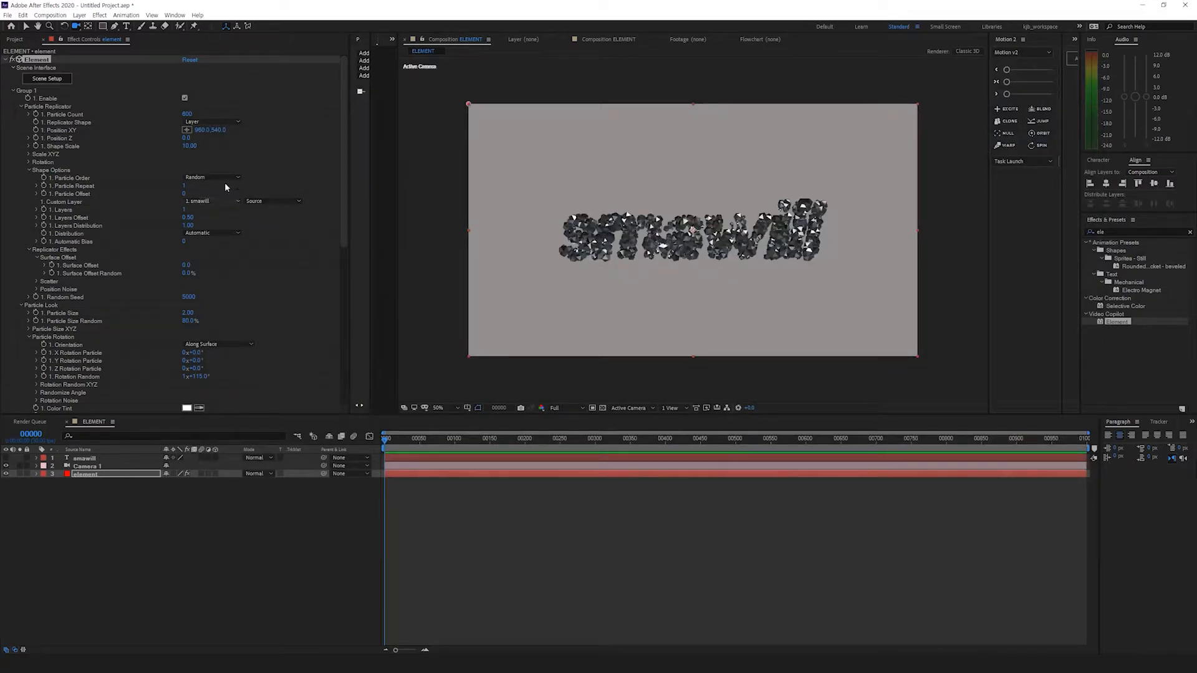
Step: Collapse Group 1's settings and add a parallel light to the composition
click(14, 90)
right_click(109, 556)
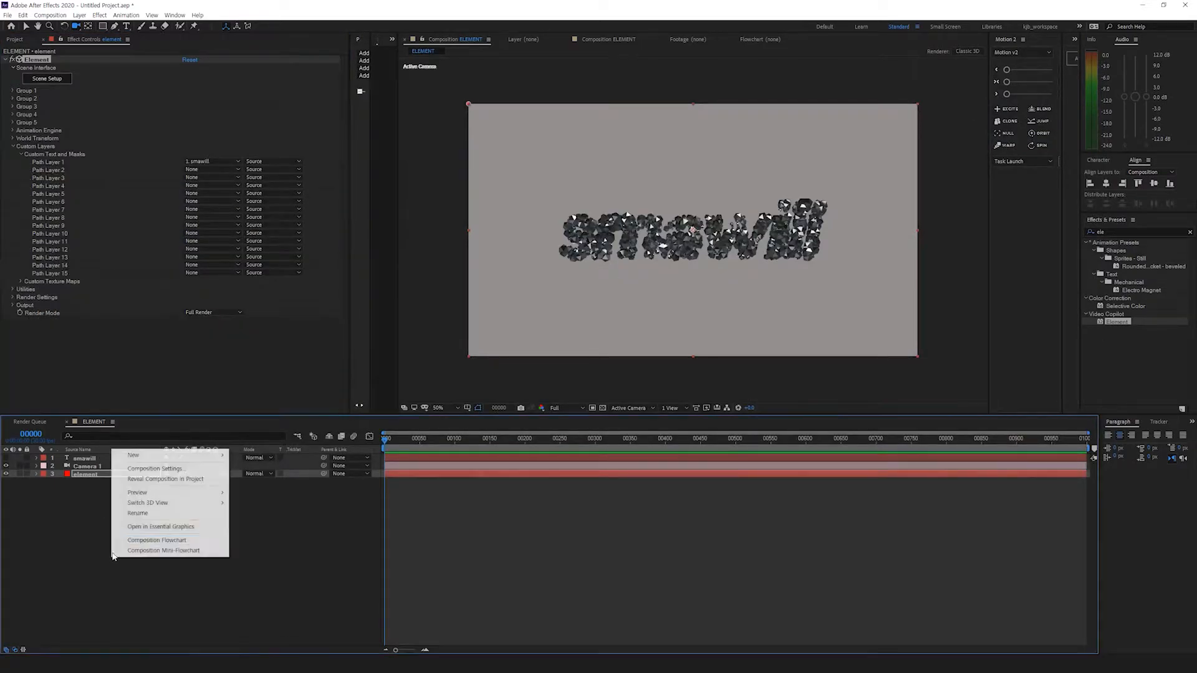
mouse_move(134, 455)
click(261, 489)
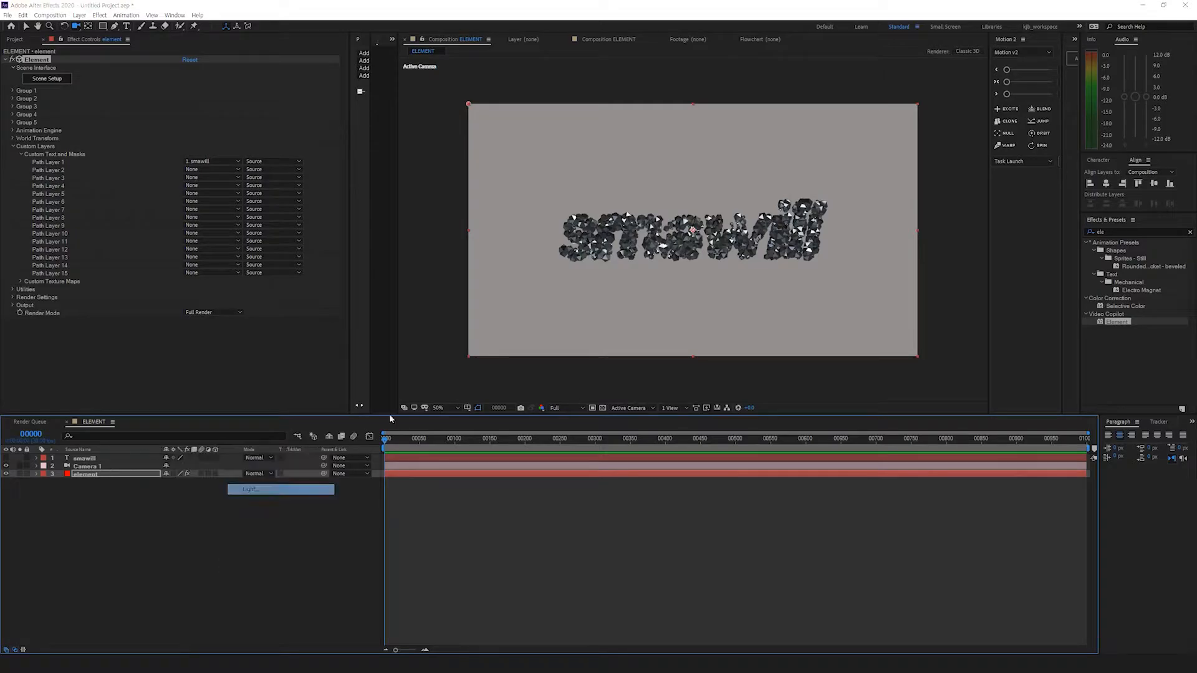
click(953, 384)
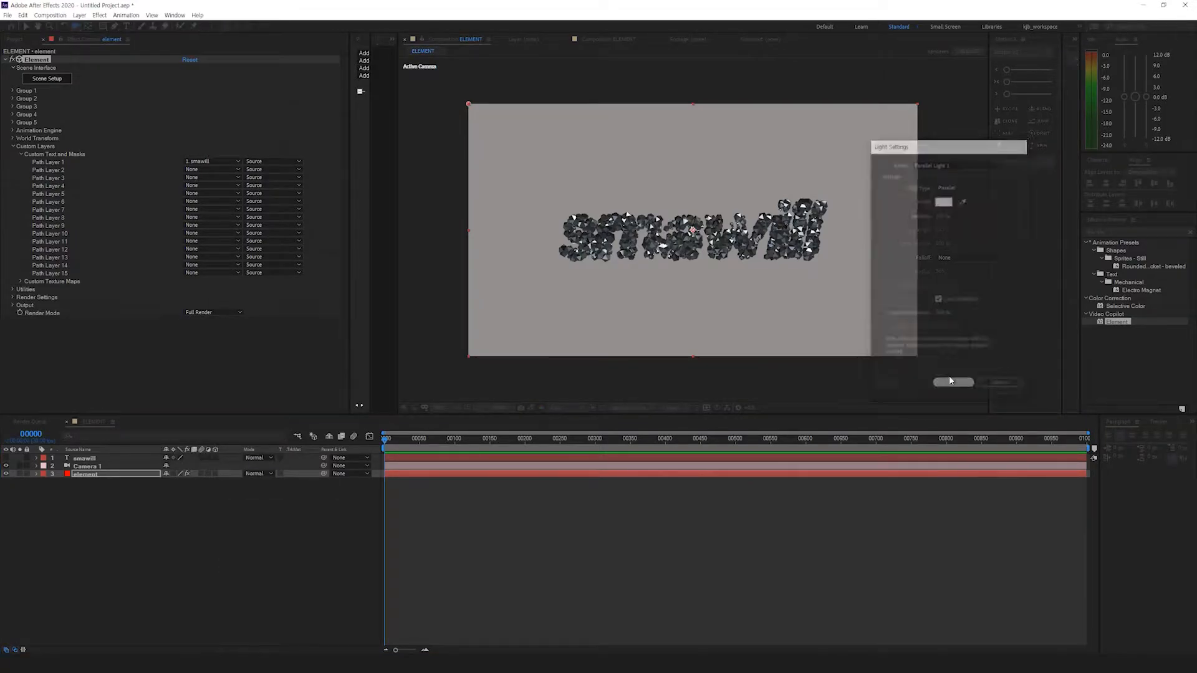
Step: Move the parallel light above and to the side of the text, to about X 1657, Y -262, Z -1314
key(p)
drag(191, 482, 227, 113)
drag(210, 482, 8, 571)
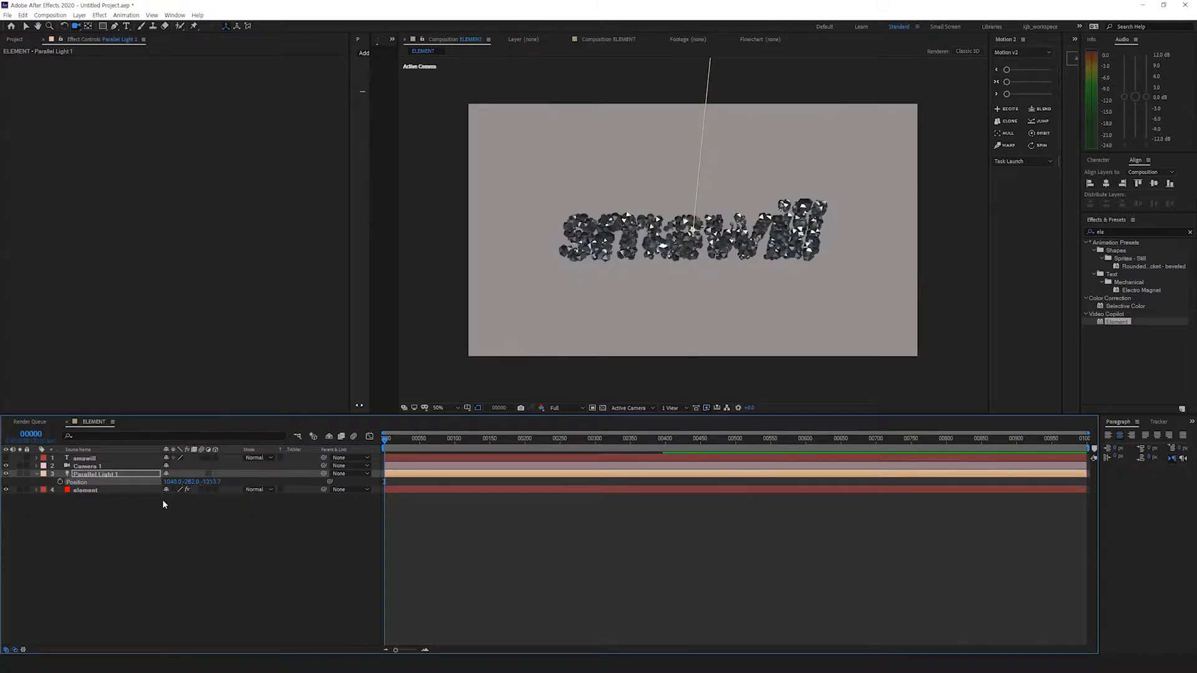
drag(172, 482, 428, 482)
Step: Rotate the element layer's Physical Environment to about 38° on the X axis, and also rotate it on the Y axis
click(87, 491)
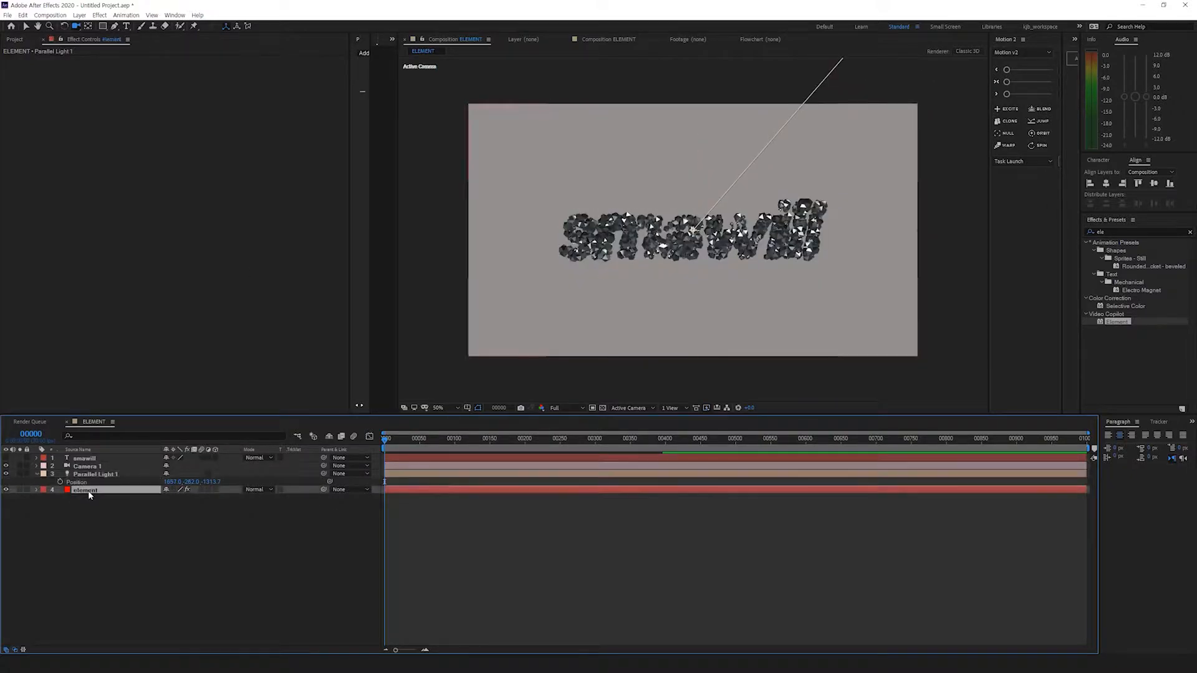
click(13, 146)
click(13, 170)
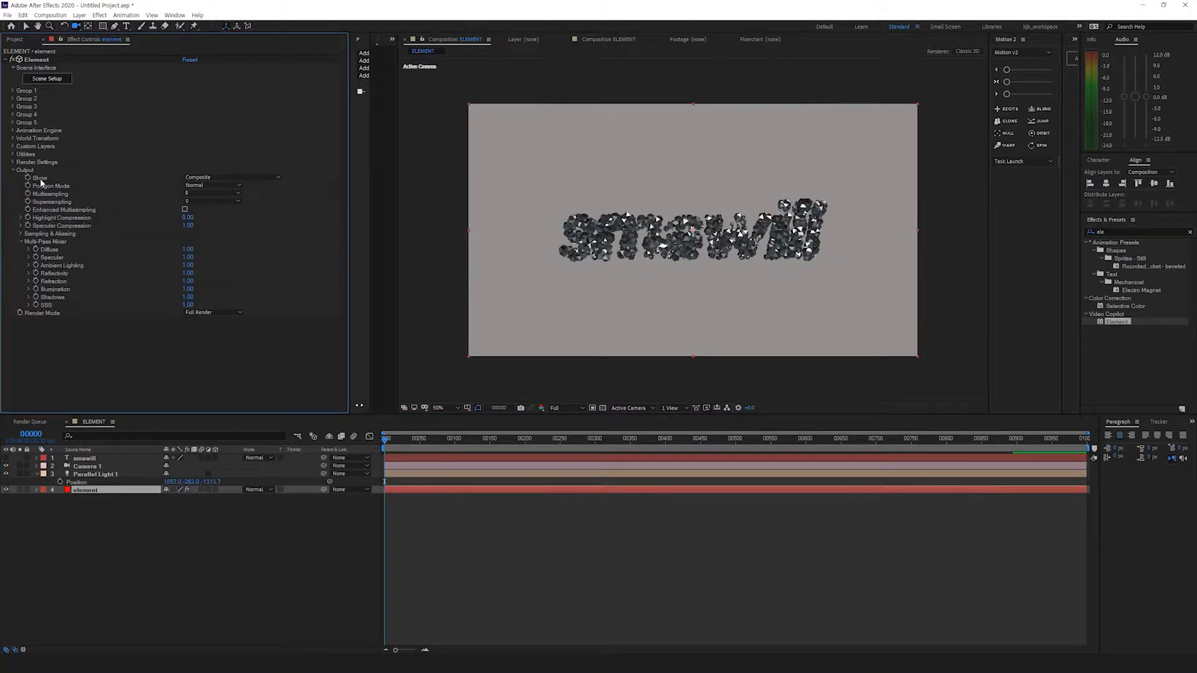
click(13, 170)
click(12, 163)
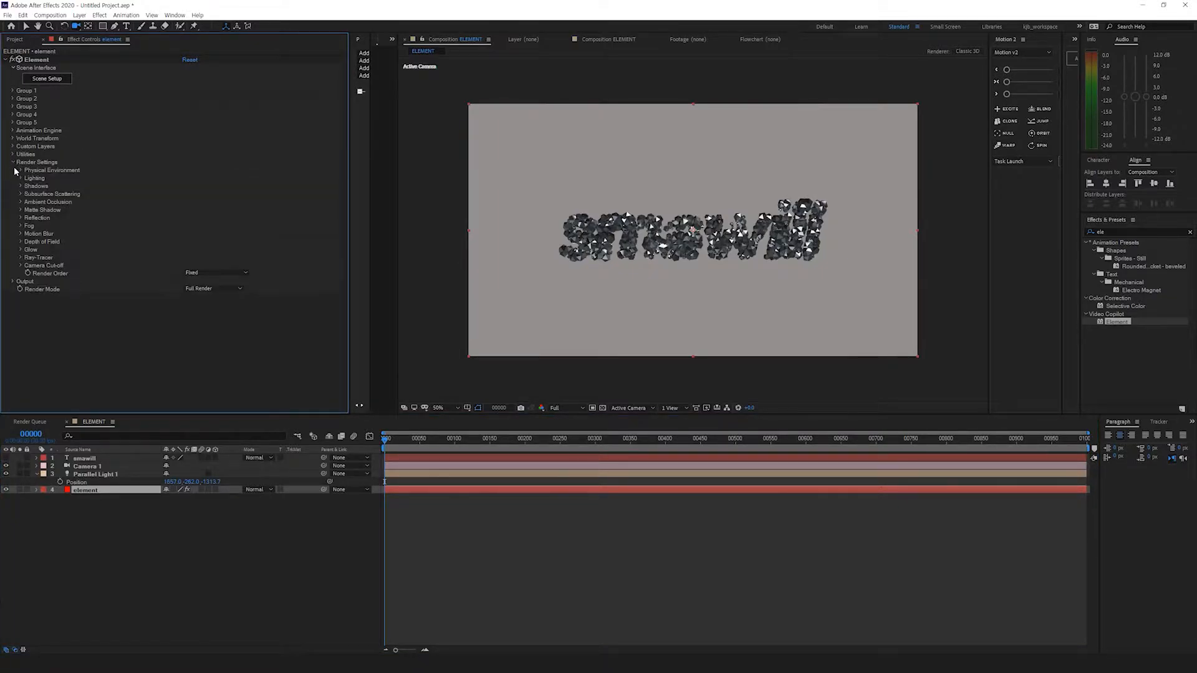
click(22, 171)
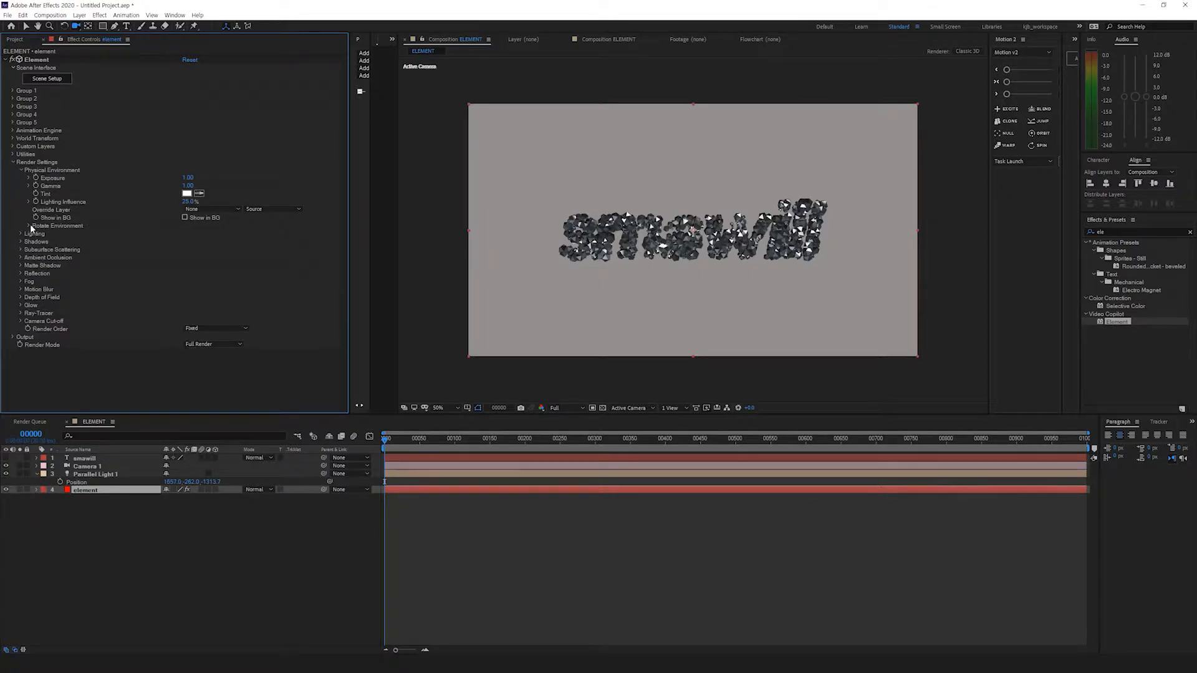
click(29, 226)
drag(197, 242, 208, 233)
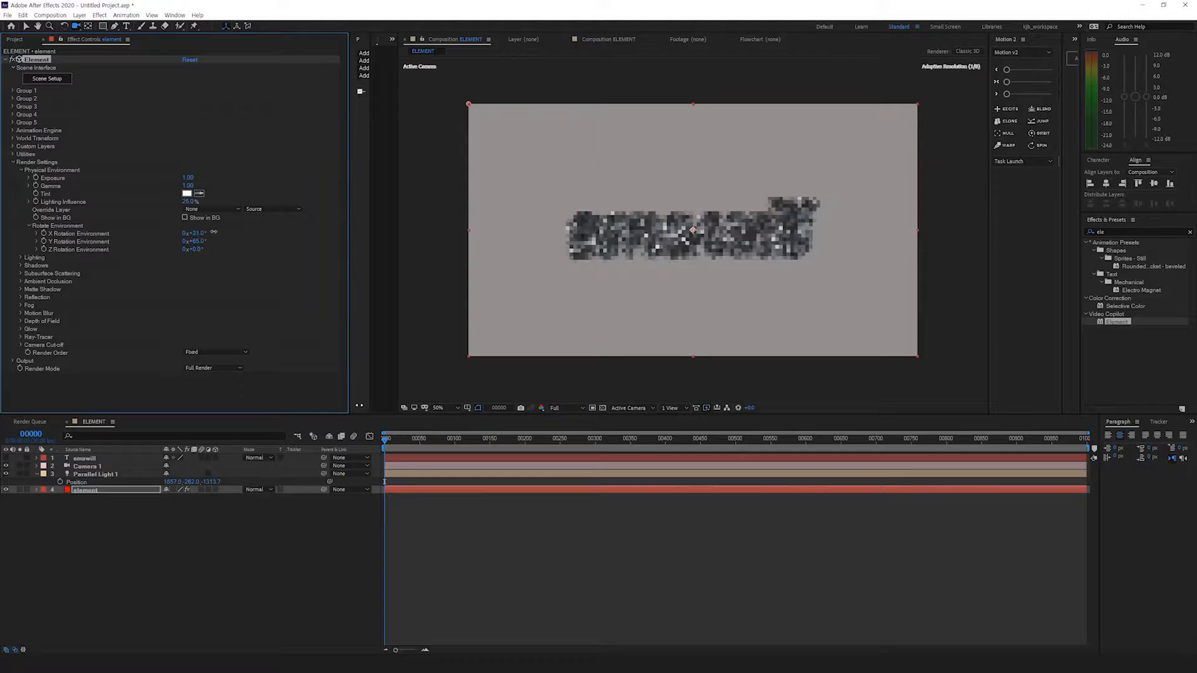
key(.)
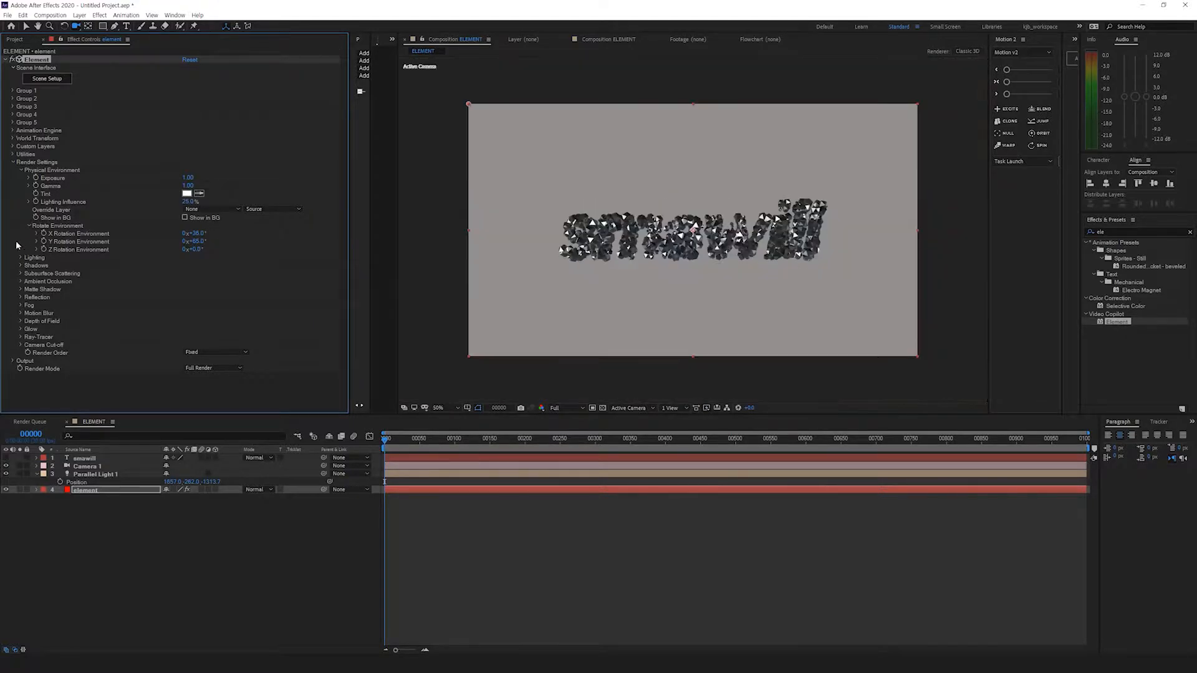
Step: Set Add Lighting to Dramatic in Element's Lighting render settings
click(21, 258)
click(207, 282)
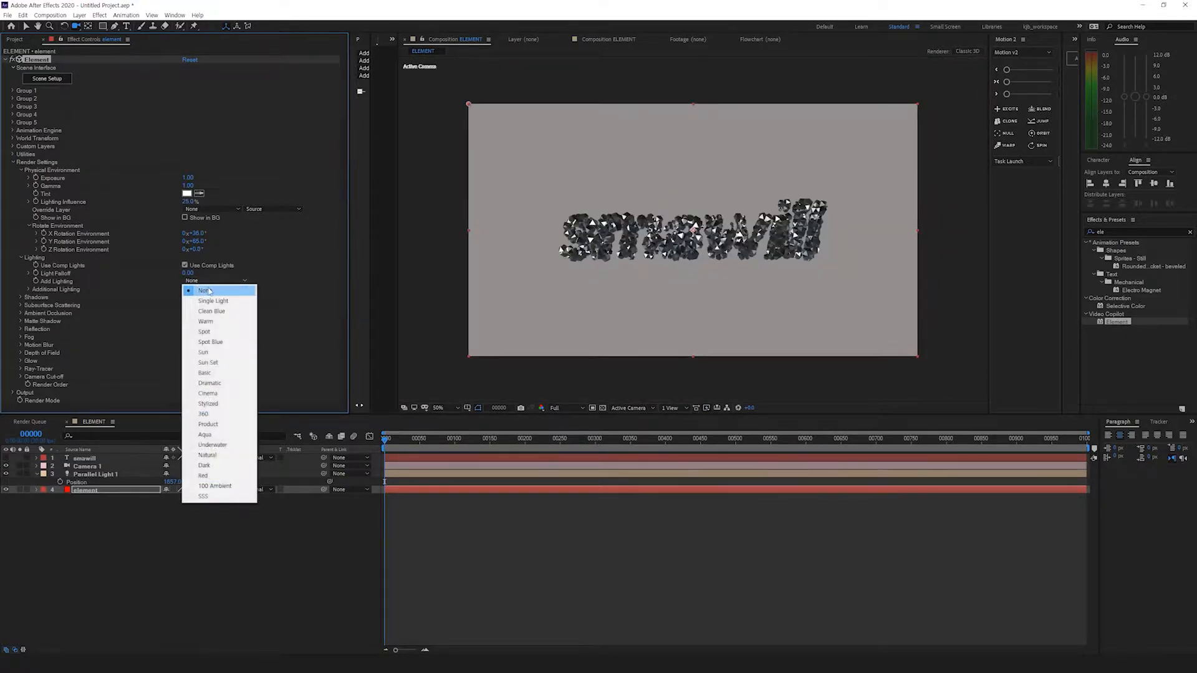
click(217, 383)
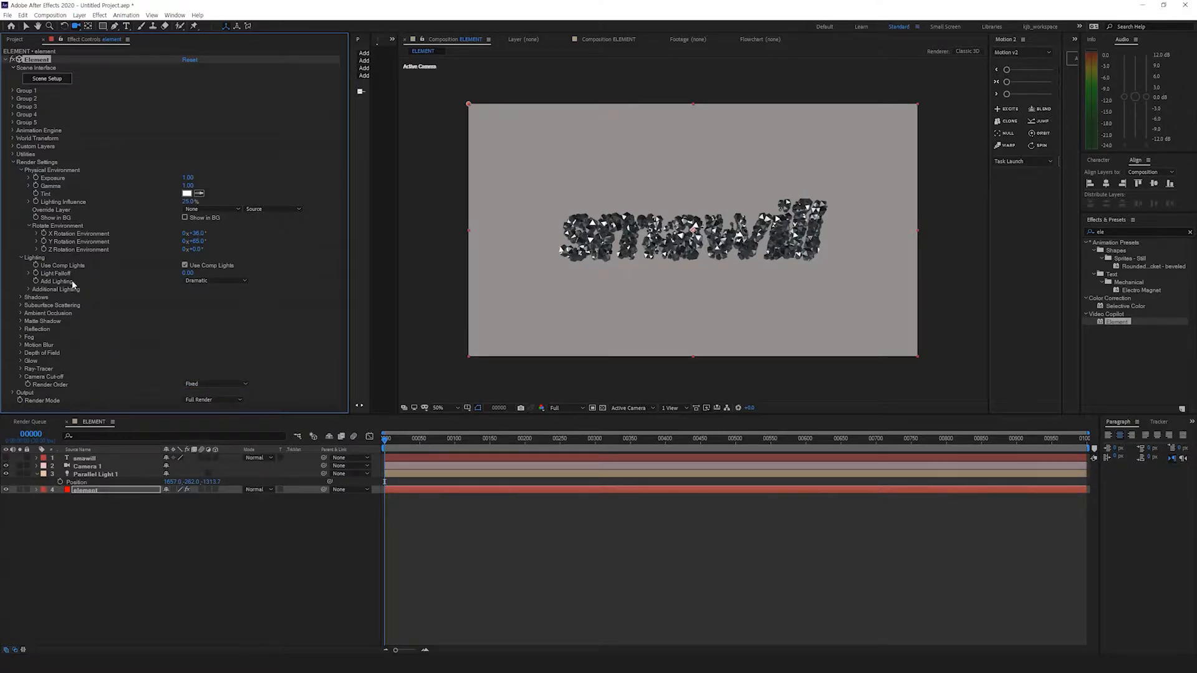
Step: Enable shadows in Element's render settings and set the shadow mode to Ray-Traced
click(20, 298)
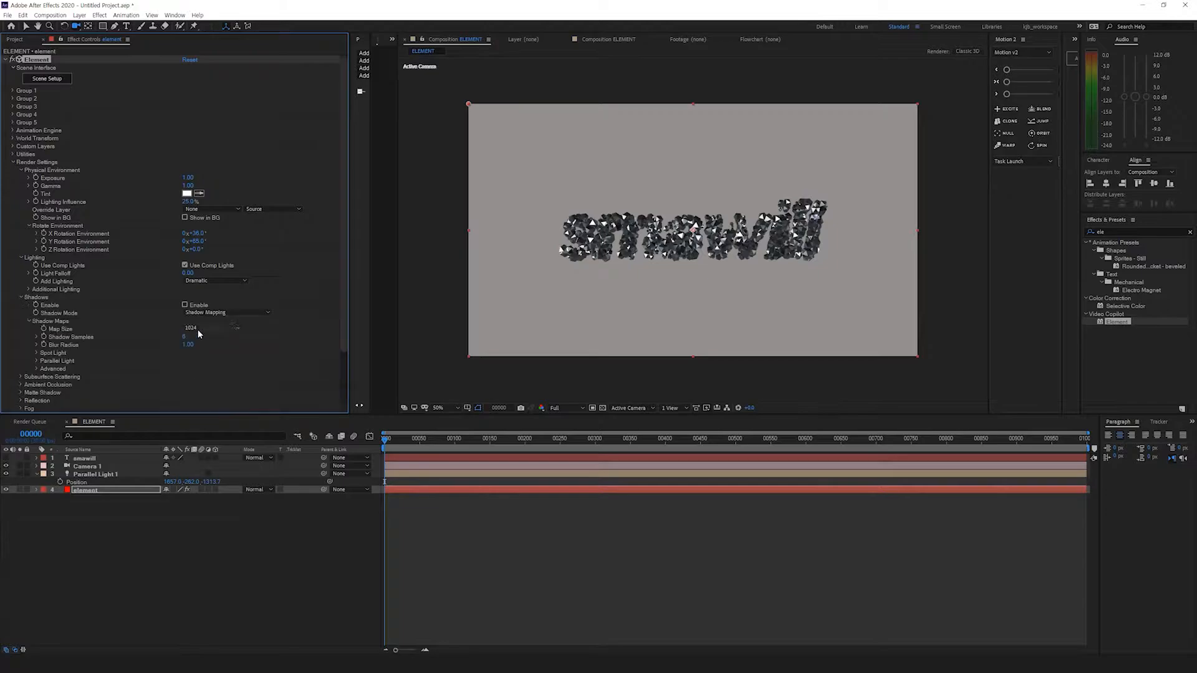
click(185, 305)
click(190, 312)
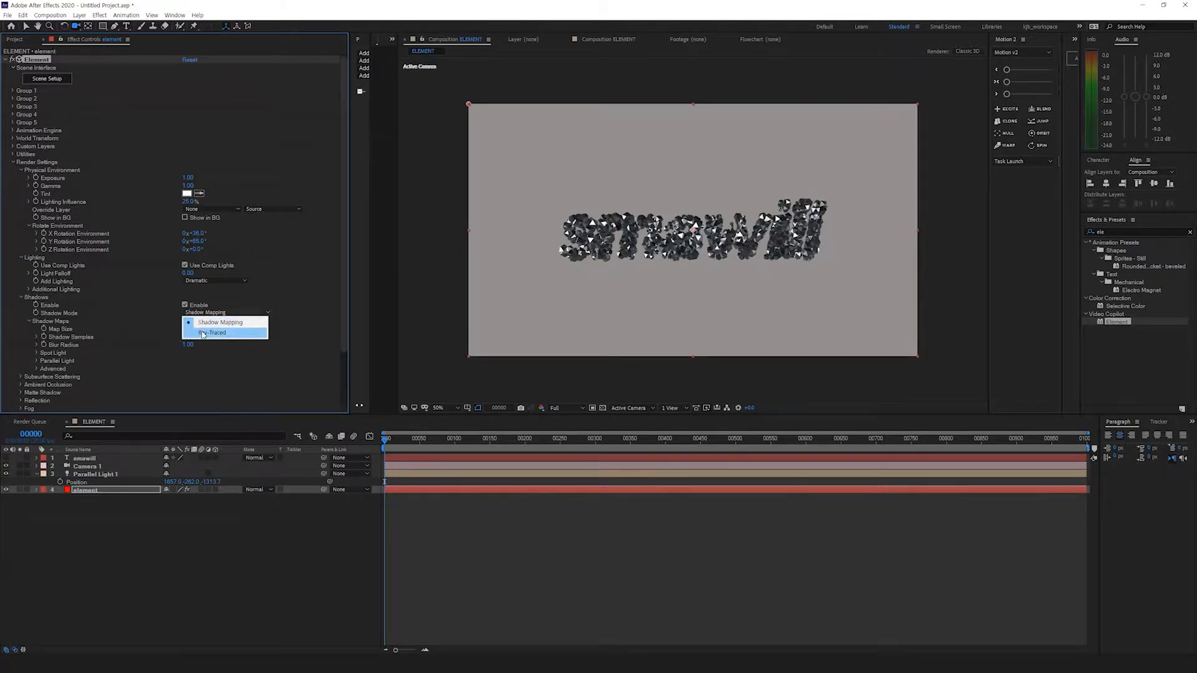
click(202, 335)
Step: Switch Element's shadow mode to Shadow Mapping
click(198, 282)
click(262, 278)
click(215, 313)
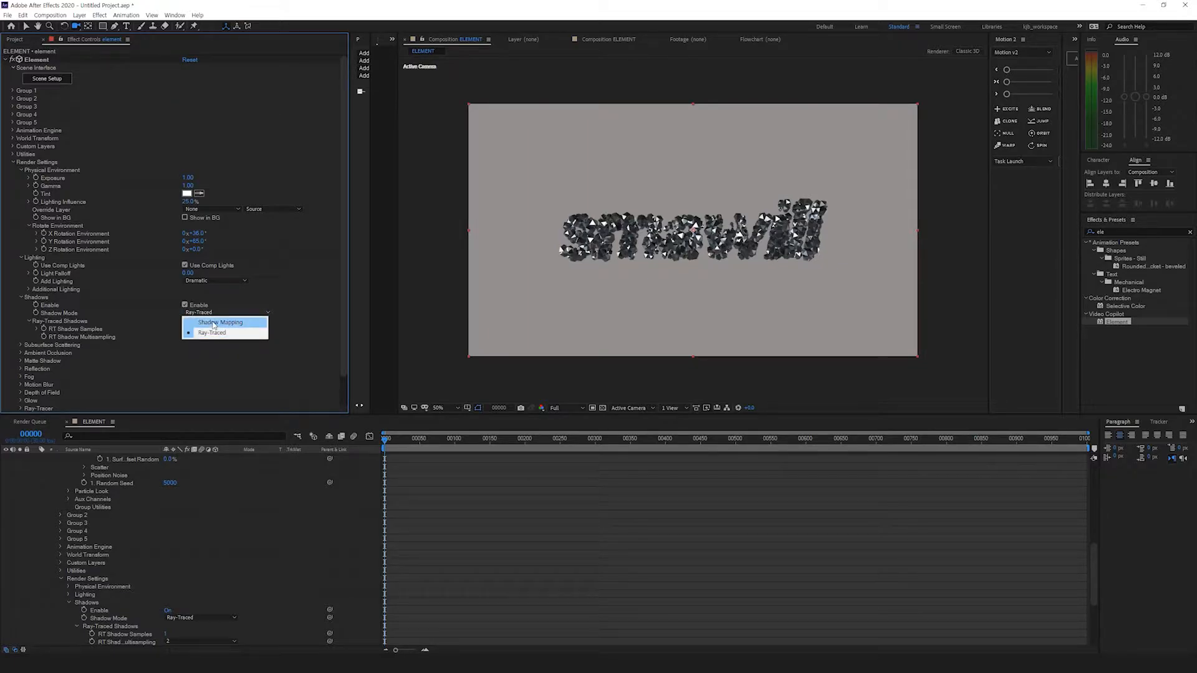
click(206, 334)
click(209, 313)
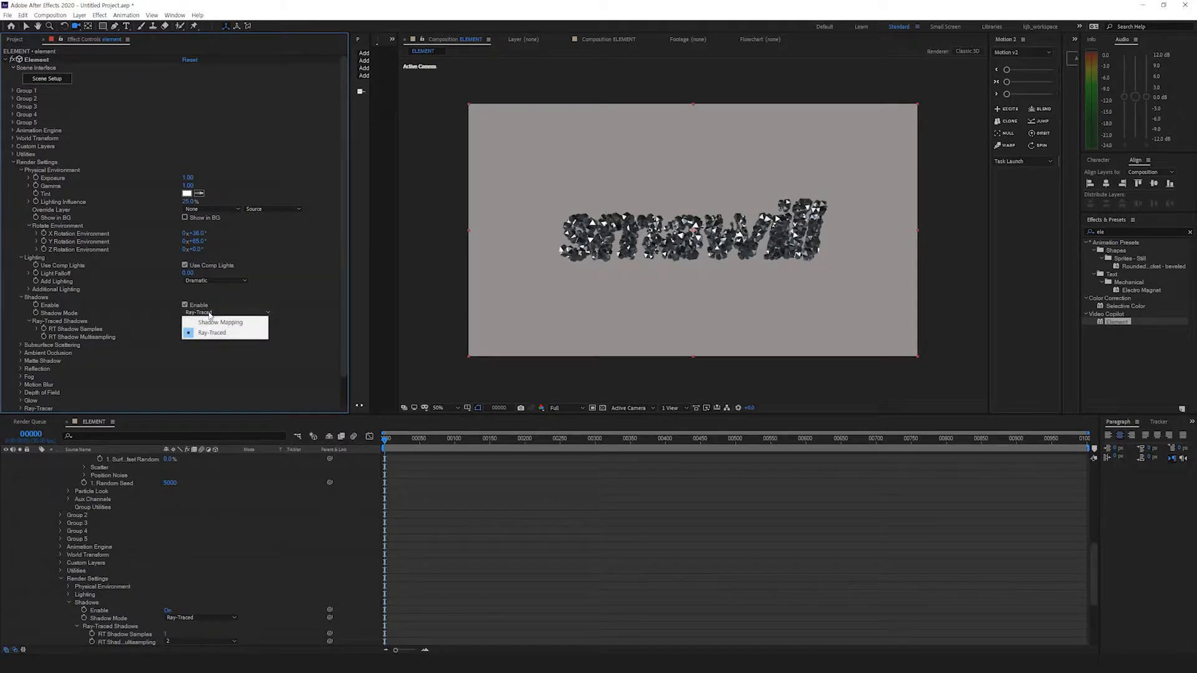
click(201, 323)
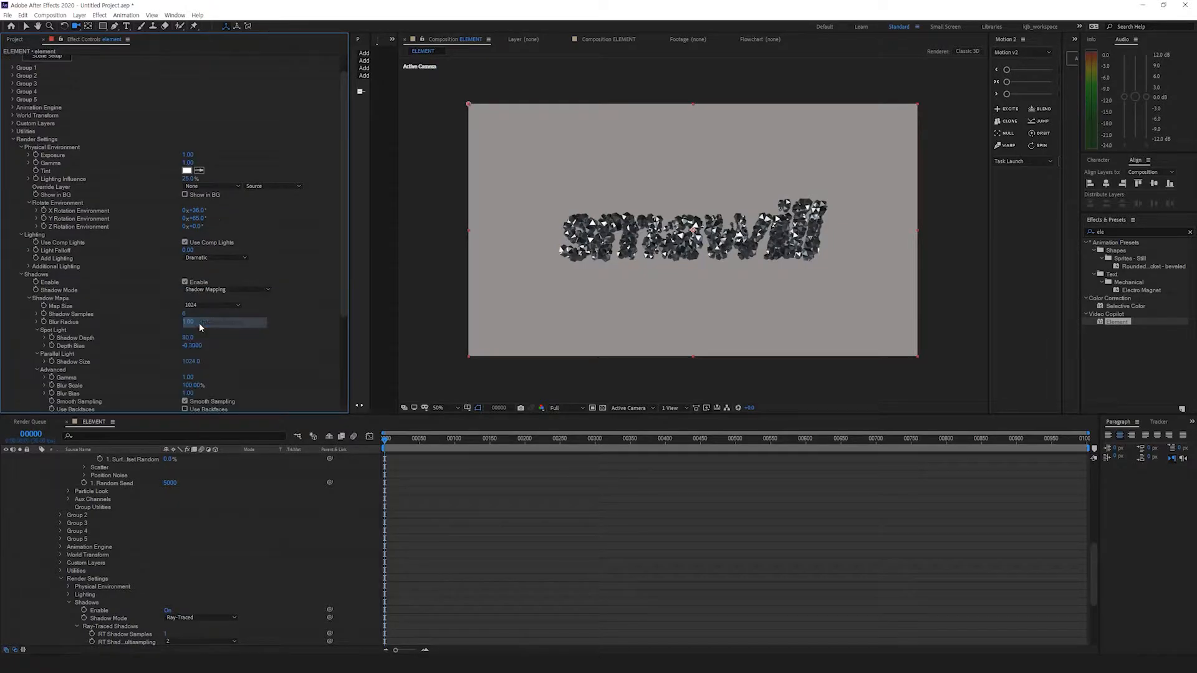
scroll(70, 500, up, 15)
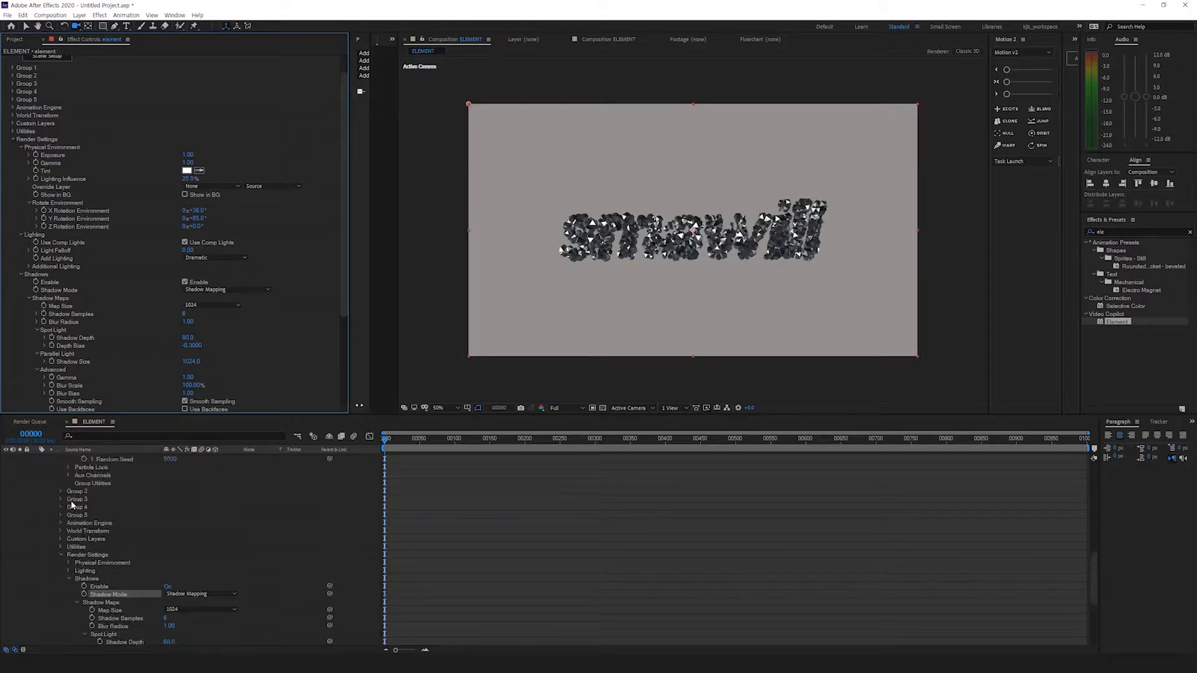
click(94, 474)
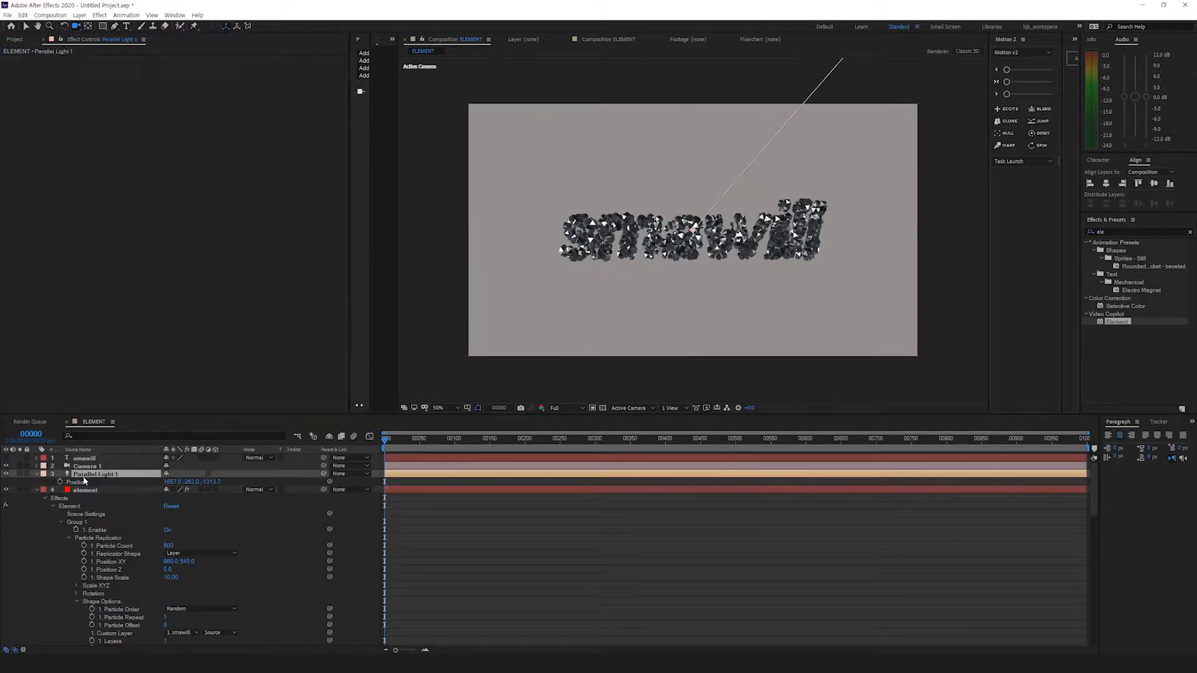
double_click(99, 475)
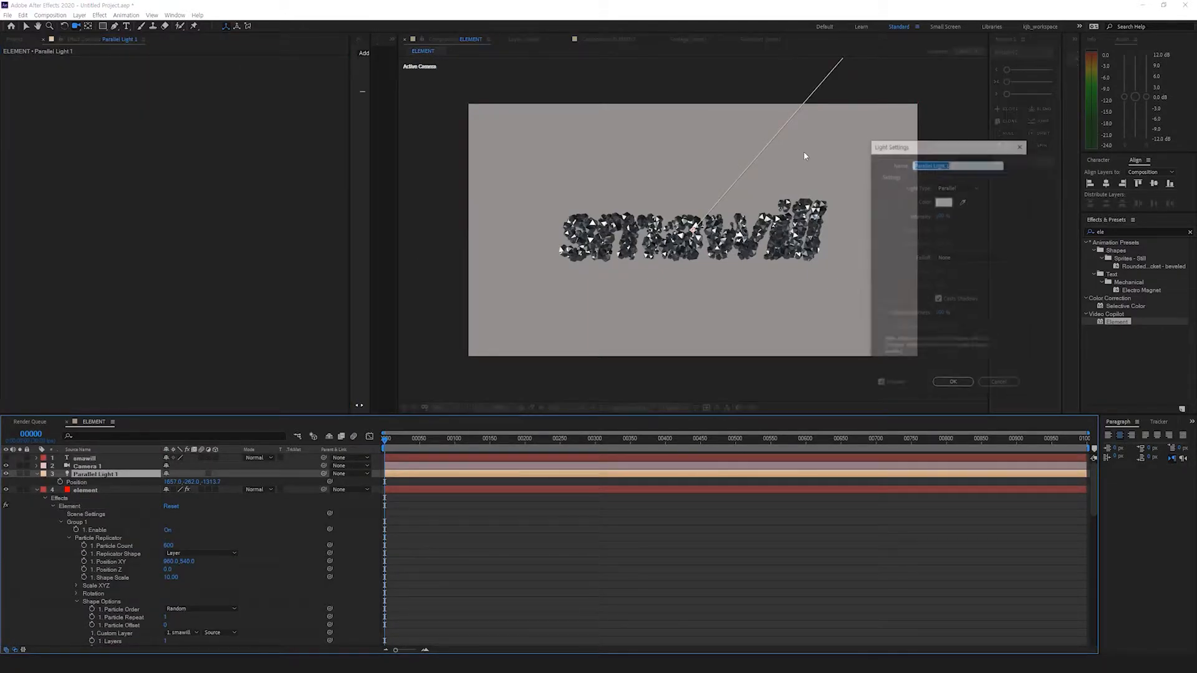
click(955, 187)
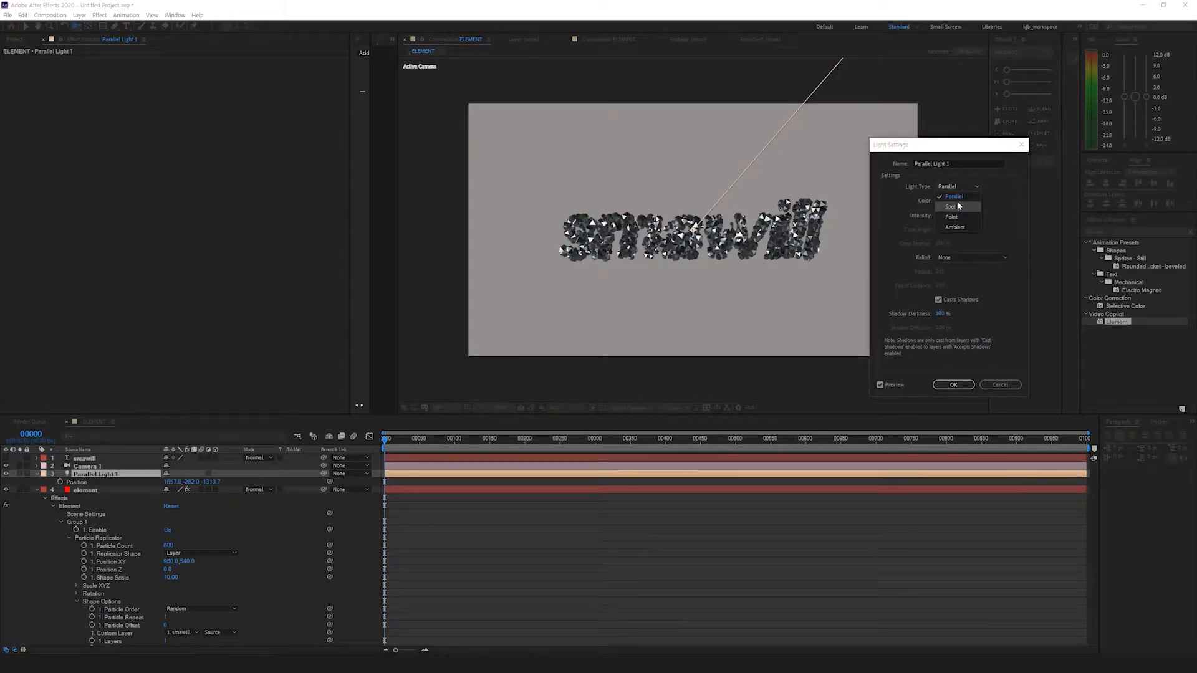
click(996, 385)
click(997, 385)
Step: Set the element layer's shadow mode to Ray-Traced
click(83, 490)
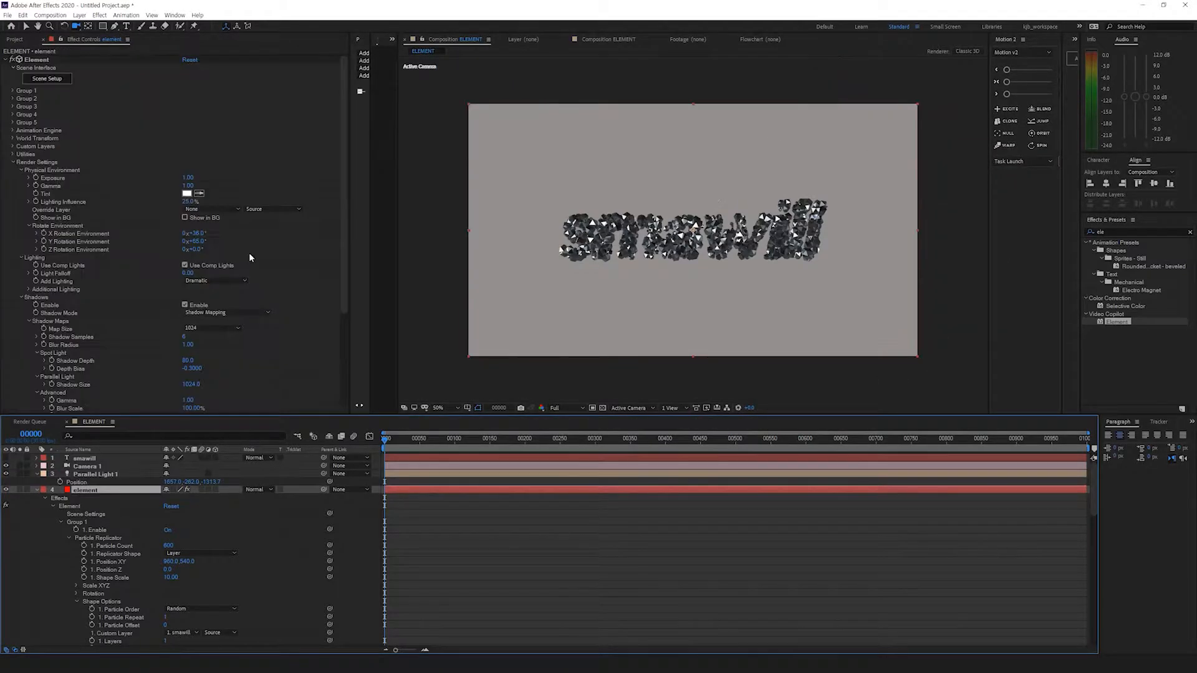
click(212, 328)
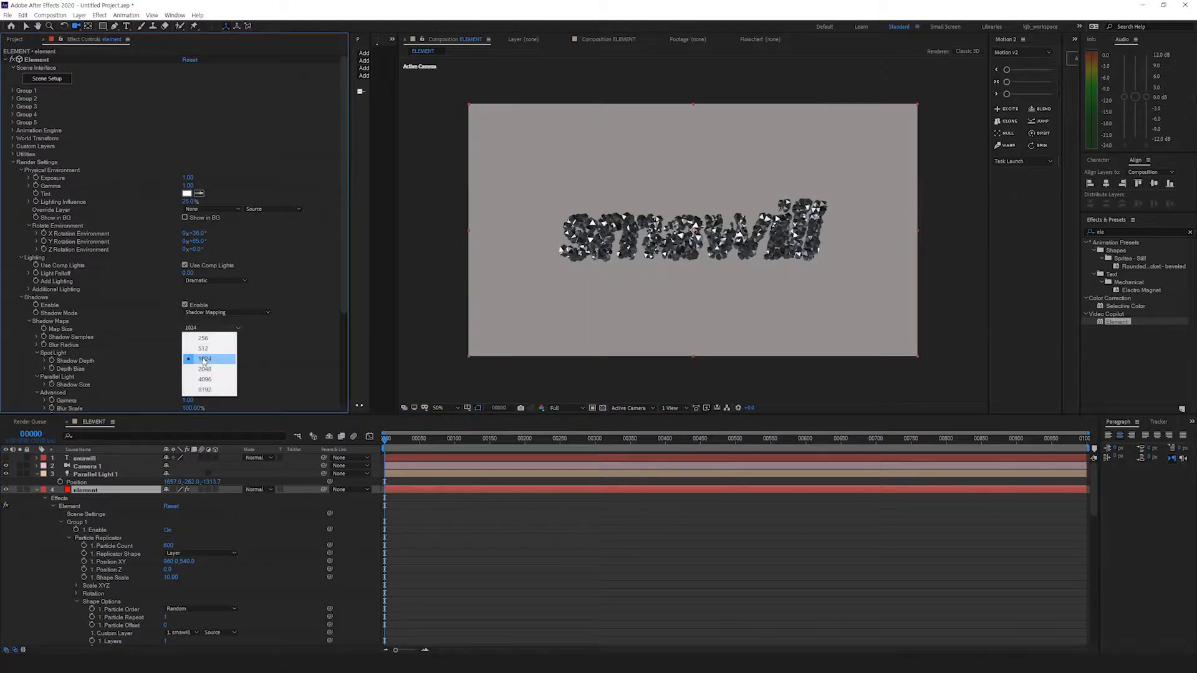
click(243, 357)
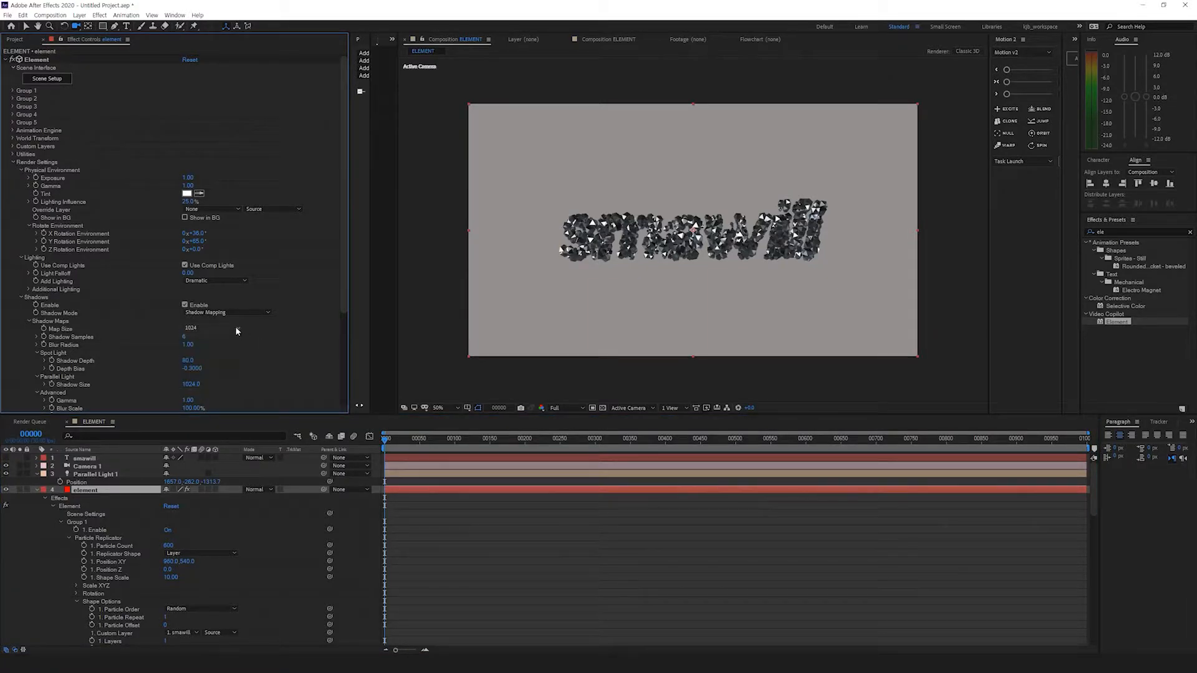
click(247, 313)
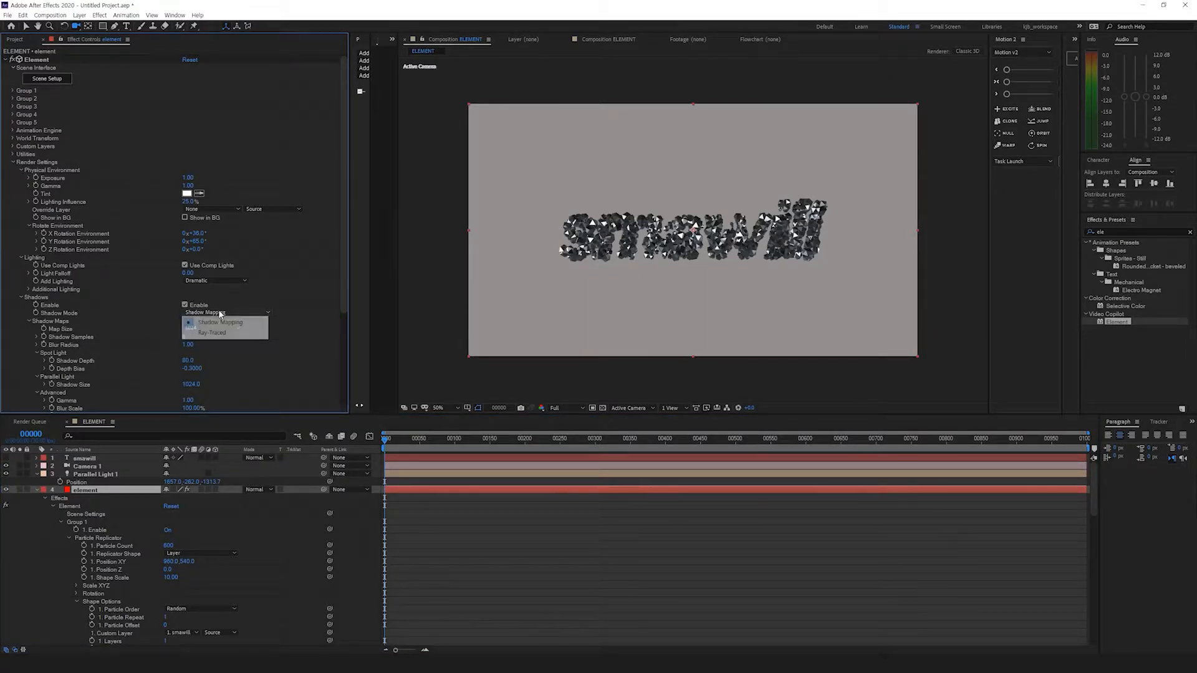
click(211, 334)
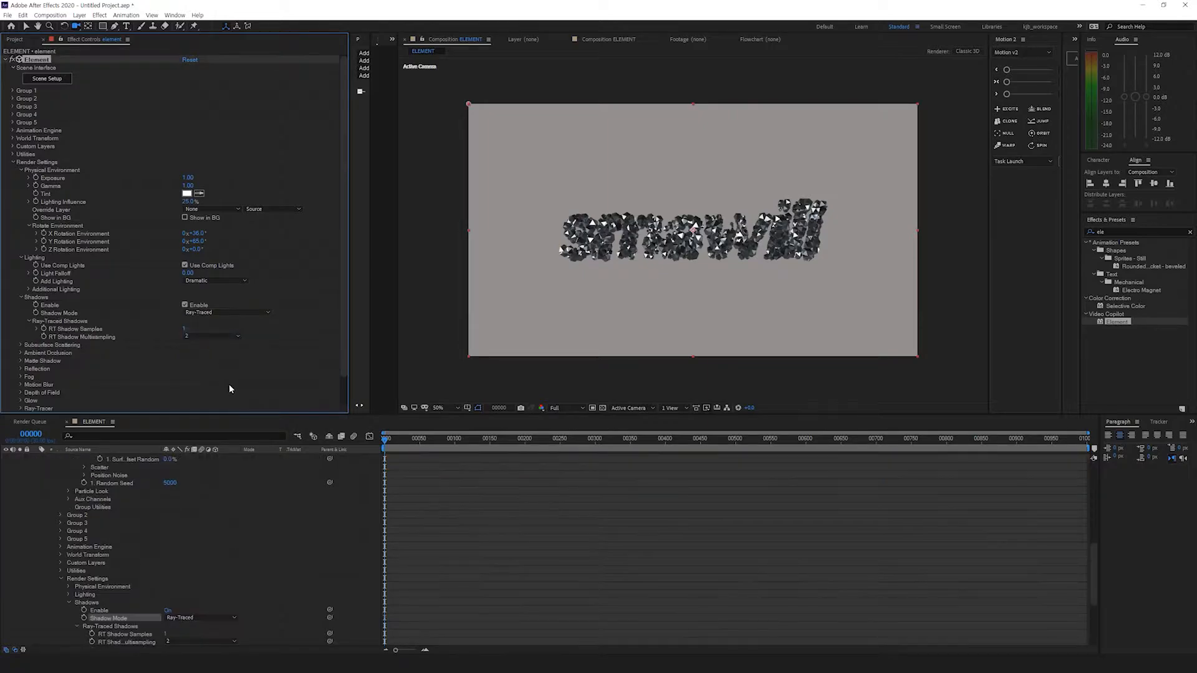
Step: Enable Ambient Occlusion in Element's render settings and compare its Ray-Traced and SSAO modes
click(21, 353)
scroll(94, 311, down, 3)
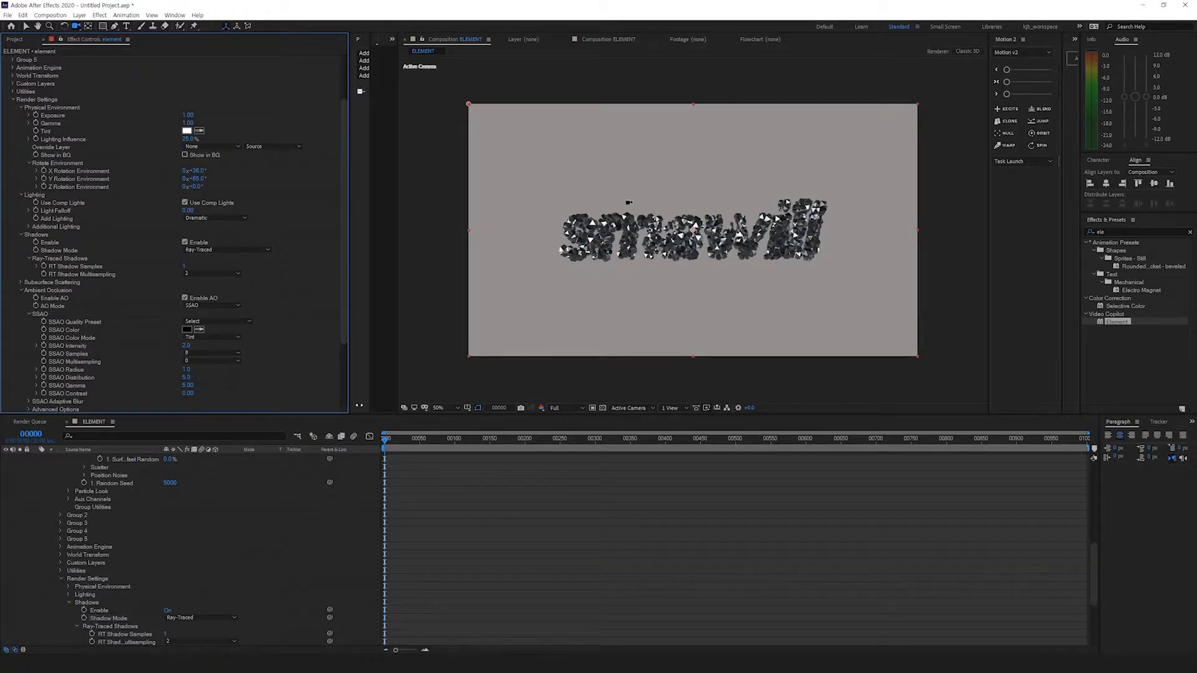
scroll(604, 224, up, 1)
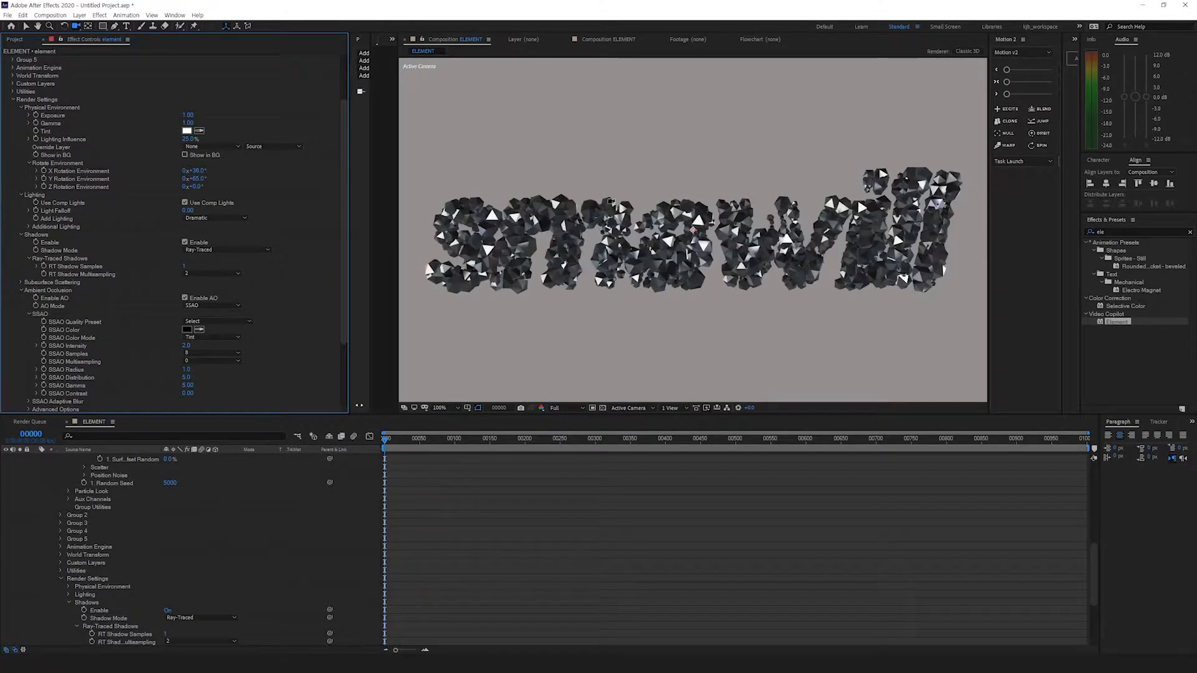
click(211, 306)
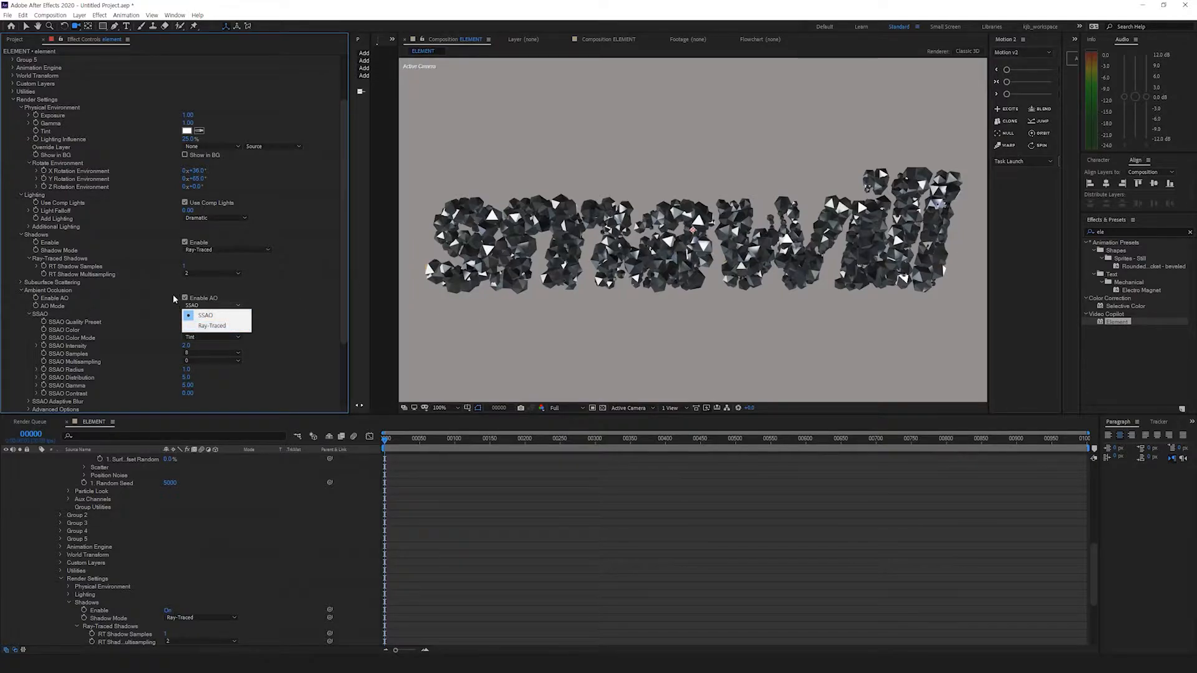
click(212, 325)
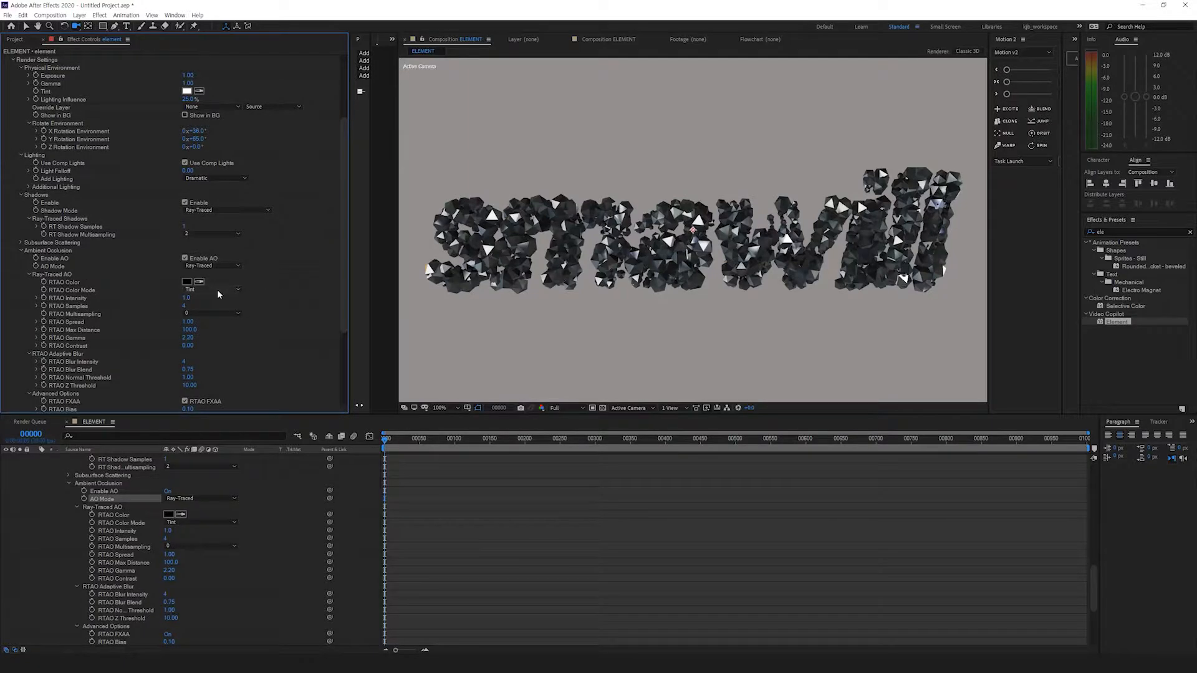
click(212, 266)
click(212, 275)
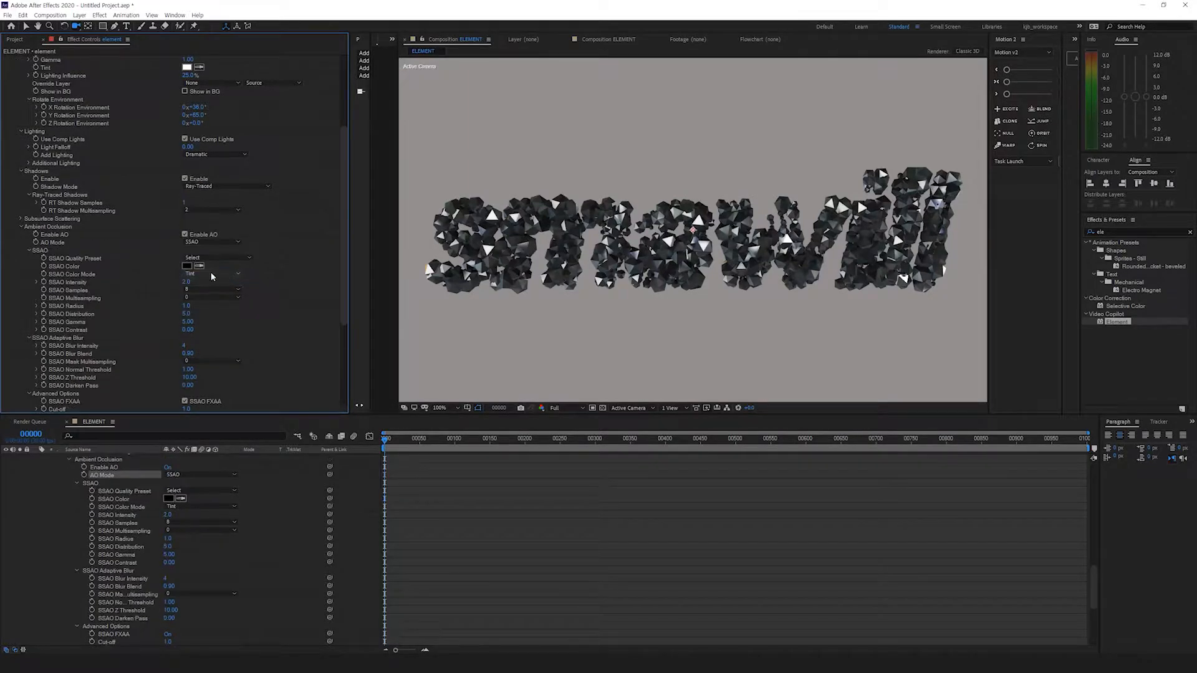
Step: Try a higher SSAO intensity, undo it, and disable Ambient Occlusion
drag(187, 282, 226, 274)
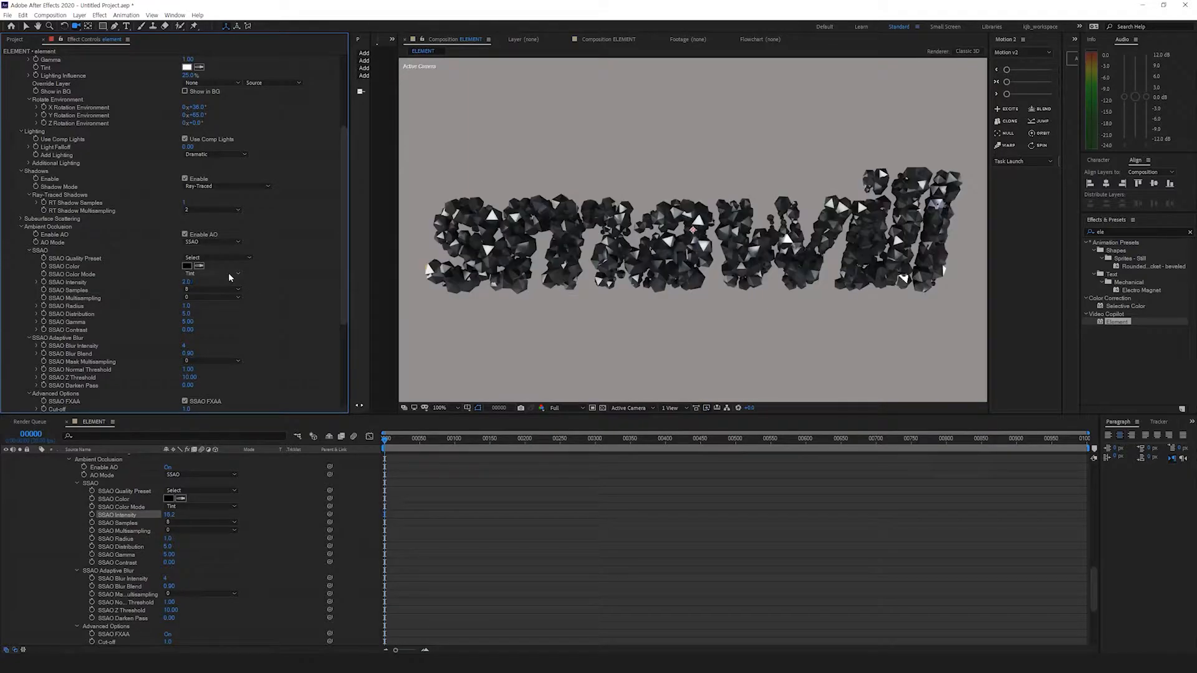
click(223, 241)
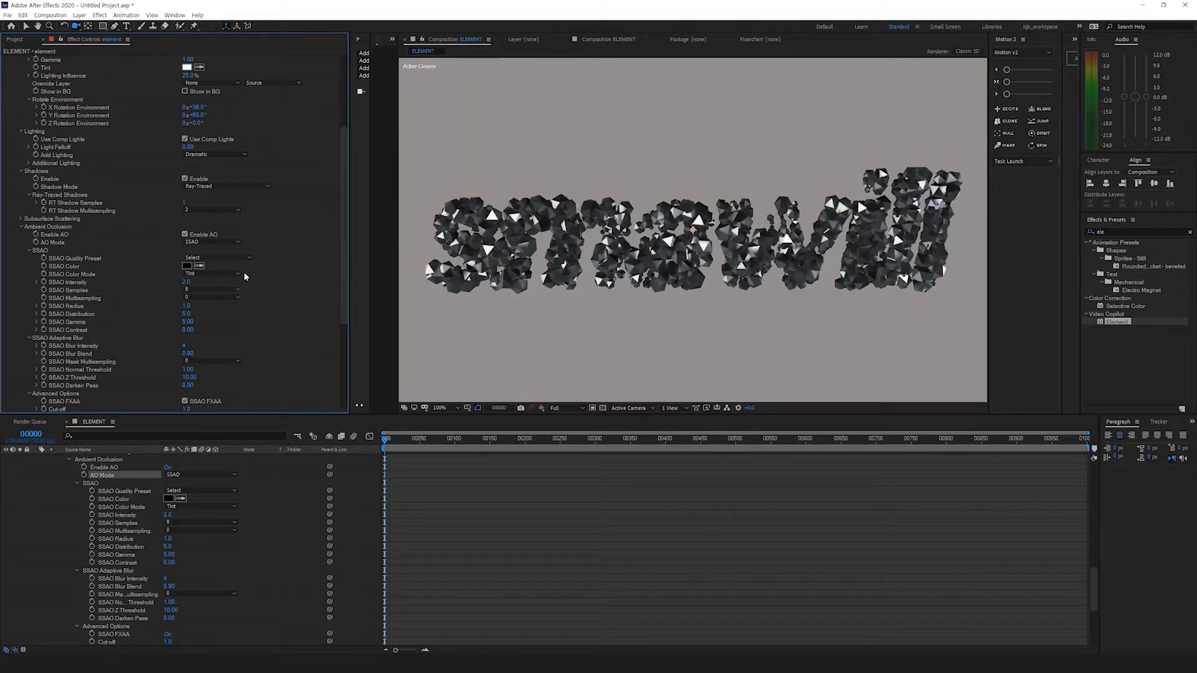
click(185, 235)
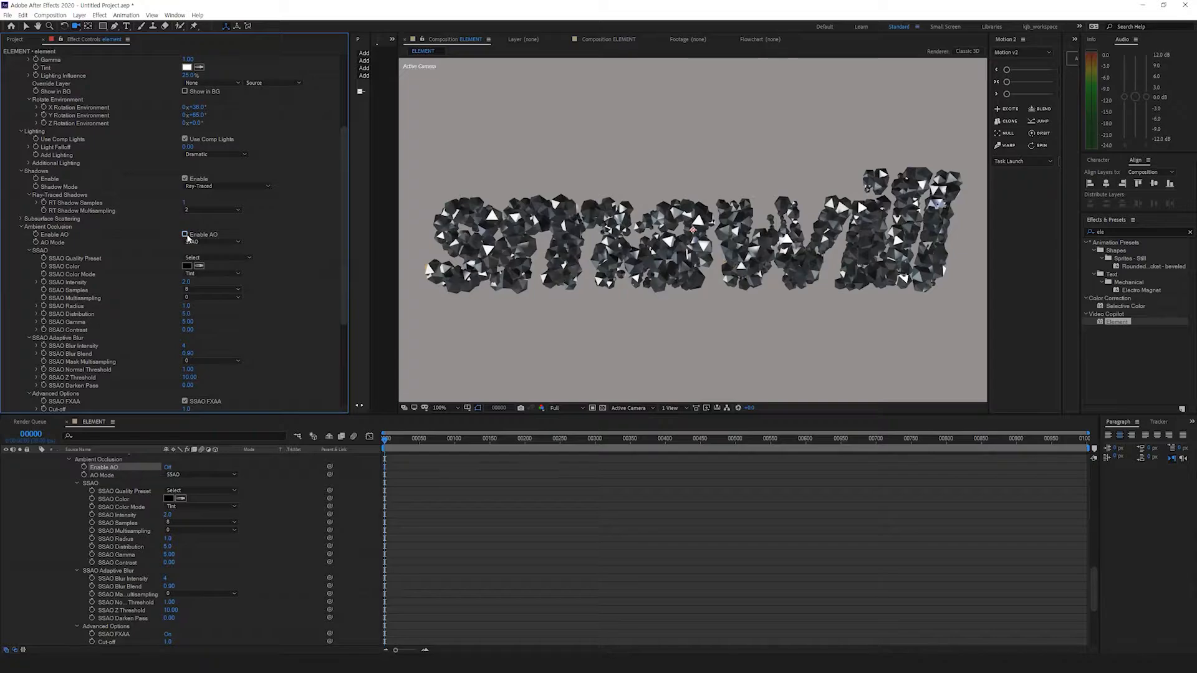
click(21, 226)
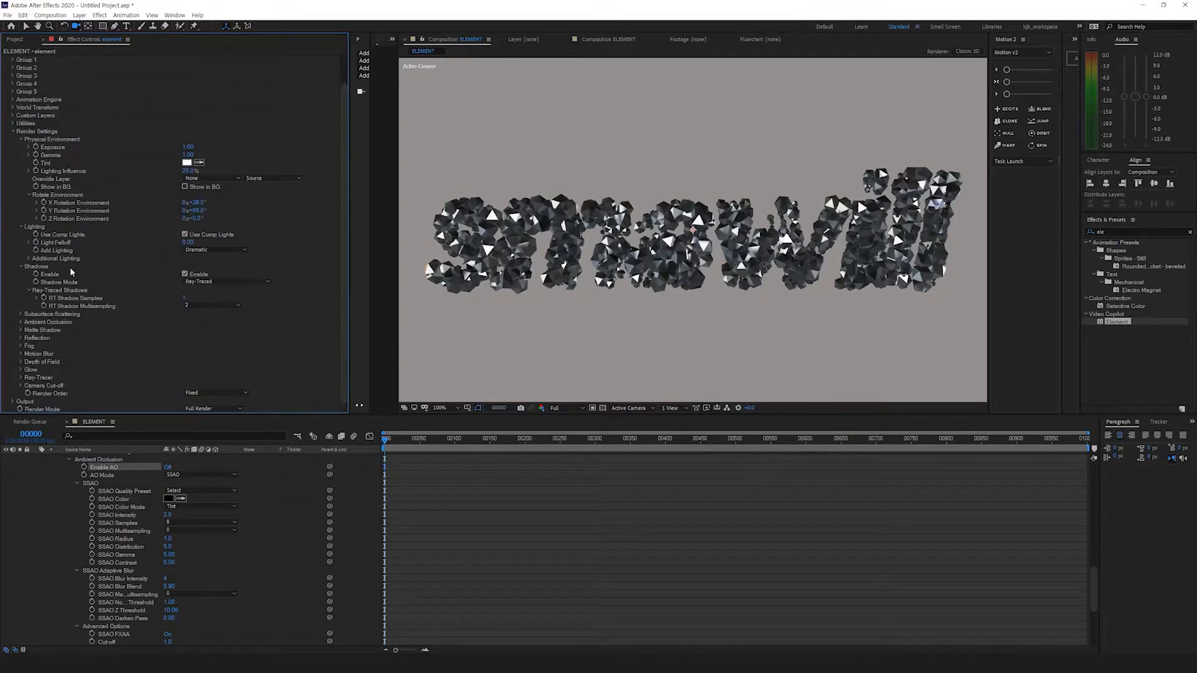
Step: Raise the parallel light's intensity to about 259%
scroll(115, 257, up, 1)
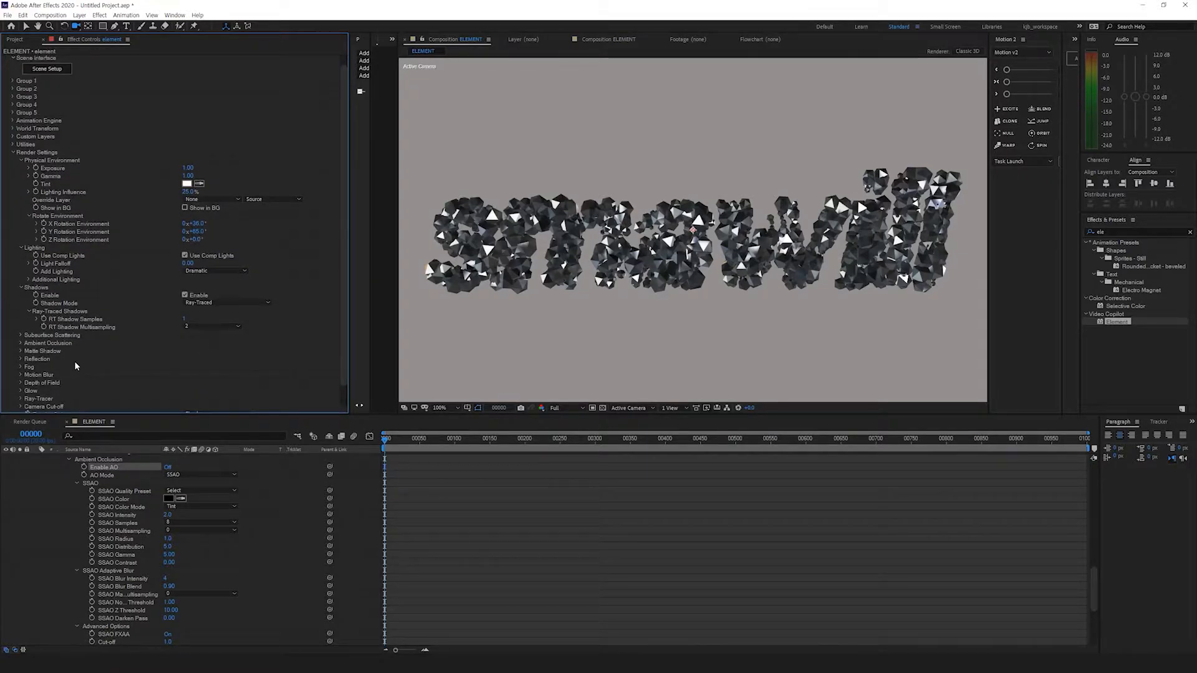
scroll(107, 306, down, 1)
scroll(102, 488, up, 15)
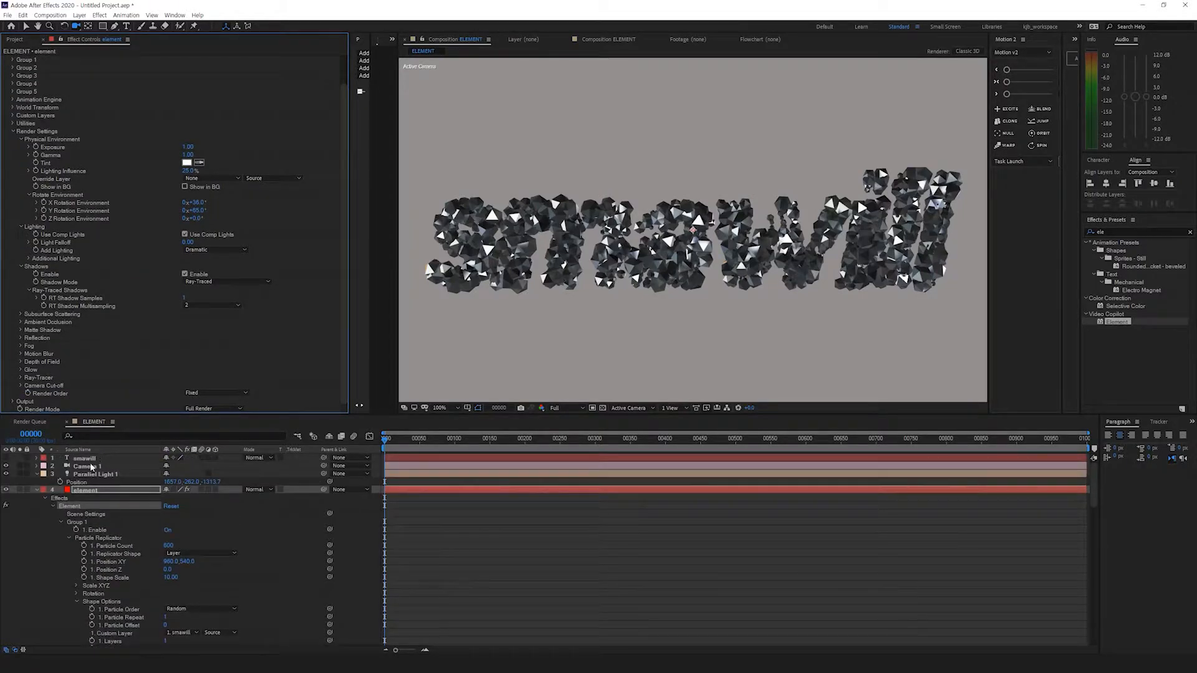
click(92, 459)
click(89, 475)
key(t)
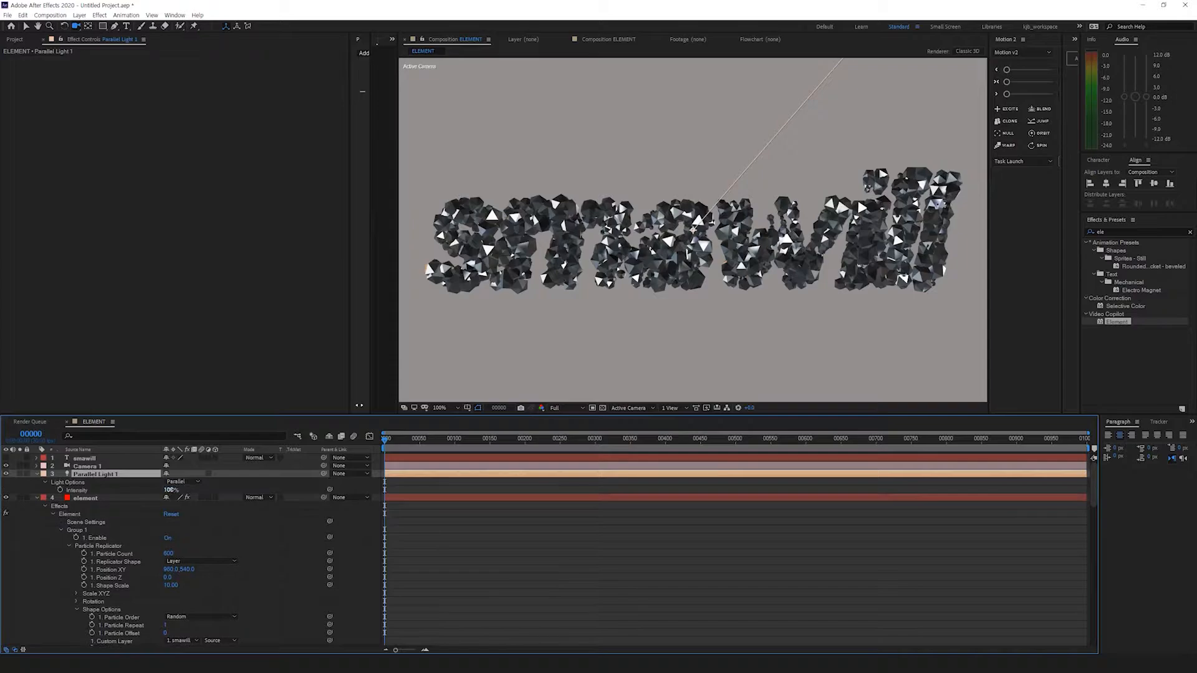
drag(171, 490, 225, 489)
Step: Keyframe the element layer's Y Rotation Environment to turn one full revolution from the first to the last frame
click(84, 498)
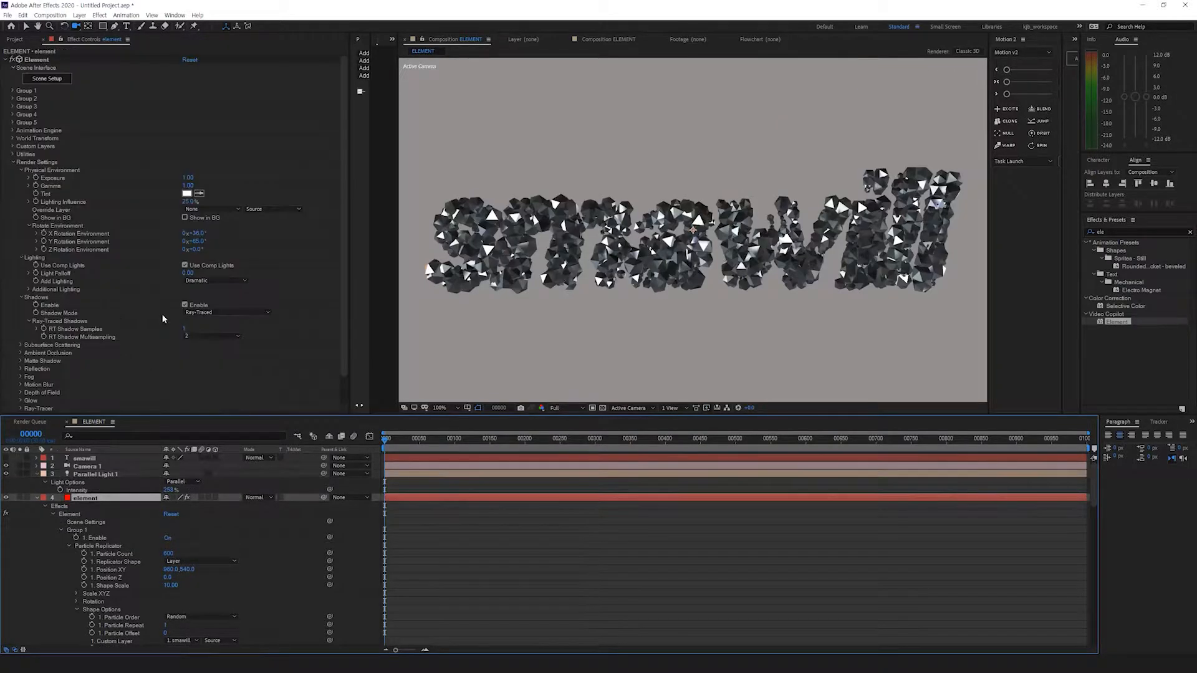
click(61, 221)
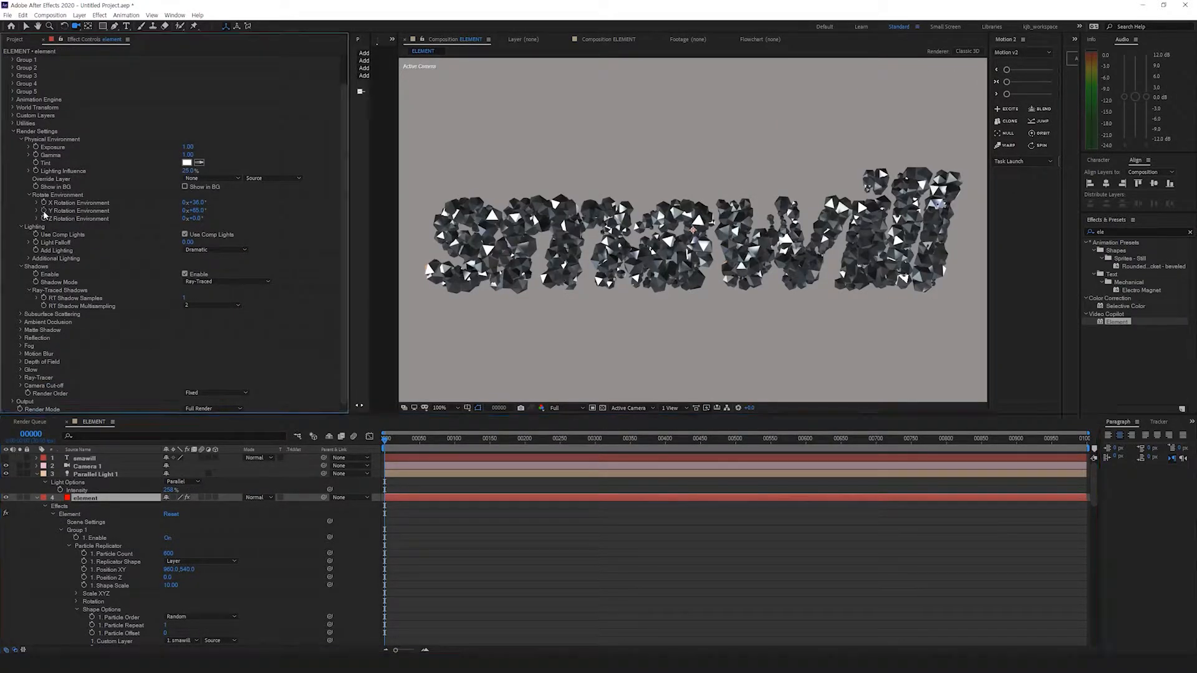
key(u)
drag(460, 441, 1091, 450)
click(184, 210)
text(1)
key(Return)
Step: Preview the environment rotation on the text and return to the first frame
key(space)
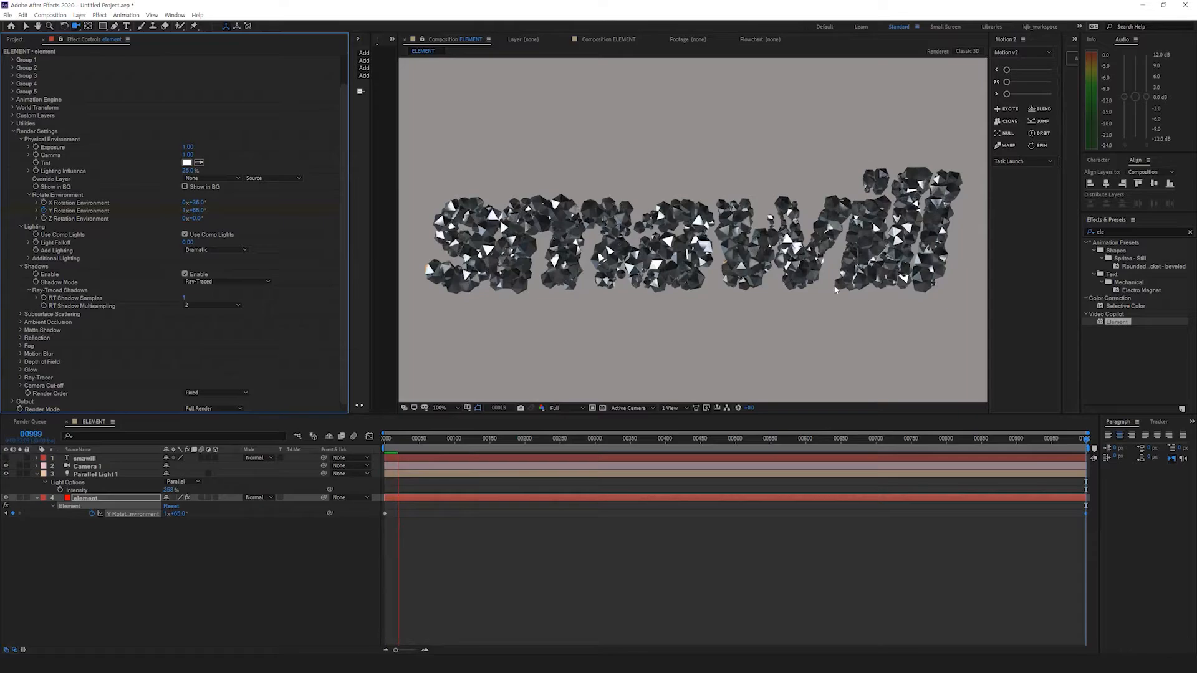
key(space)
drag(402, 444, 1193, 413)
key(space)
key(space)
drag(408, 440, 368, 444)
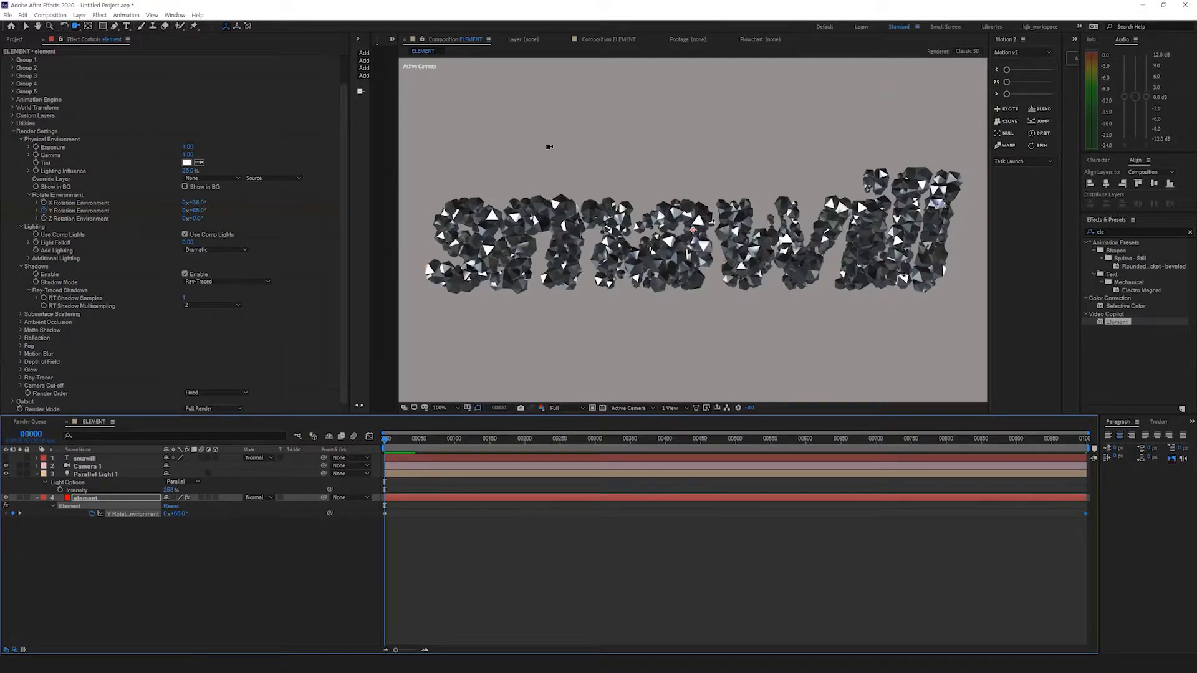
Step: Change the composition's background color to black (000000)
click(603, 409)
click(603, 409)
click(308, 570)
key(ctrl+k)
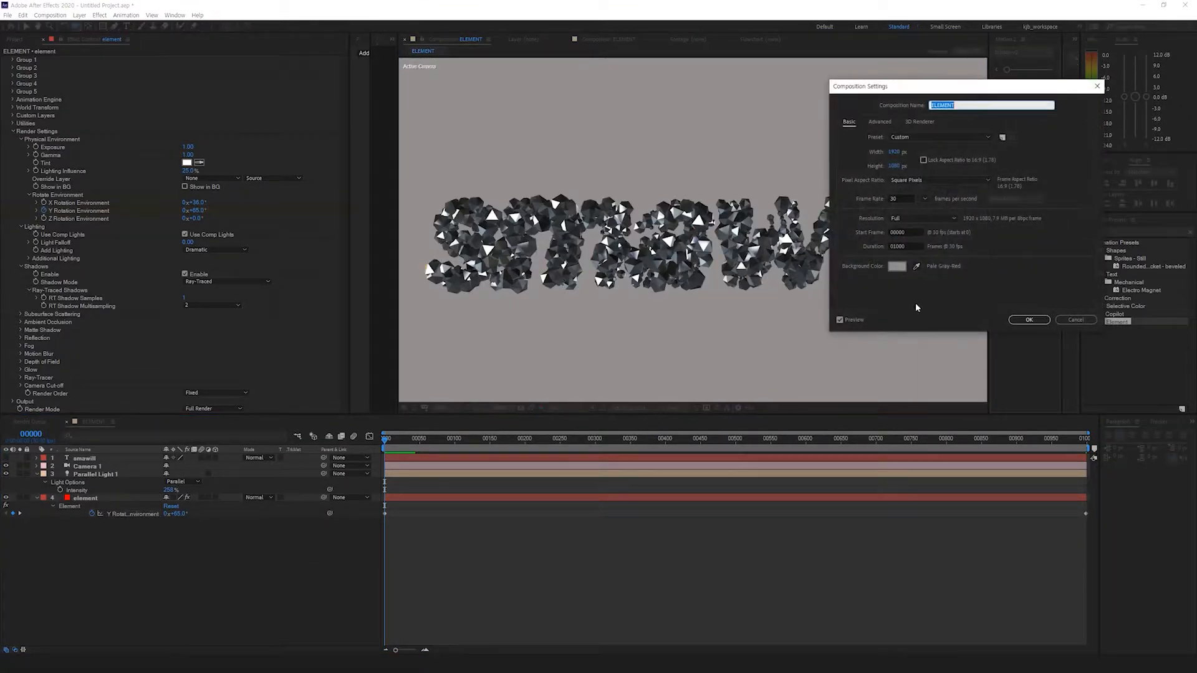
click(898, 267)
text(000000)
click(1153, 253)
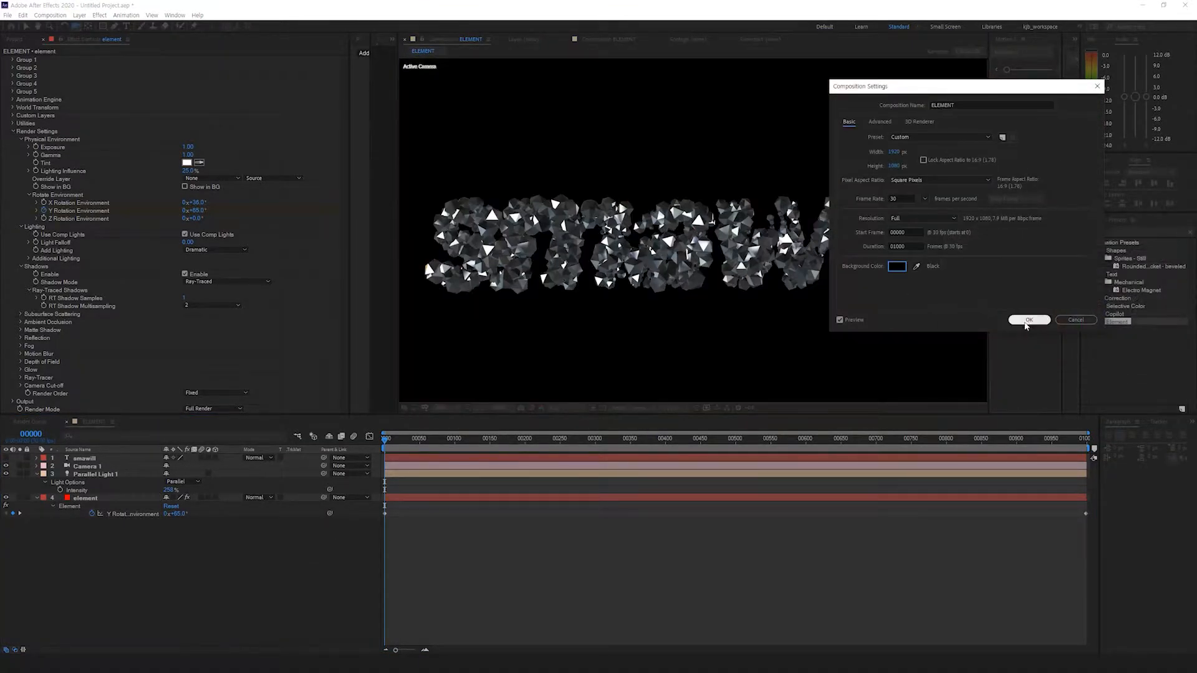
click(1028, 318)
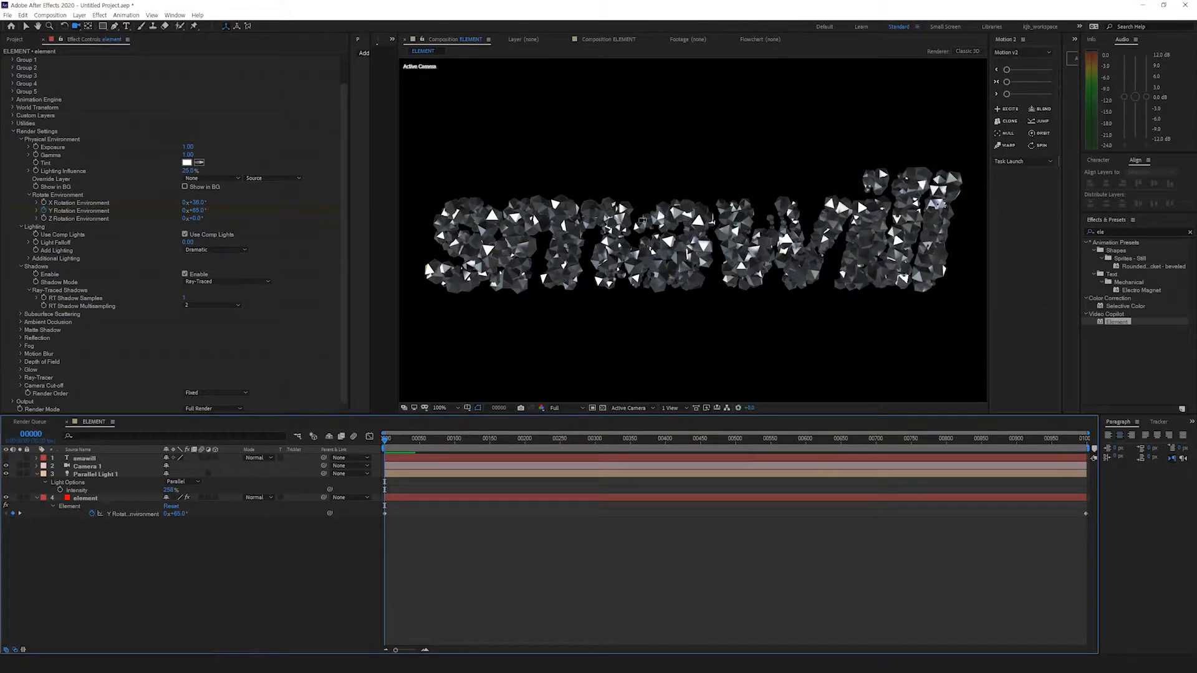
Step: Try orbiting the camera around the text and undo the orbit
drag(708, 229, 652, 234)
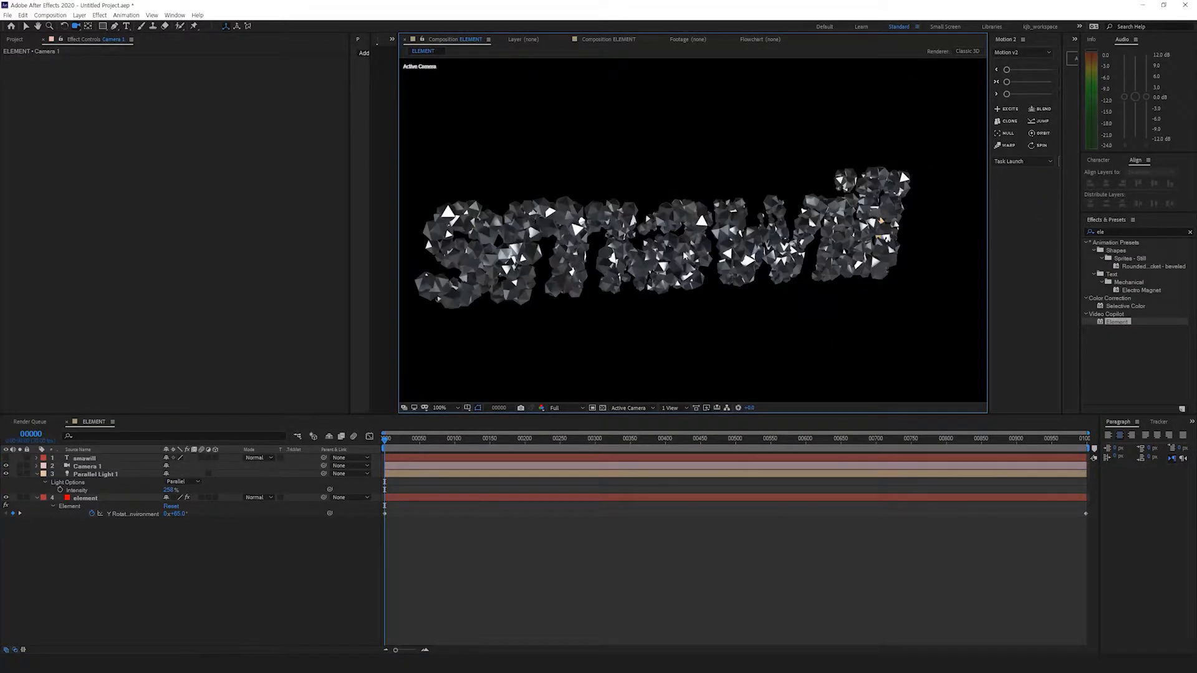
key(ctrl+z)
Step: Set the element layer's last Y Rotation Environment keyframe to 0x+205° and preview the slower rotation
drag(1029, 439, 1139, 444)
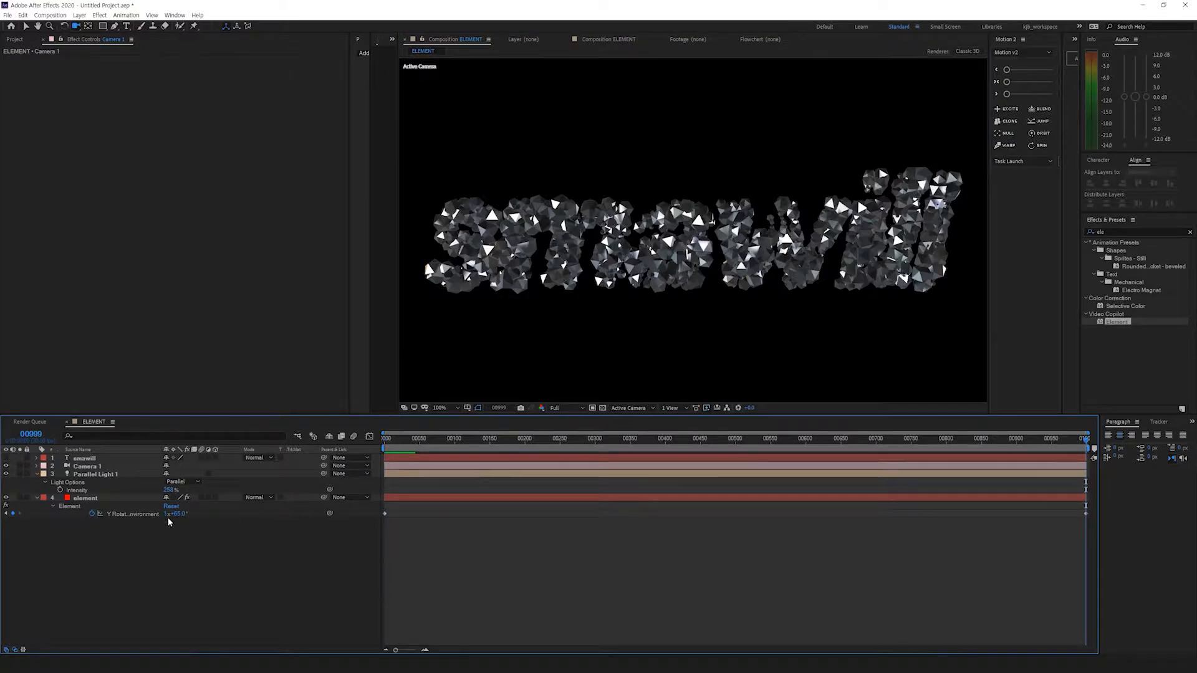
drag(174, 514, 263, 542)
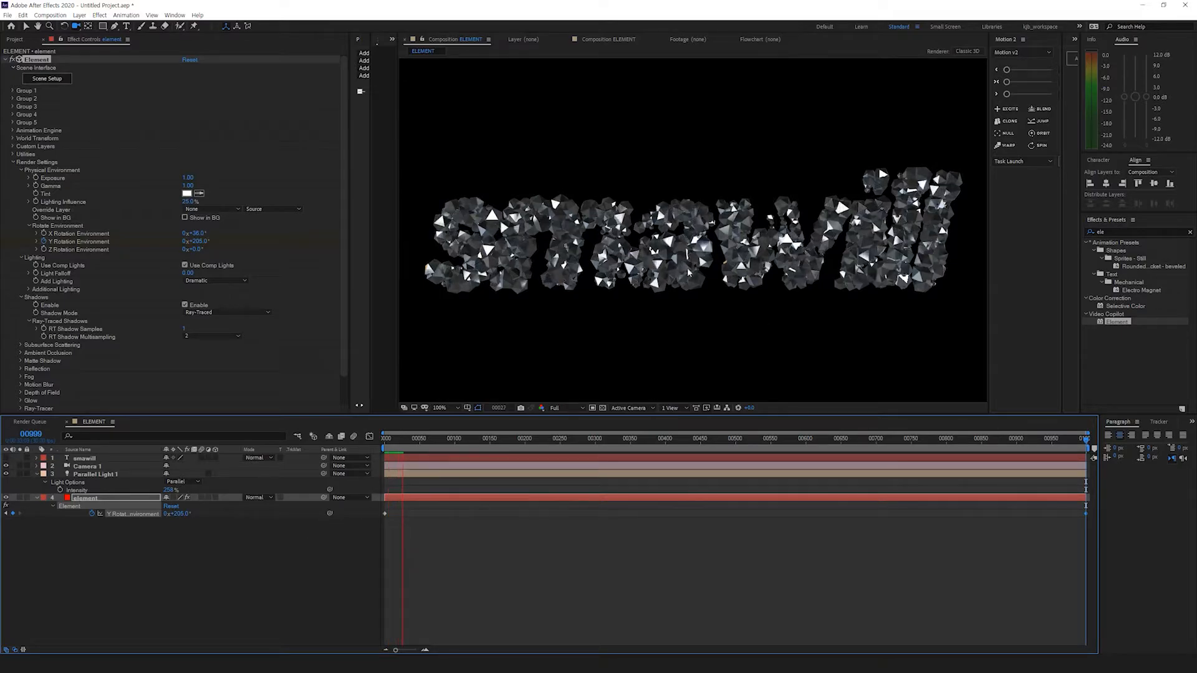
Step: Set Specular in the Element effect's output Multi-Pass Mixer to 2
scroll(52, 394, down, 2)
click(14, 402)
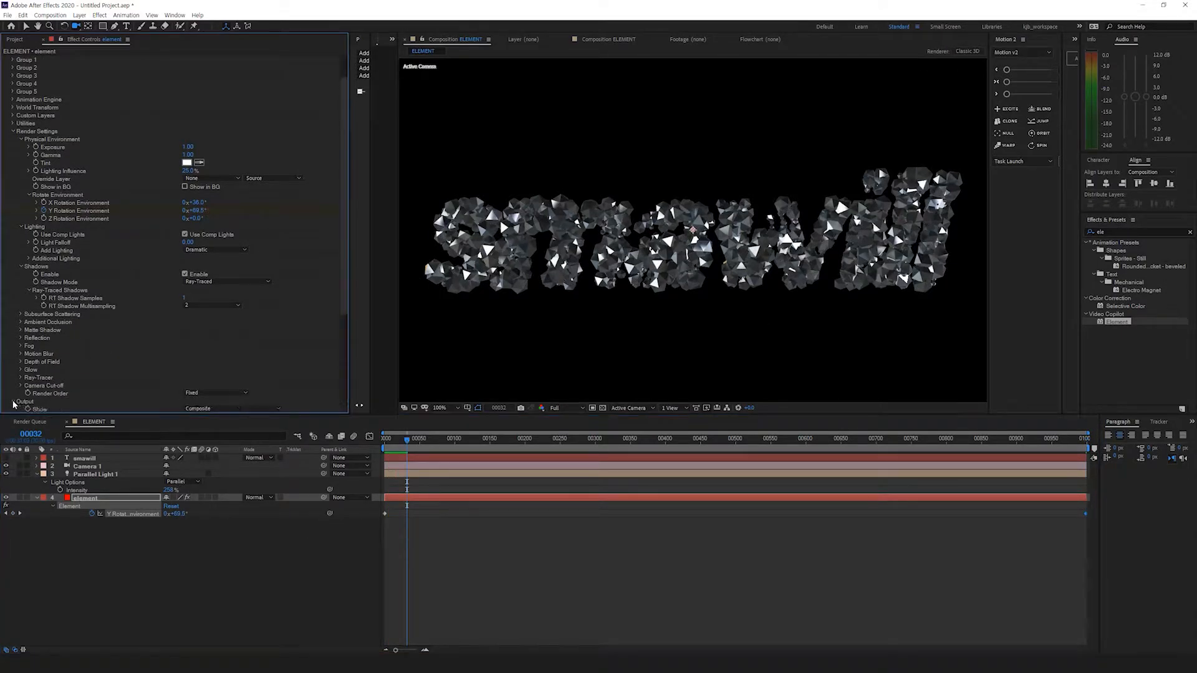
scroll(19, 399, down, 4)
drag(188, 362, 667, 243)
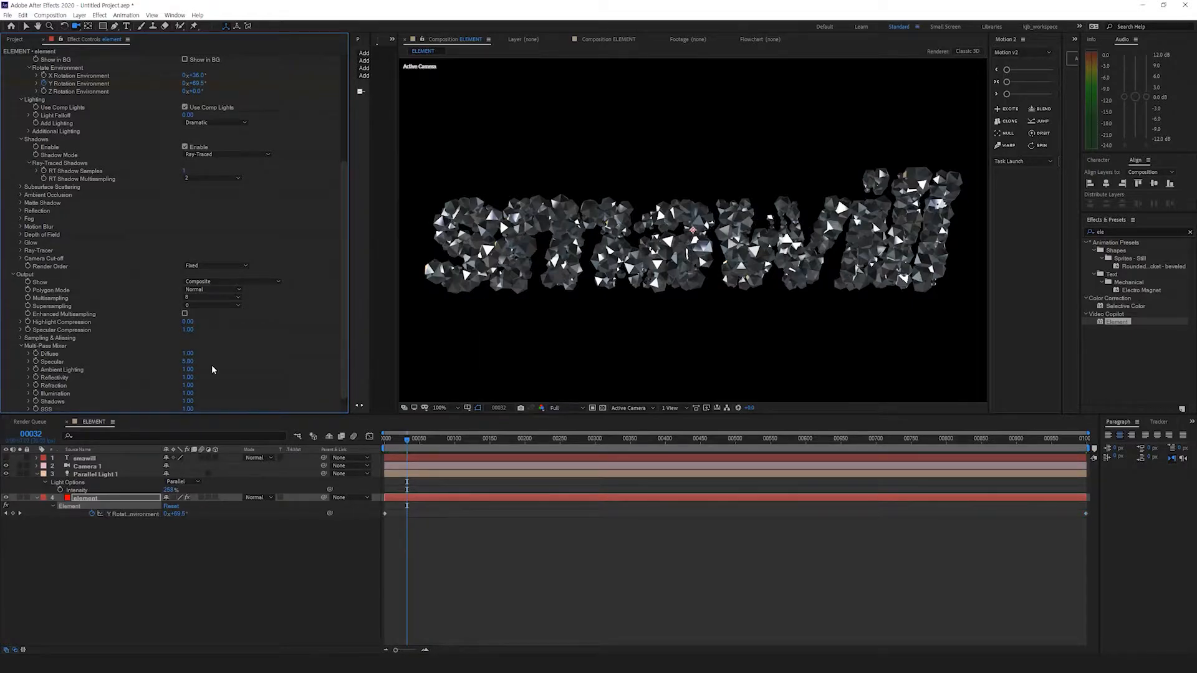
click(187, 362)
text(2)
key(Return)
Step: Set Reflectivity in the Element effect's Multi-Pass Mixer to 2
click(187, 378)
key(Return)
drag(186, 379, 441, 374)
click(185, 379)
text(2)
key(Return)
scroll(249, 259, up, 6)
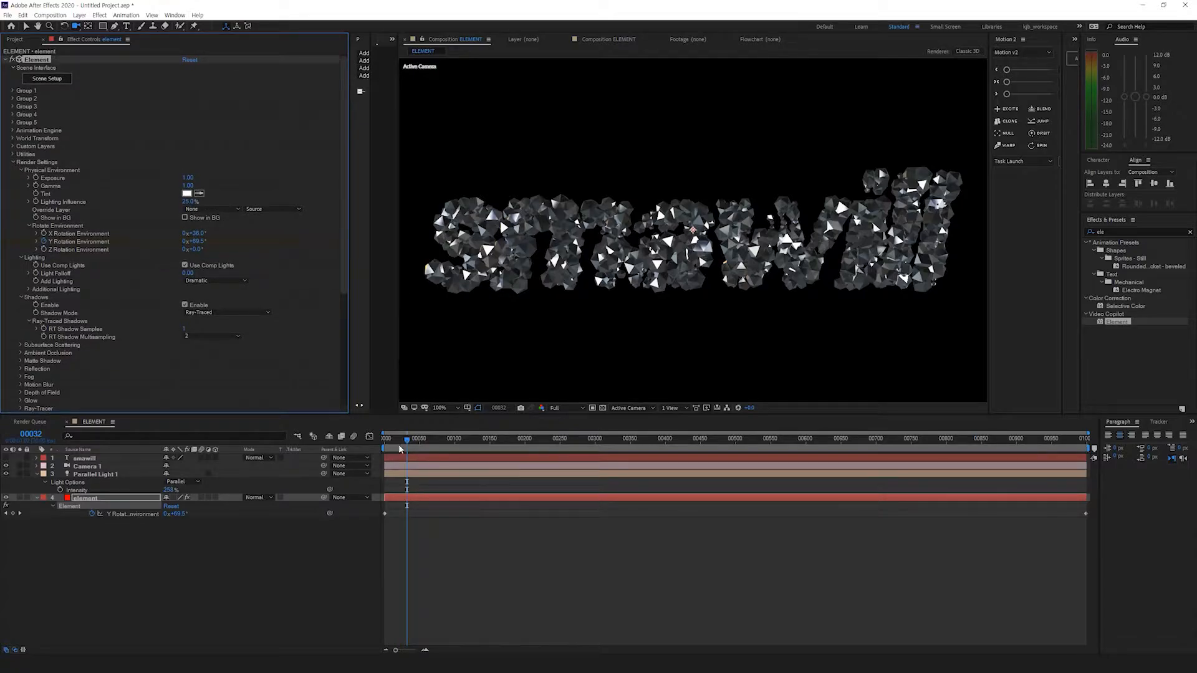
Step: Preview the brighter particle text with the whole composition frame in view
click(571, 285)
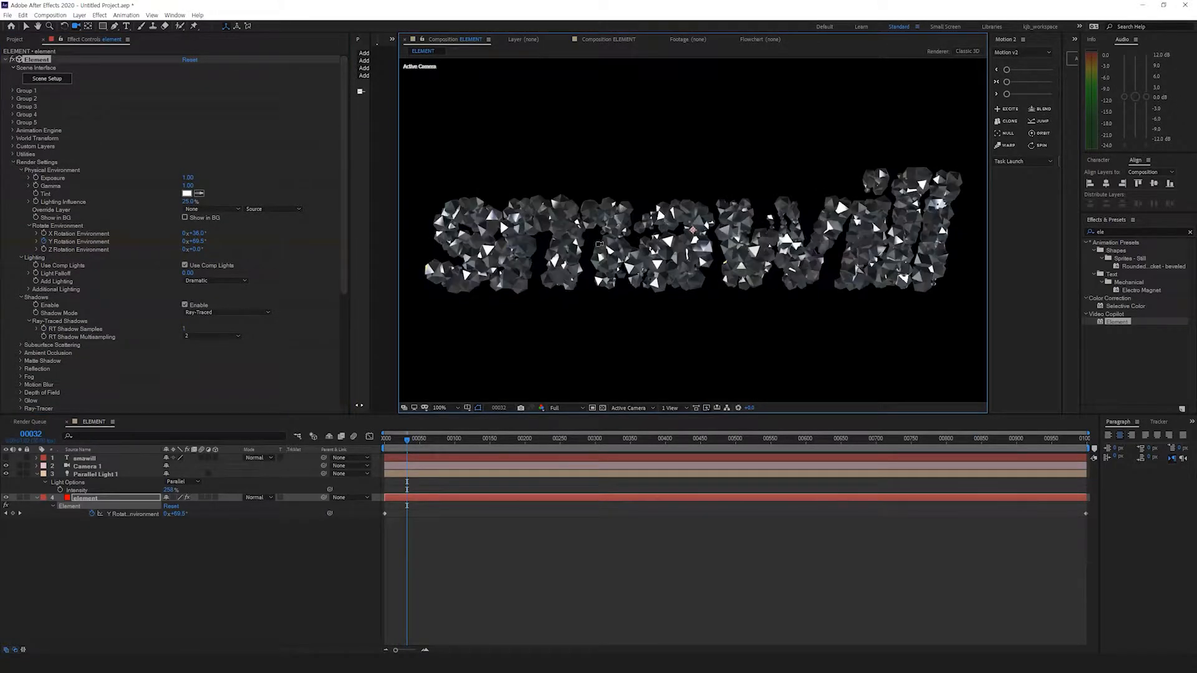
scroll(599, 243, down, 2)
key(space)
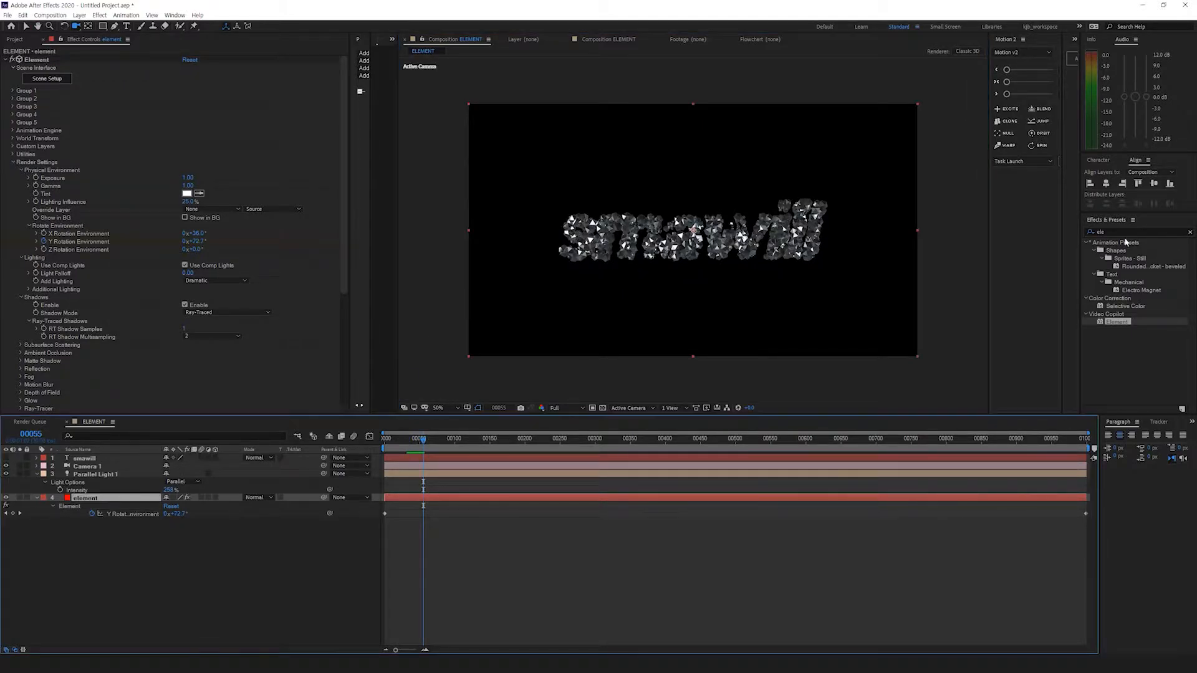
Step: Try a Glow effect on the element layer with a lower threshold and a radius of 47, and delete it
click(1126, 232)
text(glow)
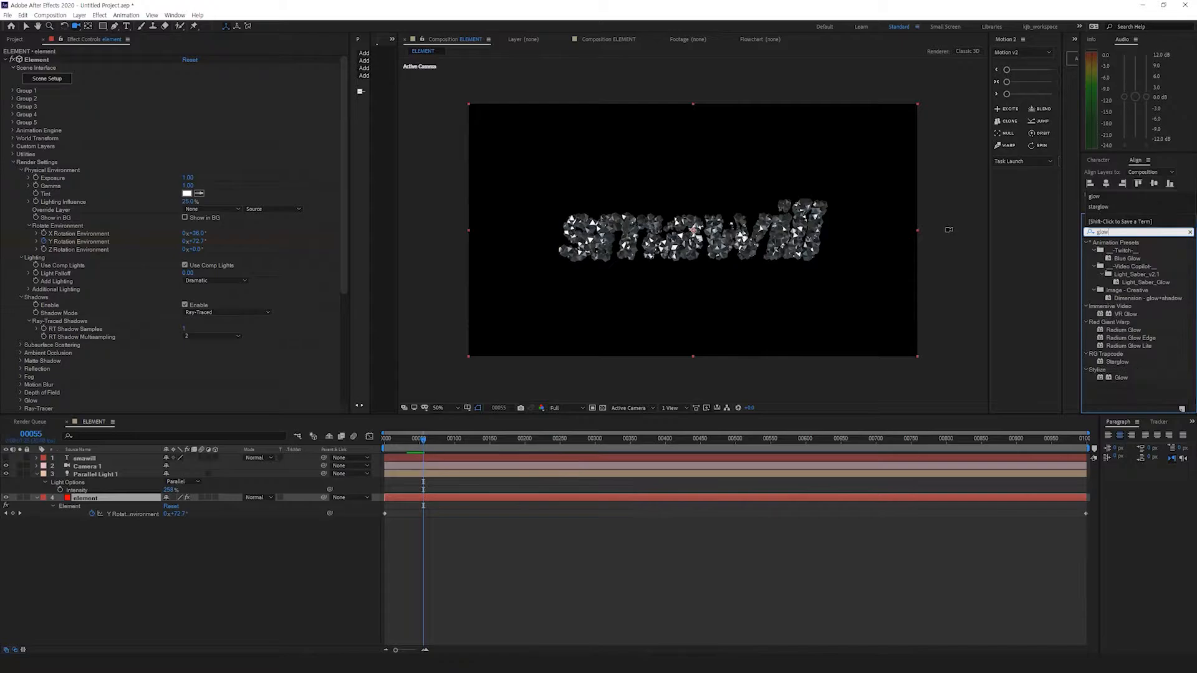
double_click(1116, 362)
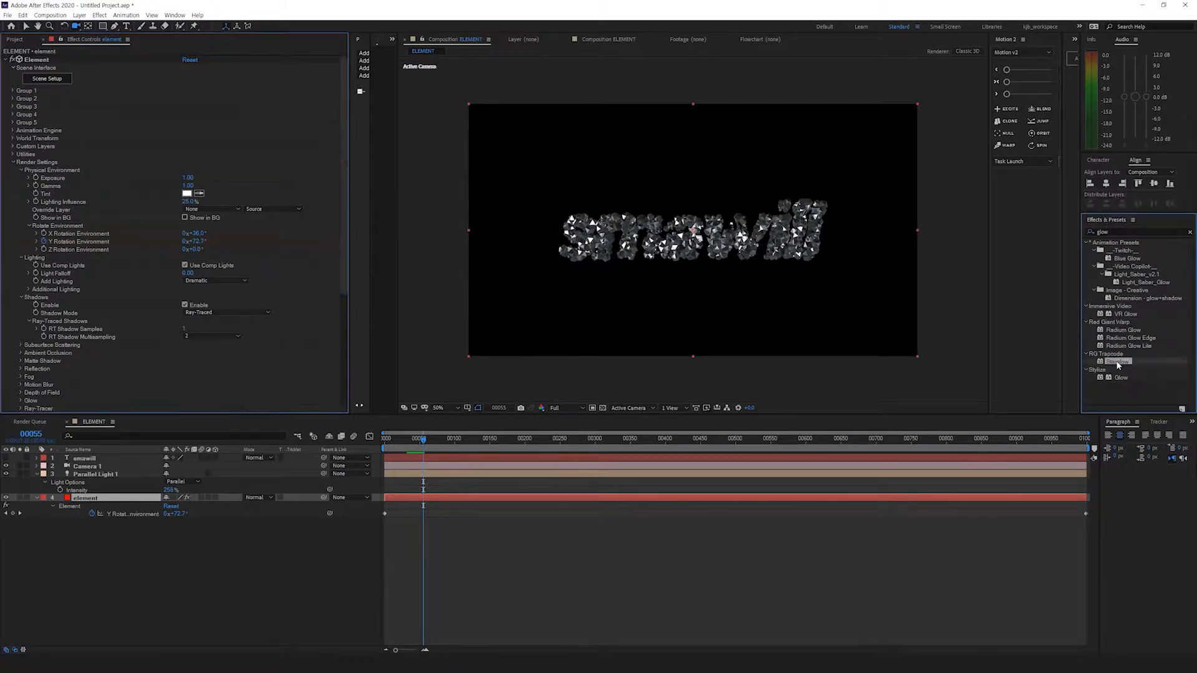
double_click(1119, 378)
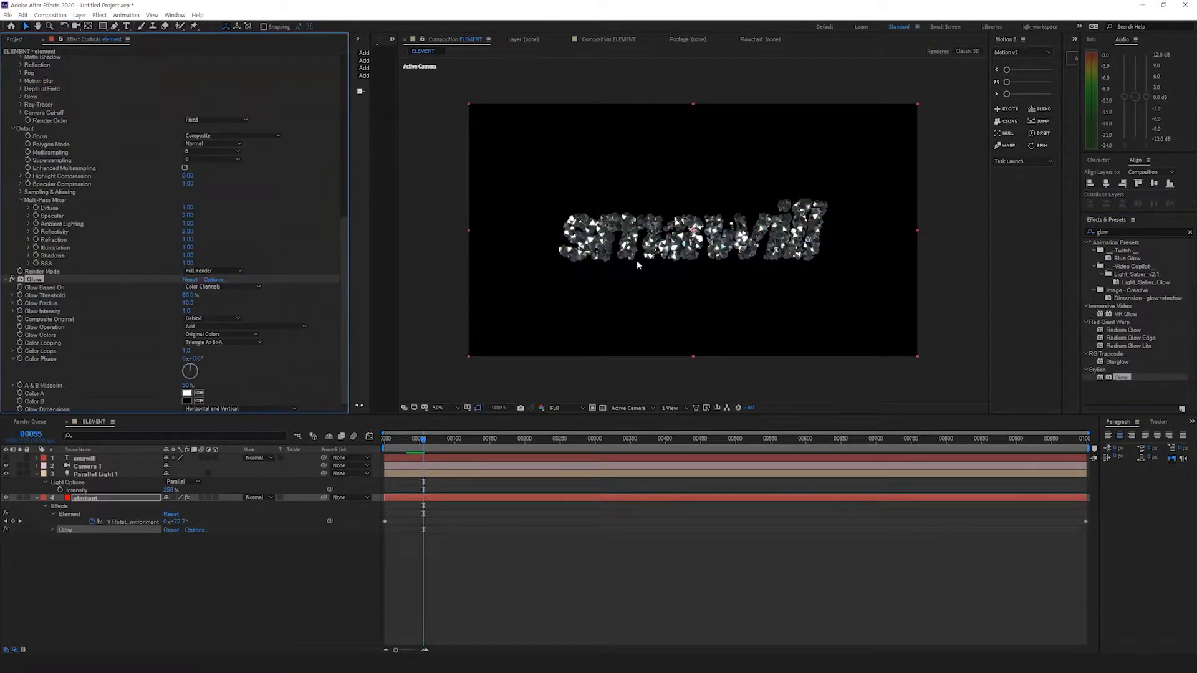
drag(187, 303, 158, 296)
key(space)
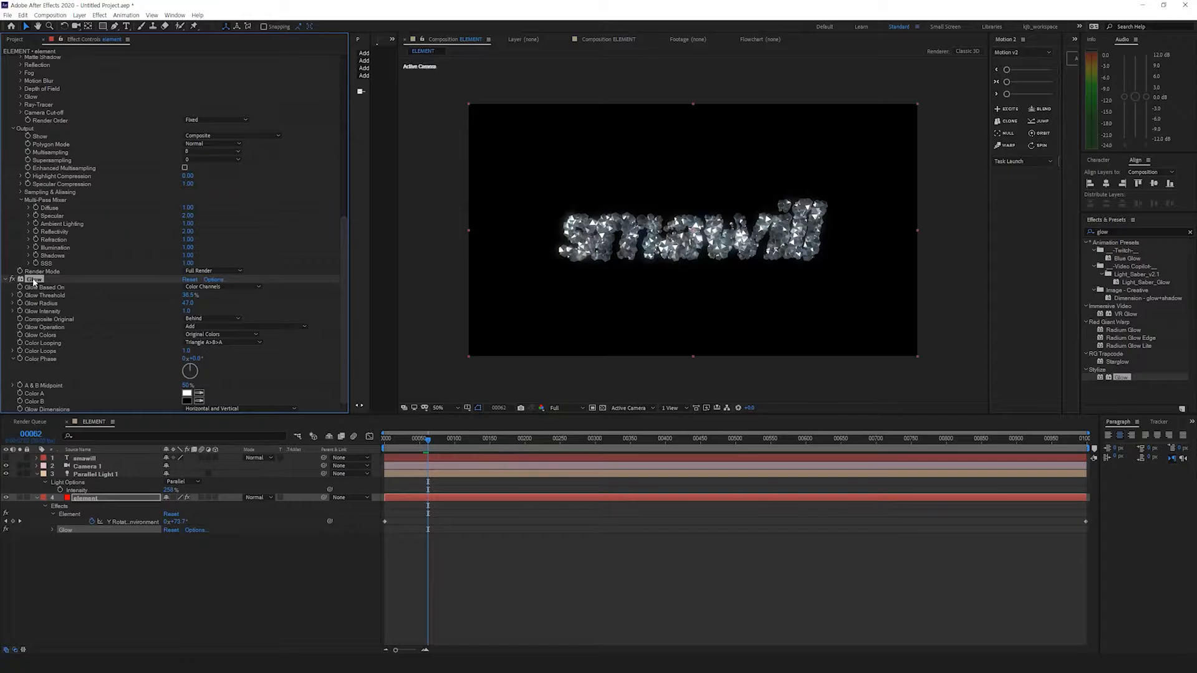
key(Delete)
Step: Raise Group 1's replicator Scatter to 53.7 on the element layer and set a keyframe for it at frame 62
drag(345, 245, 365, 102)
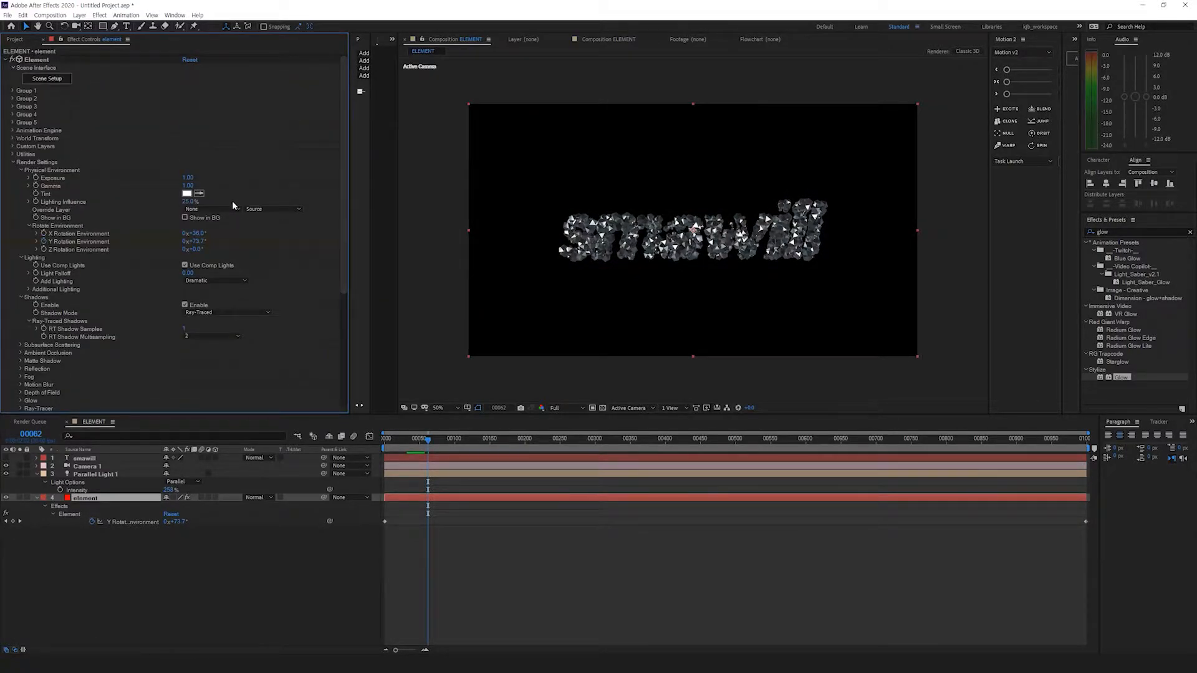
click(13, 164)
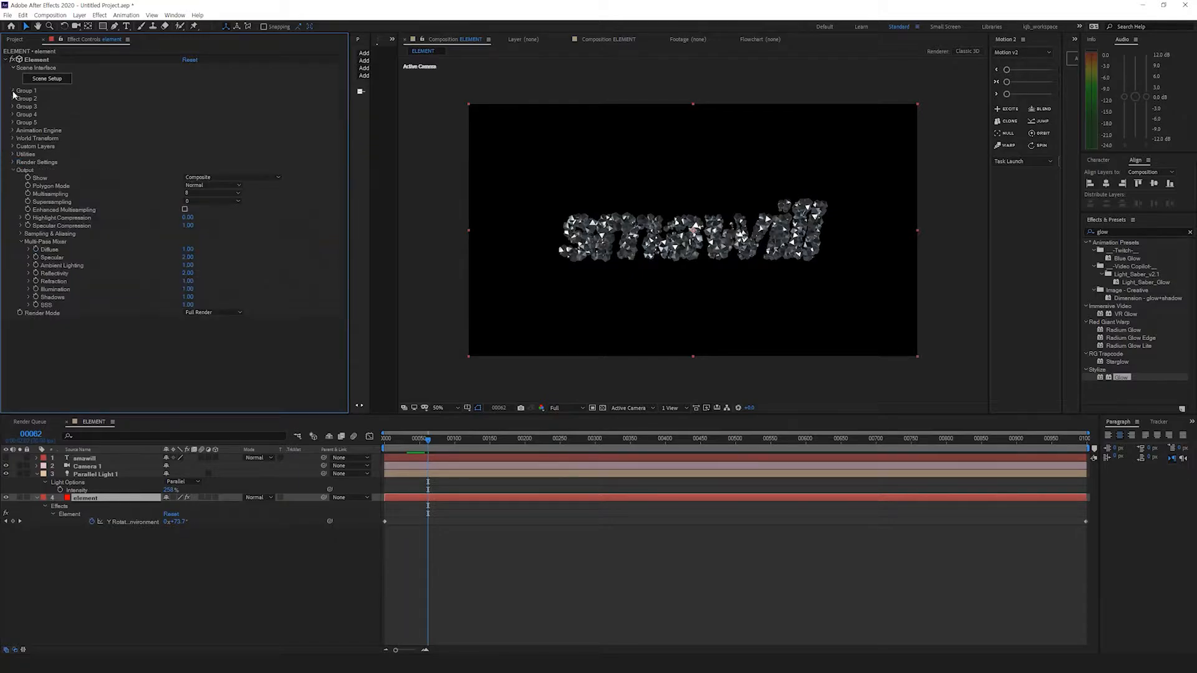
click(13, 91)
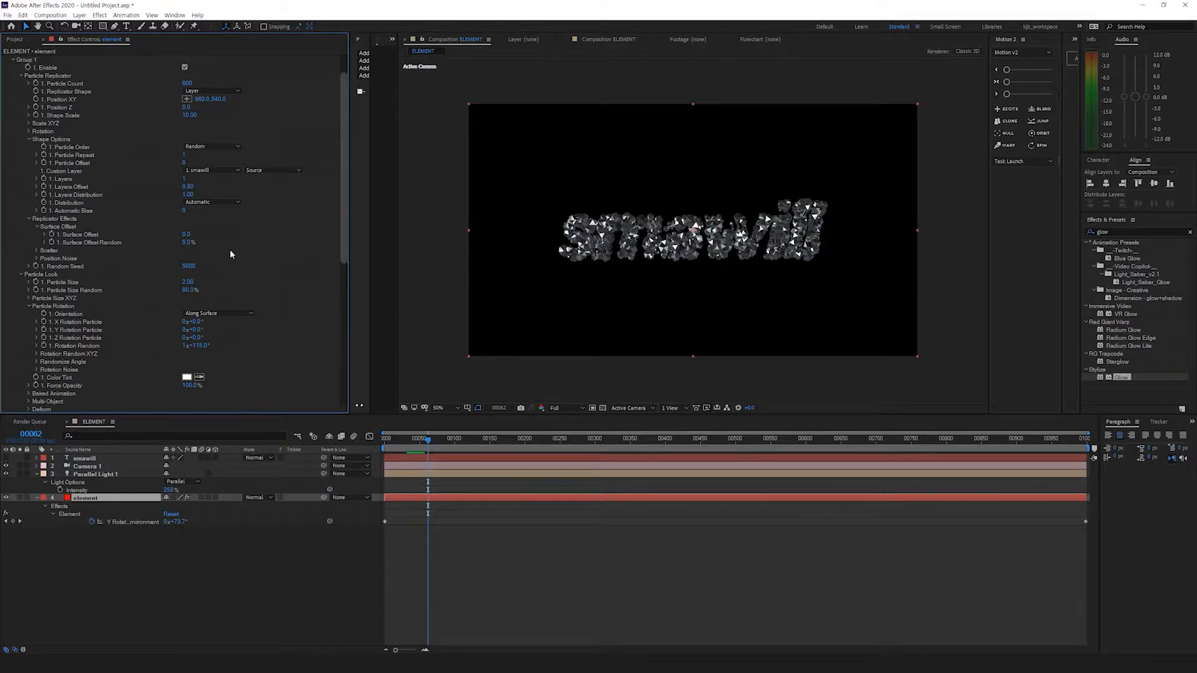
click(20, 275)
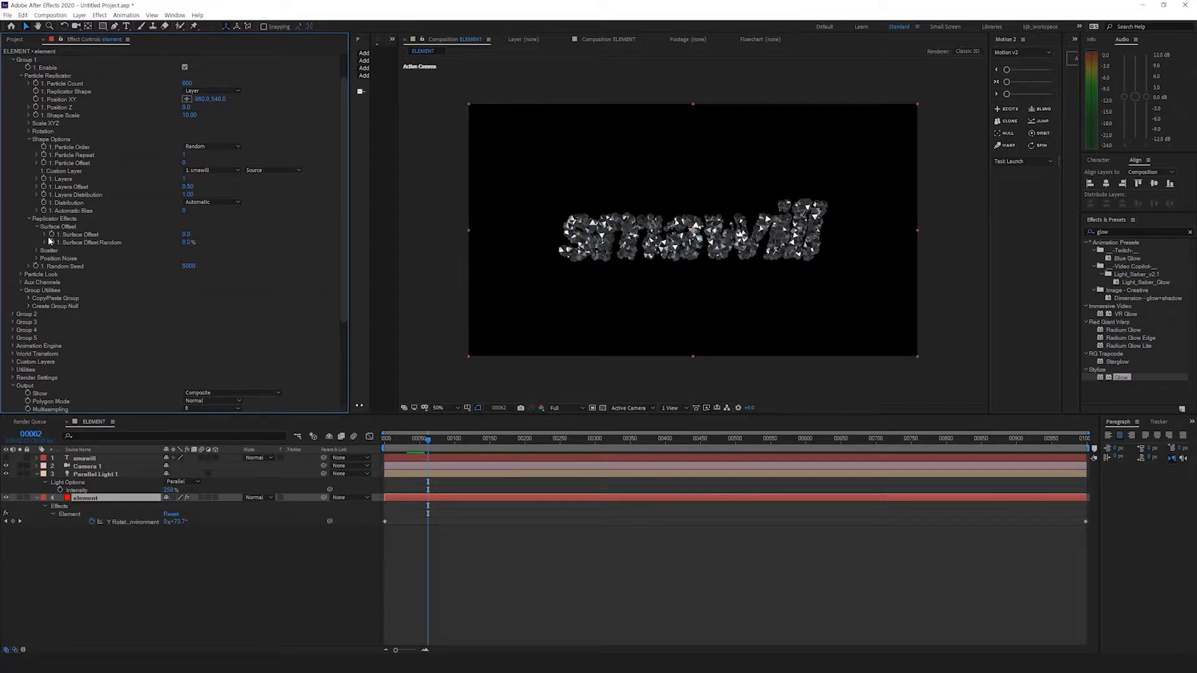
click(37, 251)
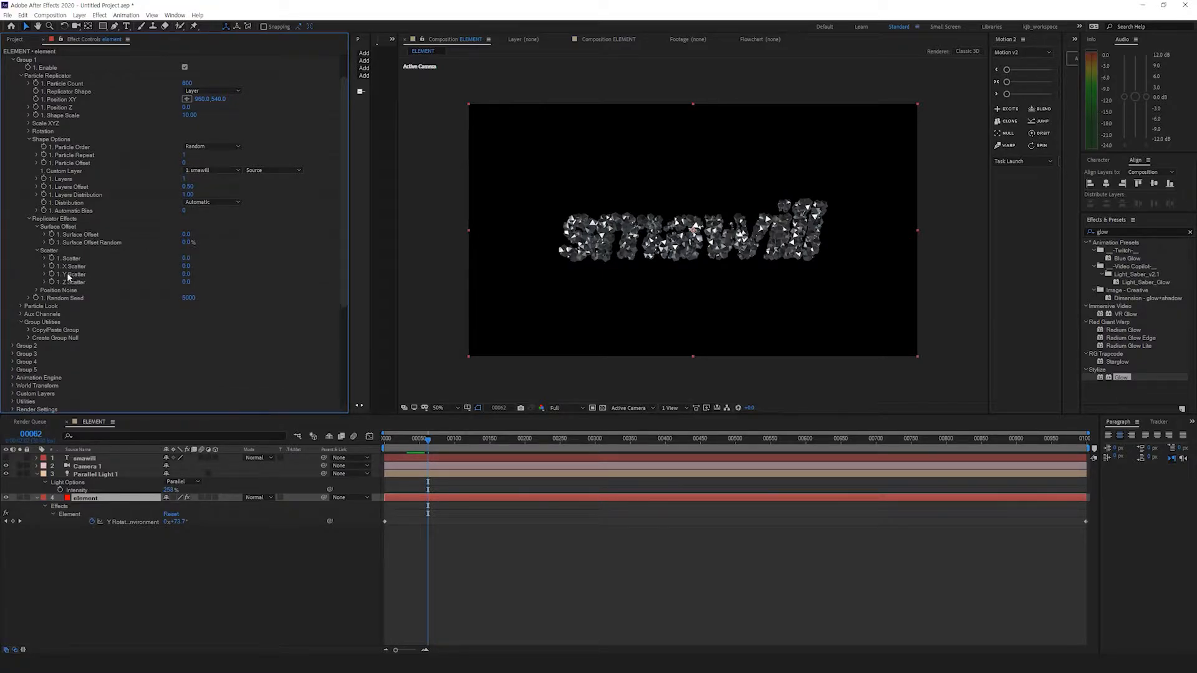
drag(187, 260, 412, 259)
drag(187, 259, 296, 260)
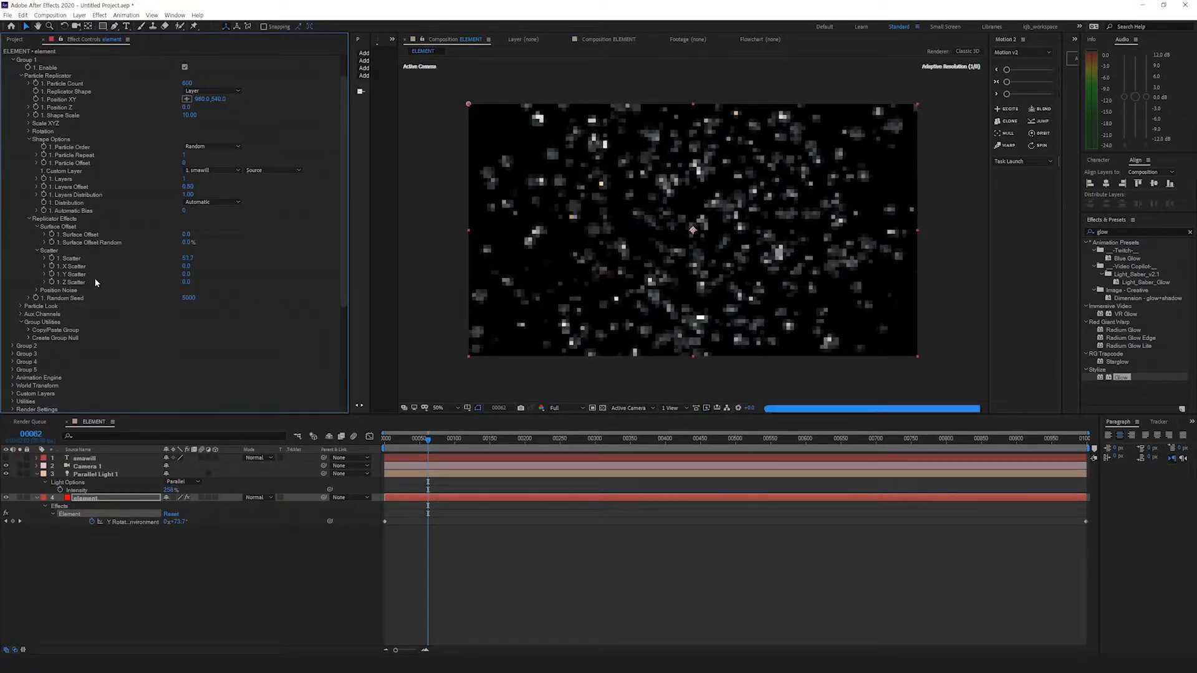
click(52, 258)
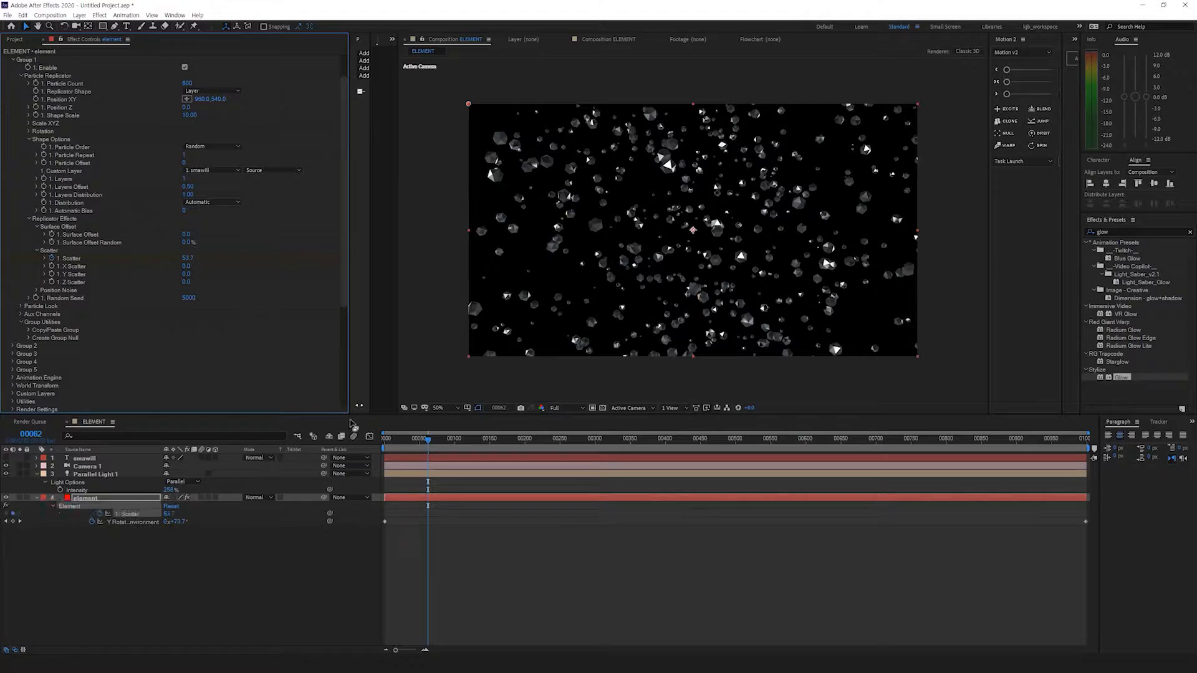
Step: Add a Scatter keyframe of 0 at frame 122, ease both Scatter keyframes and check the particles assembling
key(shift+Page_Down)
key(shift+Page_Down)
key(shift+Page_Down)
key(shift+Page_Down)
key(shift+Page_Down)
key(shift+Page_Down)
click(188, 258)
text(0)
key(Return)
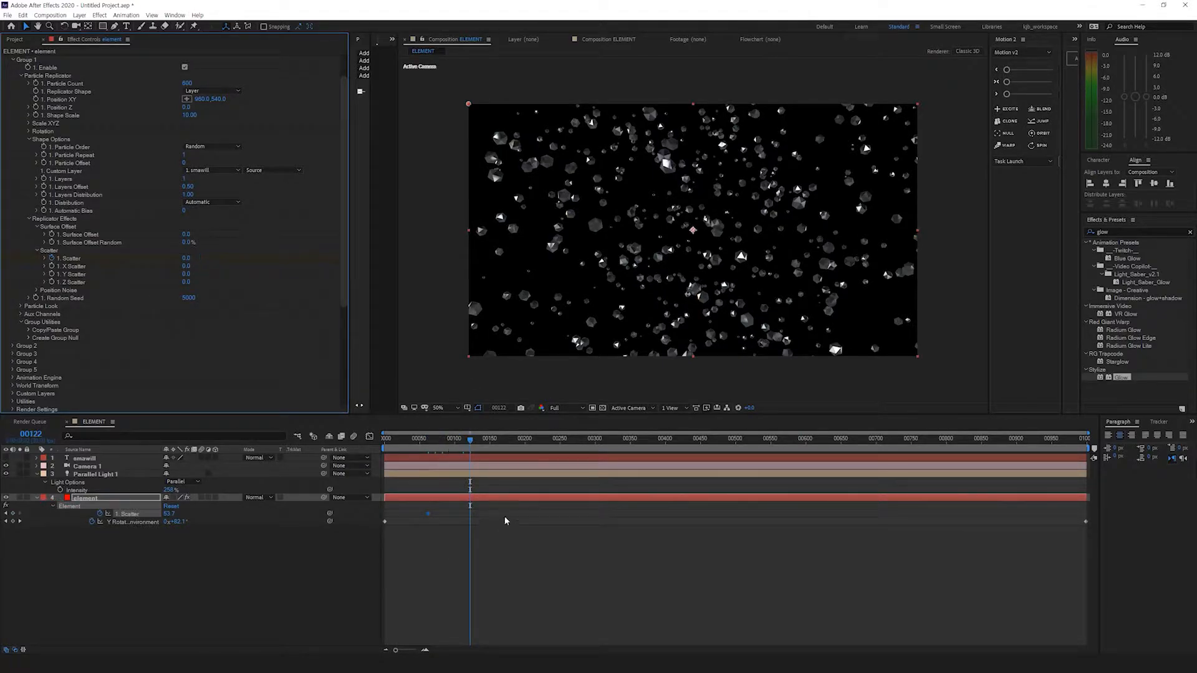
click(428, 439)
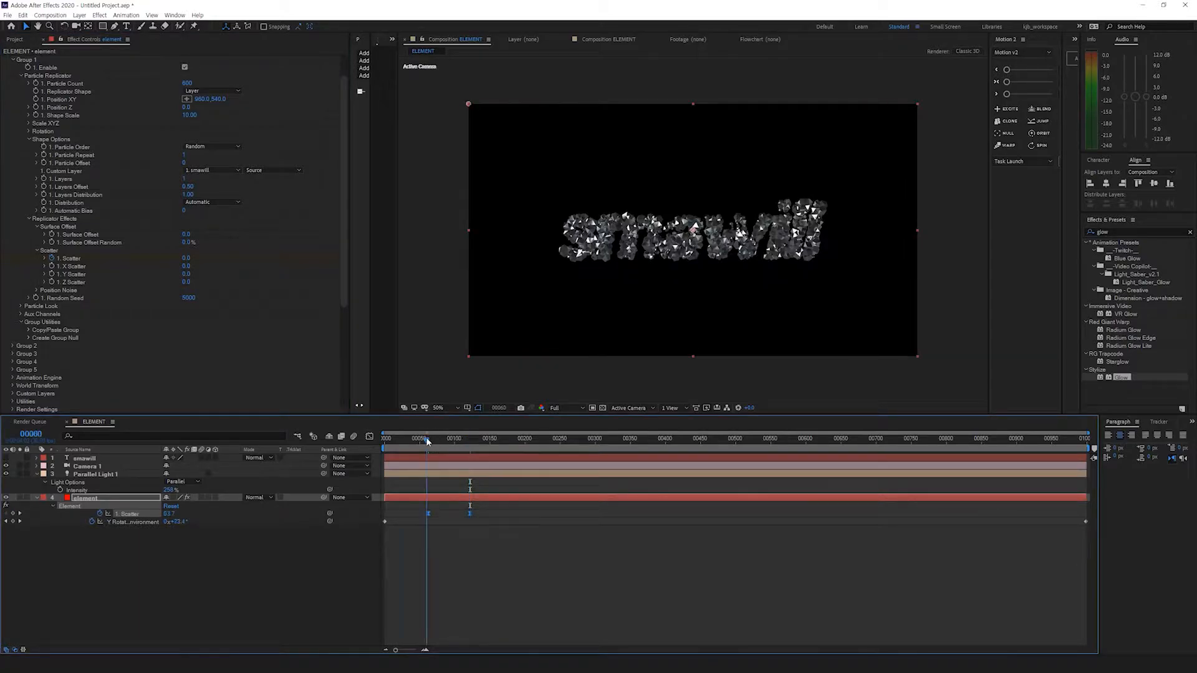
Step: Keyframe Camera 1's Point of Interest and Position, and place these keyframes at the first Scatter keyframe's time
key(Home)
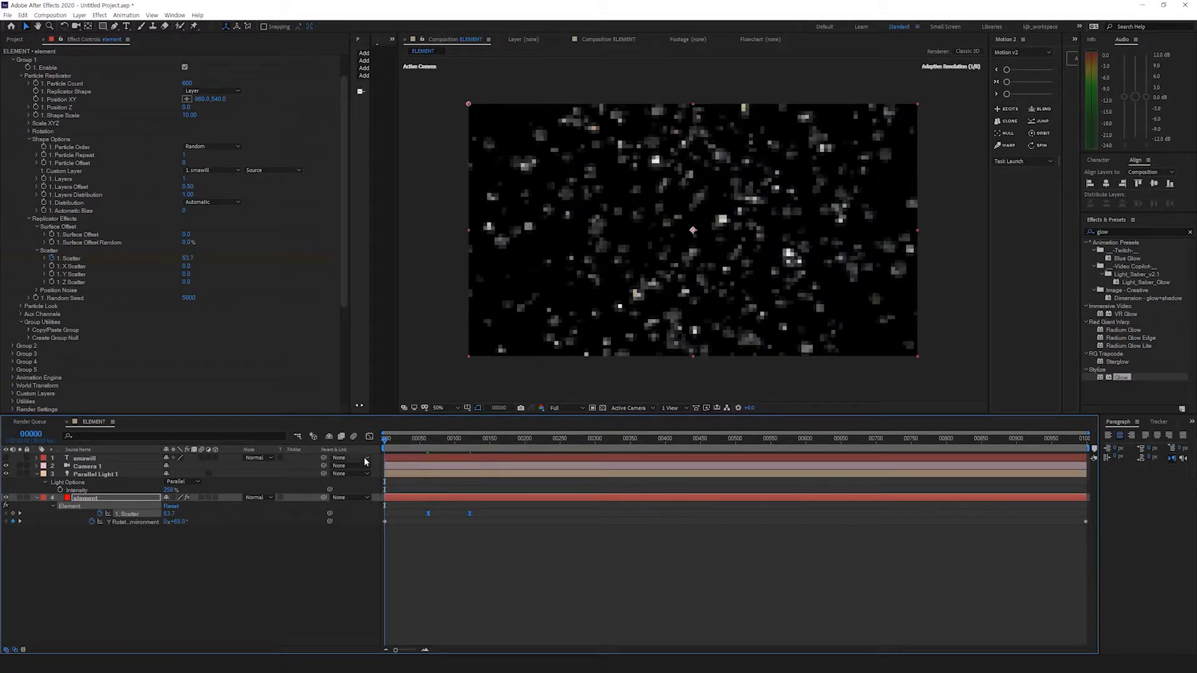
click(36, 466)
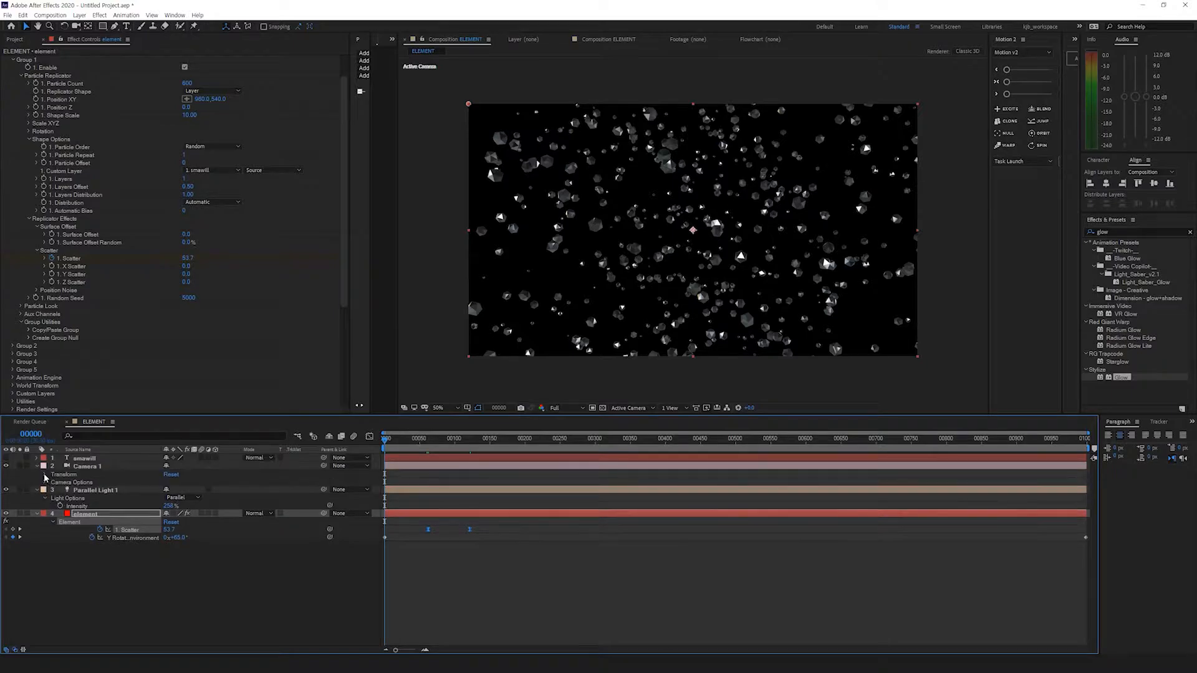
click(45, 475)
click(61, 490)
mouse_move(403, 478)
mouse_down()
mouse_move(383, 498)
mouse_move(404, 489)
mouse_up()
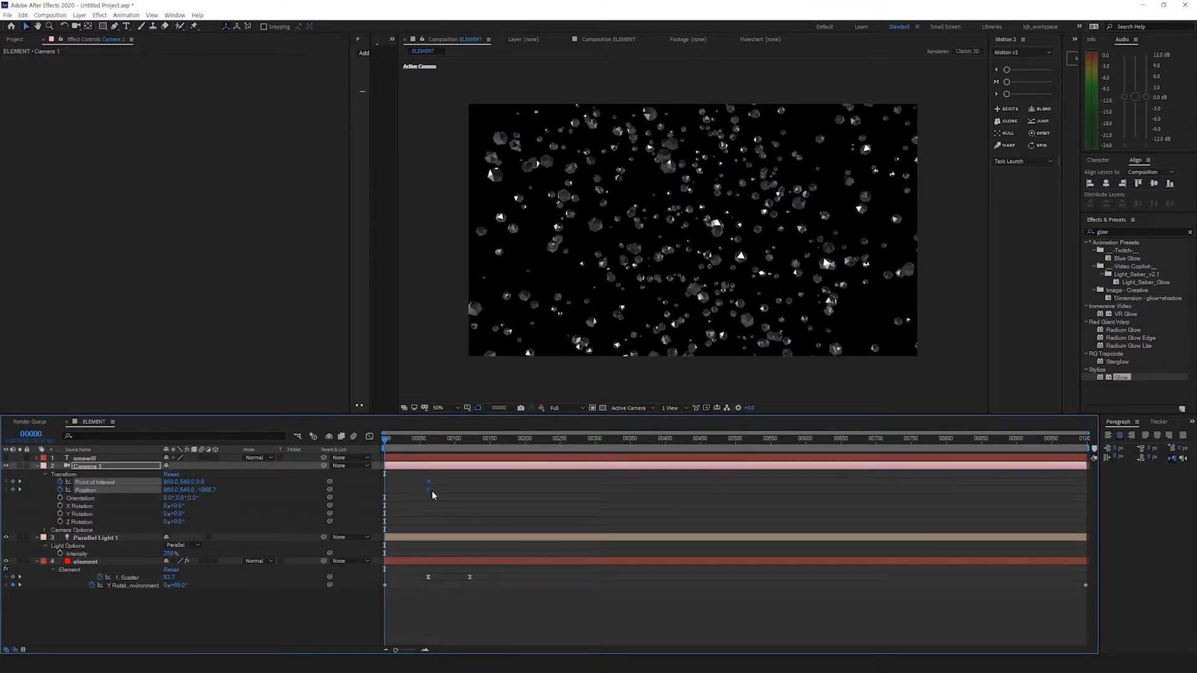
Step: Orbit the camera to an angled starting view at the first frame and preview its move to the text
key(c)
drag(672, 238, 714, 239)
key(space)
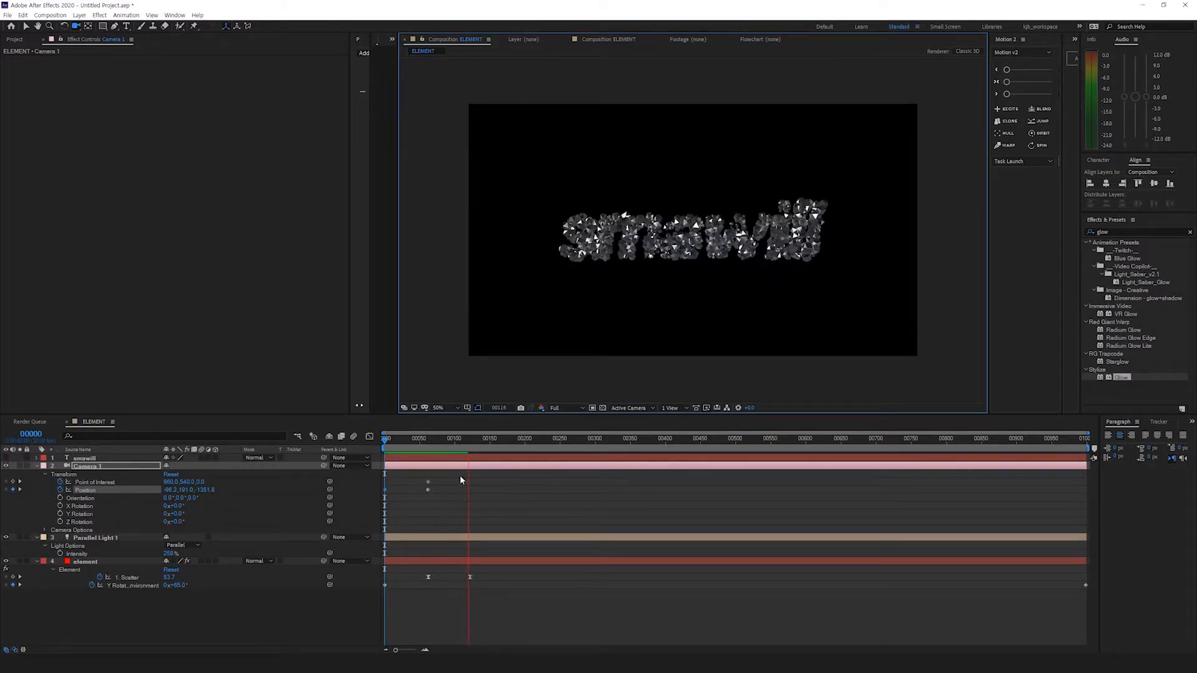
click(457, 441)
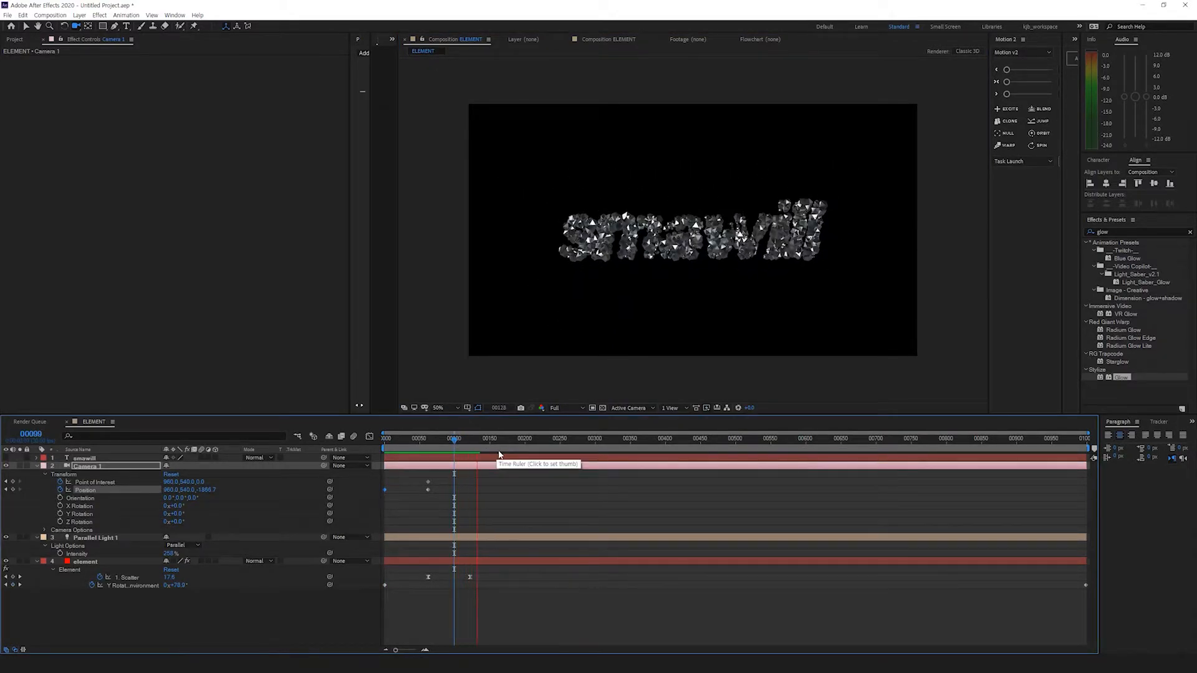
key(space)
Step: Pre-compose the smawill text layer into a new composition named "smawill"
click(85, 600)
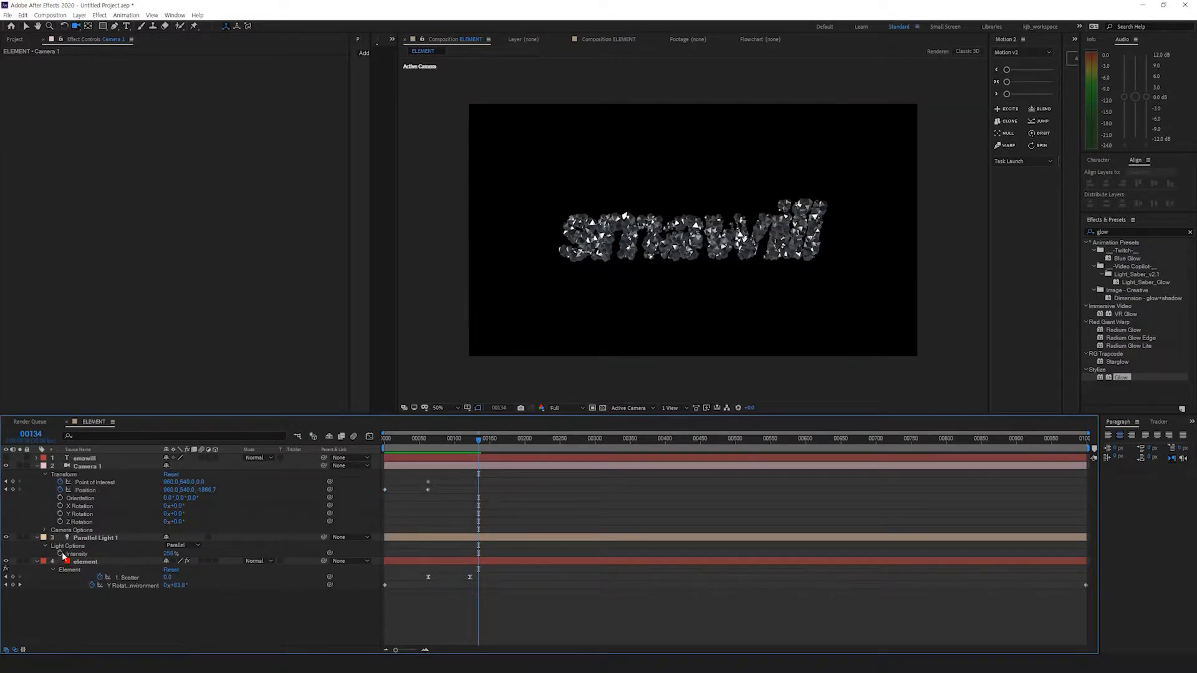
click(87, 459)
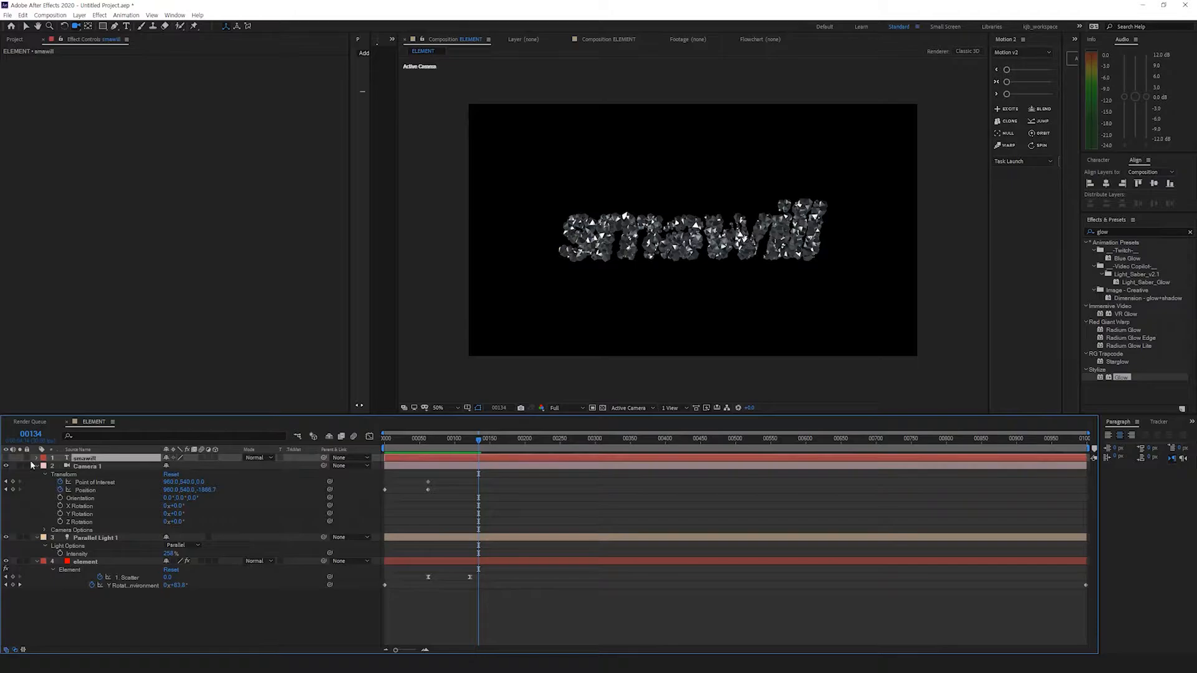
key(ctrl+shift+c)
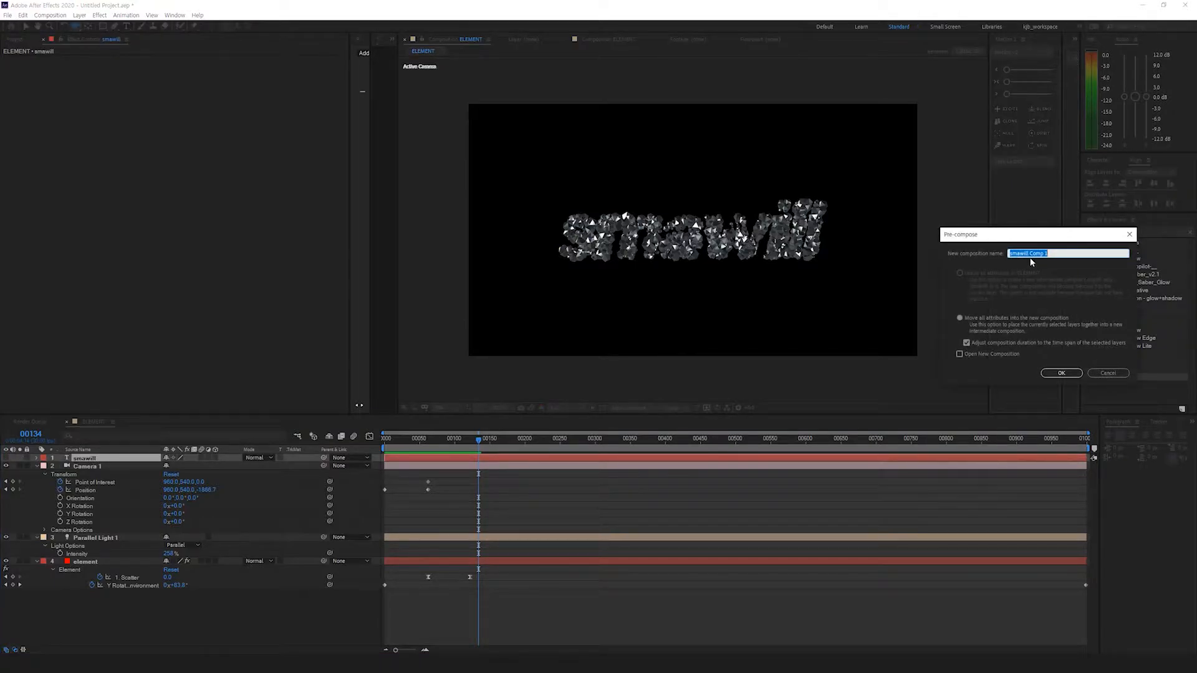
text(smawill)
key(Return)
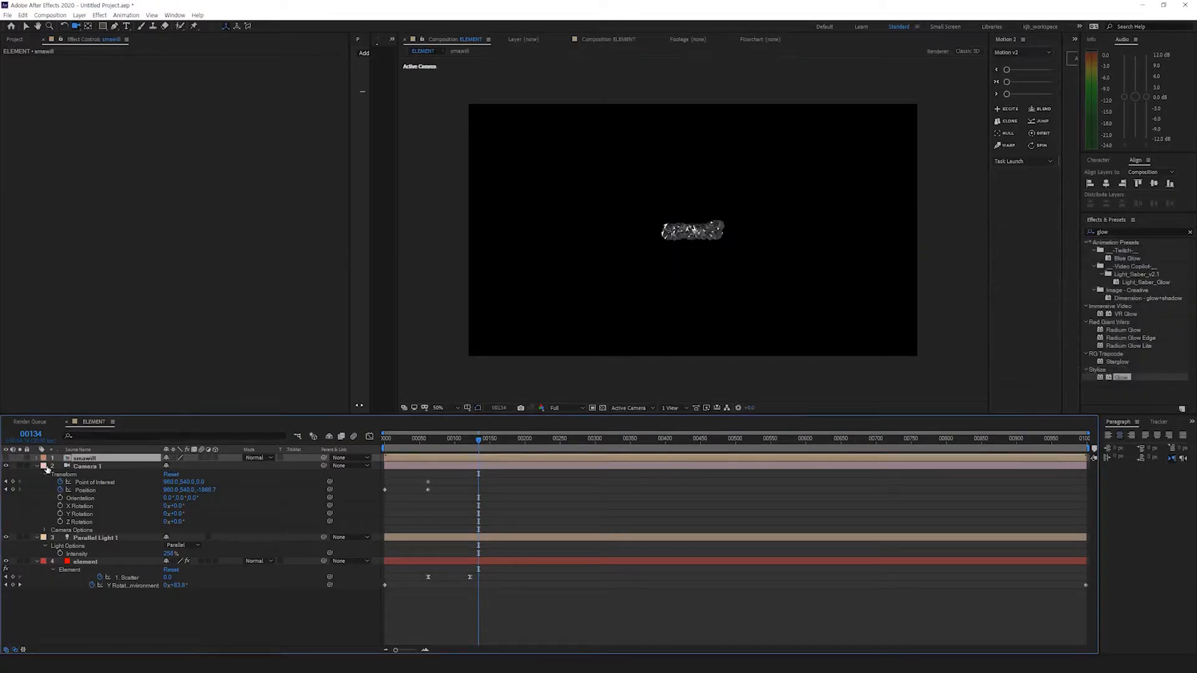
Step: Inside the smawill precomp, centre the text layer's anchor point and enlarge its font size to 394 px
double_click(85, 460)
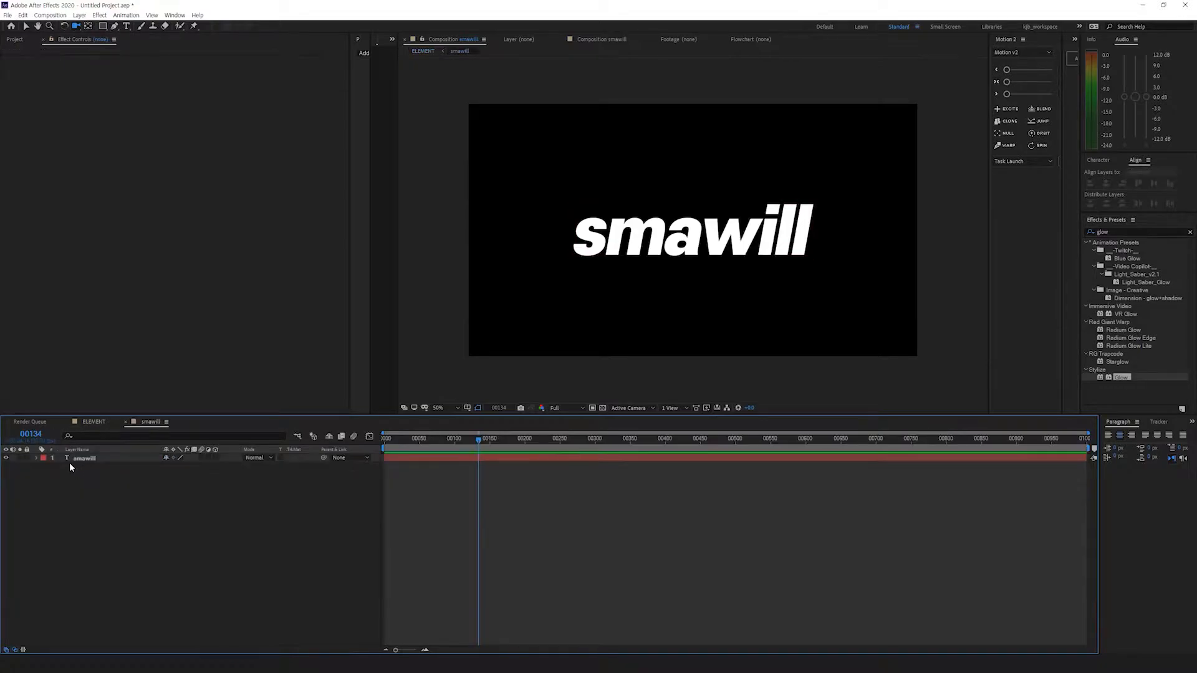
click(1100, 161)
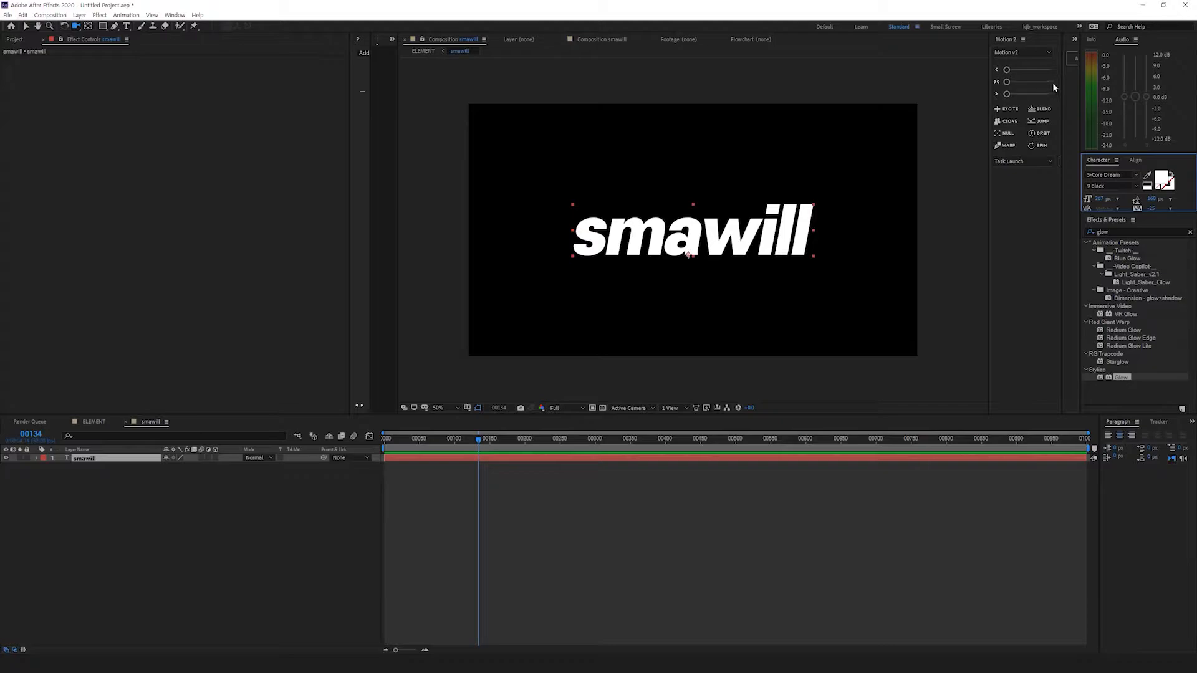
drag(989, 91, 895, 91)
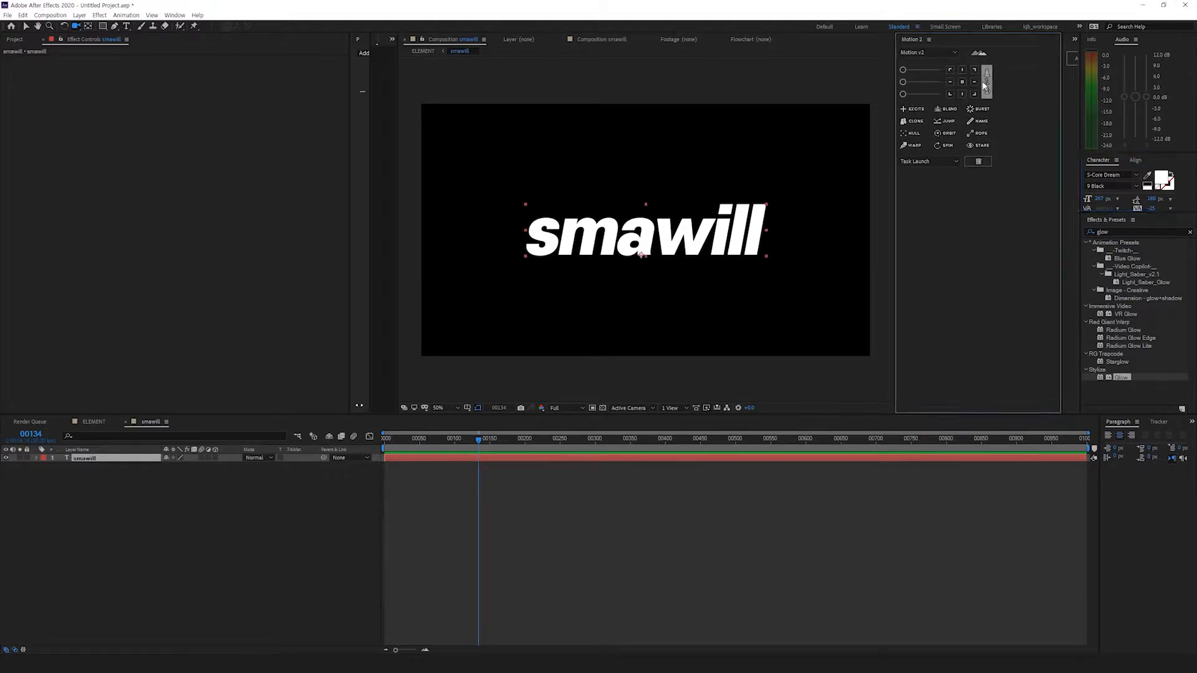
key(s)
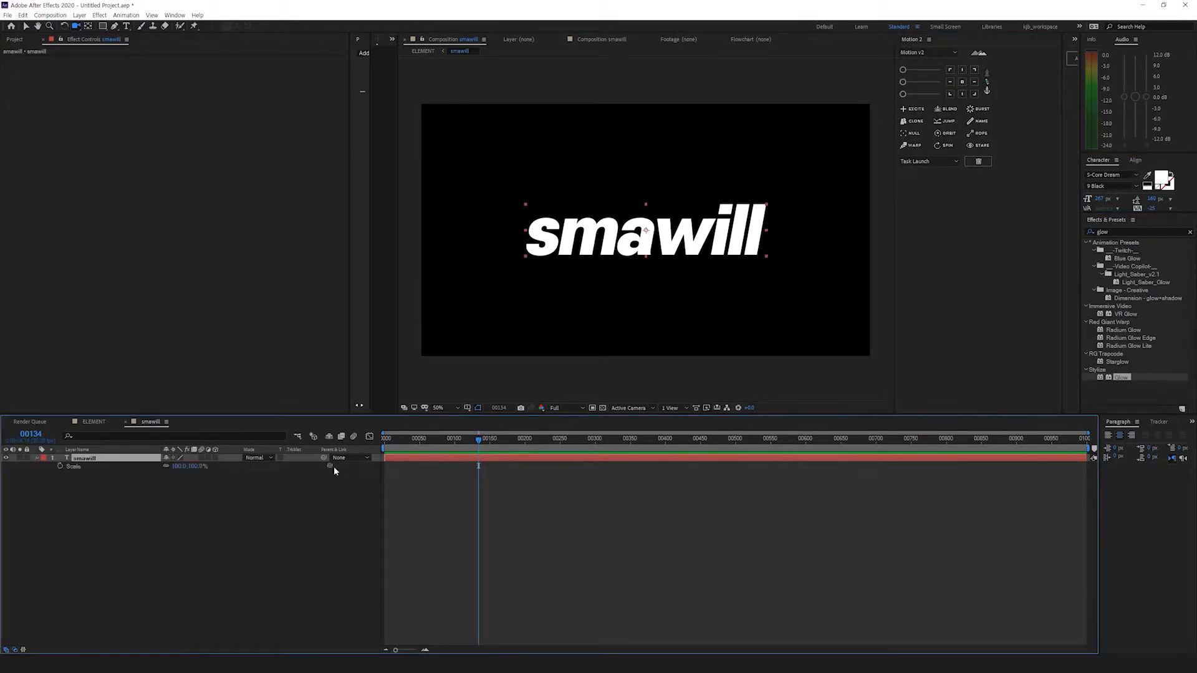
drag(1098, 200, 1178, 205)
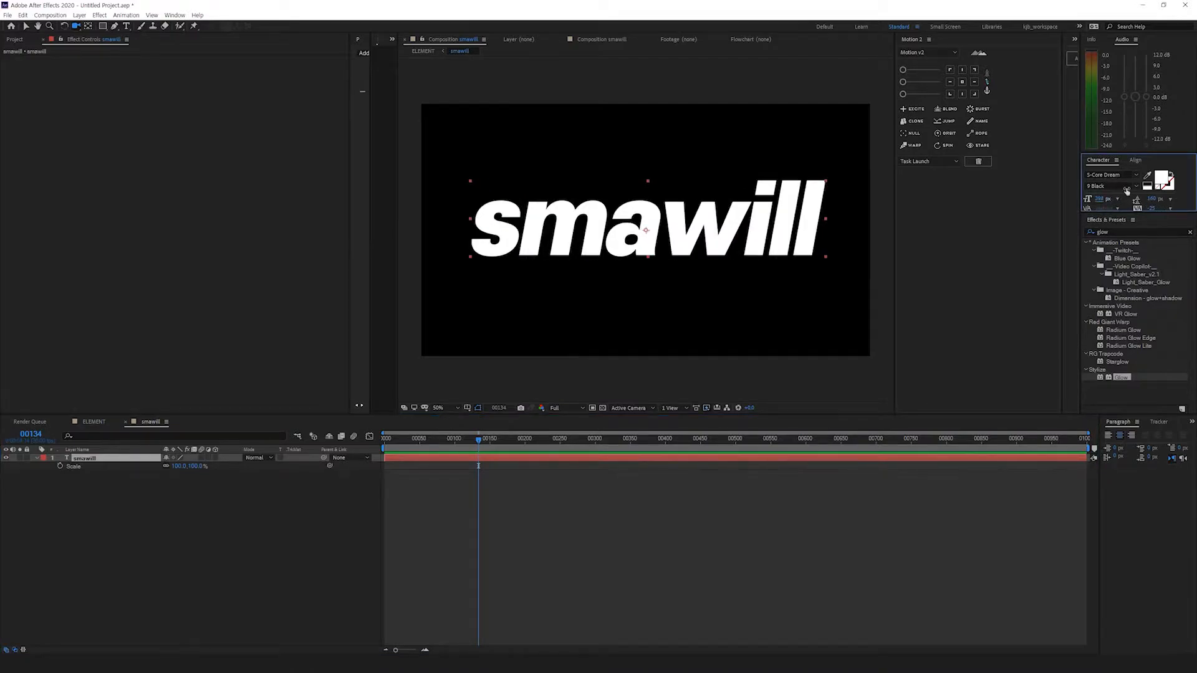
click(423, 54)
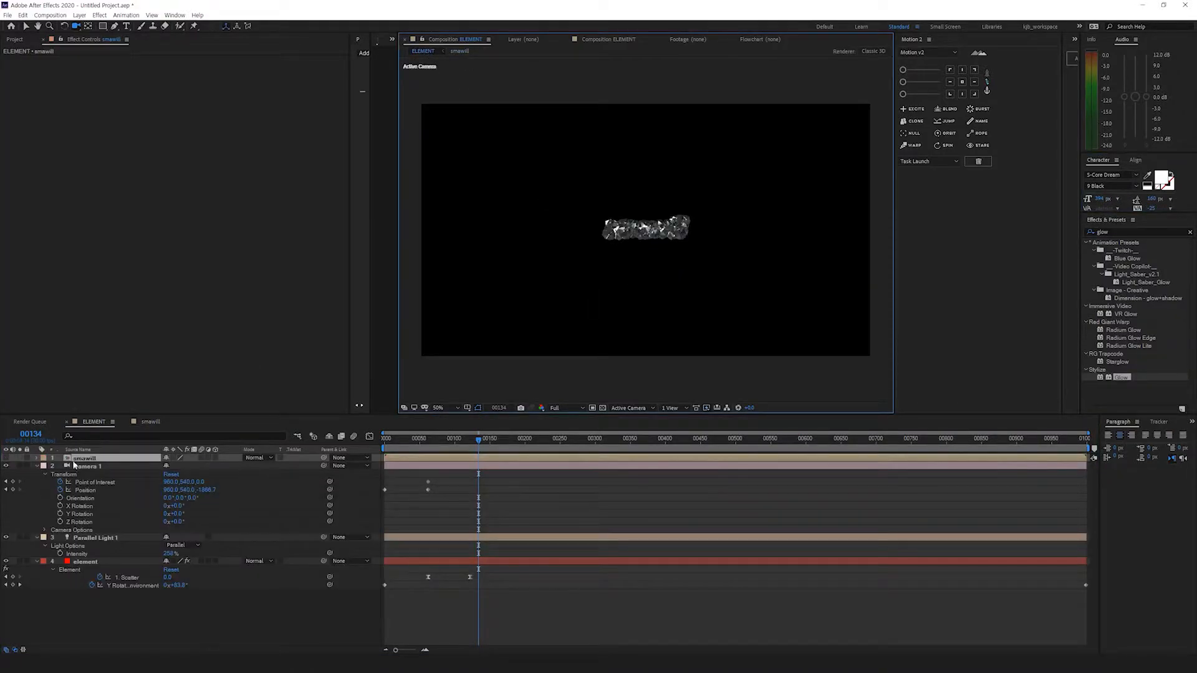
Step: Check in the Element effect's Shape Options that the smawill precomp is the Custom Layer
click(6, 459)
click(5, 458)
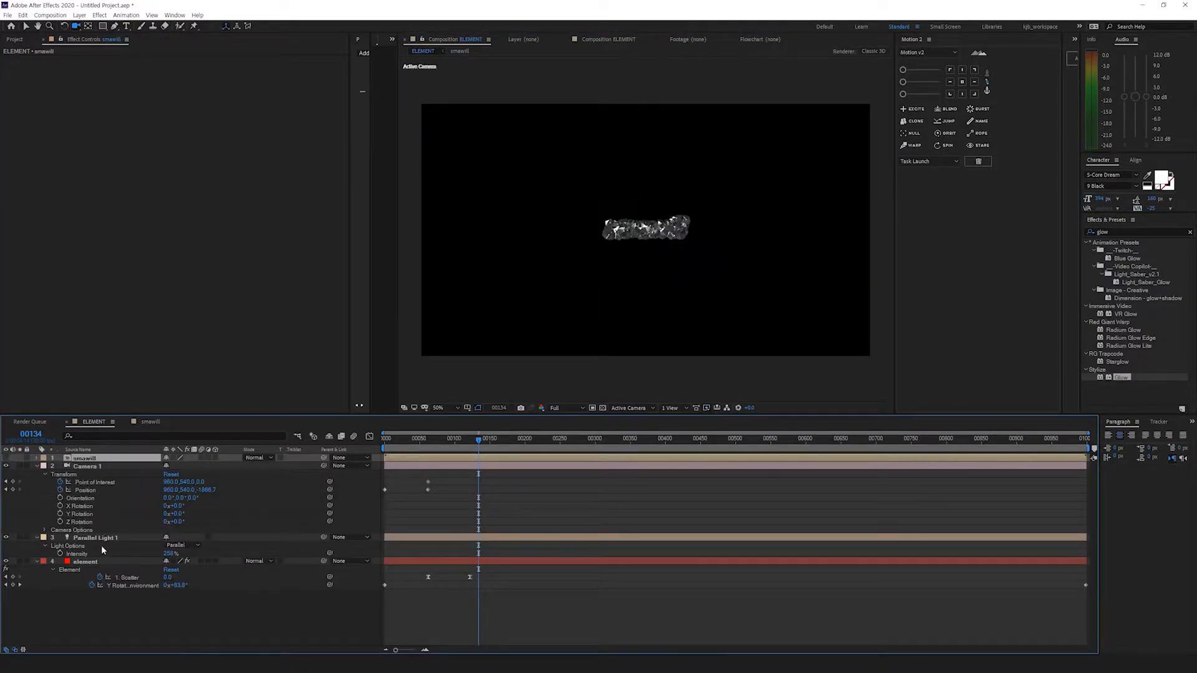
click(86, 562)
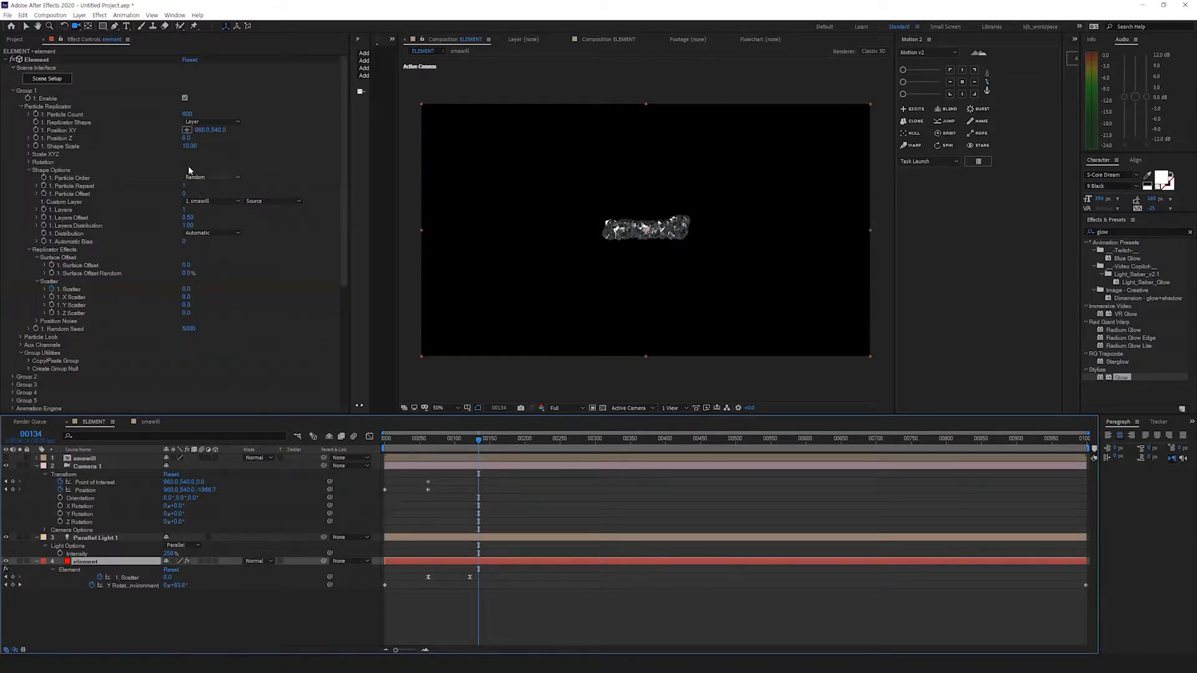
click(199, 202)
click(205, 211)
click(203, 201)
click(212, 224)
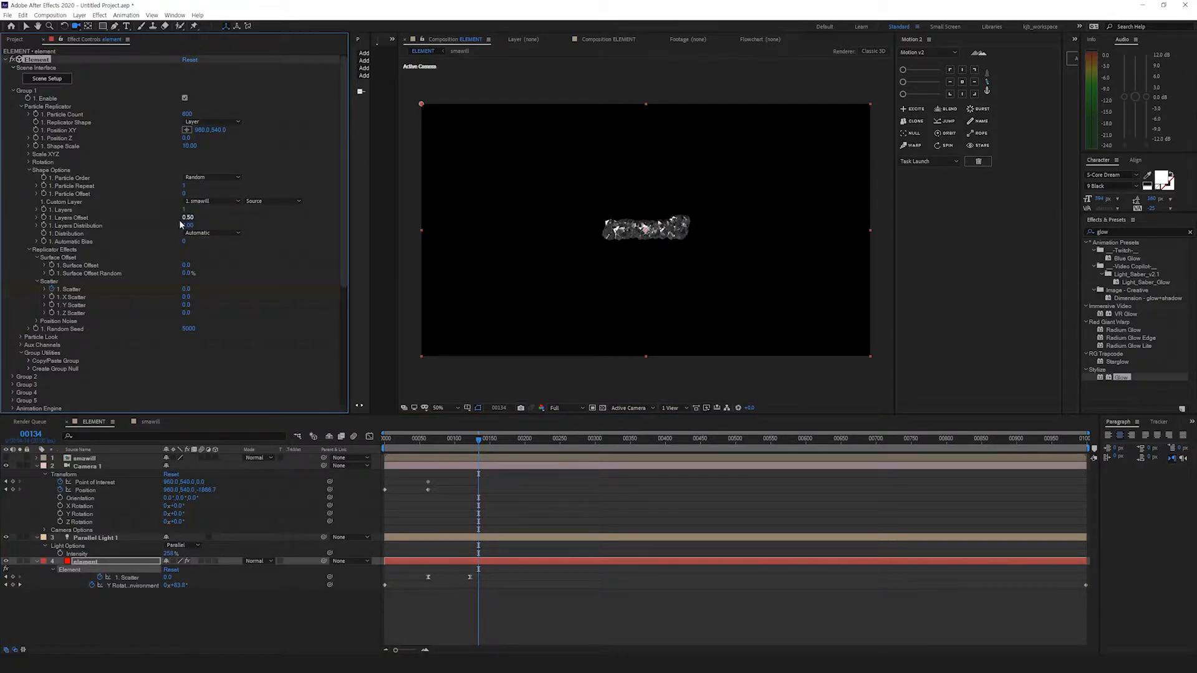
Step: Try a Layers value of 3 in the Element effect's Shape Options and undo the trial changes
drag(183, 212, 335, 239)
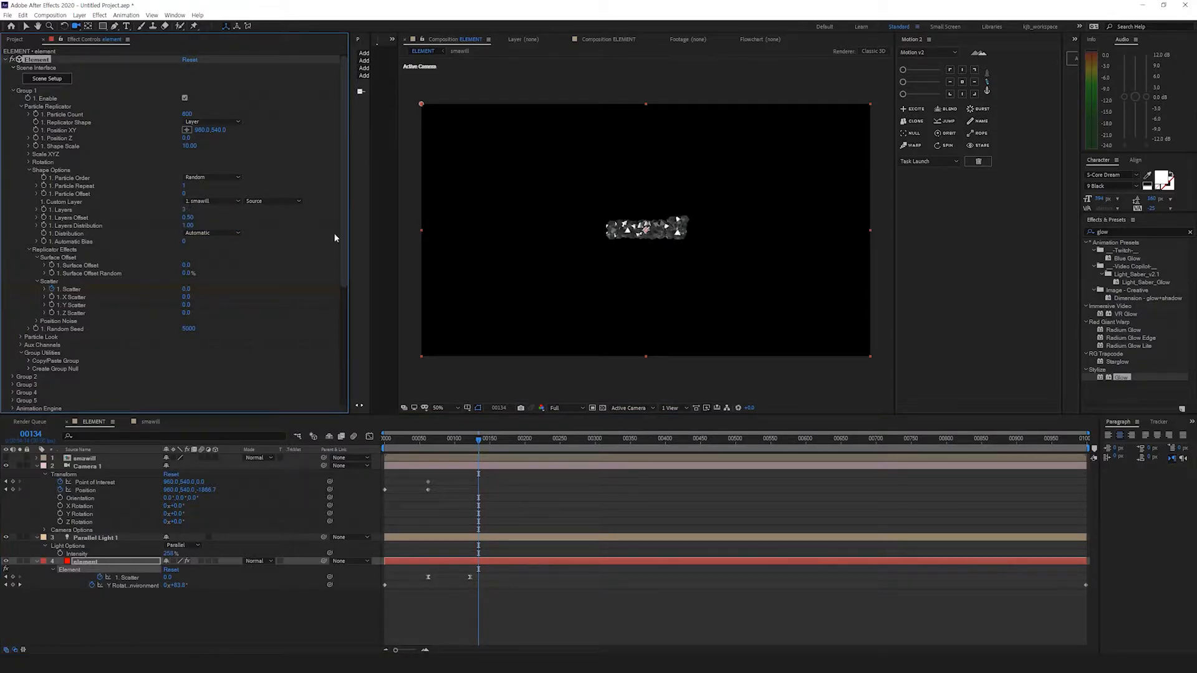
drag(230, 252, 92, 254)
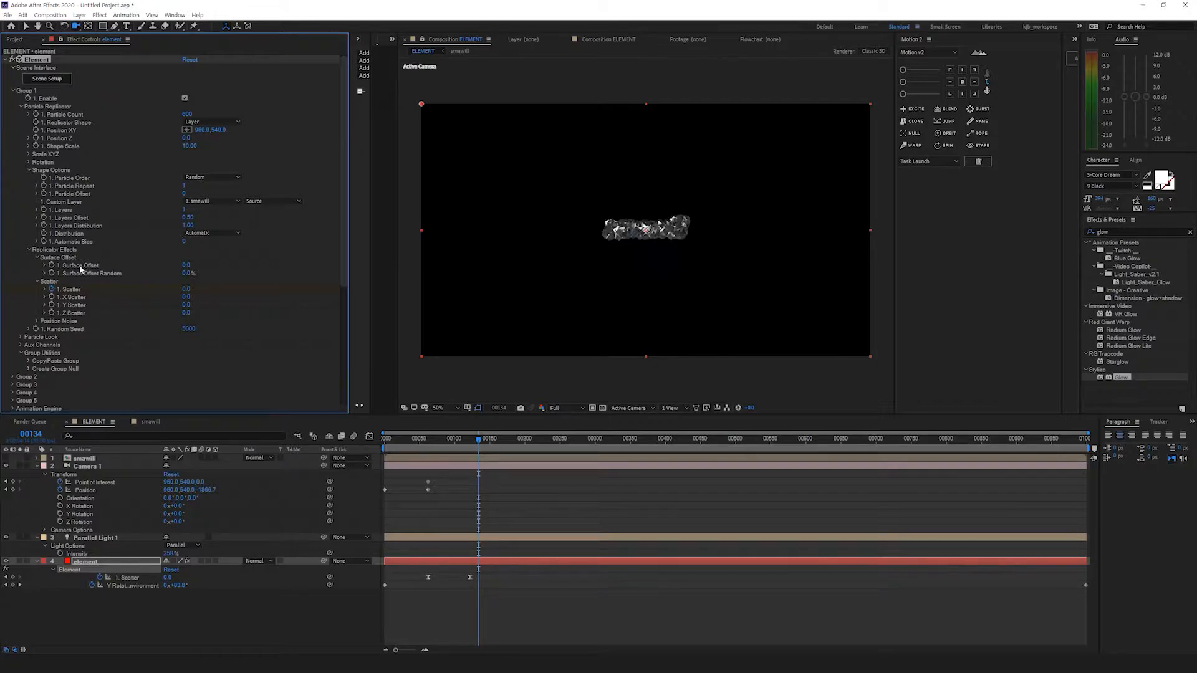
drag(223, 267, 925, 212)
drag(453, 273, 403, 257)
key(ctrl+z)
Step: Enlarge the smawill particle text by setting the Element effect's Shape Scale to 43.20
click(22, 337)
scroll(131, 366, down, 3)
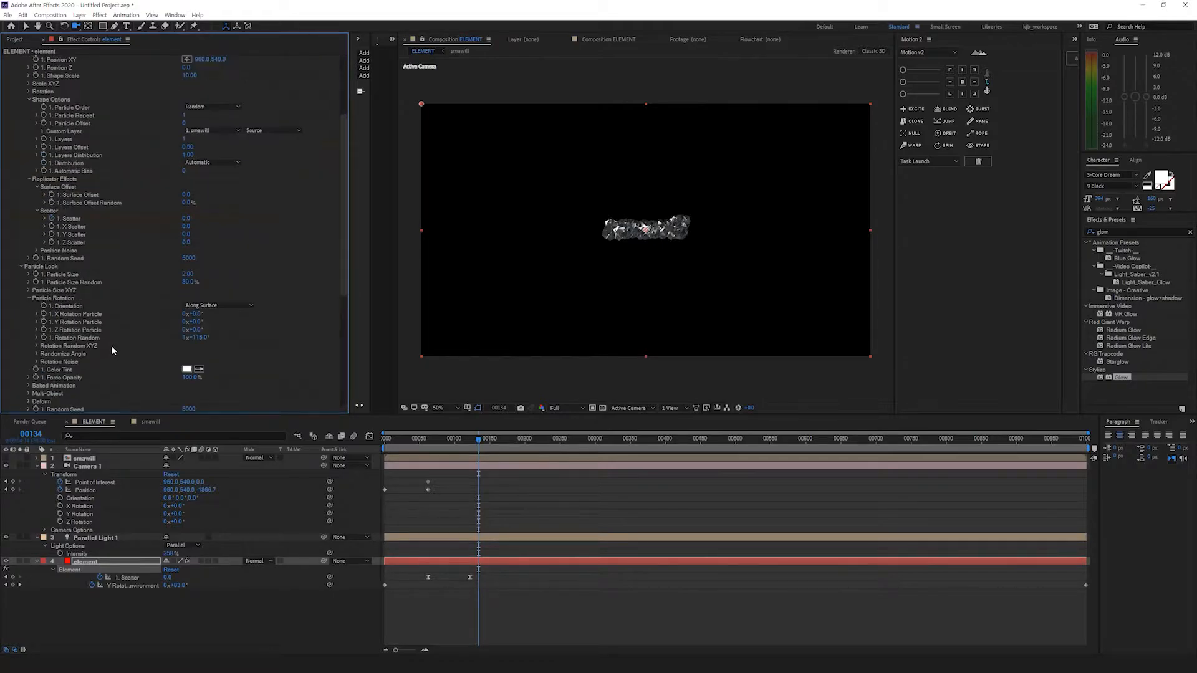
scroll(113, 351, up, 1)
click(21, 289)
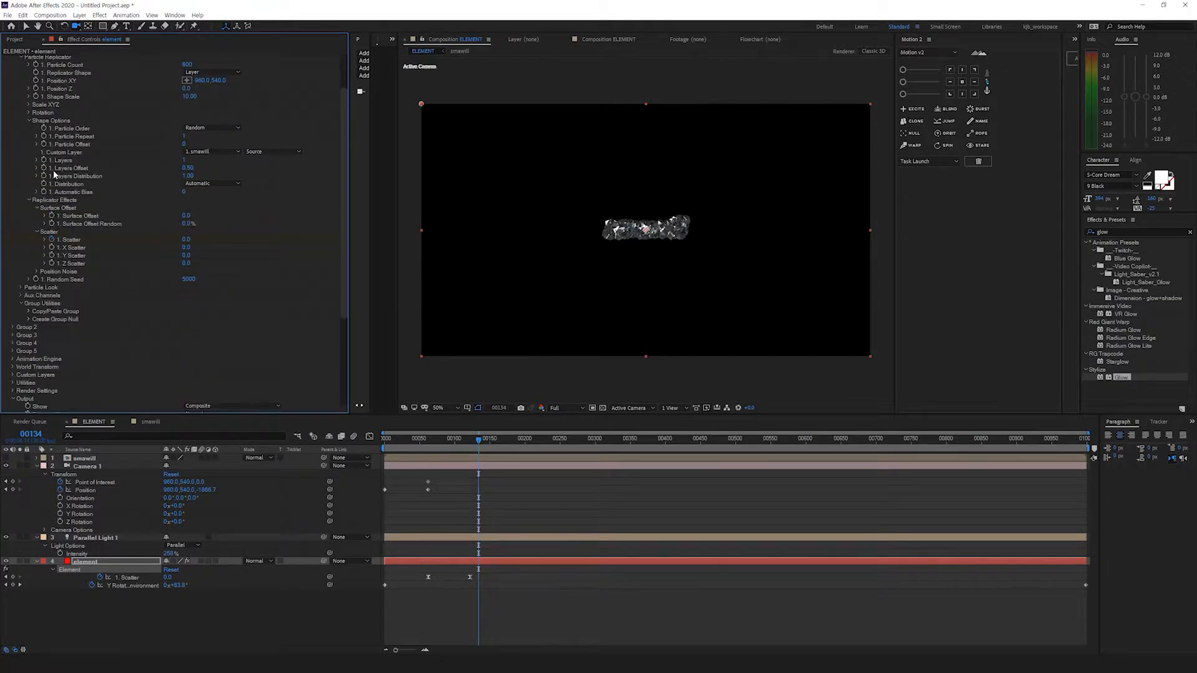
click(28, 105)
drag(191, 100, 462, 262)
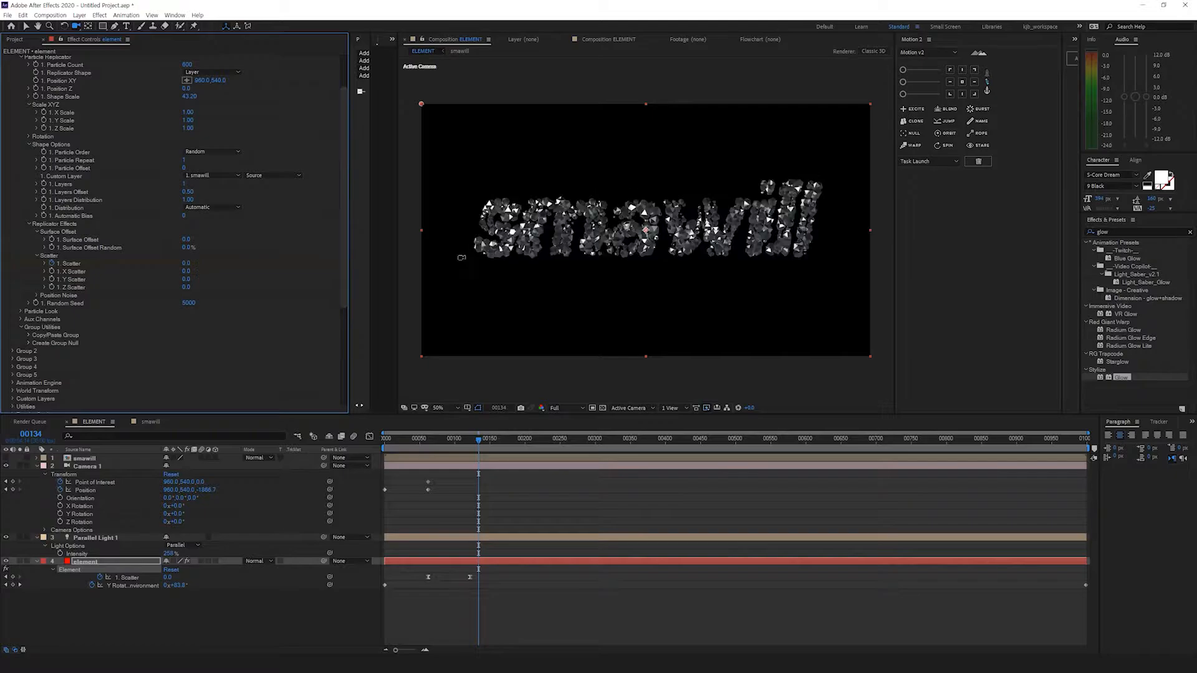
Step: Preview the scattered particles assembling into the enlarged smawill text
drag(433, 440, 381, 437)
key(space)
click(463, 439)
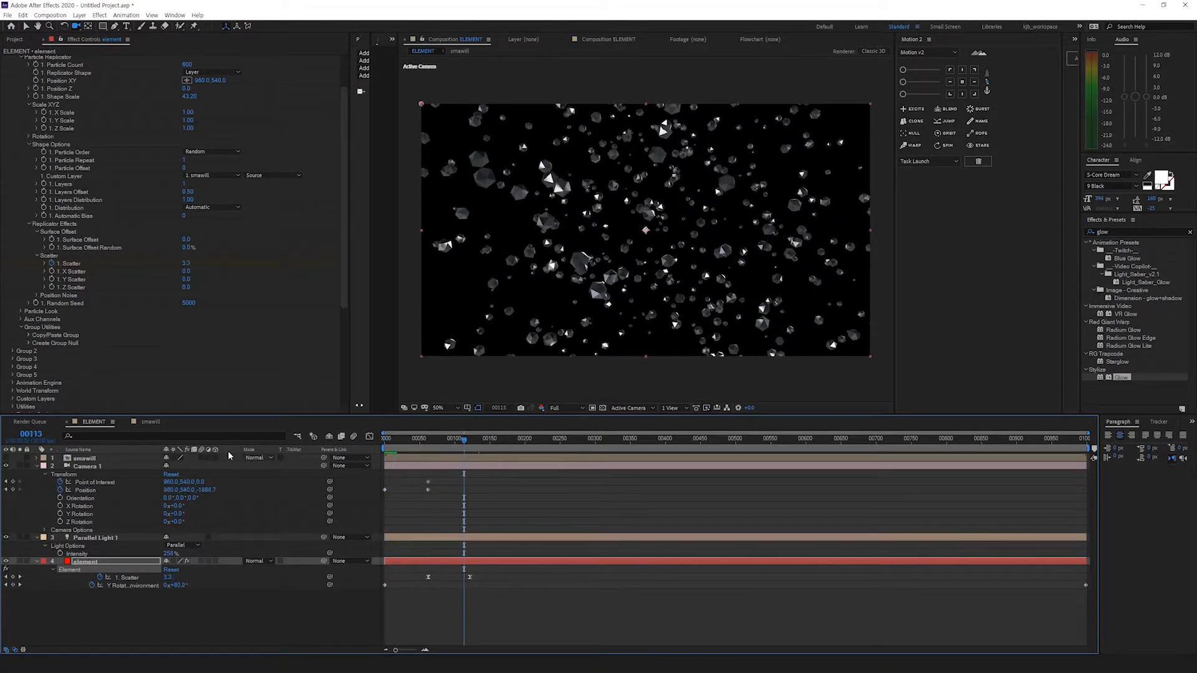
key(space)
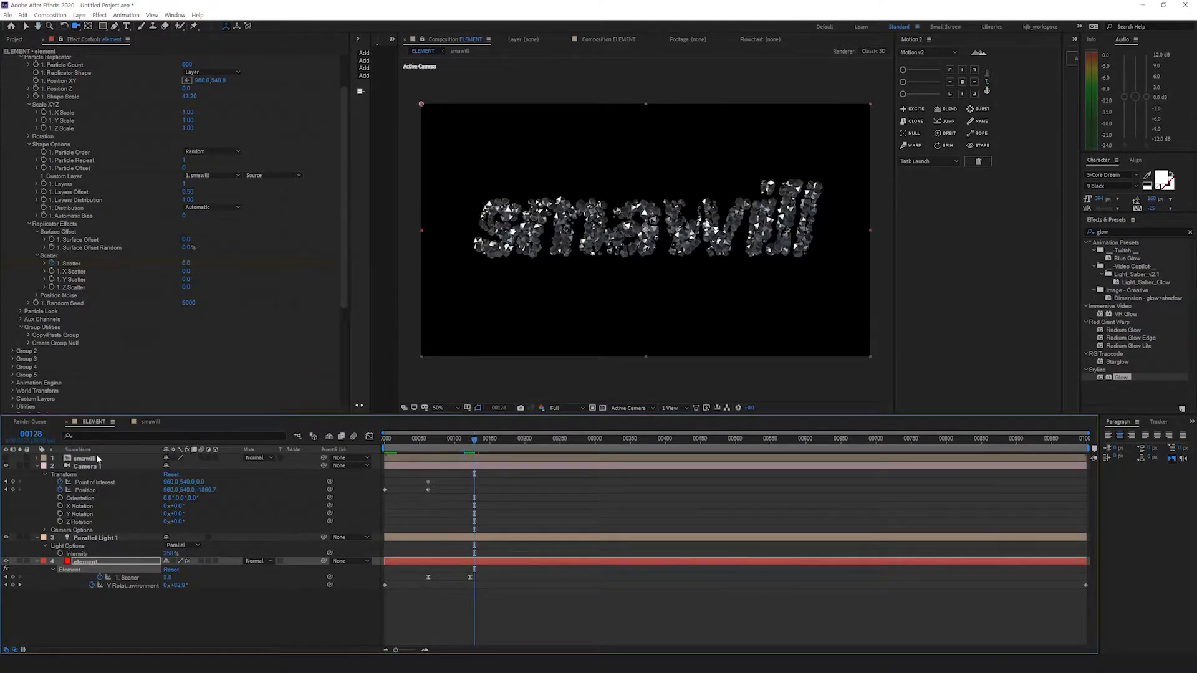
Step: Inside the smawill precomp, add a comp-size red solid, and hide both the solid and the text layer
double_click(95, 459)
click(114, 459)
key(s)
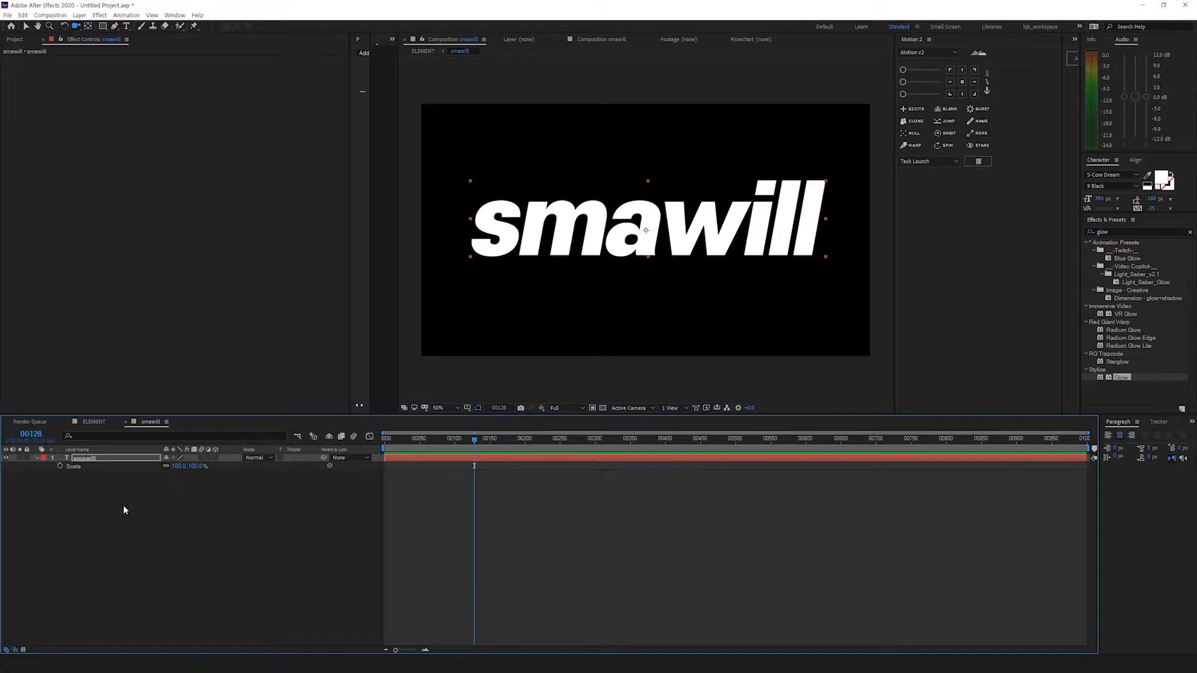
right_click(123, 506)
mouse_move(137, 509)
click(260, 538)
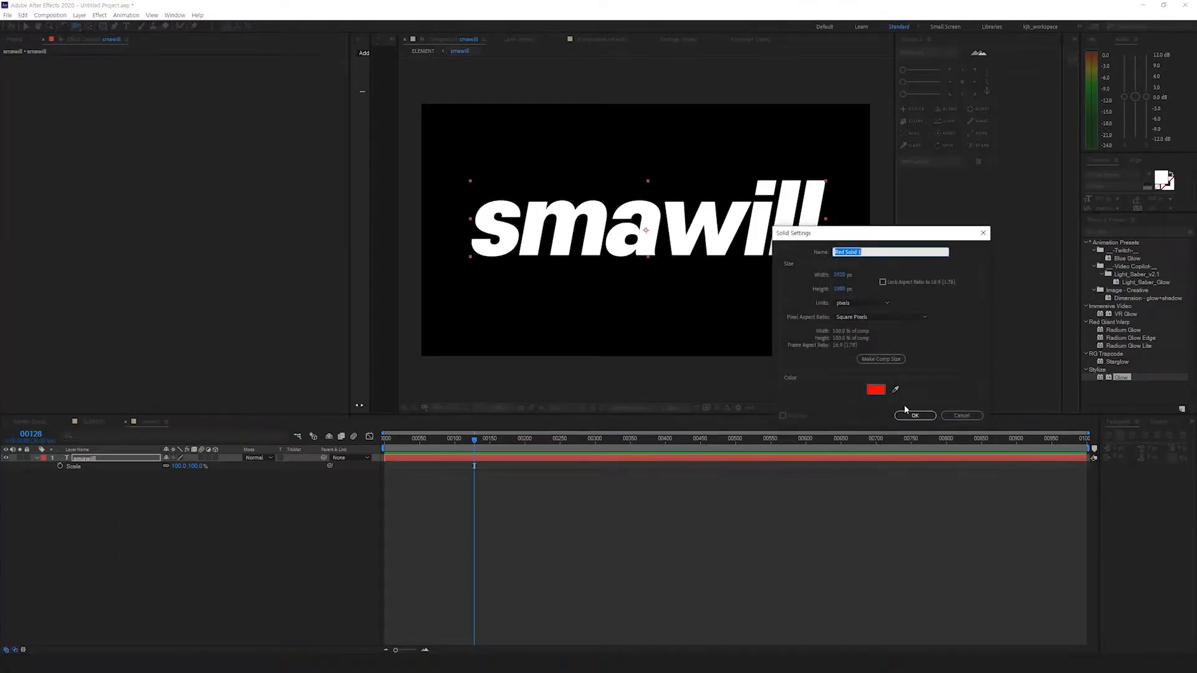
click(915, 416)
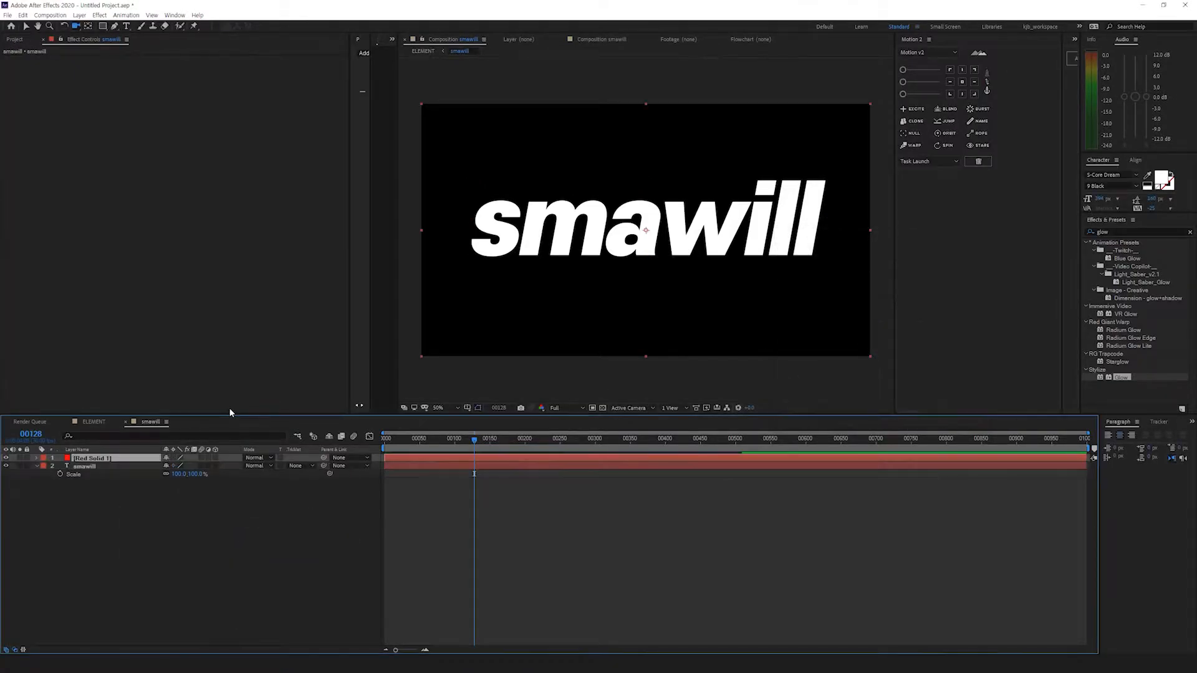
click(7, 457)
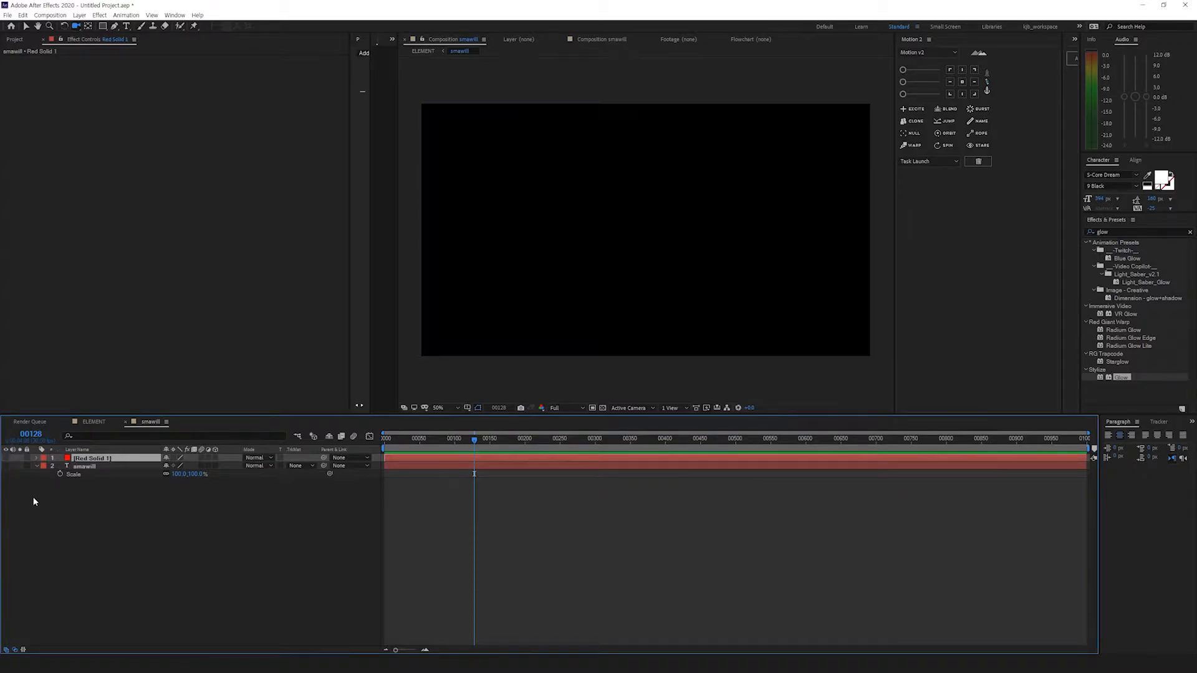
click(30, 495)
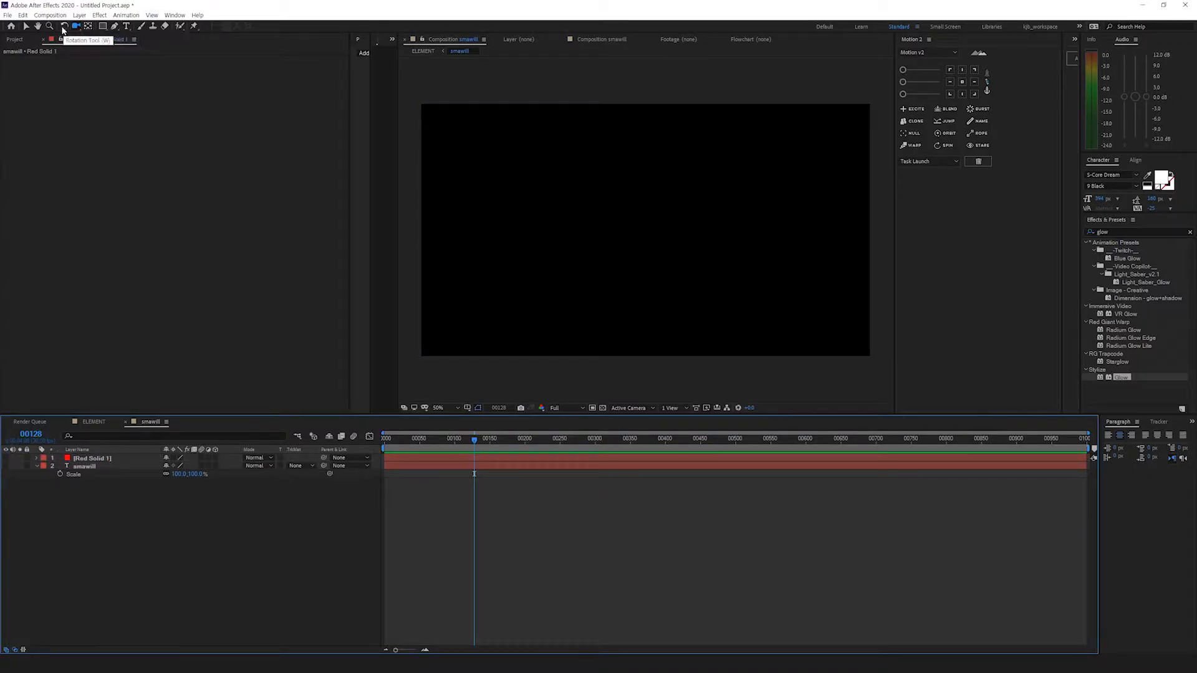
Step: Draw a white seven-pointed star with the Star tool, with an outer radius of 350.2 and an inner radius of about 150
click(103, 25)
click(127, 69)
drag(614, 192, 664, 250)
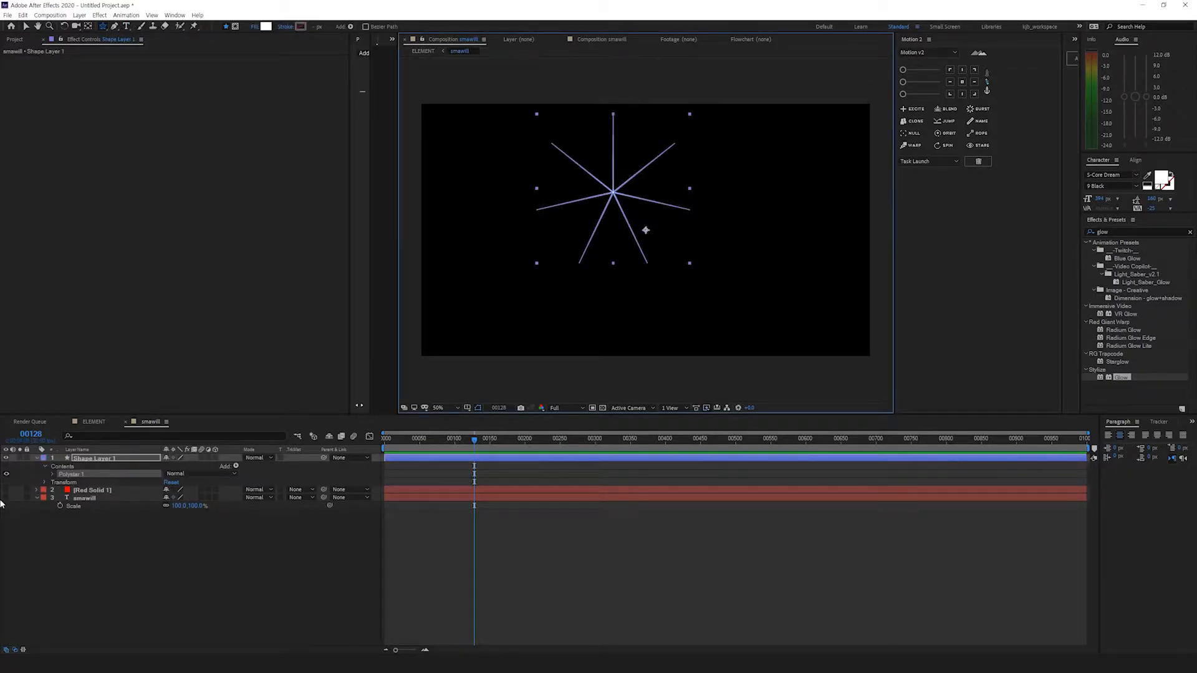
click(52, 475)
click(60, 483)
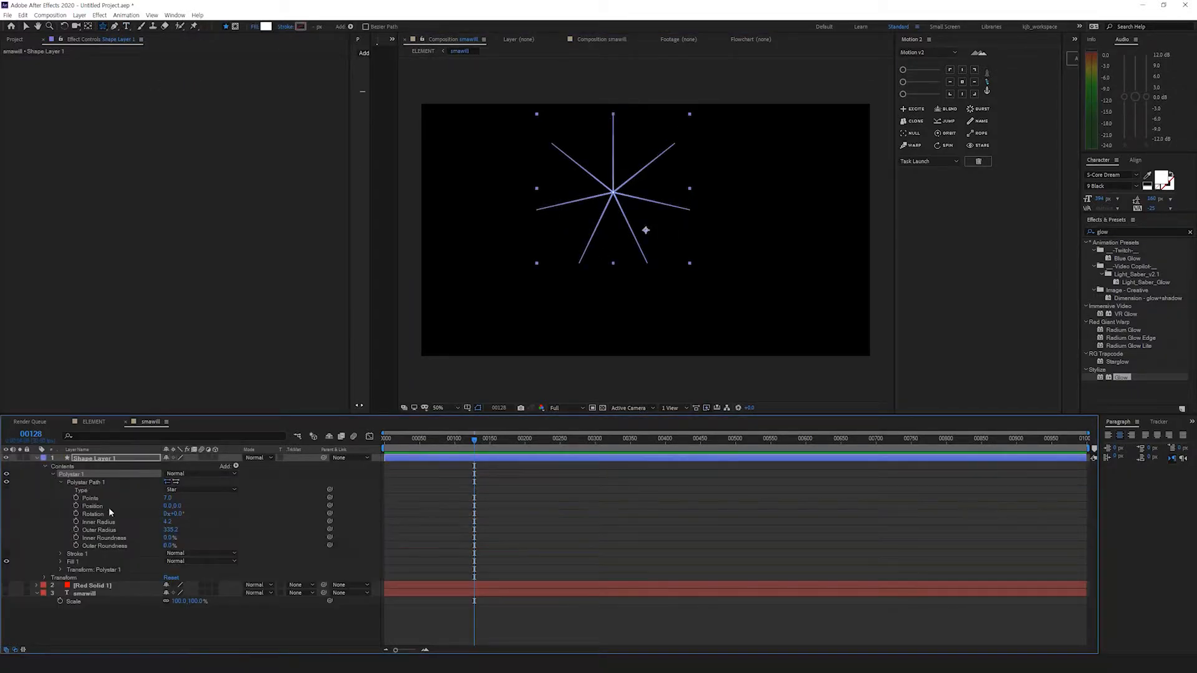
drag(168, 530, 258, 521)
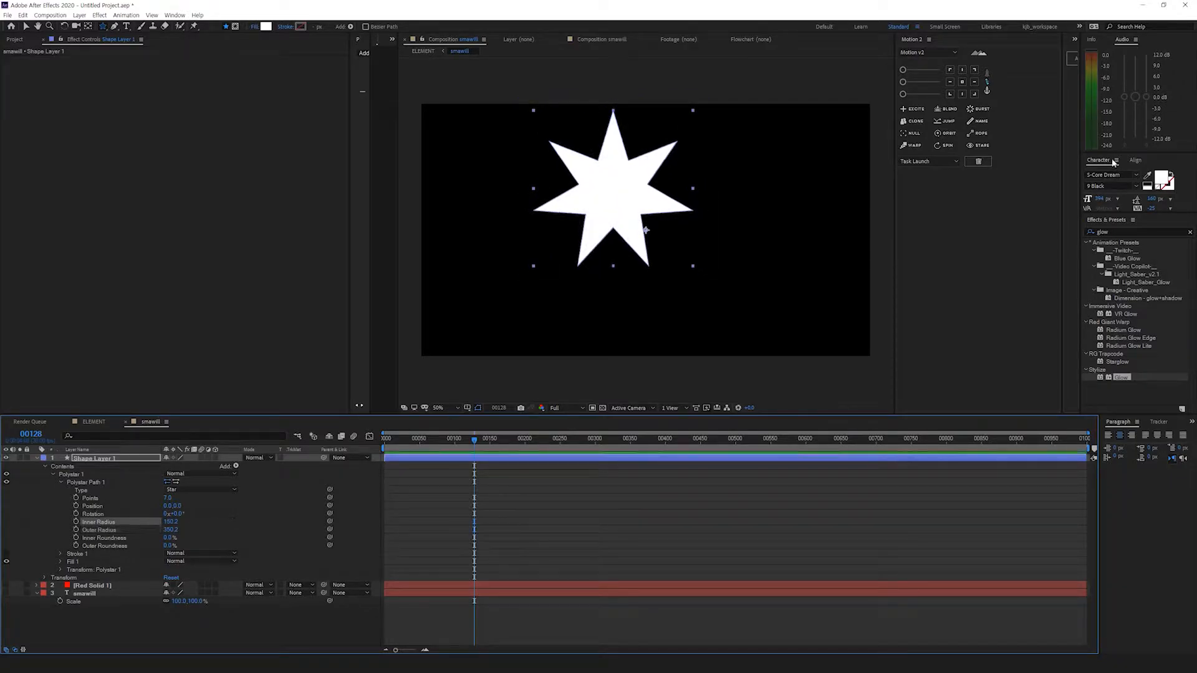
Step: Centre the star horizontally and vertically in the composition
click(1135, 160)
click(1106, 183)
click(1154, 184)
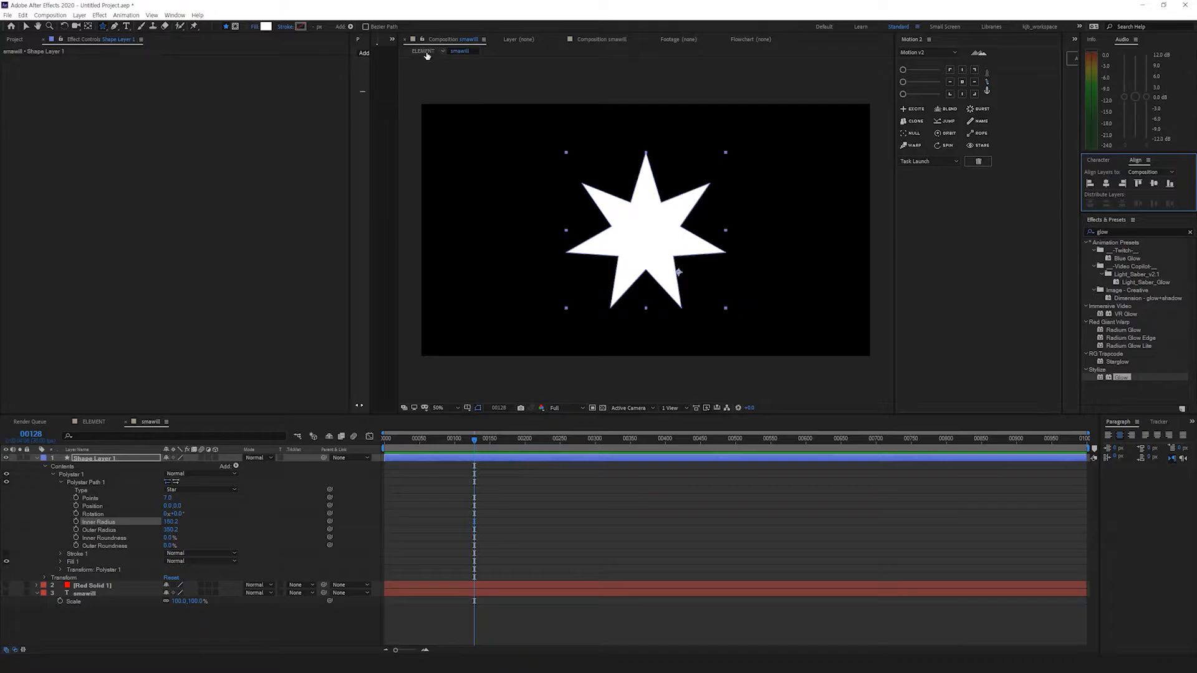
Step: Return to the ELEMENT composition, preview the particles forming the star, and undo the trial camera orbit
click(424, 53)
key(Home)
key(space)
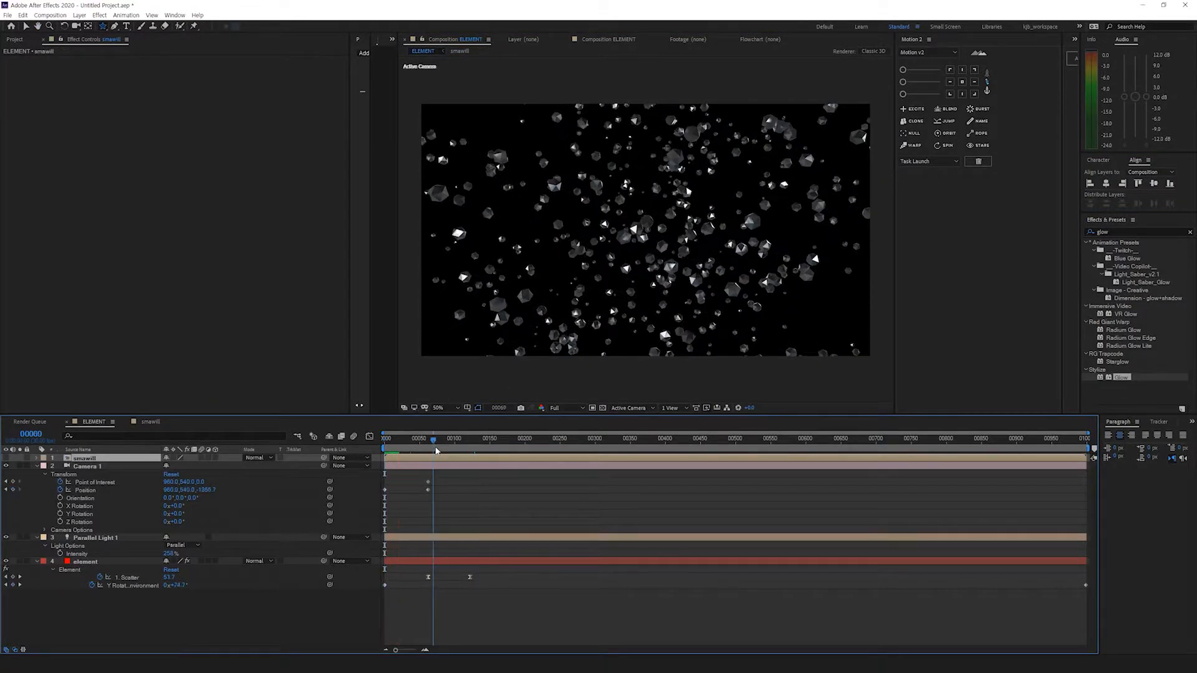
key(space)
key(c)
drag(656, 271, 720, 289)
key(ctrl+z)
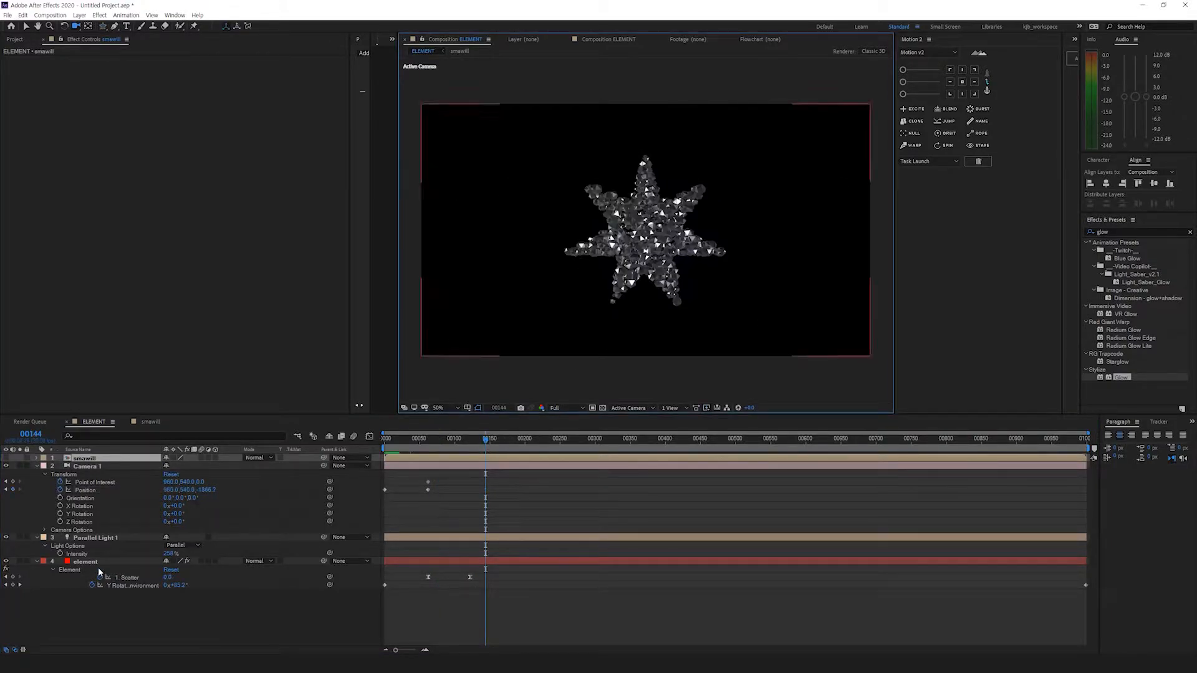
Step: Review the Replicator Shape options of the Element effect and examine the star's particles up close
click(87, 569)
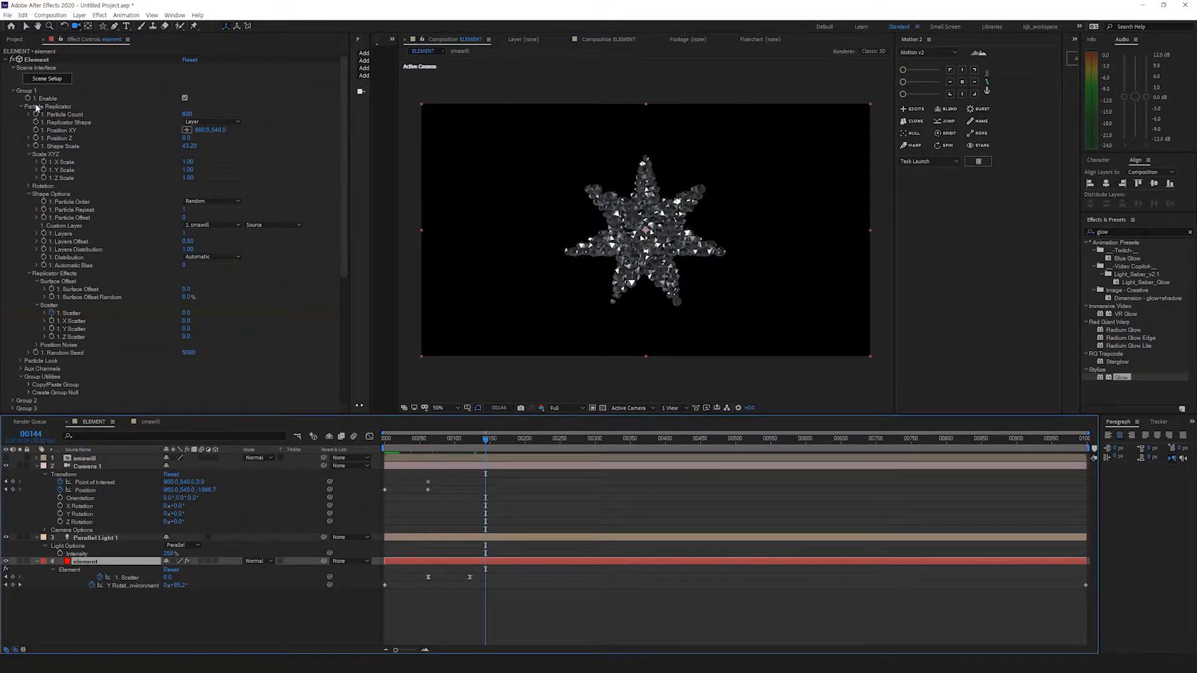
click(212, 121)
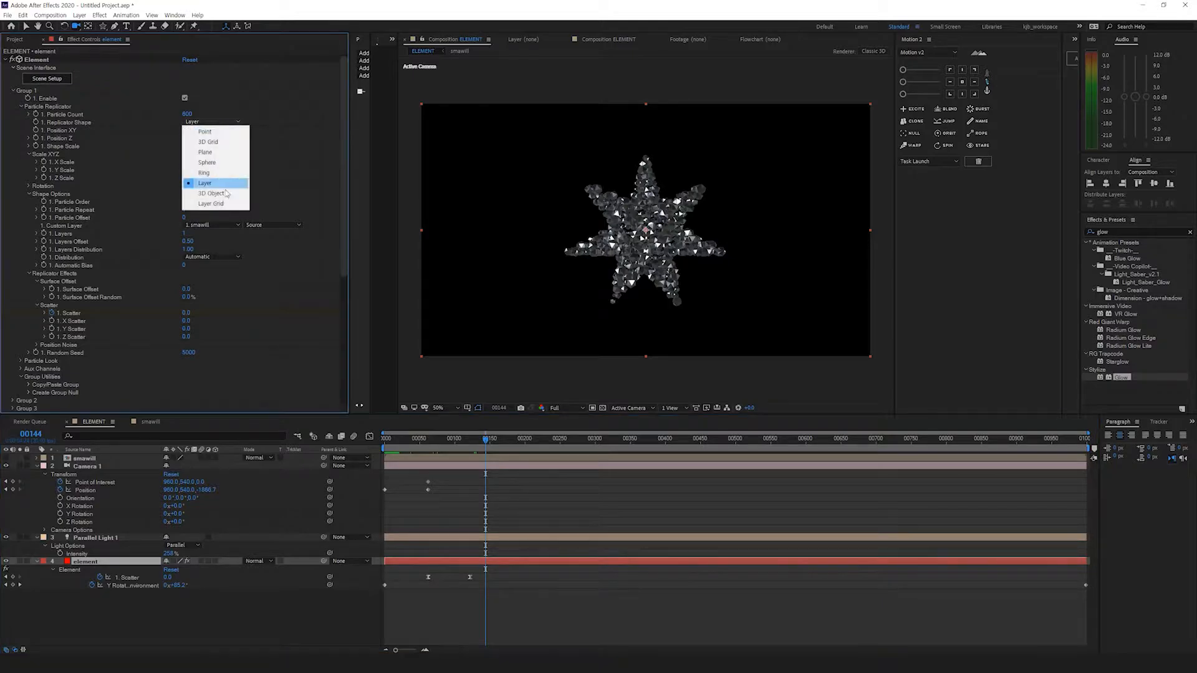
click(286, 189)
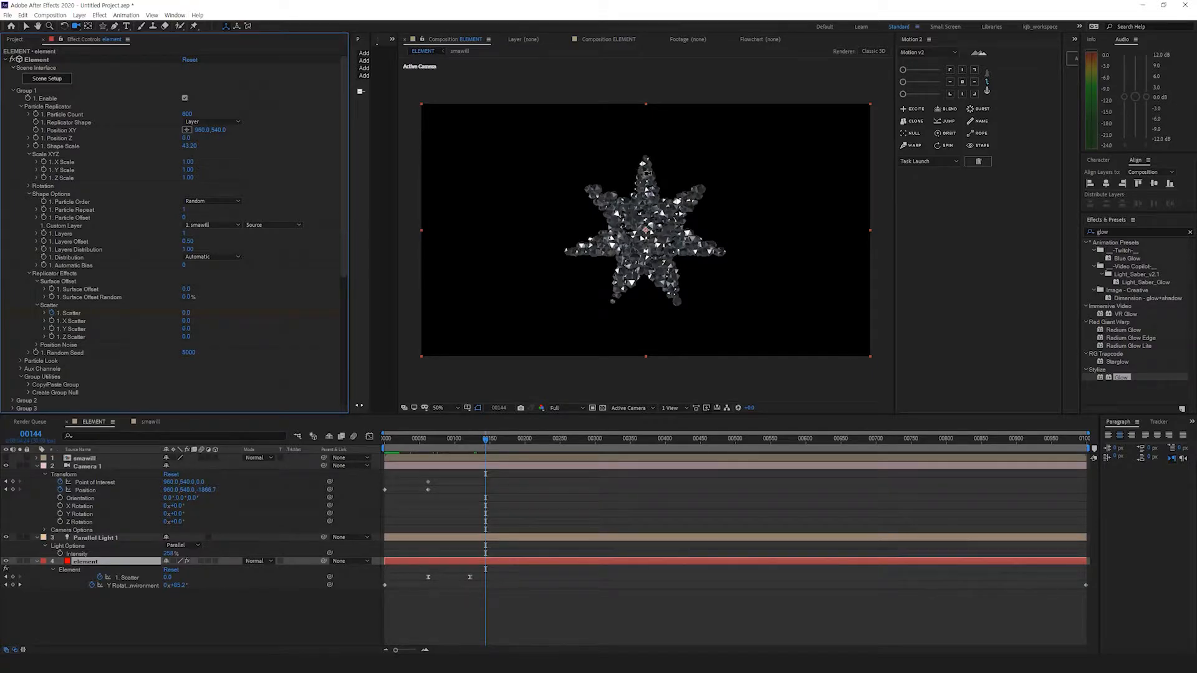
scroll(646, 198, up, 2)
key(v)
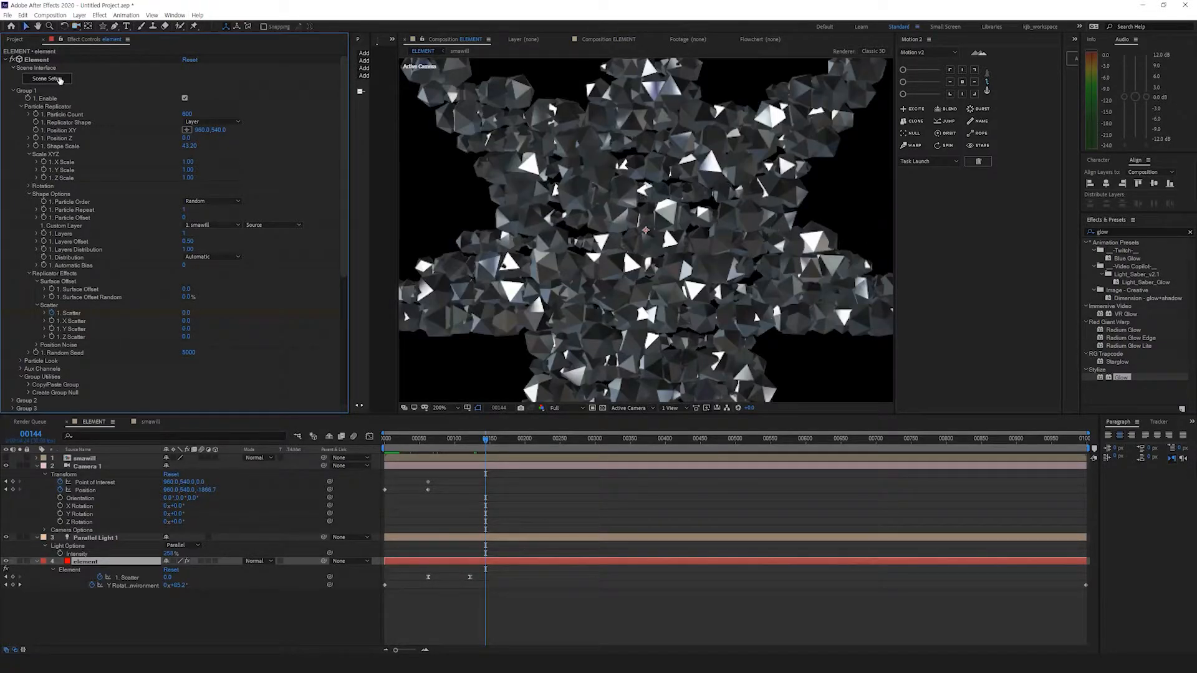
Step: In Scene Setup, replace the sphere model with the football model from the Sports collection and apply the scene
click(60, 80)
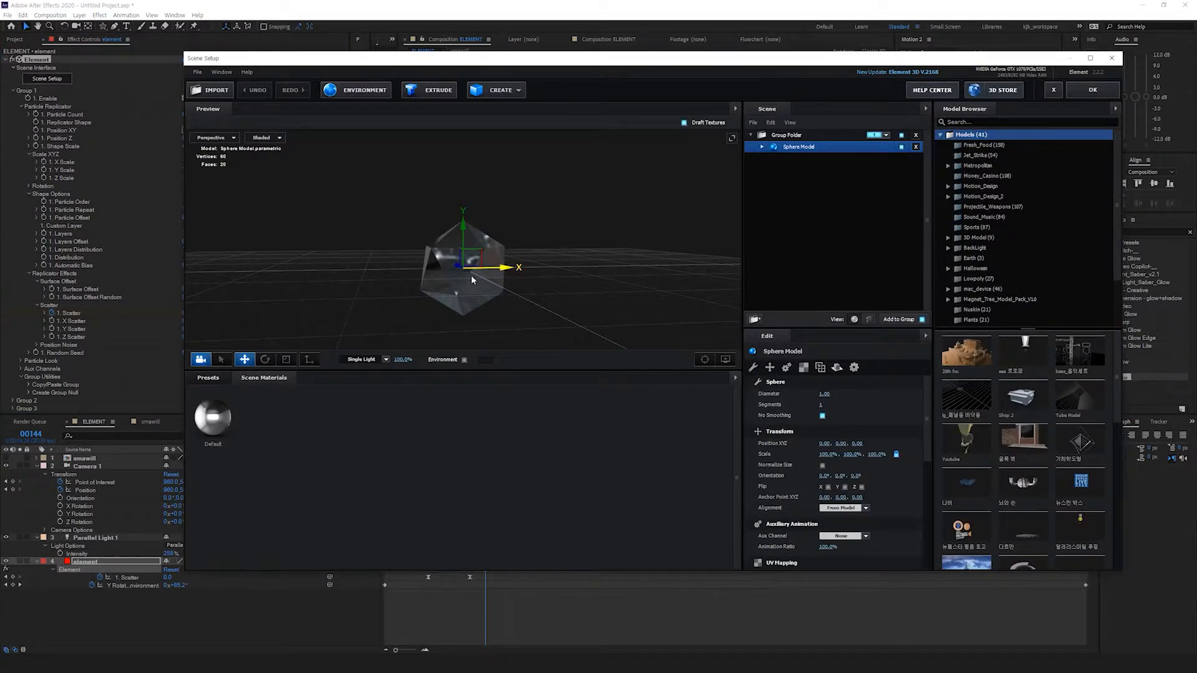
click(980, 228)
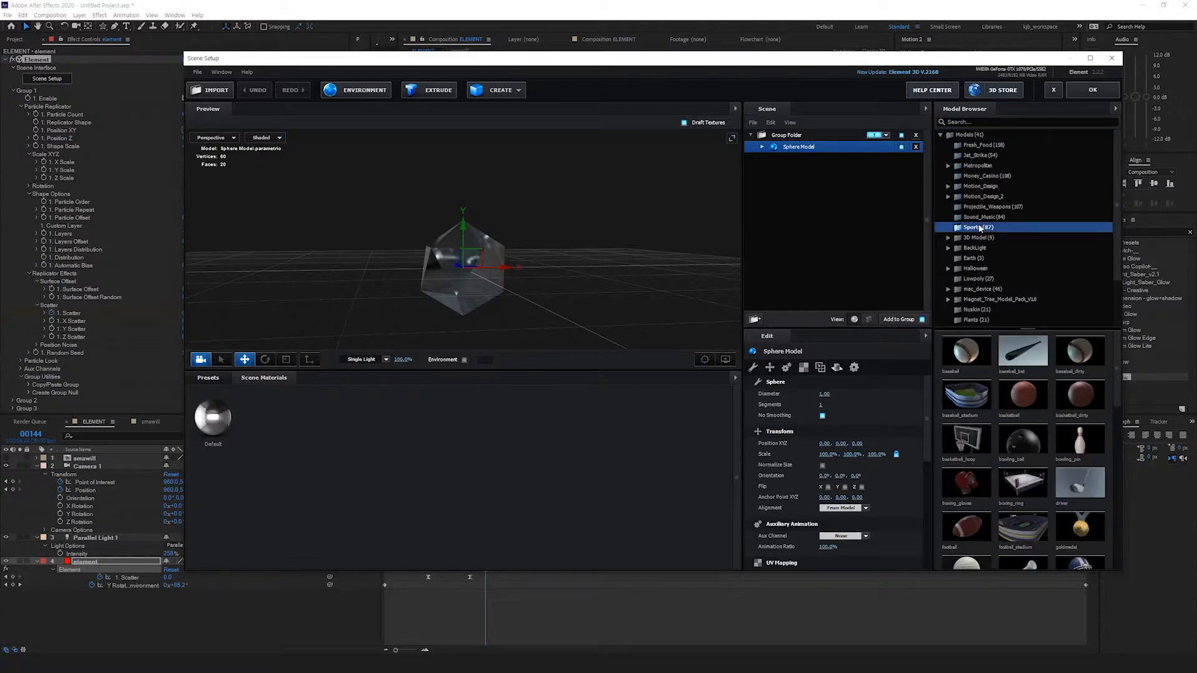
click(966, 530)
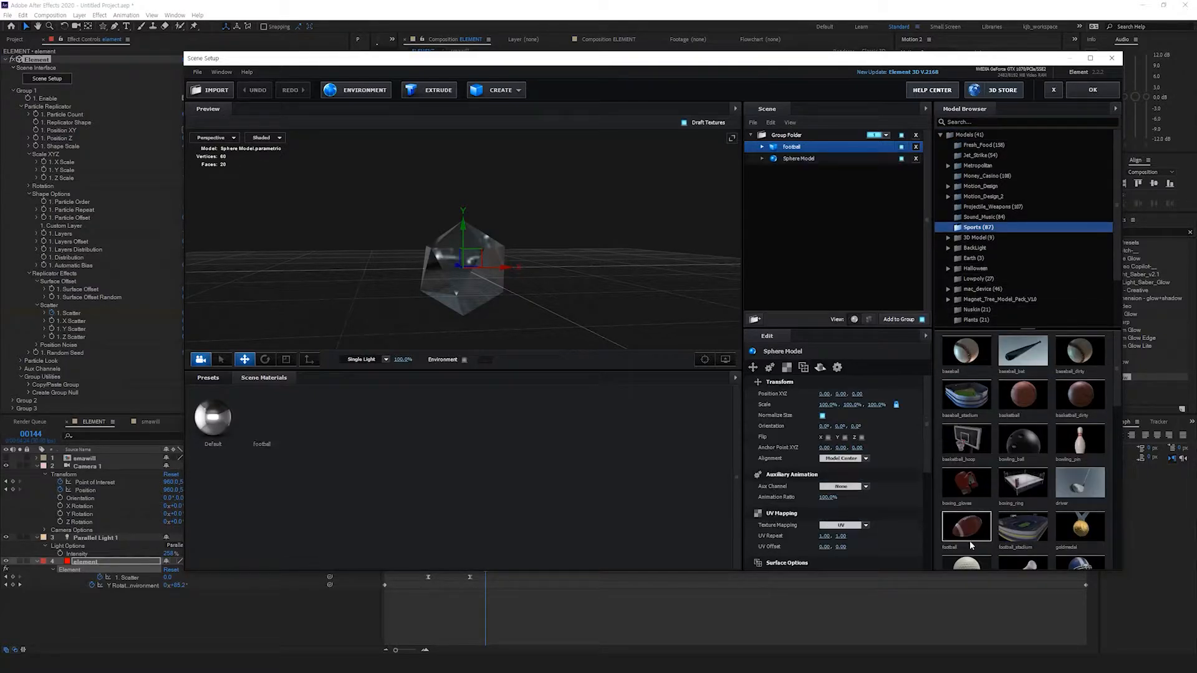
click(916, 158)
drag(977, 64, 926, 305)
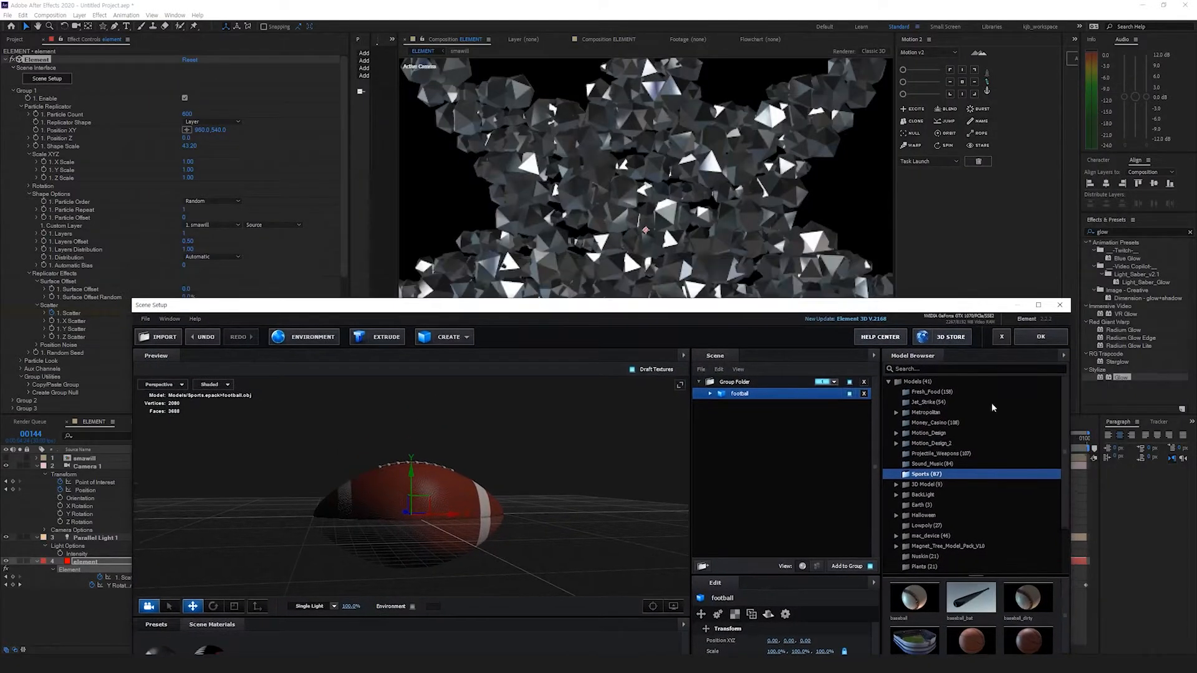
click(1040, 331)
key(comma)
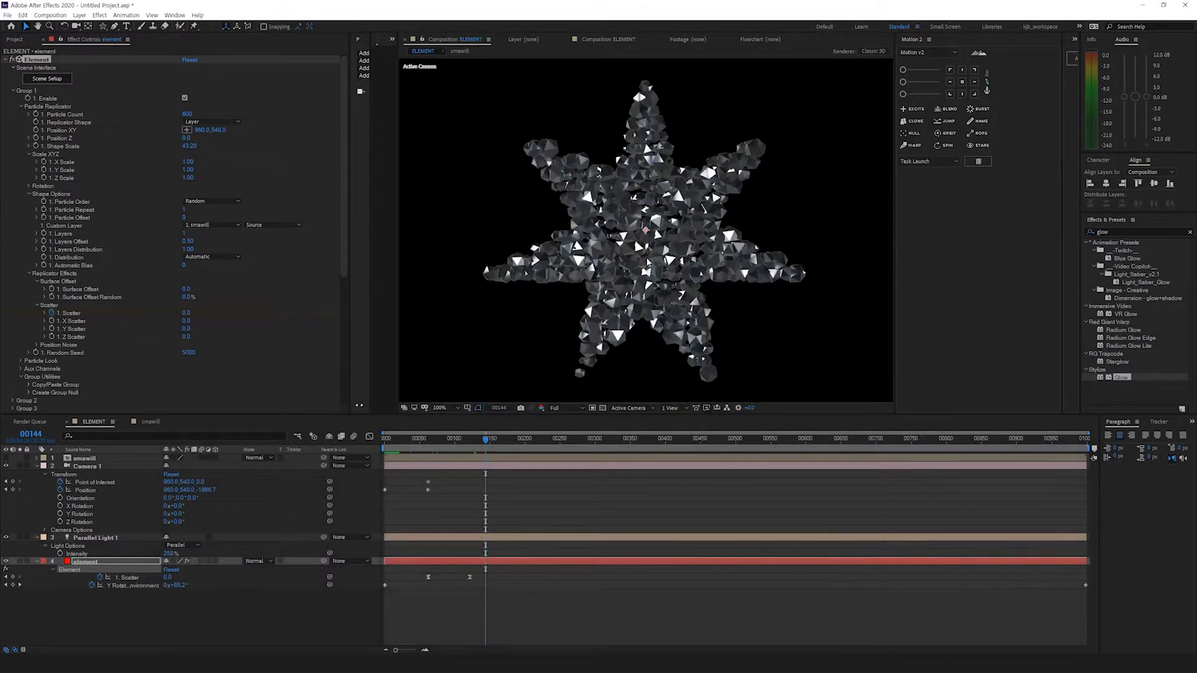
Step: In the smawill precomp, hide the star shape layer and show the text layer, and return to the ELEMENT composition
double_click(95, 460)
click(6, 458)
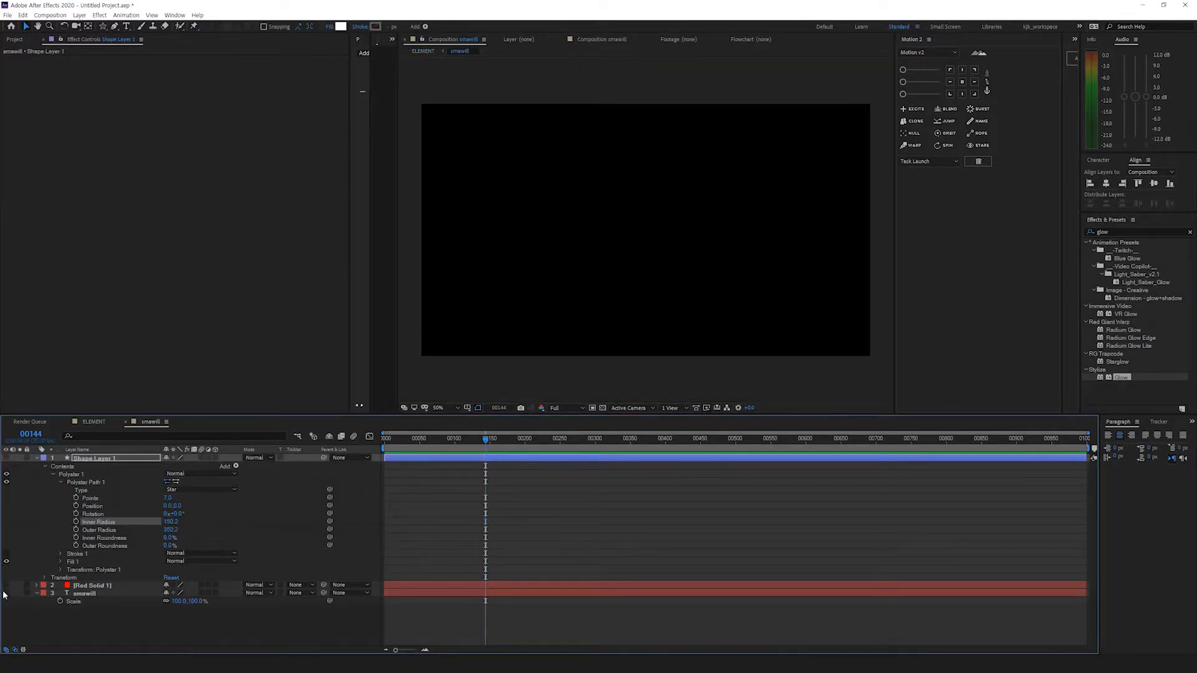
click(7, 593)
click(429, 52)
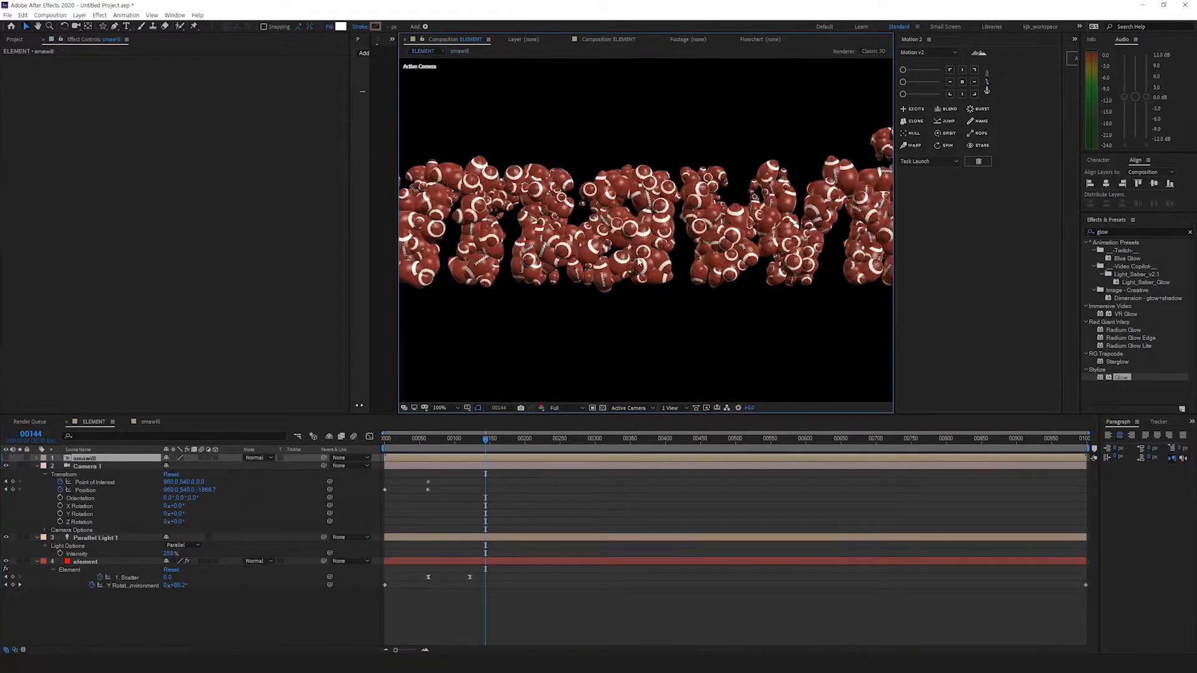
Step: Preview the football particles gathering from the scattered cloud into the smawill text
scroll(541, 285, down, 3)
click(395, 441)
scroll(566, 349, up, 3)
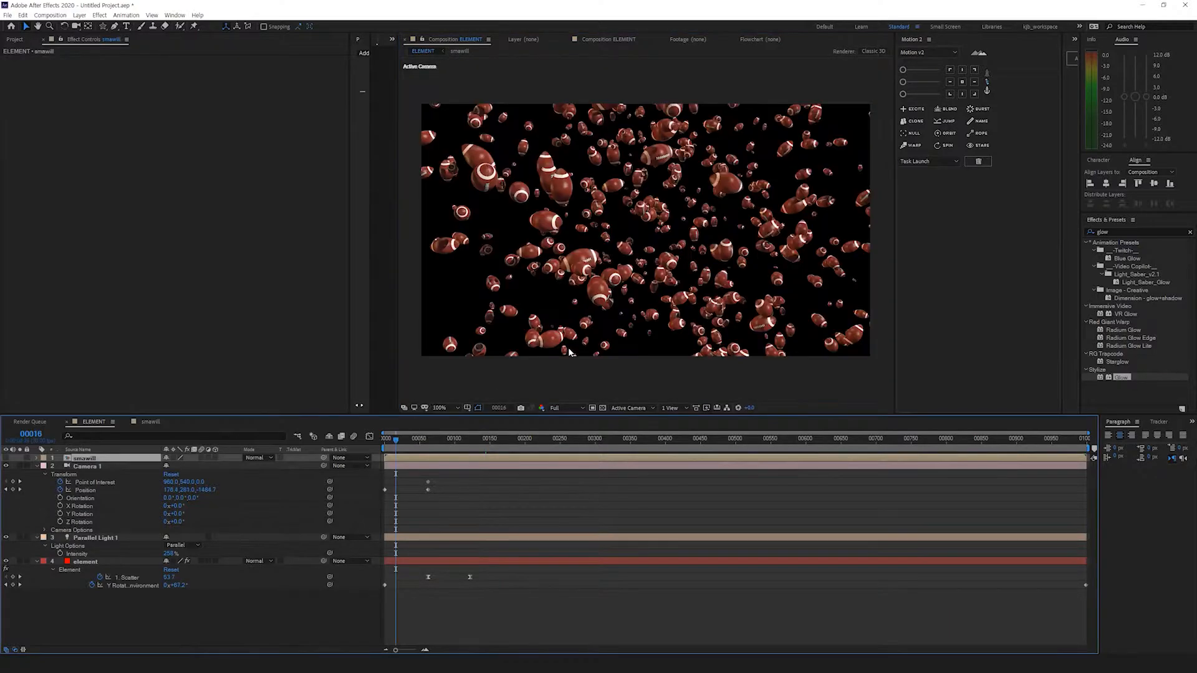
drag(410, 442, 476, 441)
key(space)
key(space)
Step: Open Scene Setup for the element layer and remove the football model from the group folder
click(83, 563)
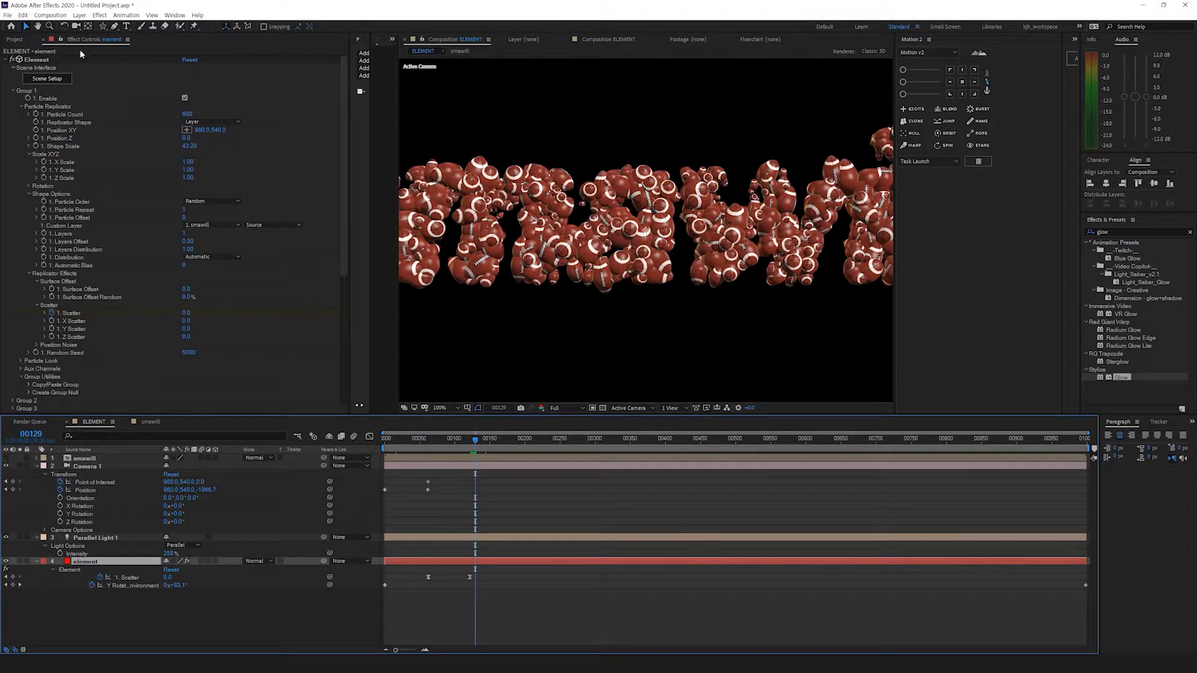
click(48, 78)
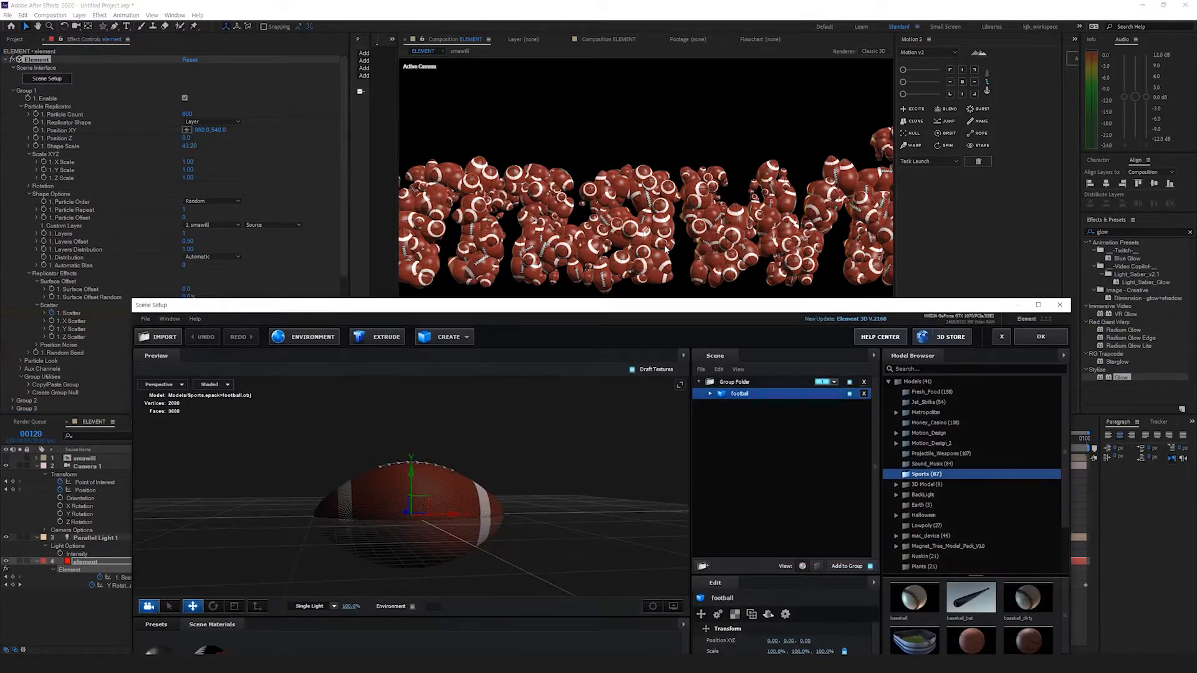
drag(605, 306, 527, 44)
click(633, 133)
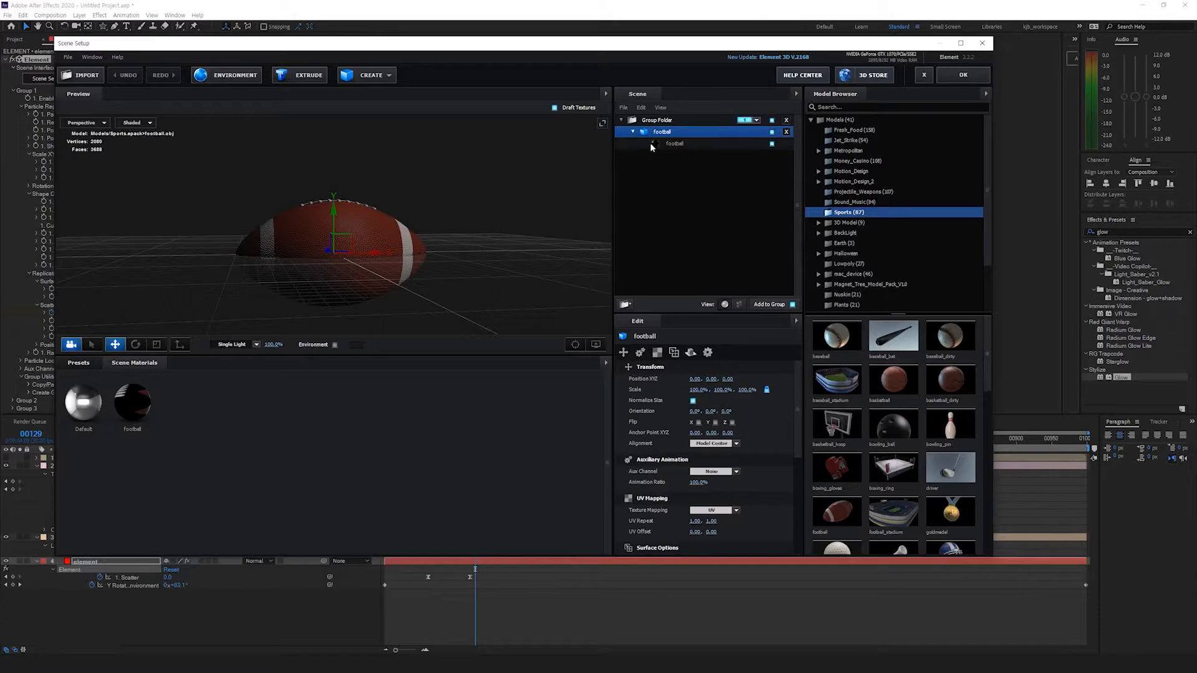
click(785, 132)
Step: Create a sphere model with 1 segment and enable No Smoothing on it
click(371, 75)
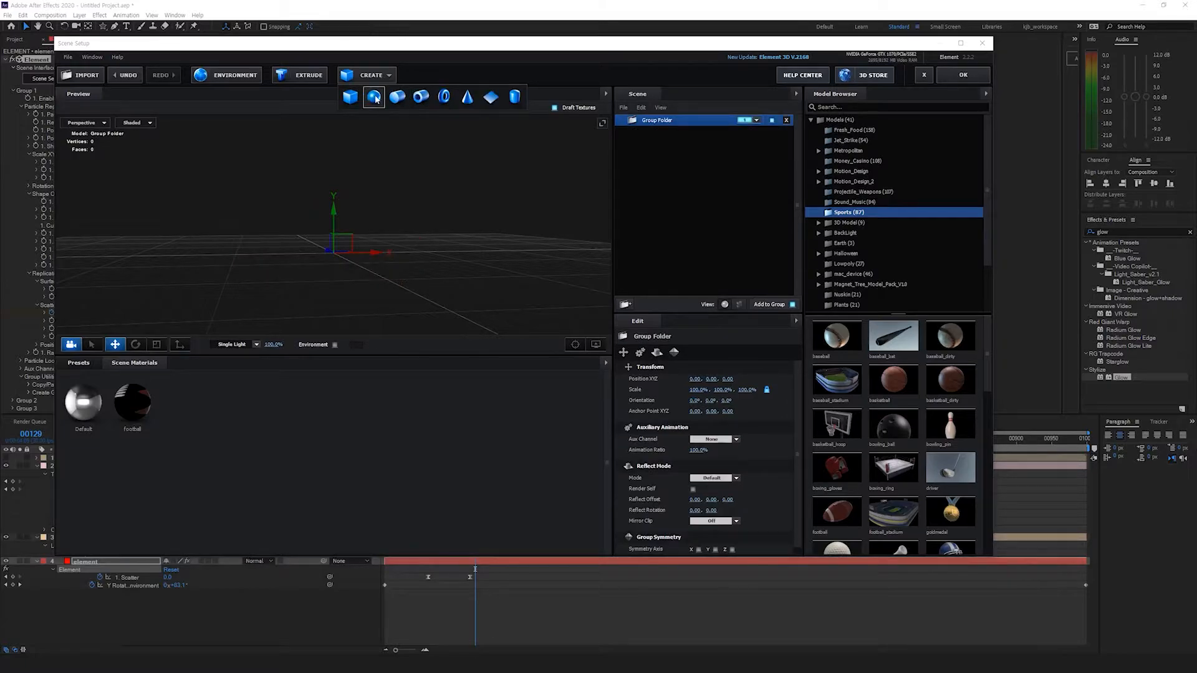
click(351, 97)
click(693, 400)
drag(691, 390, 598, 404)
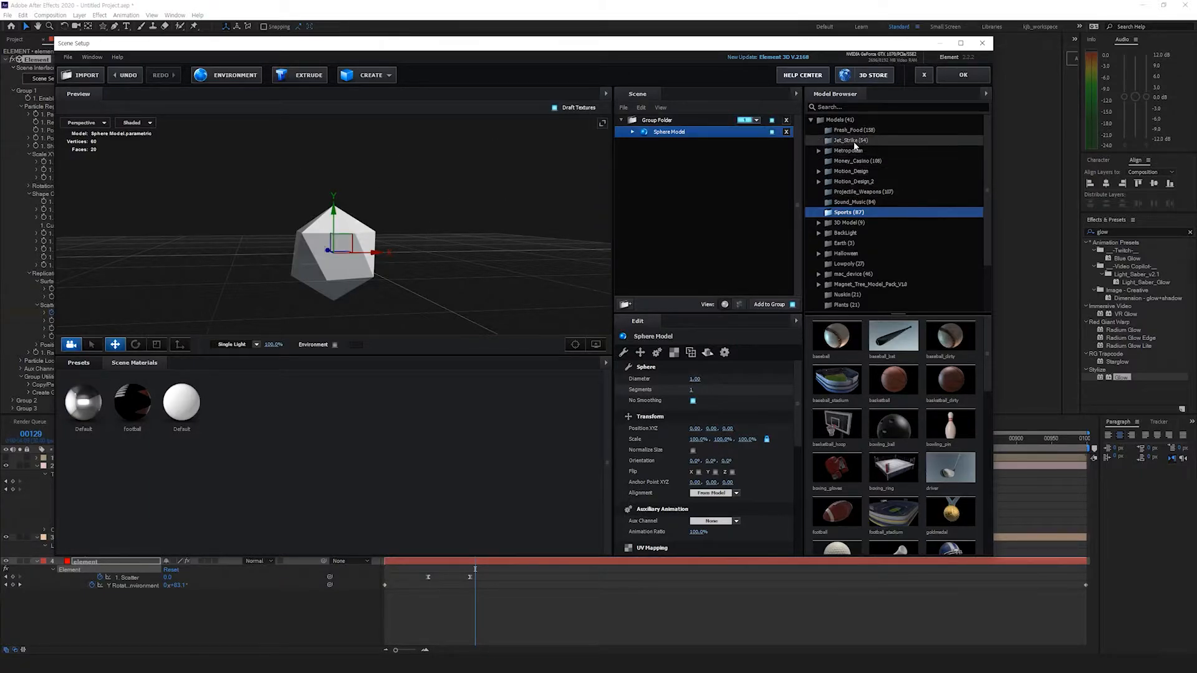
Step: Add the Airliner model from the Jet_Strike collection and place it in its own new group folder
click(870, 140)
click(837, 337)
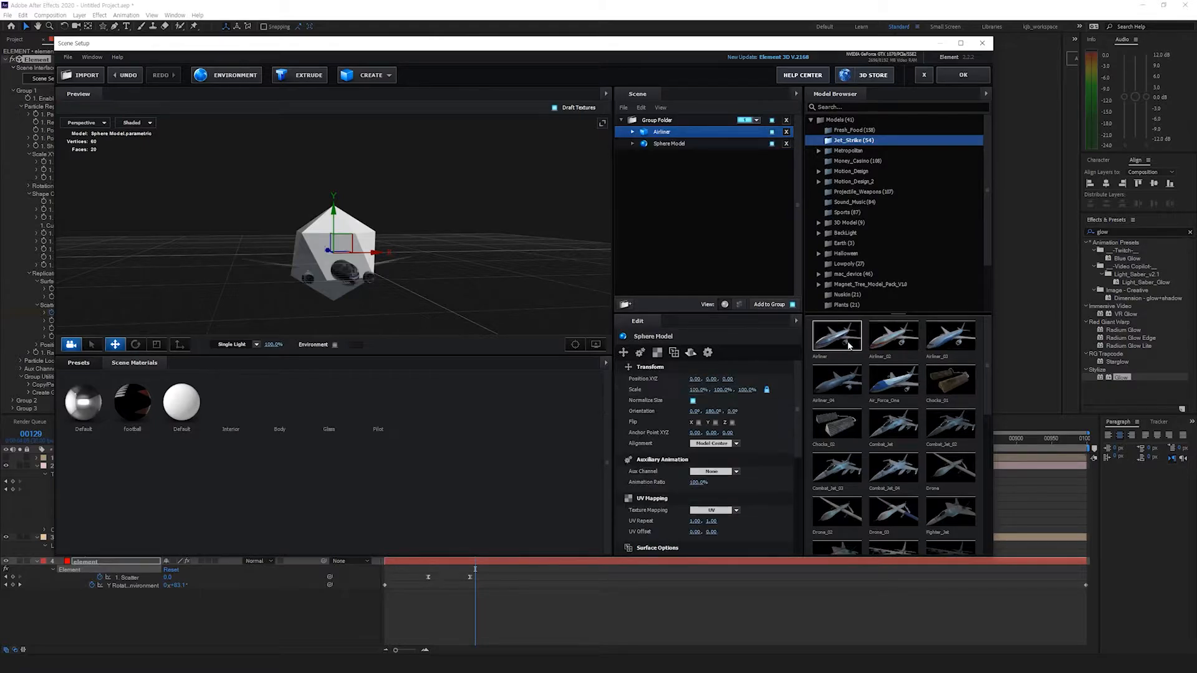
drag(665, 133, 668, 121)
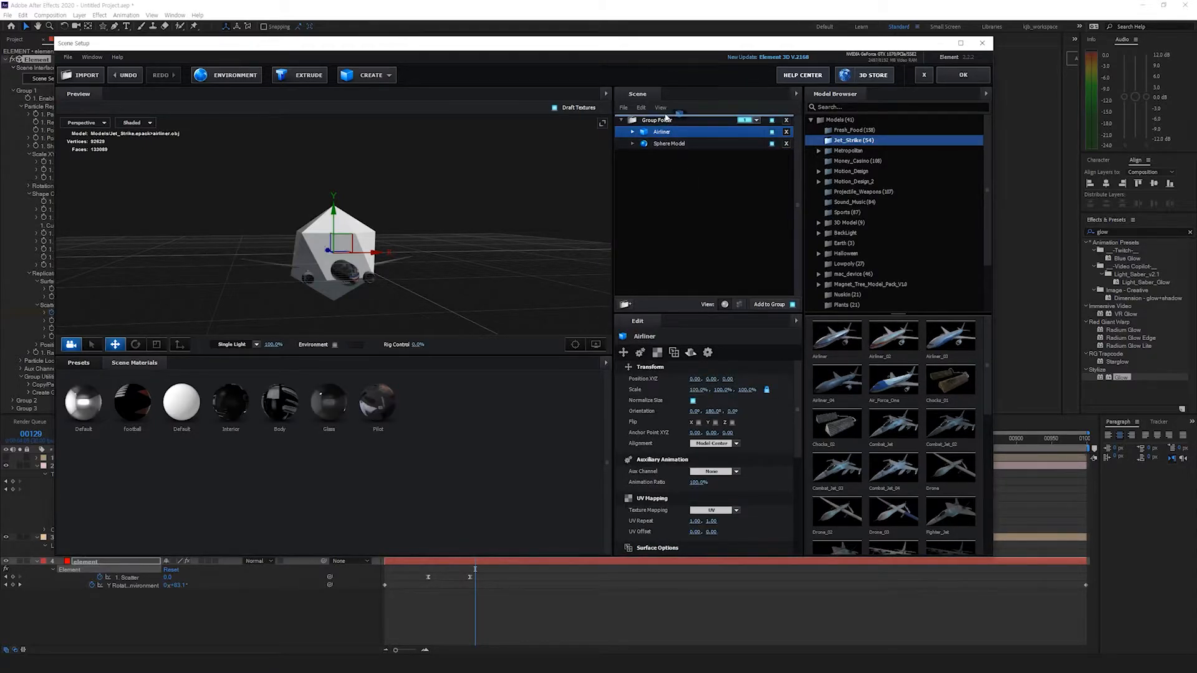
click(625, 304)
drag(652, 132, 670, 119)
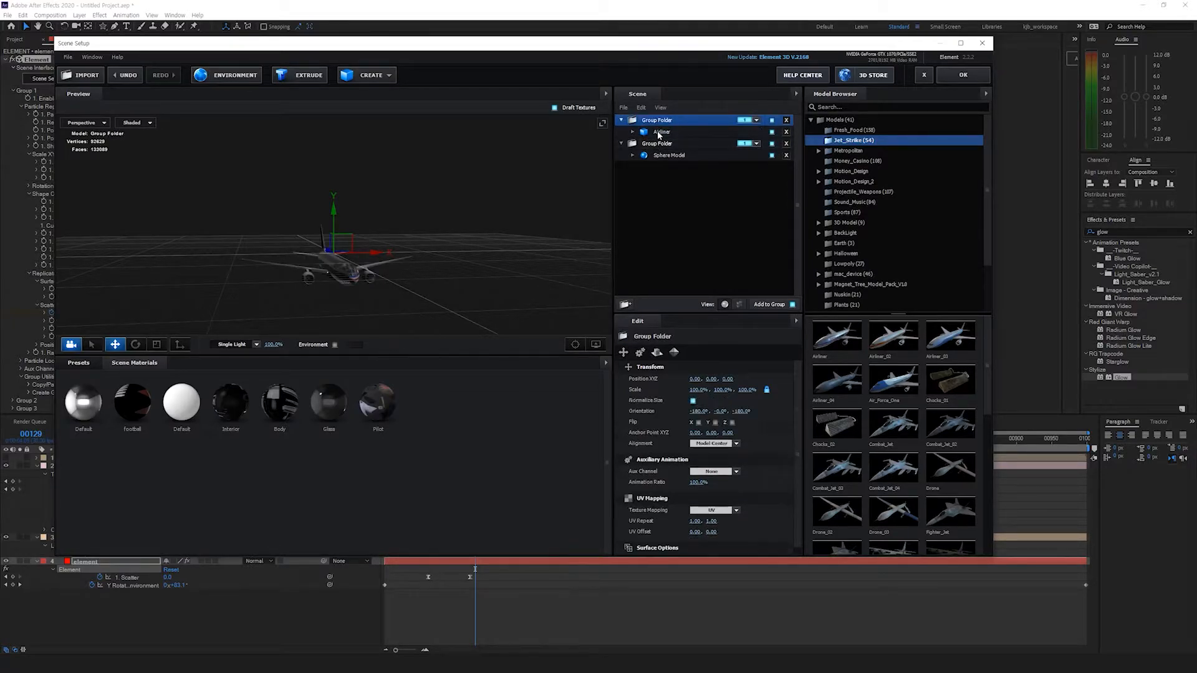
Step: Compare the sphere and Airliner folders and assign the Airliner's folder as the particle replicator shape
click(680, 144)
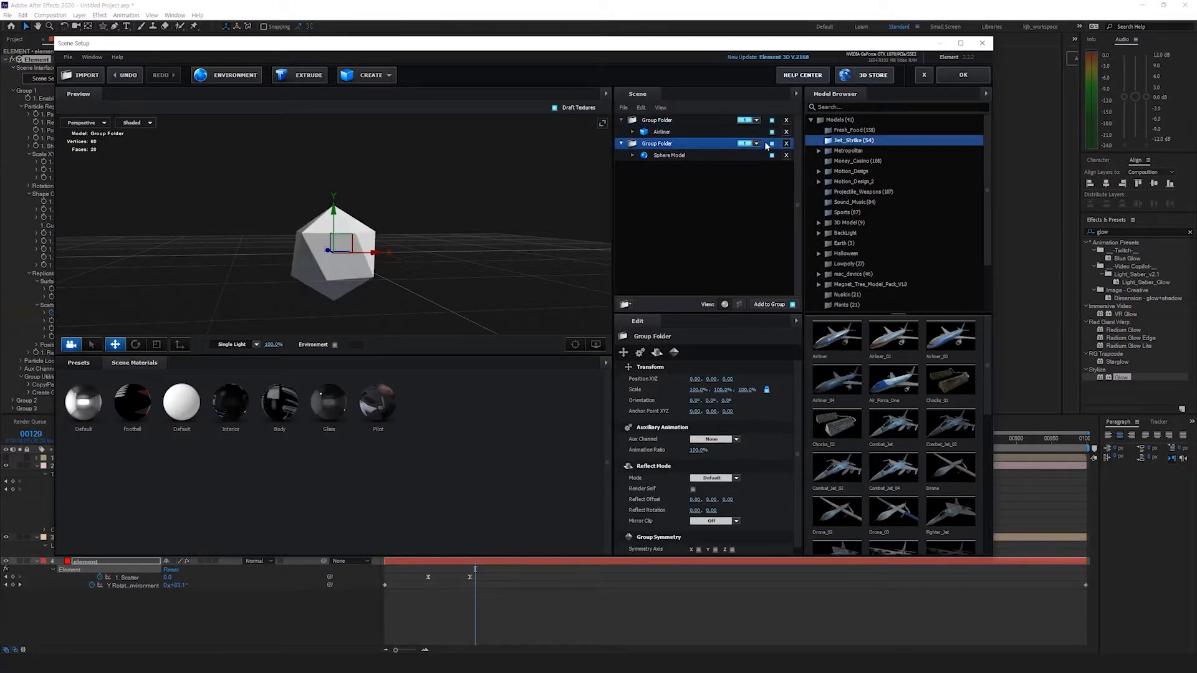
click(661, 120)
click(621, 121)
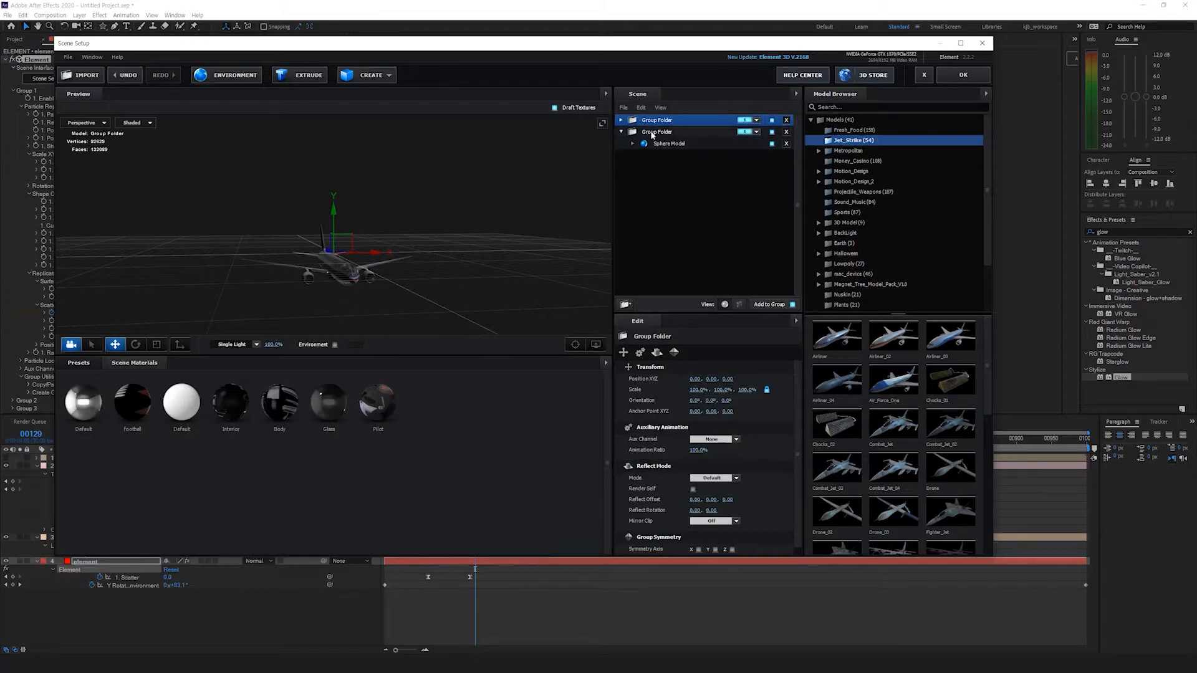
click(621, 121)
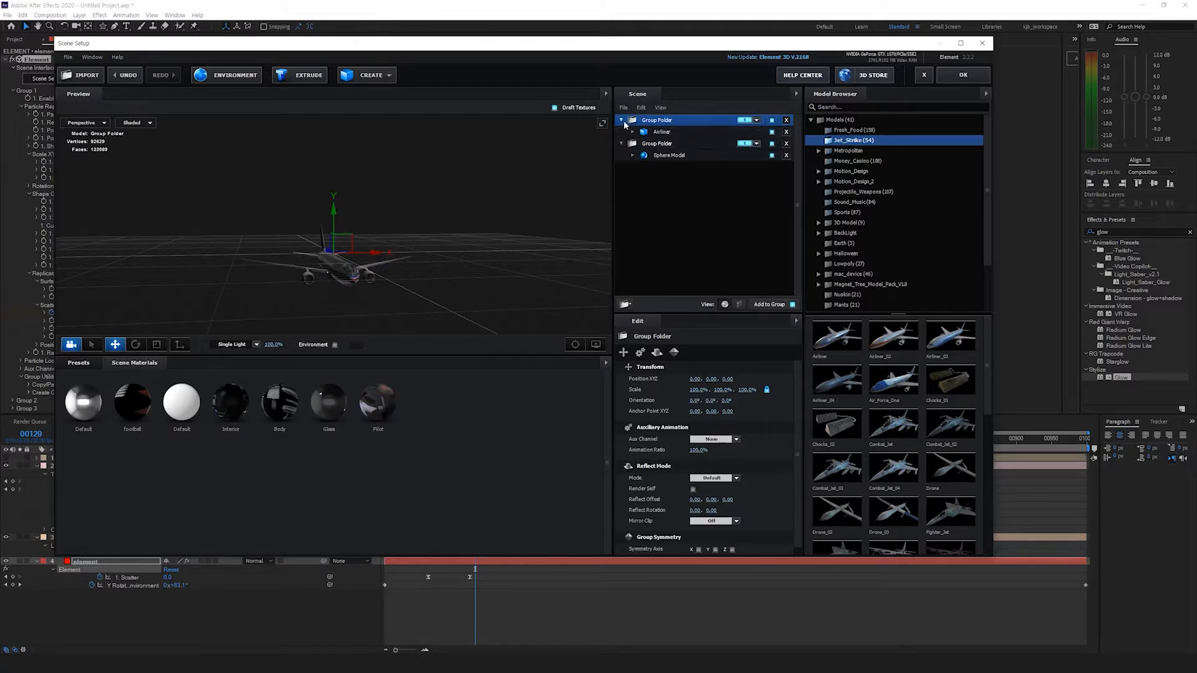
click(757, 121)
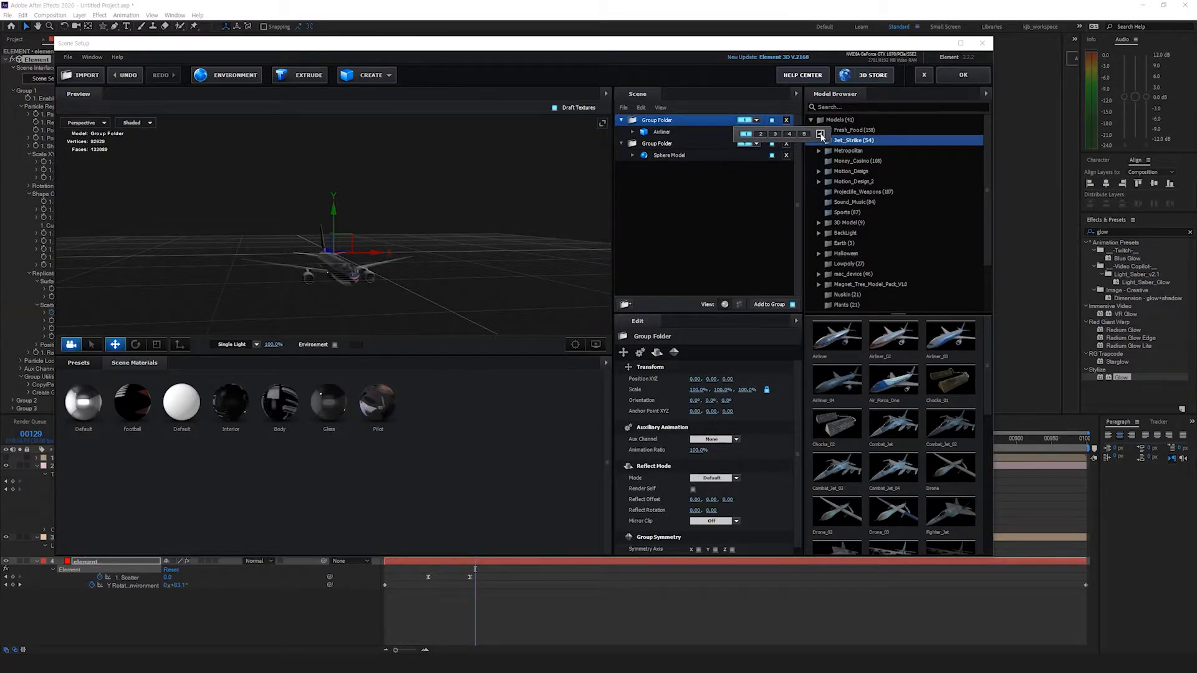
click(661, 132)
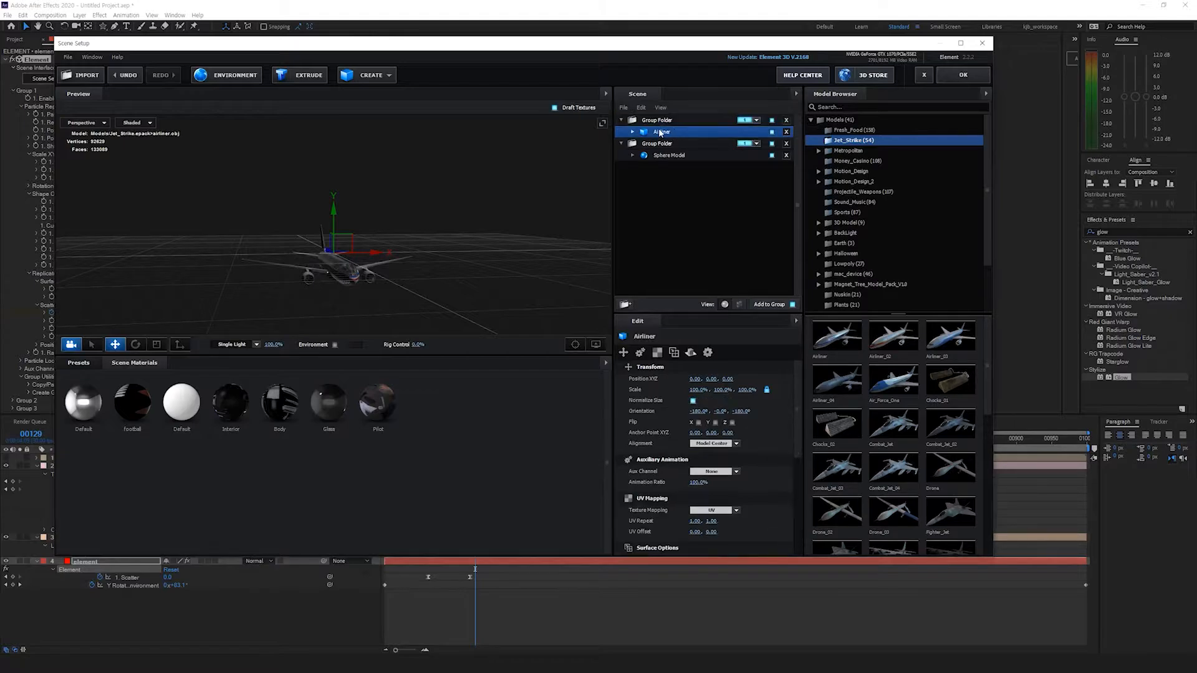
Step: Check the group assignments of the sphere and Airliner folders and apply the scene to the composition
drag(508, 43, 1134, 104)
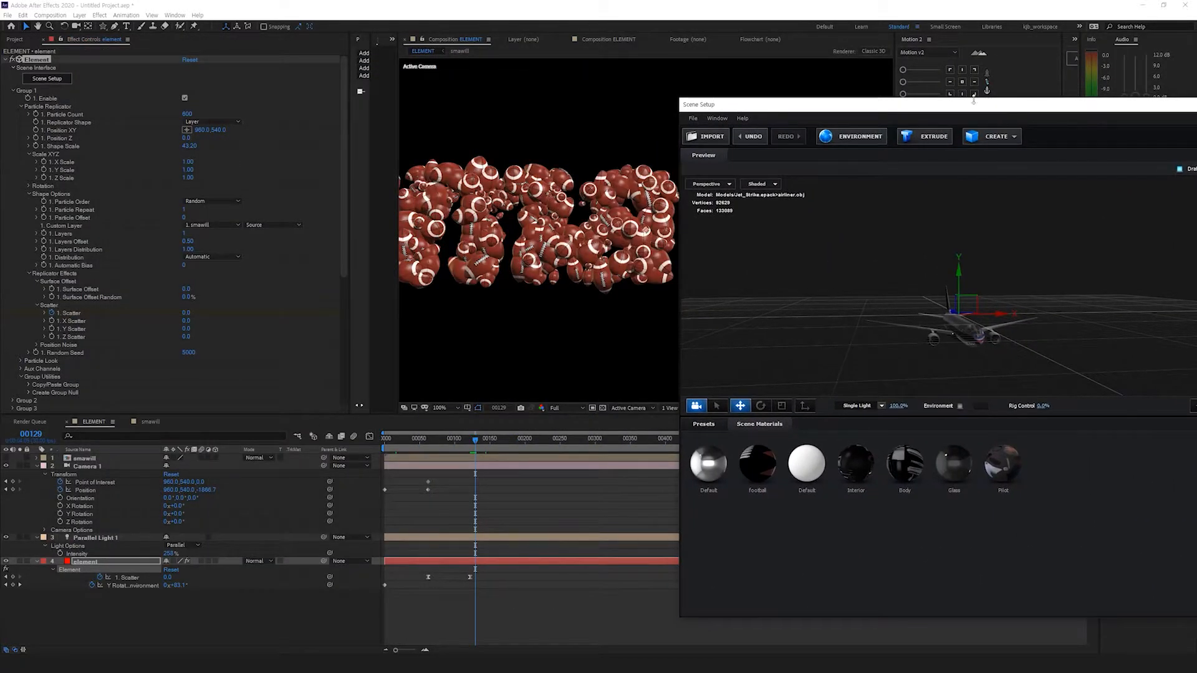
drag(964, 109, 536, 60)
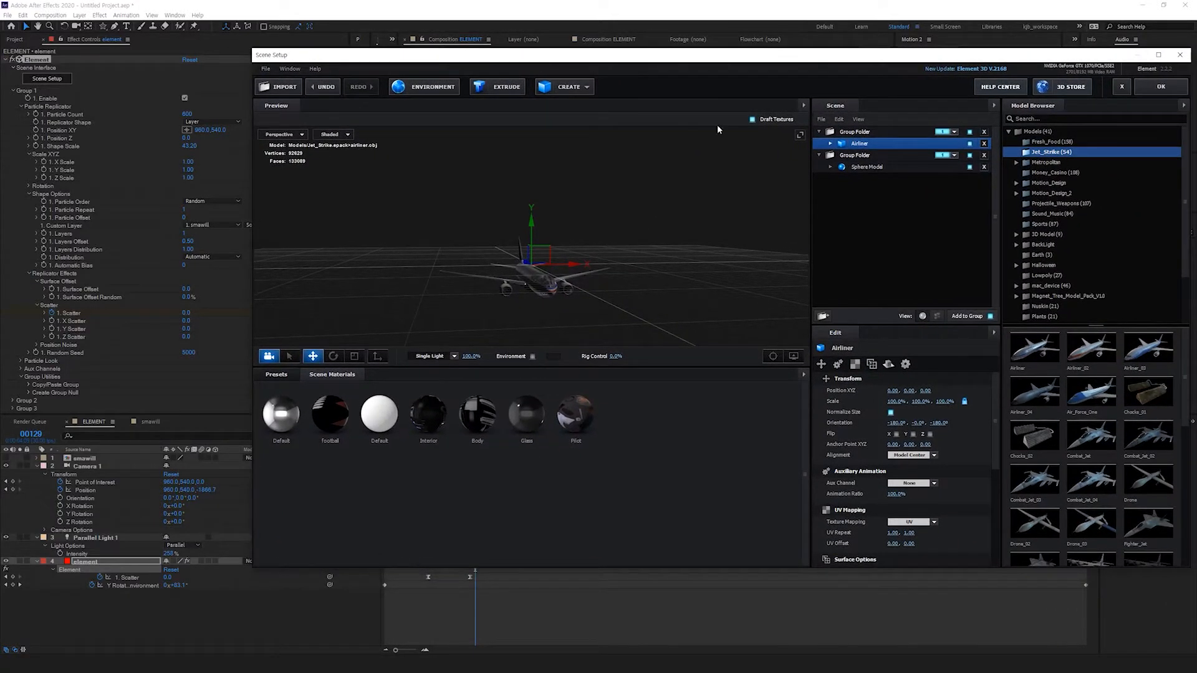
click(954, 155)
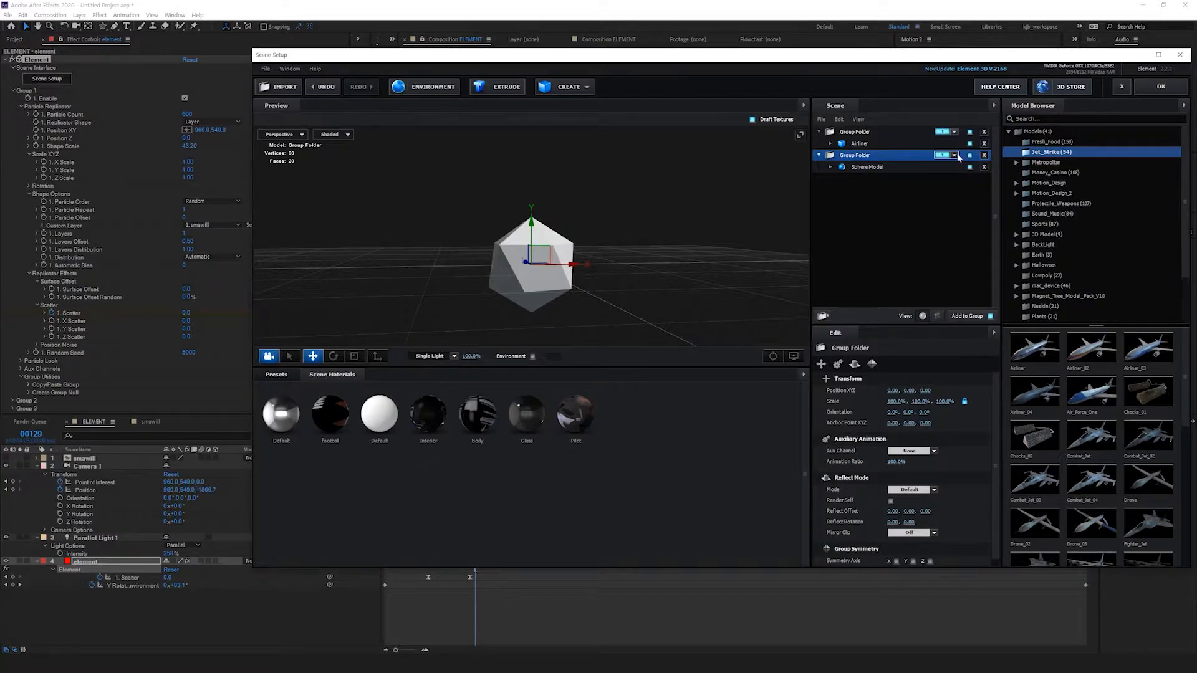
click(860, 140)
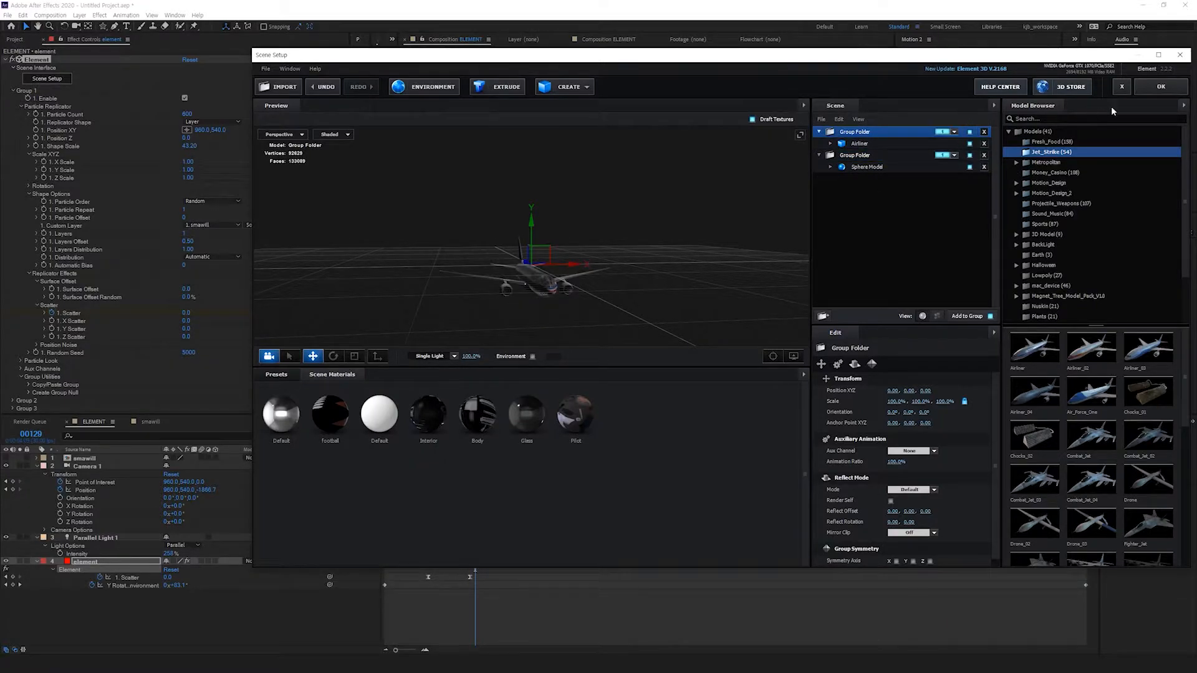
click(1161, 86)
scroll(493, 209, down, 2)
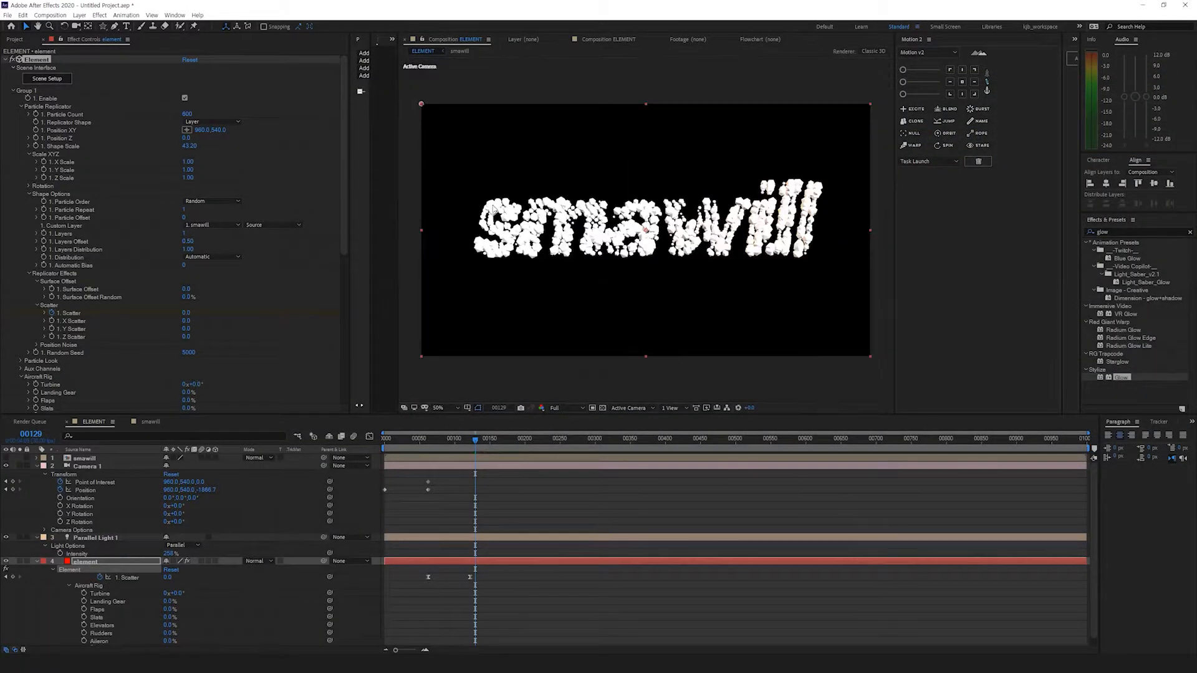
Step: Try the Point replicator shape for Group 1 and set its Replicator Shape to 3D Object
click(208, 122)
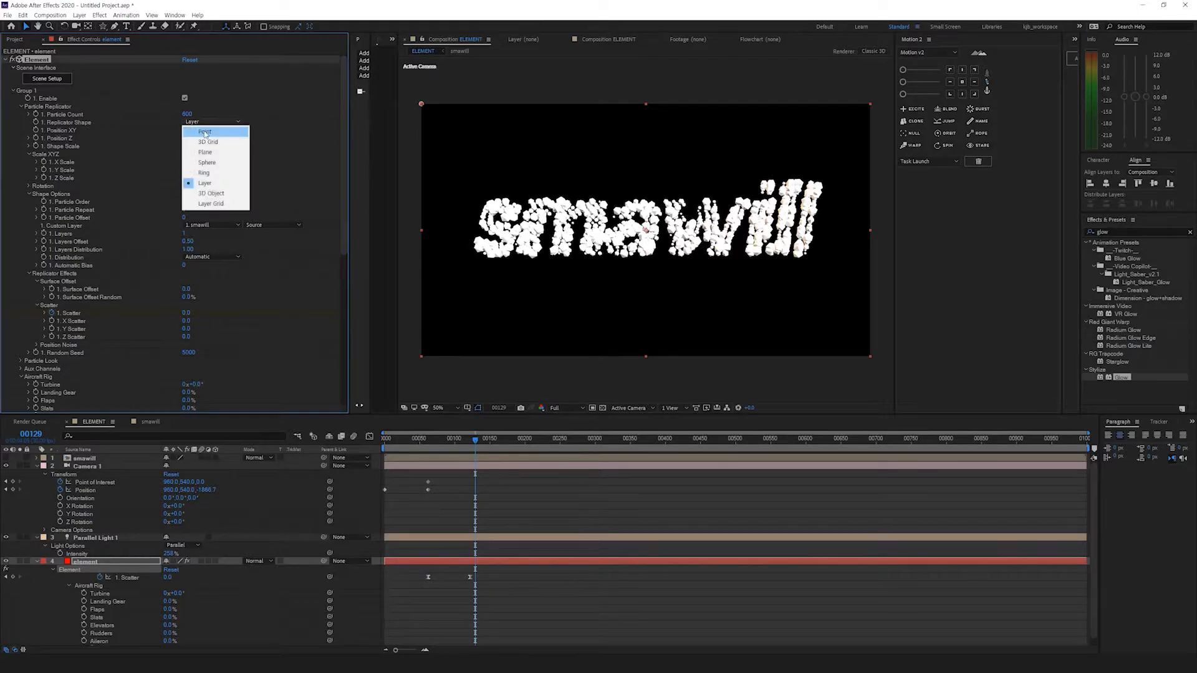
click(206, 129)
click(189, 114)
click(211, 122)
click(212, 193)
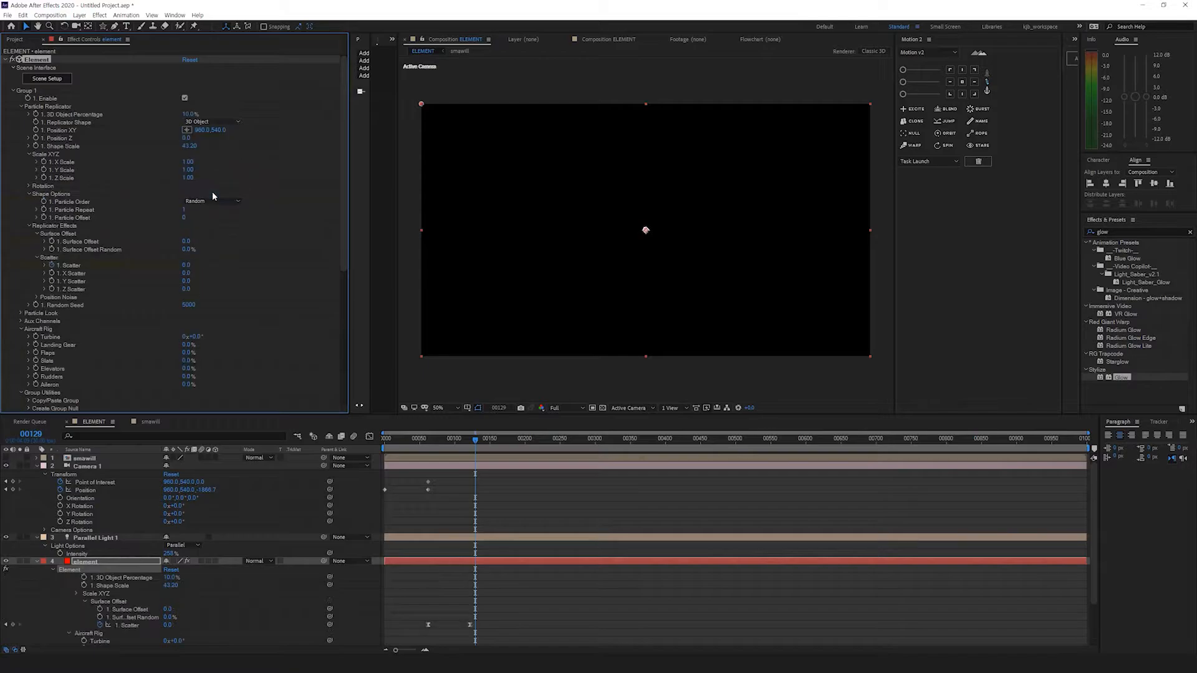
Step: Orbit the camera around the particle airliner and remove Camera 1's Point of Interest and Position keyframes
key(c)
drag(690, 259, 586, 305)
key(c)
key(c)
key(c)
drag(60, 482, 60, 492)
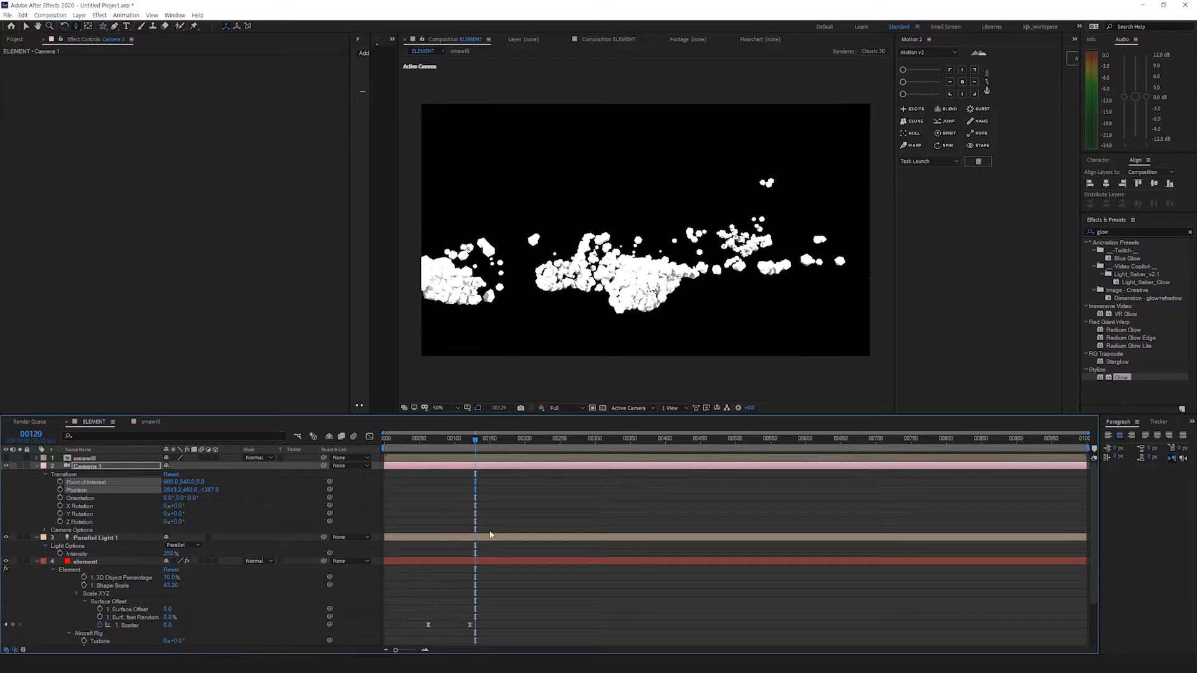
Step: Move the playhead to frame 158 and remove the Scatter keyframes from the Element effect
click(429, 444)
drag(430, 445, 496, 458)
click(100, 625)
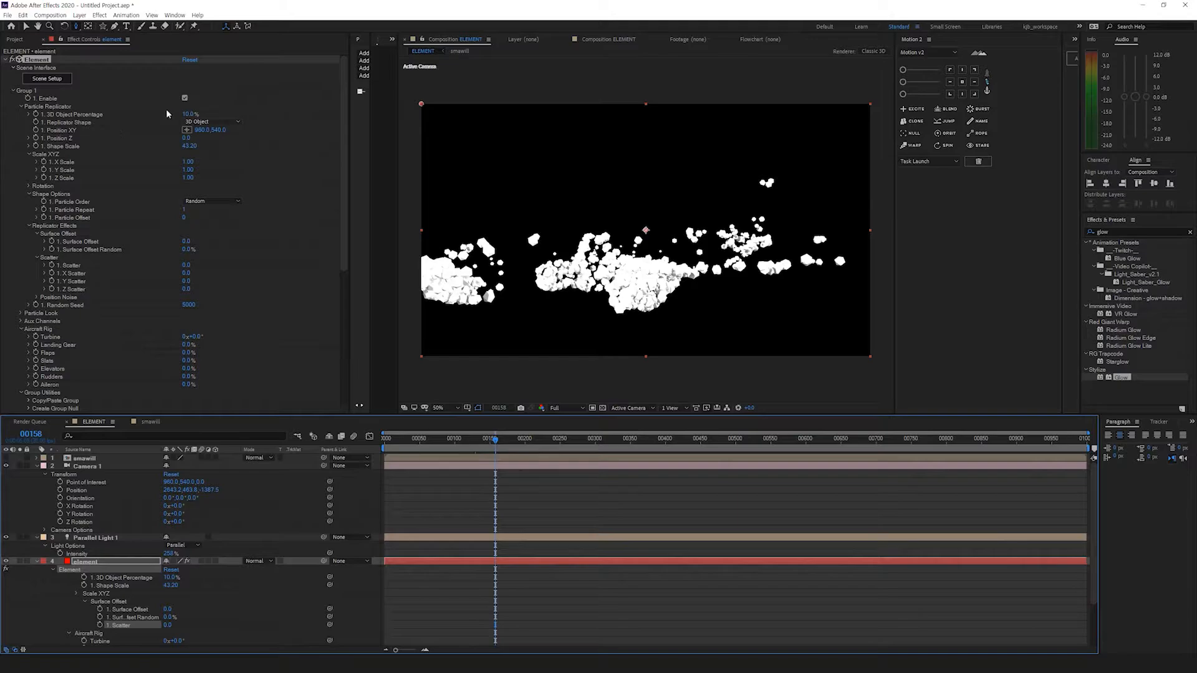
Step: Try Group 1's 3D Object Percentage at 1% and 100%, and set it back to 10%
click(188, 114)
text(1)
key(Return)
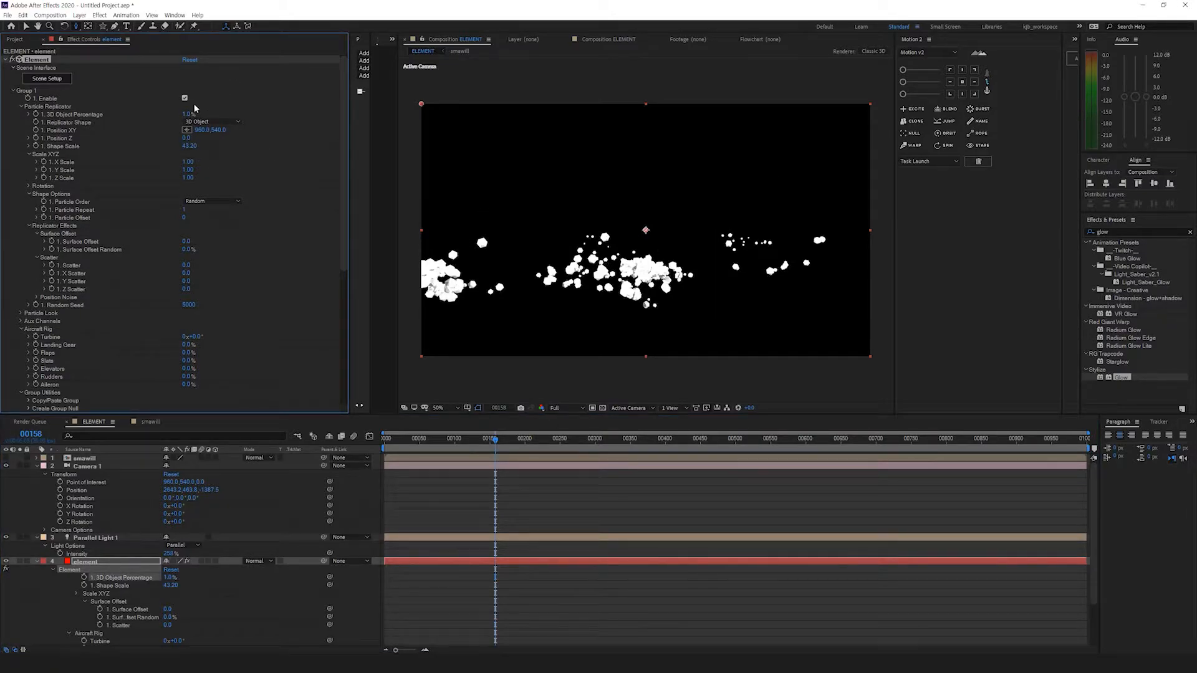
click(188, 114)
text(100)
key(Return)
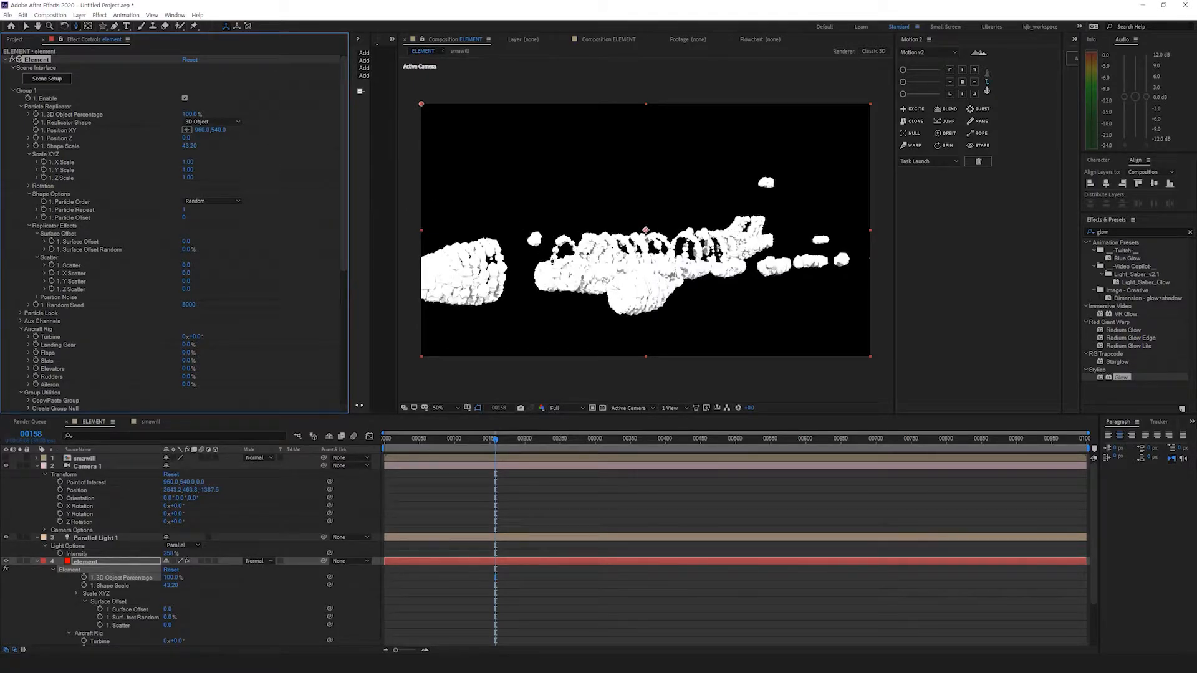
click(188, 114)
text(10)
key(Return)
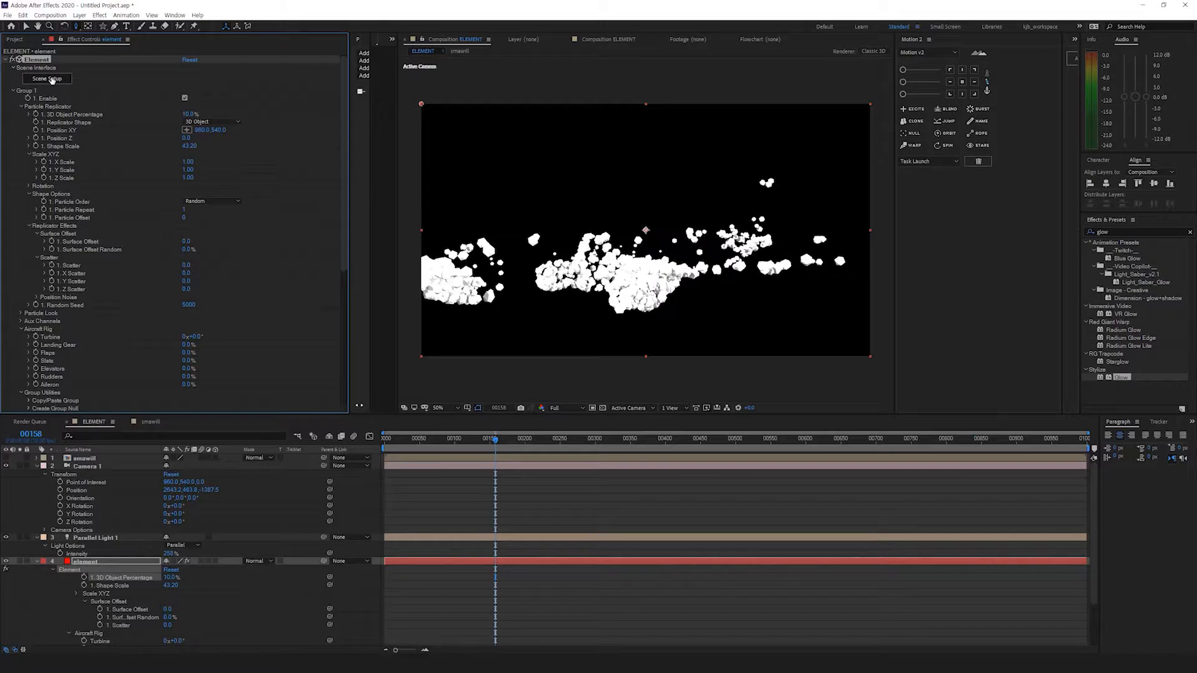
Step: In Scene Setup, switch the preview to Wireframe display and examine the Airliner's mesh up close
click(58, 78)
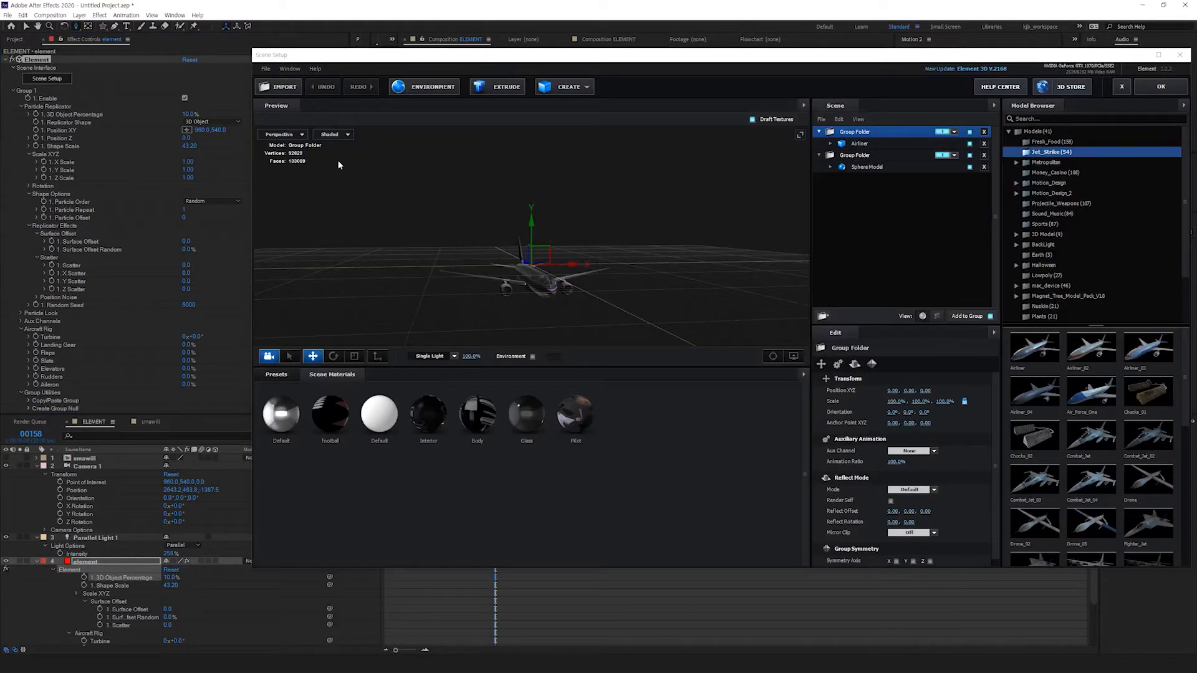
mouse_move(453, 231)
mouse_down()
mouse_move(499, 246)
mouse_move(427, 214)
mouse_move(433, 235)
mouse_up()
scroll(433, 235, up, 5)
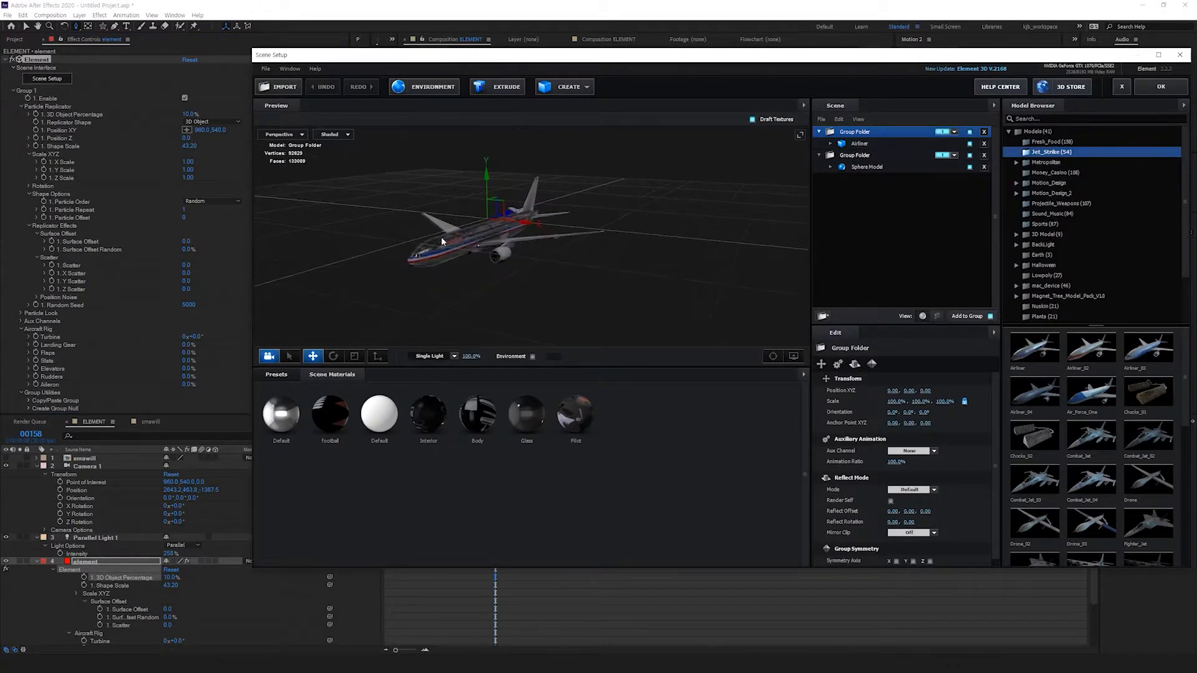
click(340, 134)
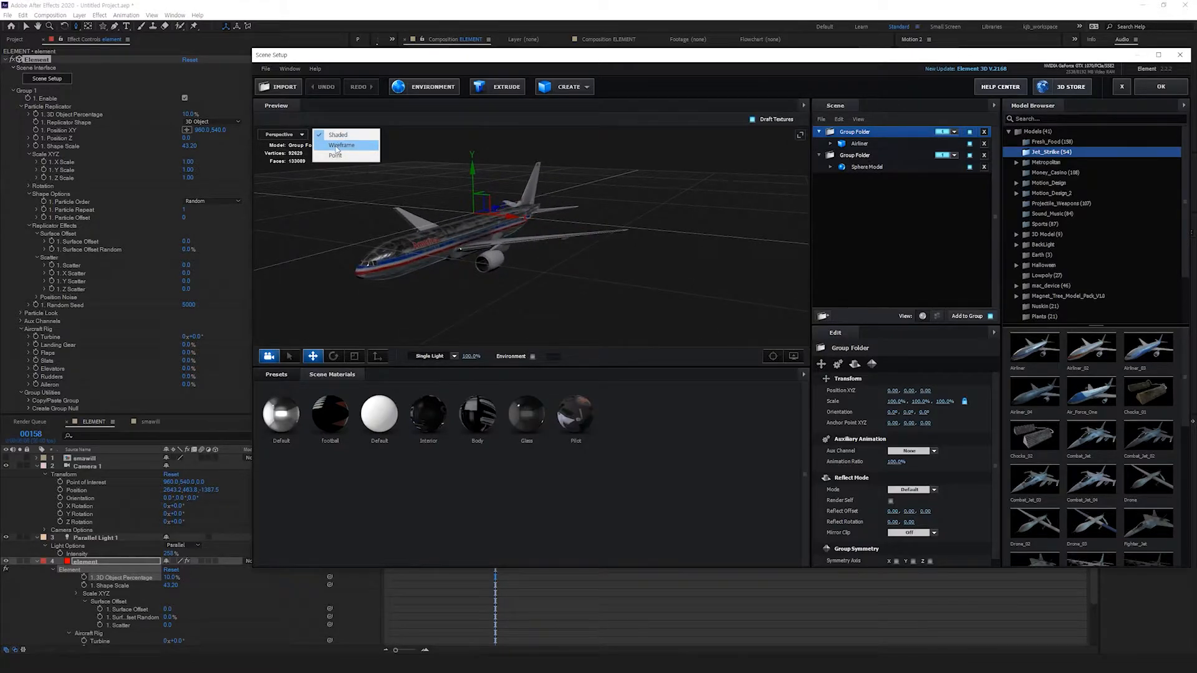
click(336, 156)
click(334, 135)
click(337, 135)
click(340, 135)
click(339, 136)
click(344, 136)
click(344, 145)
mouse_move(469, 267)
mouse_down()
mouse_move(543, 242)
mouse_move(444, 289)
mouse_move(521, 289)
mouse_move(502, 297)
mouse_move(358, 252)
mouse_move(428, 245)
mouse_up()
scroll(521, 289, up, 5)
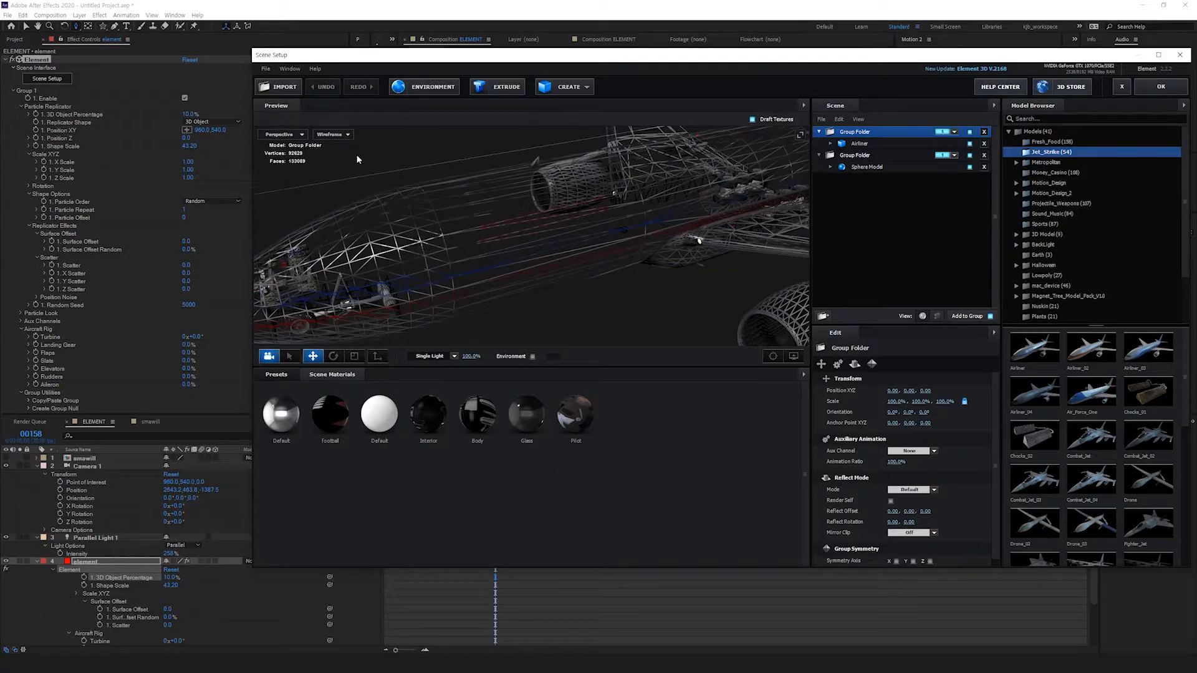
Step: Examine the Airliner's vertices in Point display and return the preview to Shaded
click(332, 134)
click(336, 136)
click(332, 135)
click(341, 155)
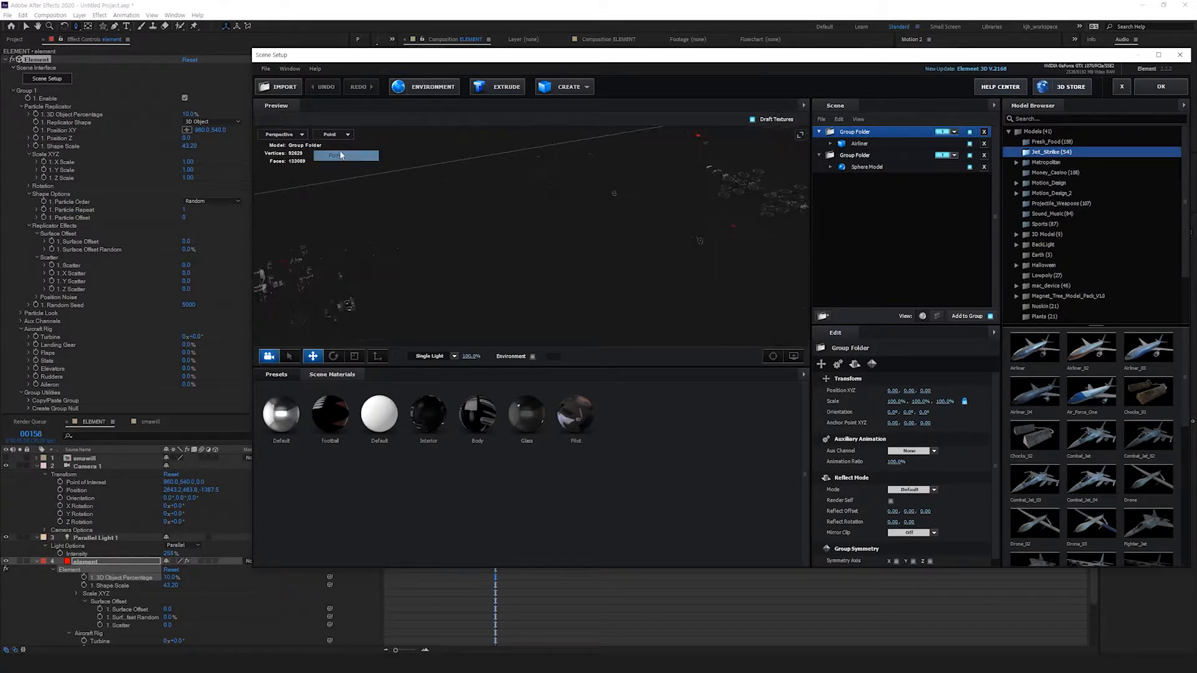
drag(336, 294, 388, 270)
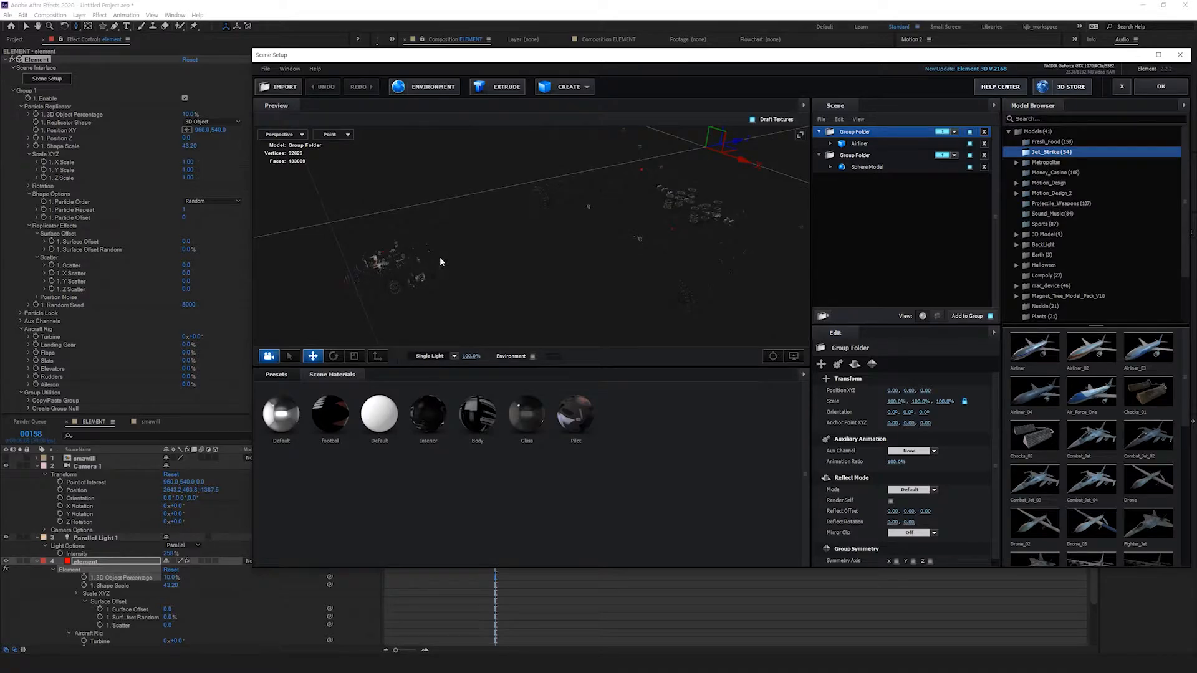
click(332, 134)
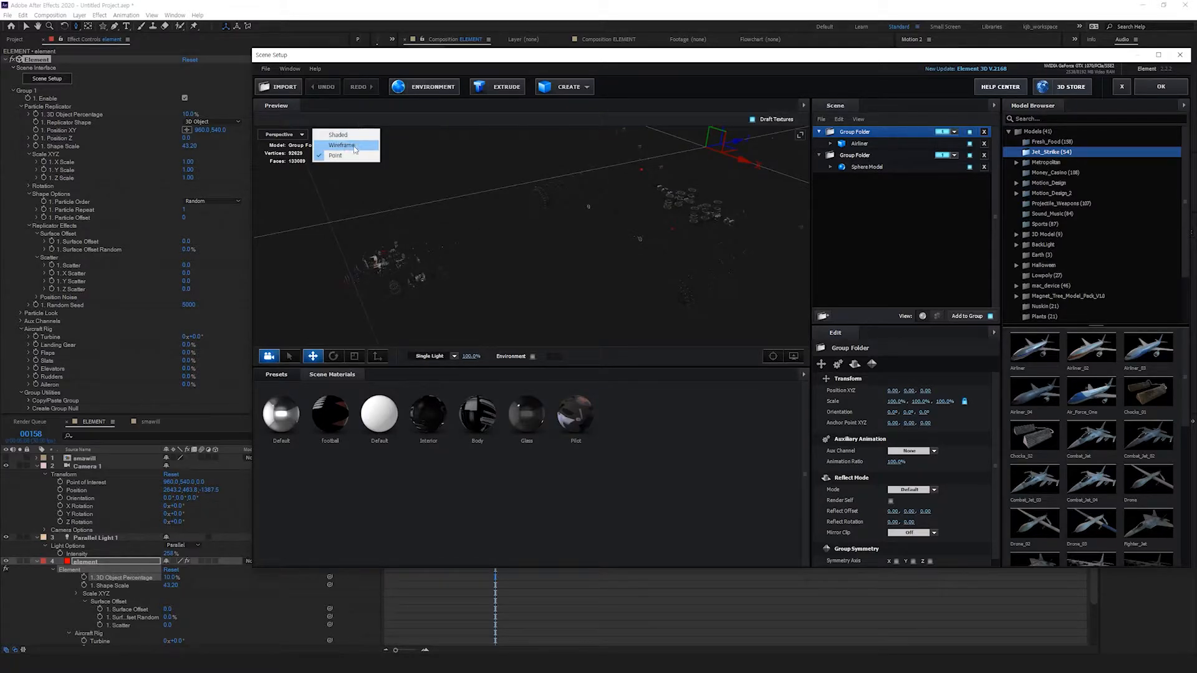
click(355, 134)
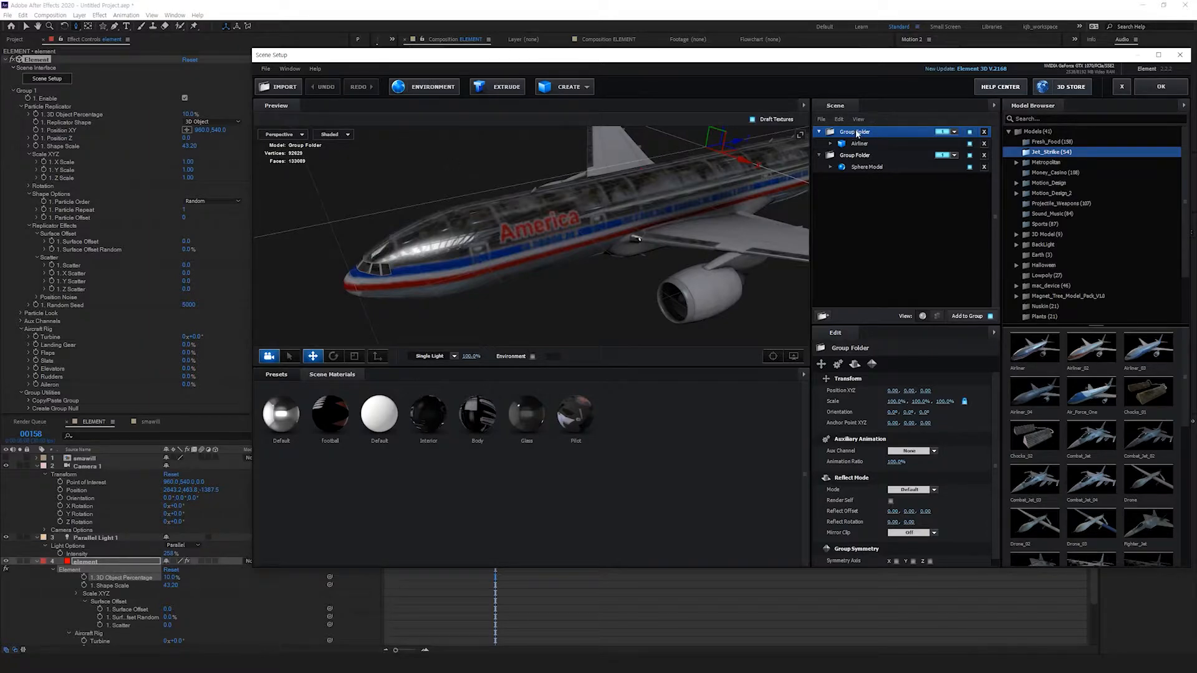
Step: Duplicate the Airliner's group folder, create a new material and apply it to the folder copy
key(ctrl+d)
click(945, 132)
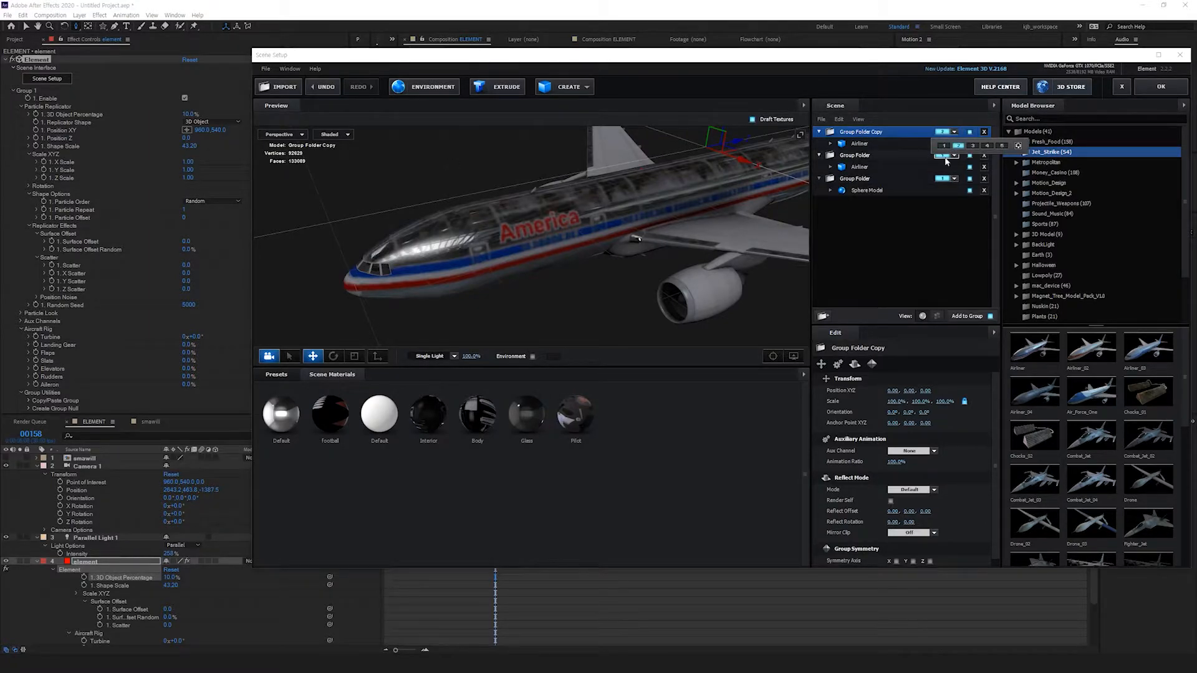
right_click(635, 485)
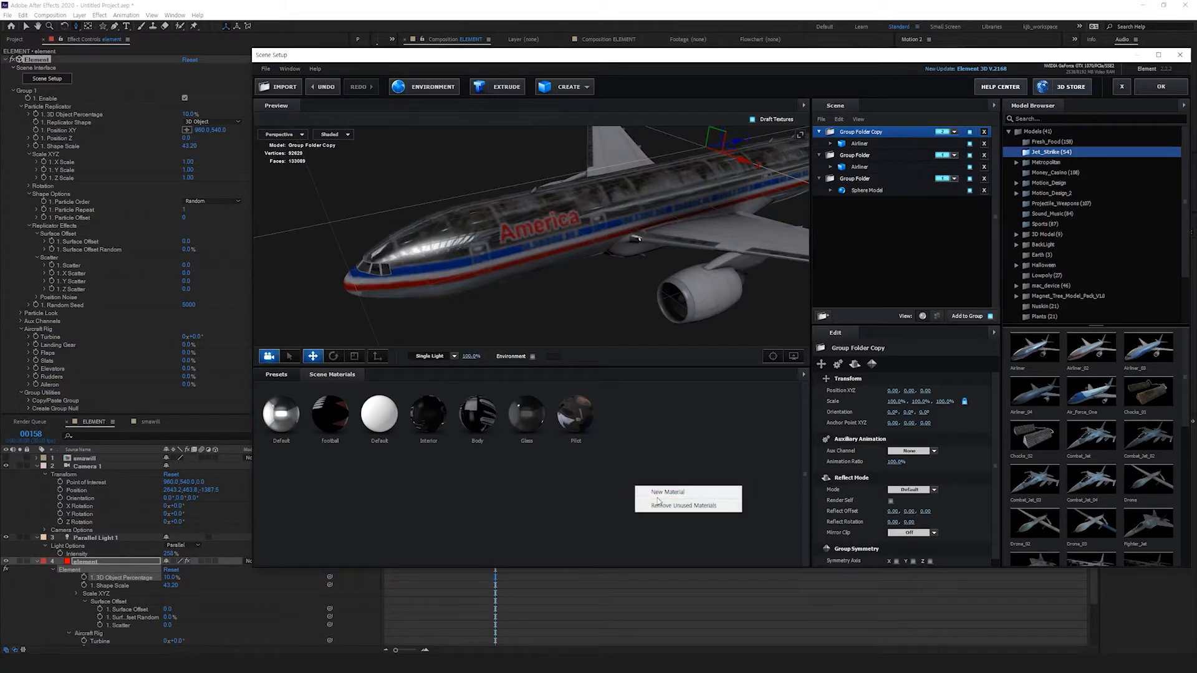
click(655, 490)
drag(635, 424, 864, 132)
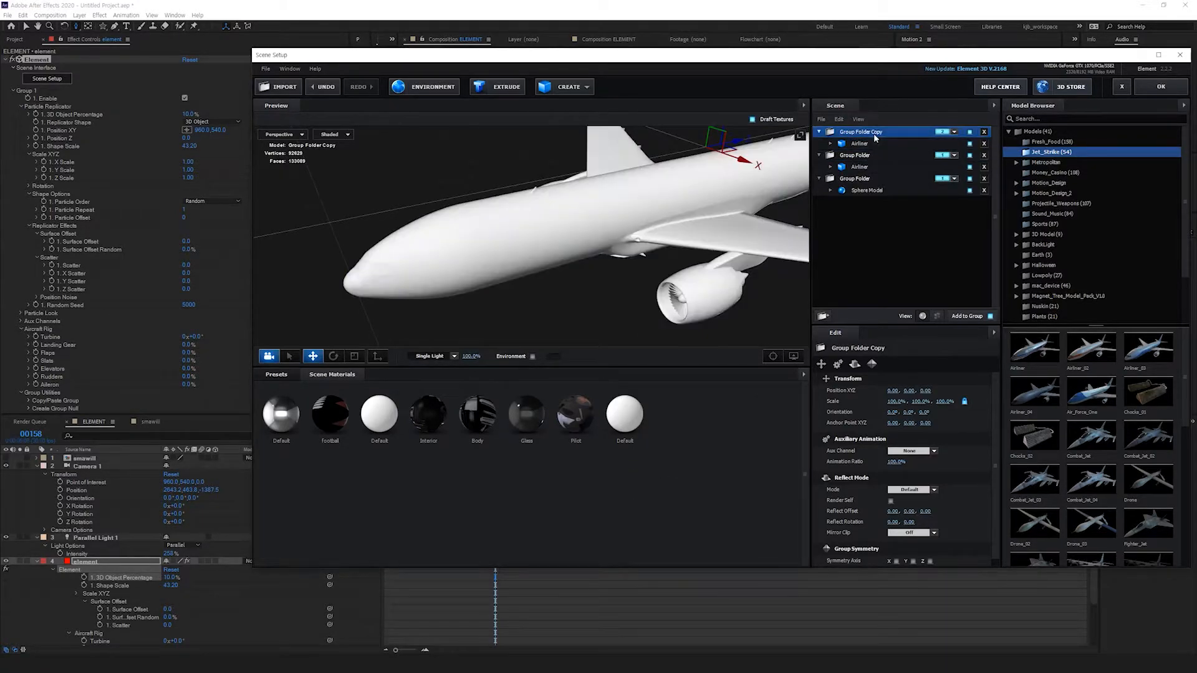
Step: Check the group assignments of the Airliner folder copy and the original Airliner folder
click(954, 131)
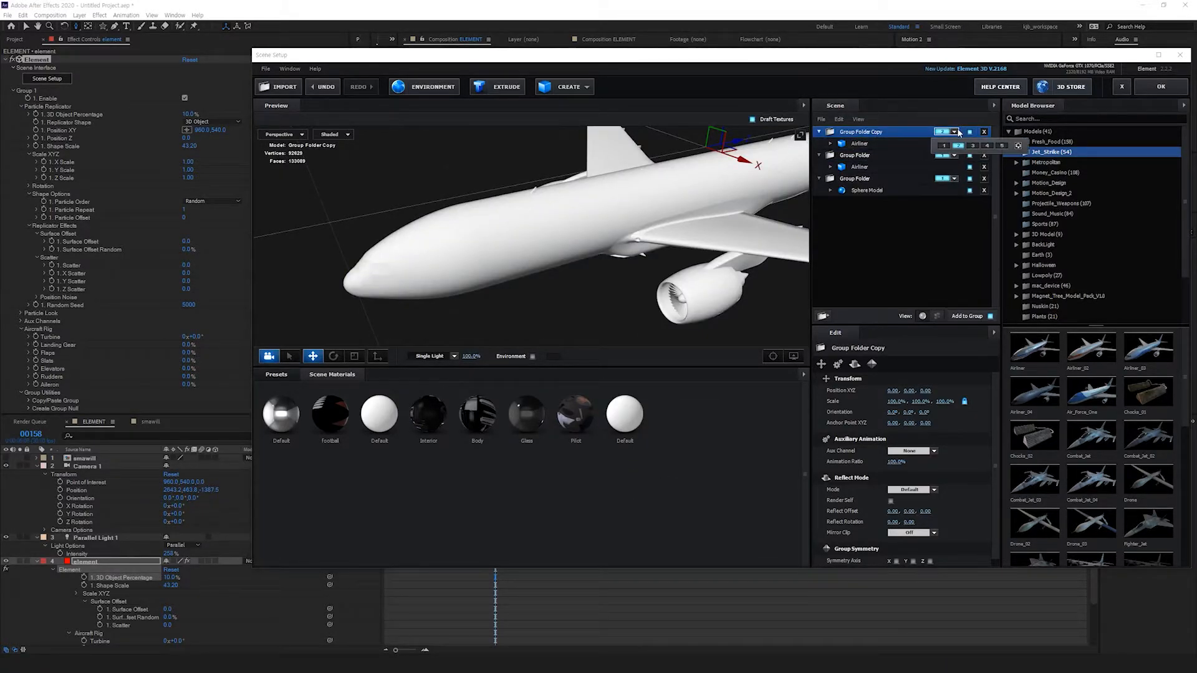
click(982, 196)
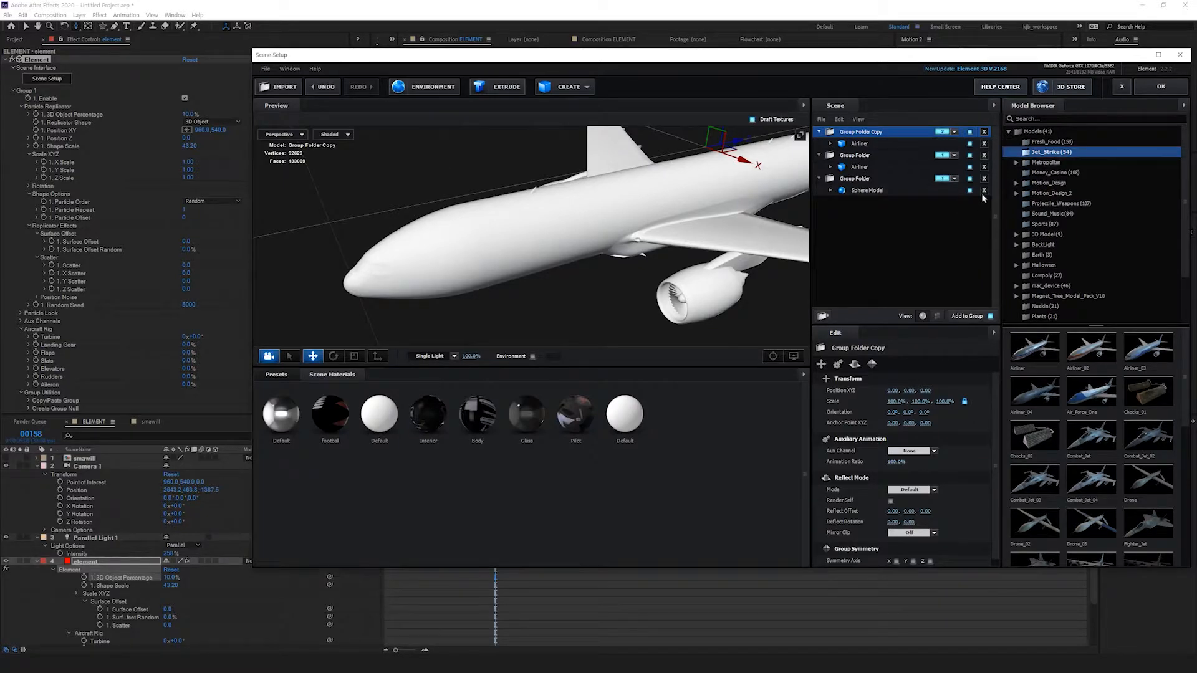
click(956, 155)
click(957, 133)
click(902, 135)
Step: Enable Wireframe in the duplicated Airliner's Default material, with Fill Mode set to Lines Only and a white line color
click(859, 145)
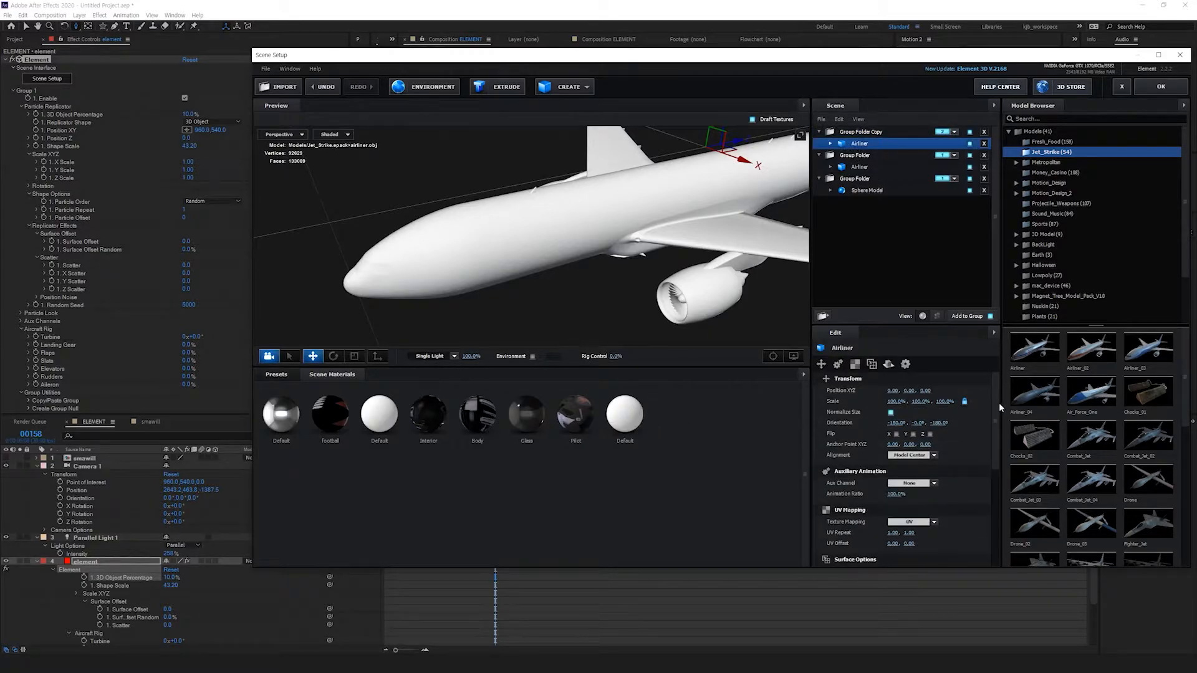
scroll(996, 424, down, 5)
click(831, 143)
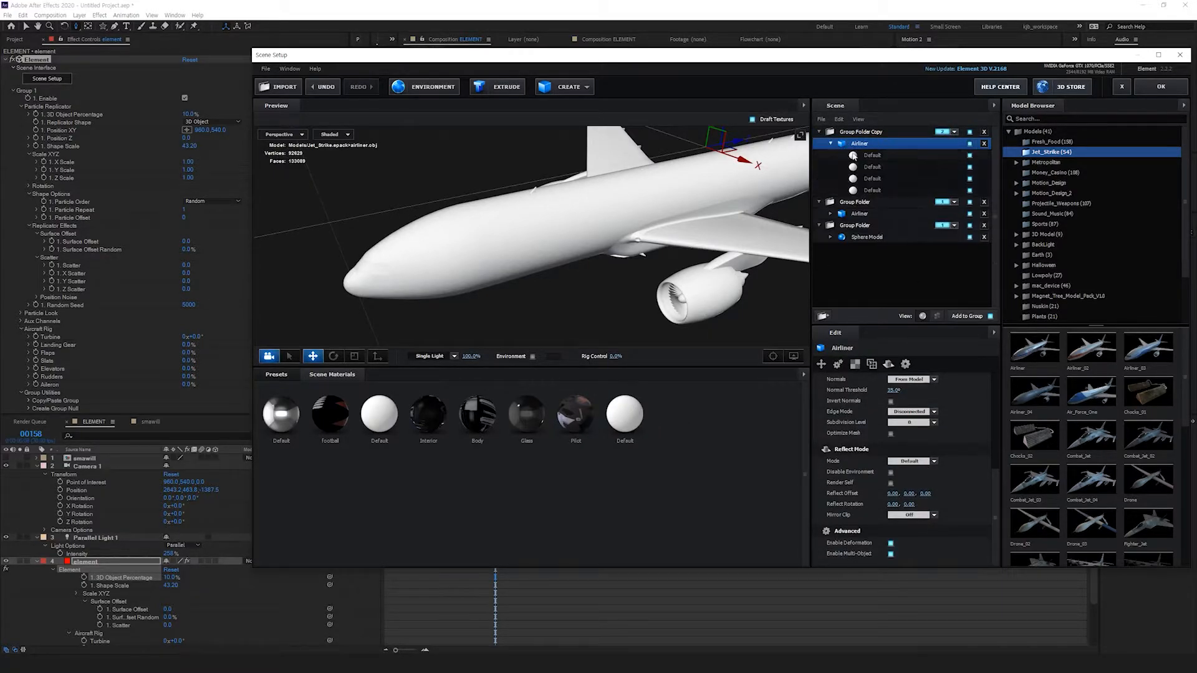
click(854, 156)
scroll(997, 395, down, 5)
scroll(904, 470, down, 8)
scroll(891, 495, up, 1)
click(891, 519)
click(910, 541)
click(922, 553)
scroll(943, 526, down, 2)
click(894, 497)
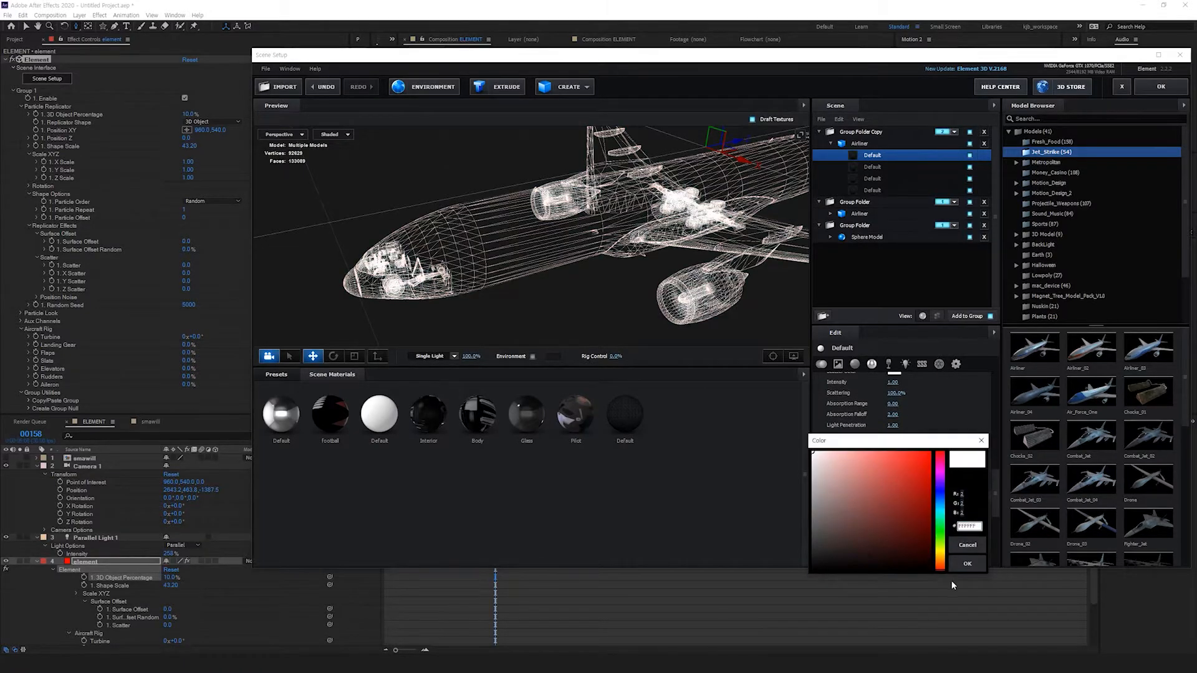
click(968, 564)
Step: Try a wireframe width of 0.5, set it to 0.8 and apply the scene to the composition
click(891, 464)
text(0.5)
key(Return)
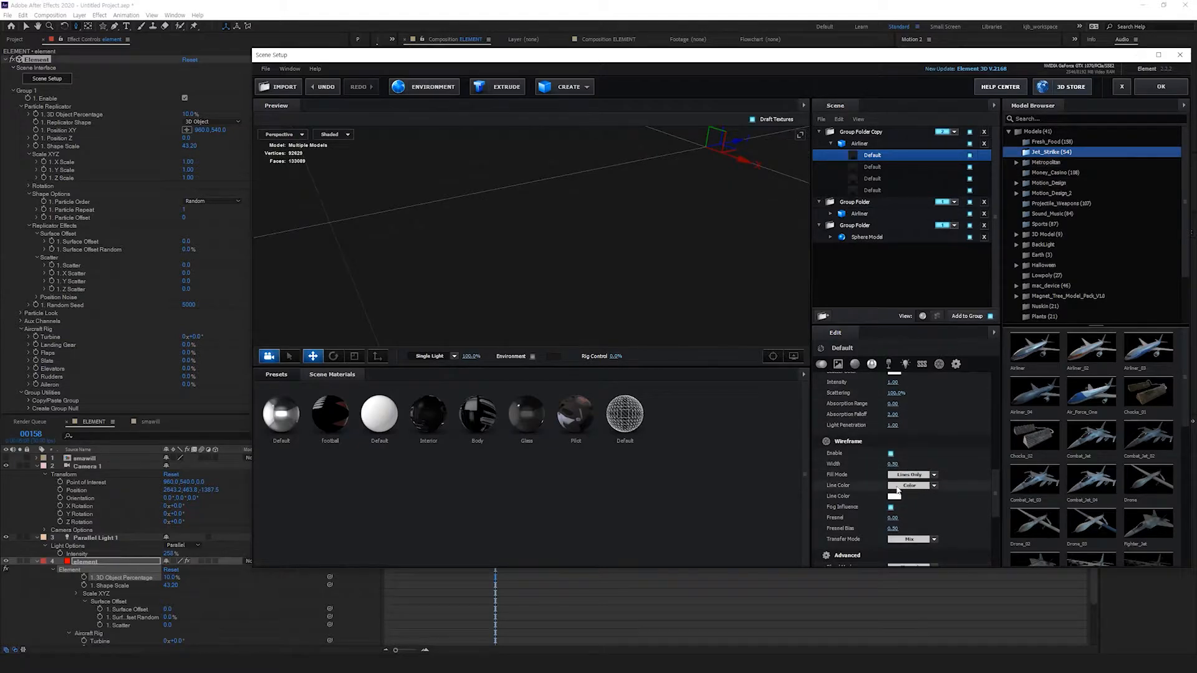
click(892, 464)
text(0.8)
key(Return)
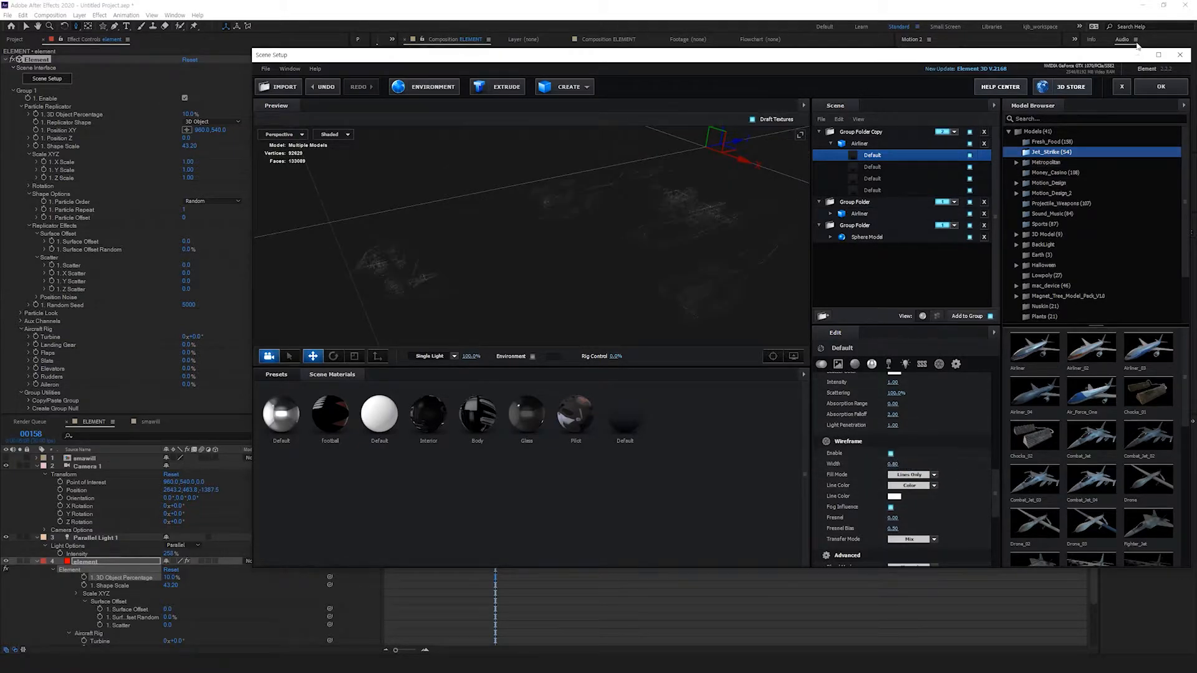
click(1174, 90)
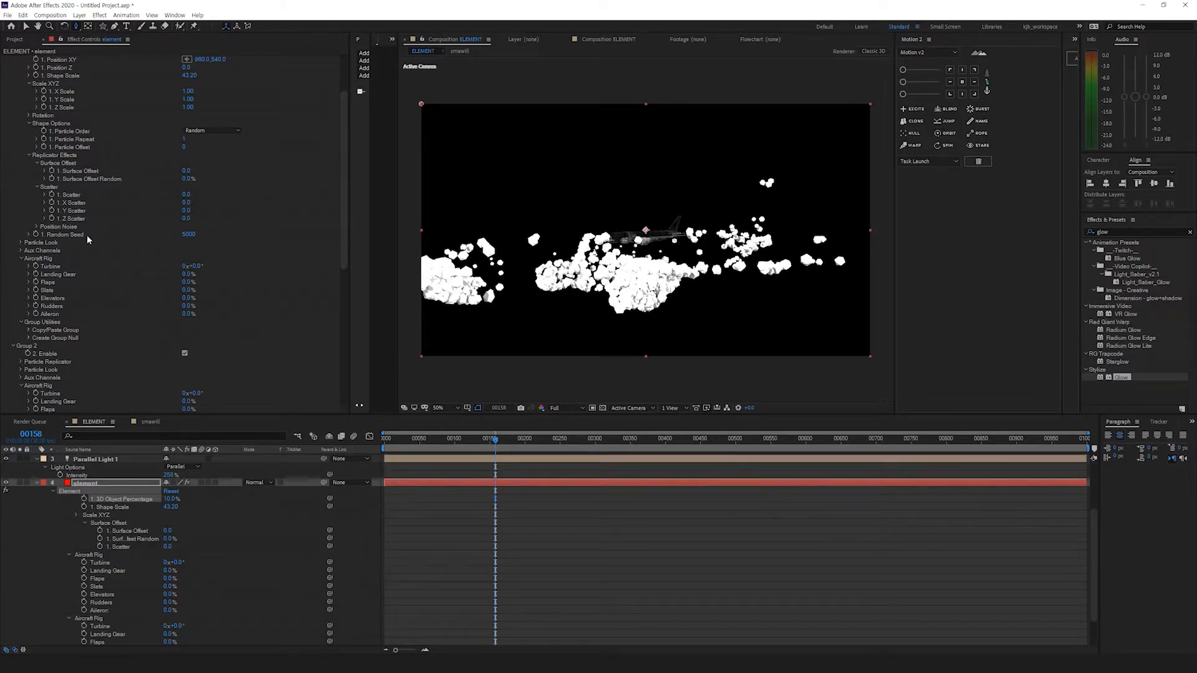
Step: Set Group 2's Particle Size to 42.20 under Particle Look
scroll(92, 235, up, 3)
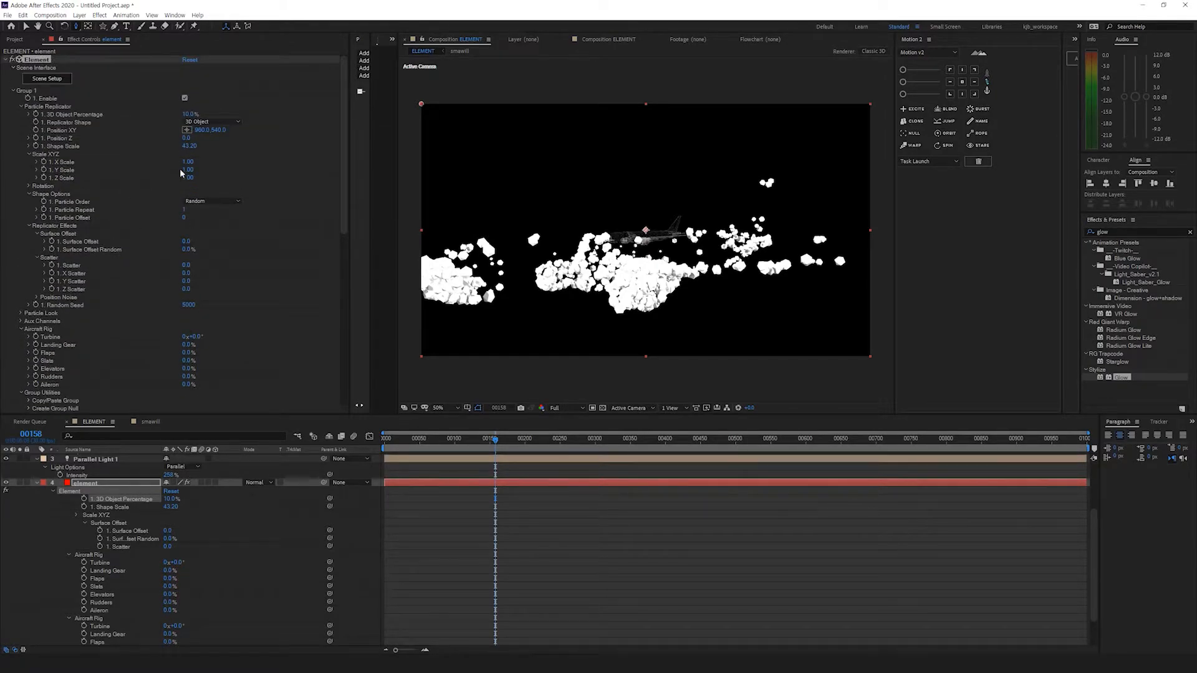
scroll(197, 212, down, 5)
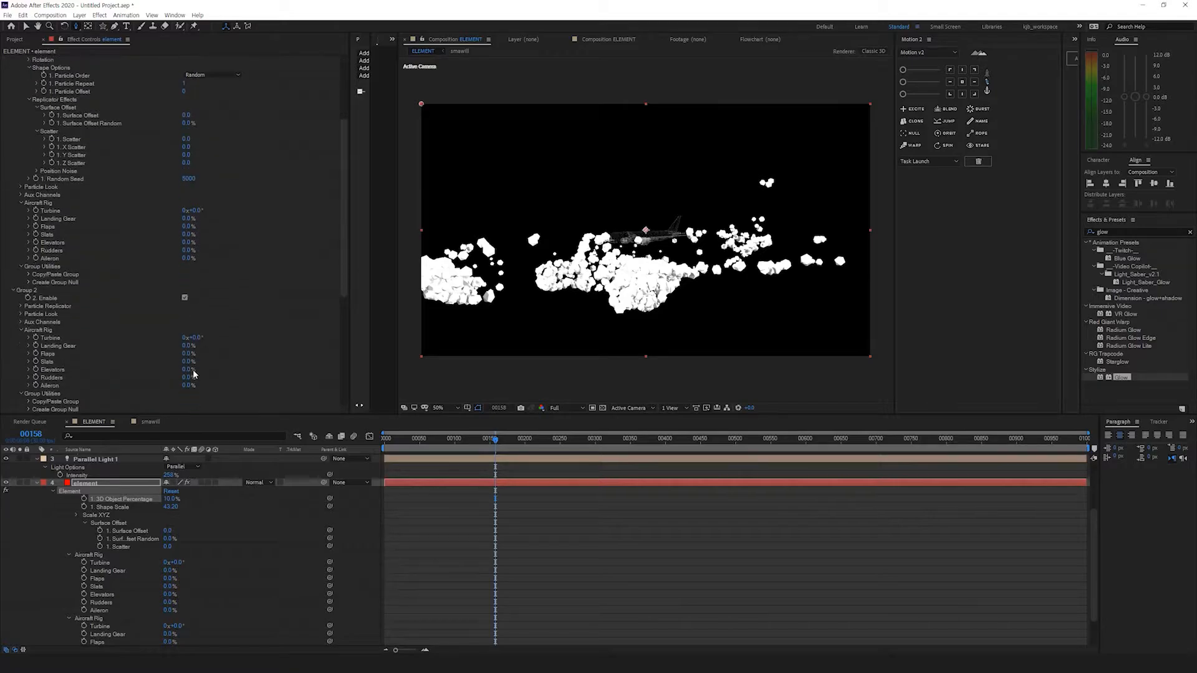
click(20, 306)
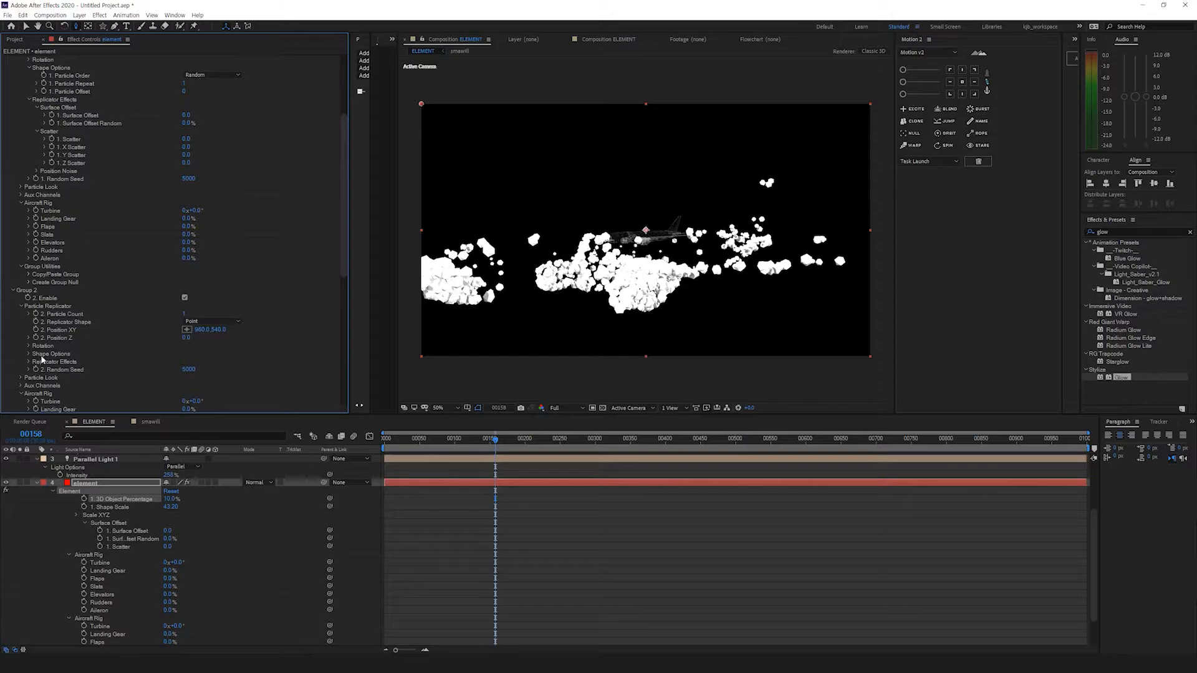
click(28, 354)
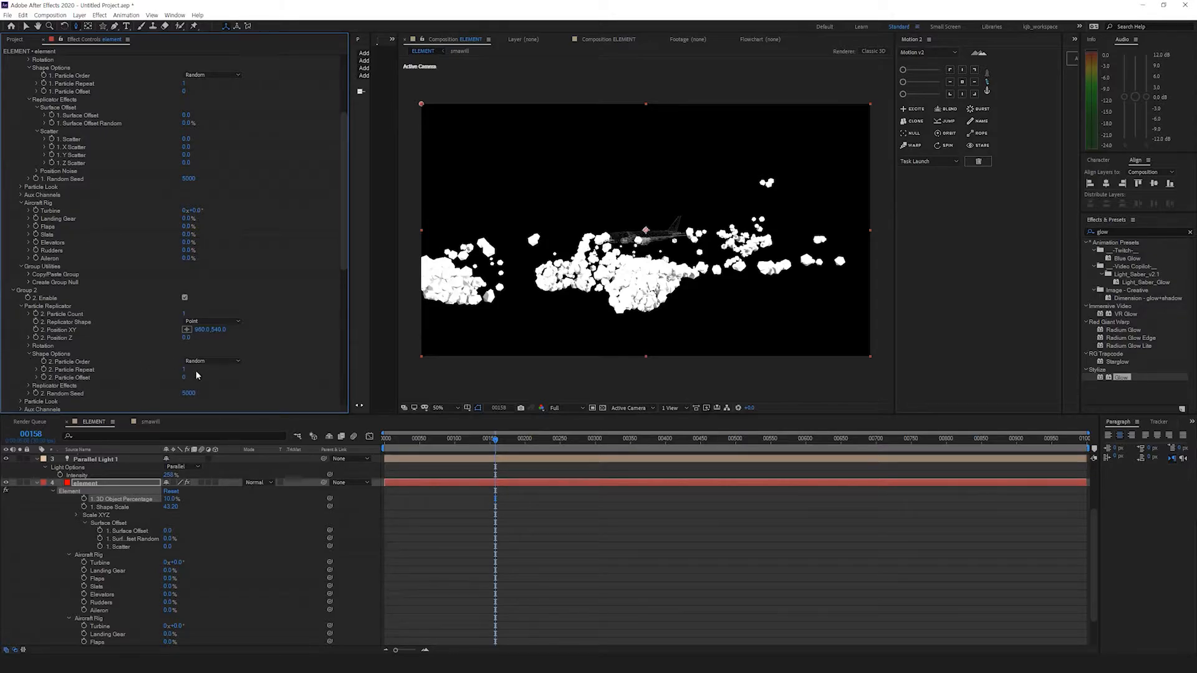
click(28, 354)
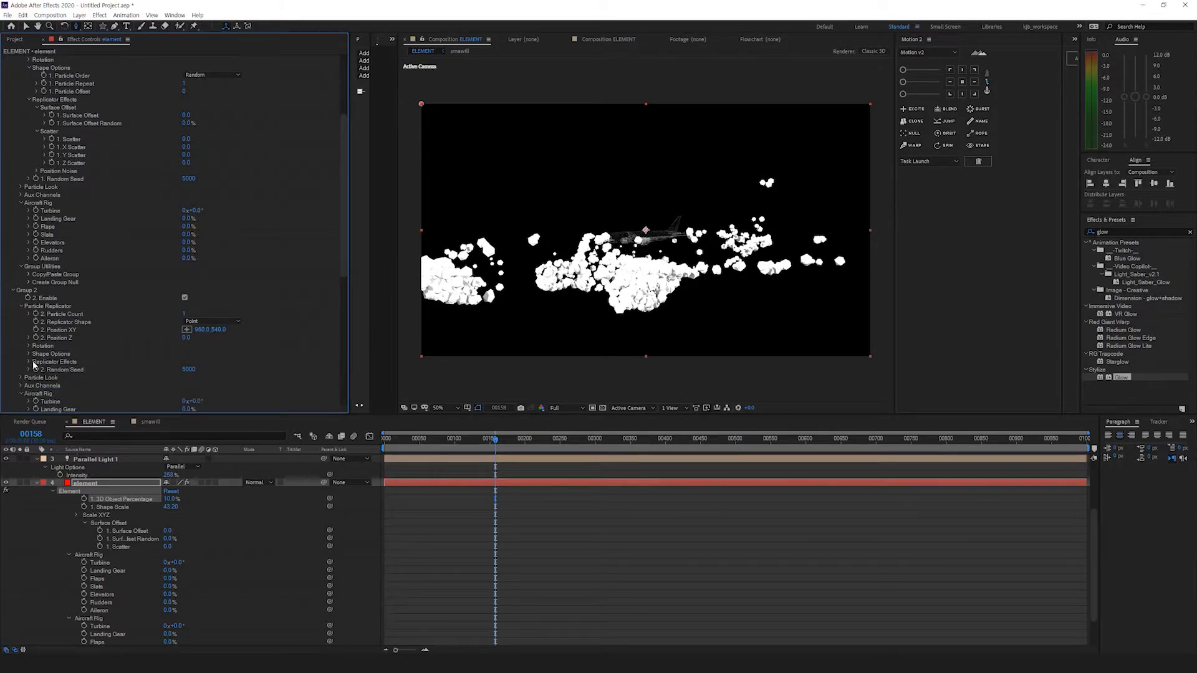
click(20, 378)
scroll(228, 385, down, 2)
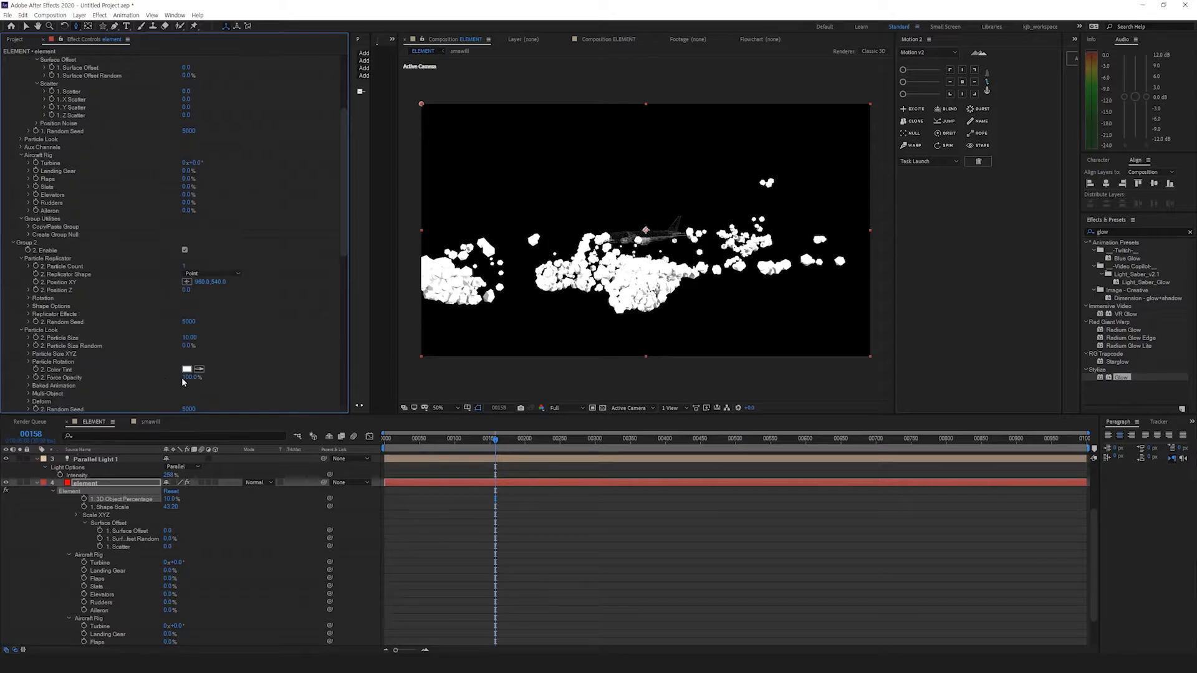
drag(189, 338, 305, 327)
drag(320, 326, 330, 323)
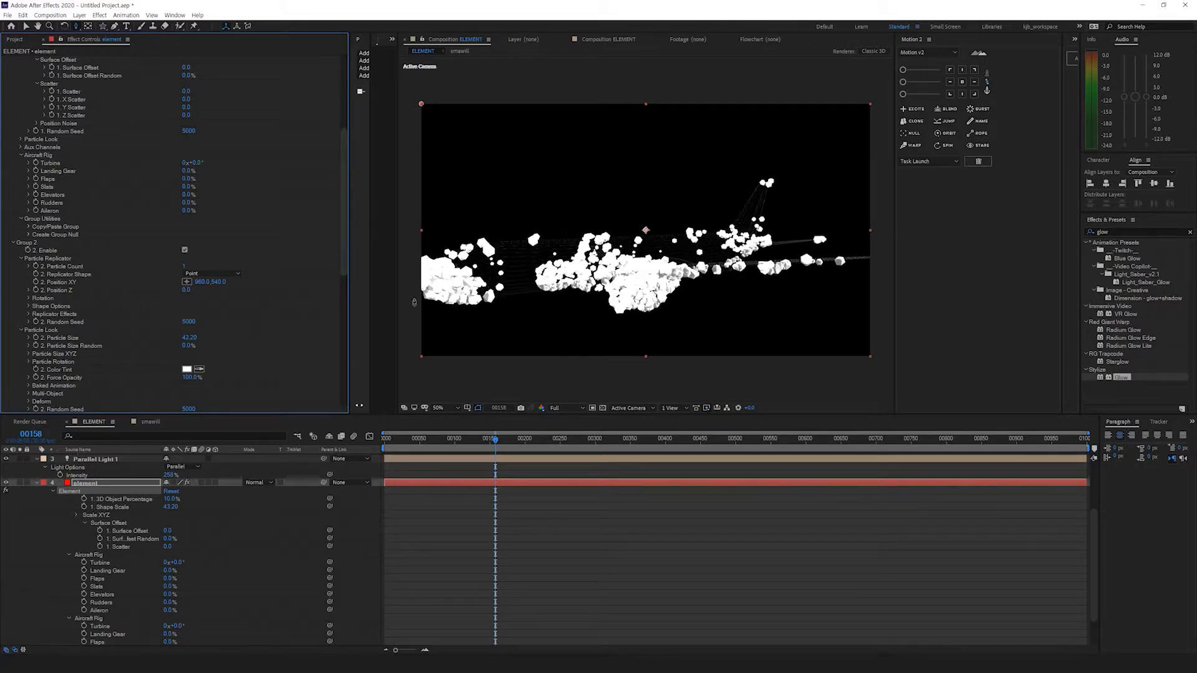
Step: Reopen Scene Setup, set the material's wireframe width to 1 and apply the scene
scroll(342, 223, up, 4)
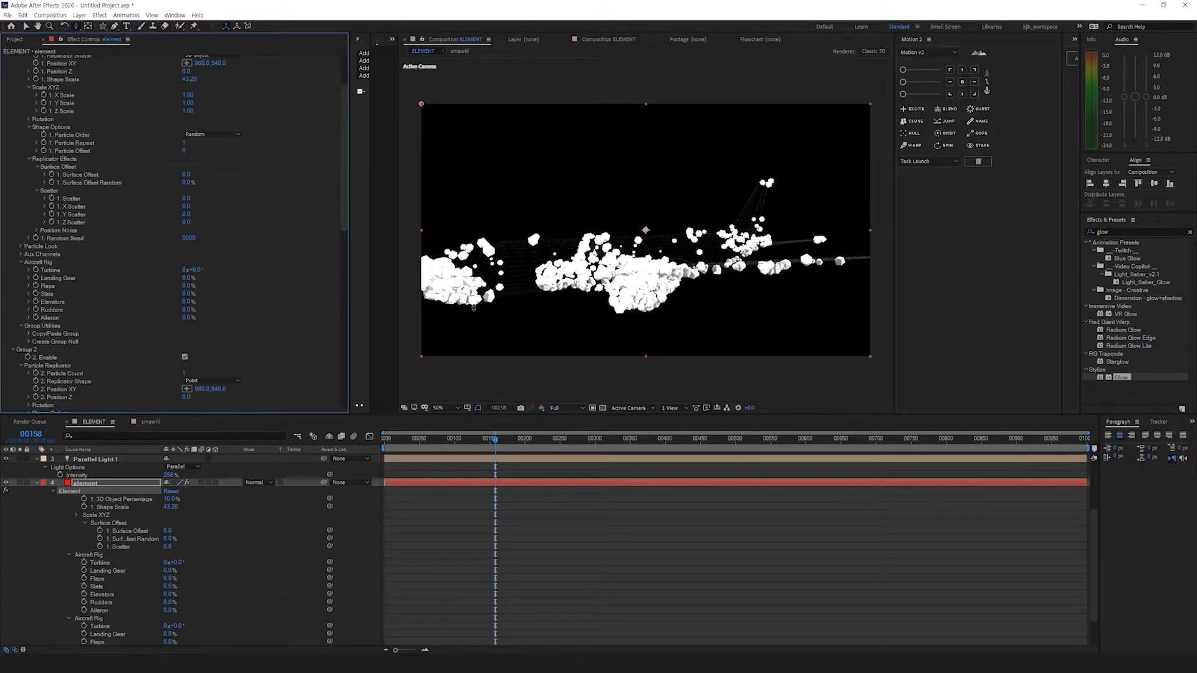
scroll(348, 219, up, 3)
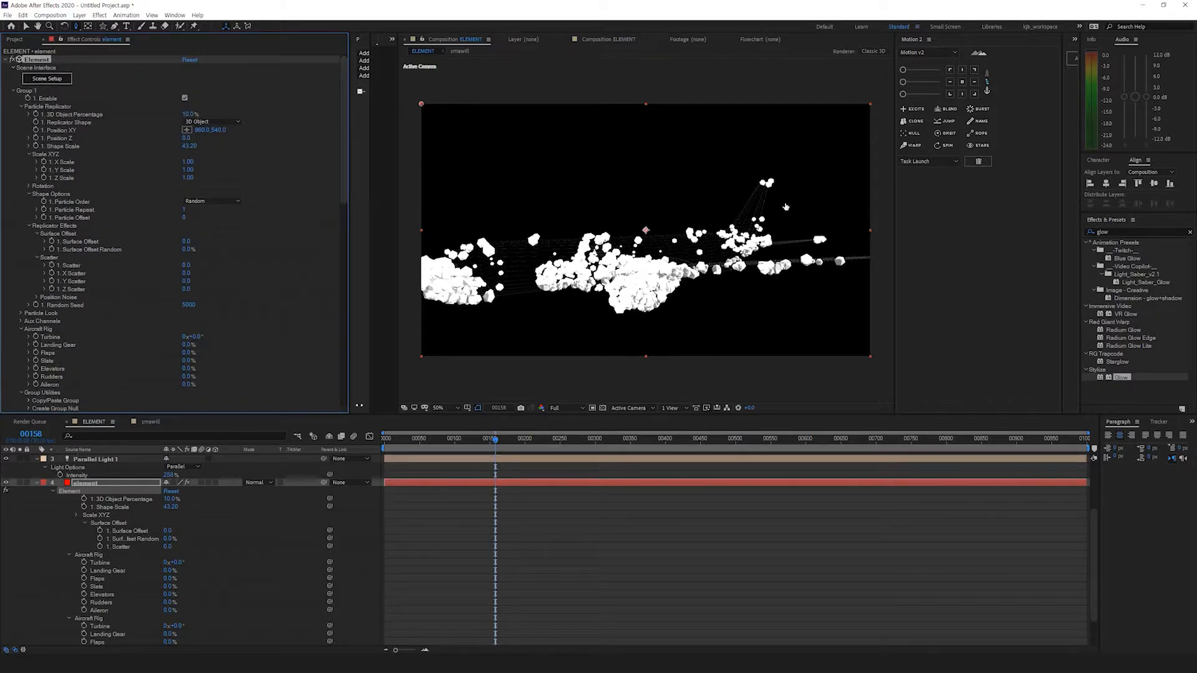
click(47, 79)
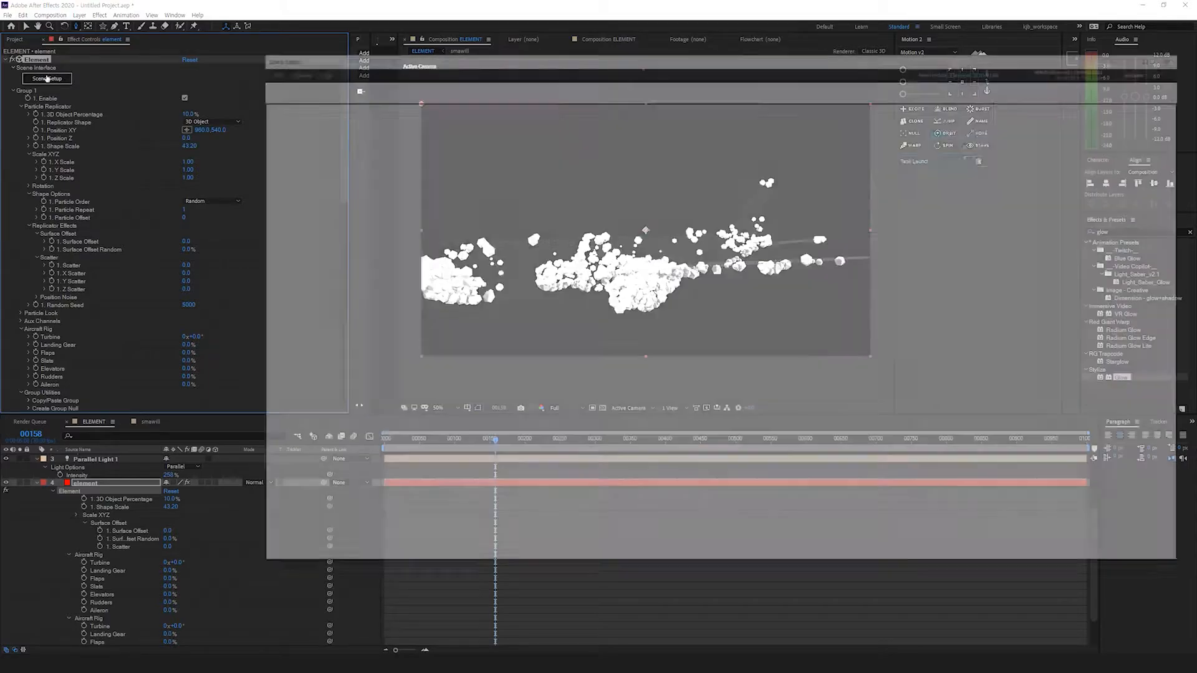
click(893, 464)
text(1)
key(Return)
click(1161, 87)
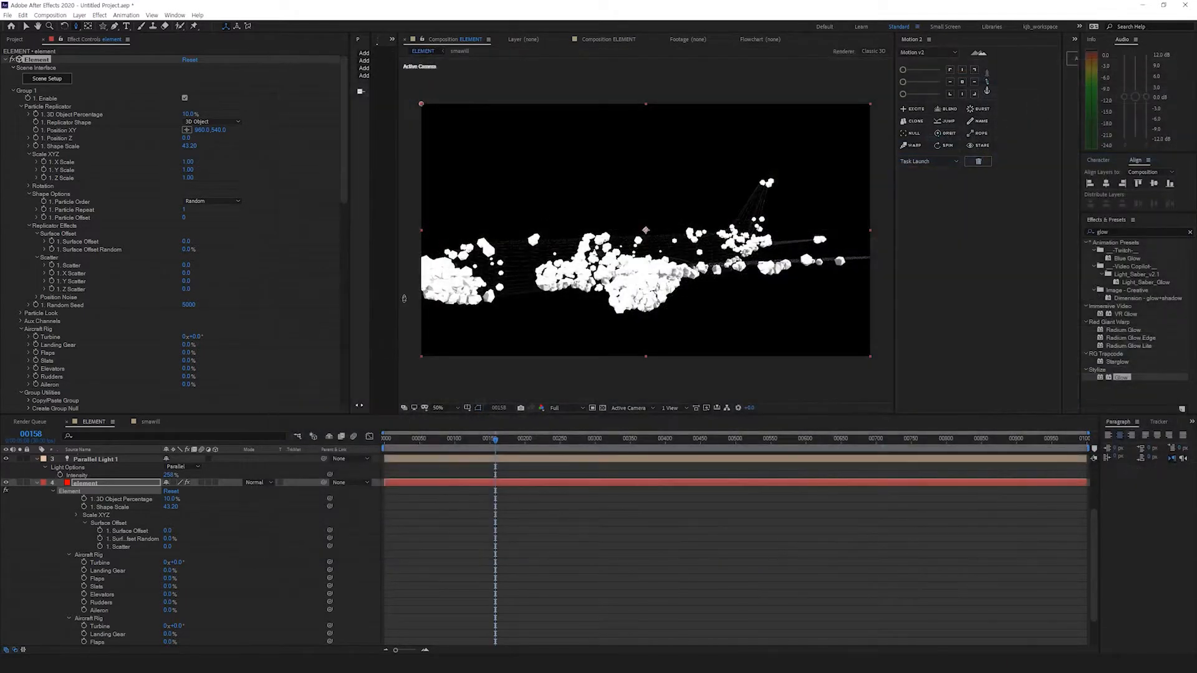
Step: Orbit the camera around the airliner and set Group 1's 3D Object Percentage to 100%
key(c)
key(c)
drag(591, 283, 671, 269)
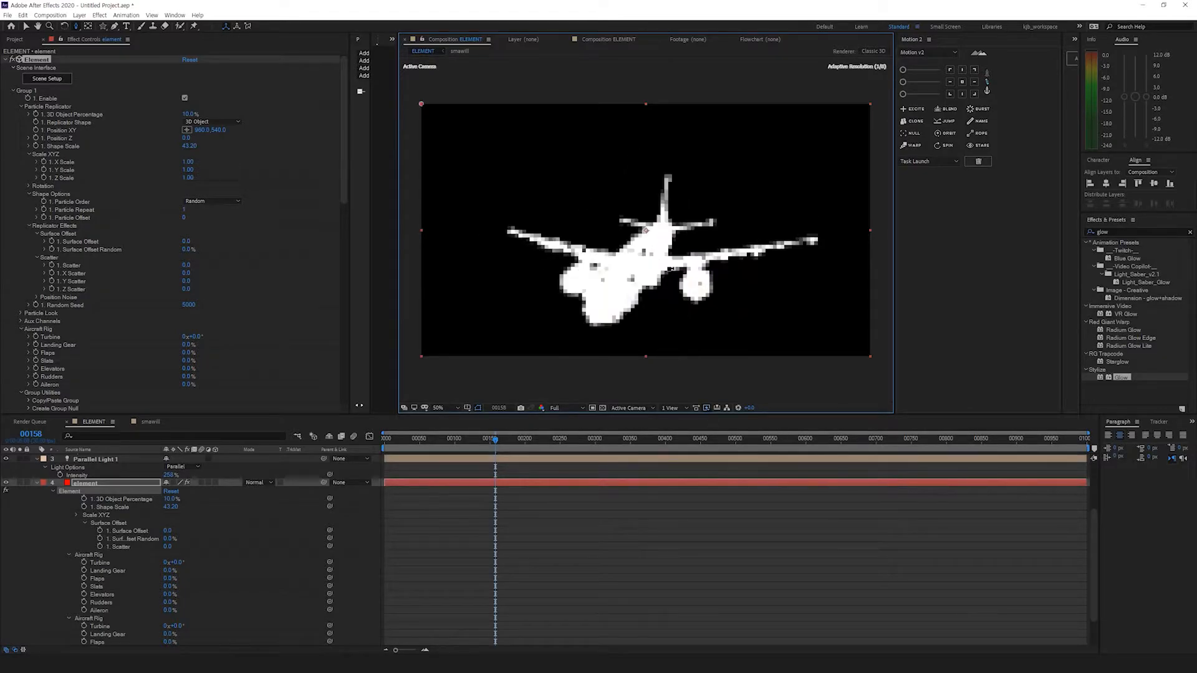
click(342, 189)
drag(187, 115, 311, 110)
click(663, 275)
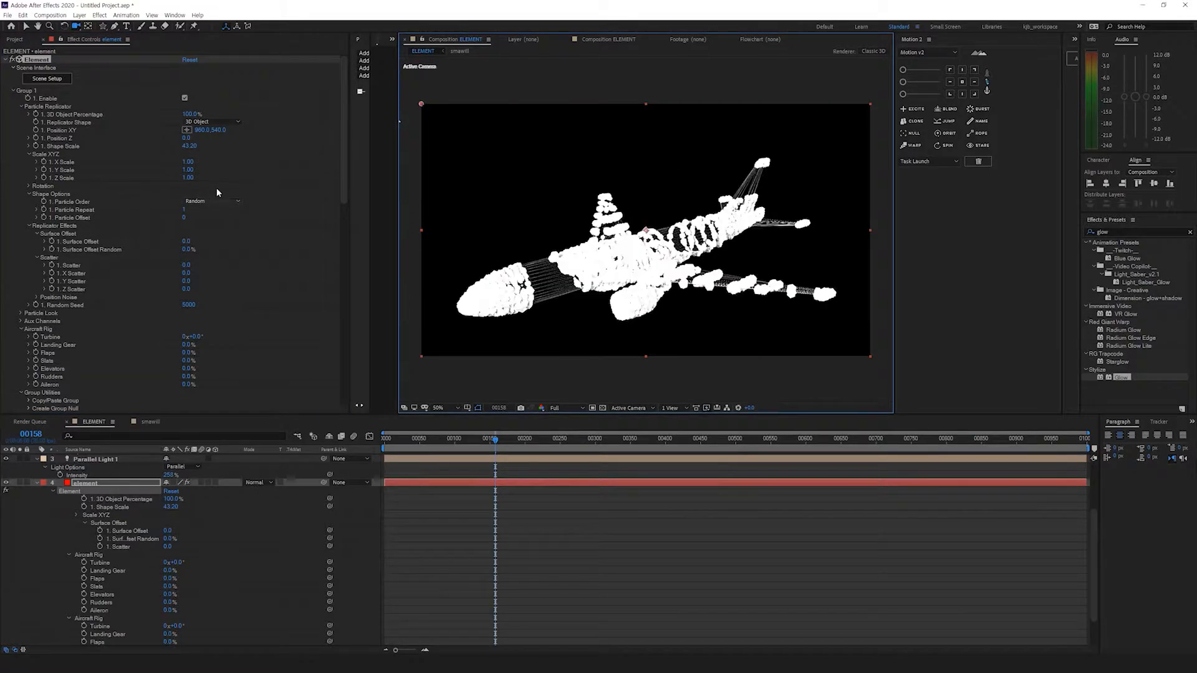
Step: Set Group 1's Particle Size to 1.00 under Particle Look
drag(189, 146, 143, 147)
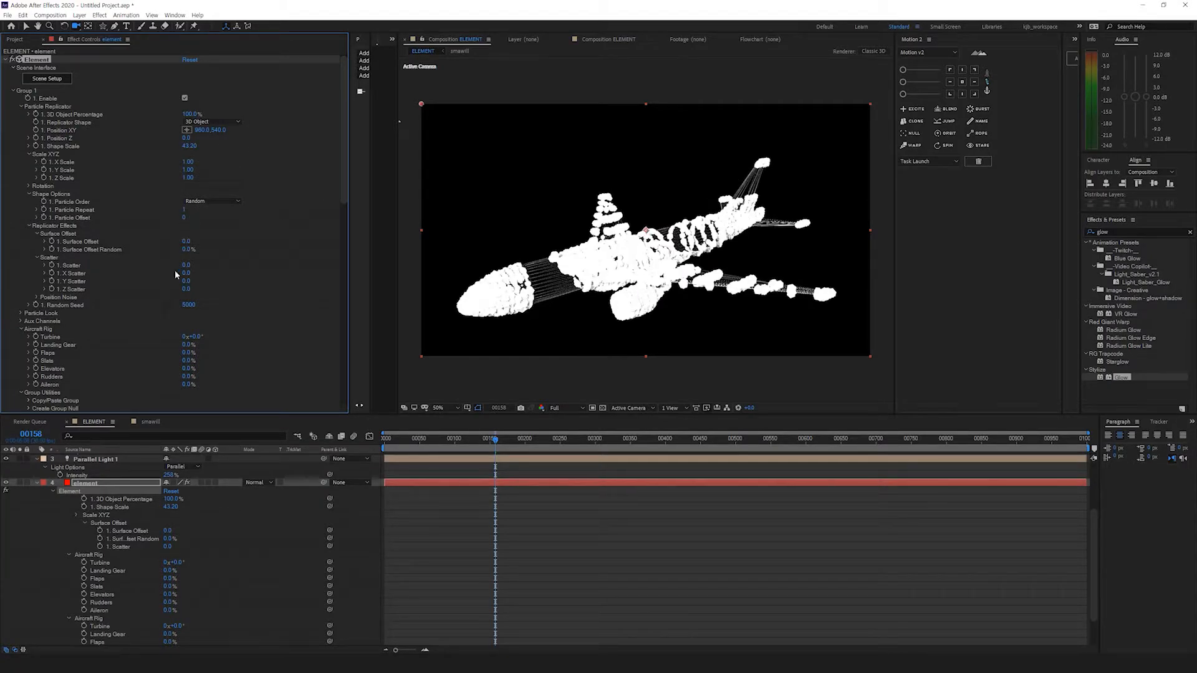
click(21, 313)
scroll(21, 310, down, 2)
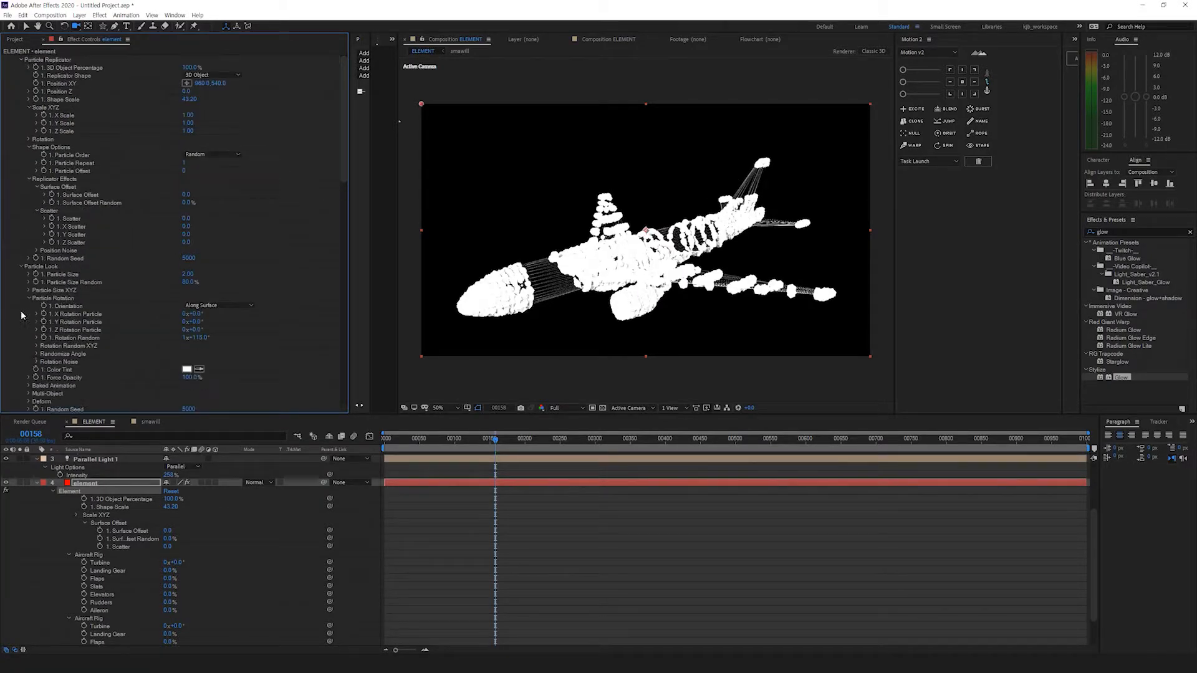
click(187, 275)
text(1)
key(Return)
Step: Inspect the particles up close and orbit the camera to face the airliner's nose from above
key(.)
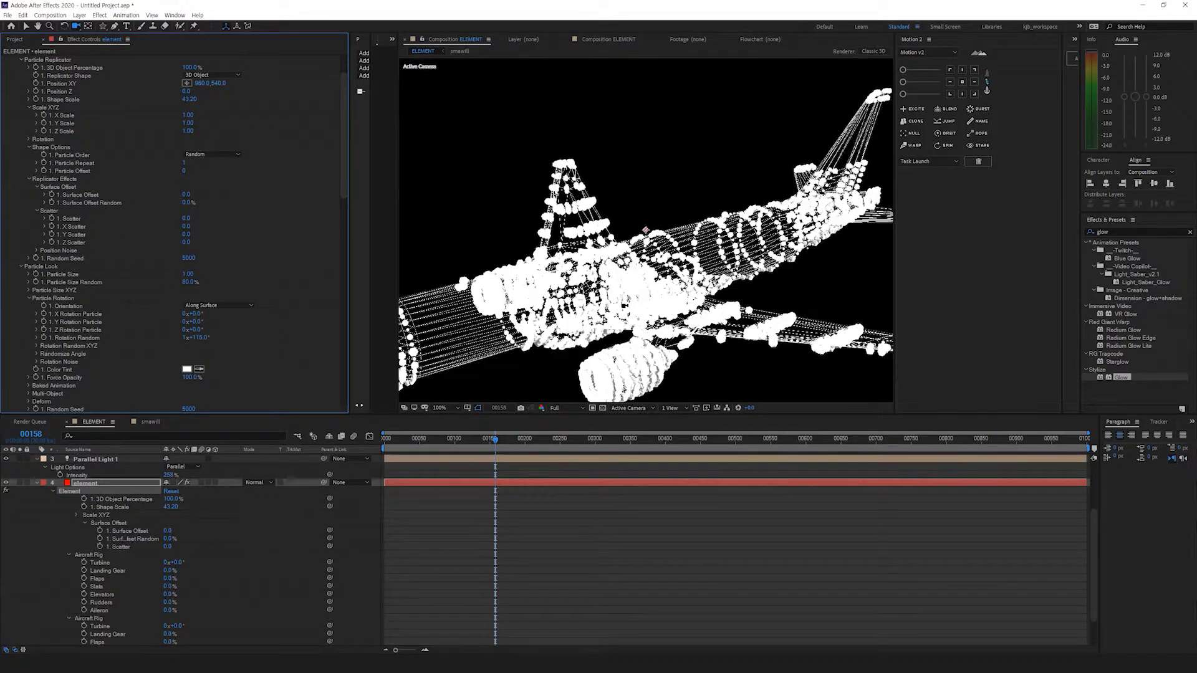
scroll(702, 349, down, 1)
drag(703, 314, 638, 350)
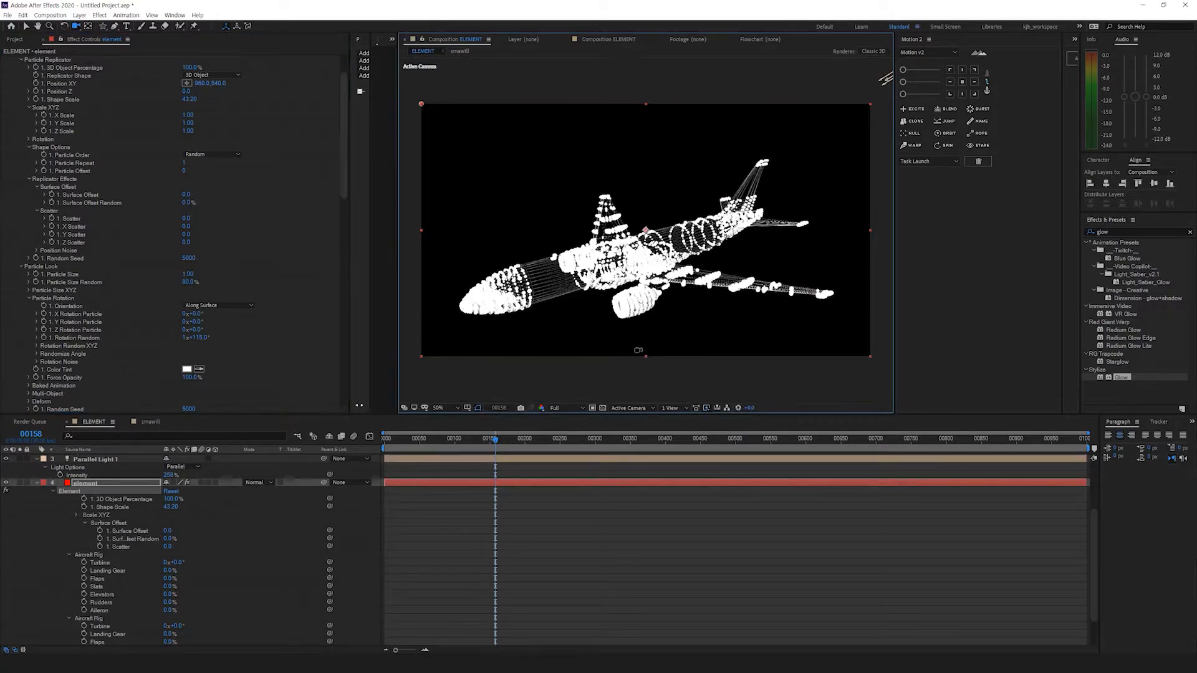
Step: Delete the Element effect from the element layer and apply a fresh Element effect to it
scroll(49, 270, up, 2)
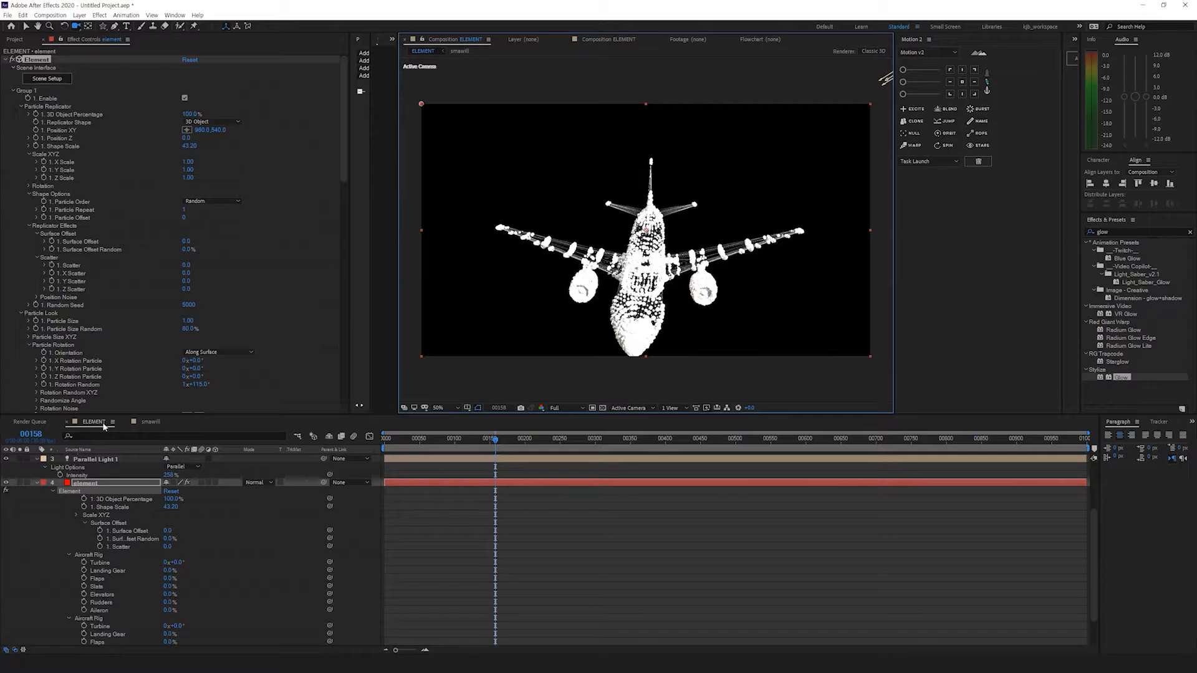
key(Delete)
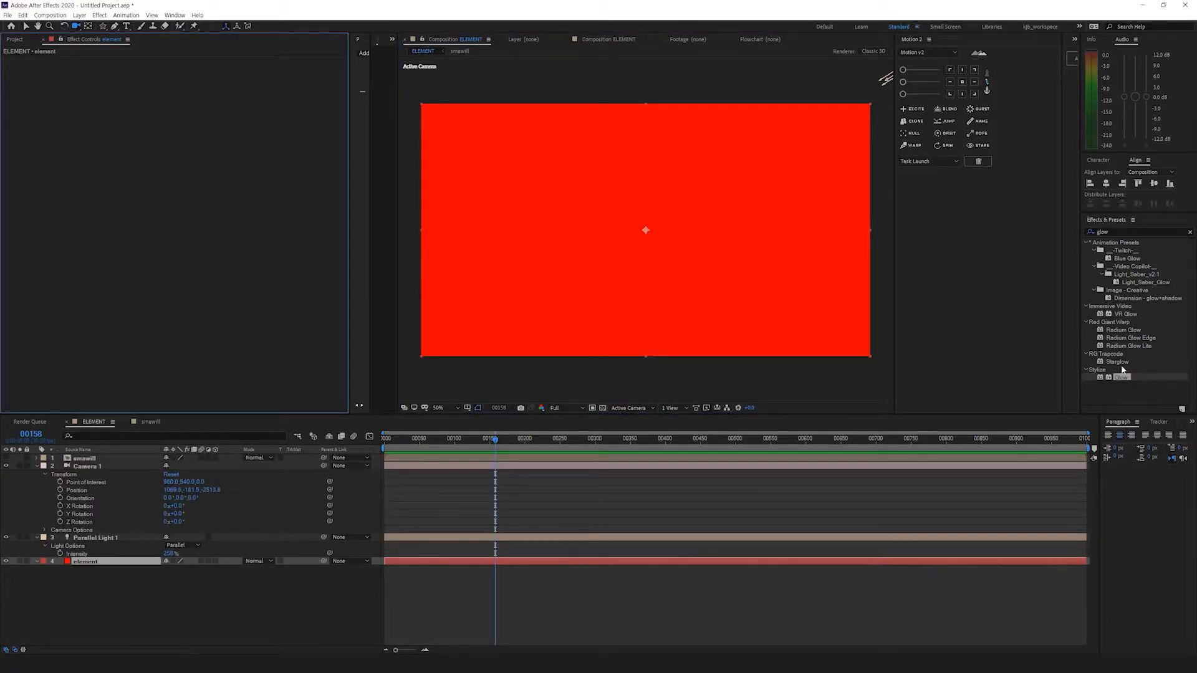
click(1118, 232)
text(element)
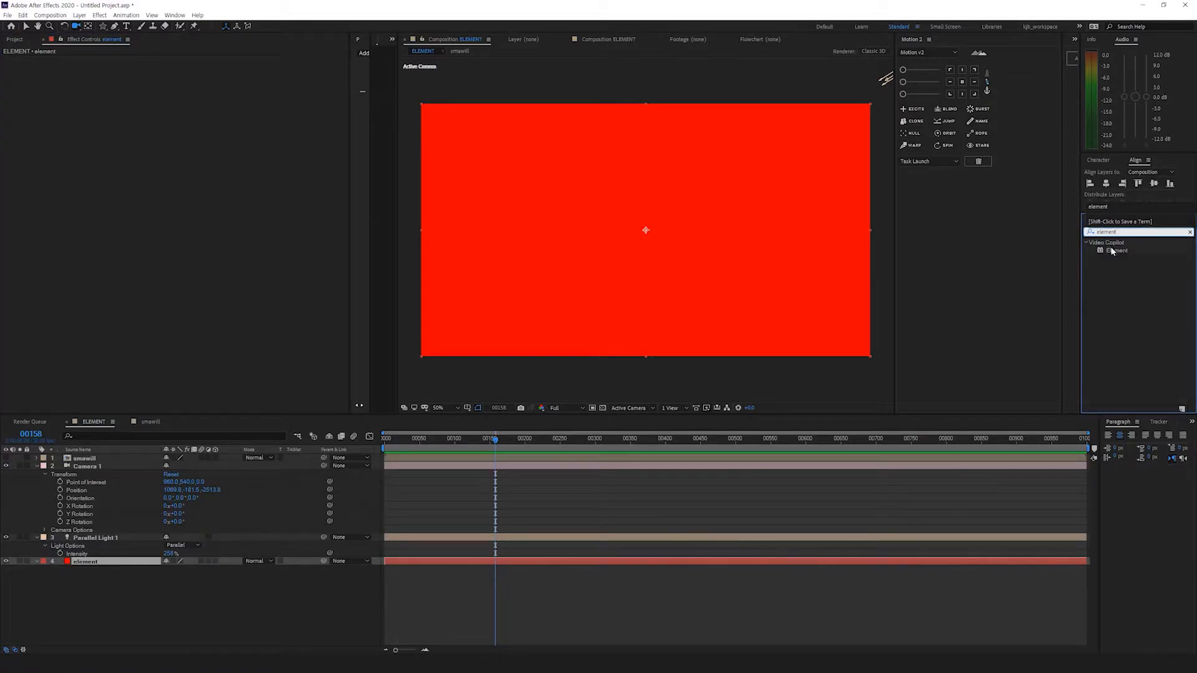
double_click(1114, 250)
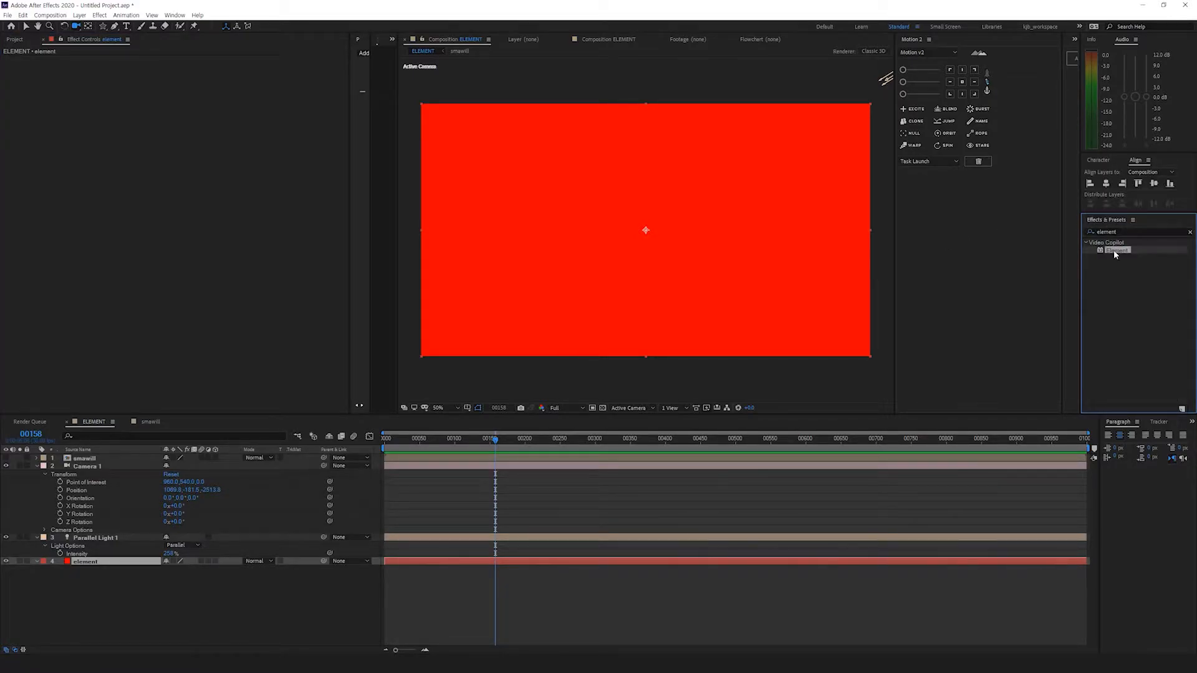
Step: Create a new text layer reading "smawill" in the ELEMENT composition
click(180, 601)
key(ctrl+t)
click(568, 221)
text(smawill)
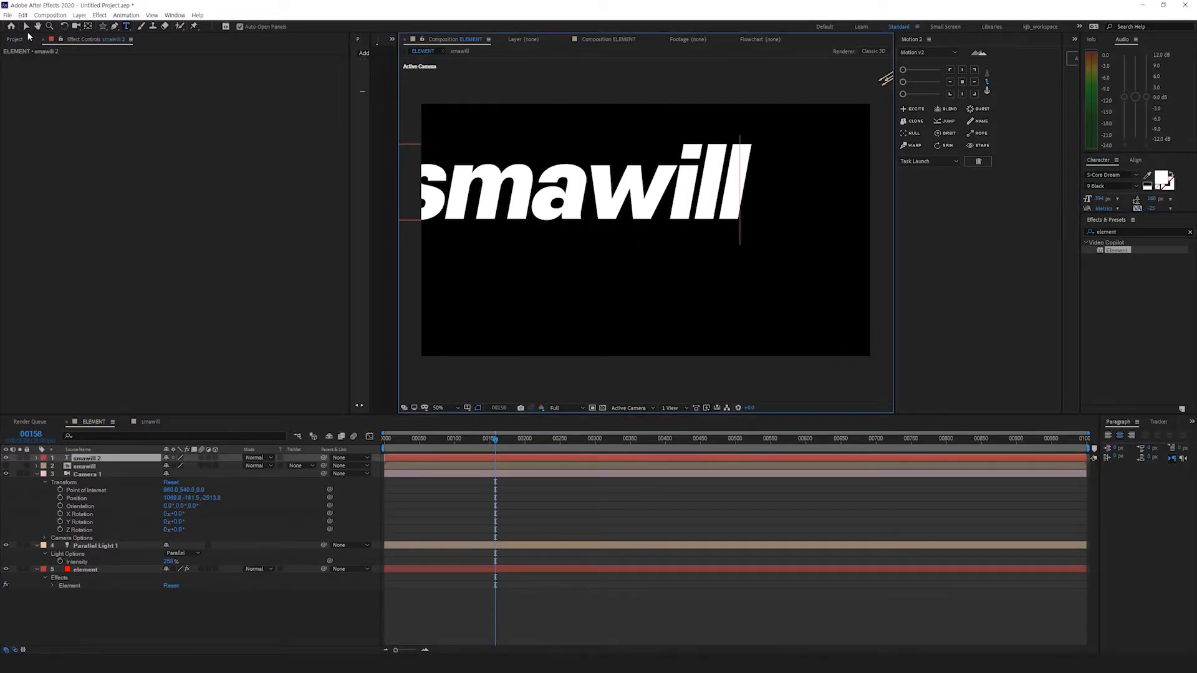
Step: Center the new text layer horizontally and vertically in the composition and center its anchor point
click(26, 26)
click(1135, 160)
click(1106, 184)
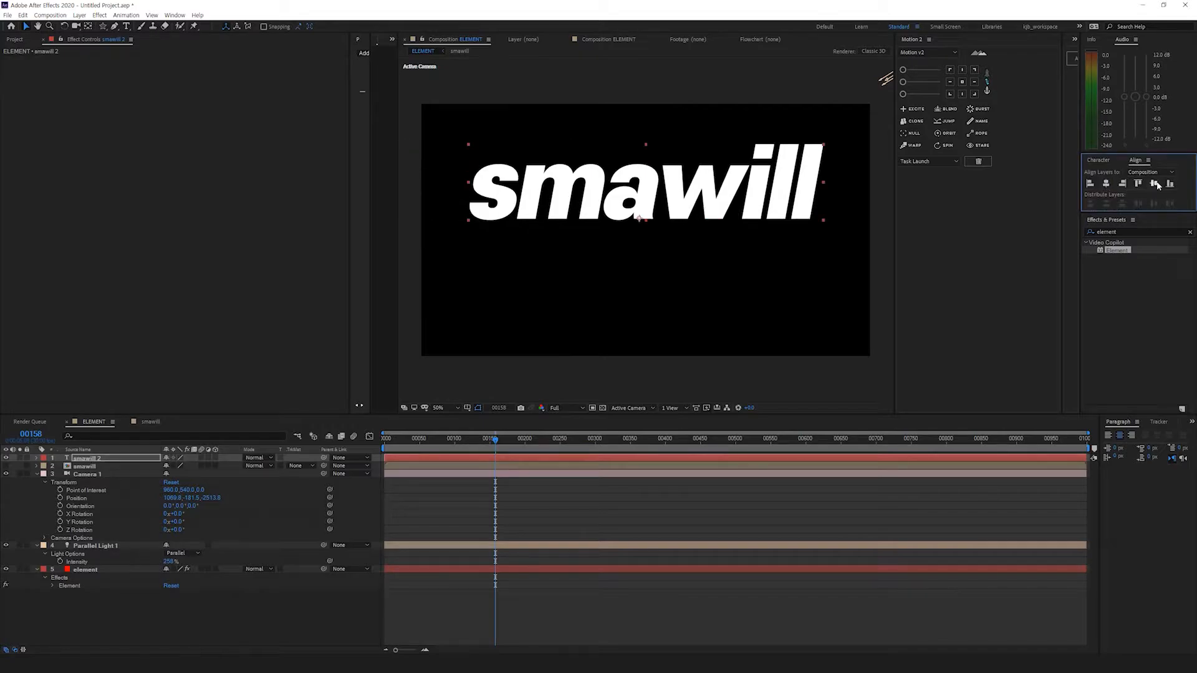
click(1155, 184)
click(962, 81)
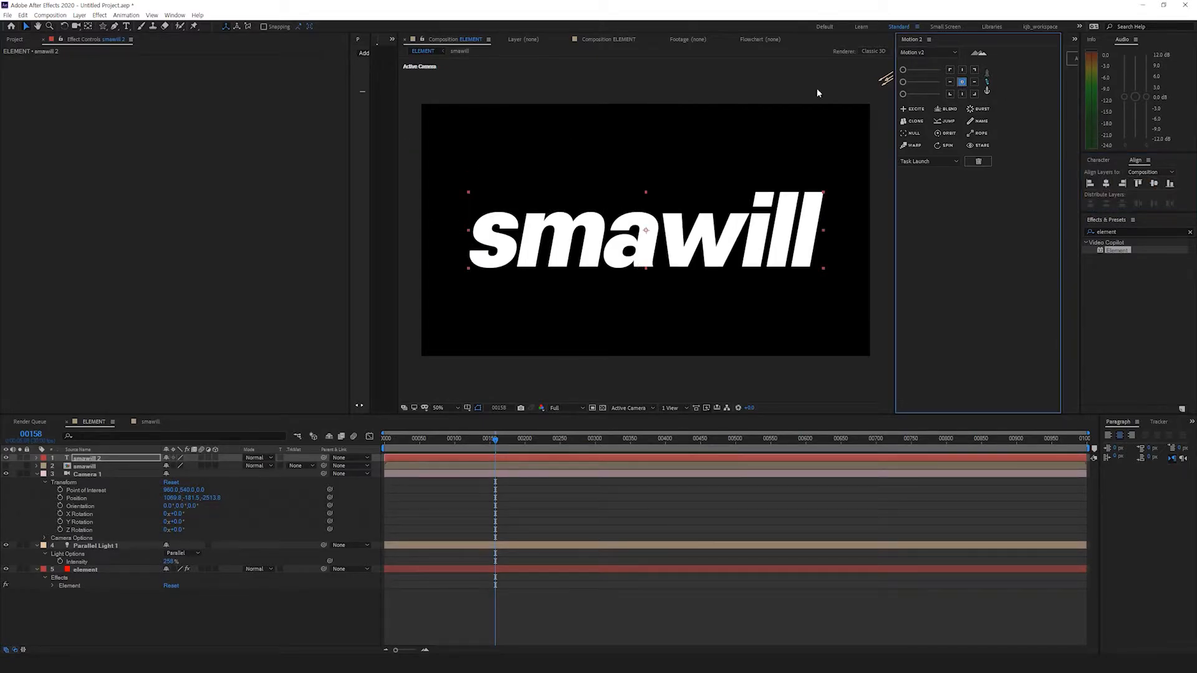
Step: Hide the new "smawill" text layer and assign it as Path Layer 1 in the Element effect's Custom Text and Masks
click(6, 459)
click(99, 570)
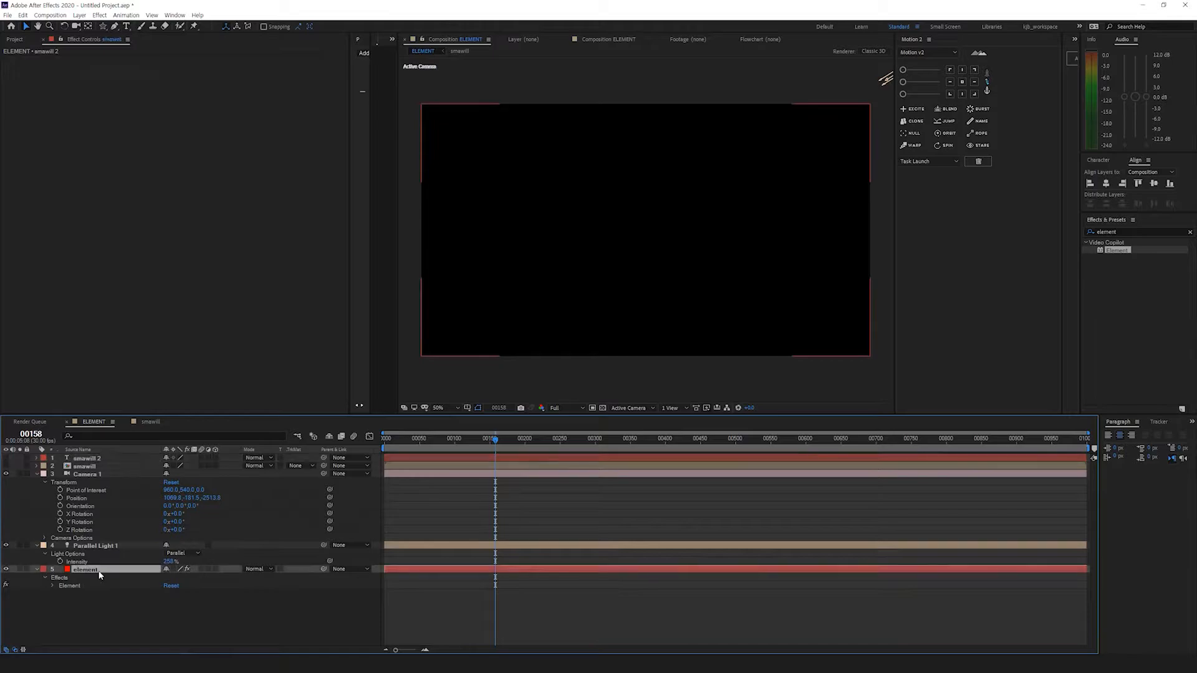
click(99, 597)
click(13, 146)
click(21, 155)
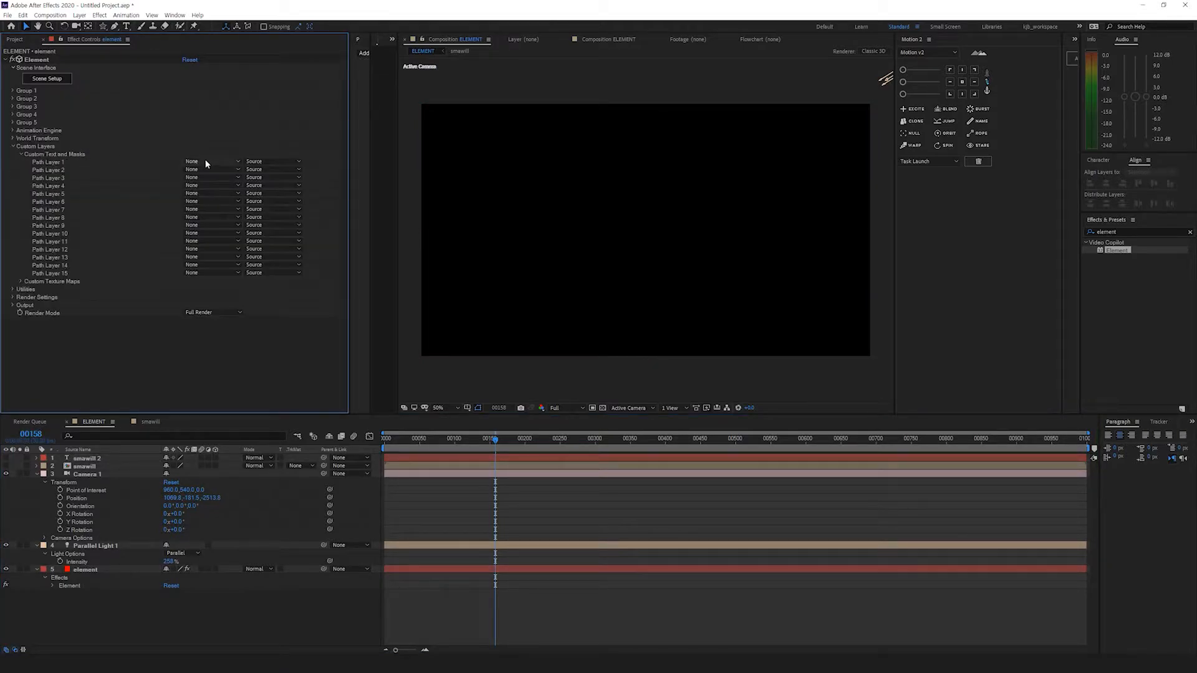
click(212, 161)
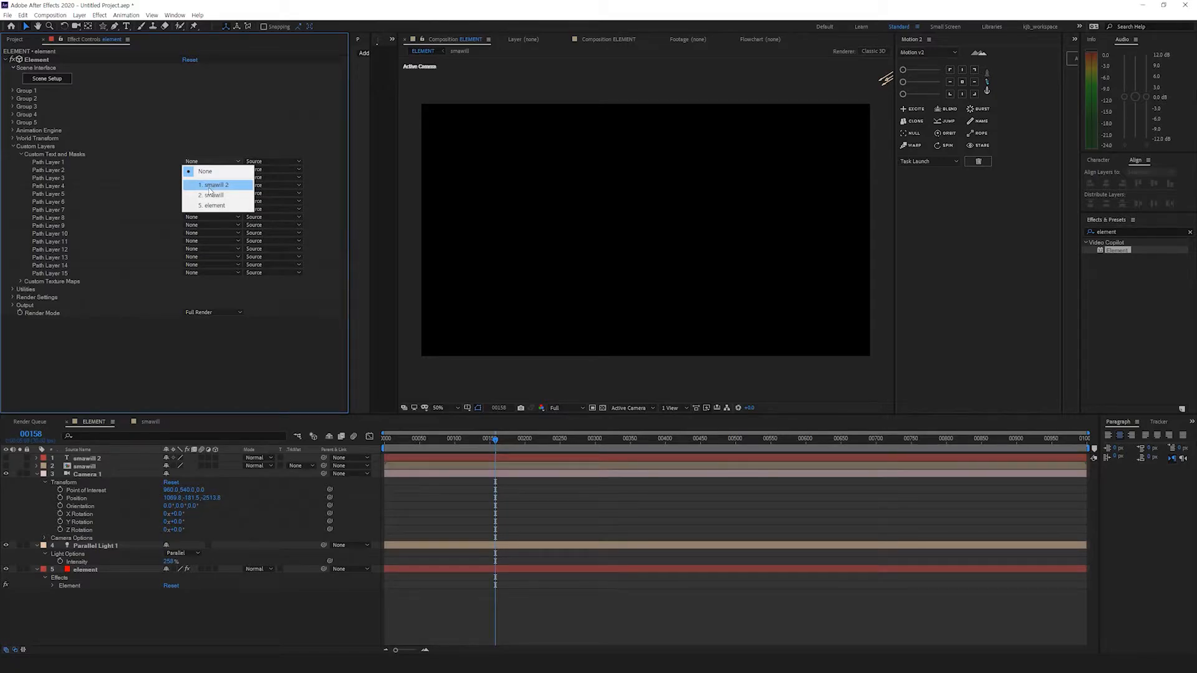
click(210, 187)
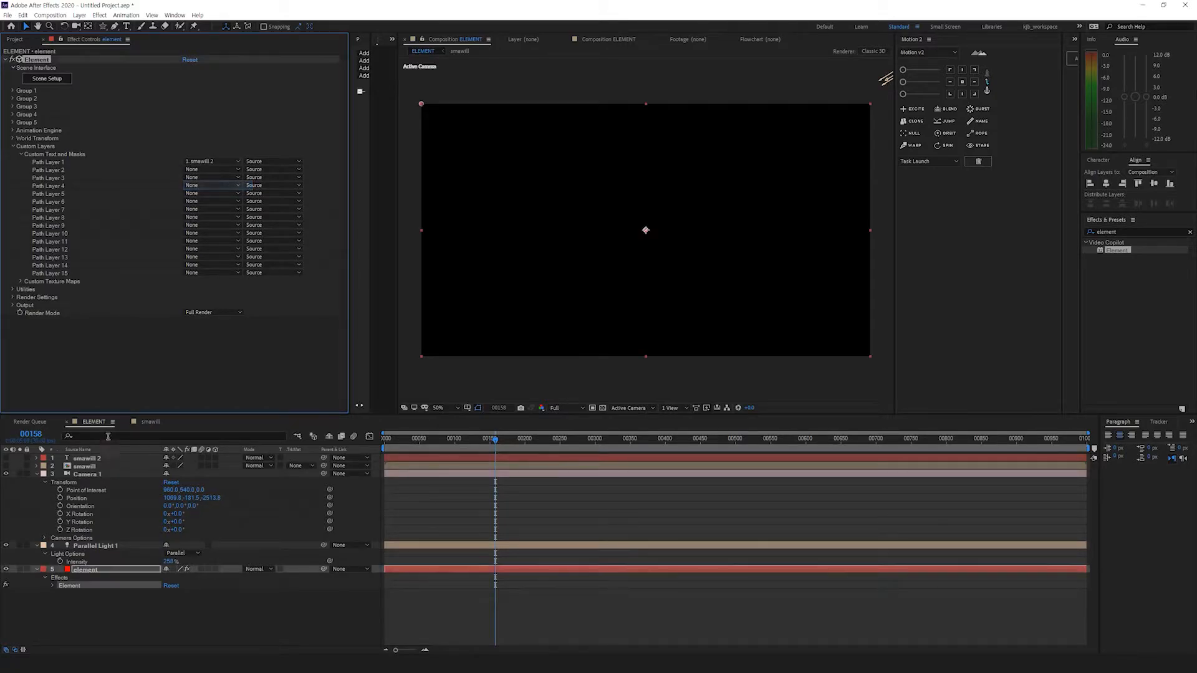
Step: Extrude the "smawill" text in Element's Scene Setup, using Custom Path 1 as the extrusion's path
click(85, 467)
click(93, 570)
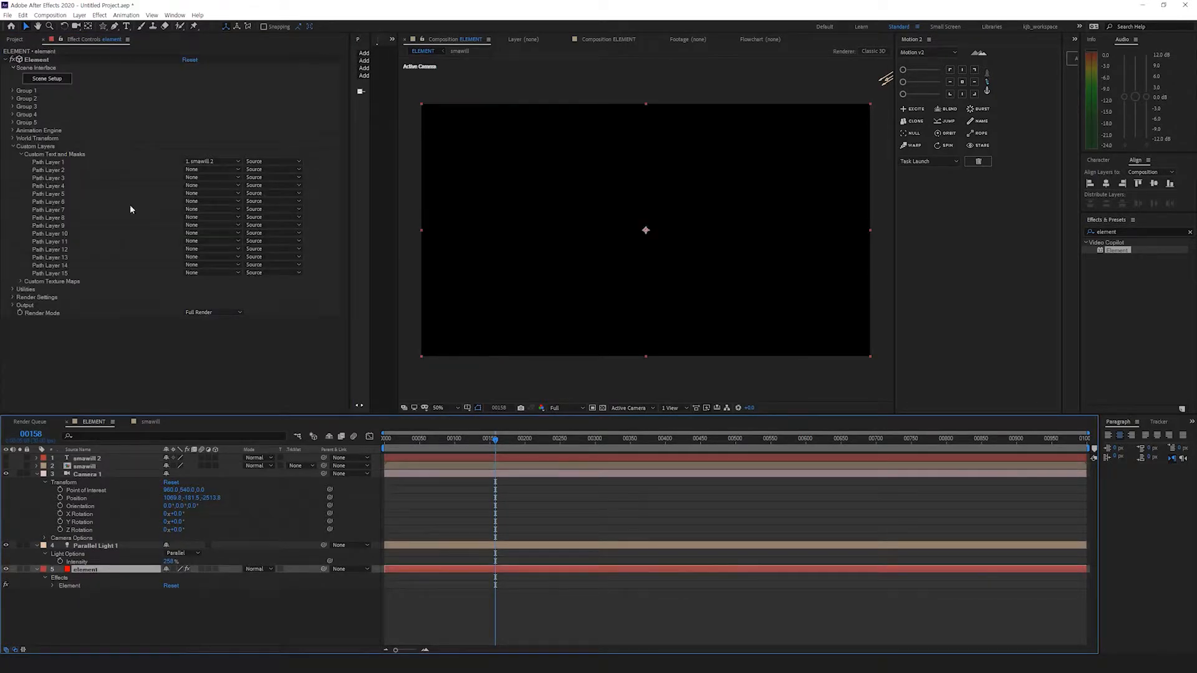
click(50, 82)
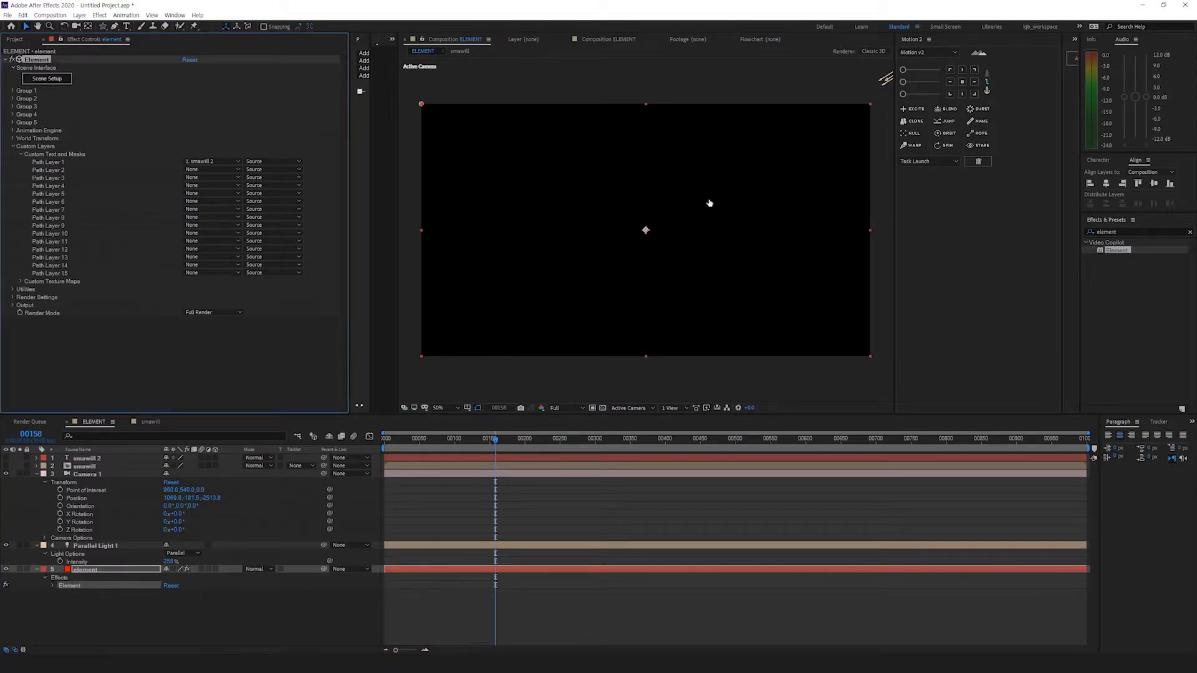
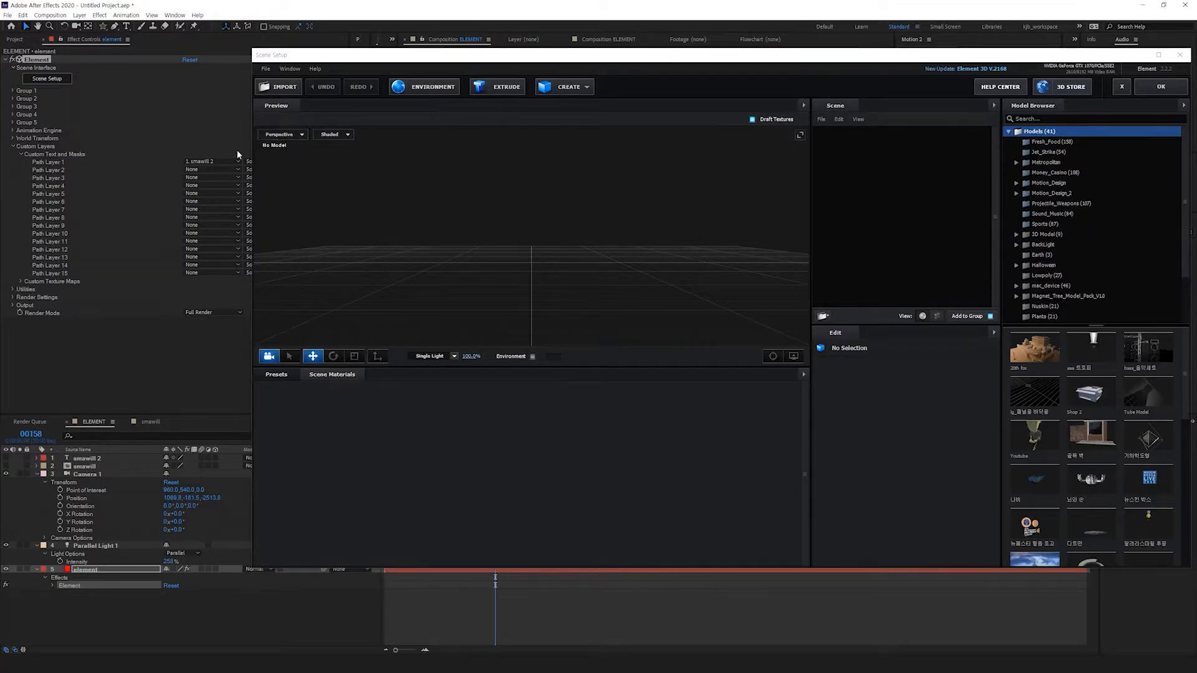
click(502, 91)
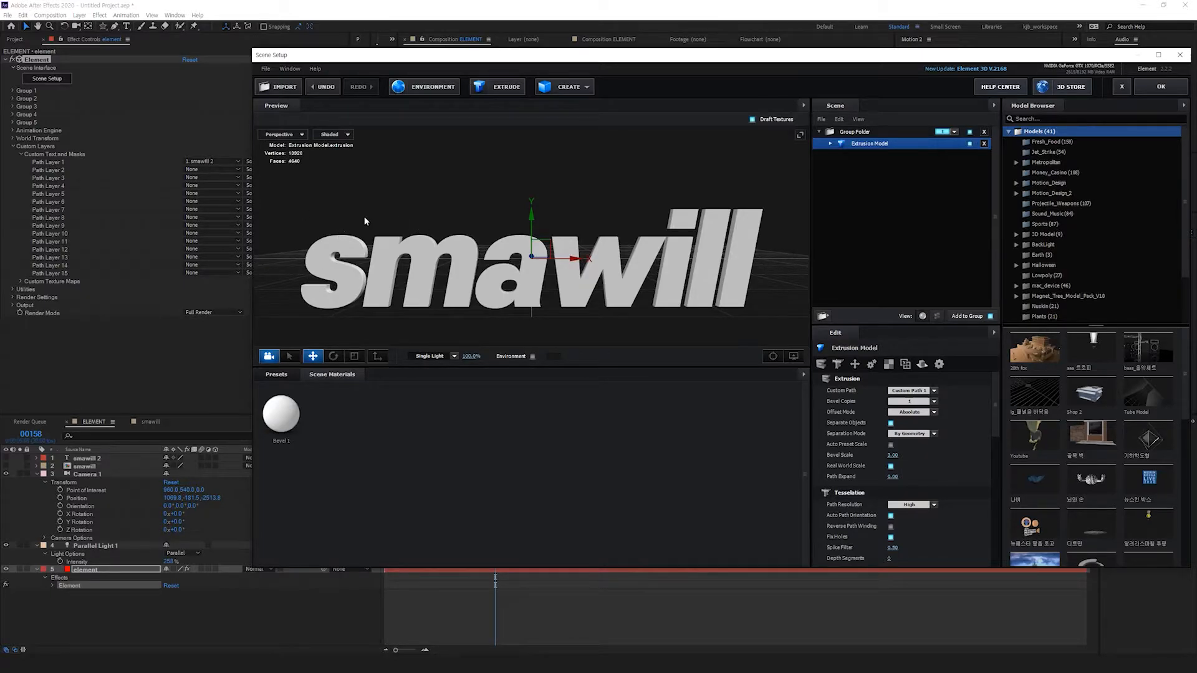
drag(346, 250, 397, 230)
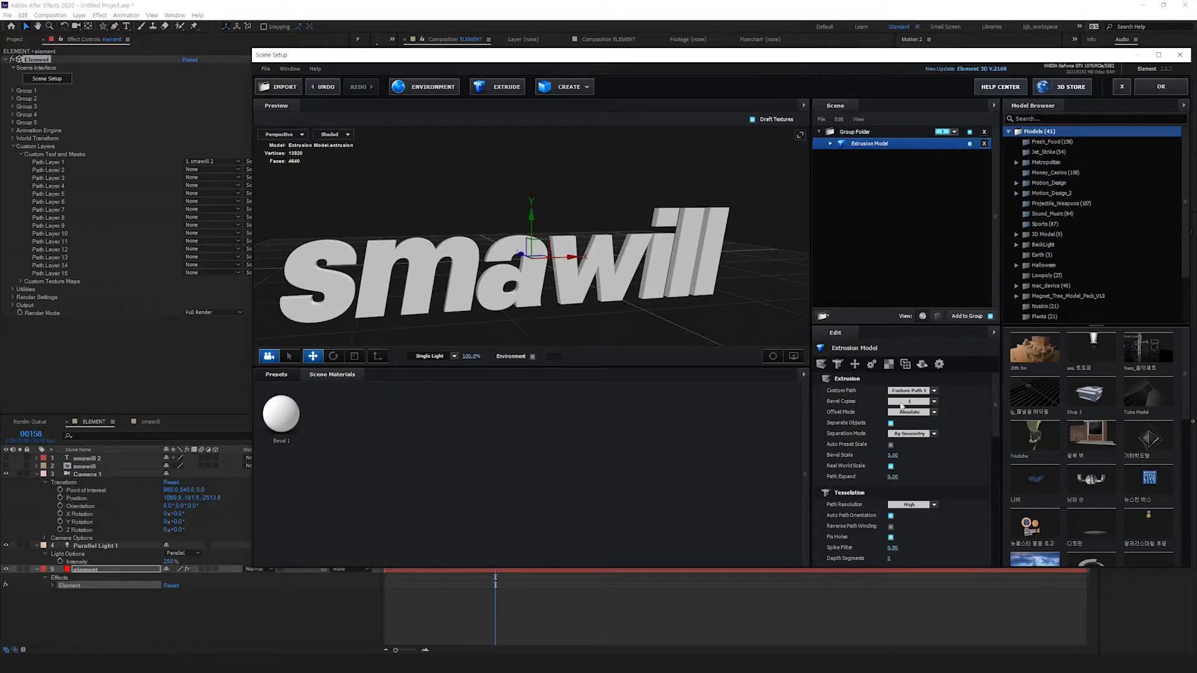
click(928, 391)
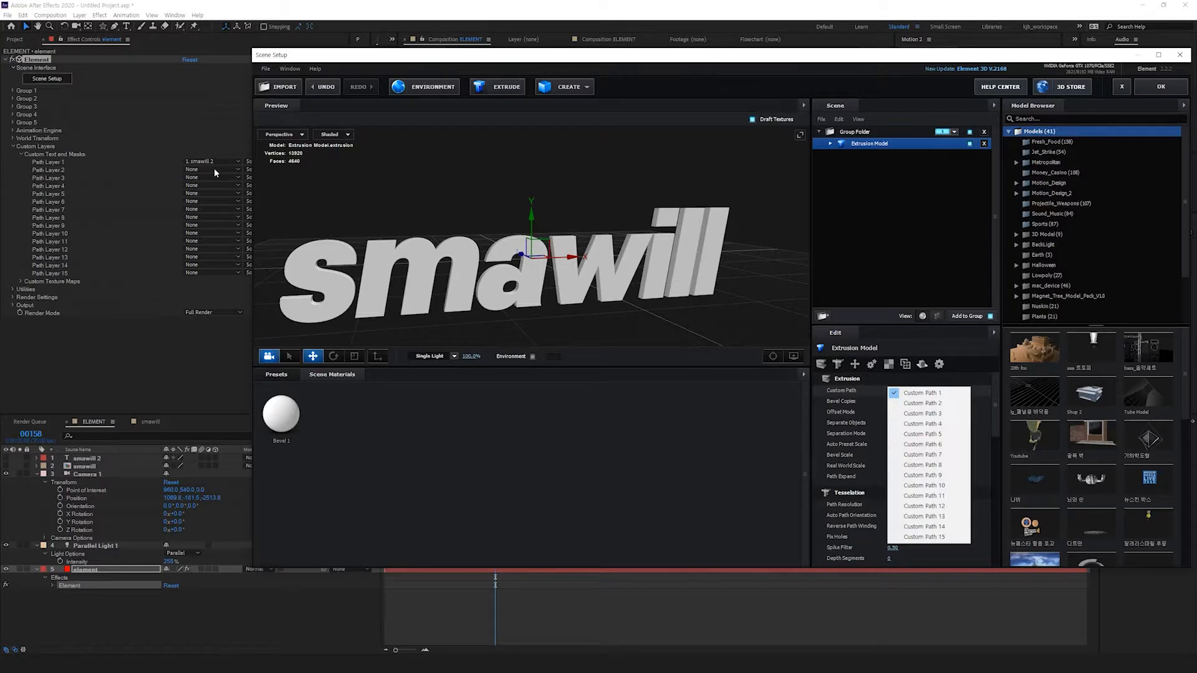
click(920, 393)
Step: Set the extrusion model's Bevel Copies to 2 while viewing the edge of the "s" up close
drag(462, 275, 655, 252)
scroll(524, 284, up, 3)
scroll(697, 262, up, 3)
drag(746, 268, 679, 265)
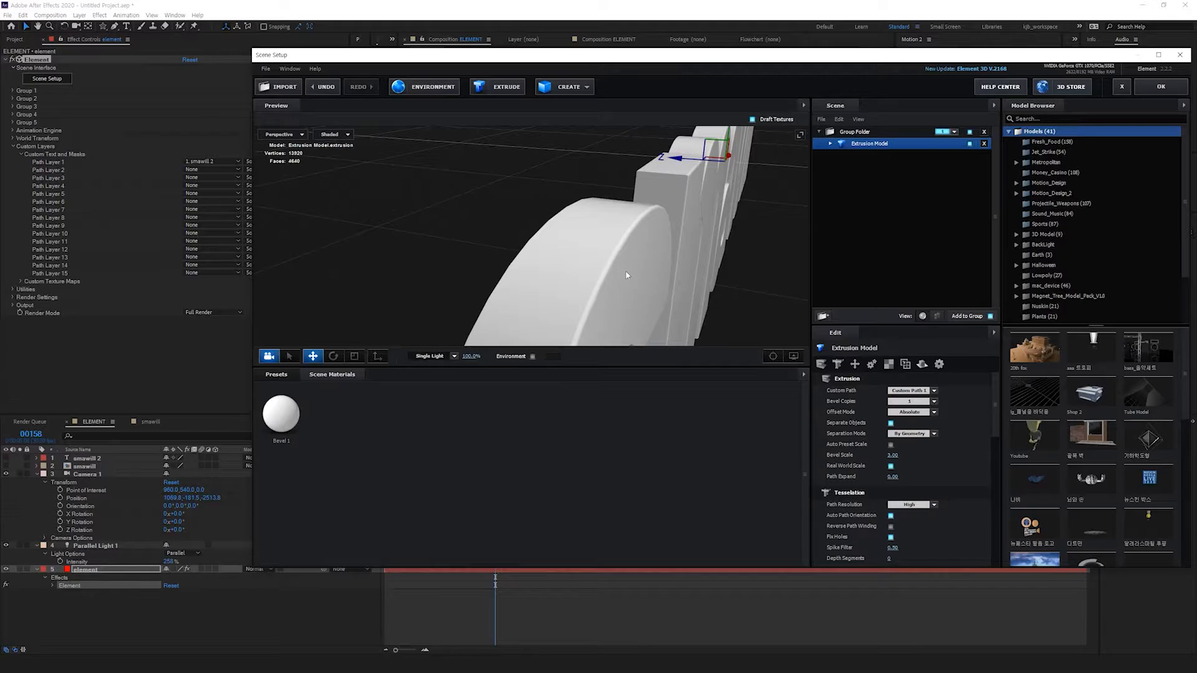
click(934, 401)
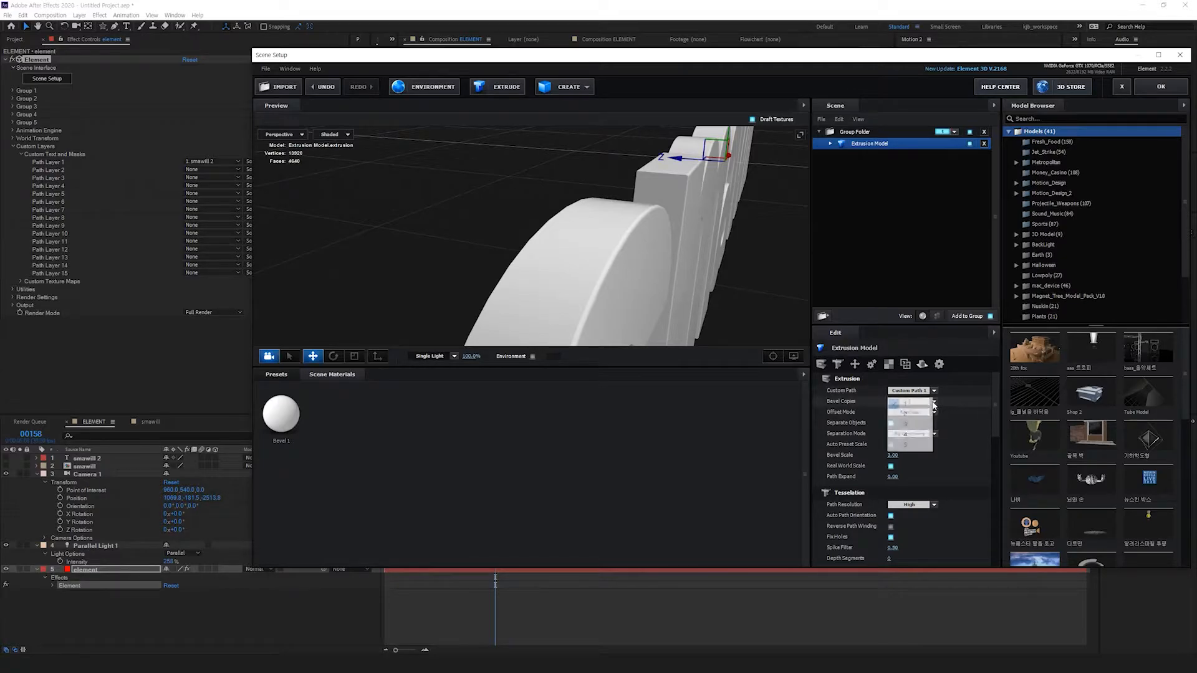
click(916, 404)
click(934, 402)
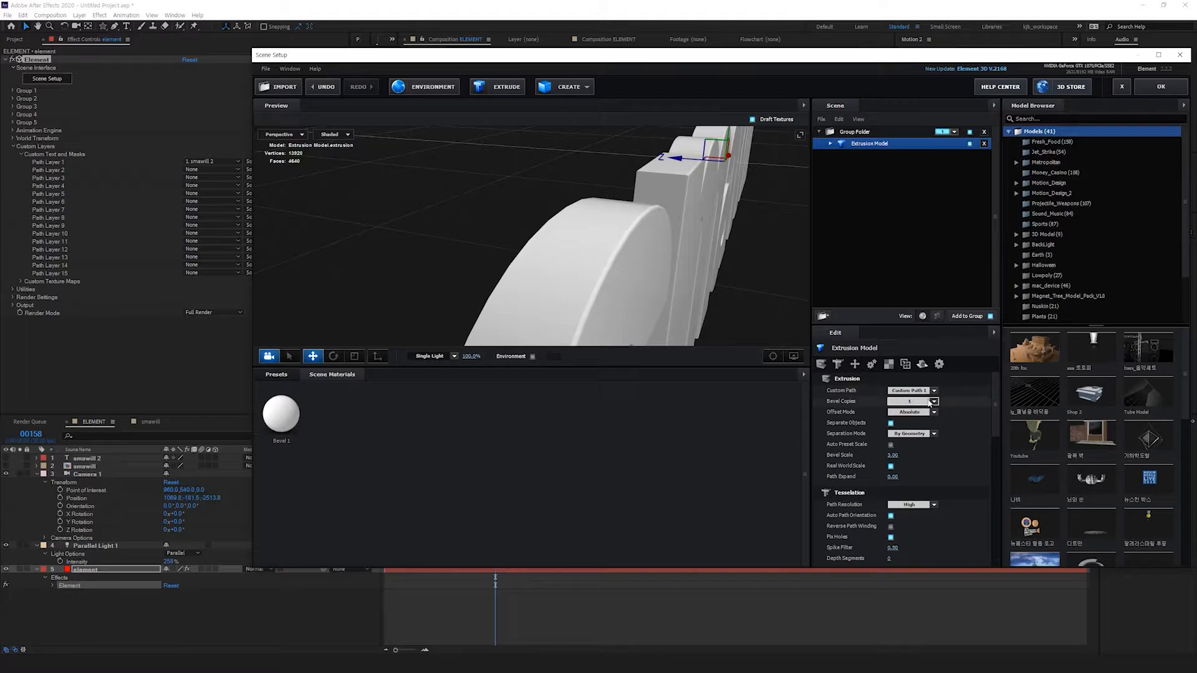
click(911, 413)
Step: Set Bevel 2's Extrude to about 1.16 and Expand Edges to -0.30 so it forms a smaller raised layer on the letters
drag(639, 241, 683, 254)
click(827, 144)
click(871, 168)
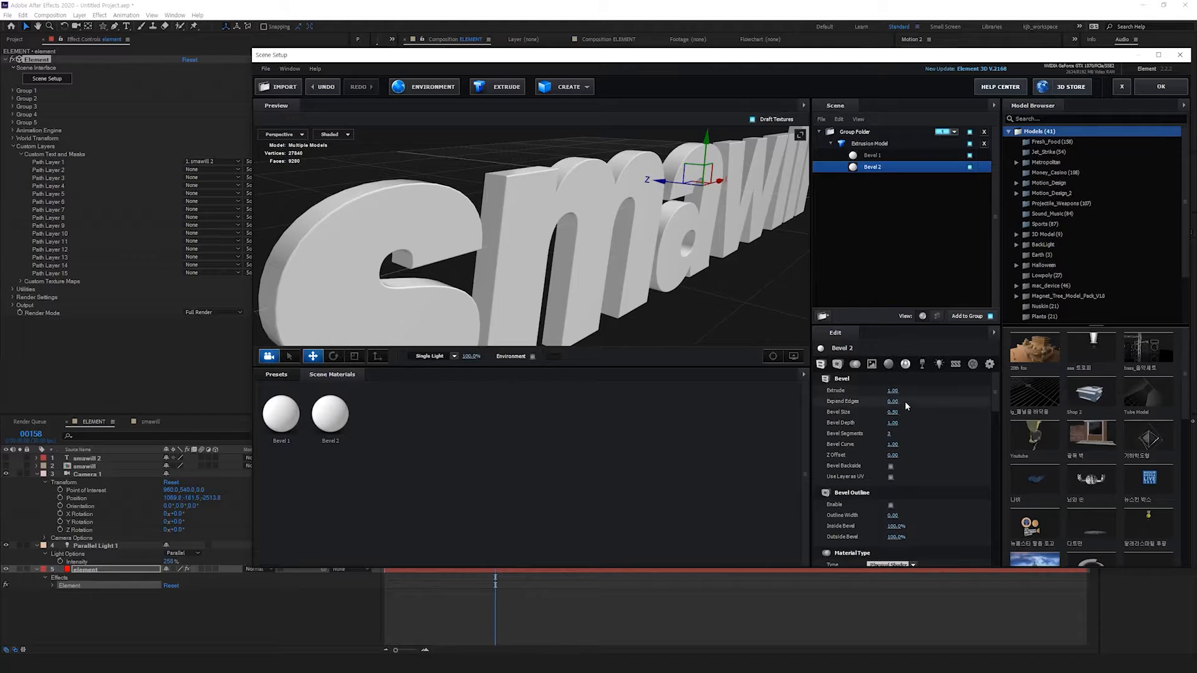
mouse_move(894, 391)
mouse_down()
mouse_move(904, 392)
mouse_move(874, 404)
mouse_up()
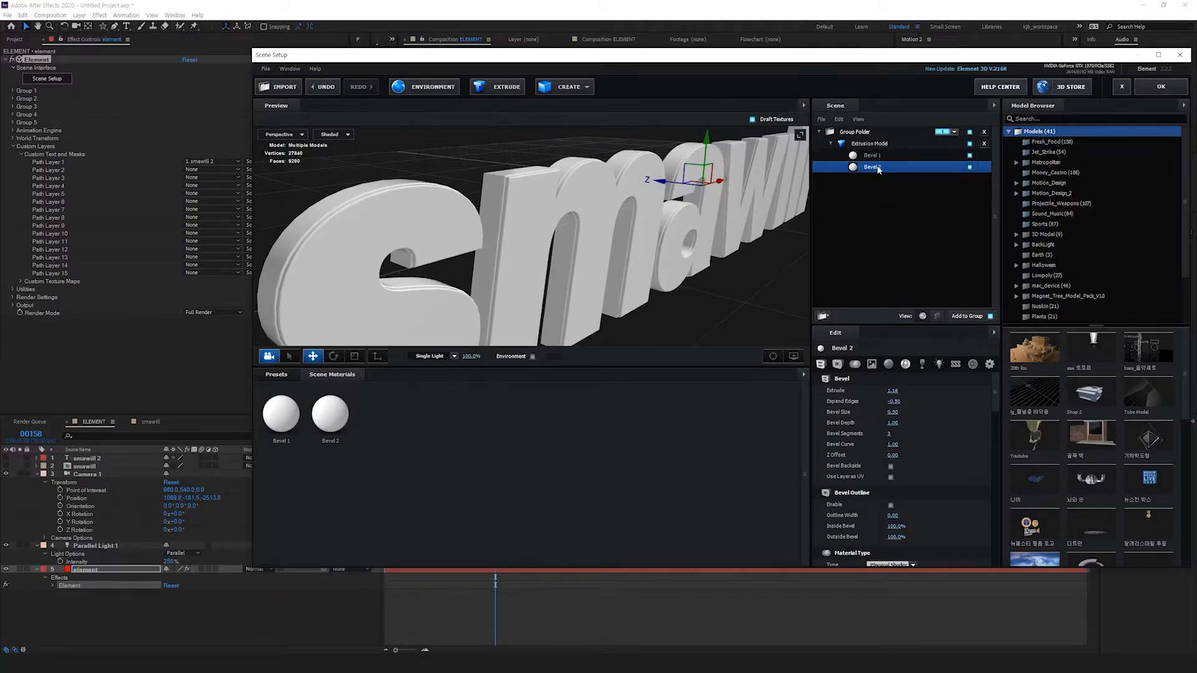
Step: Change the Bevel 1 material's diffuse color to red, leaving the Bevel 2 material white
click(337, 415)
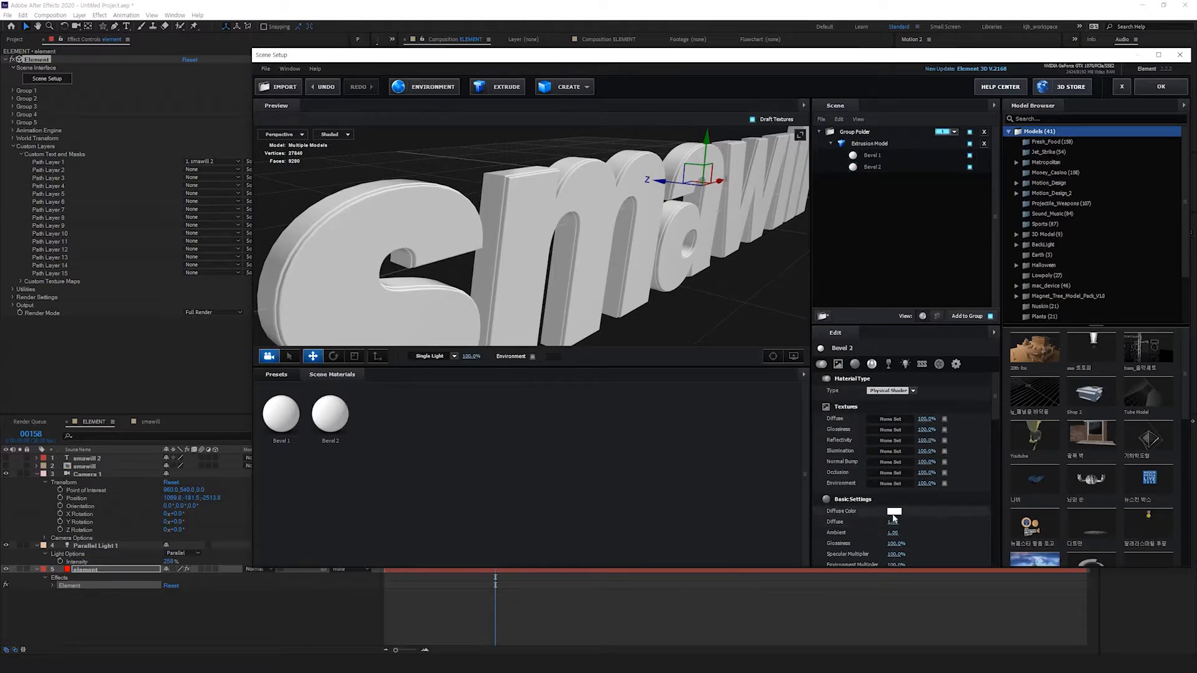
click(281, 414)
click(894, 512)
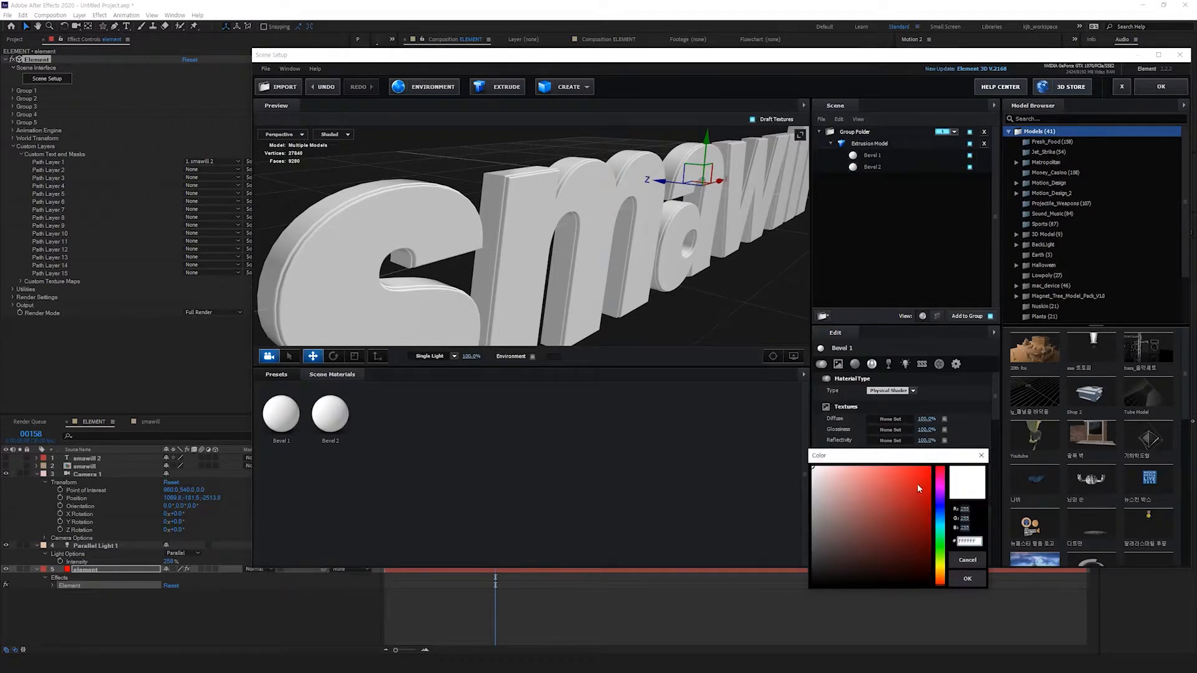
click(969, 580)
scroll(661, 262, down, 3)
drag(661, 261, 553, 264)
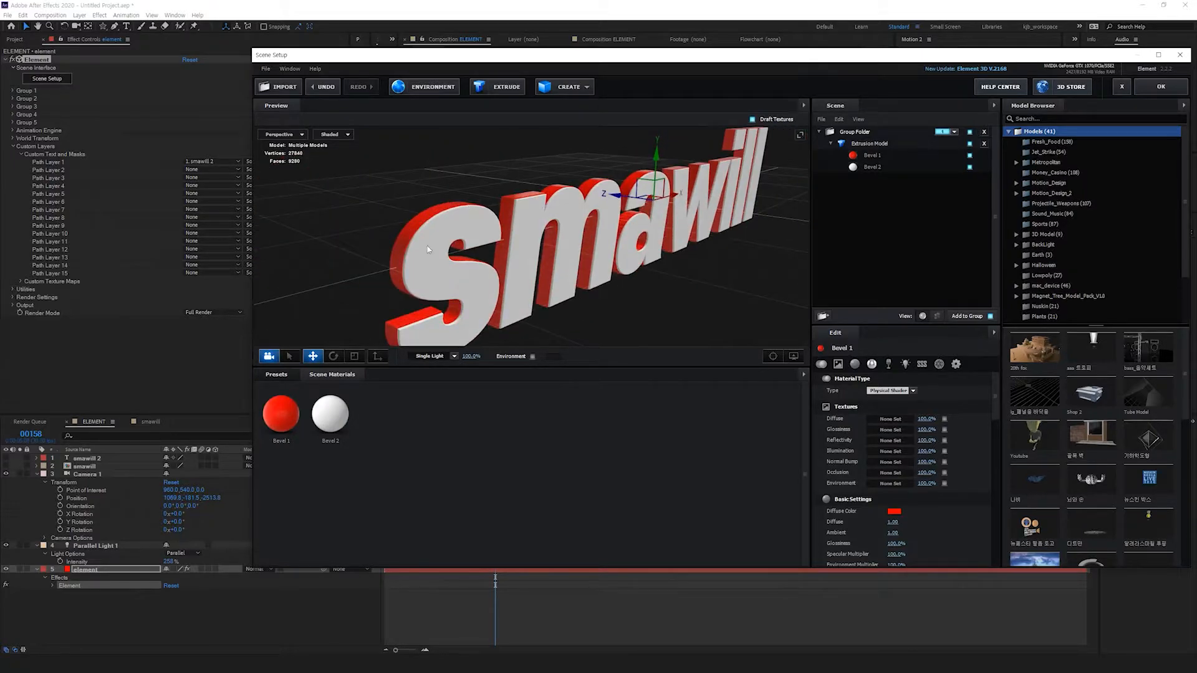
Step: Reduce the extrusion model's Bevel Copies to 1 and apply the white Bevel 2 material to the remaining bevel
click(872, 145)
click(912, 401)
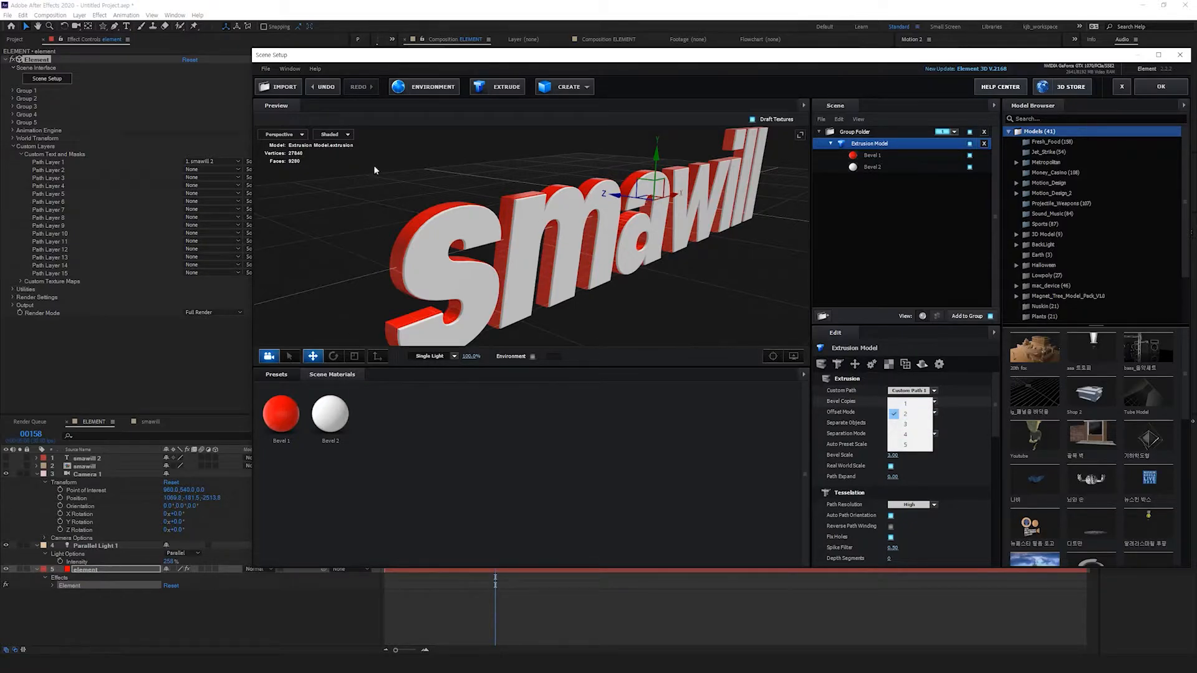
click(905, 403)
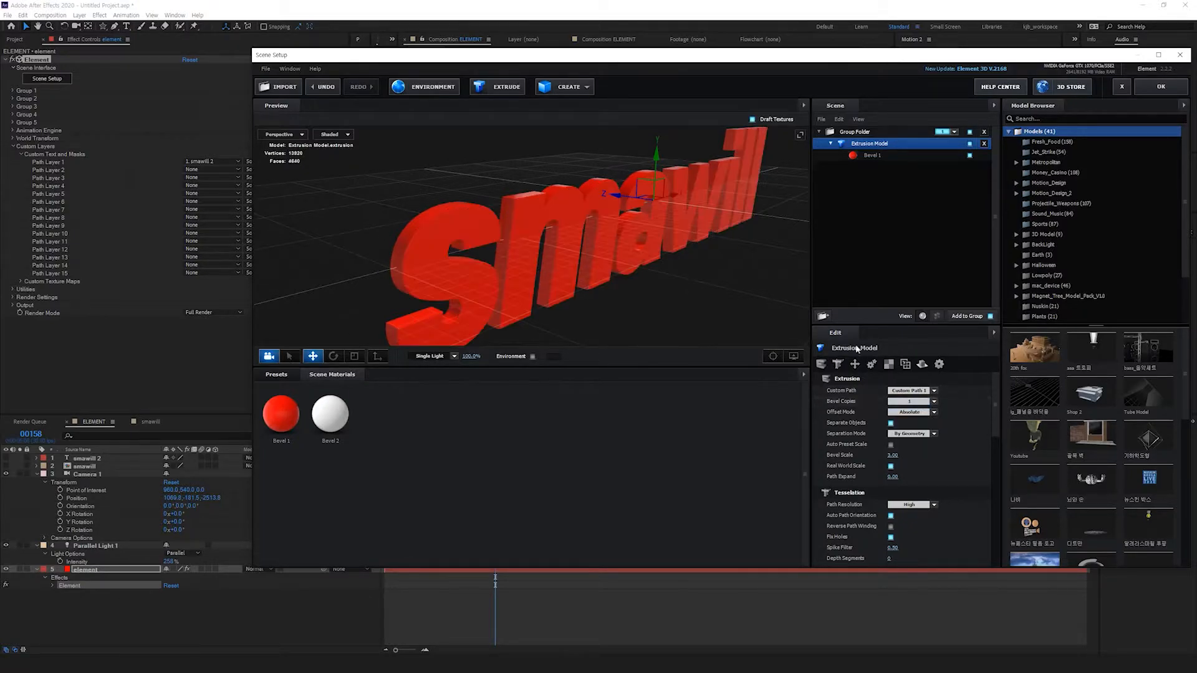
drag(330, 414, 893, 156)
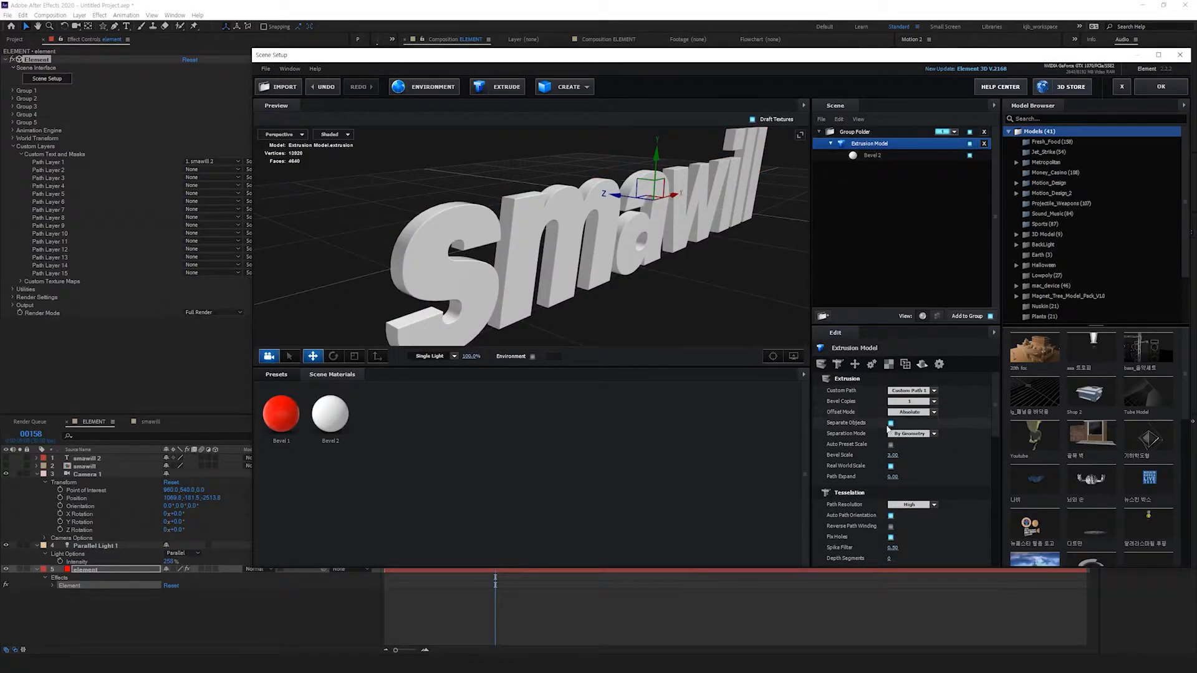
Step: Try a different Bevel Scale on the extrusion model, restore it, and check Bevel 2's bevel settings
mouse_move(887, 456)
mouse_down()
mouse_move(907, 452)
mouse_move(893, 455)
mouse_up()
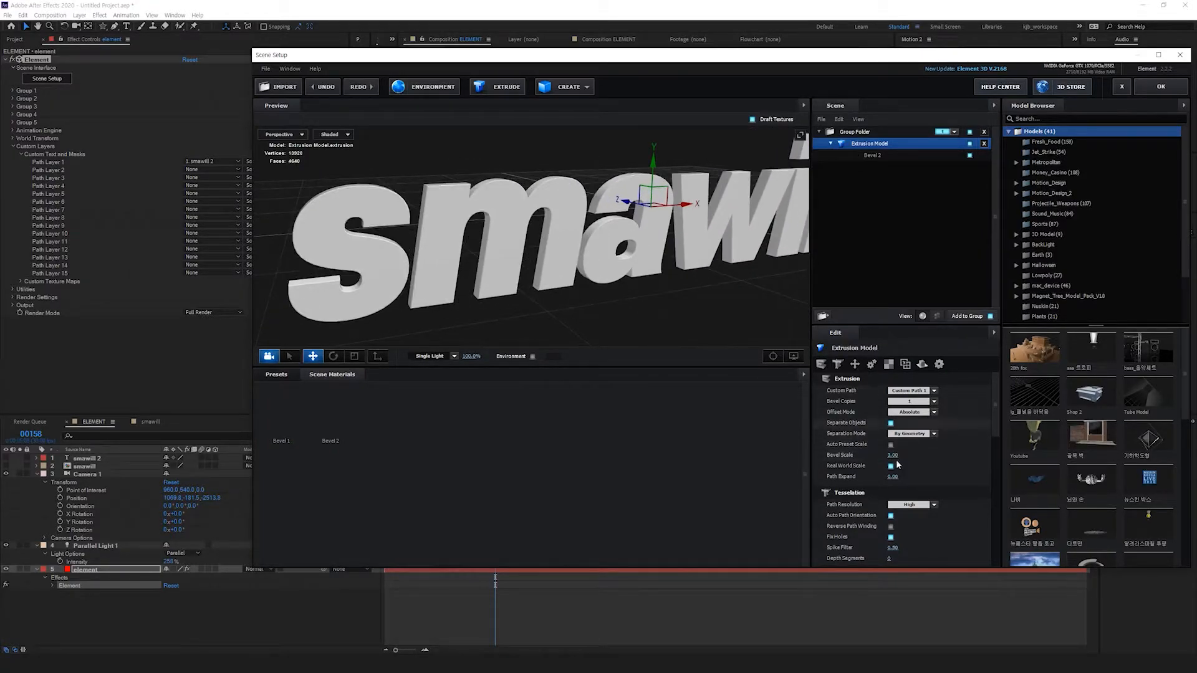
click(874, 157)
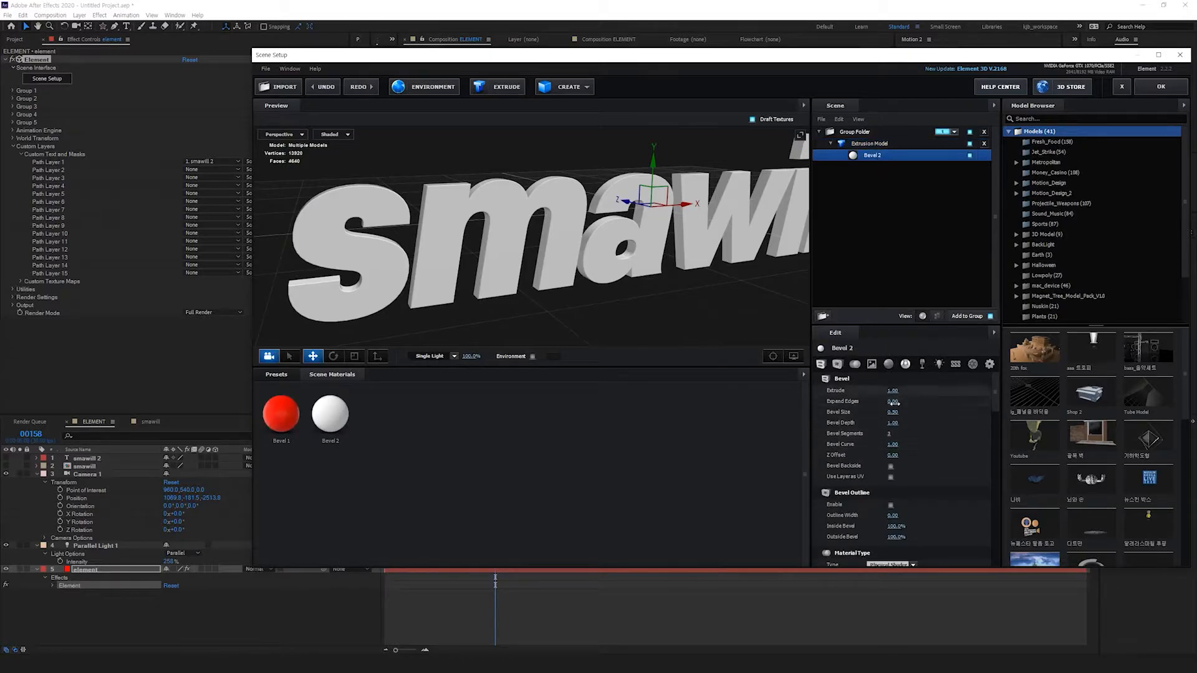
click(885, 144)
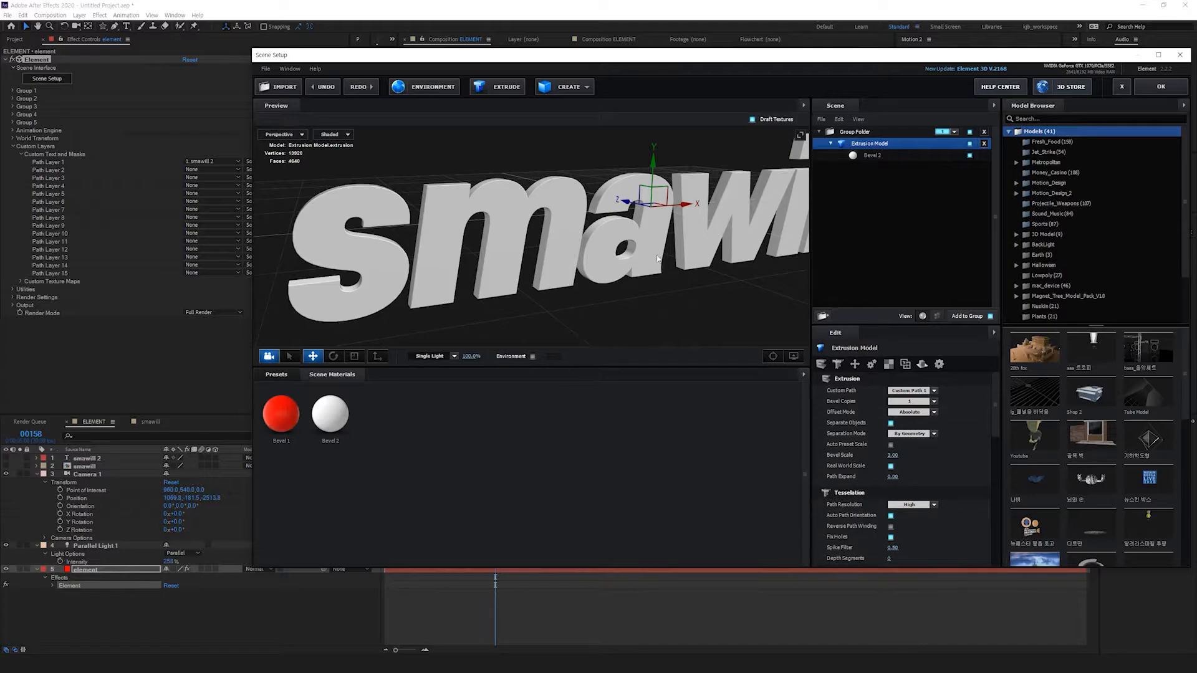
Step: Set the extrusion's Path Resolution to Low and compare the curves of the letter "a"
scroll(657, 258, up, 10)
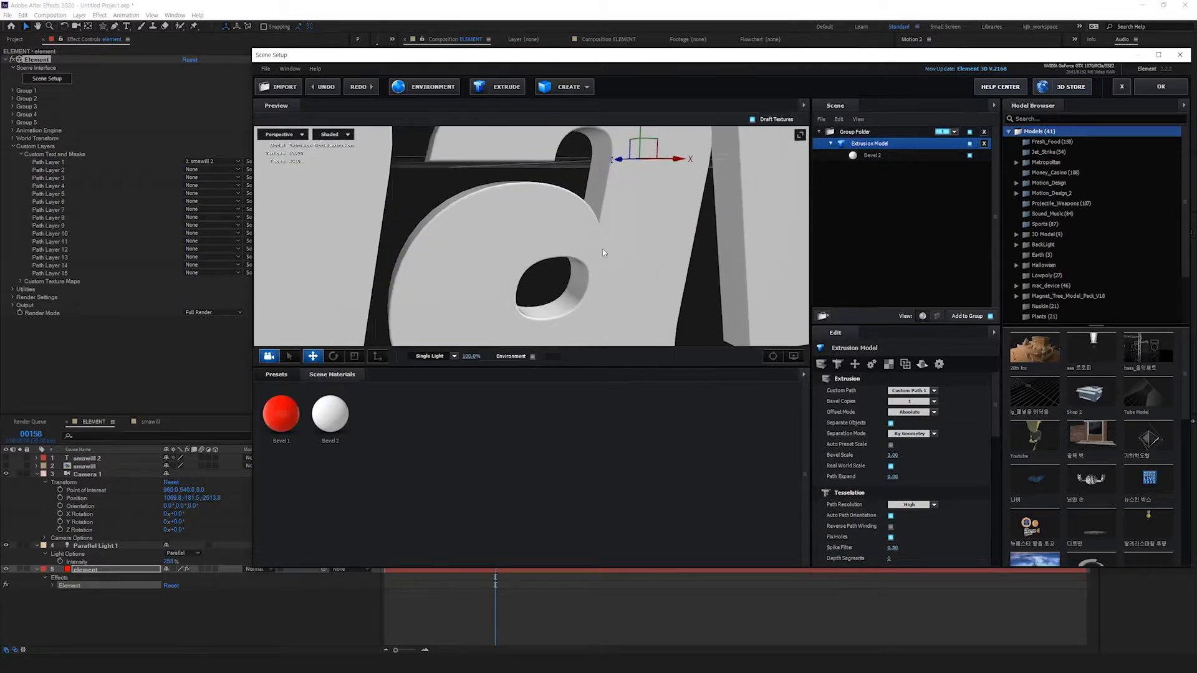
drag(603, 248, 601, 248)
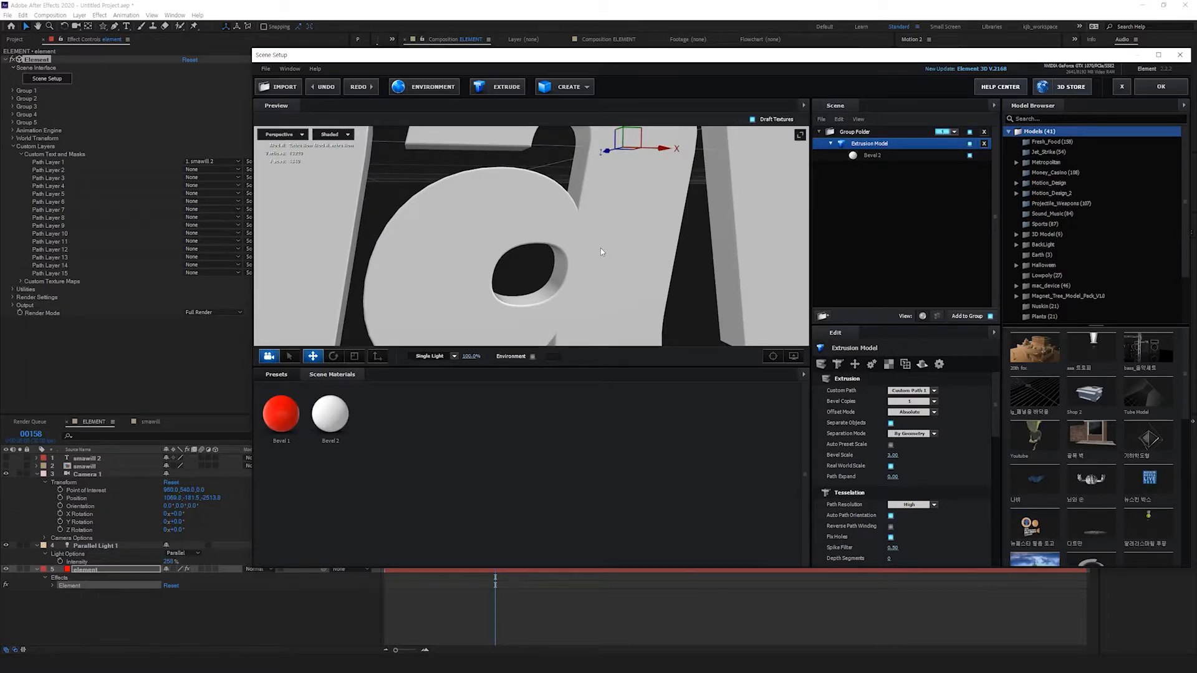
scroll(601, 252, down, 5)
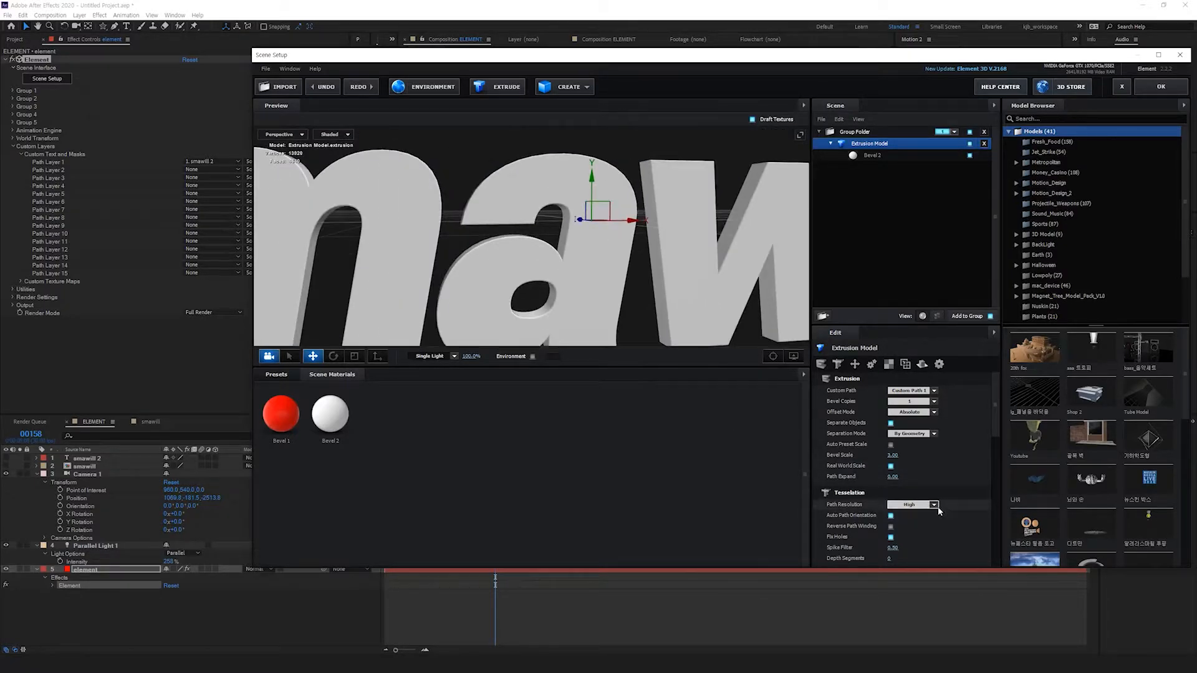
click(924, 505)
click(914, 508)
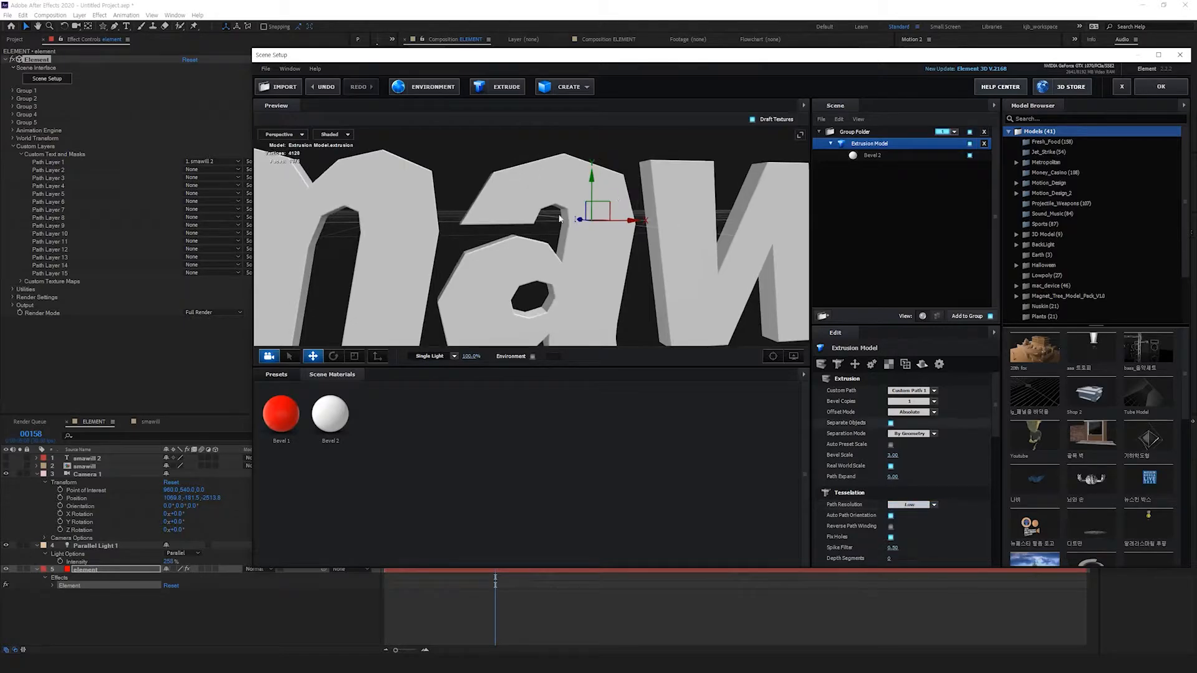
scroll(544, 255, down, 3)
Step: Try the Extreme Path Resolution on the letters' curves and return the setting to High
click(927, 506)
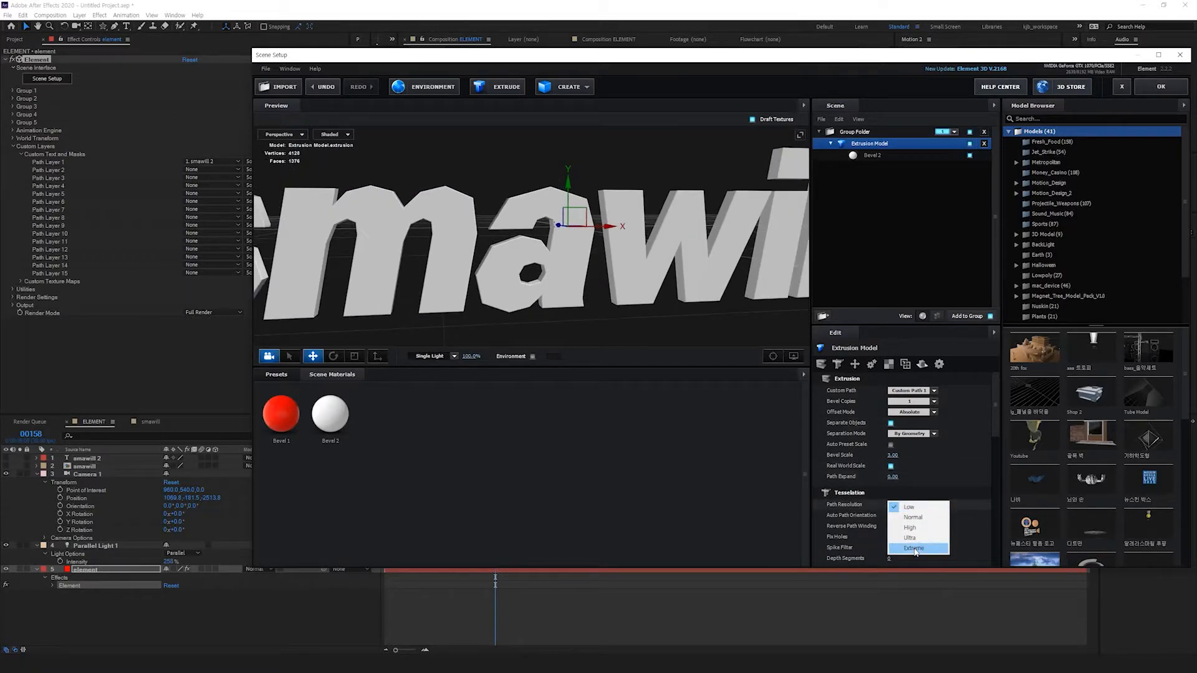
click(915, 549)
scroll(511, 277, up, 5)
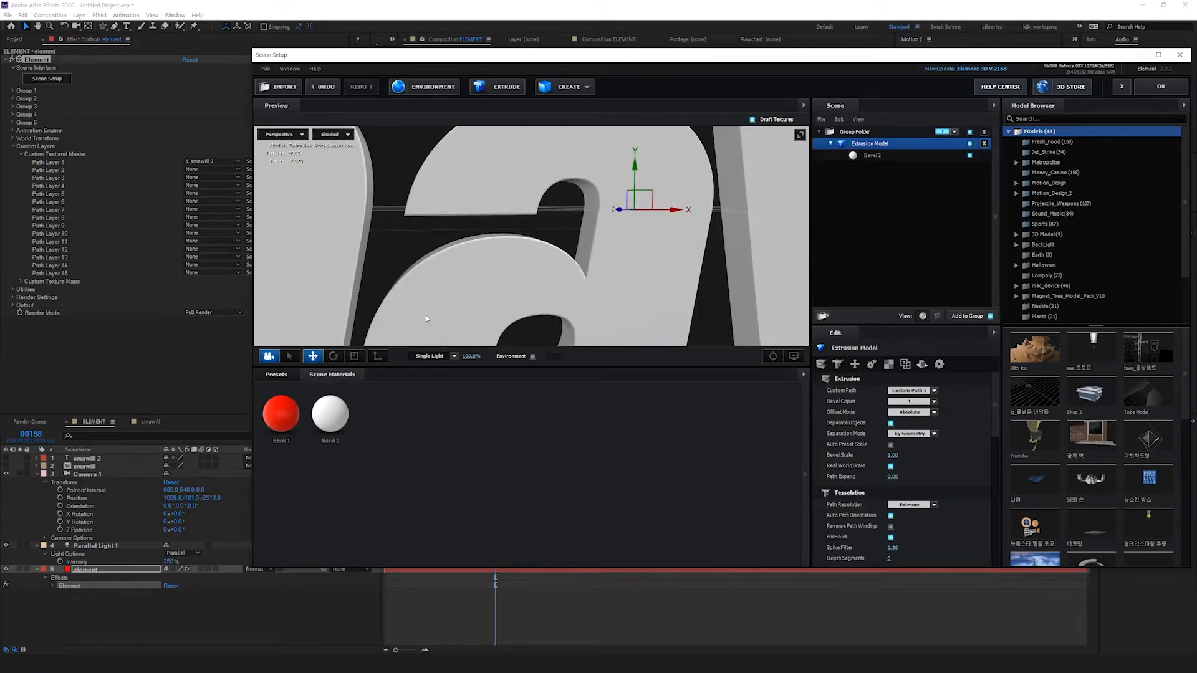
scroll(430, 316, down, 5)
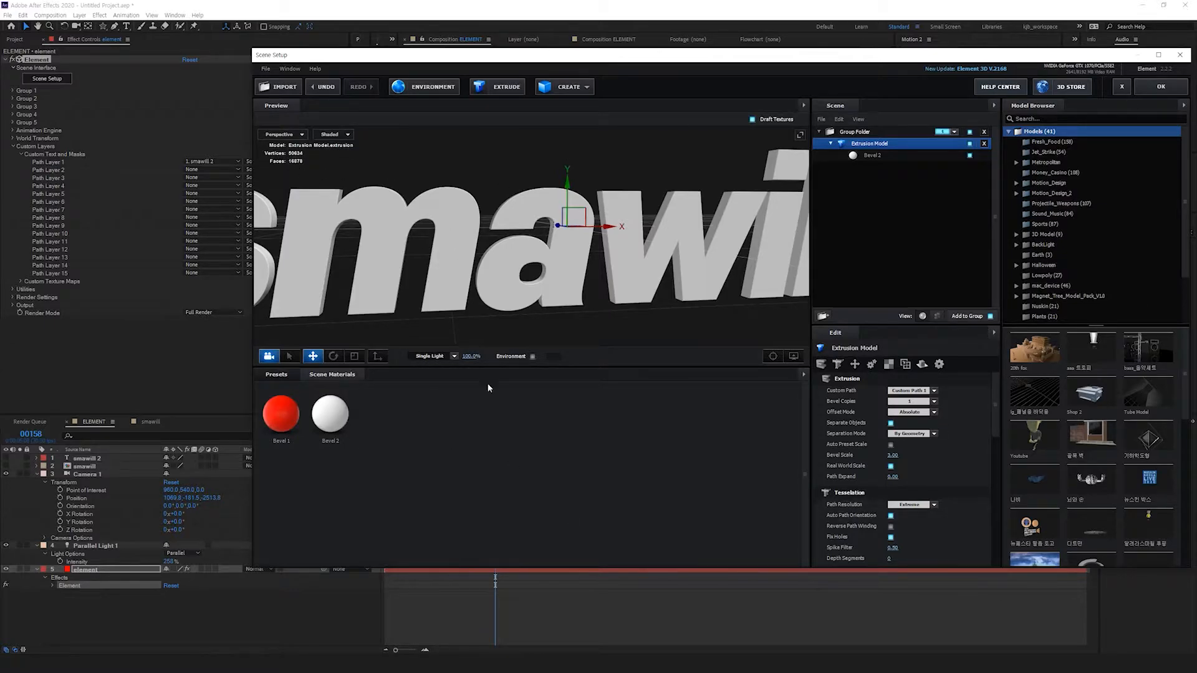
click(912, 504)
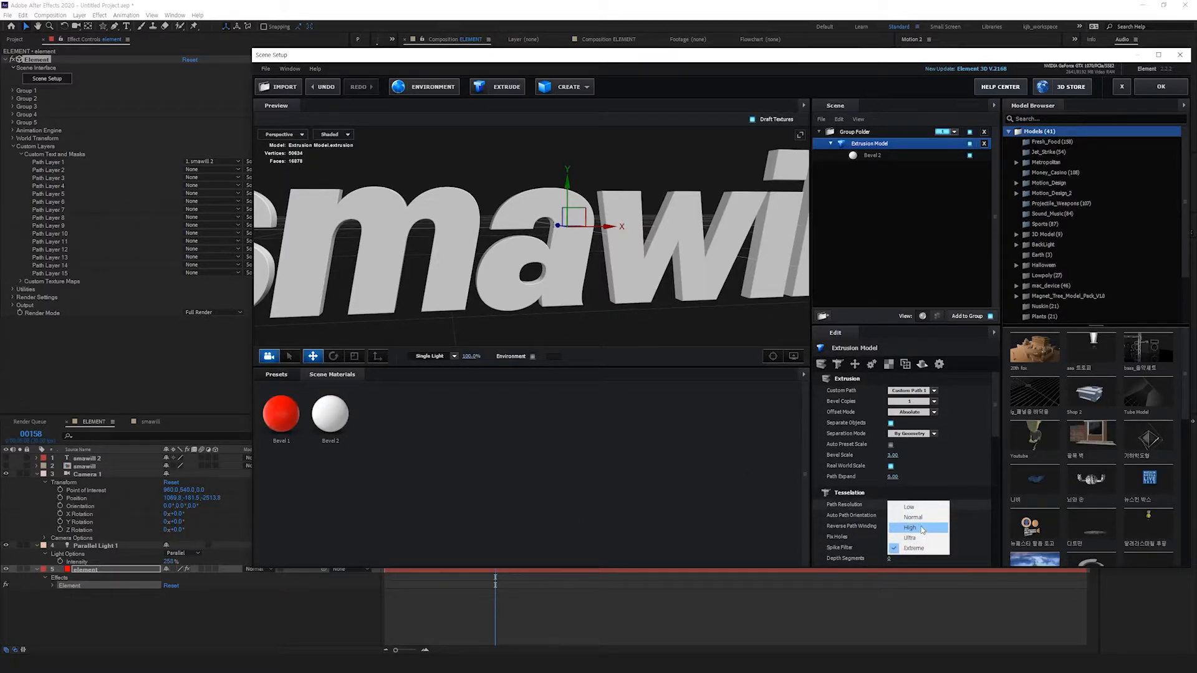
click(922, 528)
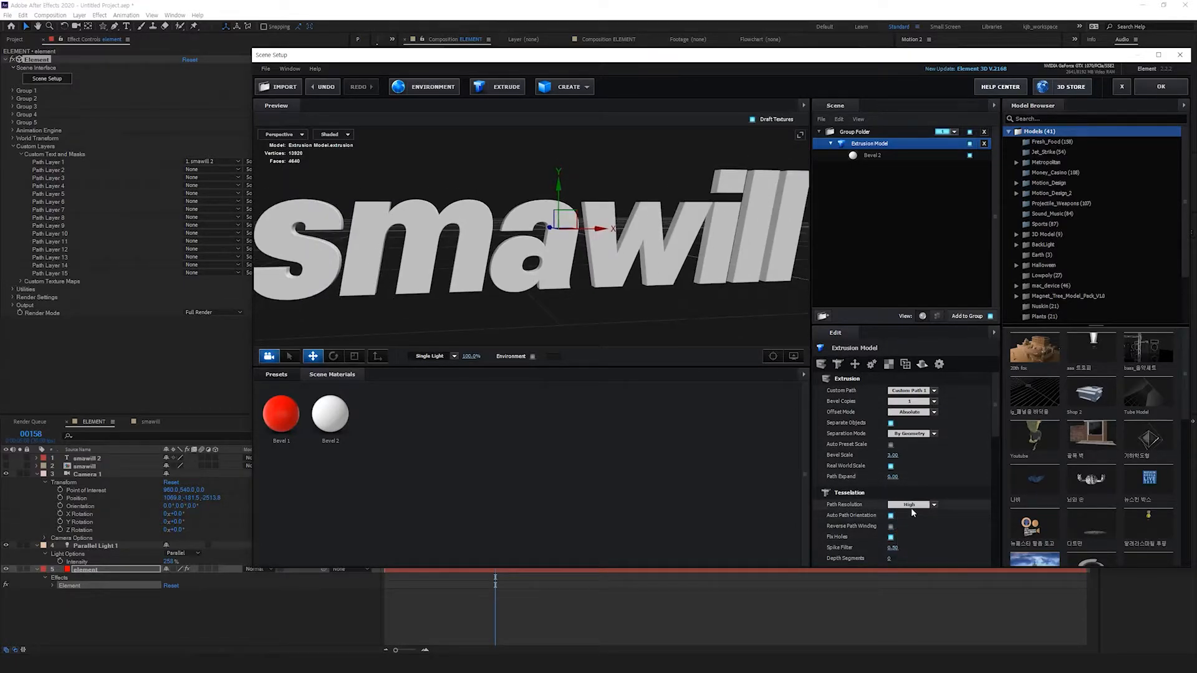
Step: Try a Spike Filter of 0.00 on the extrusion, undo it, and turn the model toward the front
drag(893, 549, 896, 548)
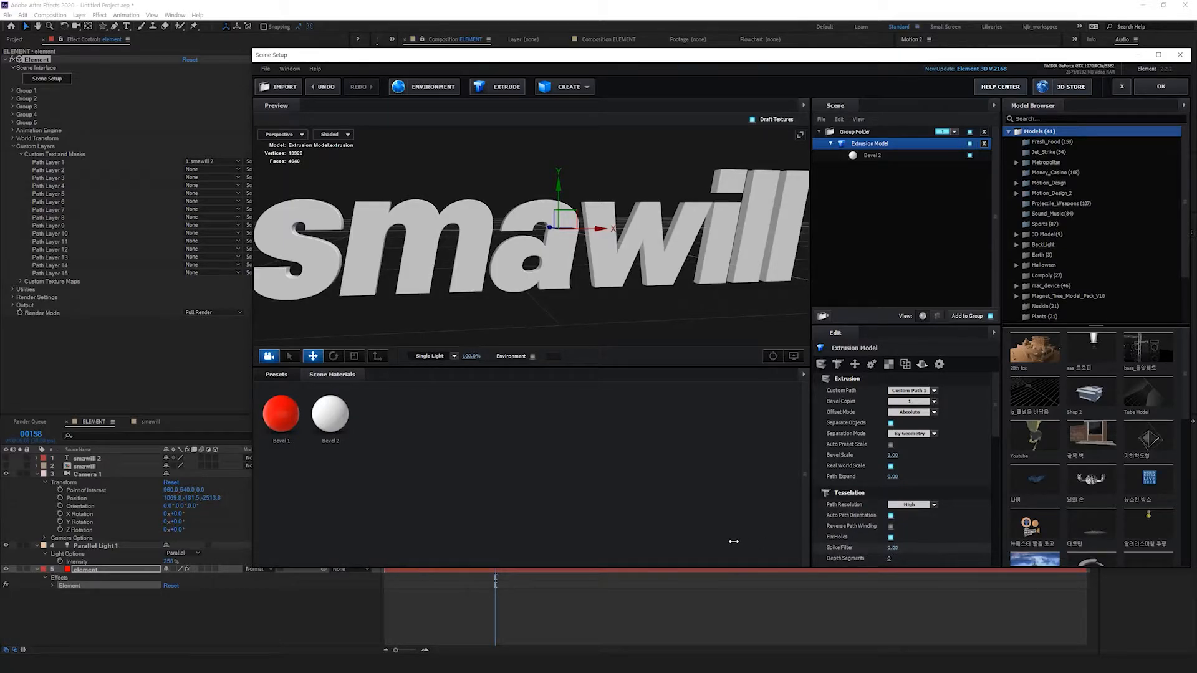
key(ctrl+z)
drag(685, 289, 525, 304)
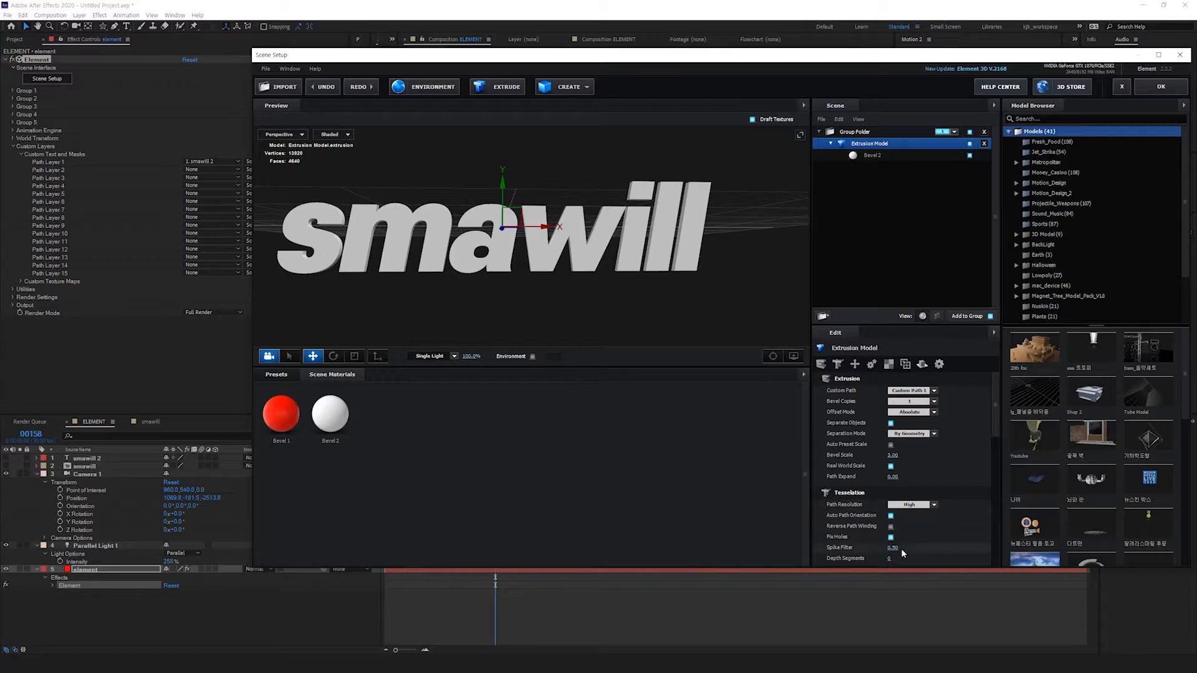
Step: Try a different Spike Filter on the extrusion model, undo it, and look over the Tesselation and Transform settings
drag(893, 548, 674, 272)
key(ctrl+z)
scroll(894, 537, down, 3)
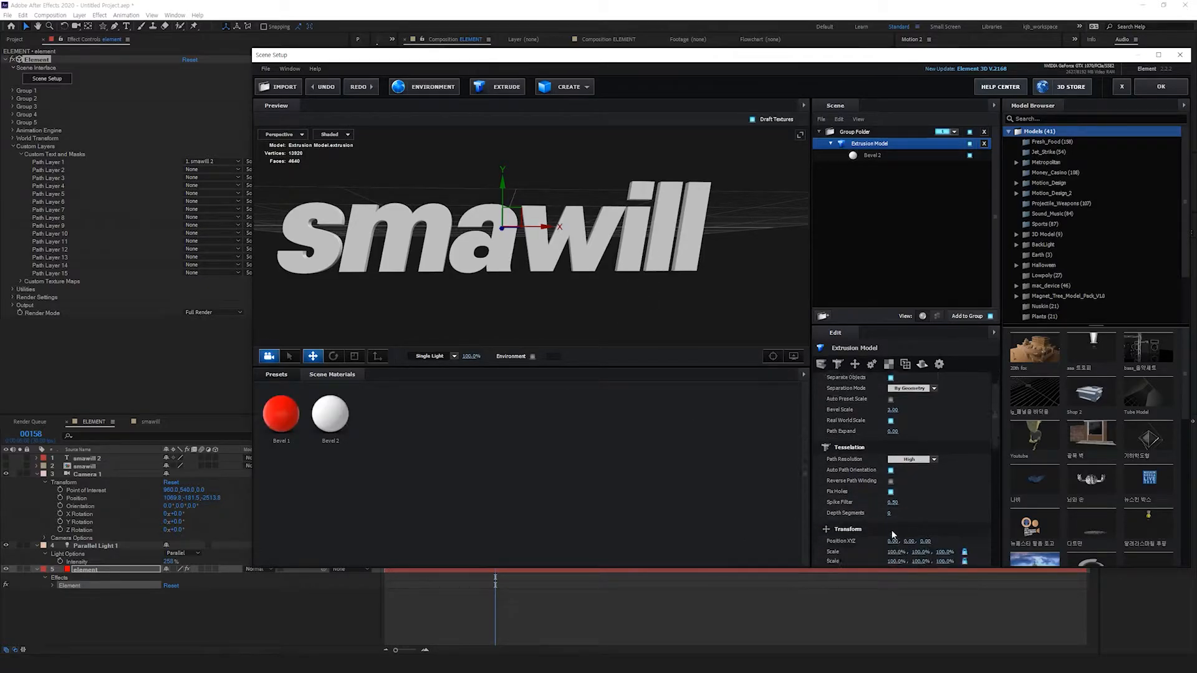
scroll(847, 423, up, 2)
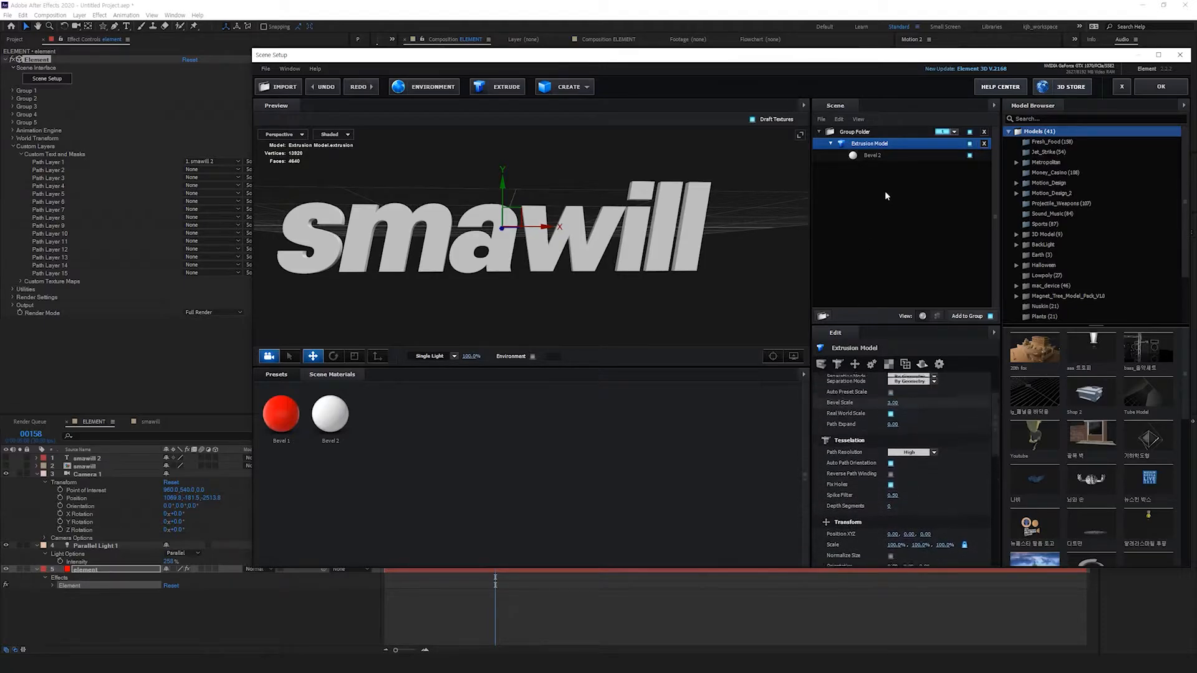
Step: Select Bevel 2, turn the text to an angled view, and try a different Extrude value
click(874, 157)
scroll(572, 275, up, 3)
drag(527, 269, 629, 300)
scroll(586, 292, down, 3)
drag(893, 390, 863, 399)
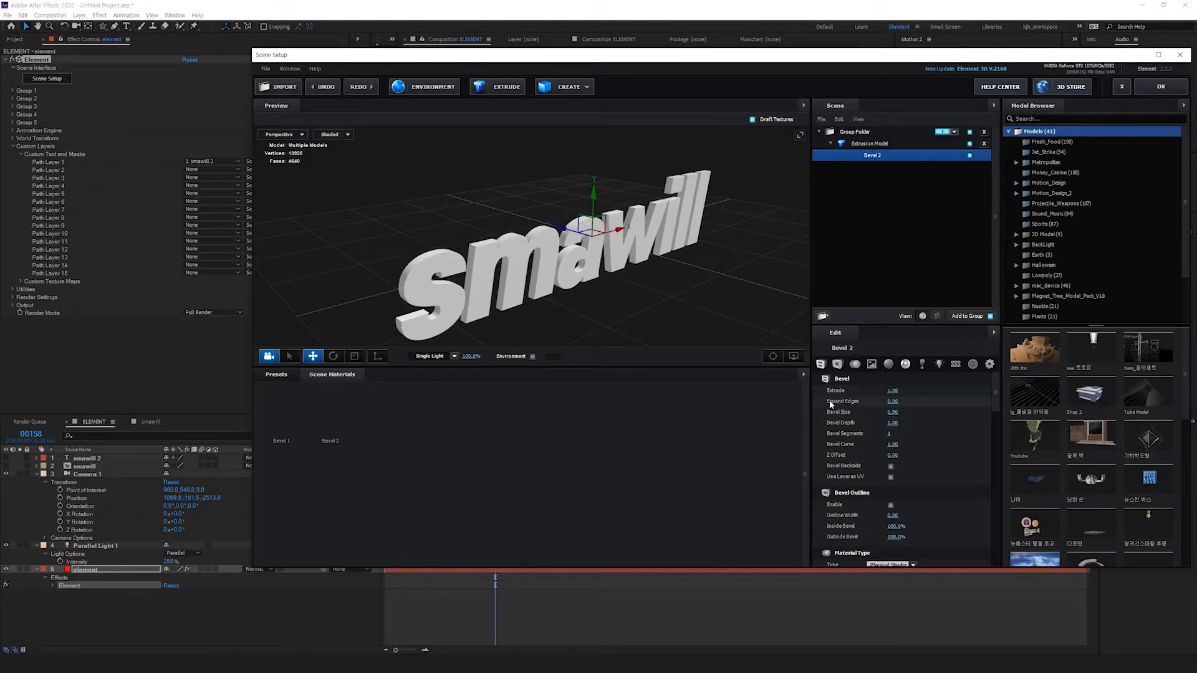
Step: Try a different Expand Edges value on Bevel 2 and undo it
drag(491, 318, 435, 225)
drag(892, 401, 919, 389)
key(ctrl+z)
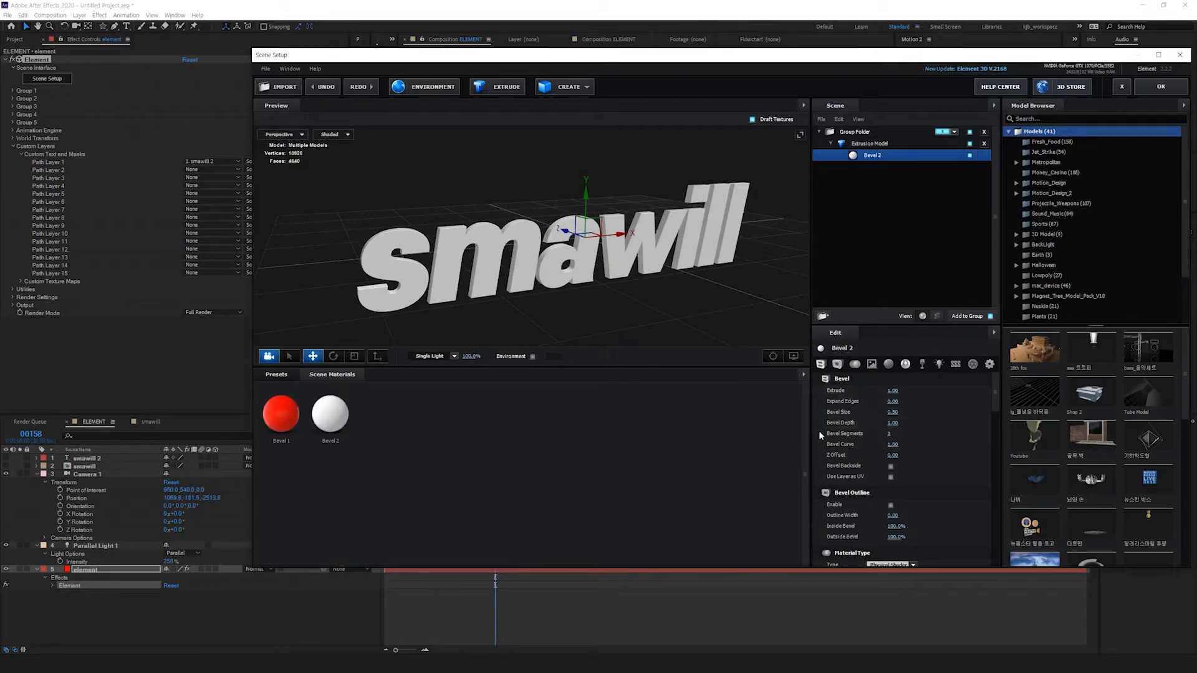
Step: Set Bevel 2's Bevel Segments to 0 and inspect the letter edges up close
drag(891, 436, 816, 435)
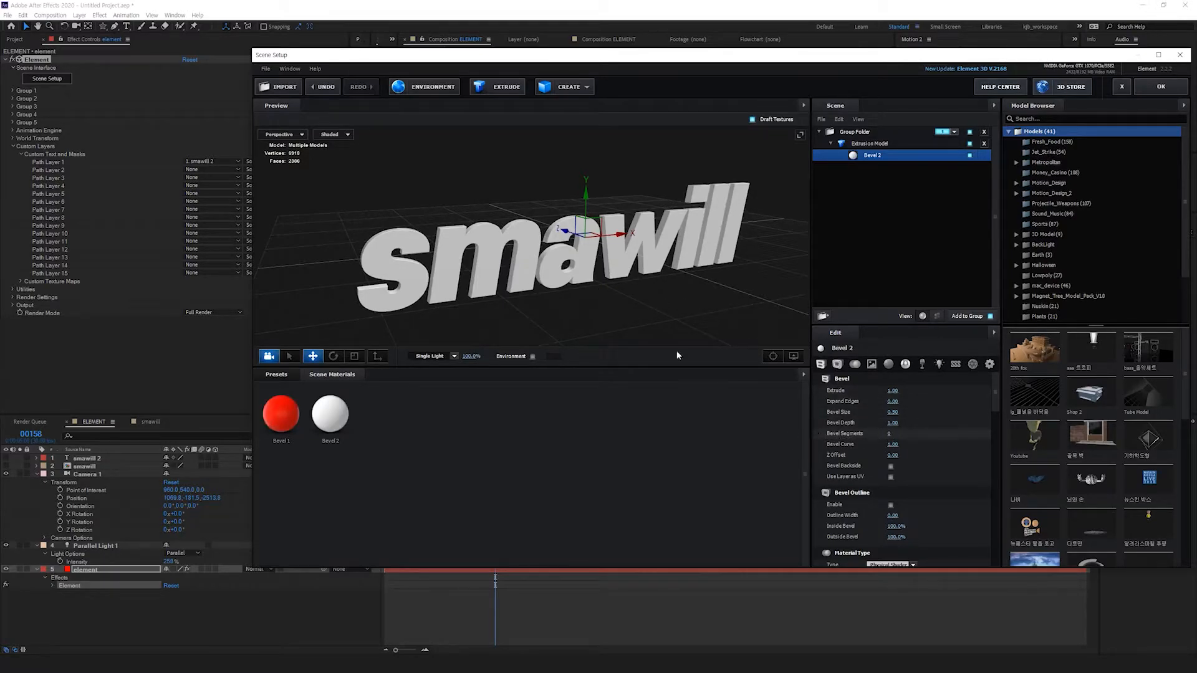
scroll(619, 323, up, 4)
mouse_move(618, 324)
mouse_down()
mouse_move(658, 326)
mouse_move(622, 320)
mouse_up()
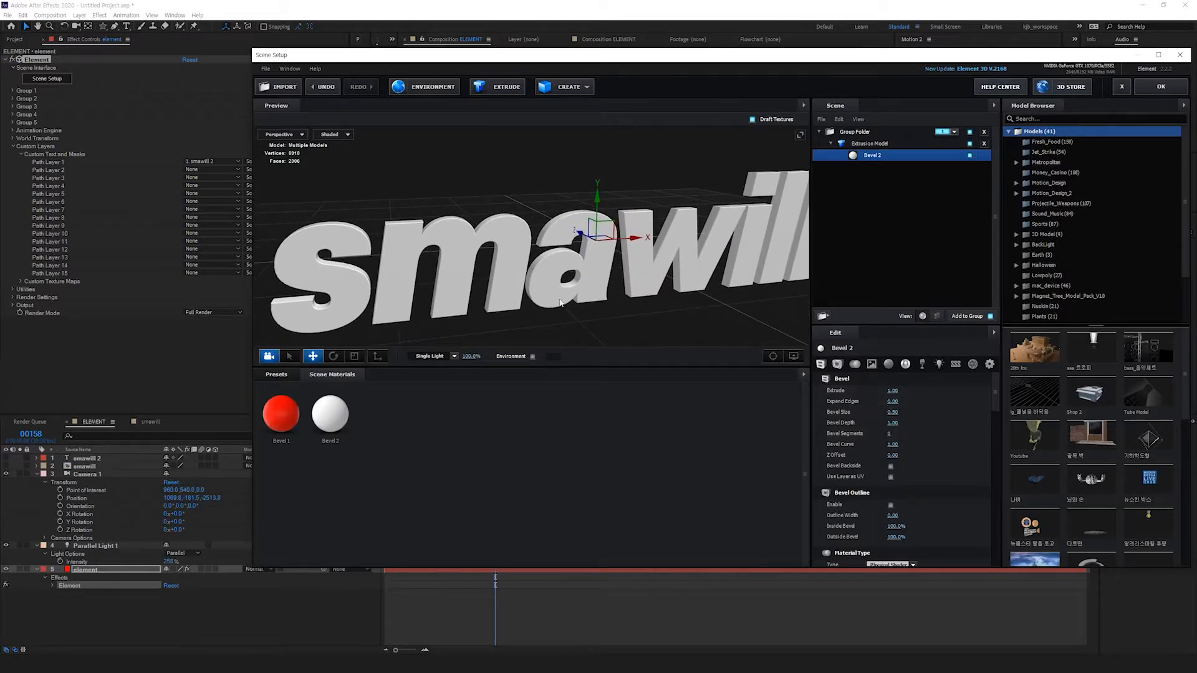
Step: Try a Bevel Size of 6.03 on Bevel 2, undo it, and try 2.70 instead
drag(891, 412, 954, 412)
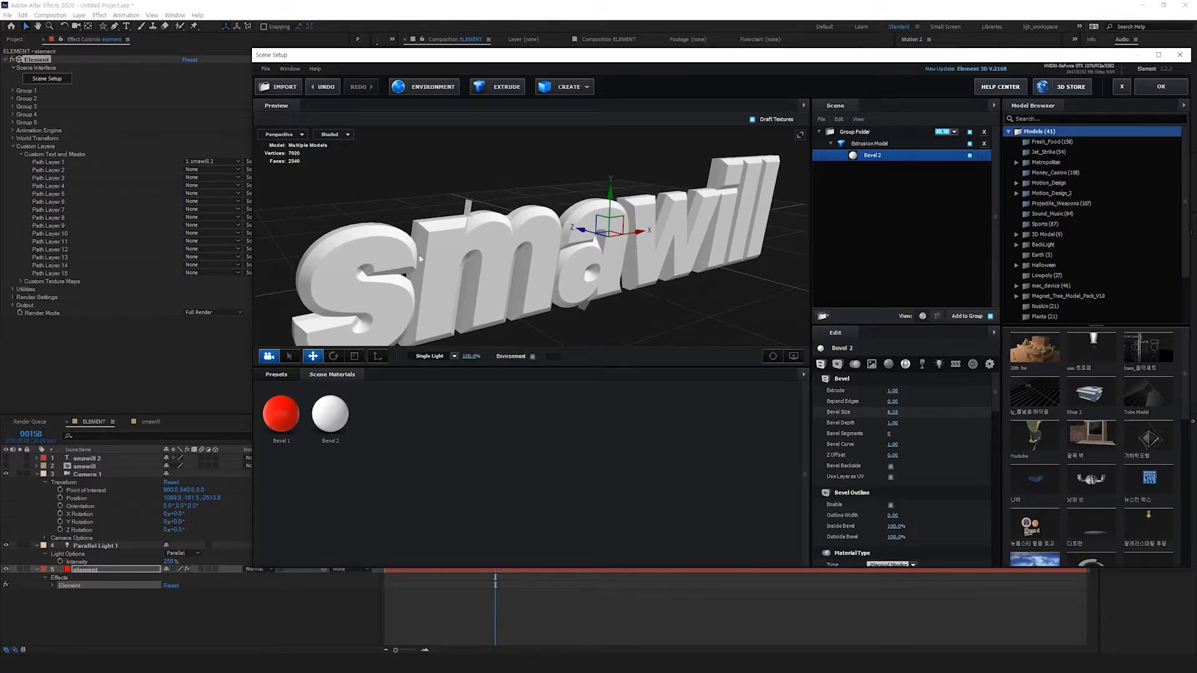
key(ctrl+z)
drag(895, 413, 901, 412)
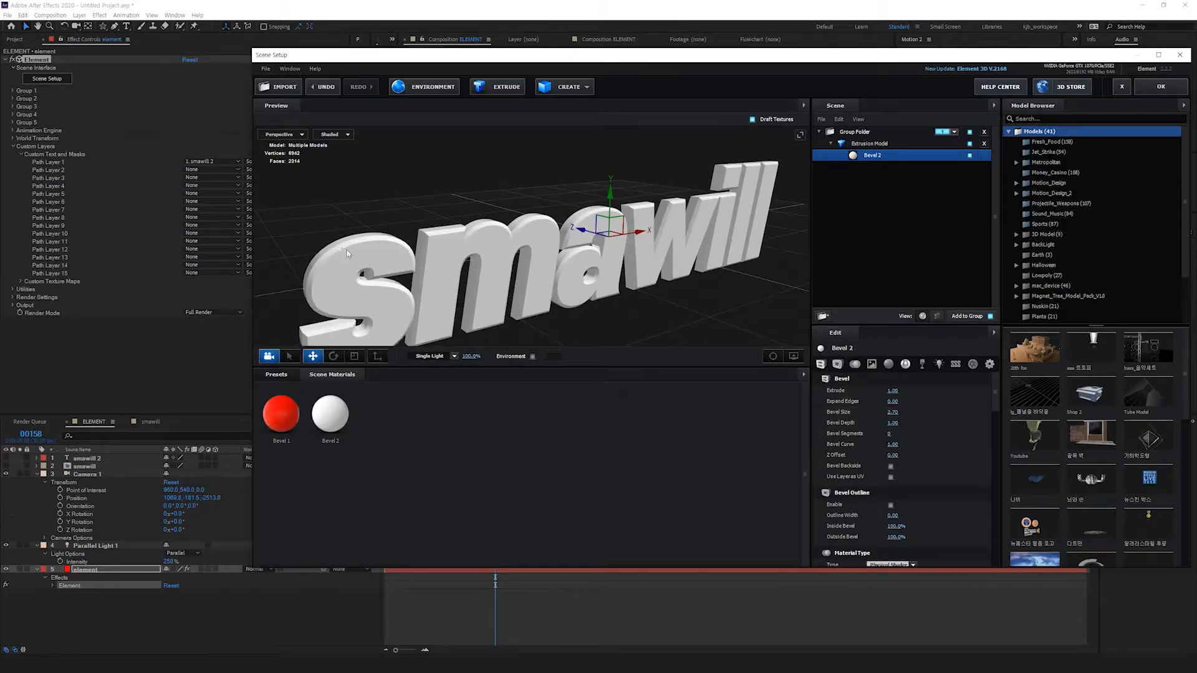
Step: Try a larger Bevel Depth on Bevel 2, then undo the recent Bevel Depth and Bevel Size changes
drag(695, 305, 593, 306)
drag(893, 424, 942, 424)
key(ctrl+z)
key(ctrl+z)
key(ctrl+z)
key(ctrl+z)
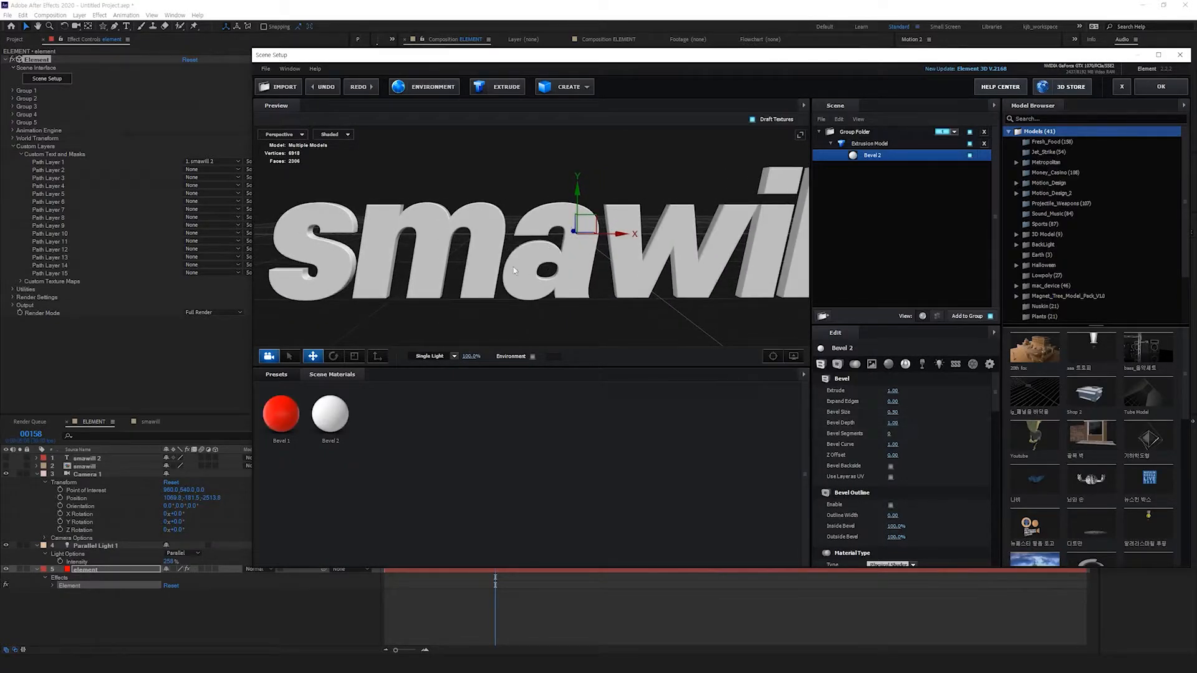
Step: Set Bevel 2's Bevel Segments to 2 while viewing the upper edge of the letter "s" up close
scroll(517, 271, up, 4)
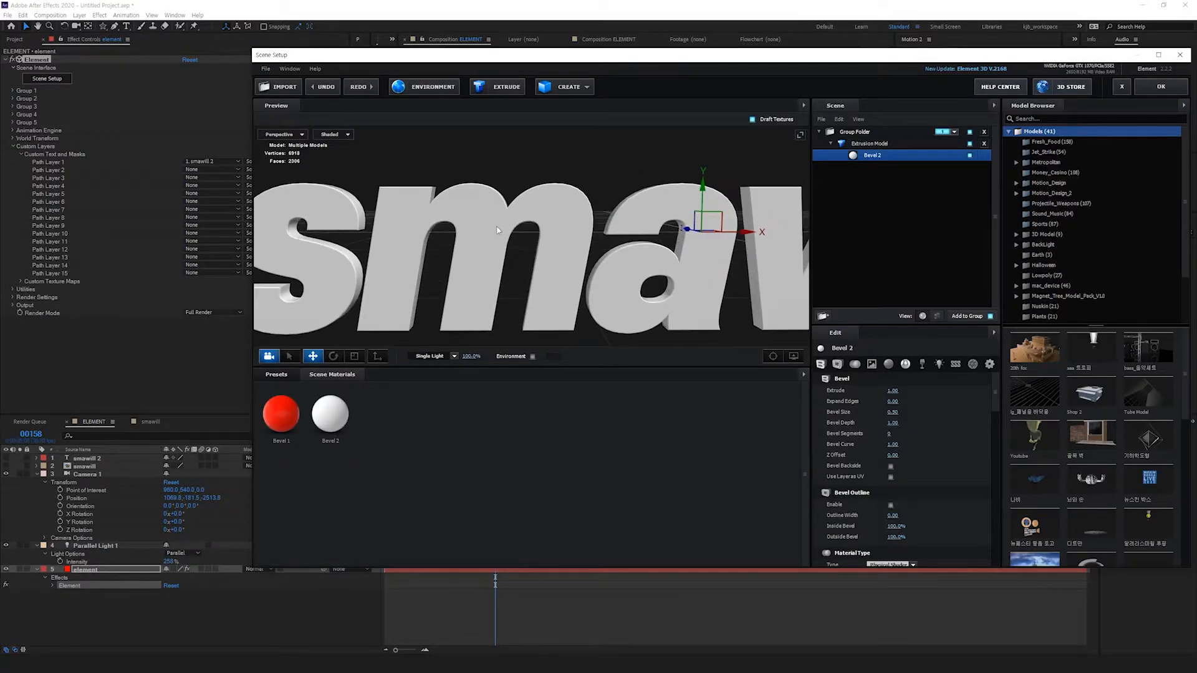
drag(497, 231, 532, 230)
scroll(652, 298, up, 2)
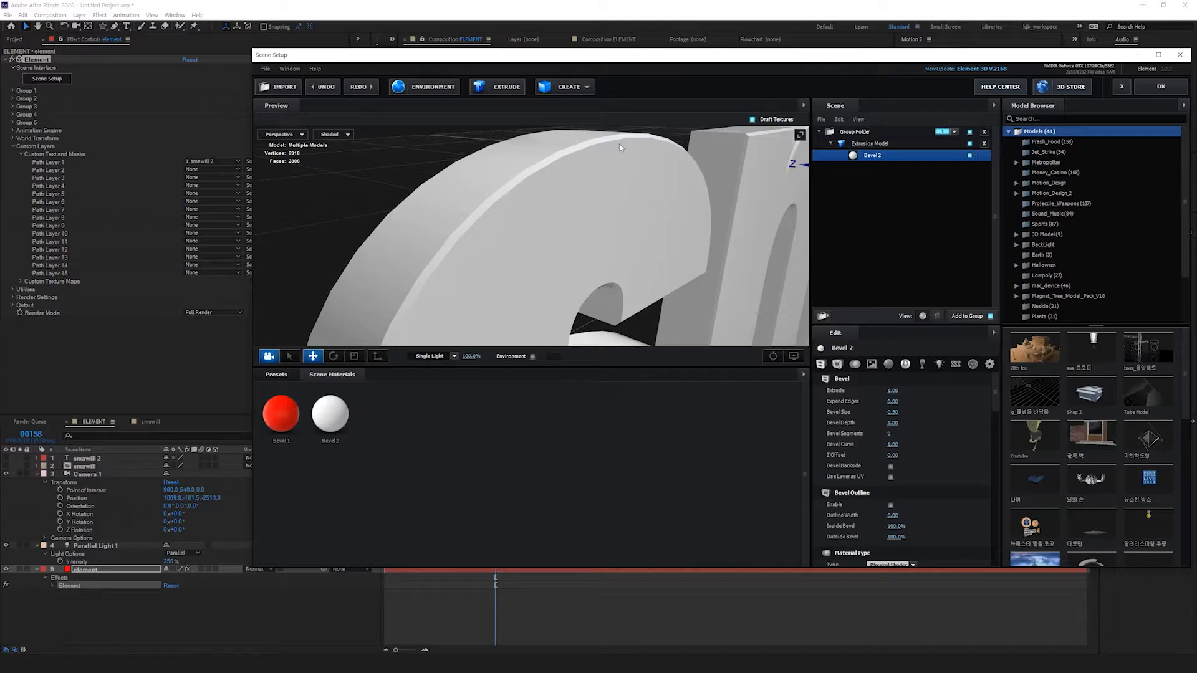
mouse_move(890, 433)
mouse_down()
mouse_move(871, 433)
mouse_move(898, 433)
mouse_up()
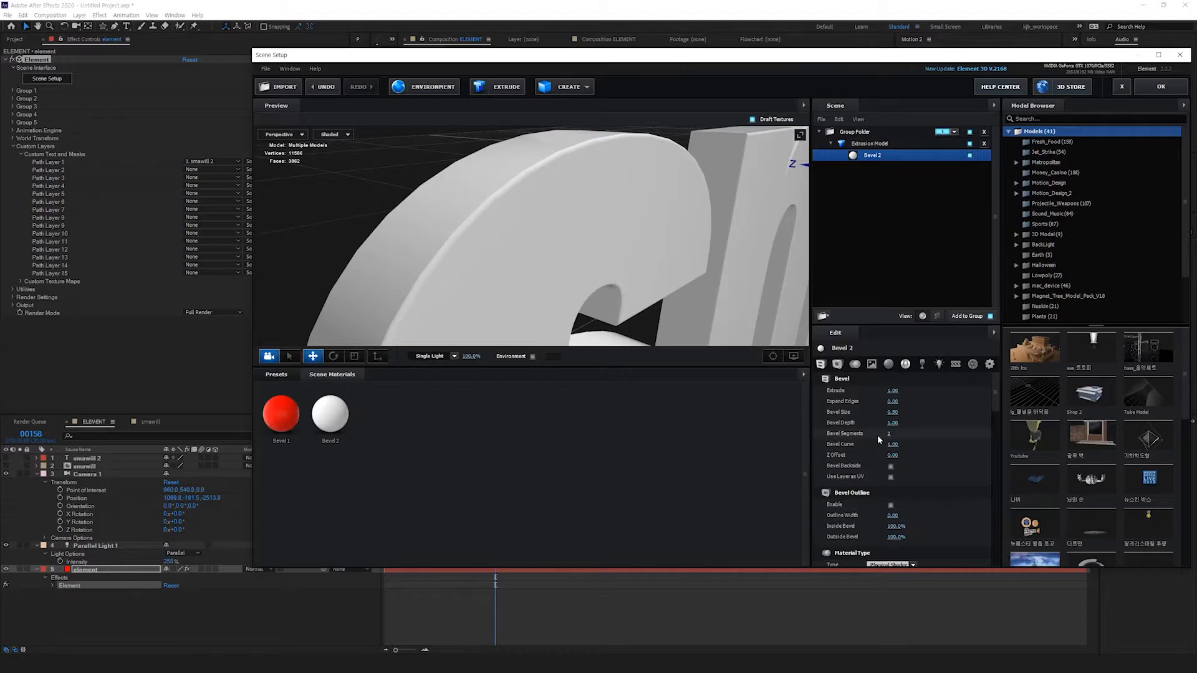
Step: Set the Bevel 2 material's Bevel Segments to 0 so the extruded text has a flat bevel
drag(890, 434, 876, 434)
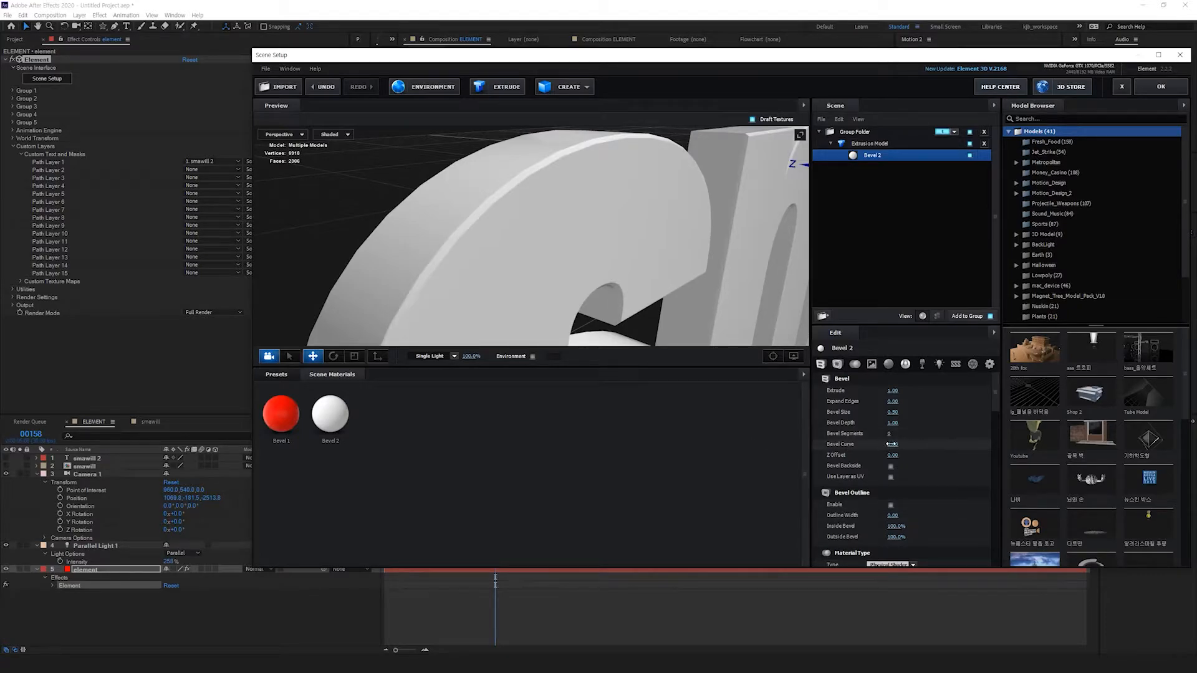
scroll(641, 284, down, 8)
drag(657, 288, 590, 246)
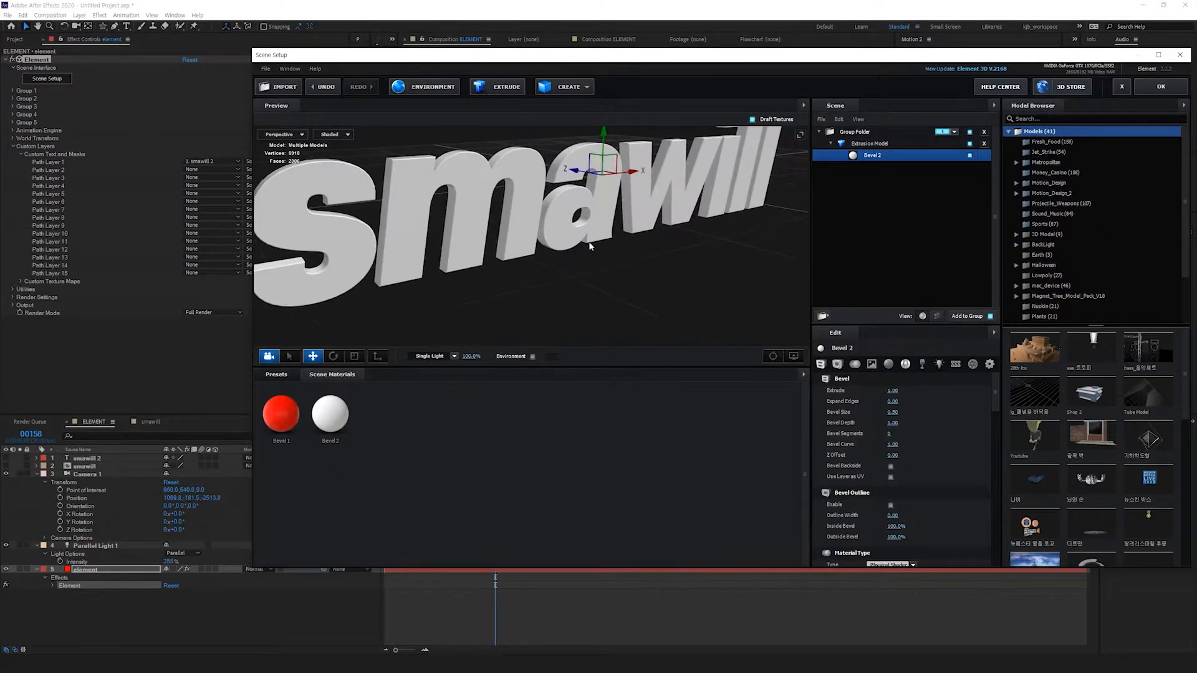
Step: Try the Bevel Backside option and a negative Bevel Curve on the extruded text, and revert both
click(890, 467)
click(891, 467)
drag(942, 446, 896, 446)
key(ctrl+z)
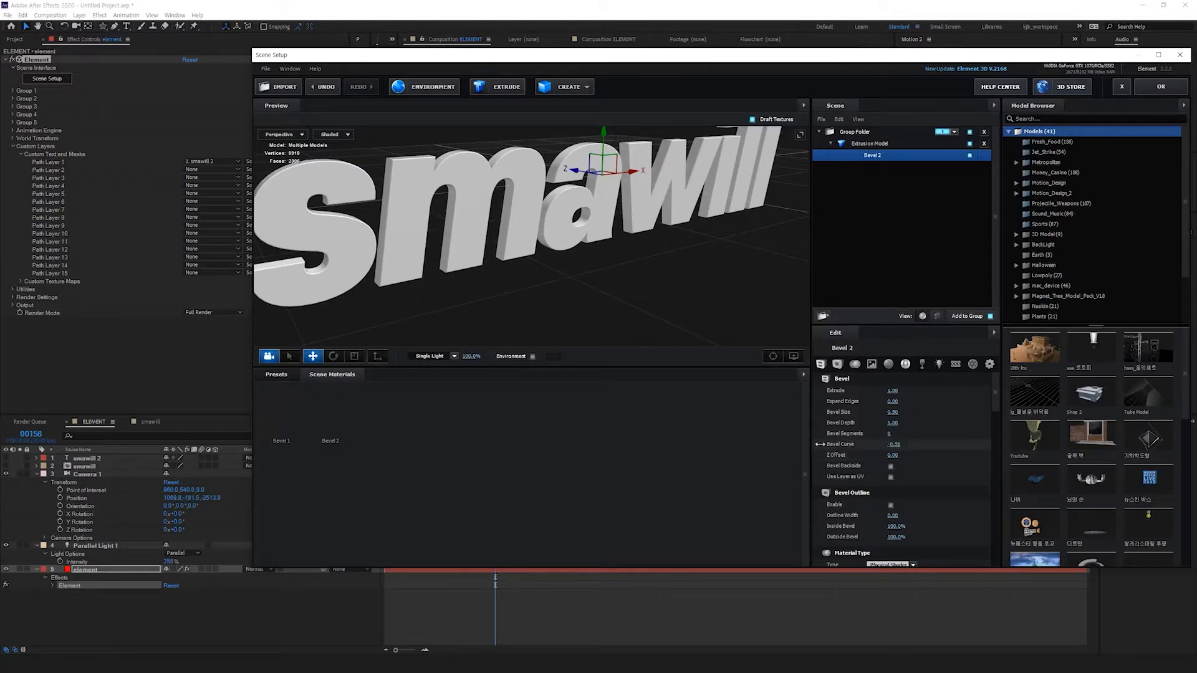
Step: Try the Bevel Outline with a larger Outline Width on the text, and switch the outline off again
click(891, 505)
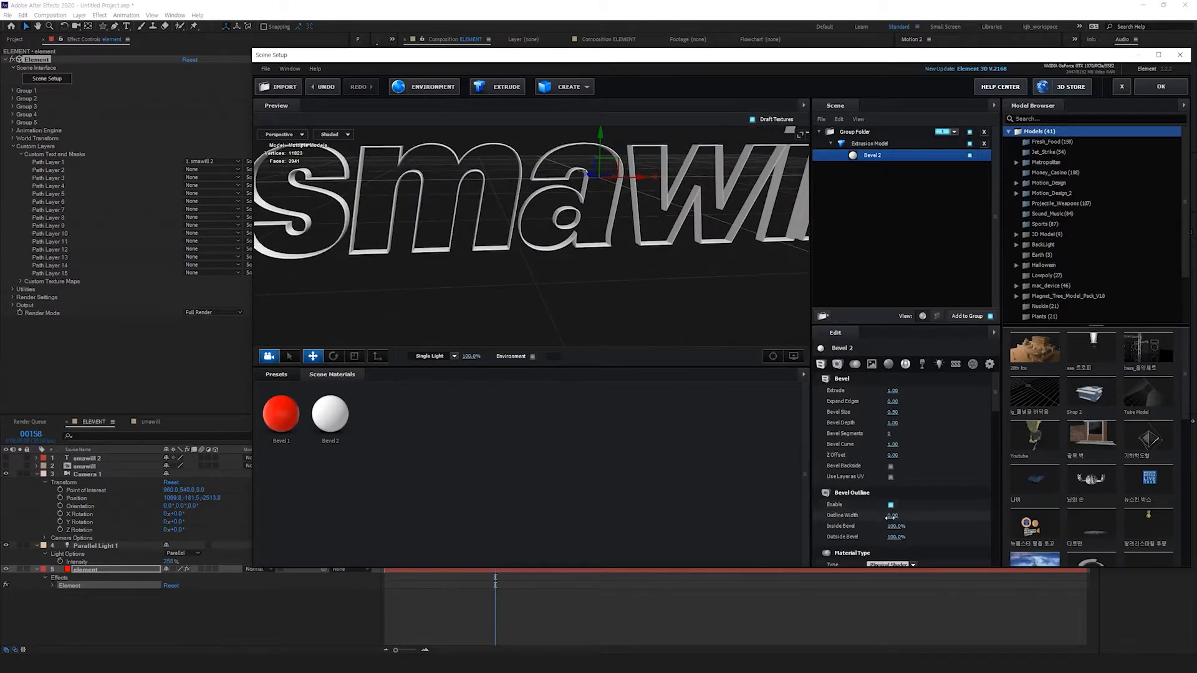
key(ctrl+z)
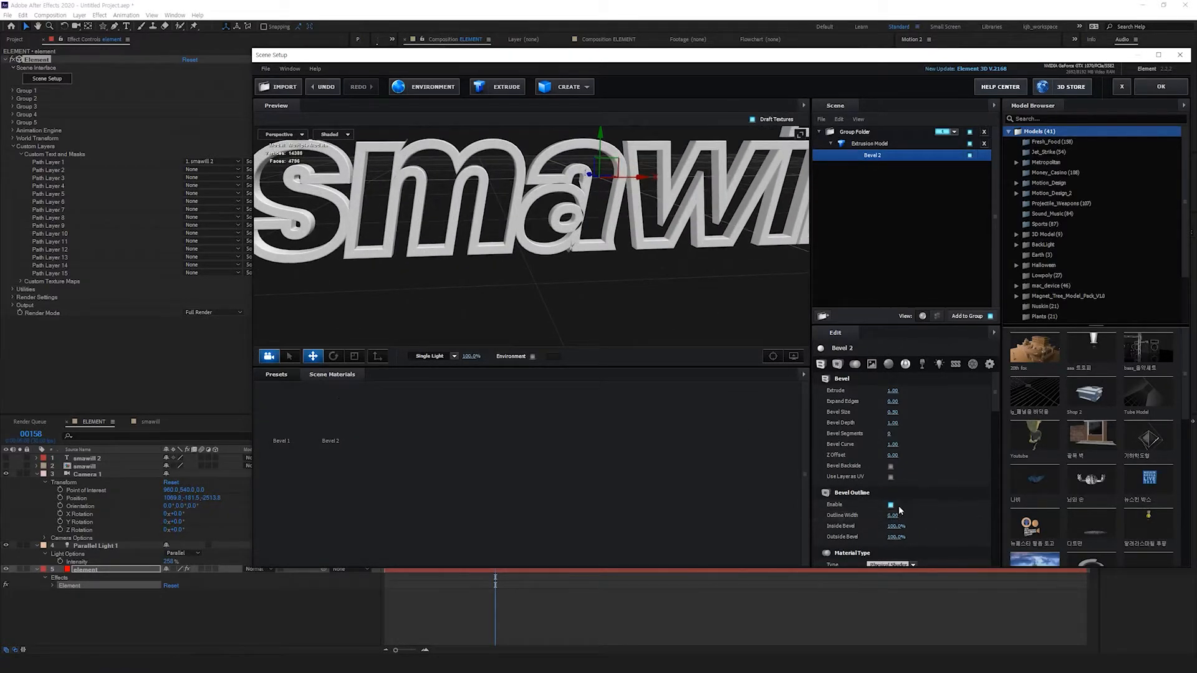
click(891, 505)
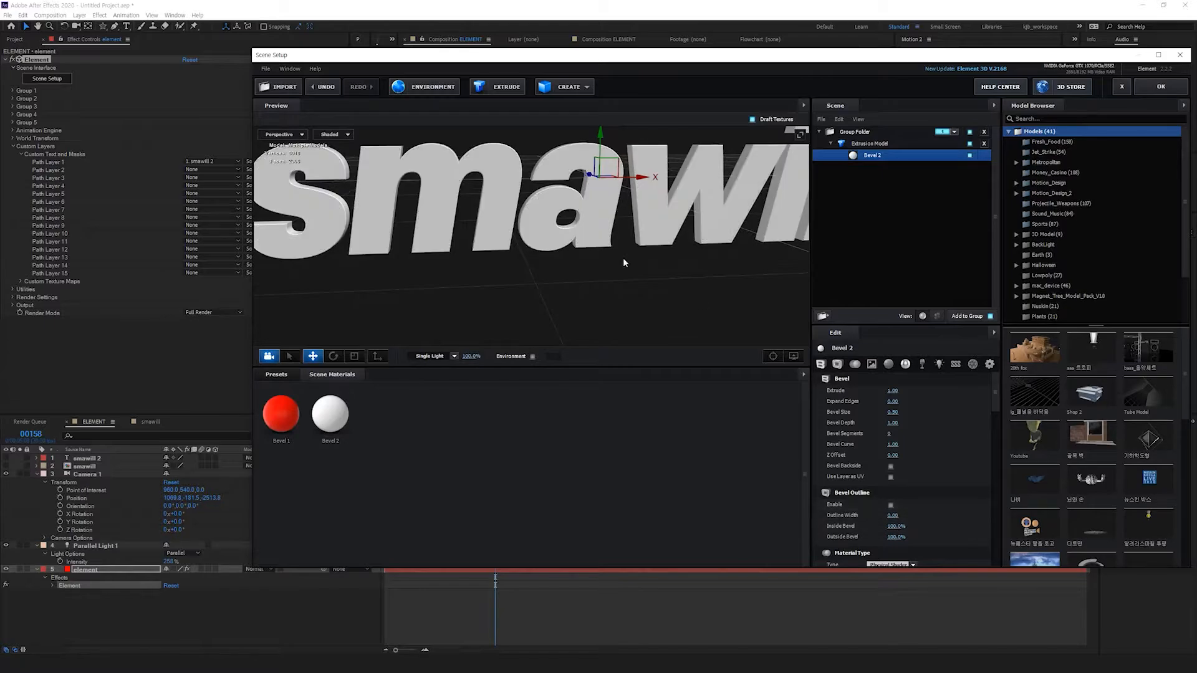
Step: Increase the text's Extrude value to about 1.7 and apply the scene setup
scroll(877, 497, down, 3)
drag(641, 248, 667, 282)
scroll(899, 439, up, 3)
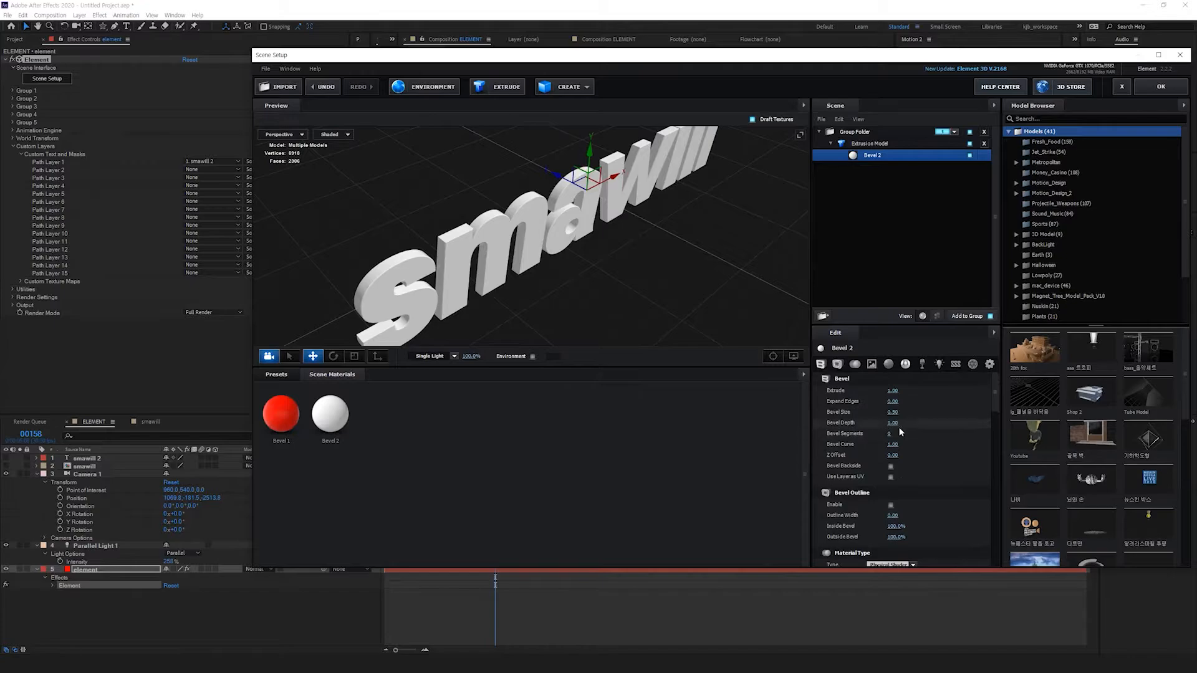
drag(892, 391, 915, 186)
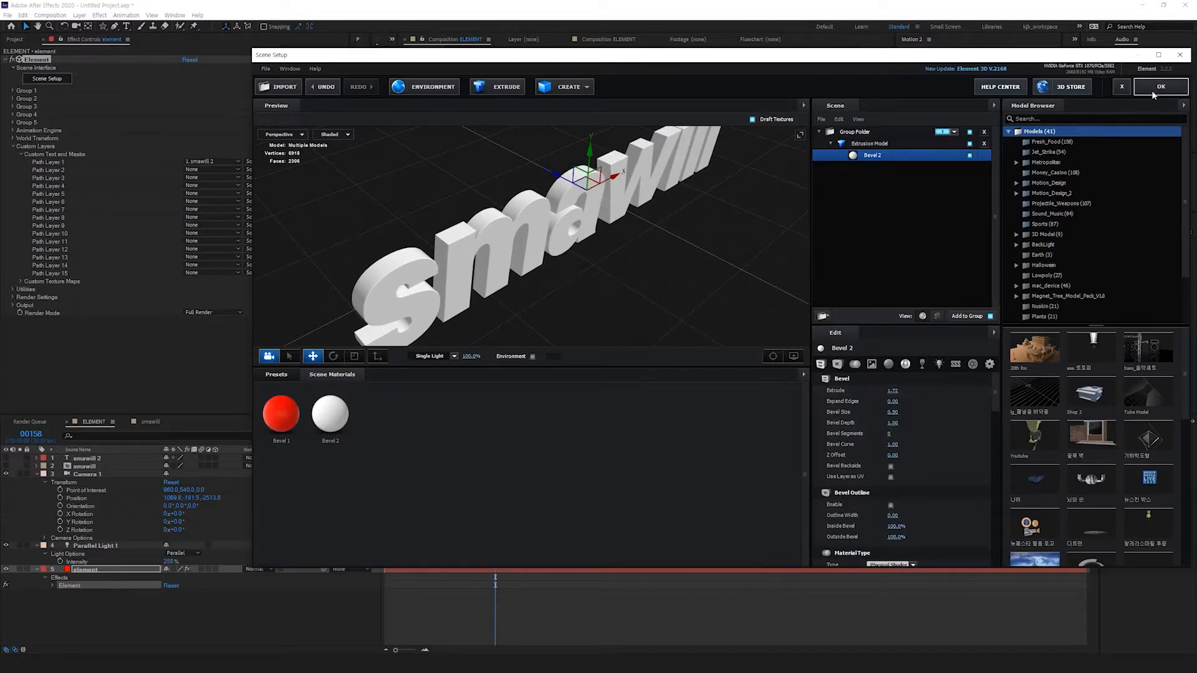
click(1161, 86)
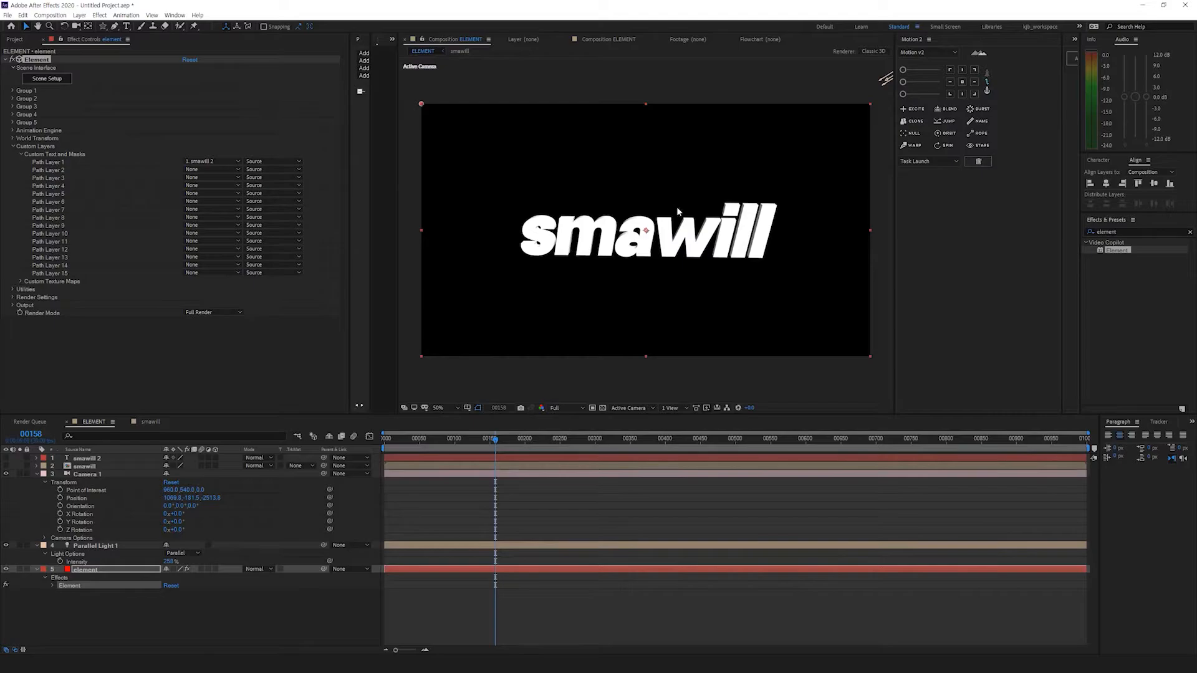
Step: Replace the existing camera with a new 35 mm two-node camera and move it slightly away from the text
click(86, 476)
key(Delete)
right_click(199, 493)
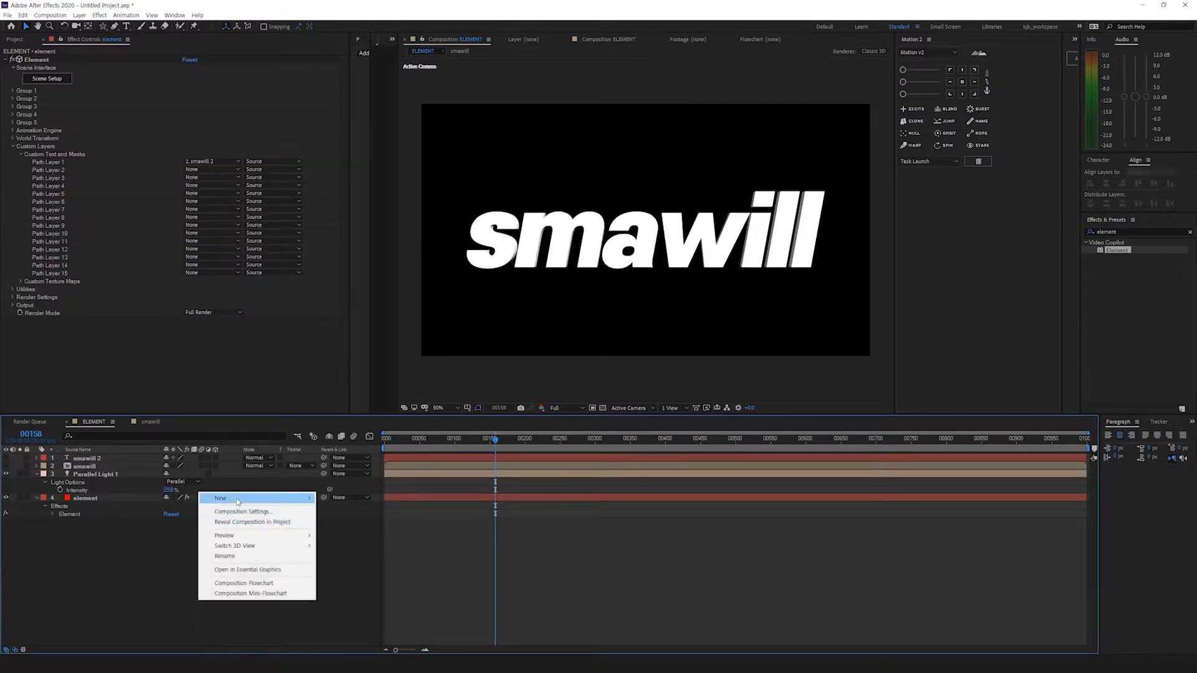
mouse_move(236, 499)
click(341, 543)
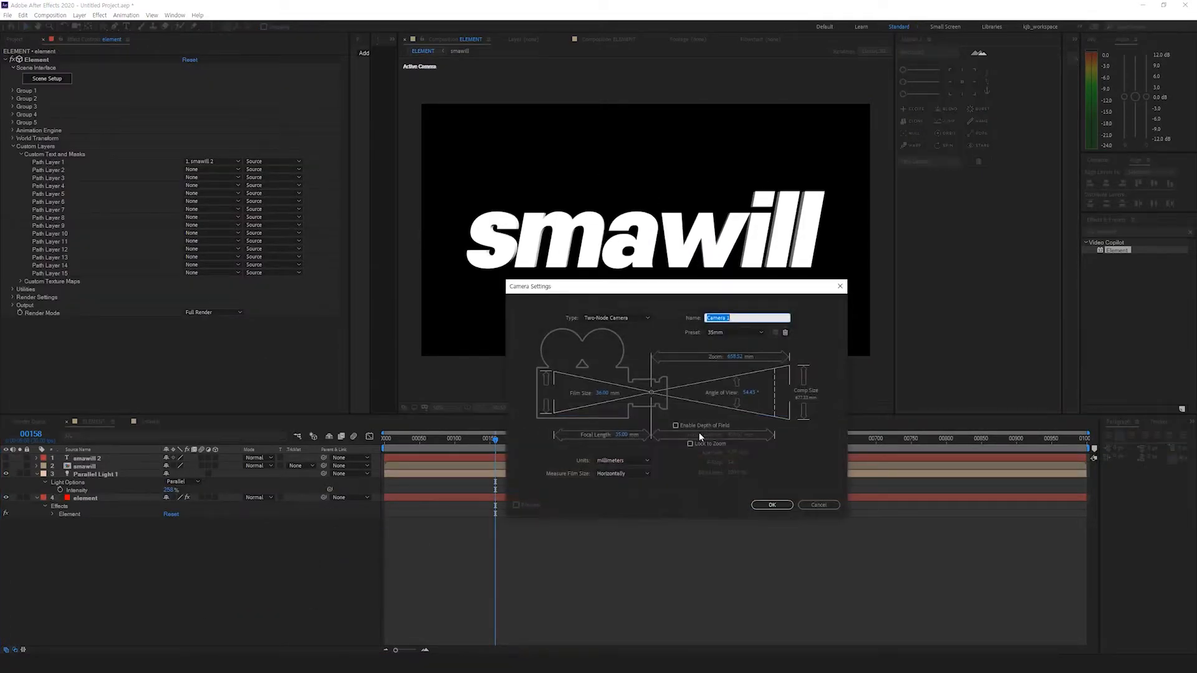
click(772, 504)
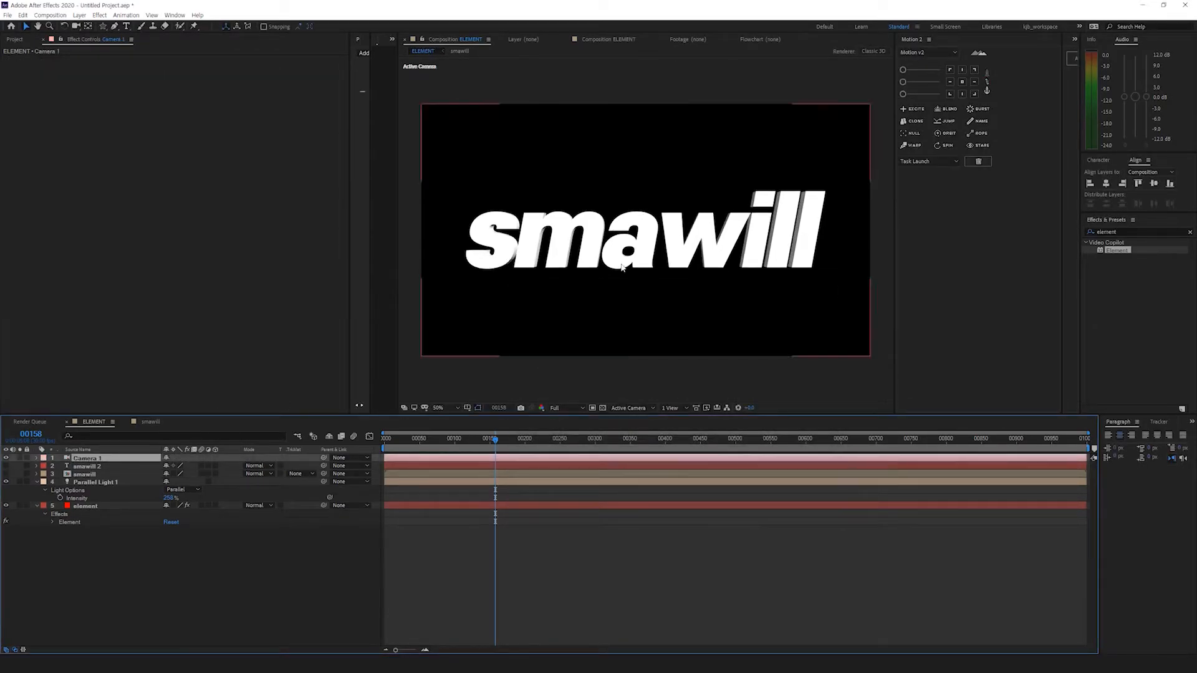
key(c)
drag(662, 236, 668, 265)
Step: Try a Group 1 Particle Replicator Y Rotation on the element layer's text, and undo it
click(87, 507)
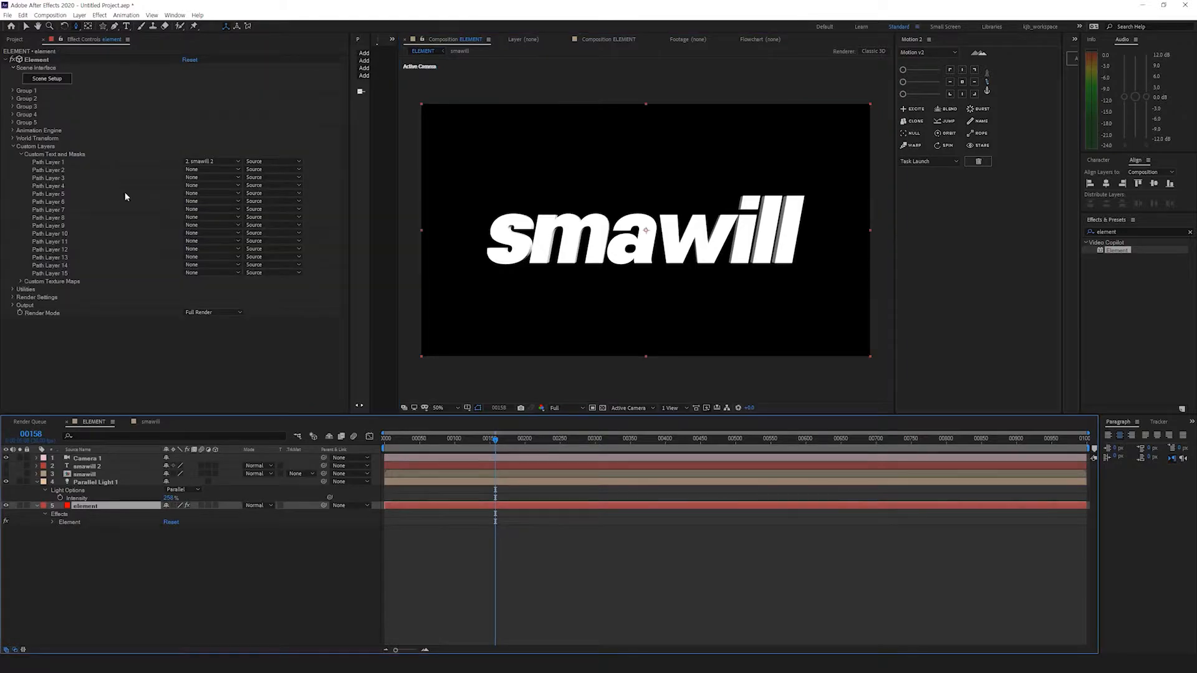
click(13, 91)
click(21, 107)
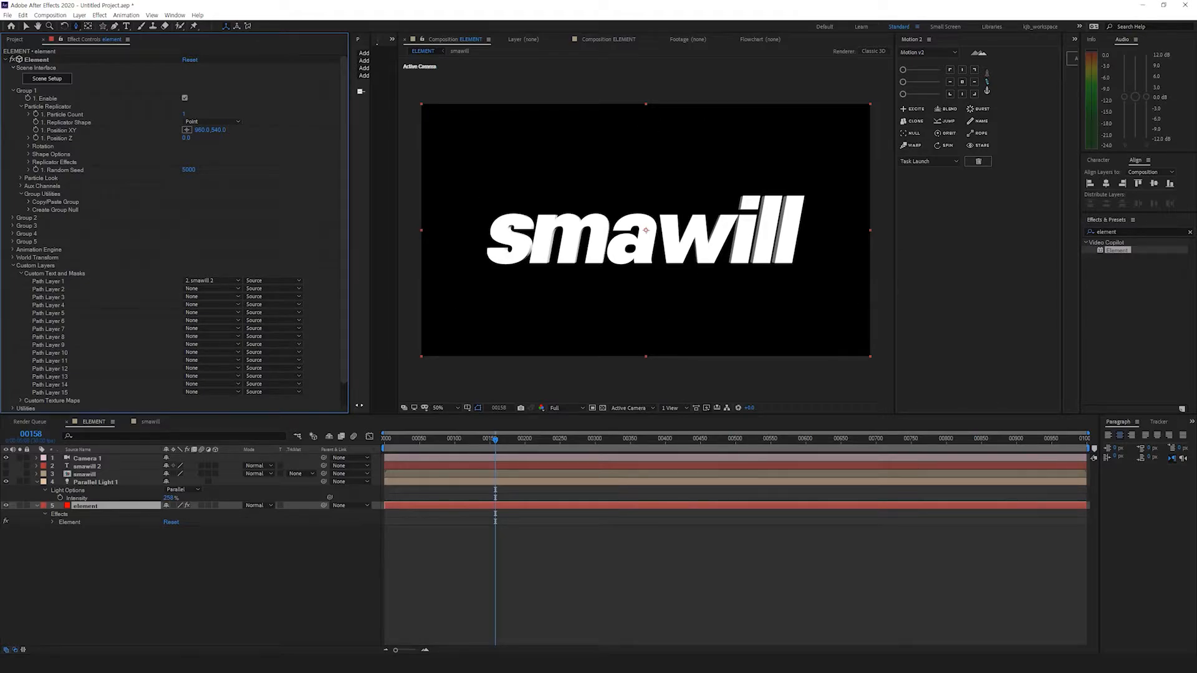
click(554, 507)
click(46, 111)
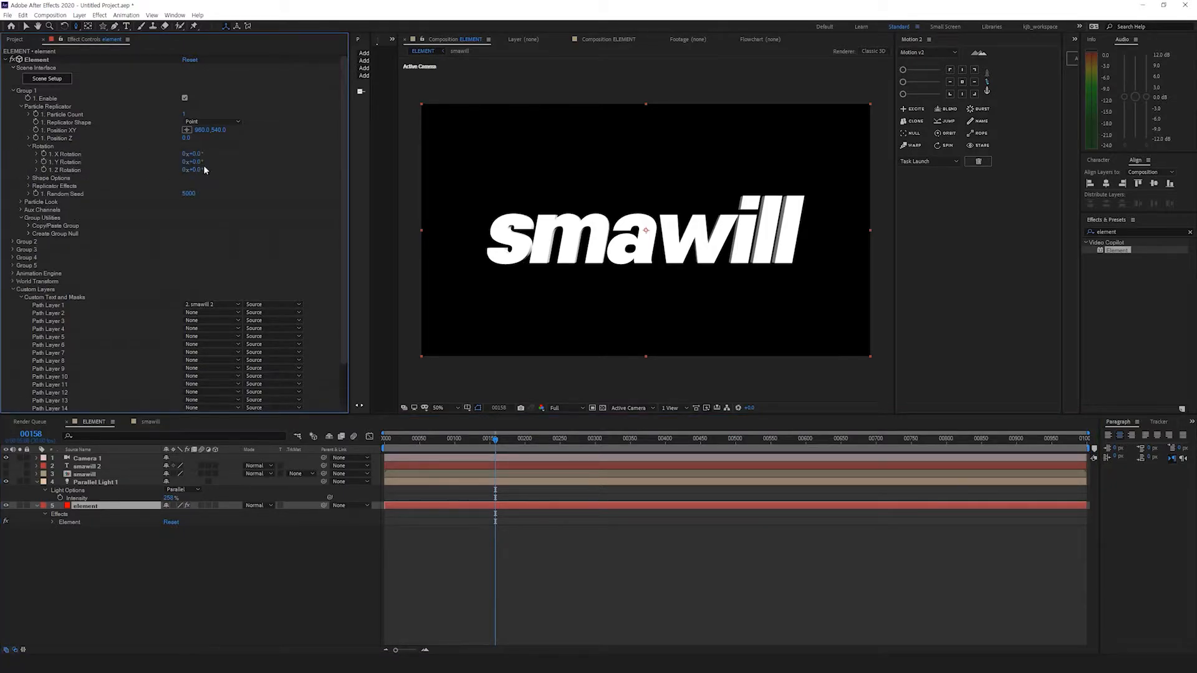
drag(196, 163, 276, 162)
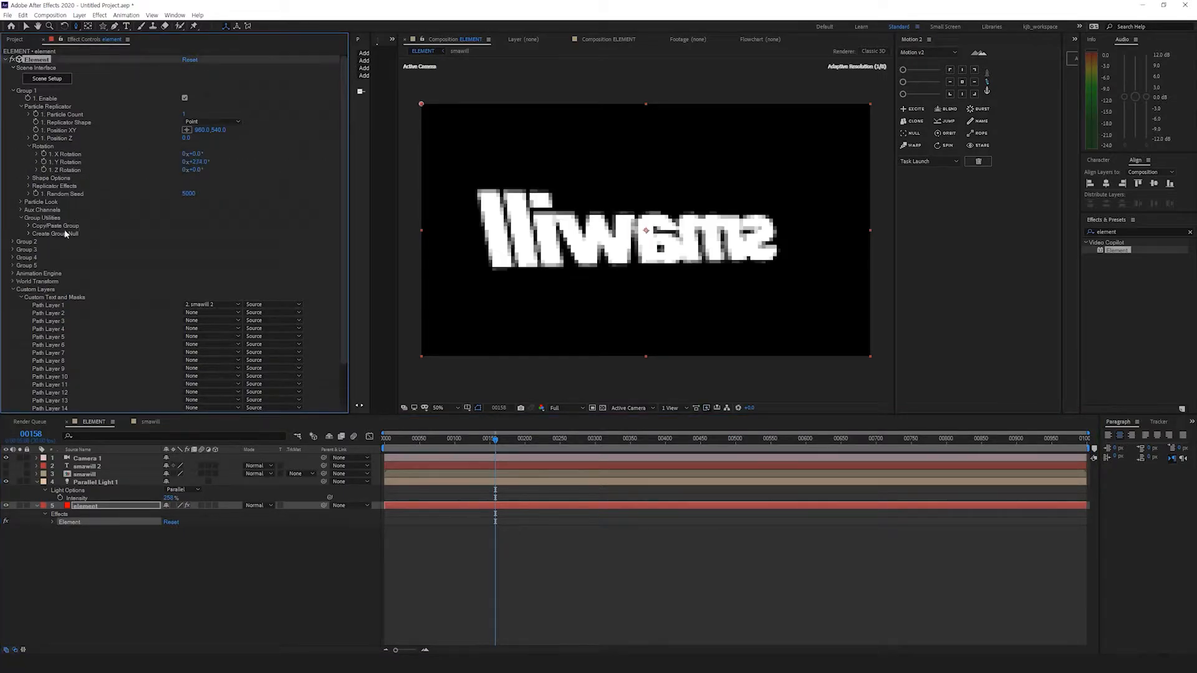
key(ctrl+z)
Step: Try a Y Rotation under Group 1's Particle Look settings, and undo it
click(21, 202)
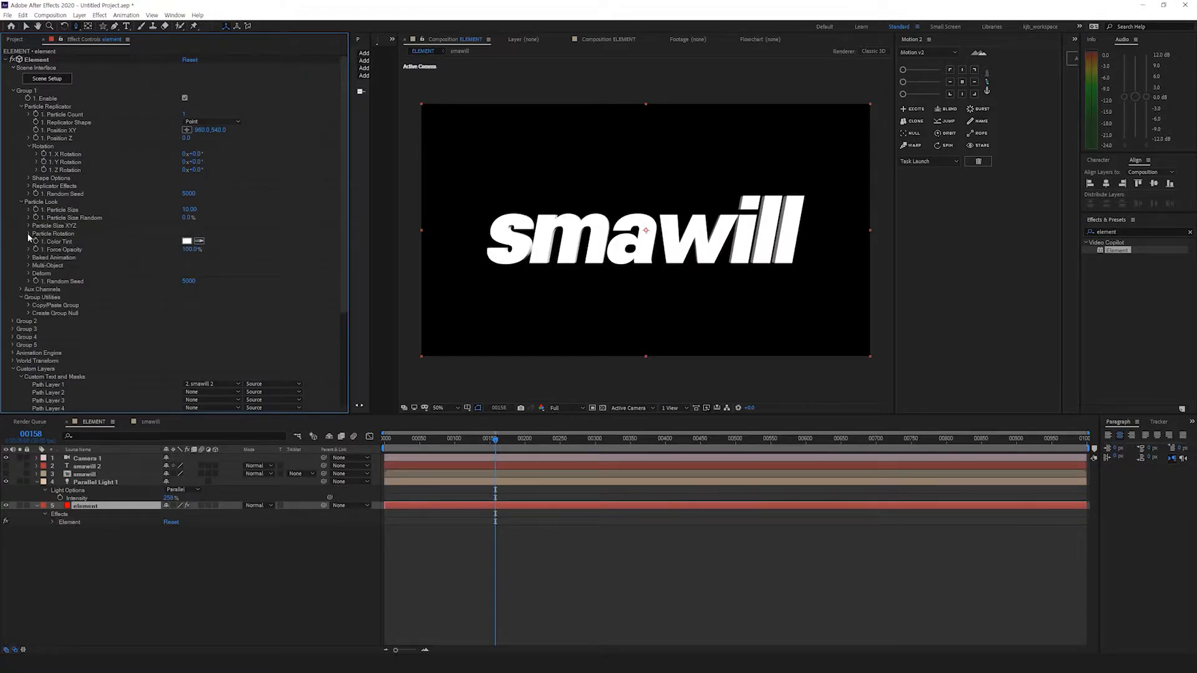
click(27, 234)
drag(190, 257, 312, 262)
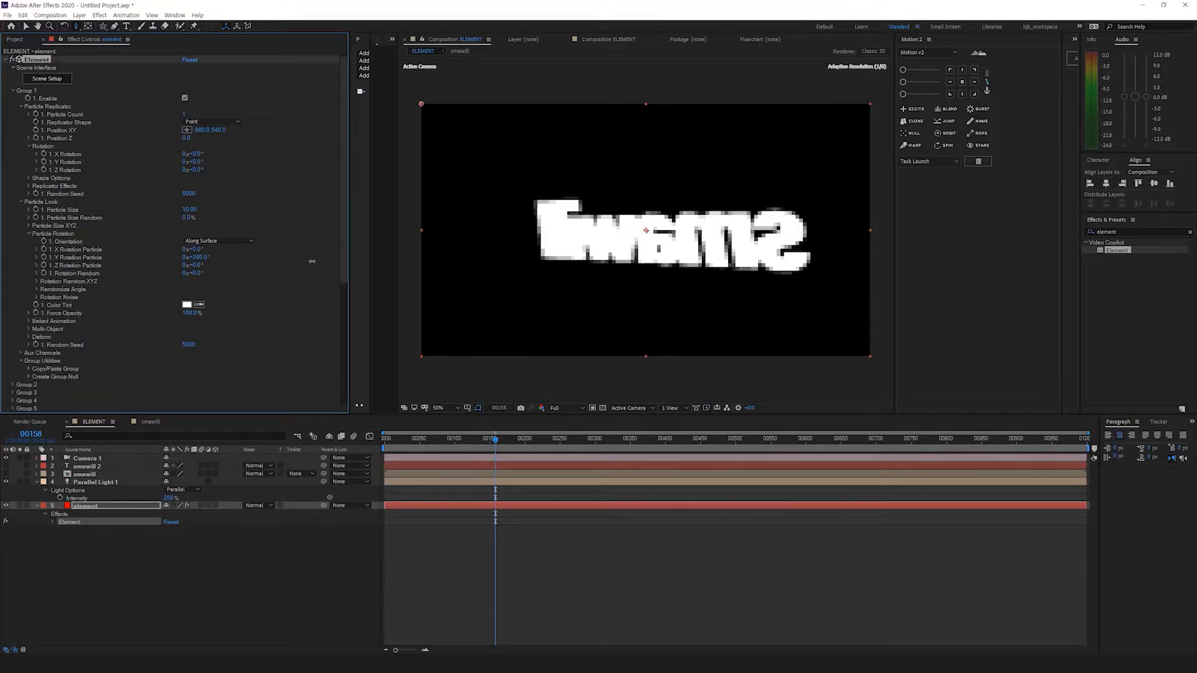
key(ctrl+z)
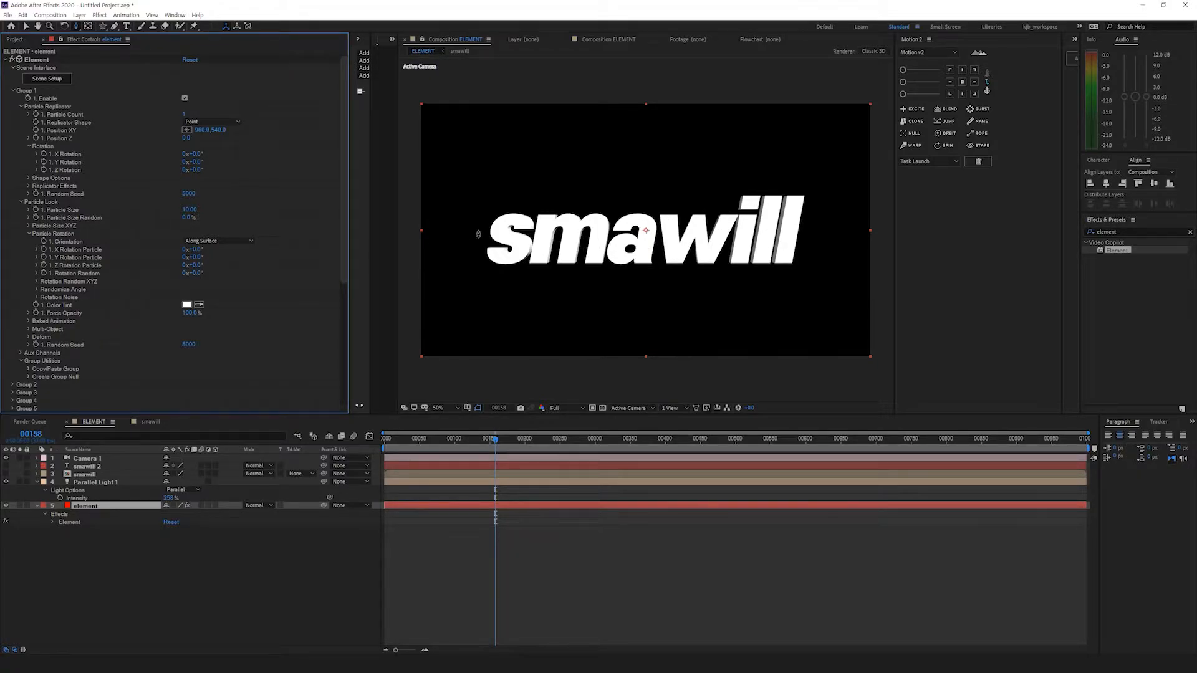
Step: Enable Multi-Object in Group 1's Particle Look settings so each letter can be controlled individually
click(29, 234)
click(20, 107)
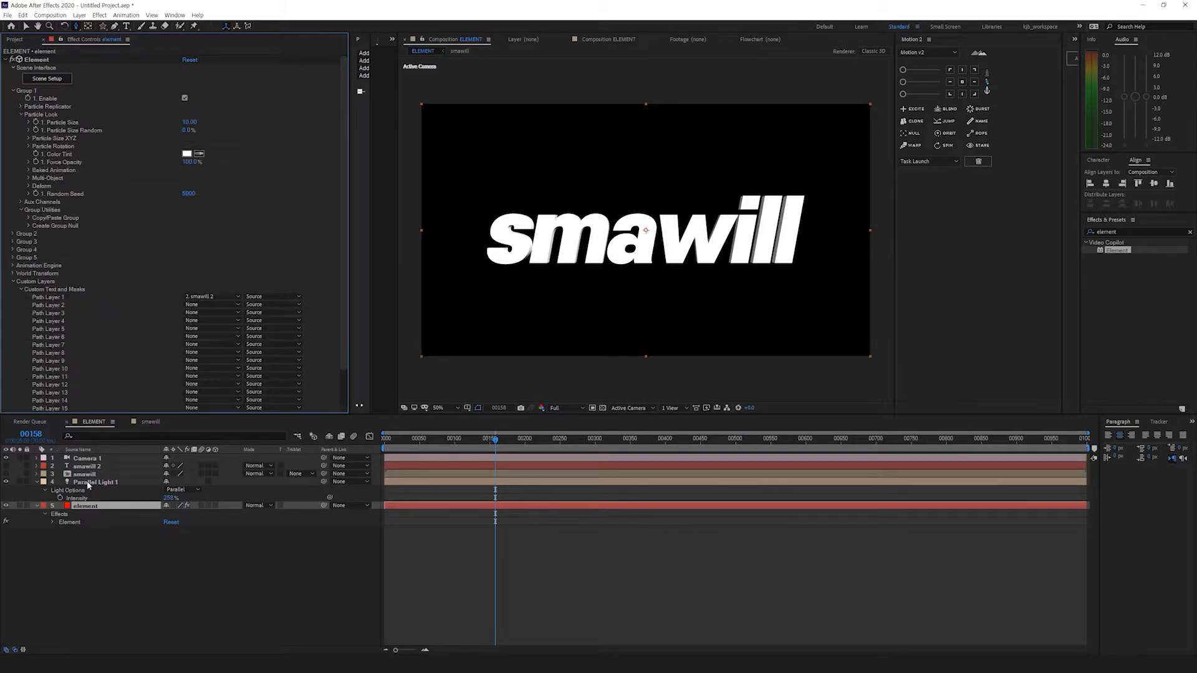
click(21, 115)
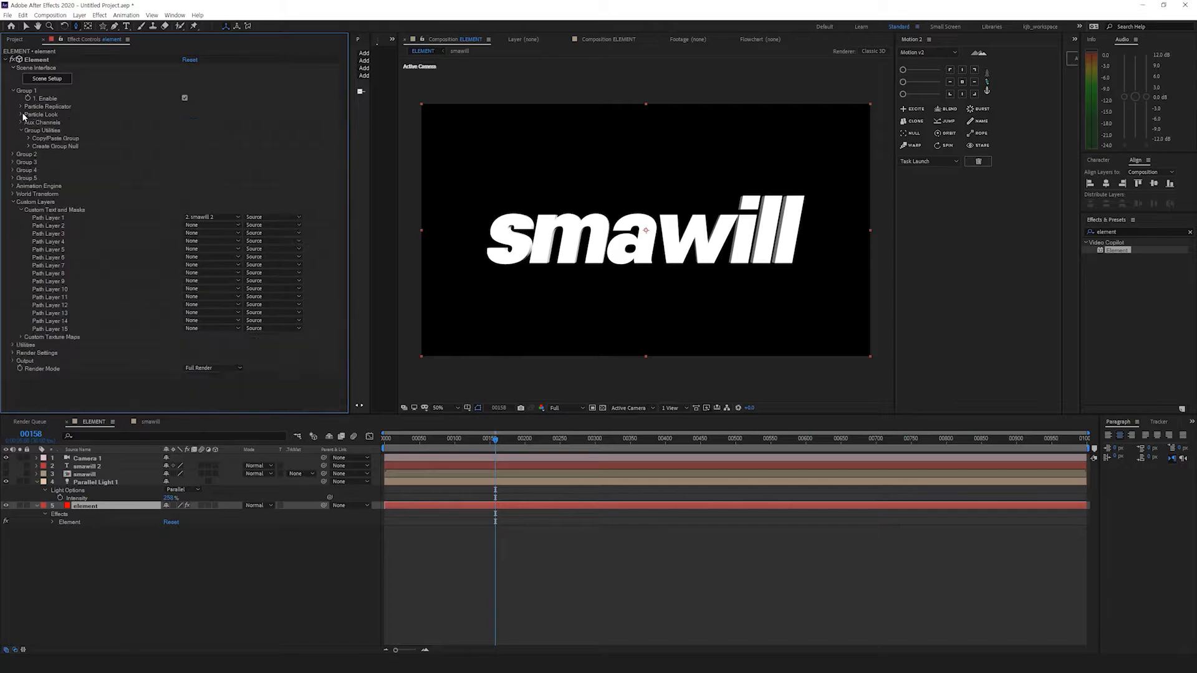
click(22, 116)
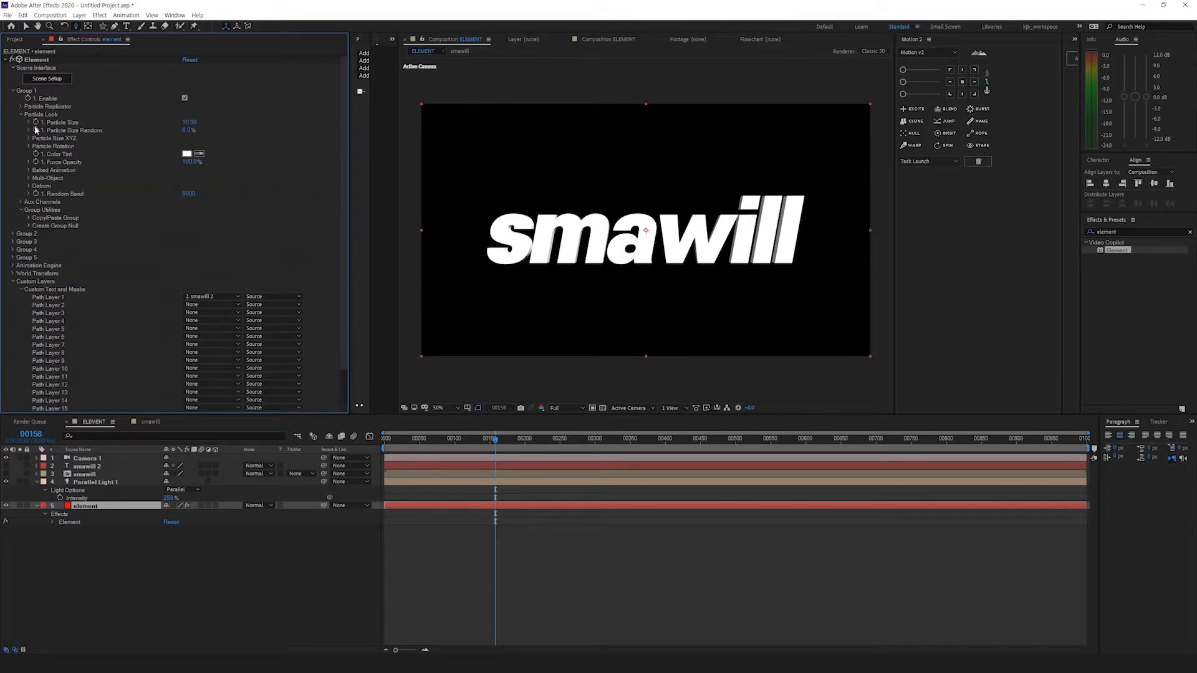
click(28, 178)
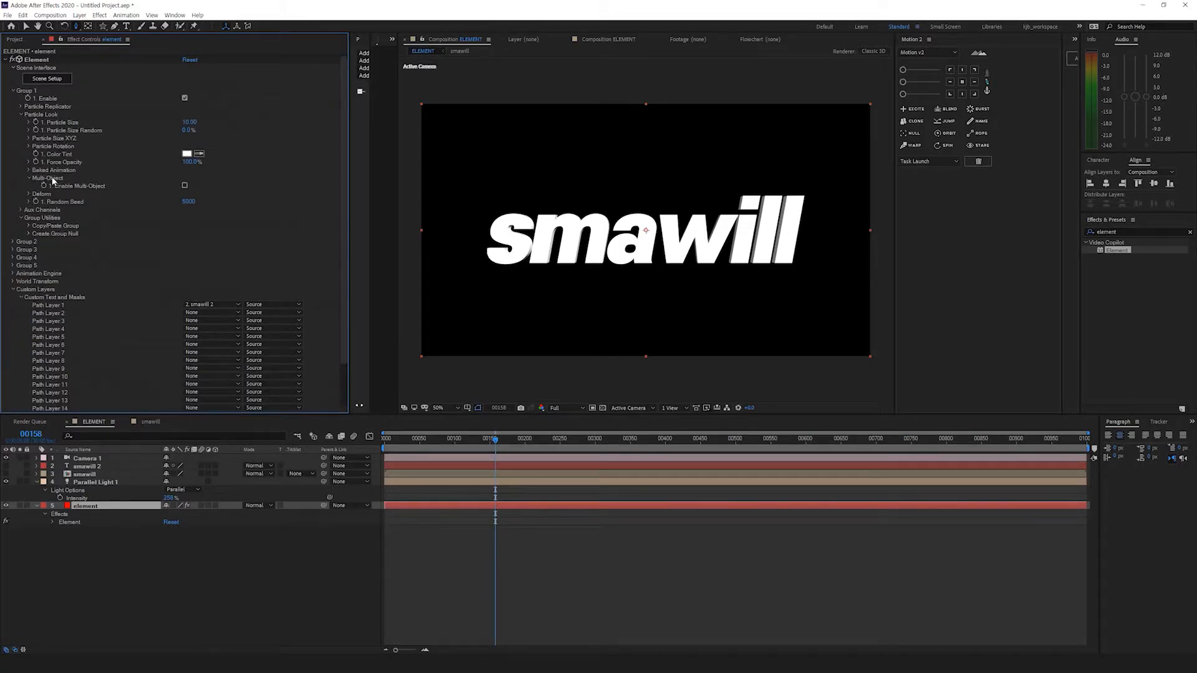
click(185, 186)
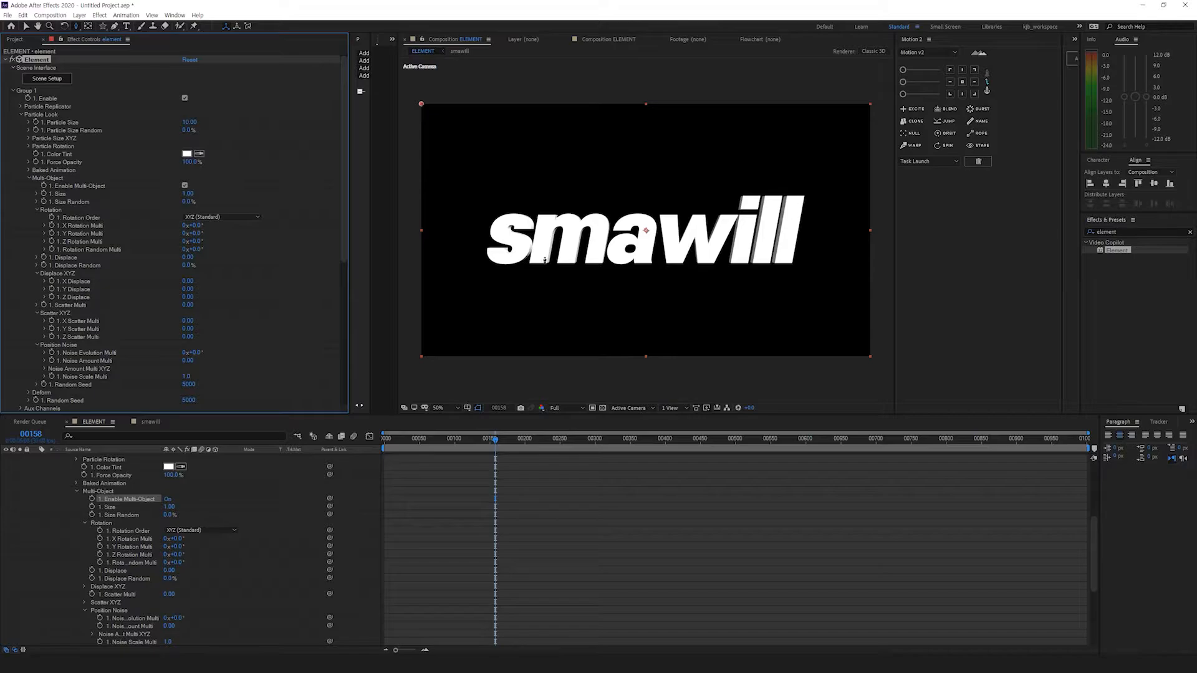
Step: Try different Particle Size, Multi-Object Size and Size Random values on the letters, and undo them
click(232, 251)
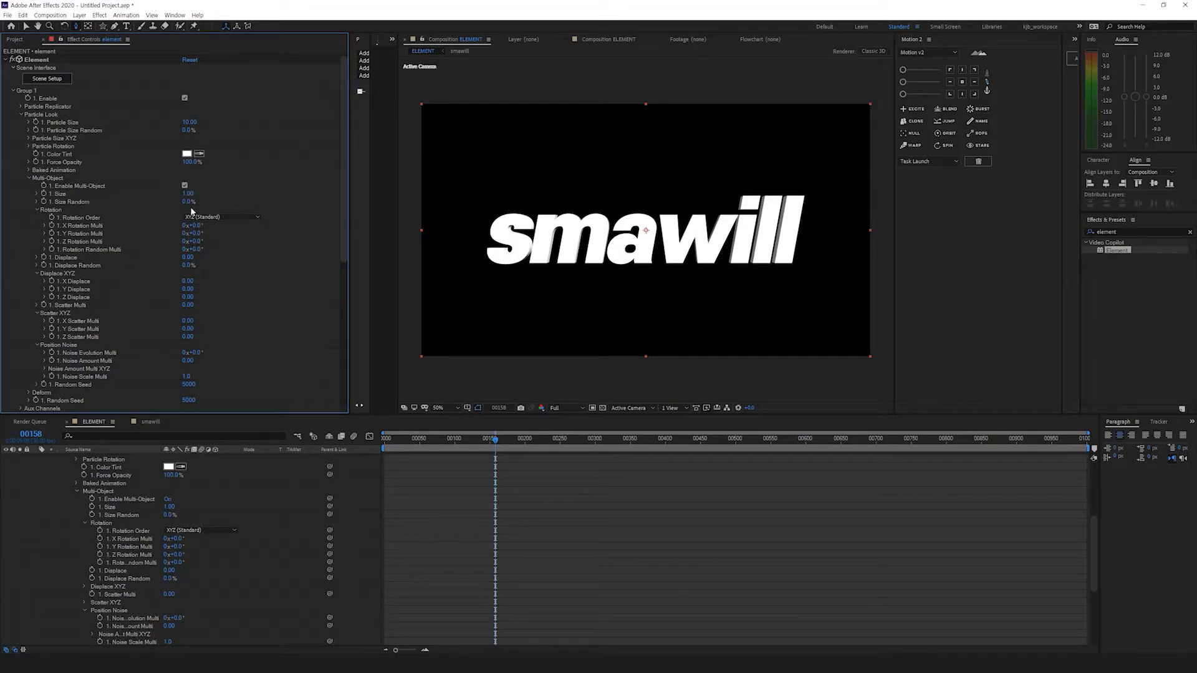
drag(191, 197, 343, 245)
key(ctrl+z)
mouse_move(190, 122)
mouse_down()
mouse_move(287, 171)
mouse_move(199, 124)
mouse_up()
mouse_move(188, 197)
mouse_down()
mouse_move(156, 204)
mouse_move(186, 194)
mouse_move(169, 195)
mouse_up()
key(ctrl+z)
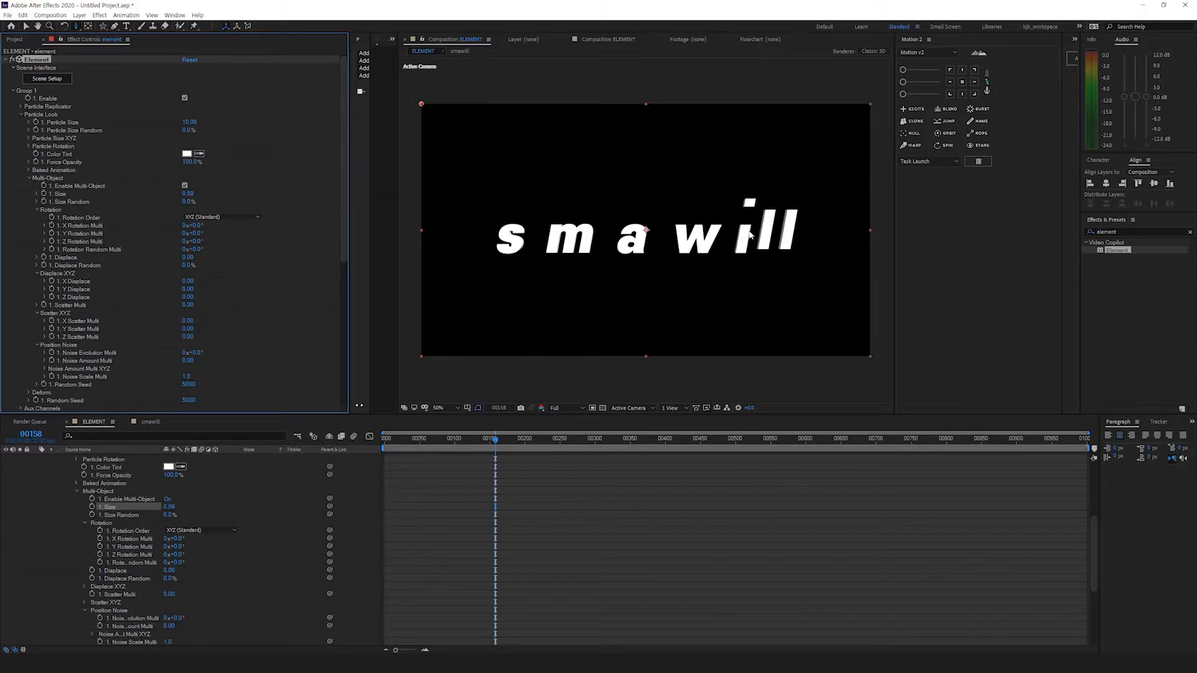
key(ctrl+z)
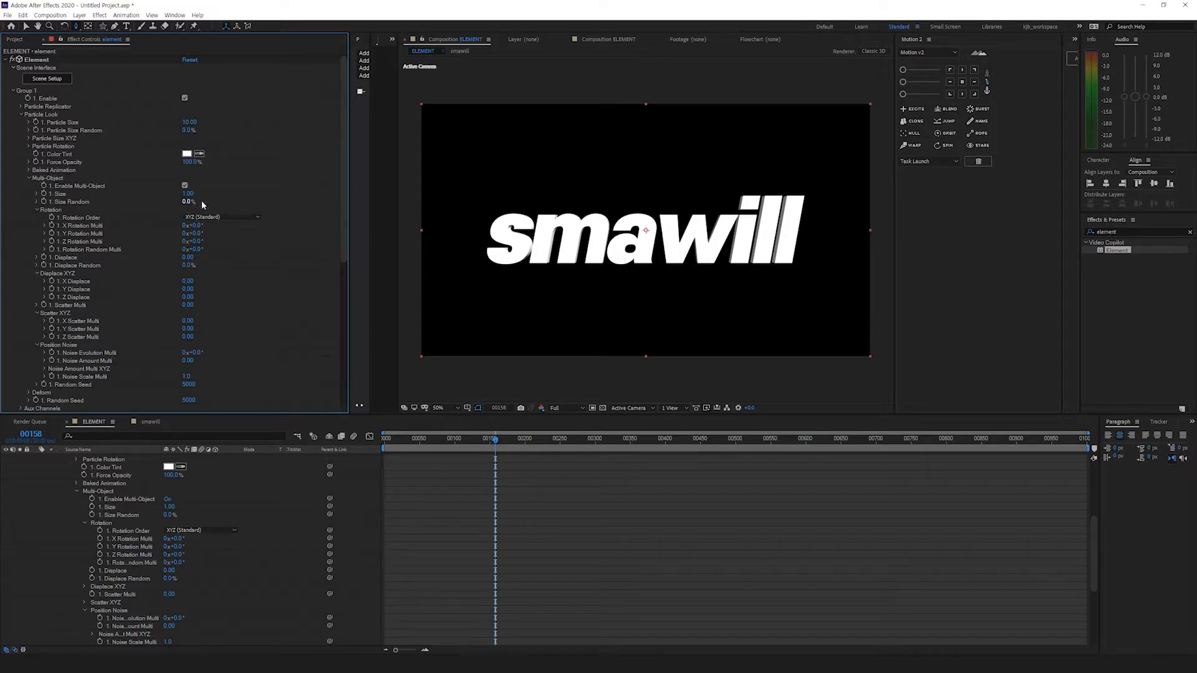
drag(188, 202, 252, 200)
key(ctrl+z)
Step: Keyframe Group 1's Y Rotation Multi from one full revolution at frame 0 to 0° at frame 158
click(51, 233)
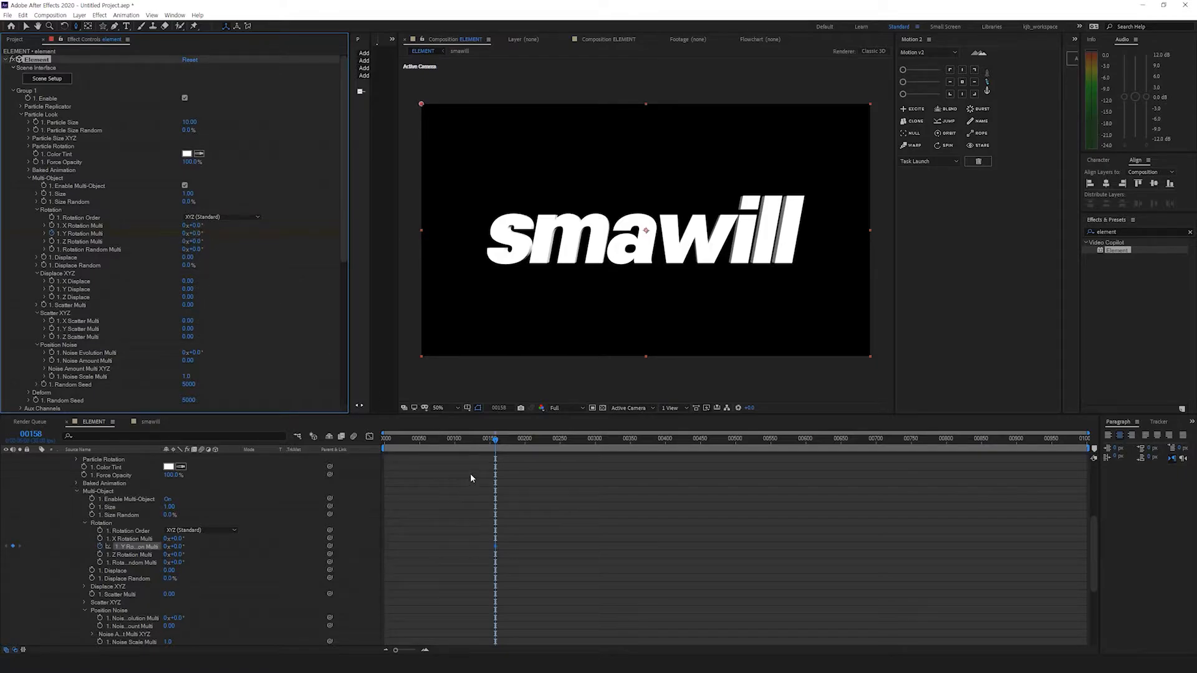
drag(492, 440, 210, 437)
click(185, 234)
text(1)
key(Return)
Step: Preview the letter rotation and move its ending keyframe earlier to about frame 98
click(460, 548)
key(space)
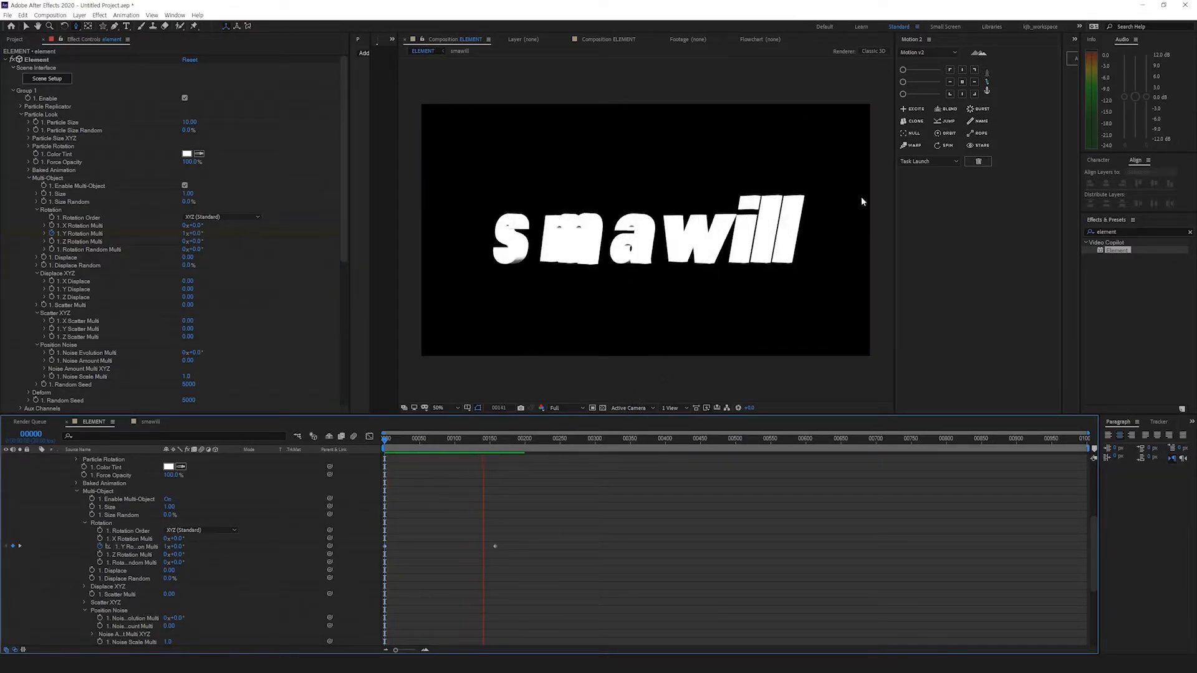
key(space)
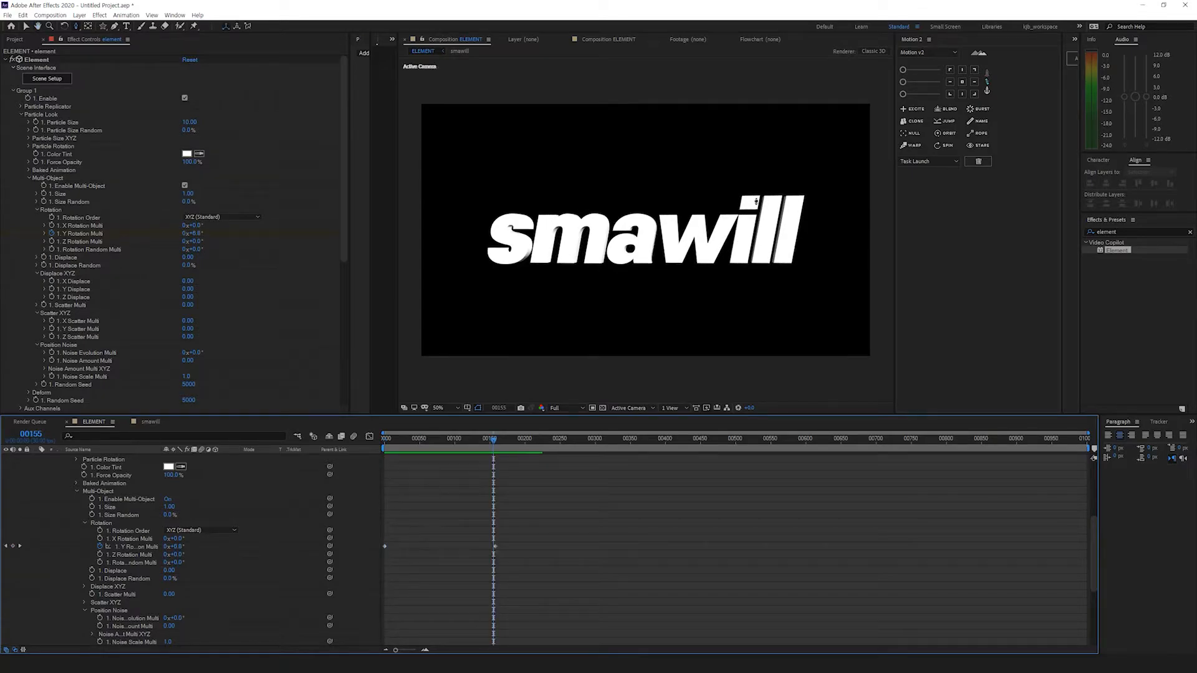
drag(495, 547, 454, 548)
mouse_move(454, 442)
mouse_down()
mouse_move(402, 444)
mouse_move(454, 441)
mouse_up()
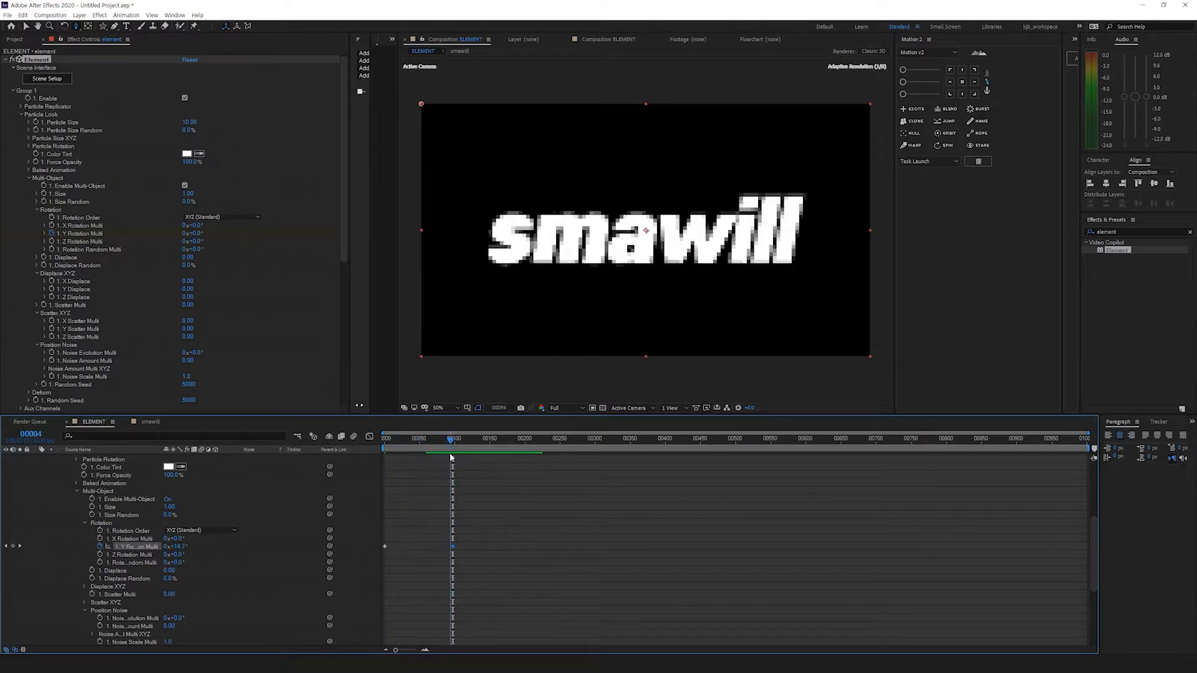
Step: Isolate the smawill 2 source text, set it to All Caps with a smaller font size, and hide the layer again
scroll(473, 522, up, 5)
click(81, 466)
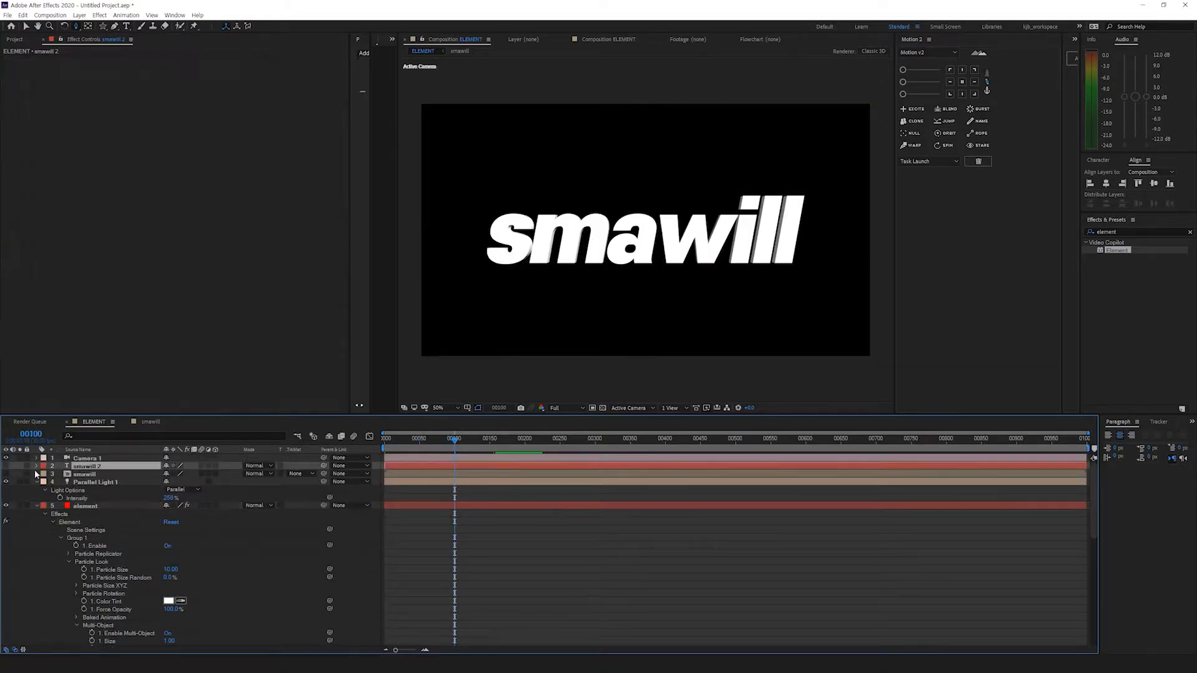
click(6, 467)
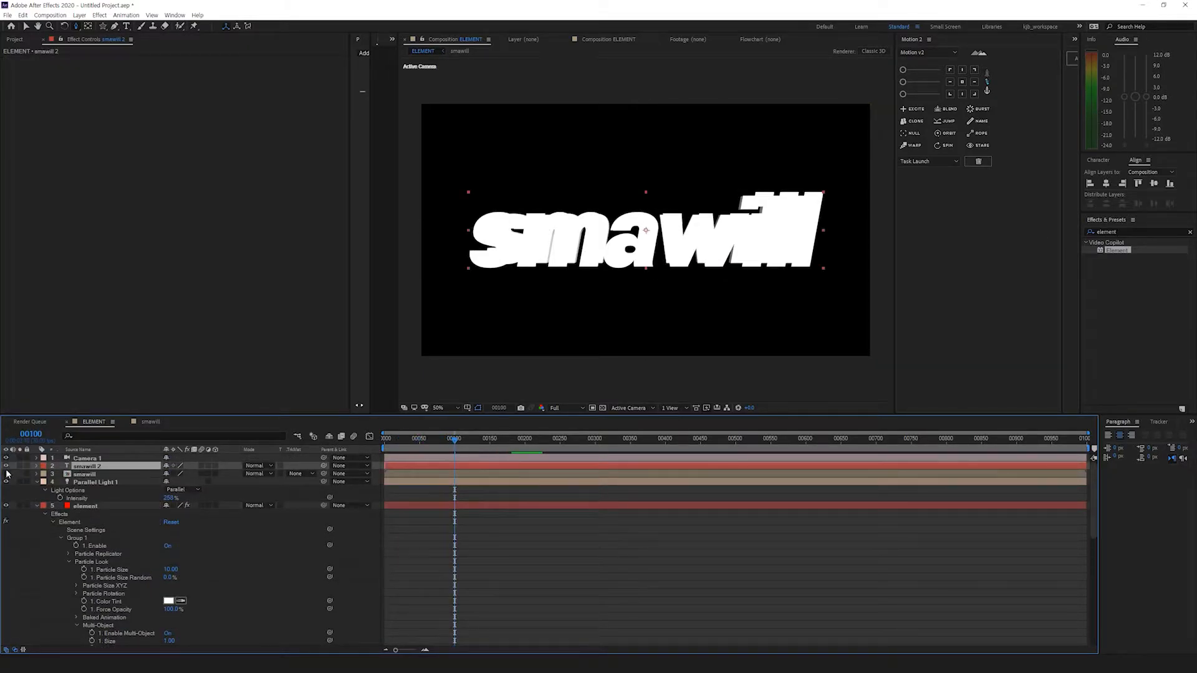
click(20, 466)
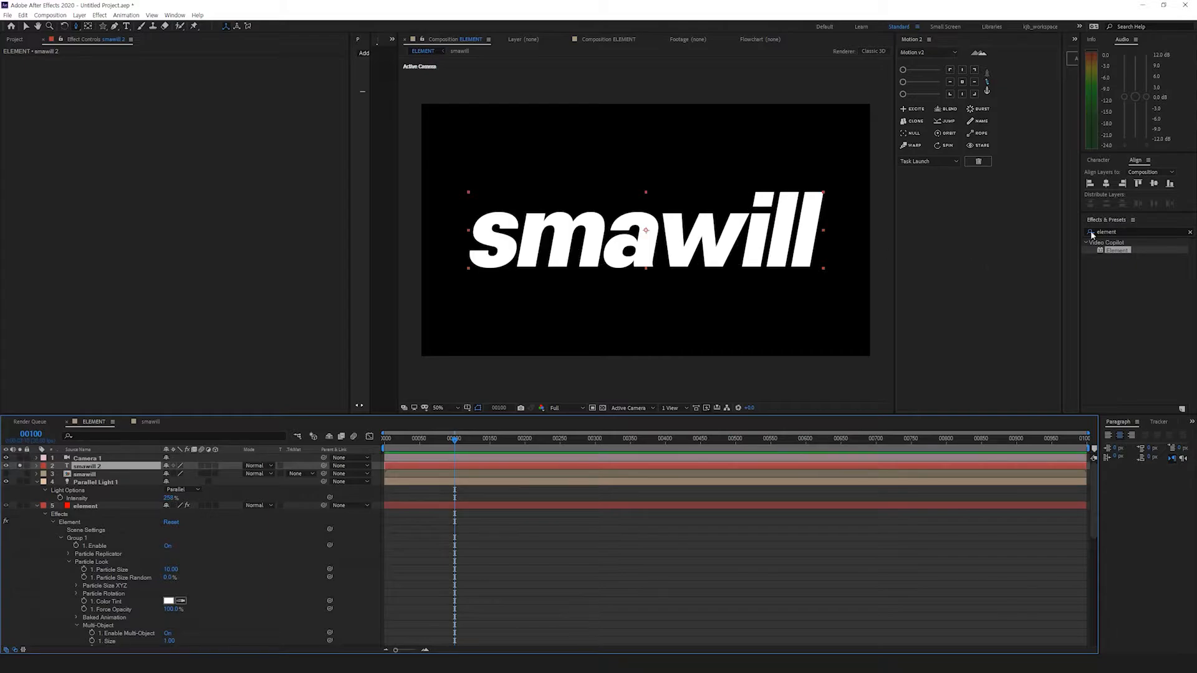
click(1100, 161)
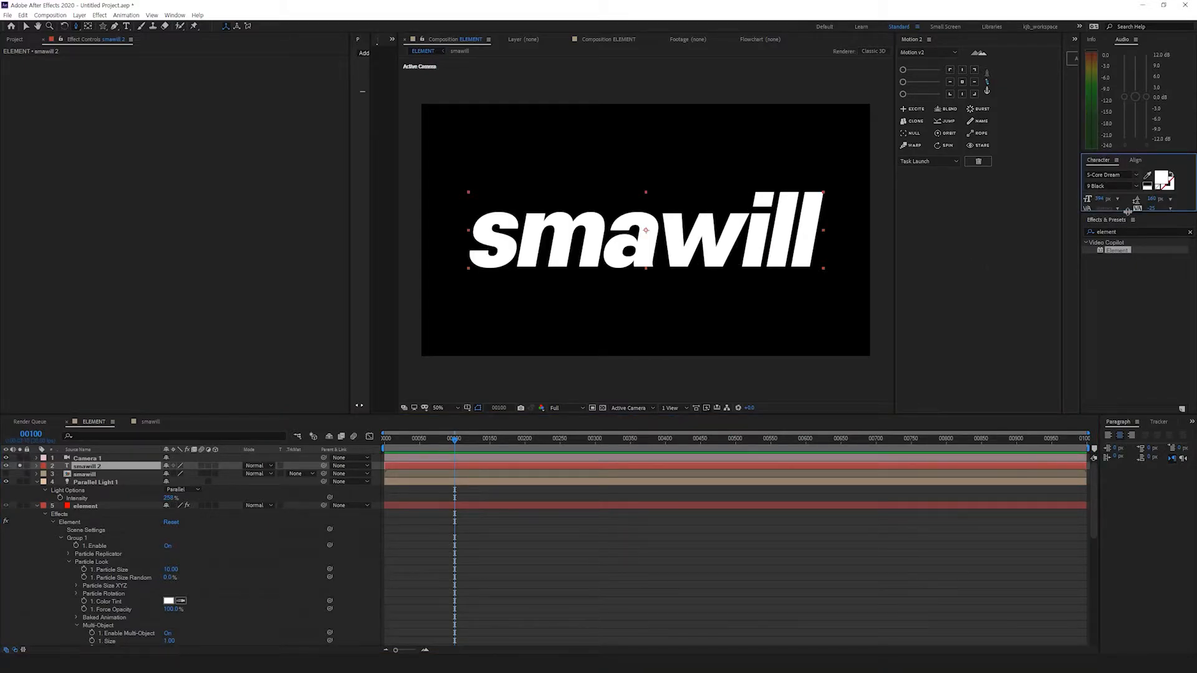
drag(1128, 212, 1123, 280)
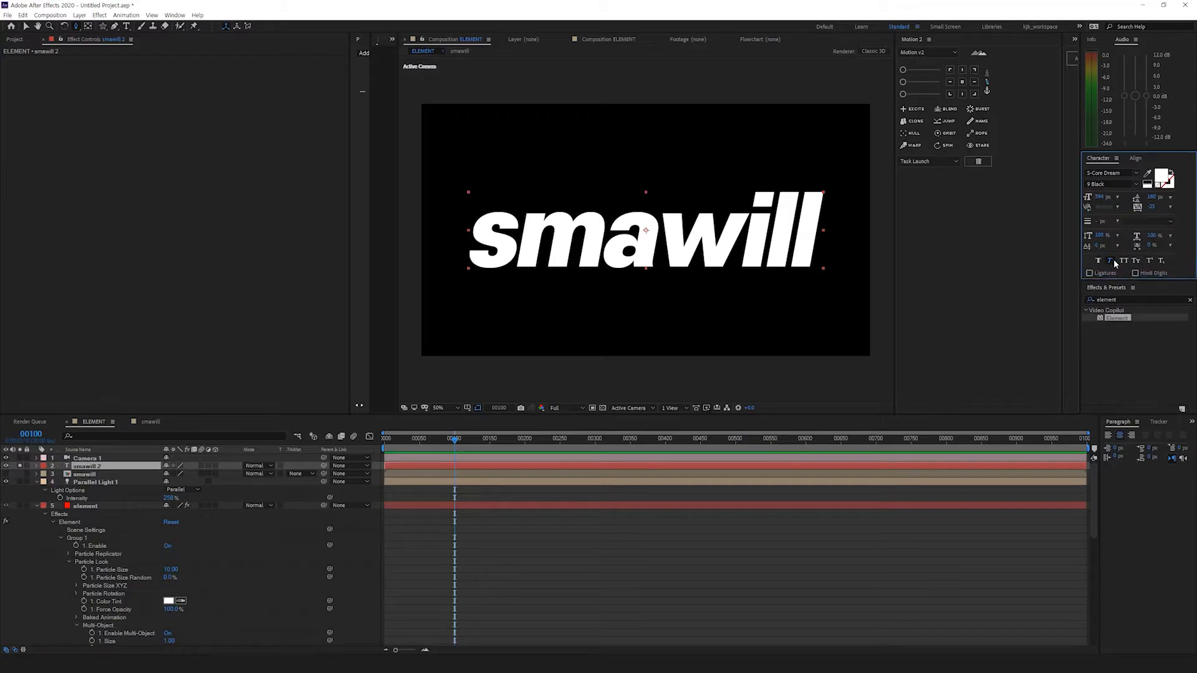
click(1124, 260)
drag(1100, 198, 1062, 201)
click(20, 466)
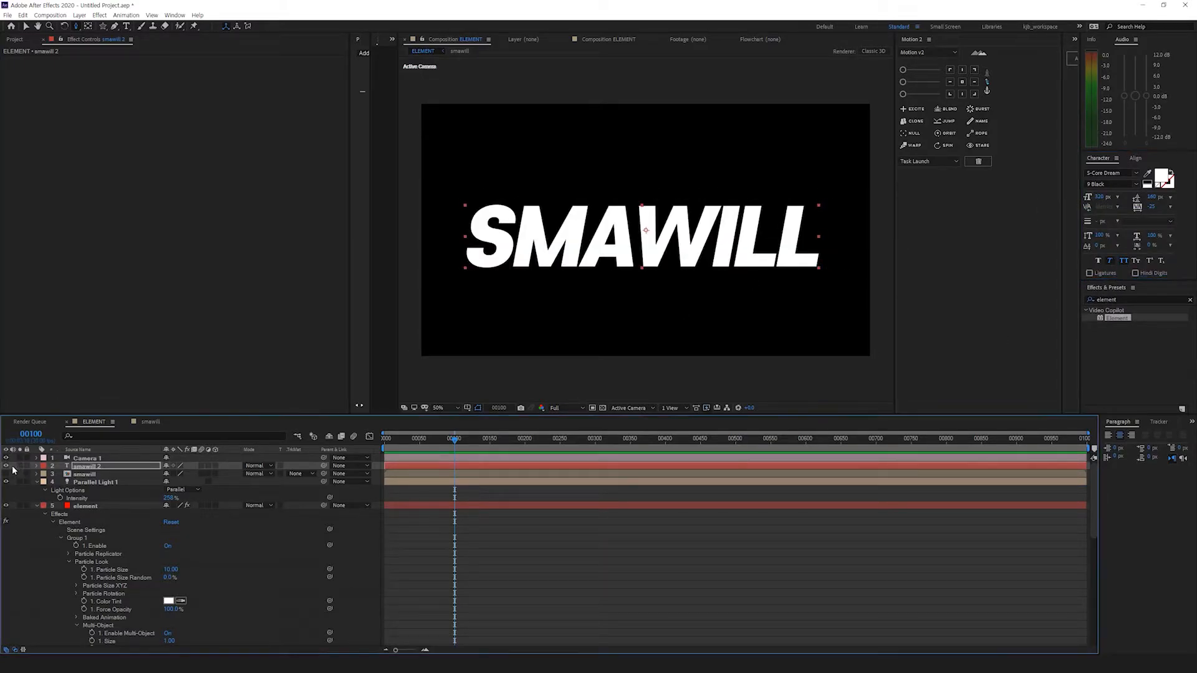
click(6, 465)
Step: Play the capitalised 3D text's letter rotation from the first frame
drag(394, 449, 379, 450)
key(space)
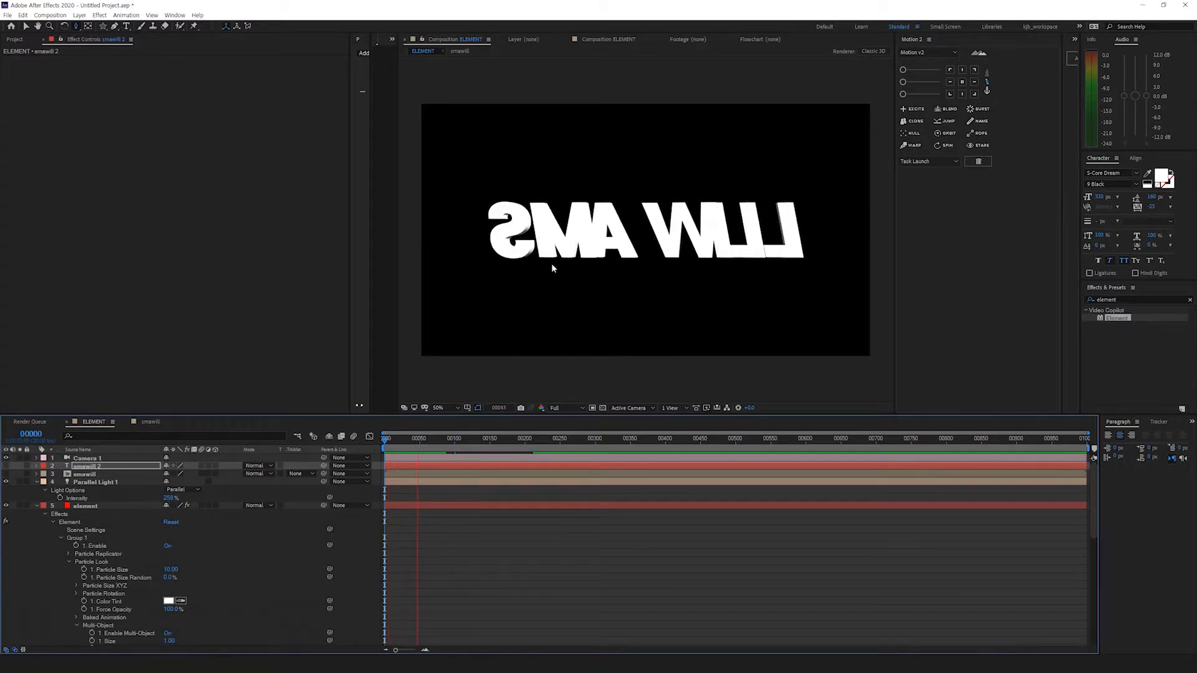
key(space)
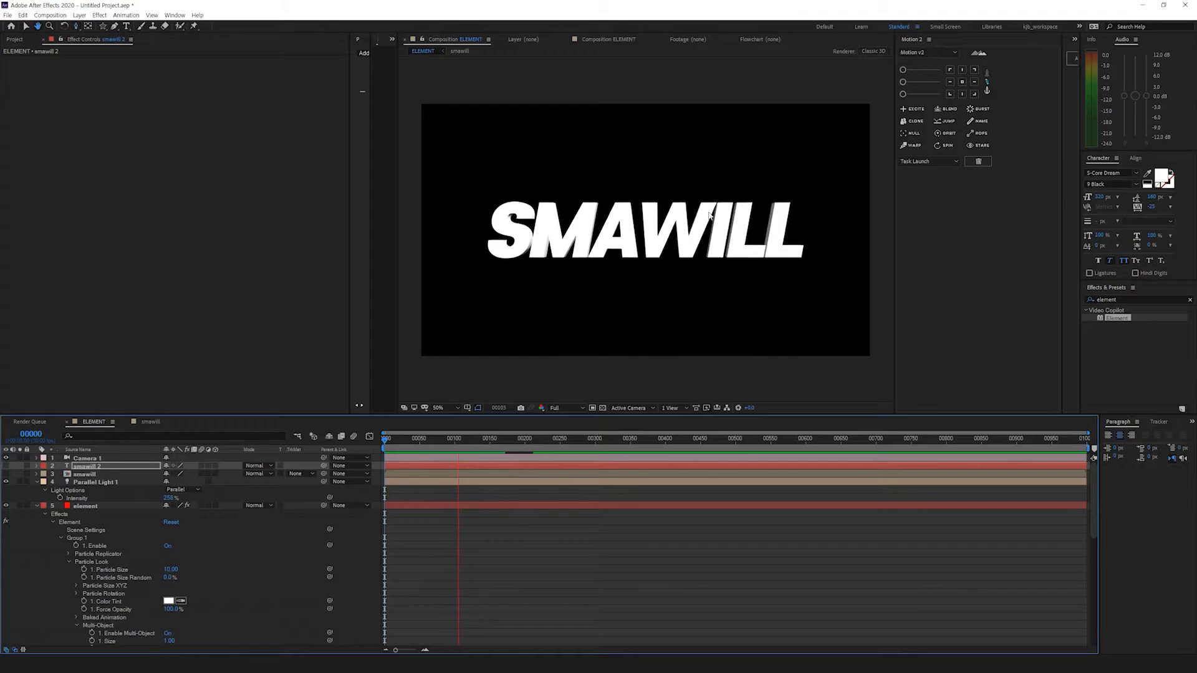
Step: Replace the smawill 2 layer's text with "스마월" and hide that source layer
click(86, 468)
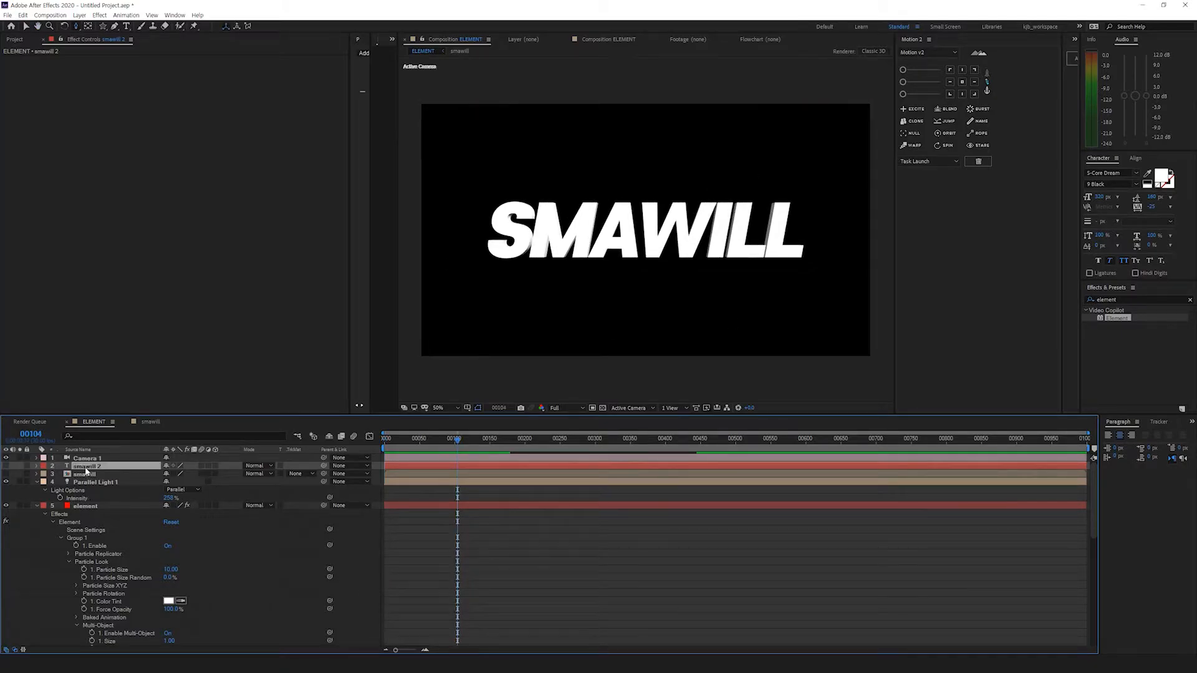
click(5, 465)
double_click(671, 251)
text(t)
key(BackSpace)
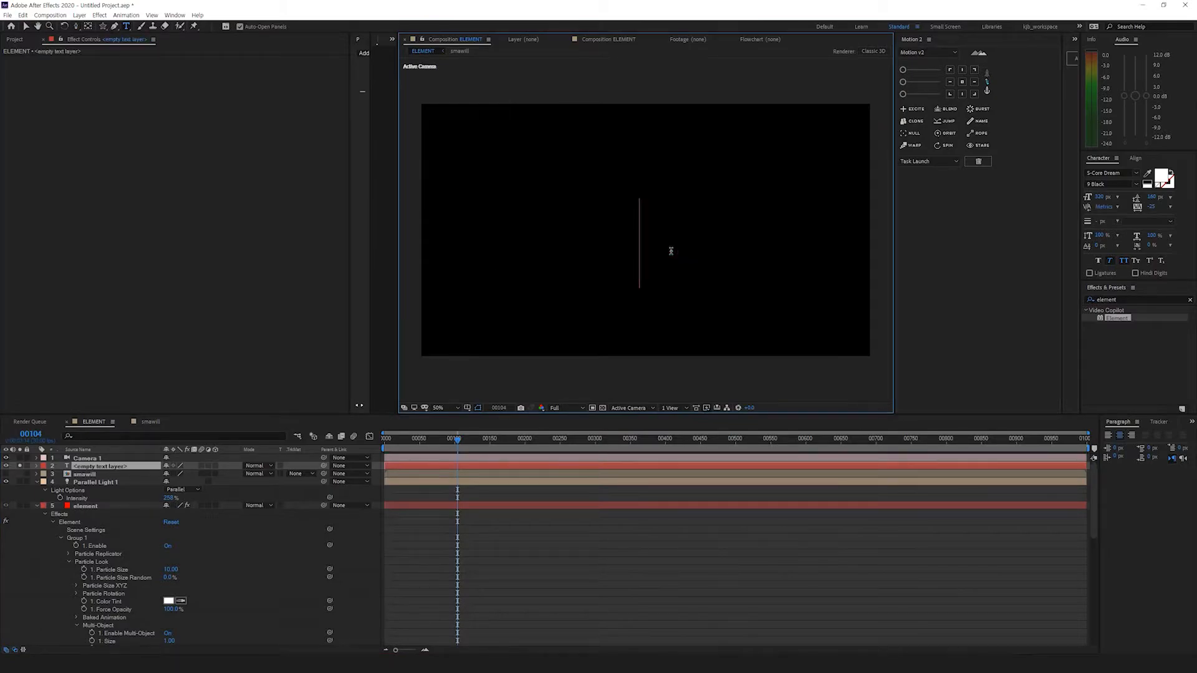
text(스마월)
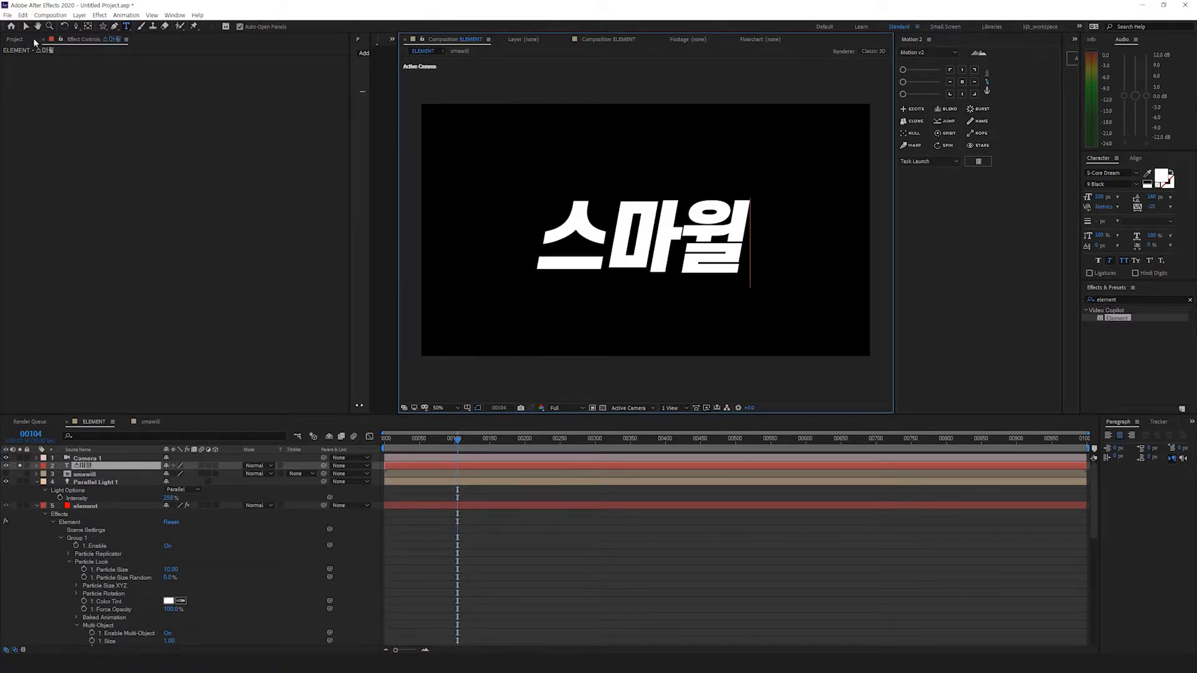
click(27, 27)
click(6, 466)
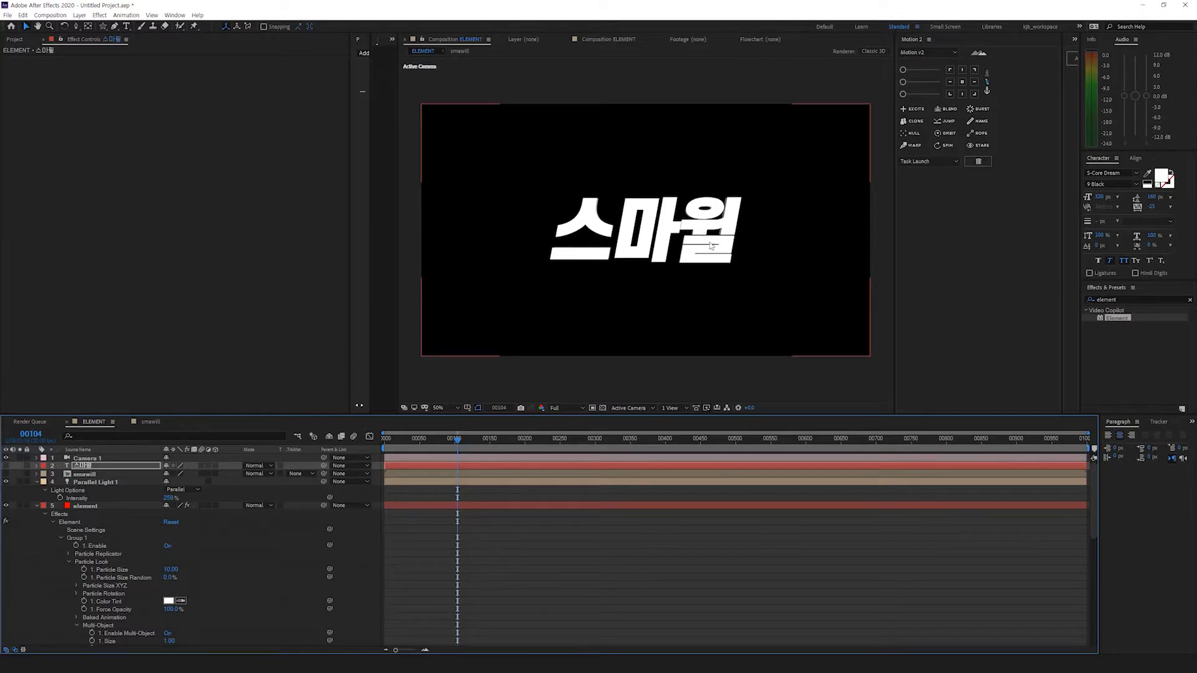
Step: Scrub and play the timeline to examine how each Korean character rotates up to about frame 104
mouse_move(397, 441)
mouse_down()
mouse_move(385, 450)
mouse_move(411, 455)
mouse_up()
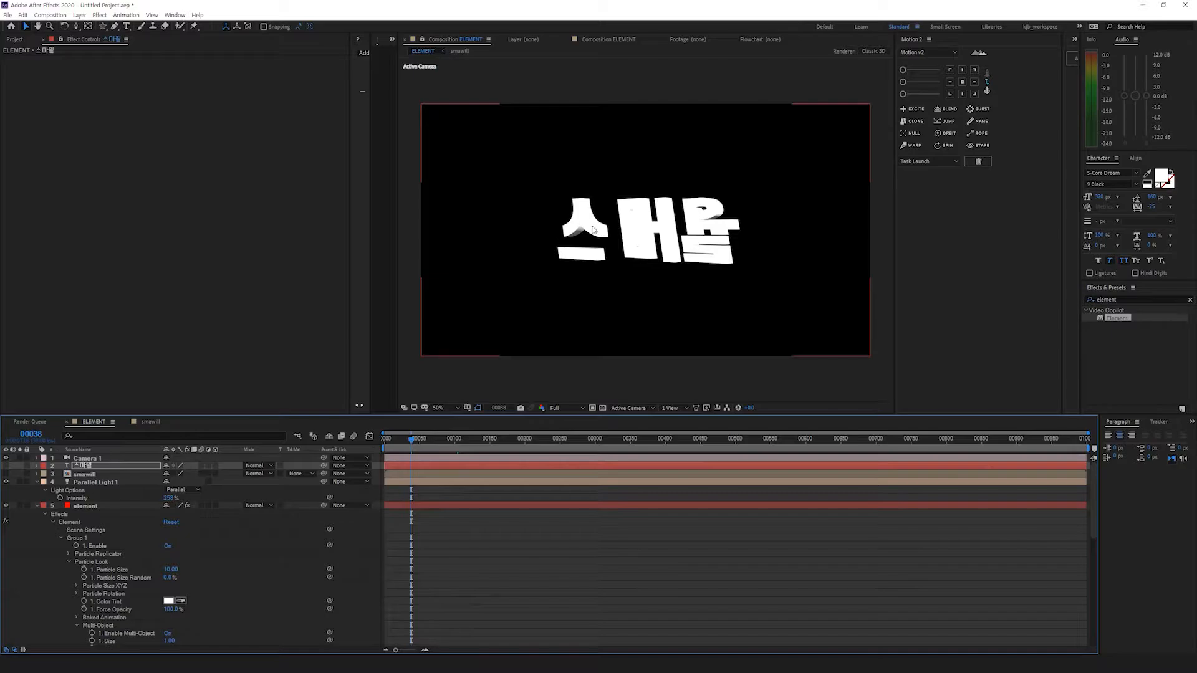
drag(409, 452, 405, 452)
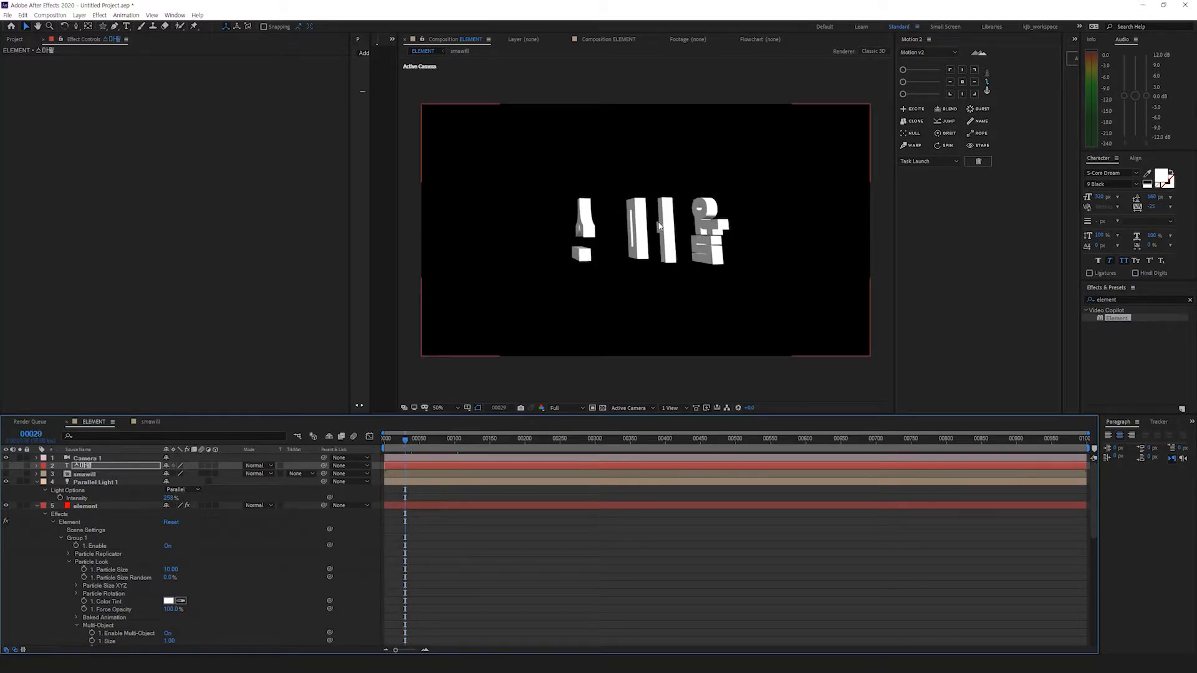
key(space)
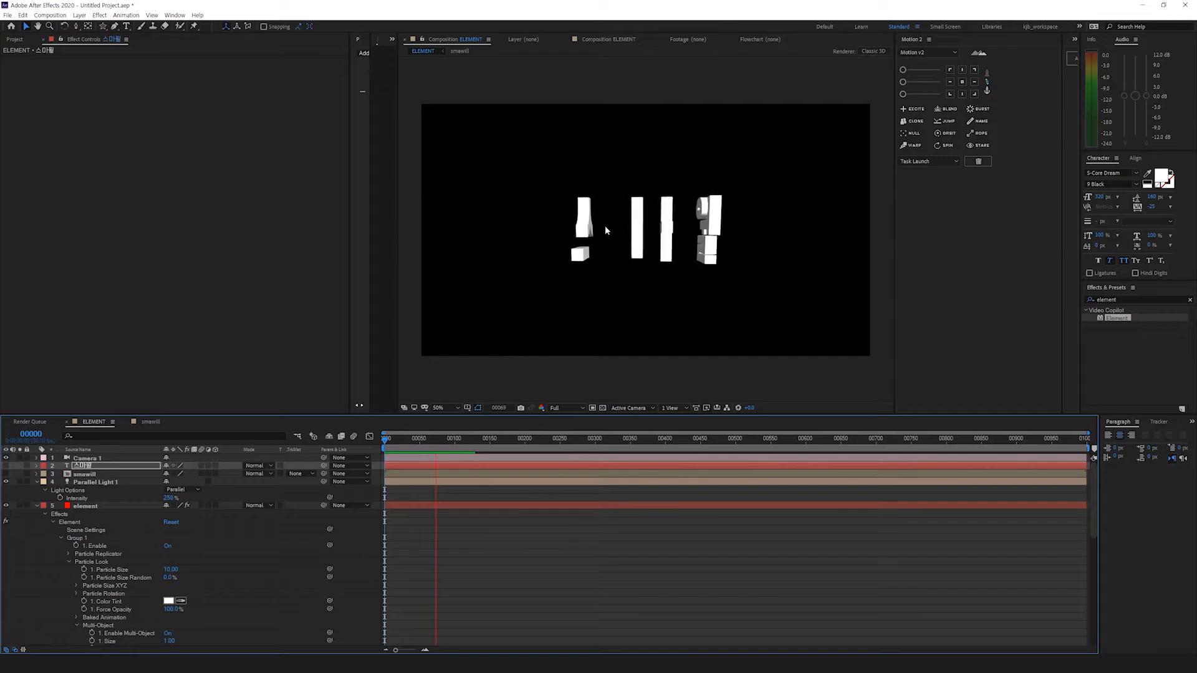
key(space)
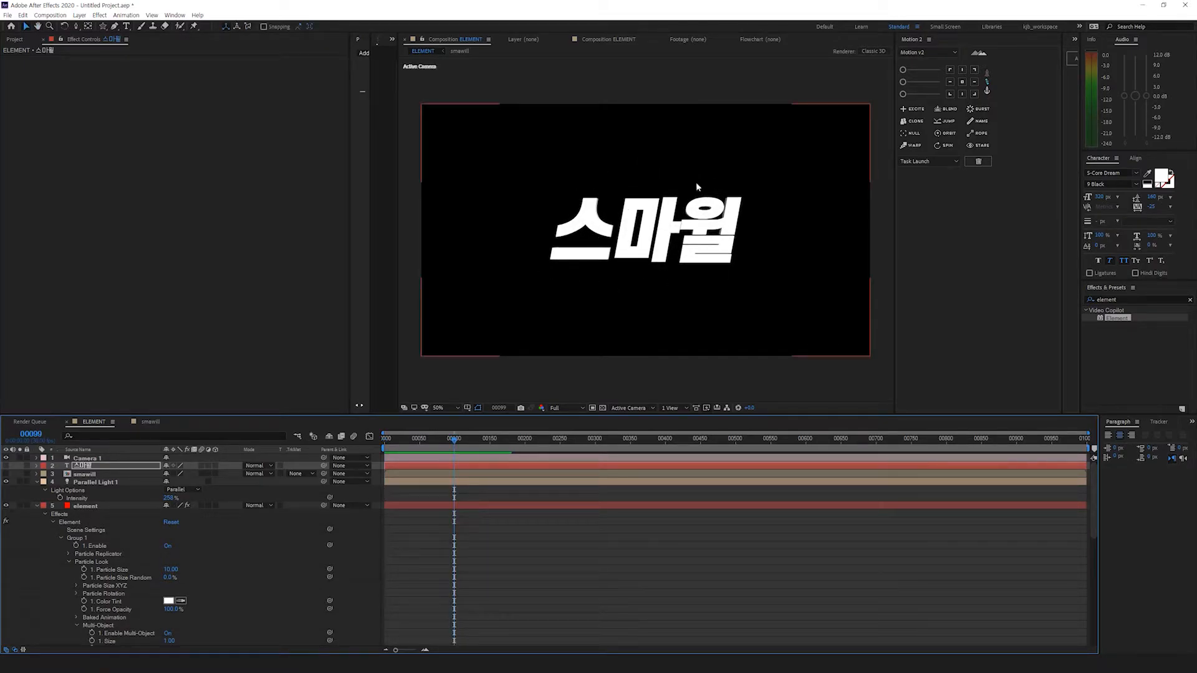
drag(403, 447, 457, 448)
Step: Duplicate the 스마월 text layer, isolate the copy, and shorten its text to "스"
click(91, 507)
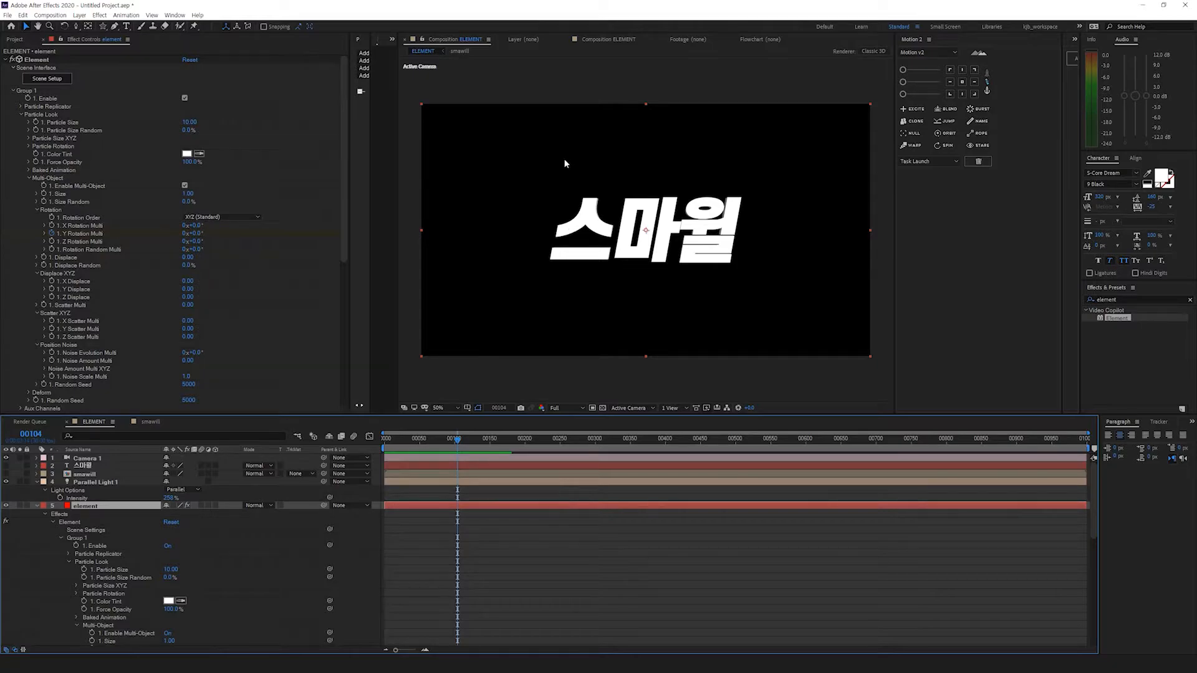
click(82, 466)
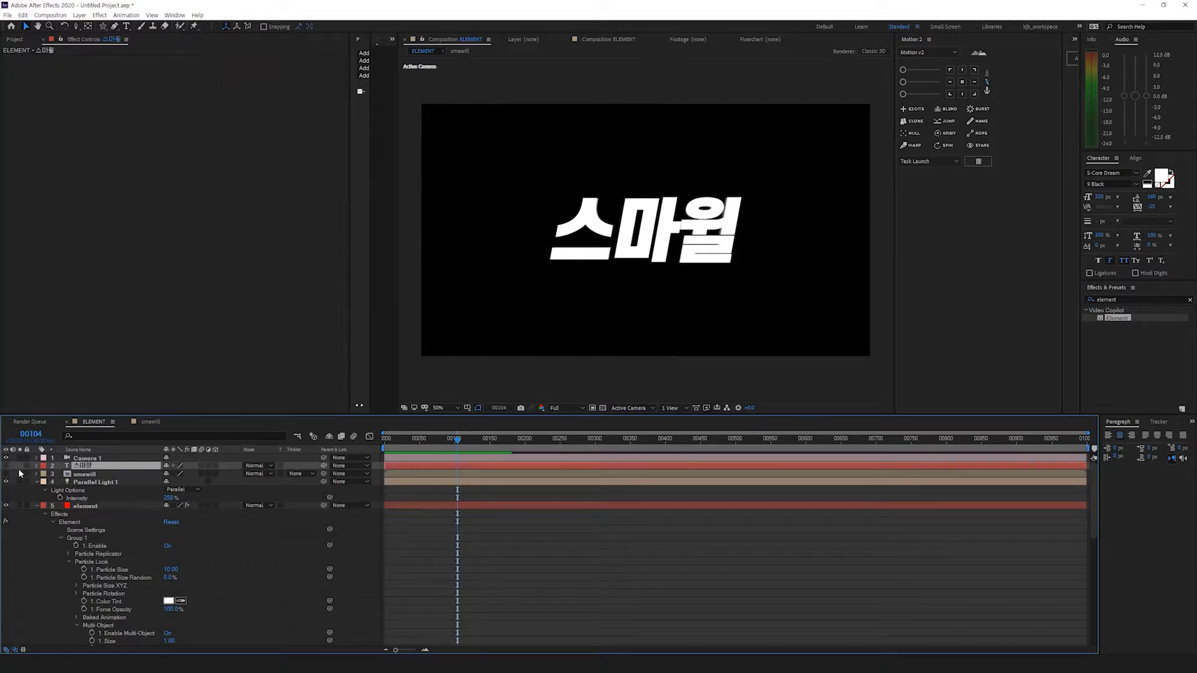
key(ctrl+d)
click(19, 466)
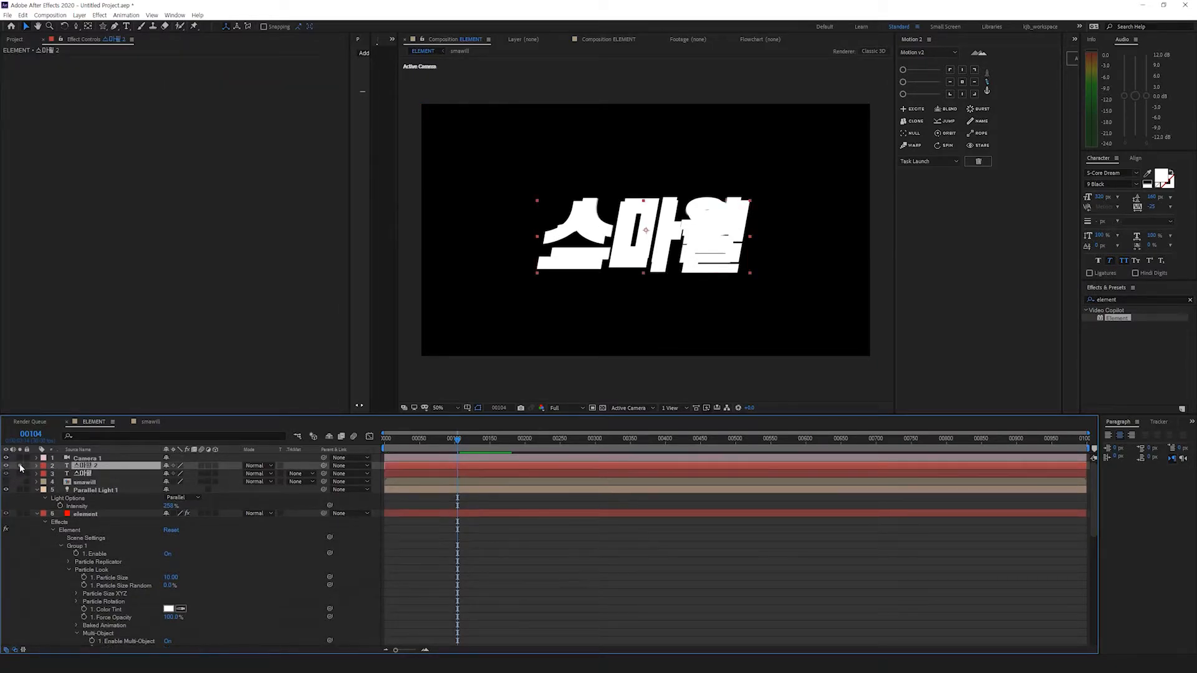
key(ctrl+t)
drag(610, 244, 775, 238)
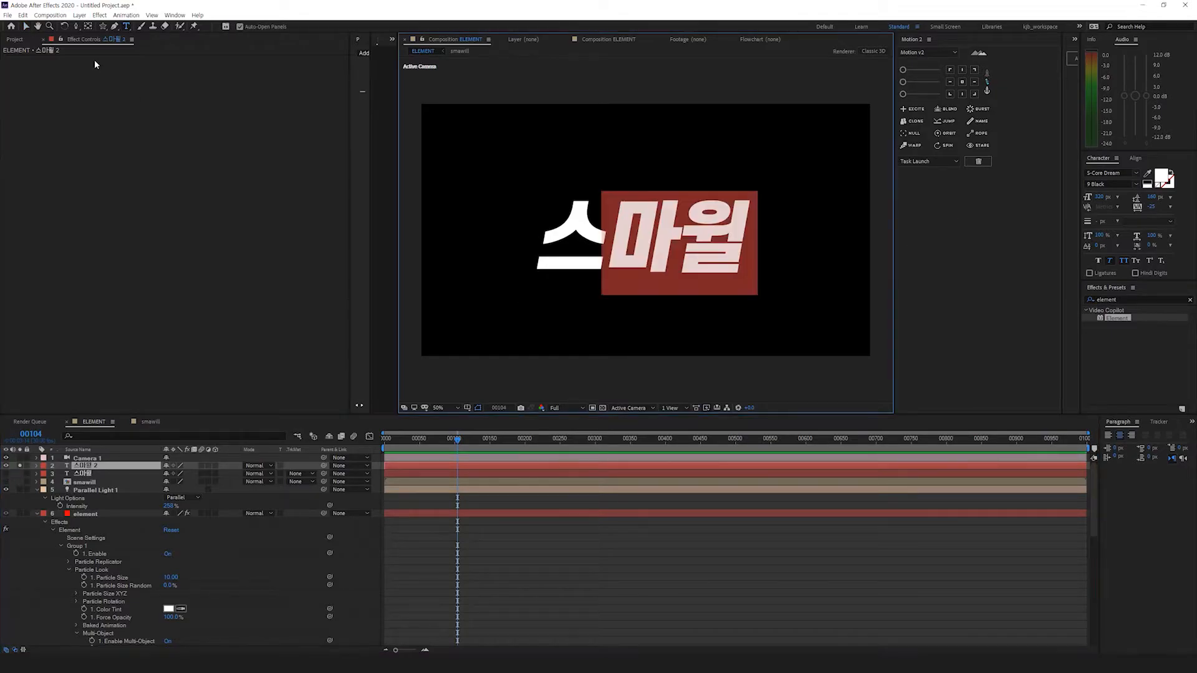
key(BackSpace)
click(25, 26)
Step: Duplicate the single-character 스 layer and change the copy's text to "마"
key(ctrl+d)
key(ctrl+t)
drag(621, 251, 767, 249)
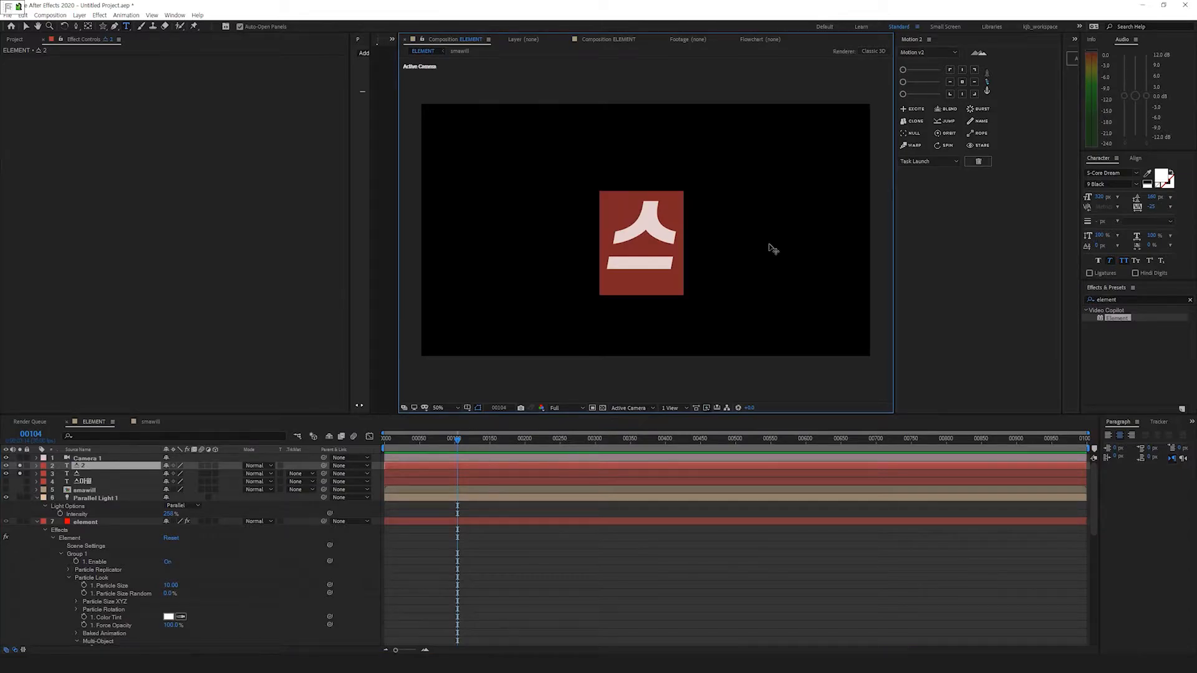
text(마)
key(Escape)
Step: Duplicate the 마 layer, change the copy's text to "월", and turn off solo on the three single-character layers
key(ctrl+d)
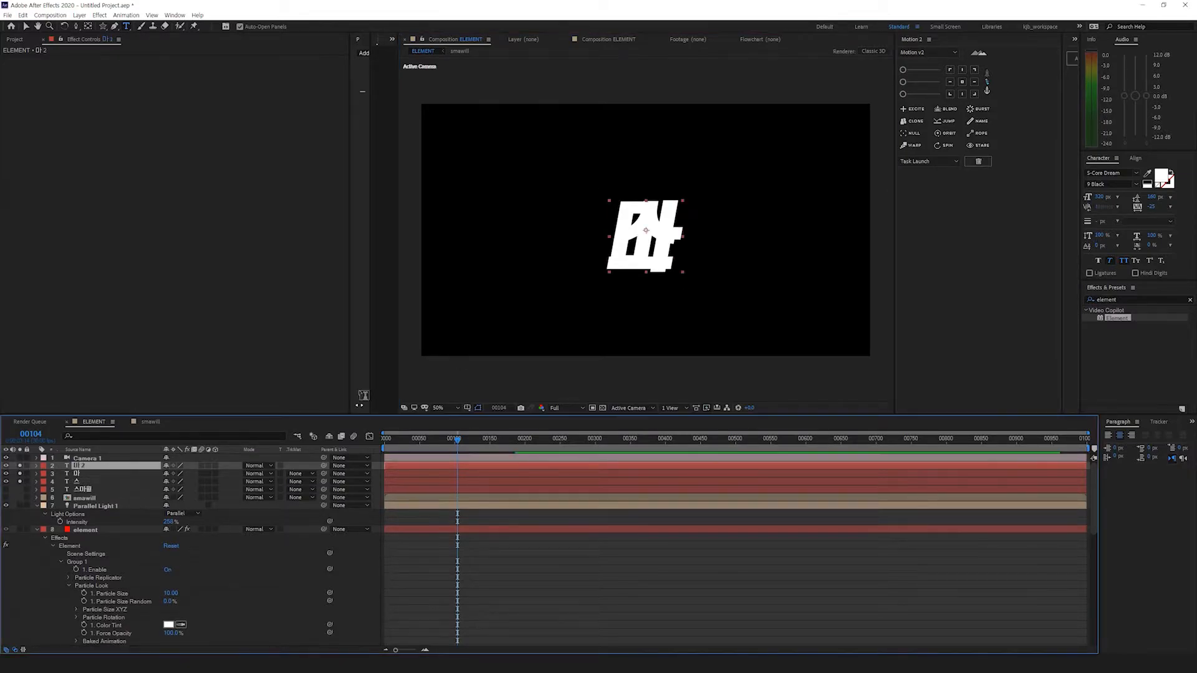
drag(621, 251, 961, 248)
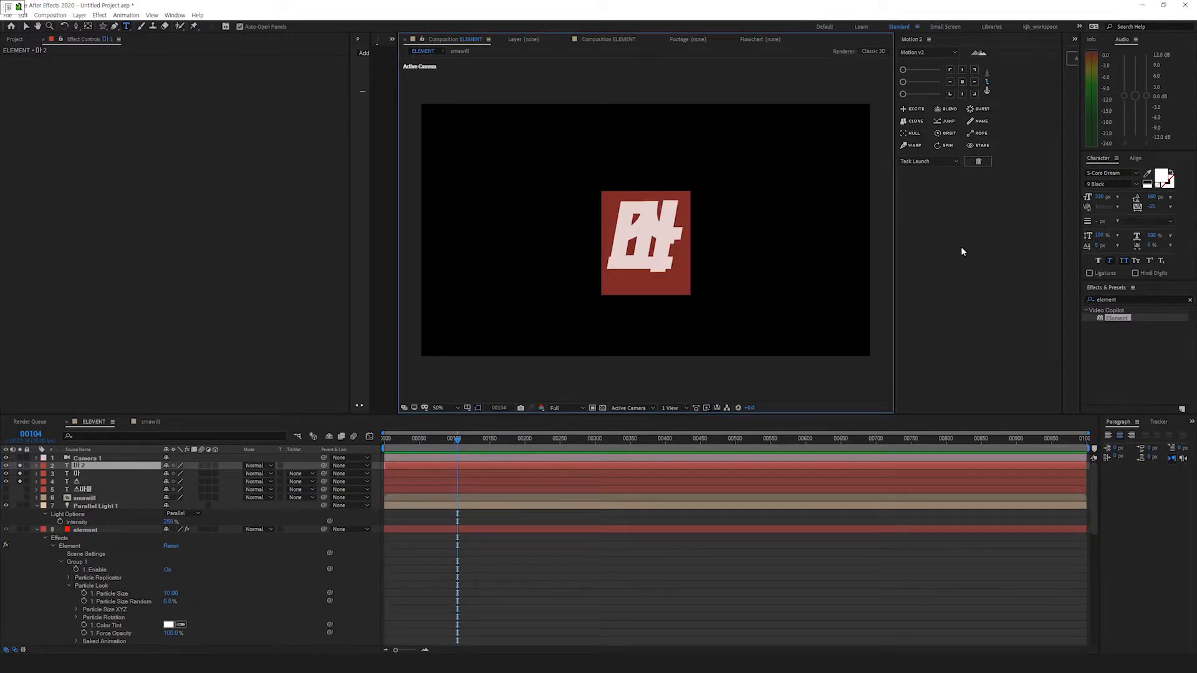
text(월)
drag(19, 465, 18, 481)
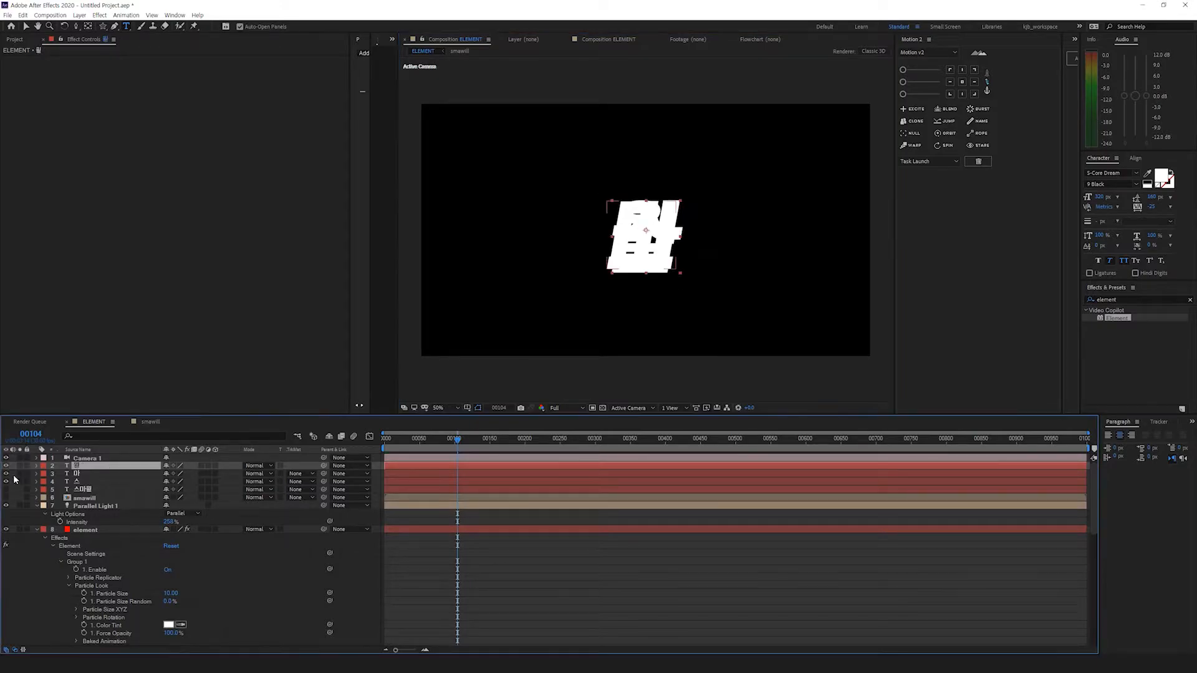
Step: In the Element effect's Custom Text and Masks, assign 스 to Path Layer 2, 마 to Path Layer 3 and 월 to Path Layer 4
click(96, 532)
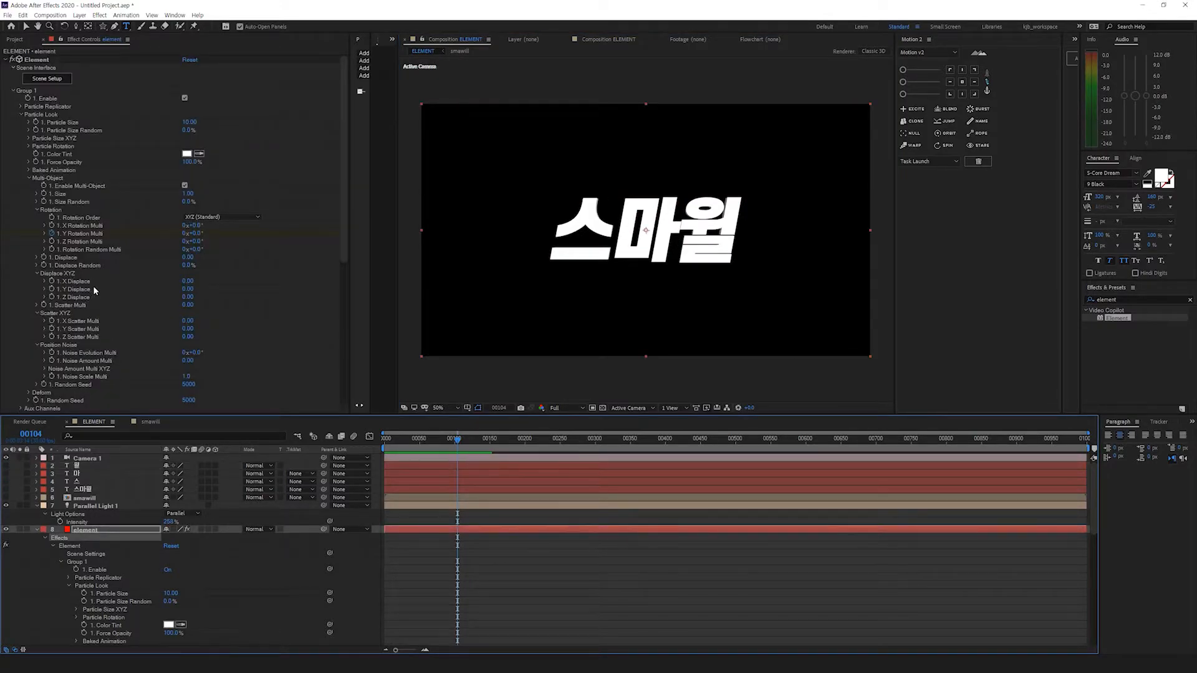
scroll(93, 283, down, 8)
click(207, 282)
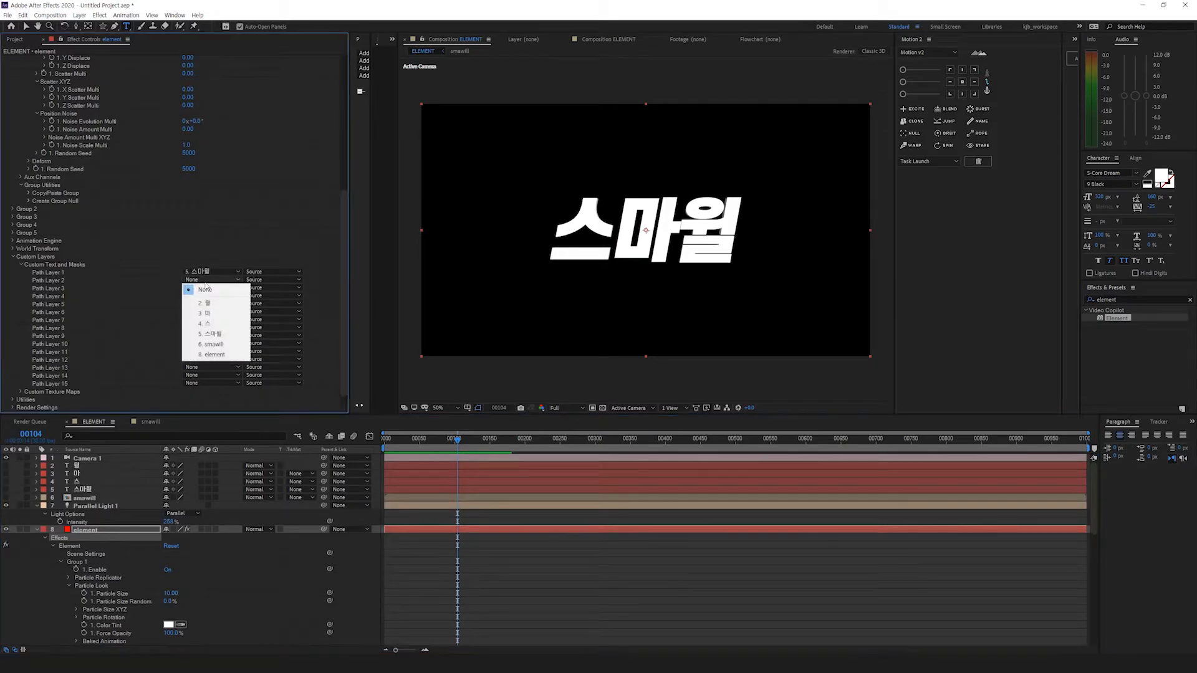
click(207, 324)
click(201, 288)
click(201, 291)
click(200, 287)
click(204, 320)
click(197, 294)
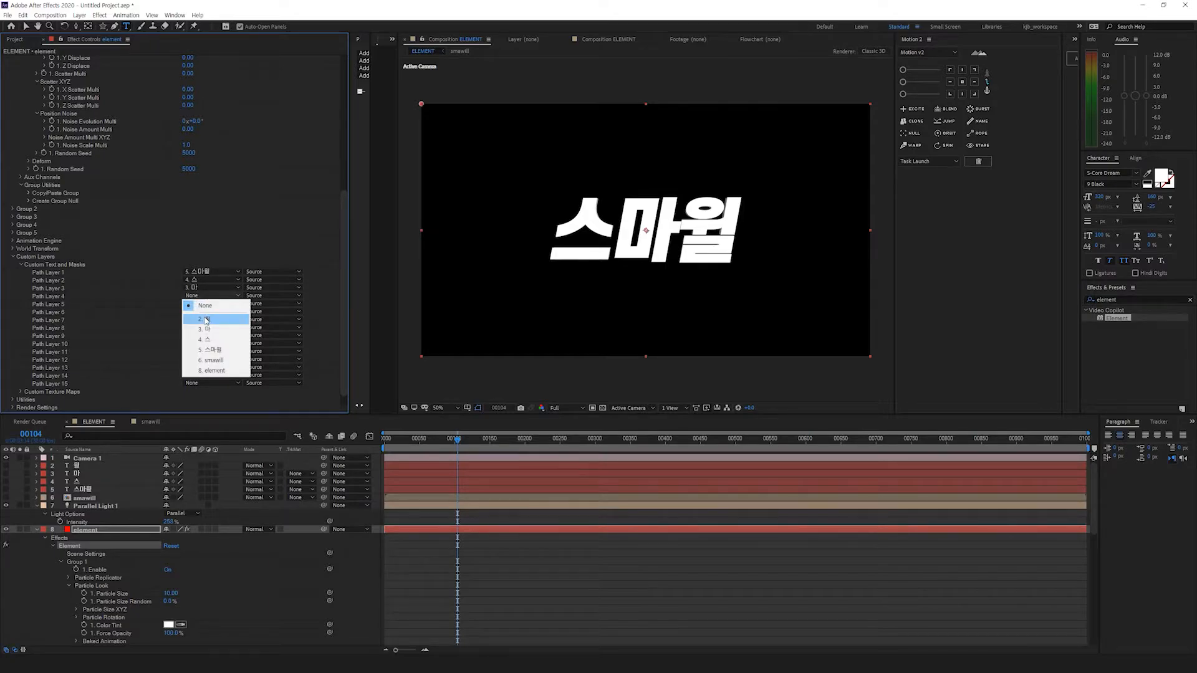
click(206, 318)
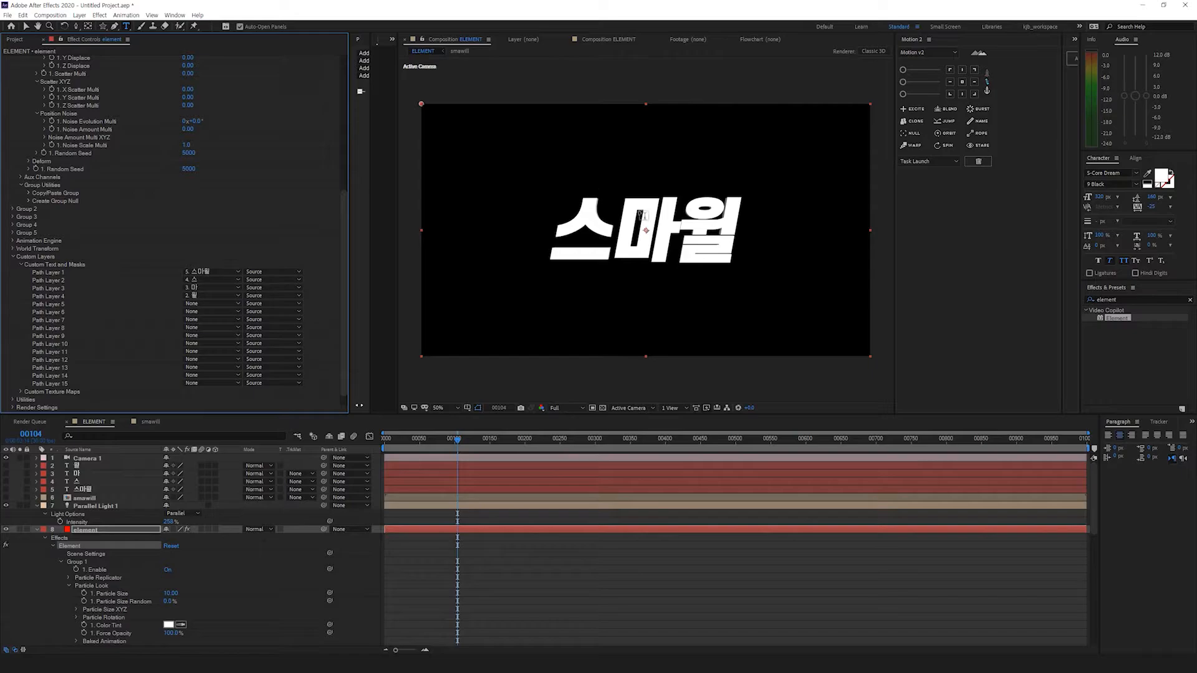
Step: Collapse Group 1's Multi-Object settings and expand Channel 1 under its Aux Channels
scroll(220, 214, up, 6)
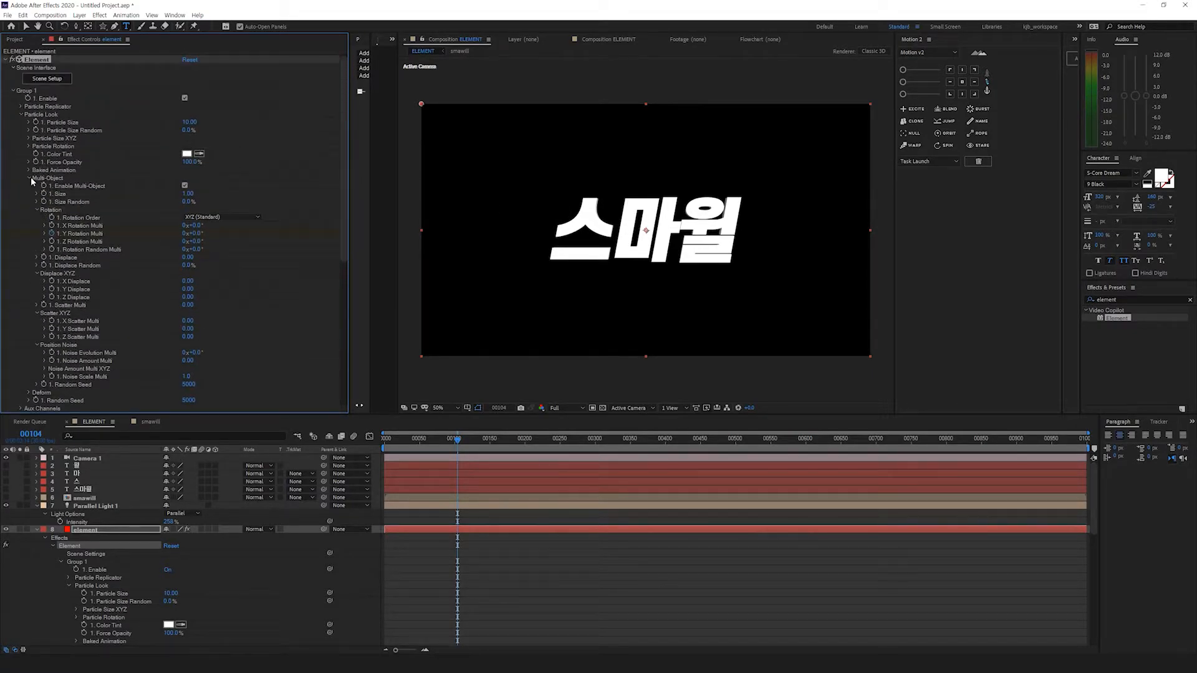
click(28, 178)
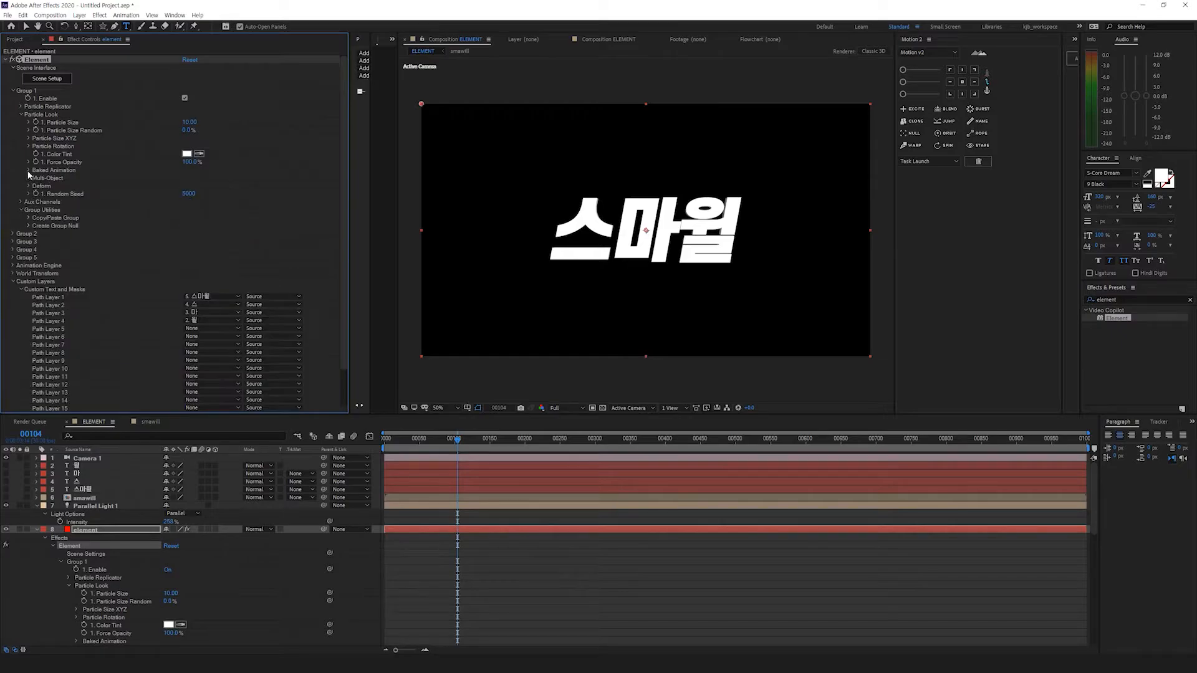
click(21, 202)
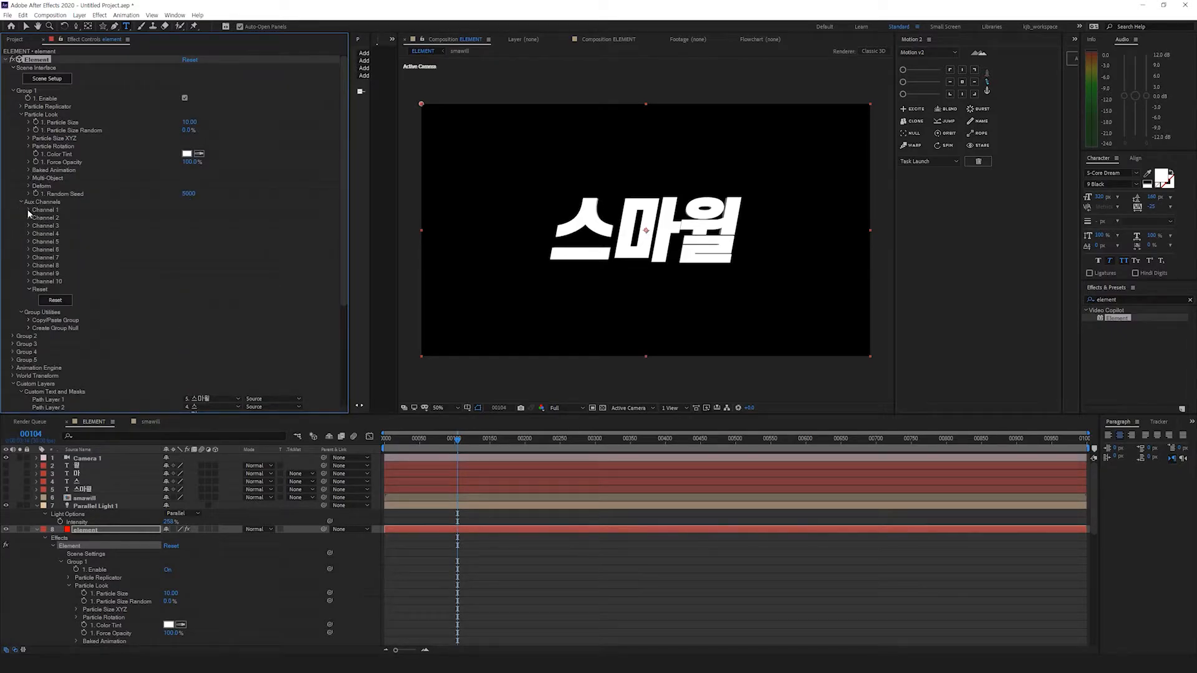
click(29, 210)
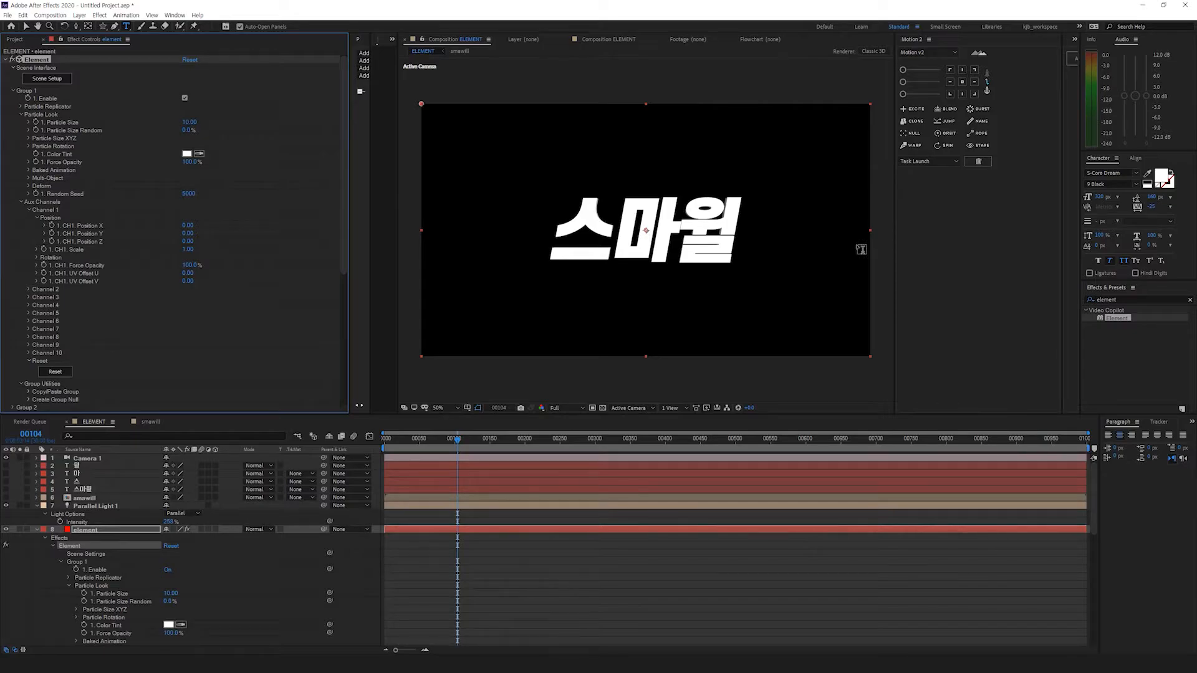
Step: In Scene Setup, import the 스마월 로고 회전 OBJ files as a 3D sequence starting from file 0, accepting the sequence import preferences
click(41, 79)
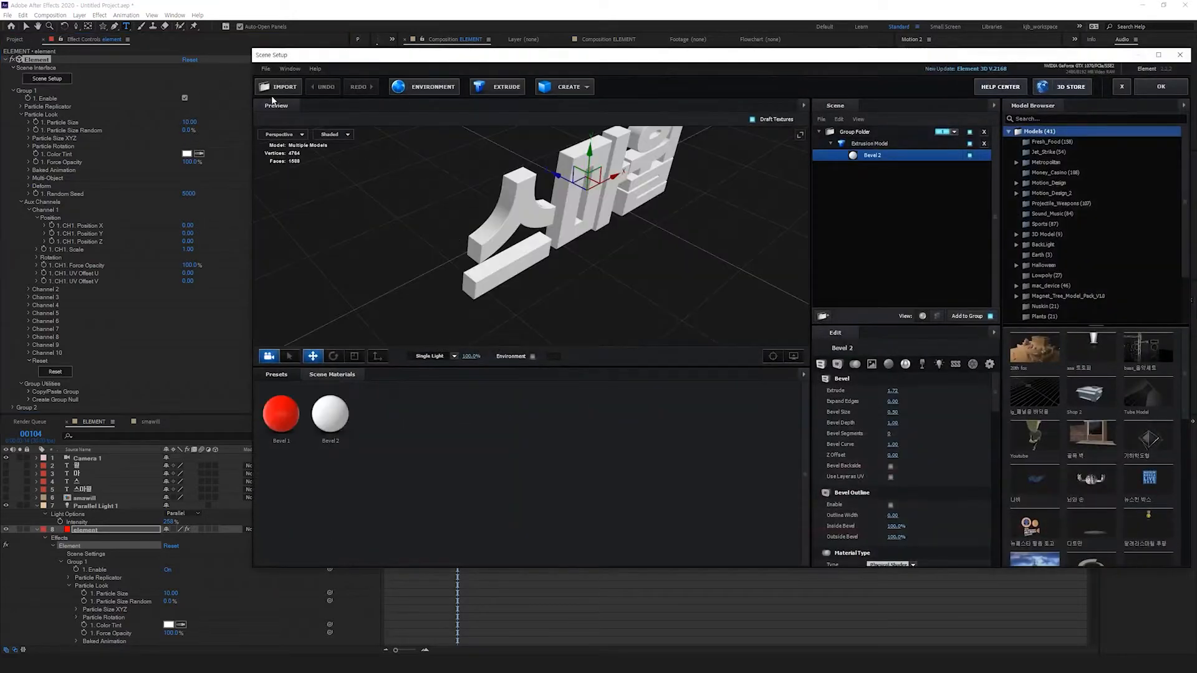
click(274, 87)
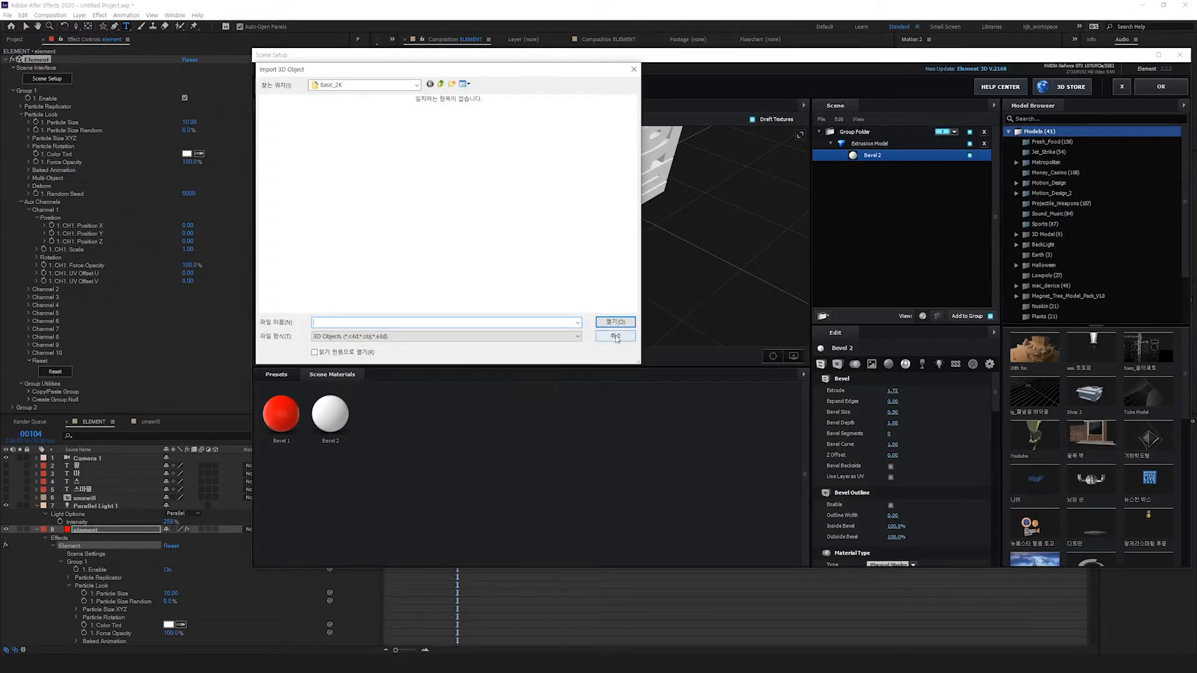
click(615, 336)
click(265, 69)
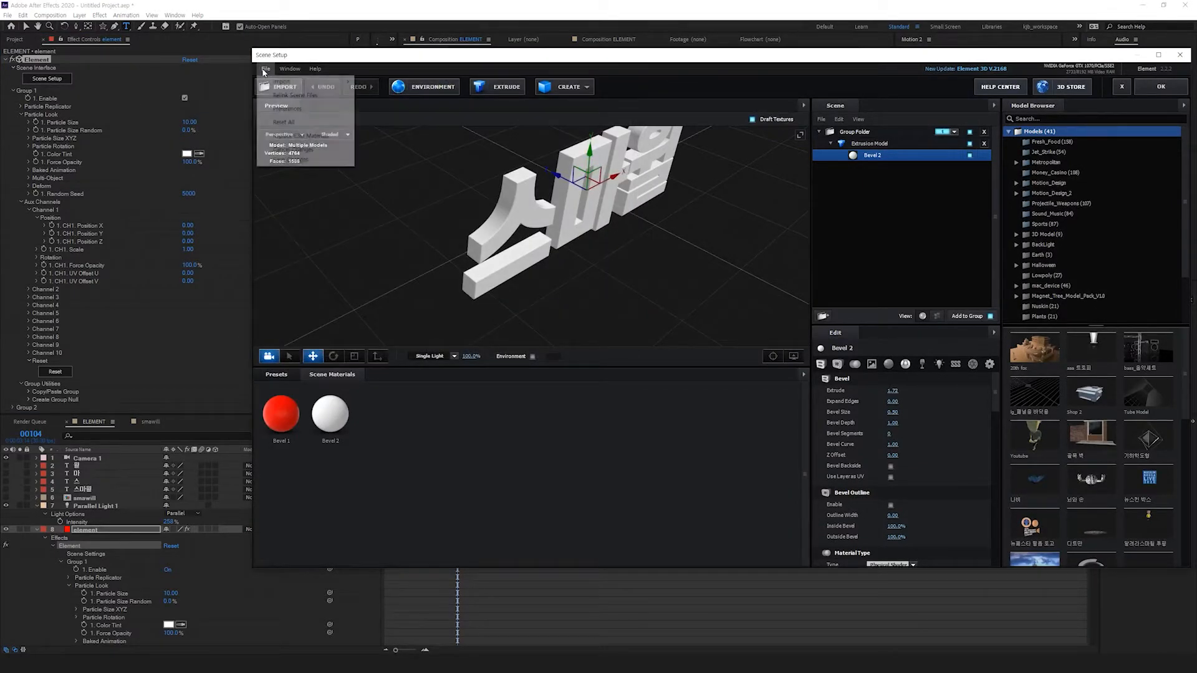
mouse_move(331, 81)
click(386, 93)
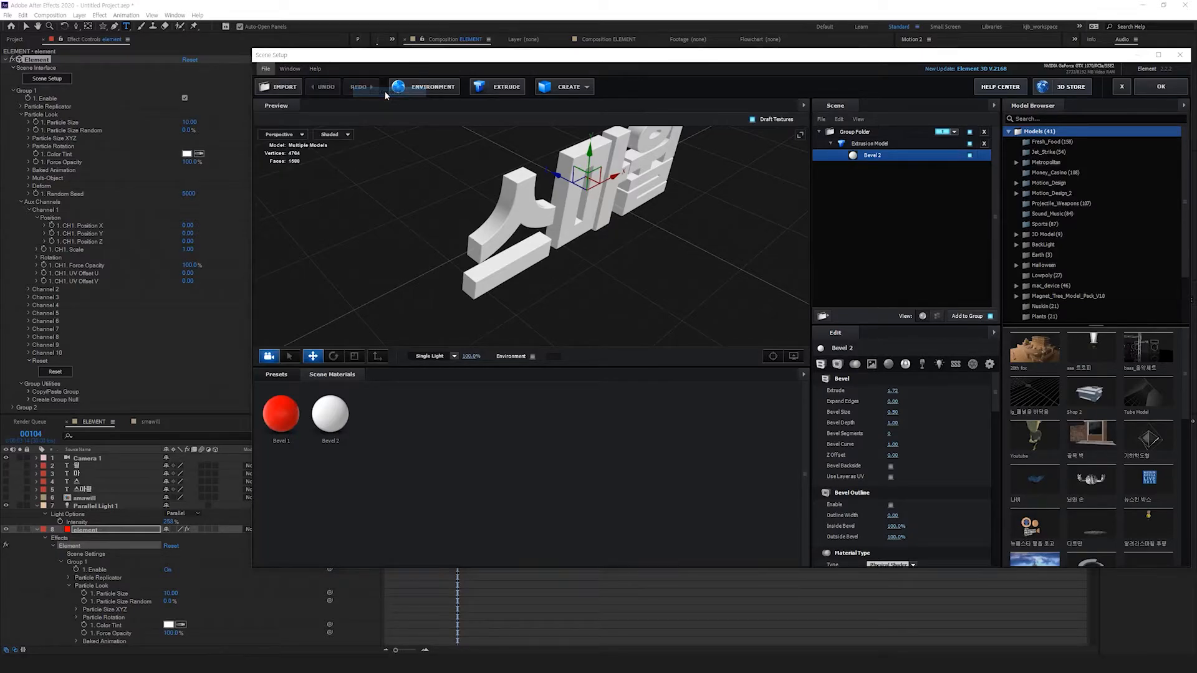
click(231, 143)
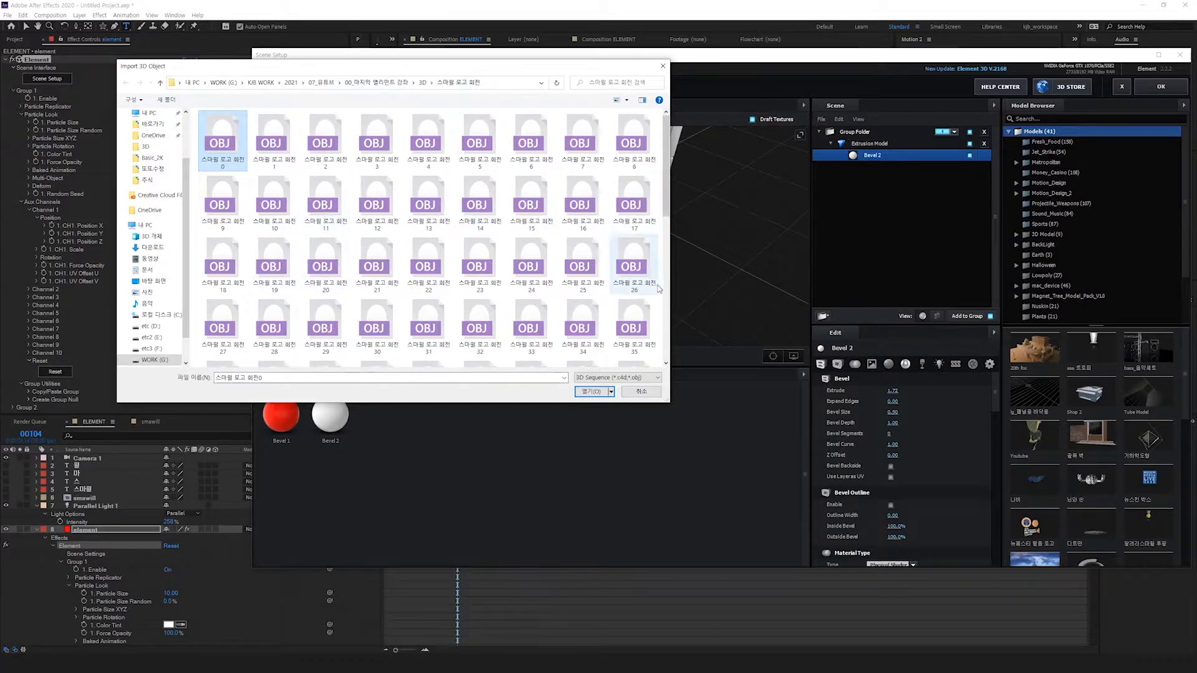
click(591, 391)
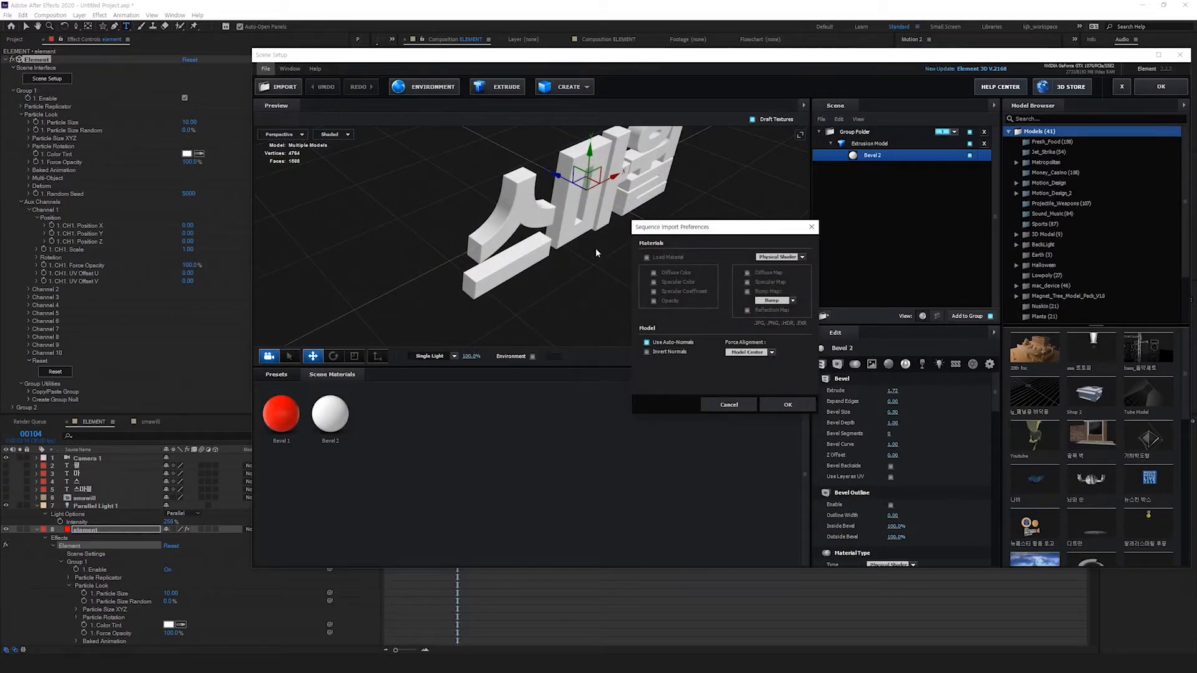
click(787, 404)
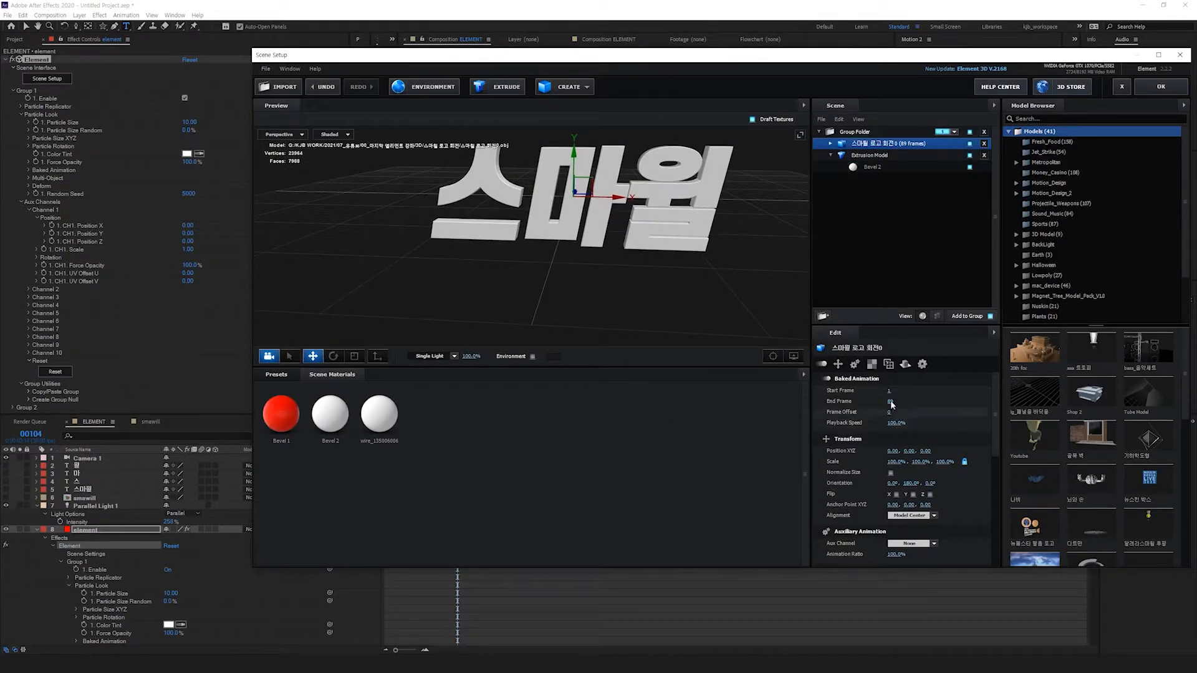
Step: Put the imported OBJ sequence in a new group folder and set that folder's scale to 10000%
click(823, 316)
drag(864, 156, 866, 143)
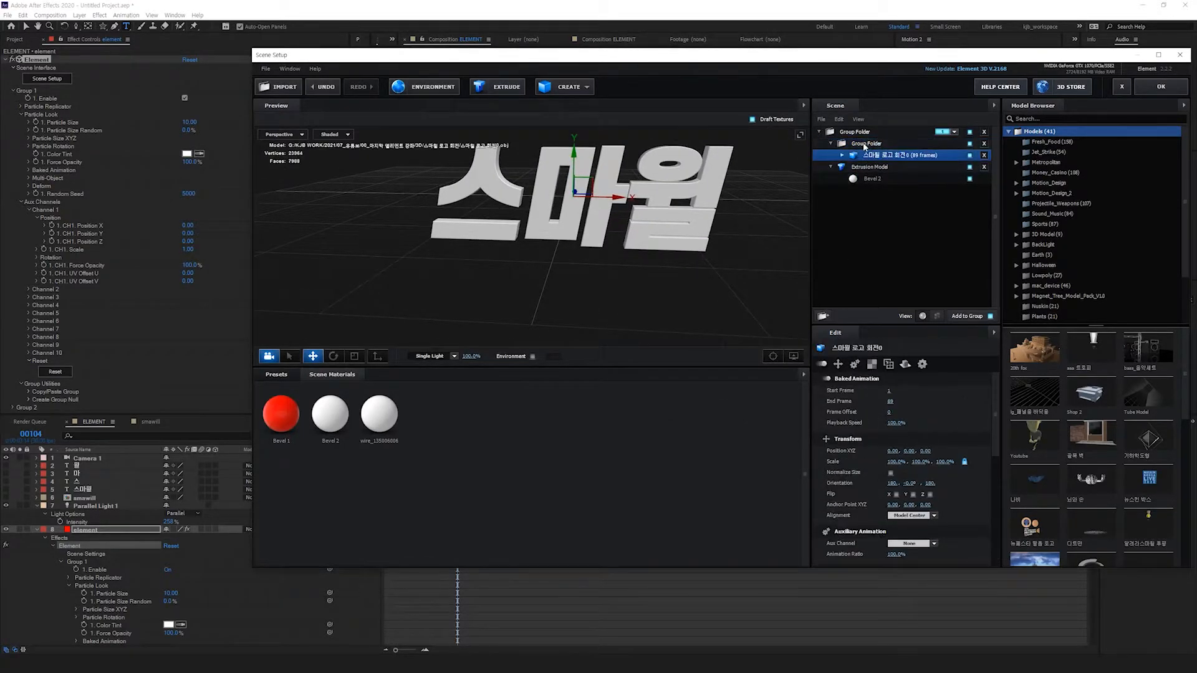
click(896, 402)
text(1000)
key(Return)
drag(899, 403, 914, 404)
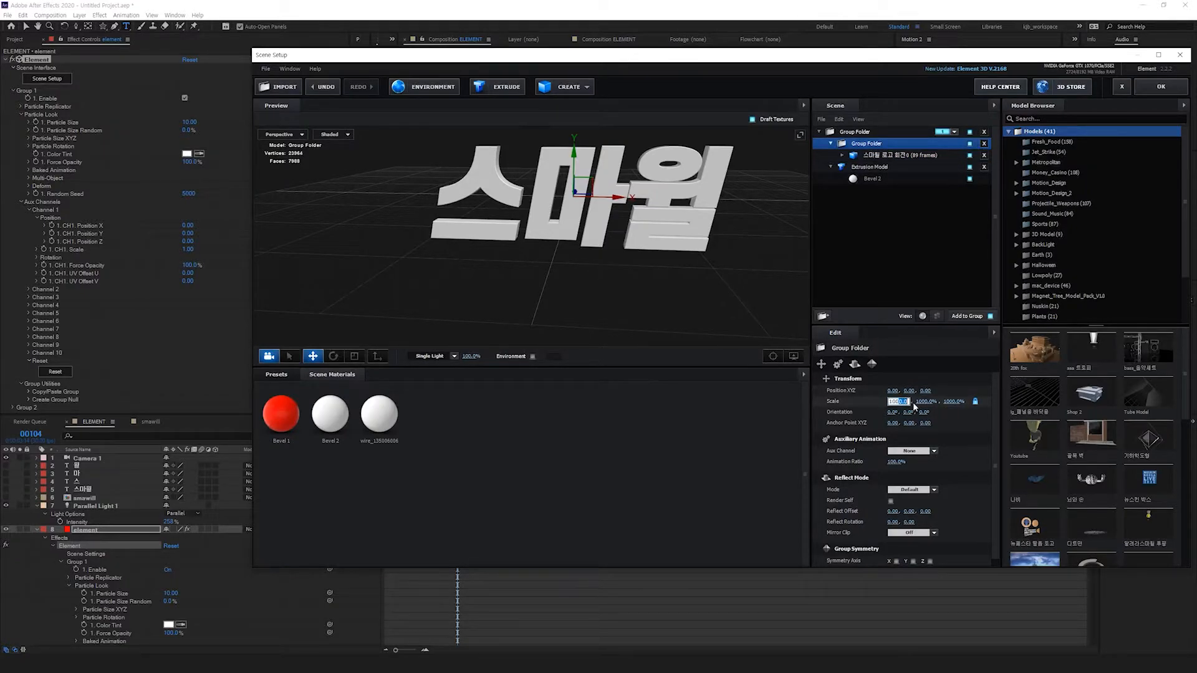
text(0)
key(Return)
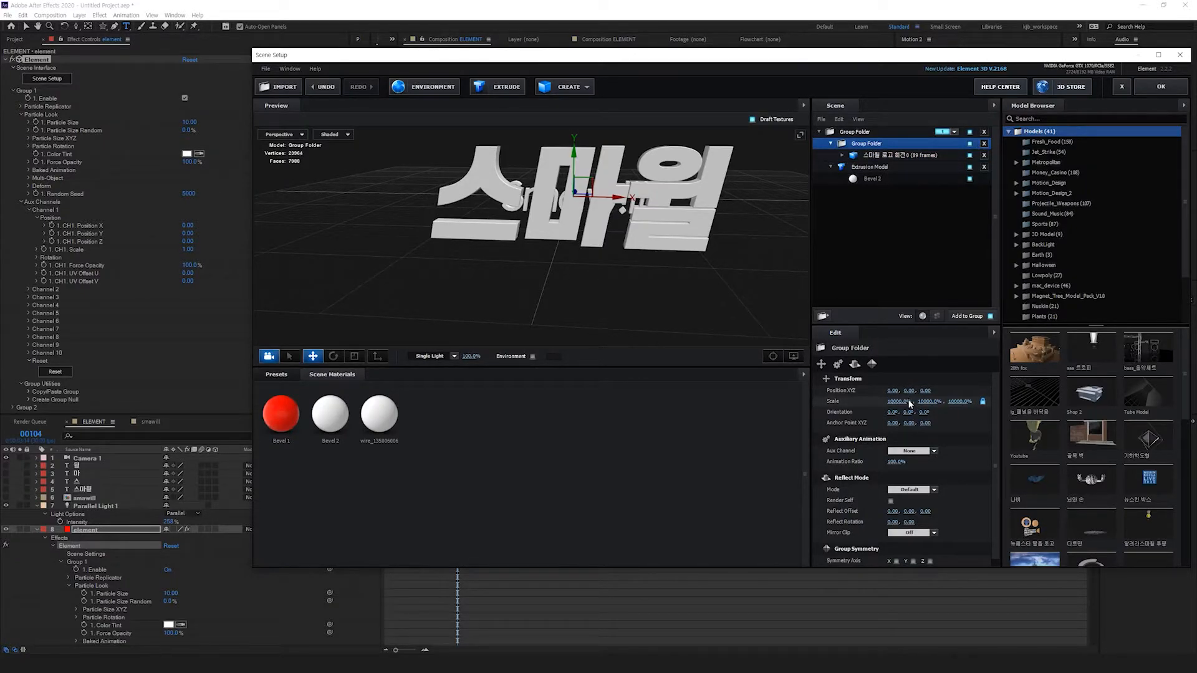
Step: Nest the OBJ sequence in a second group folder inside the scaled folder, and select the inner folder
click(864, 155)
click(823, 316)
click(891, 167)
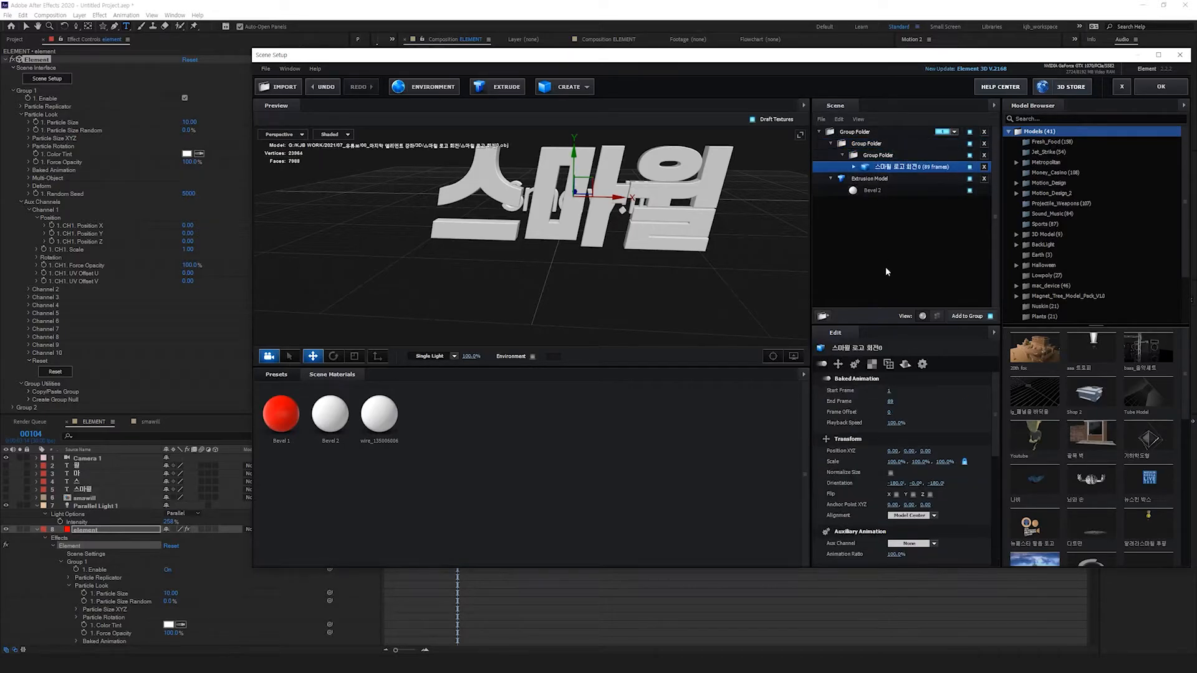
click(885, 156)
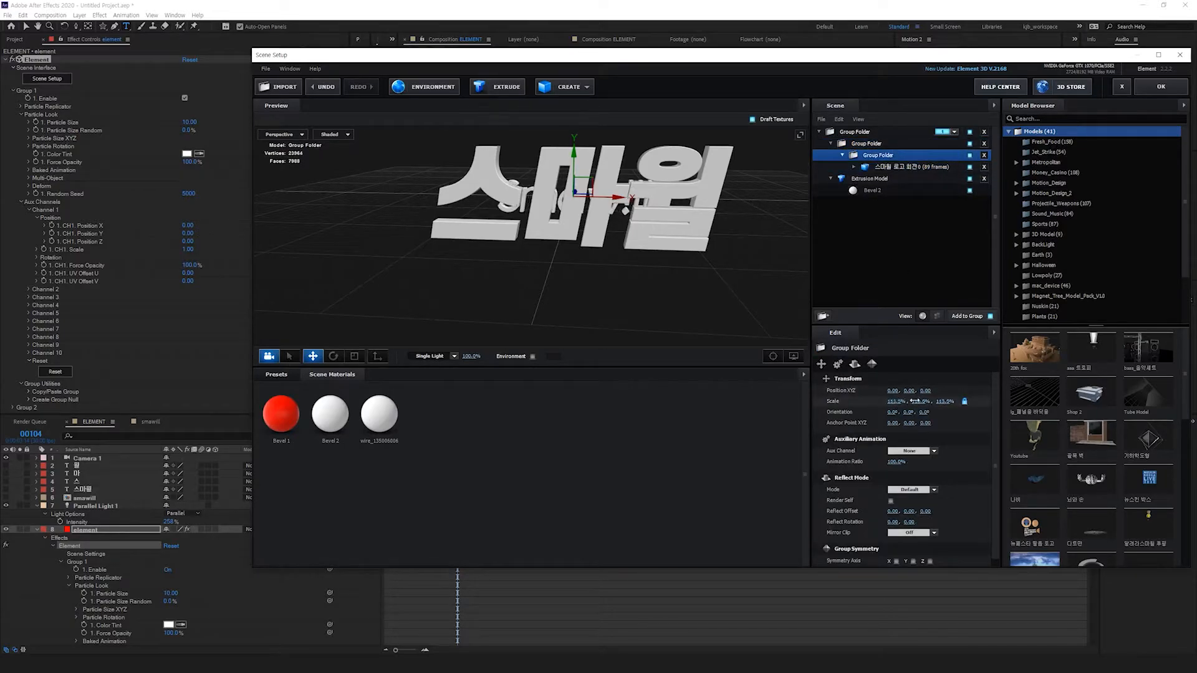
Step: Move the scaled sequence folder out to the scene's top level, assign it to Group 3, and apply the scene
drag(867, 146, 864, 127)
click(956, 132)
click(972, 145)
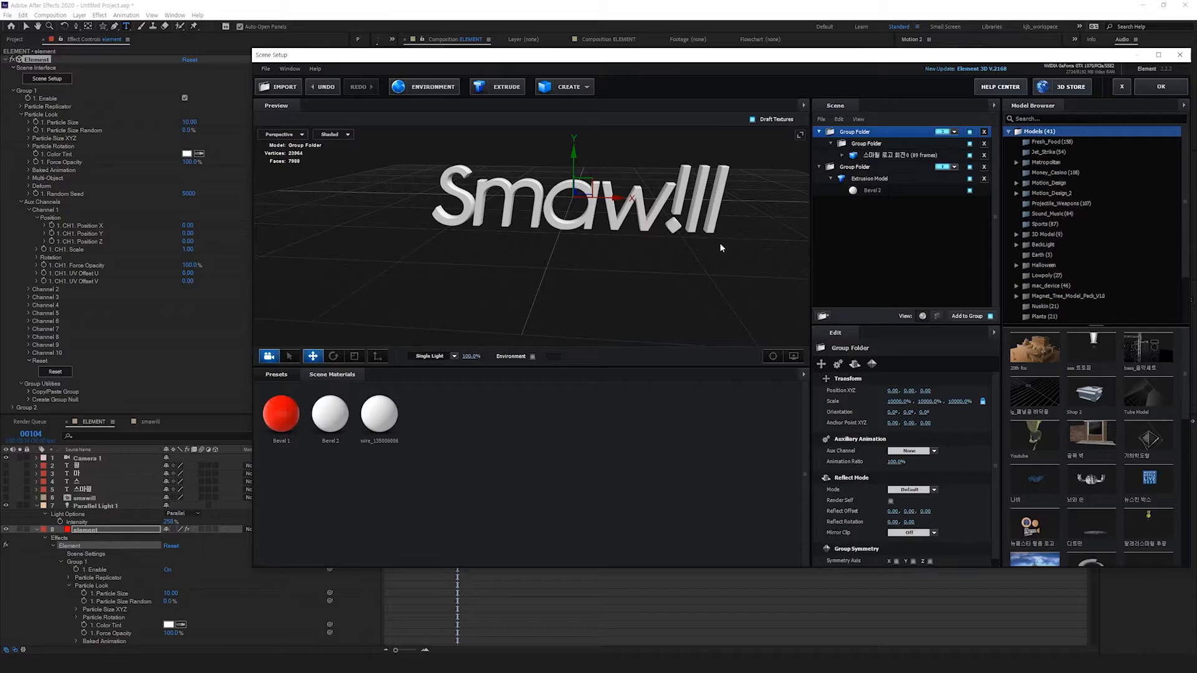
click(899, 156)
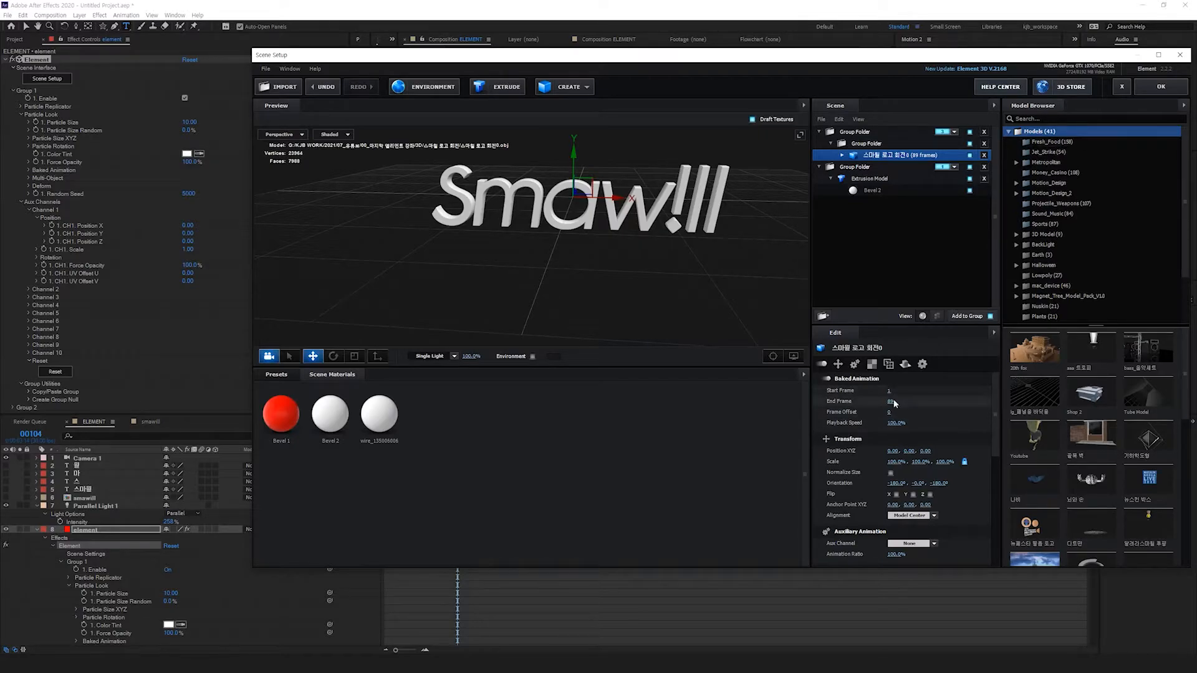
click(1161, 87)
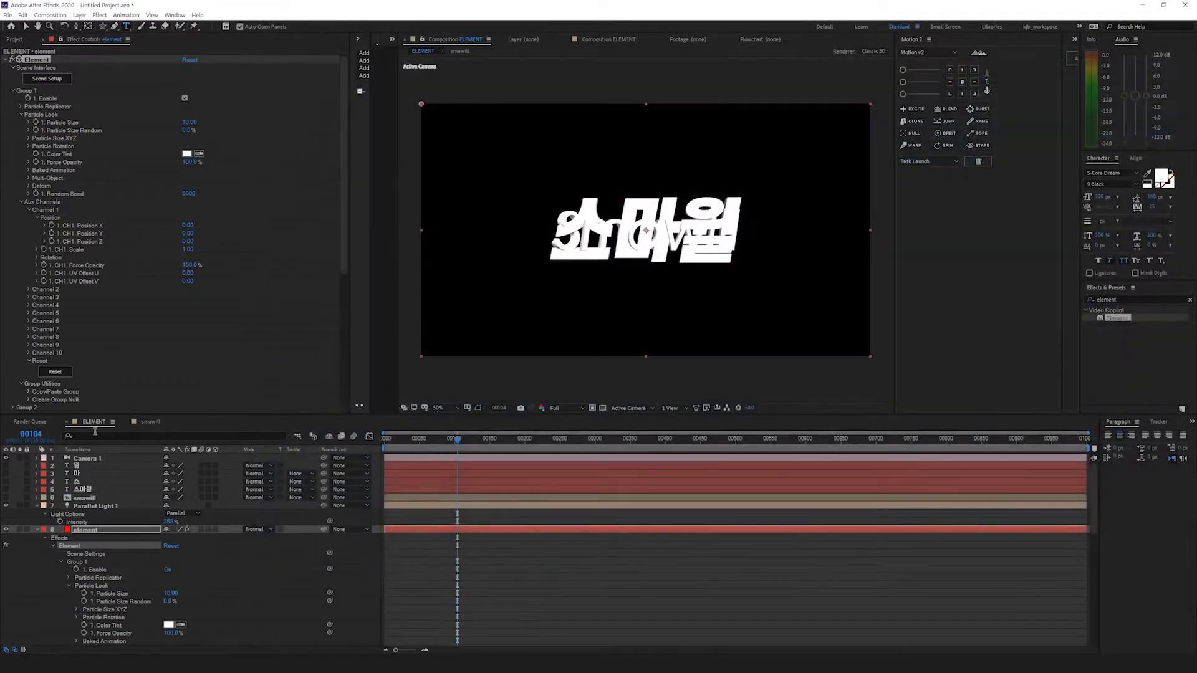
Step: Go to frame 89 and place a composition marker there
drag(453, 441, 446, 438)
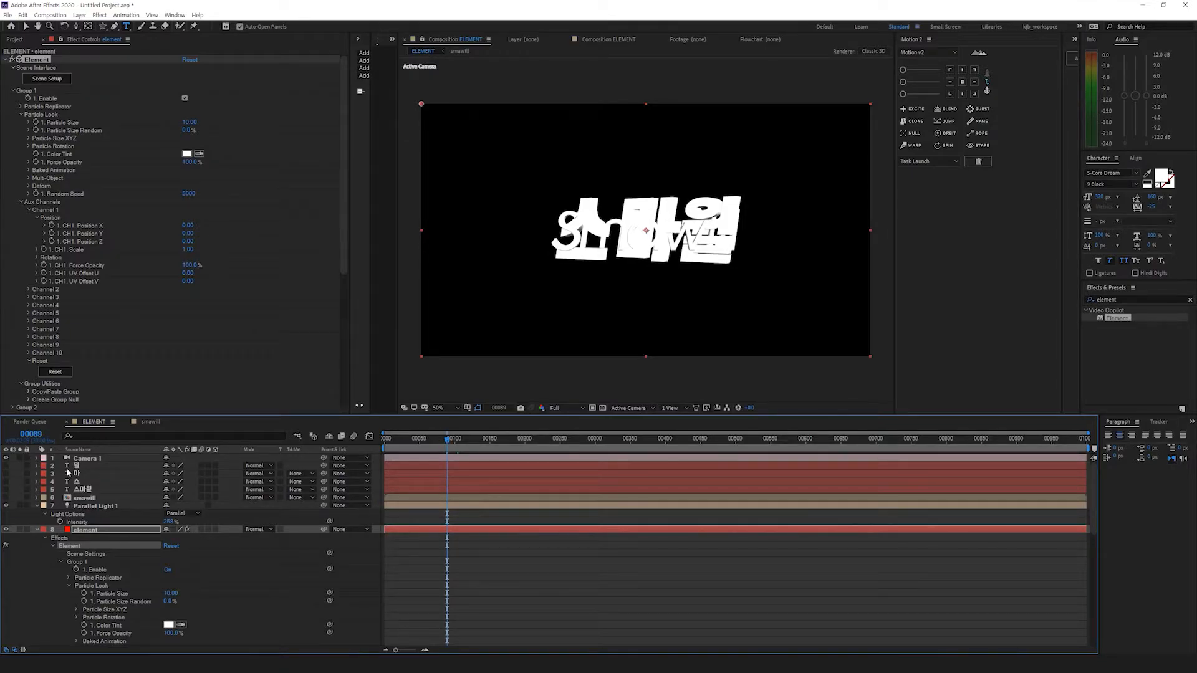
mouse_move(780, 448)
mouse_down()
mouse_move(424, 449)
mouse_move(441, 459)
mouse_up()
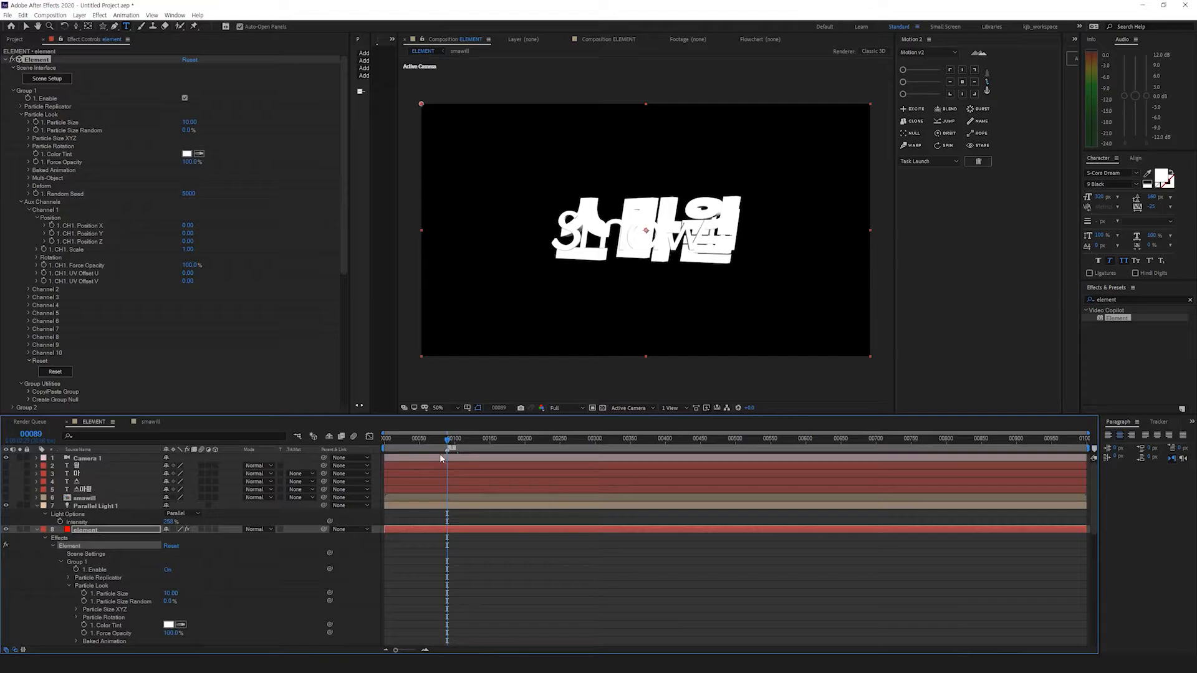
Step: In Group 3's Particle Replicator, raise the Smaw!ll logo by setting Position XY to 960, 222
click(13, 91)
click(11, 107)
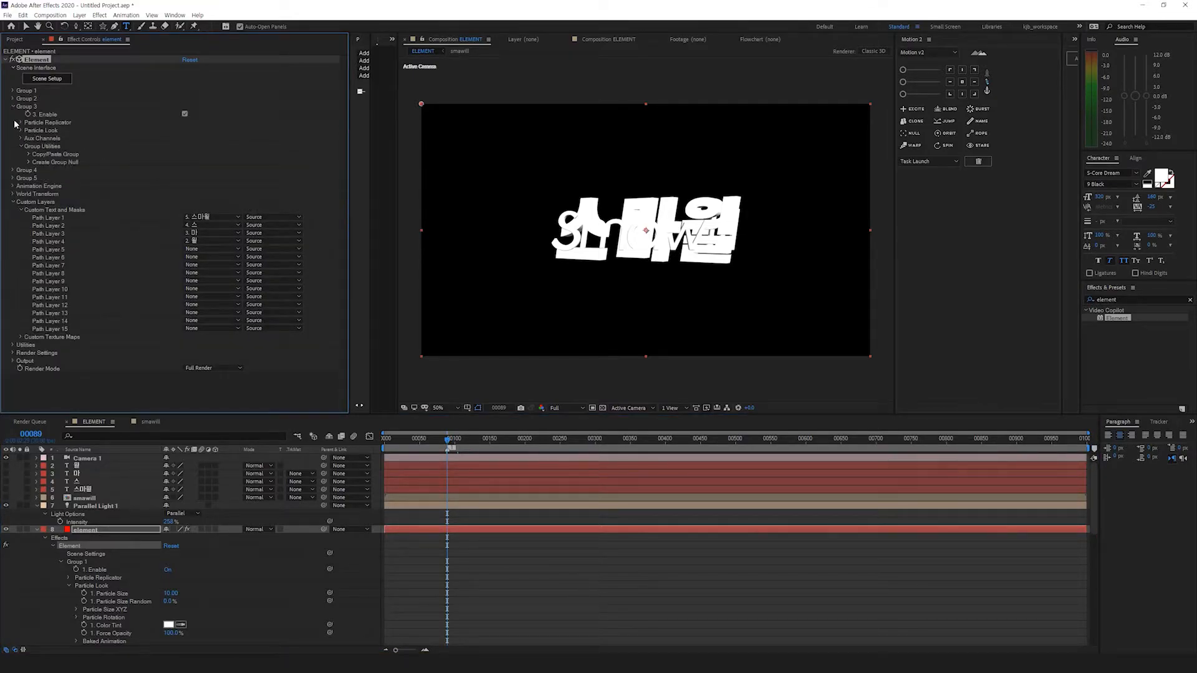
click(21, 123)
click(184, 114)
drag(154, 72, 147, 72)
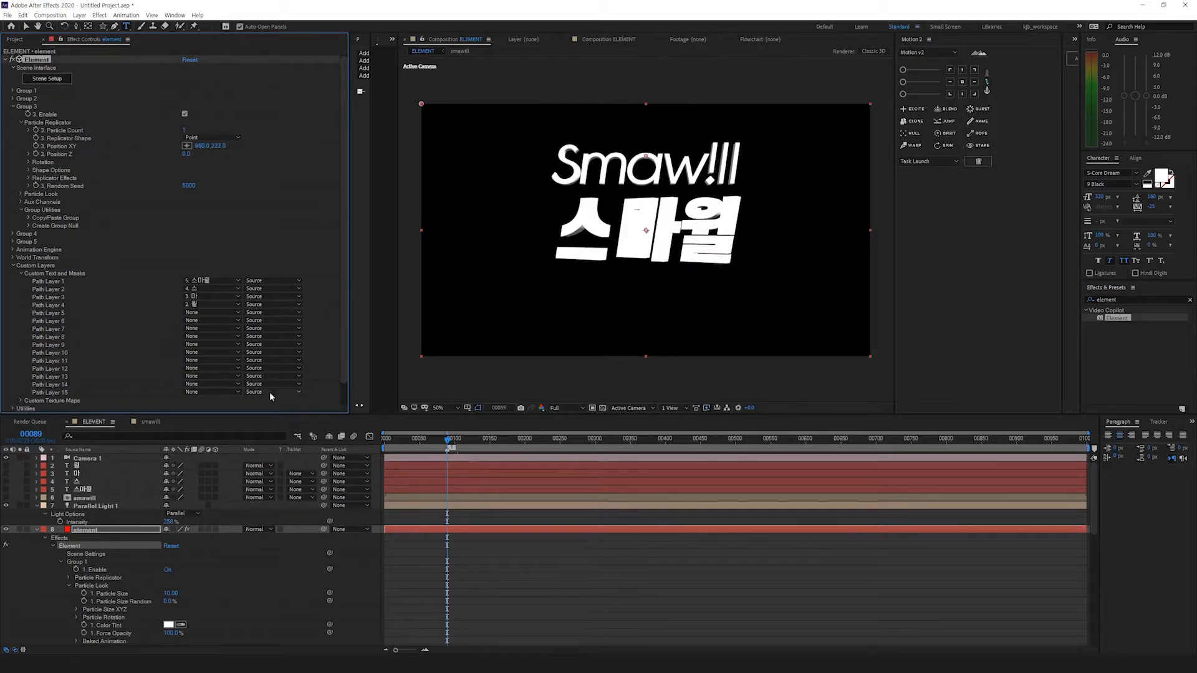
Step: Preview the animation from the first frame to check the rotation of both the logo and the text
drag(446, 440, 380, 438)
key(space)
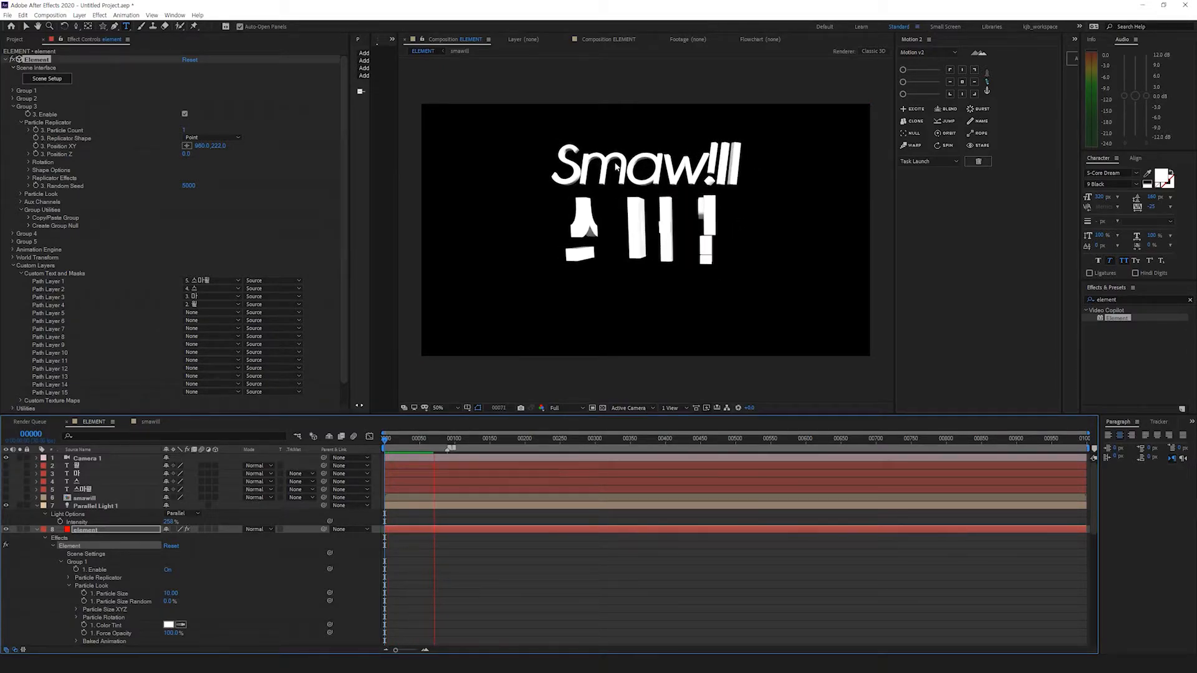
key(space)
key(space)
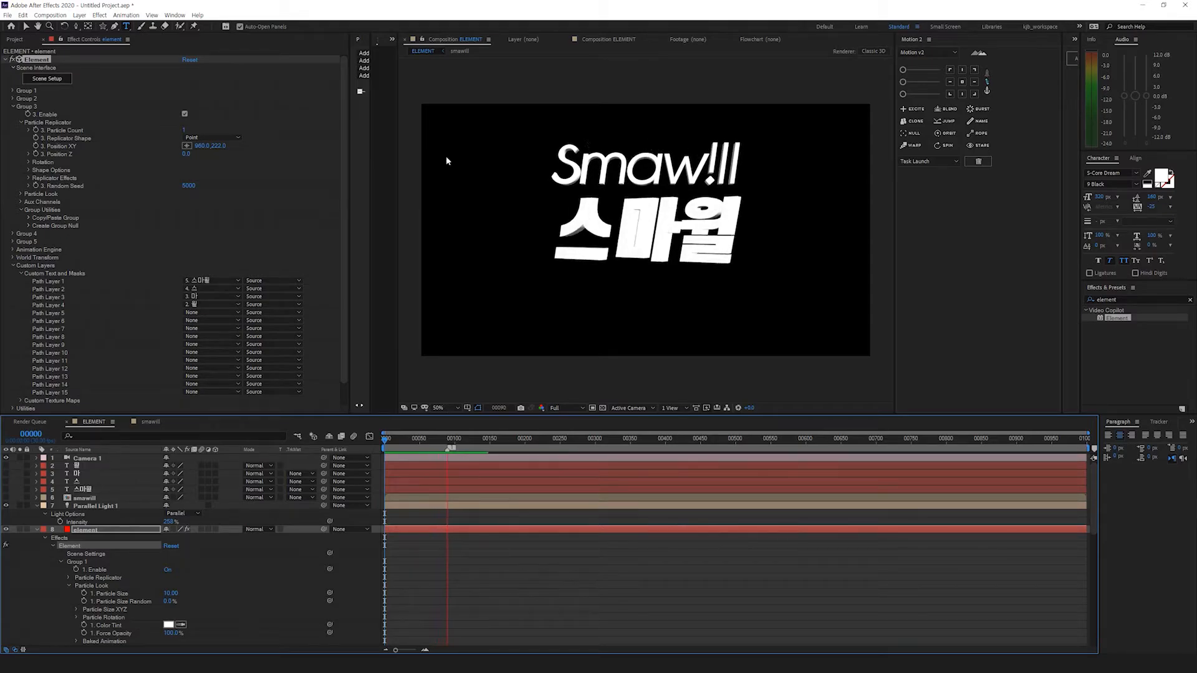
key(space)
Step: In Group 3's Particle Look, set the Baked Animation Playback Speed to 0%
click(21, 194)
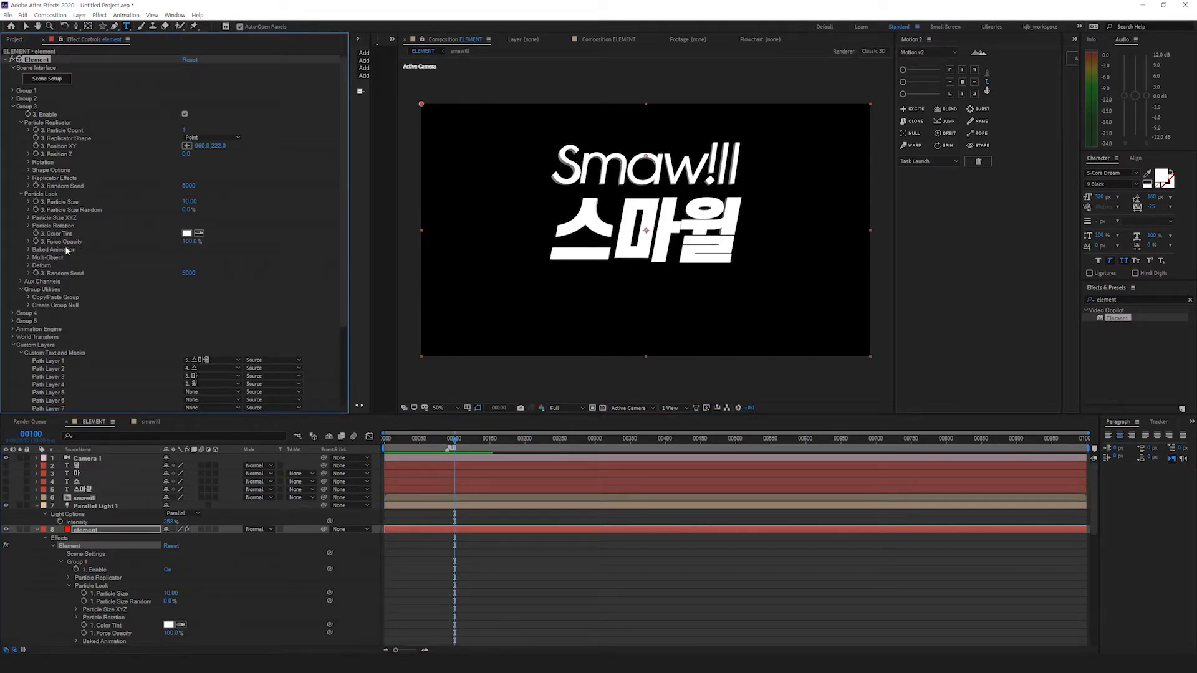
click(29, 250)
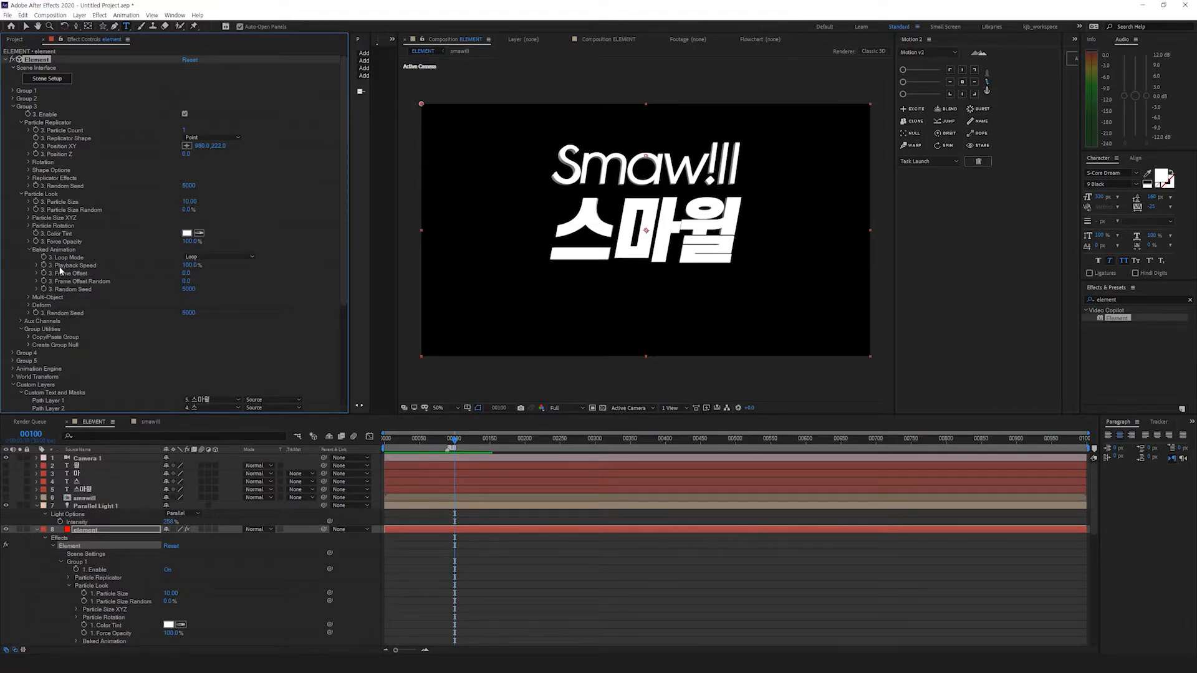
click(190, 265)
text(0)
key(Return)
Step: Keyframe Group 3's Frame Offset at 0 and move the keyframe to the first frame
click(447, 444)
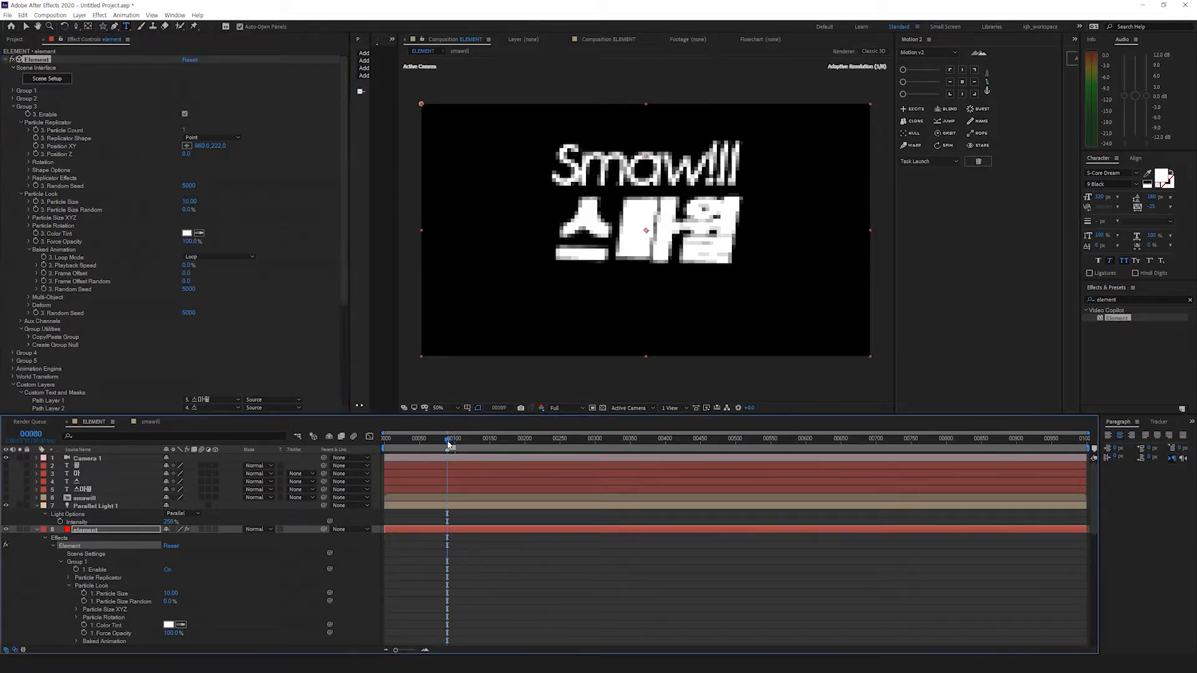
click(44, 274)
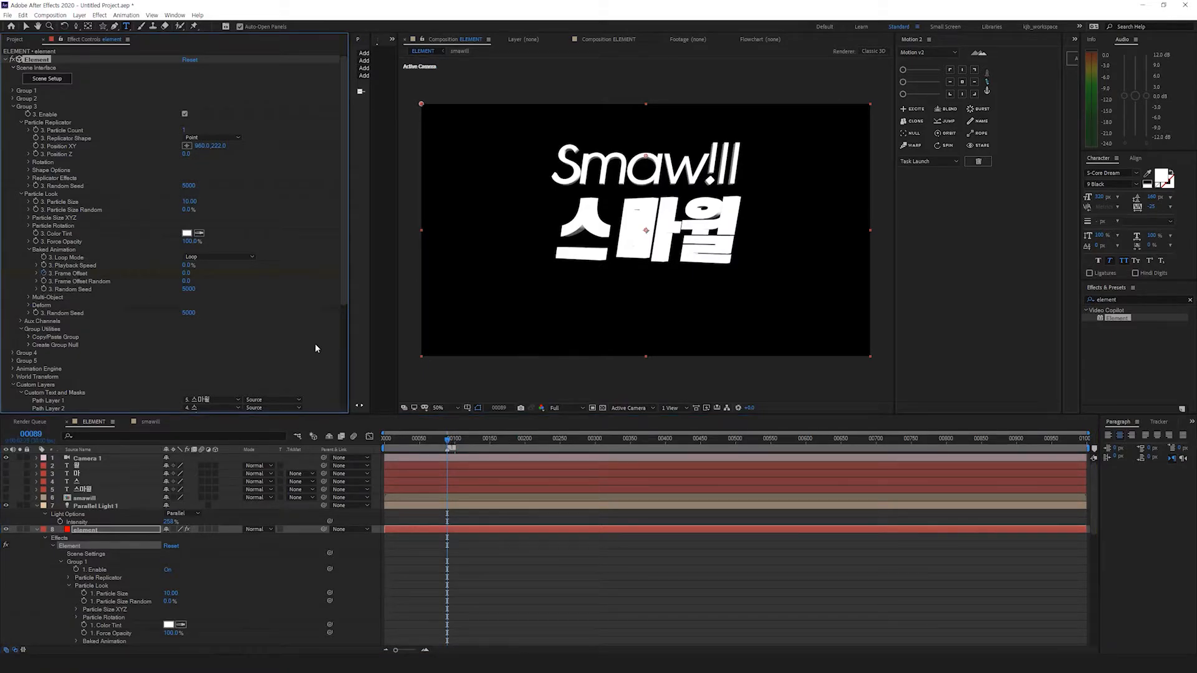
key(u)
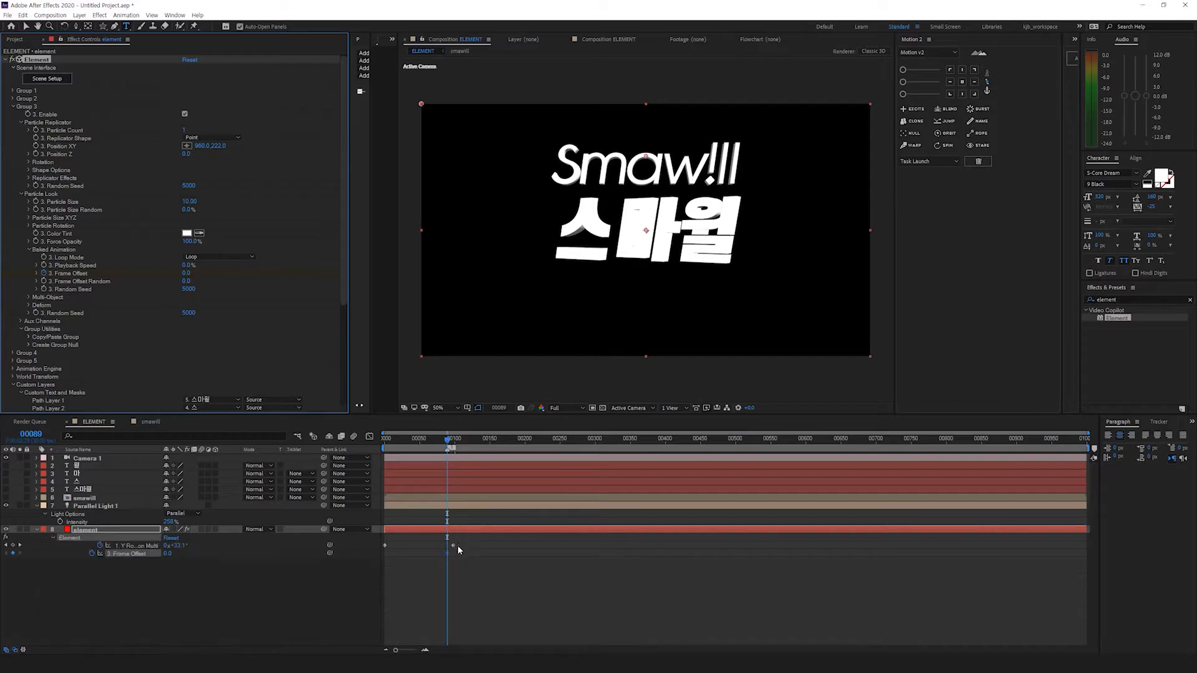
click(448, 558)
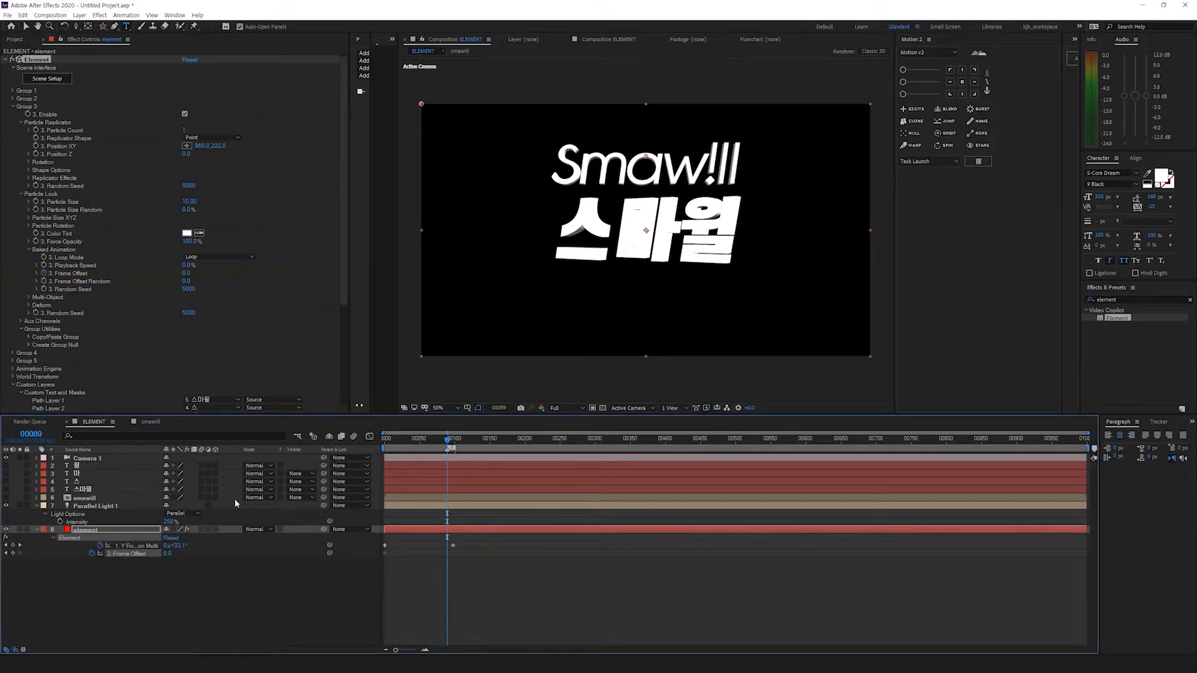
Step: At frame 88, keyframe Group 3's Frame Offset at 88
drag(56, 432, 43, 438)
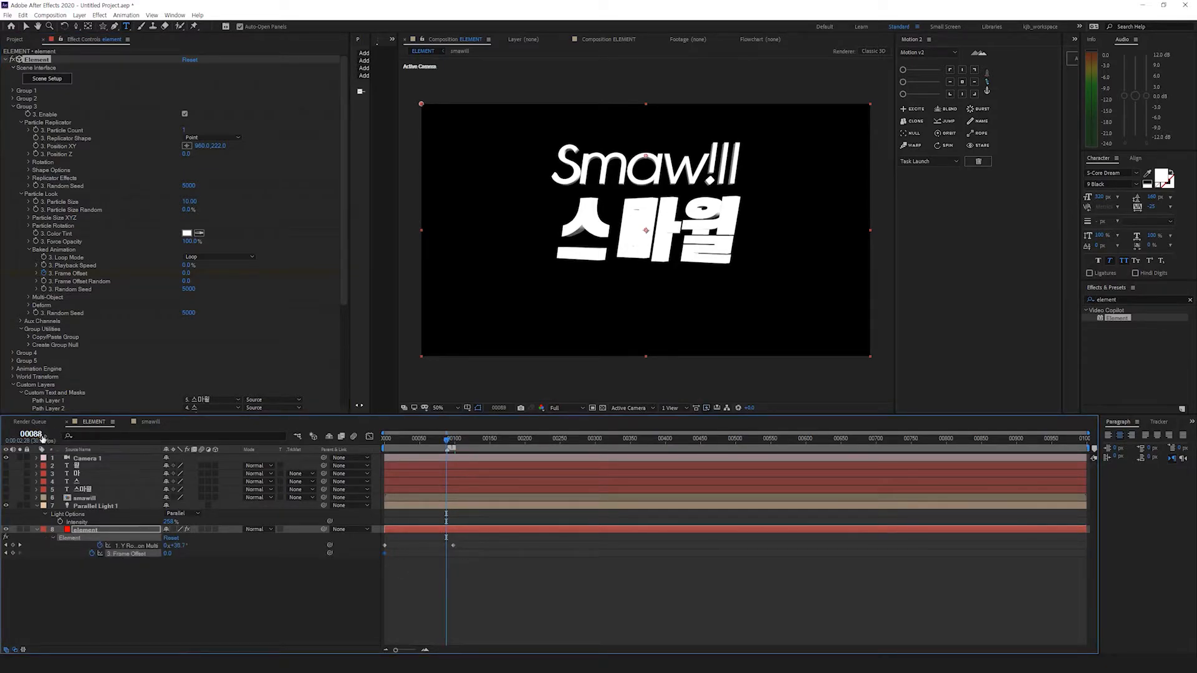
click(166, 554)
text(88)
key(Return)
Step: Preview the keyframed logo rotation, and shift both Frame Offset keyframes to start just after frame 150
drag(420, 447, 308, 450)
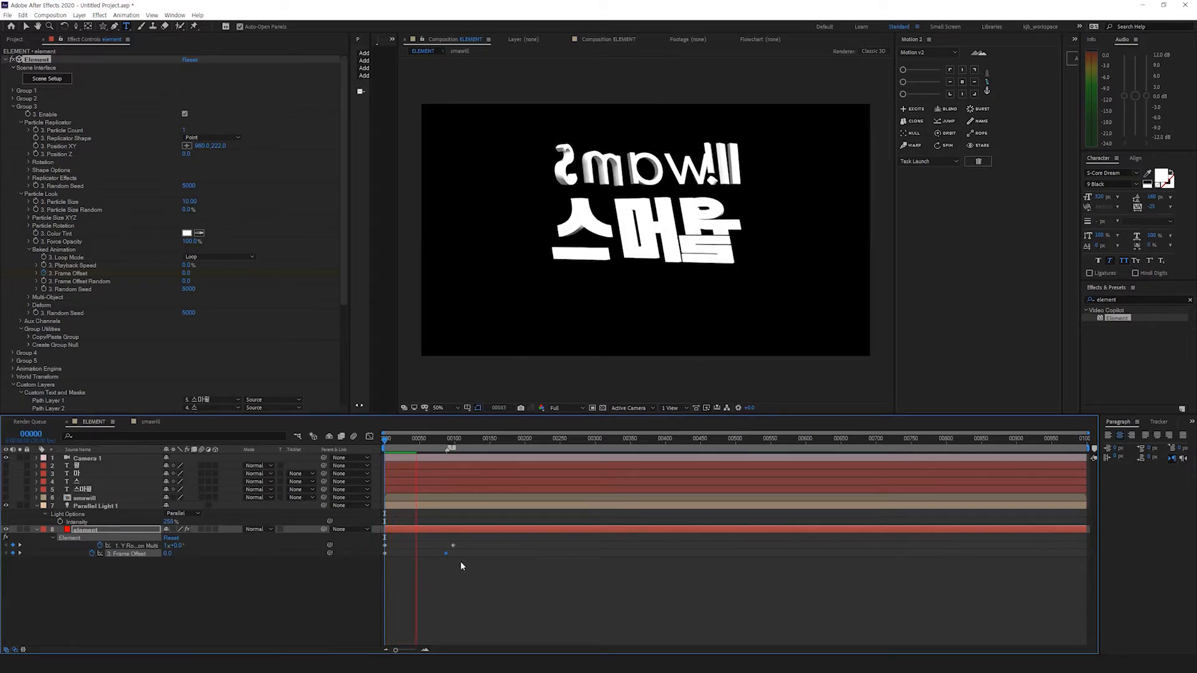
click(450, 440)
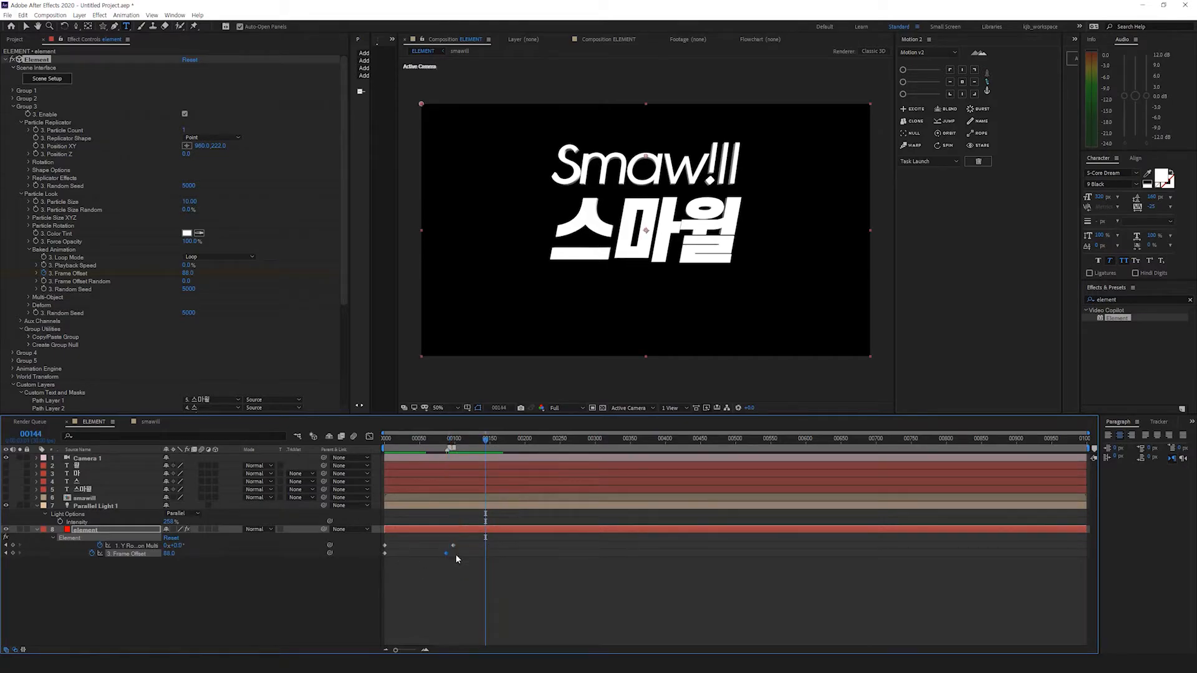
drag(385, 553, 492, 555)
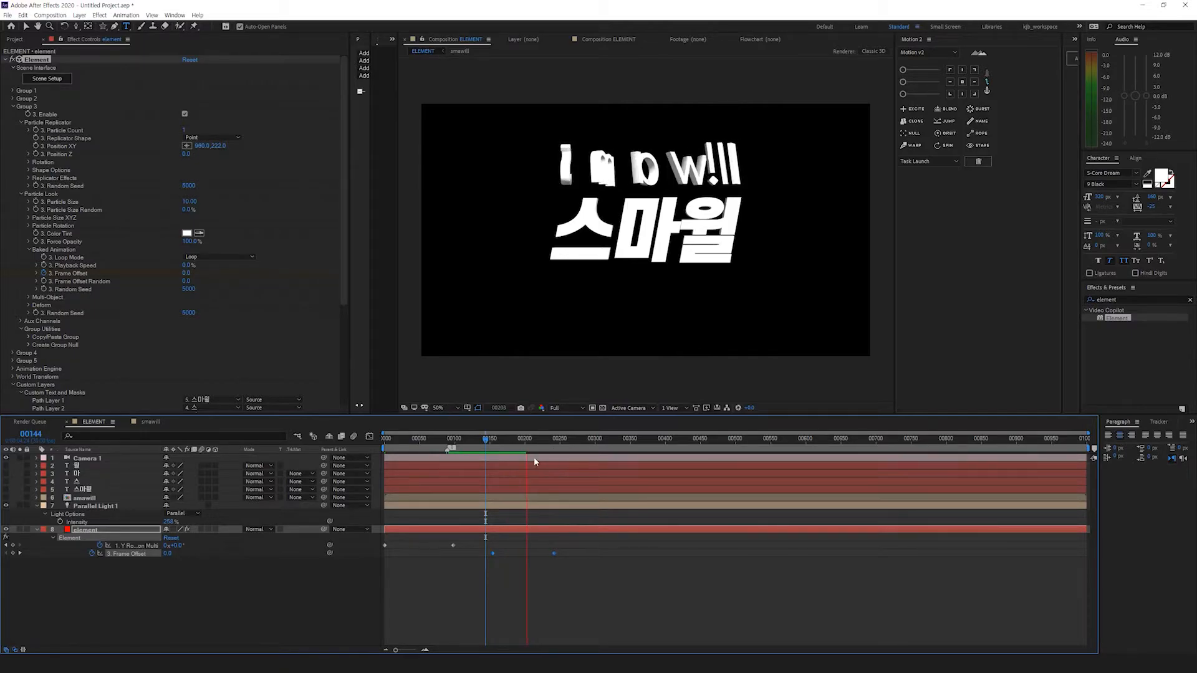
click(200, 256)
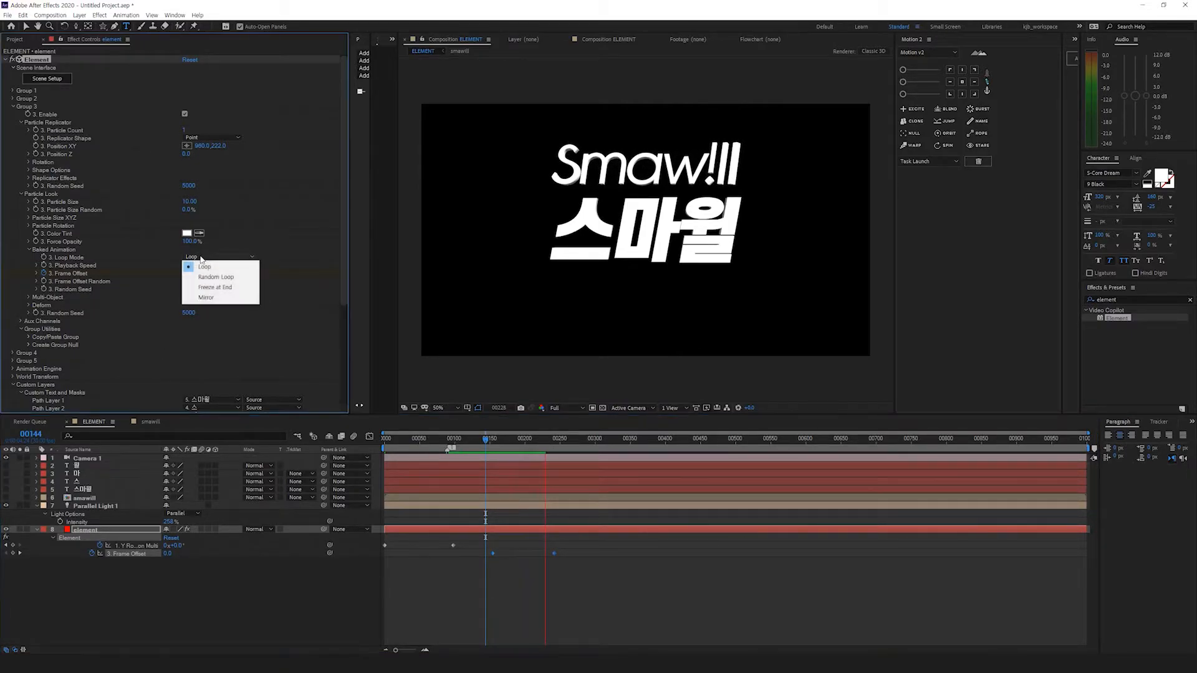
click(183, 332)
click(264, 313)
Step: Preview the delayed logo rotation from frame 170, and replay the composition from near its beginning
click(489, 440)
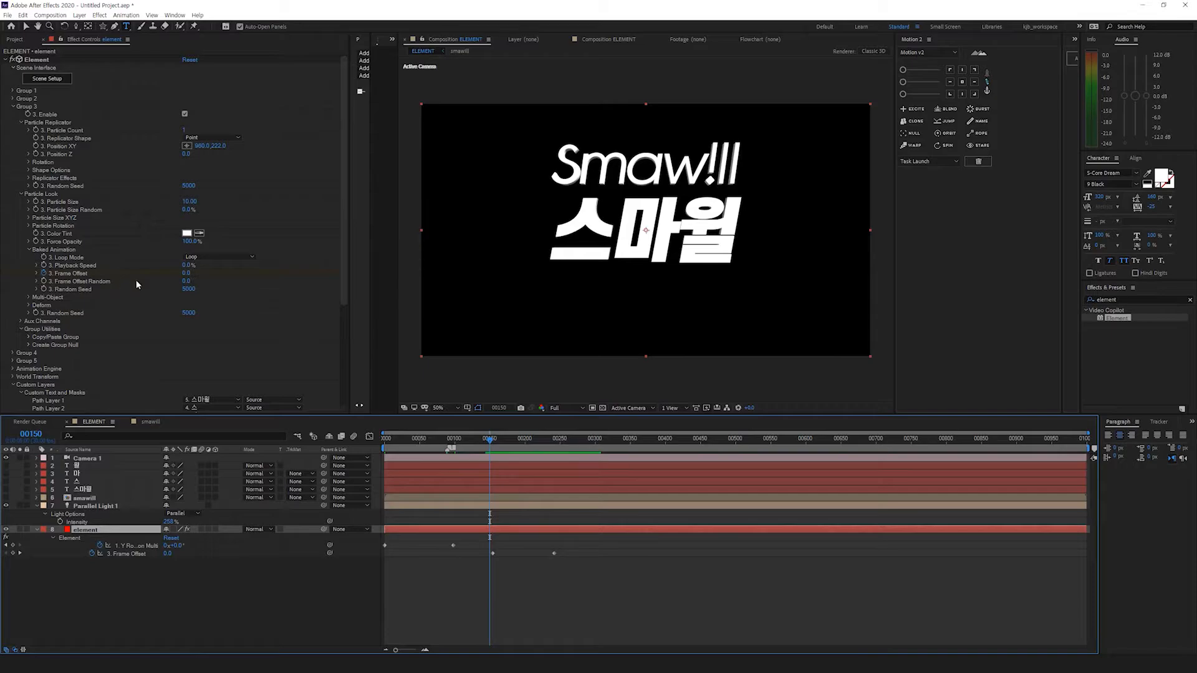
mouse_move(498, 454)
mouse_down()
mouse_move(525, 441)
mouse_move(504, 442)
mouse_up()
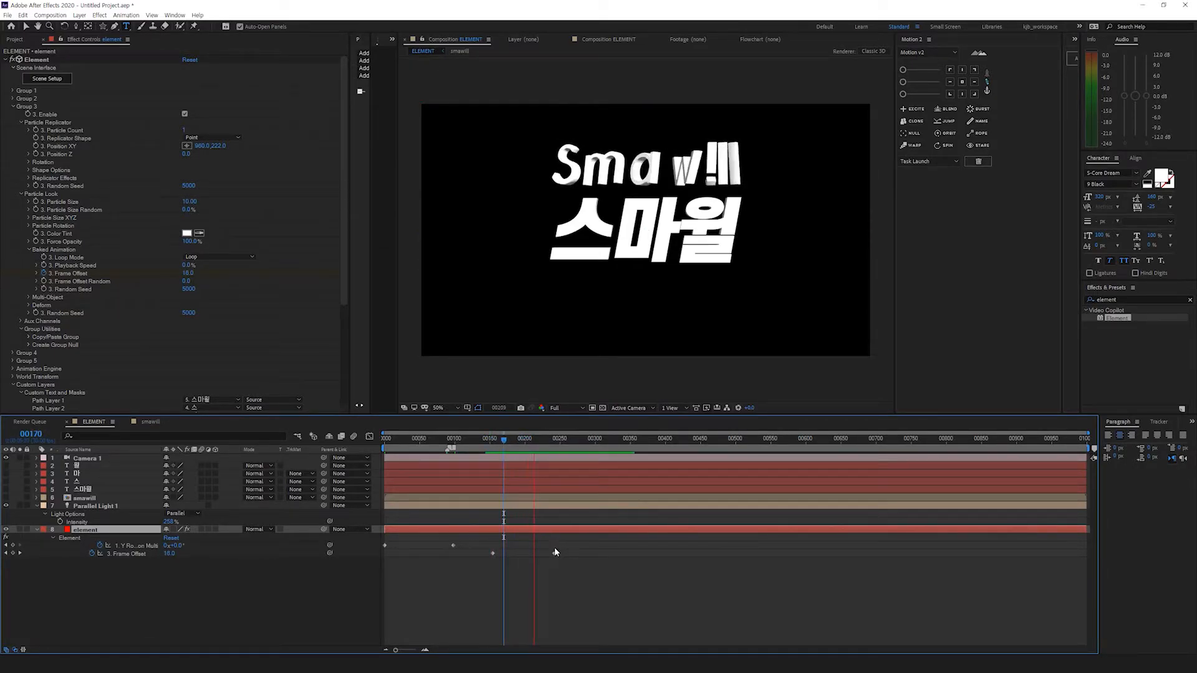
key(space)
click(389, 443)
key(space)
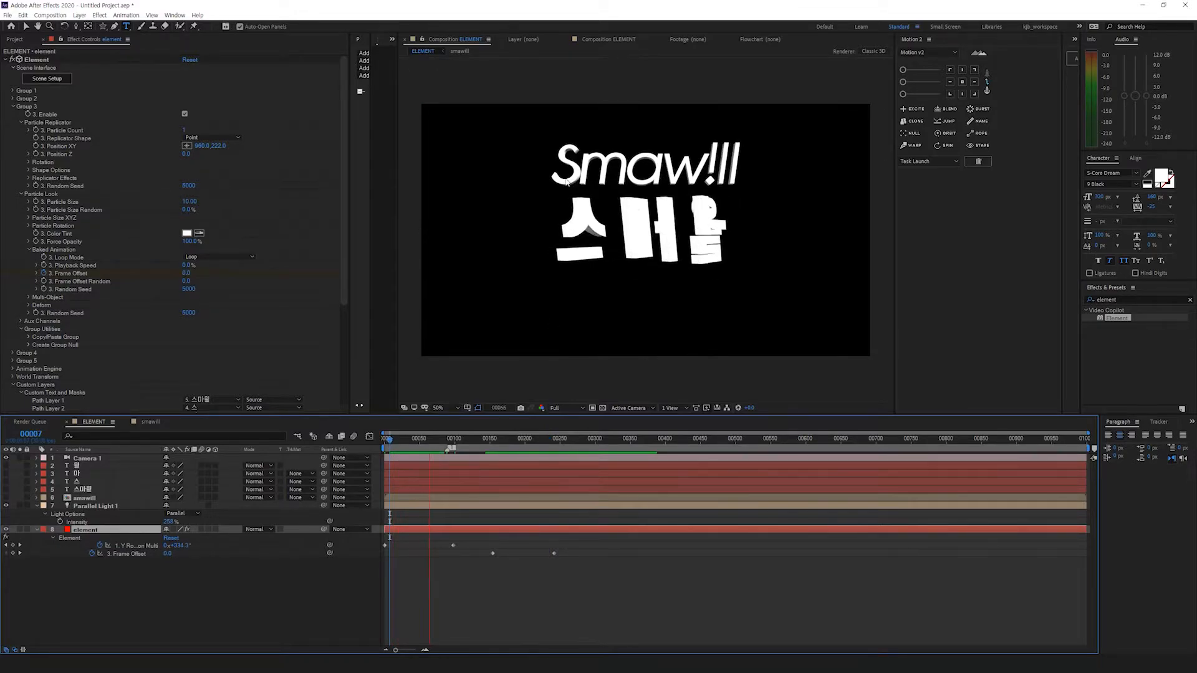
Step: Move the playhead to frame 98 and delete the Y Rotation Multi keyframes
drag(450, 438, 453, 463)
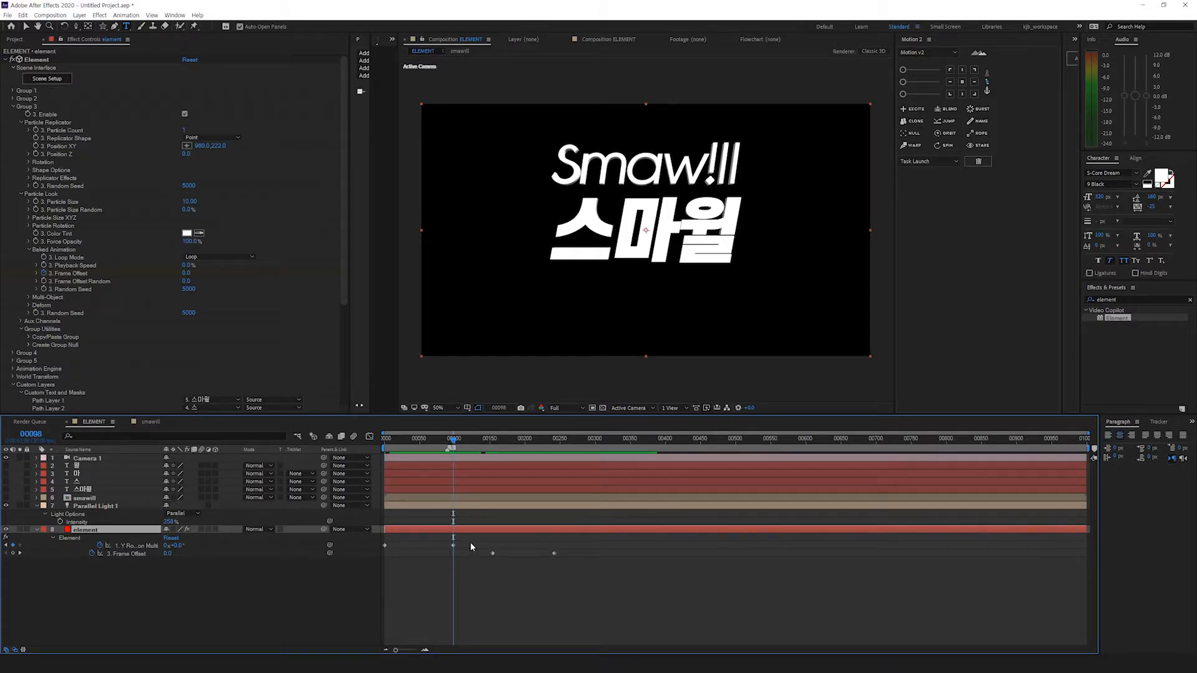
drag(472, 544, 366, 553)
key(Delete)
Step: In the Element scene, assign the extruded 스마월 text's group folder to Group 2 as well as Group 1, and apply the scene
click(50, 78)
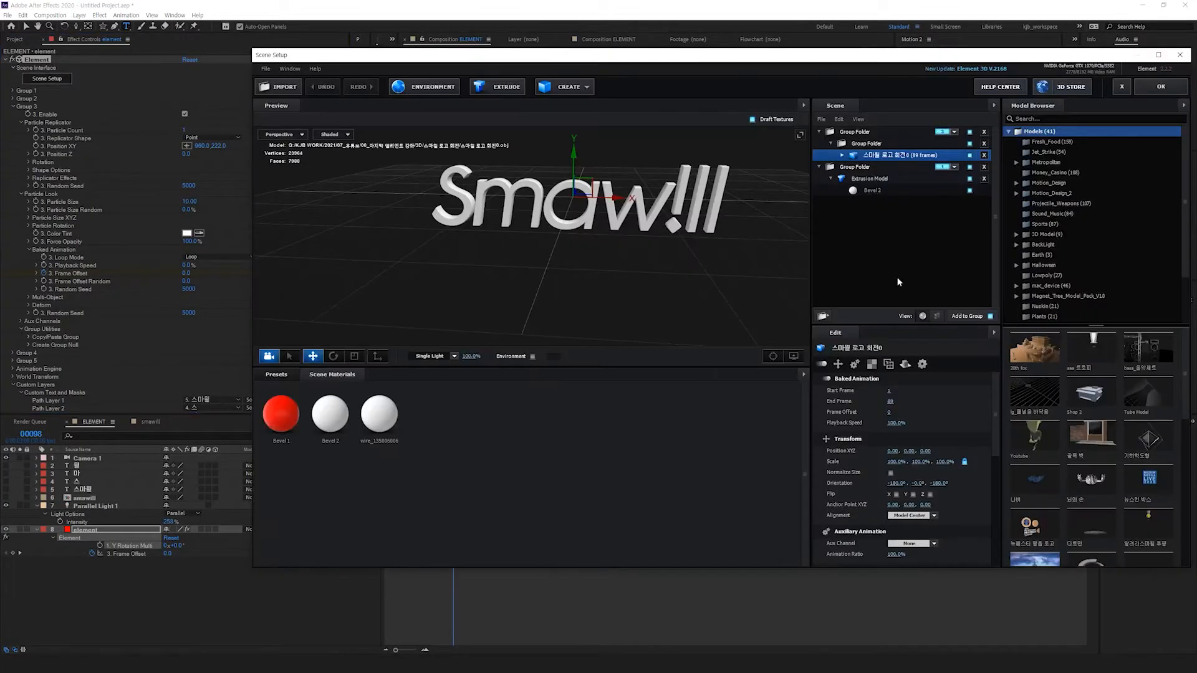
click(954, 167)
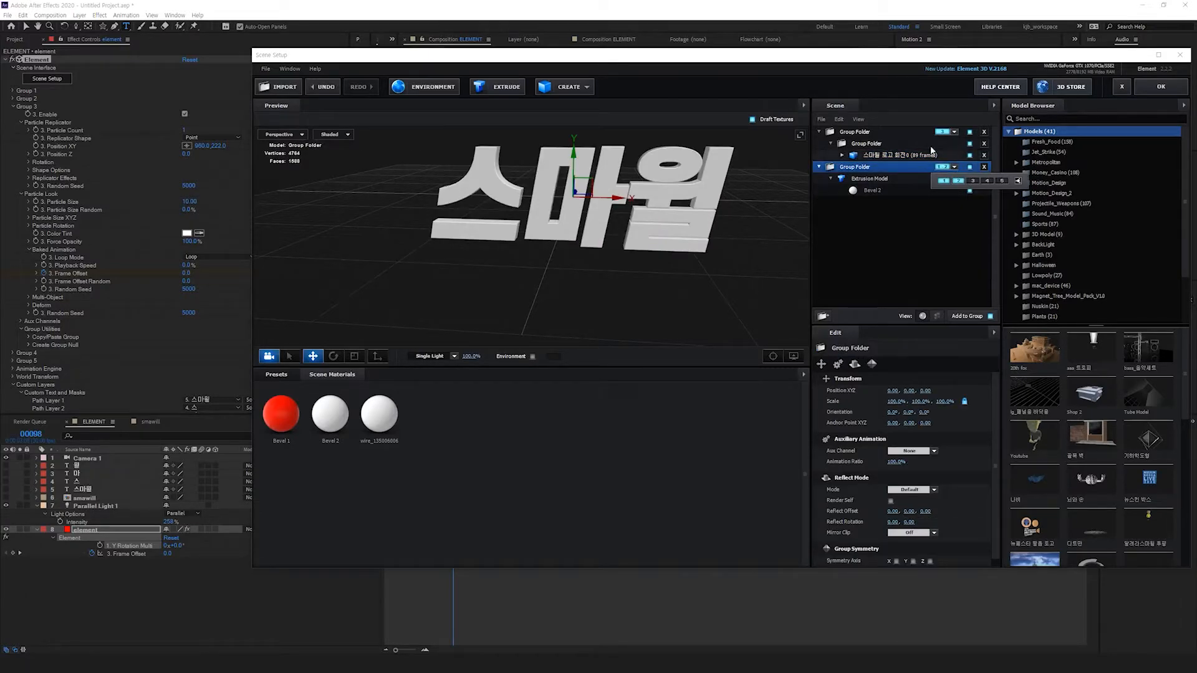
click(1160, 89)
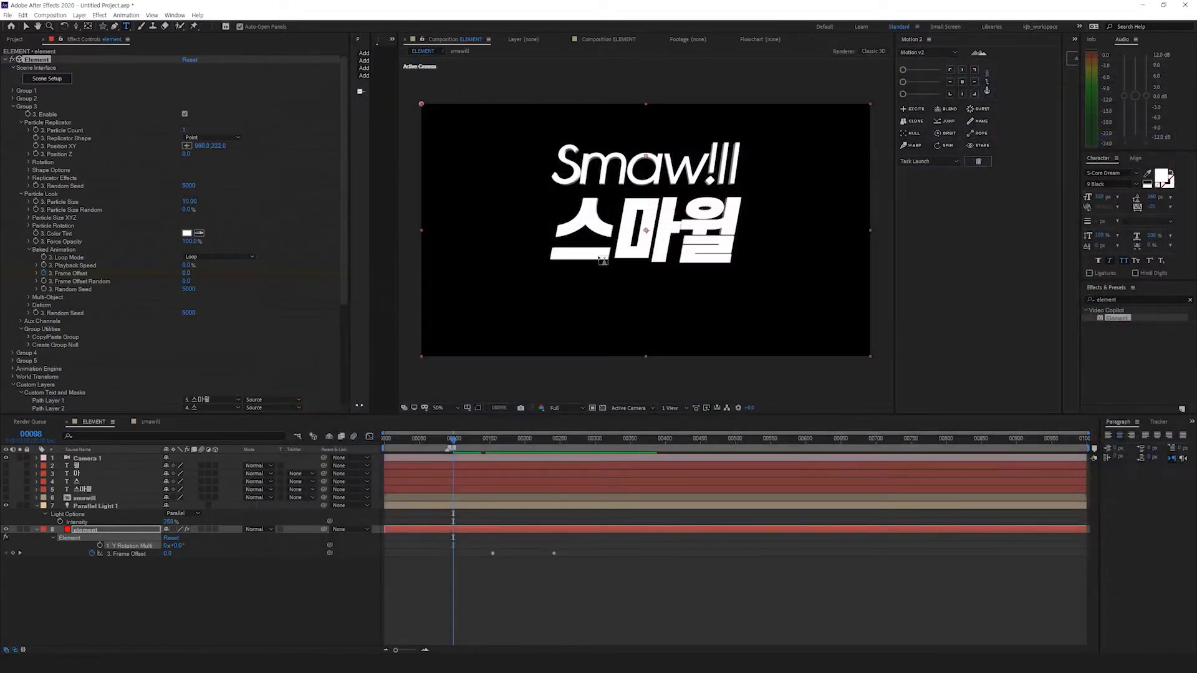
Step: Enable Multi-Object in Group 2's Particle Look settings, matching Group 1
click(13, 98)
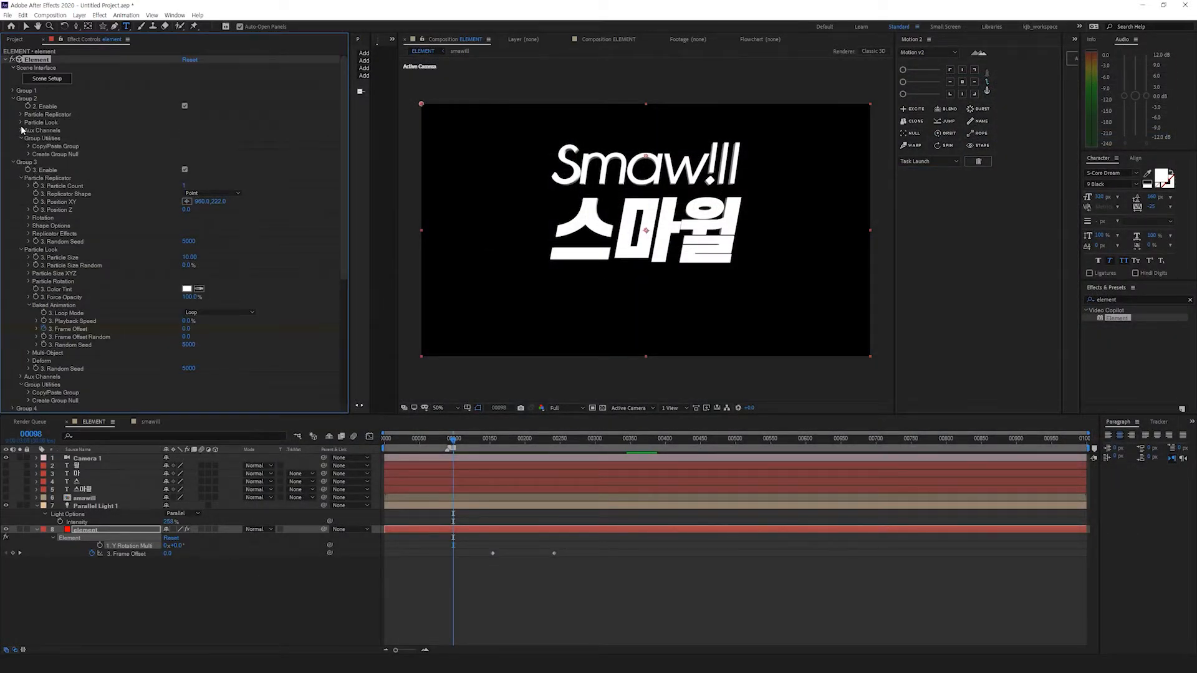
click(13, 90)
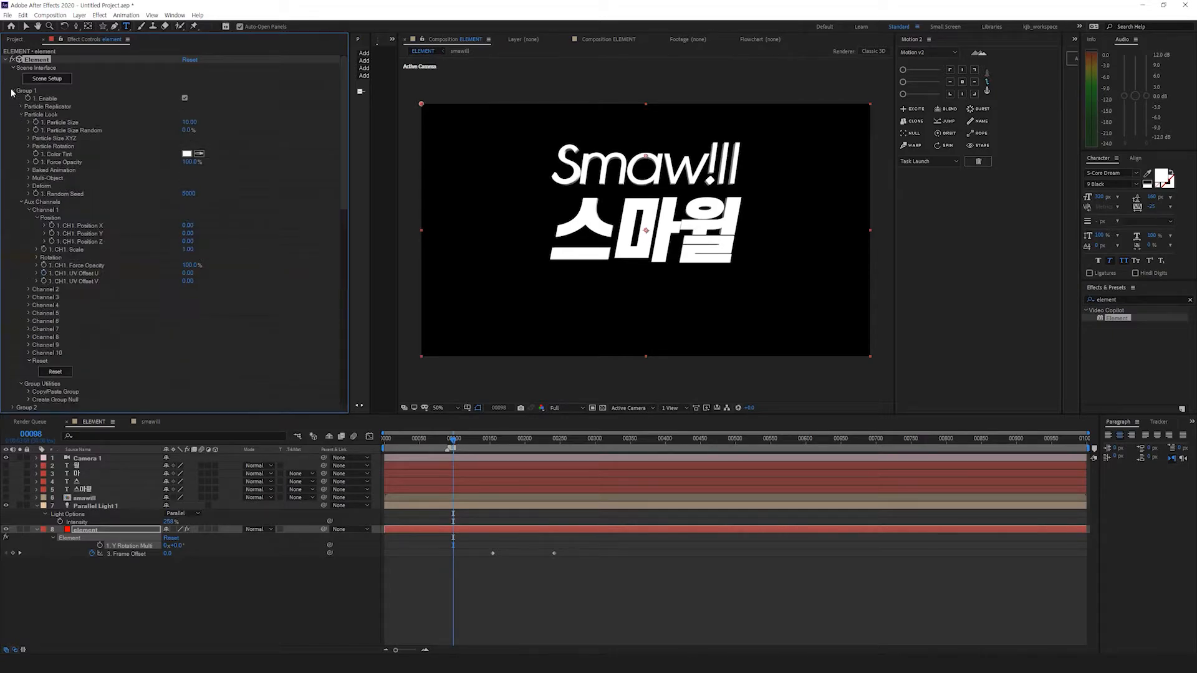
click(28, 179)
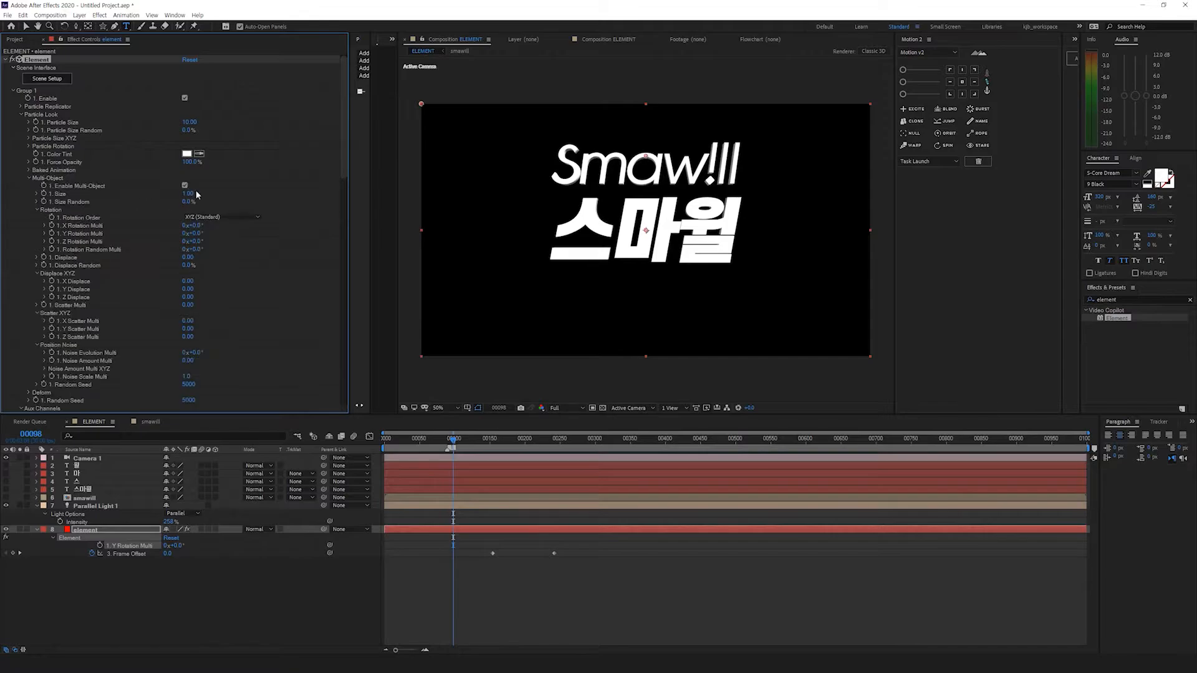
scroll(170, 194, down, 15)
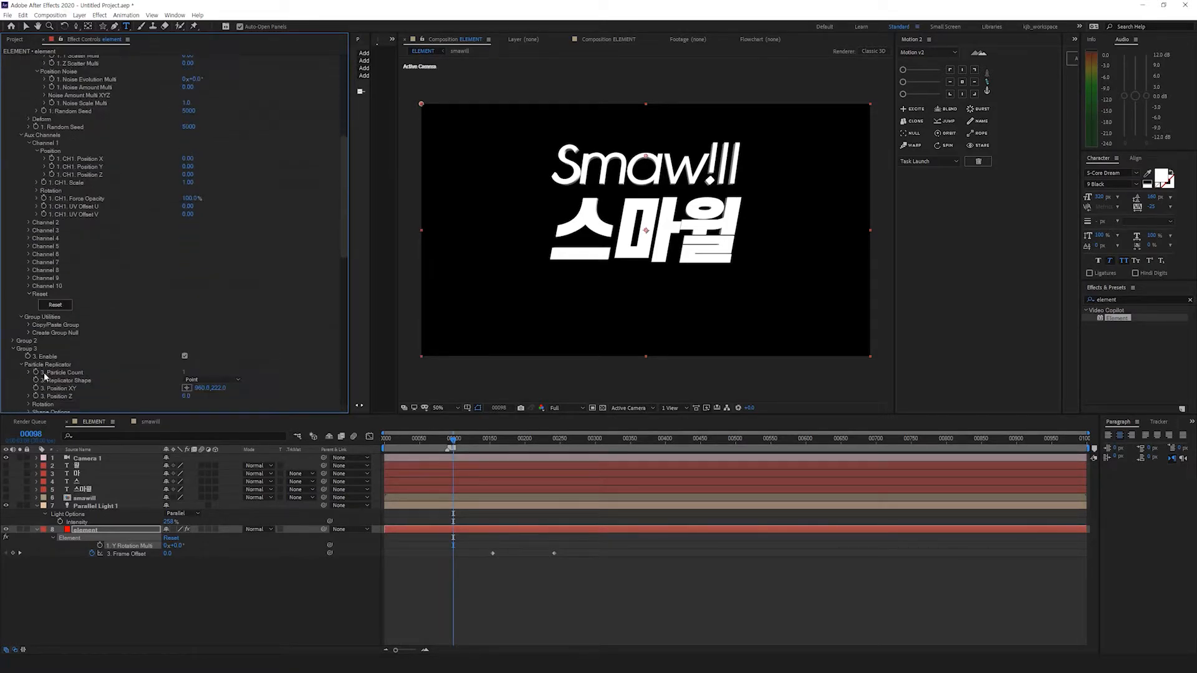
click(13, 257)
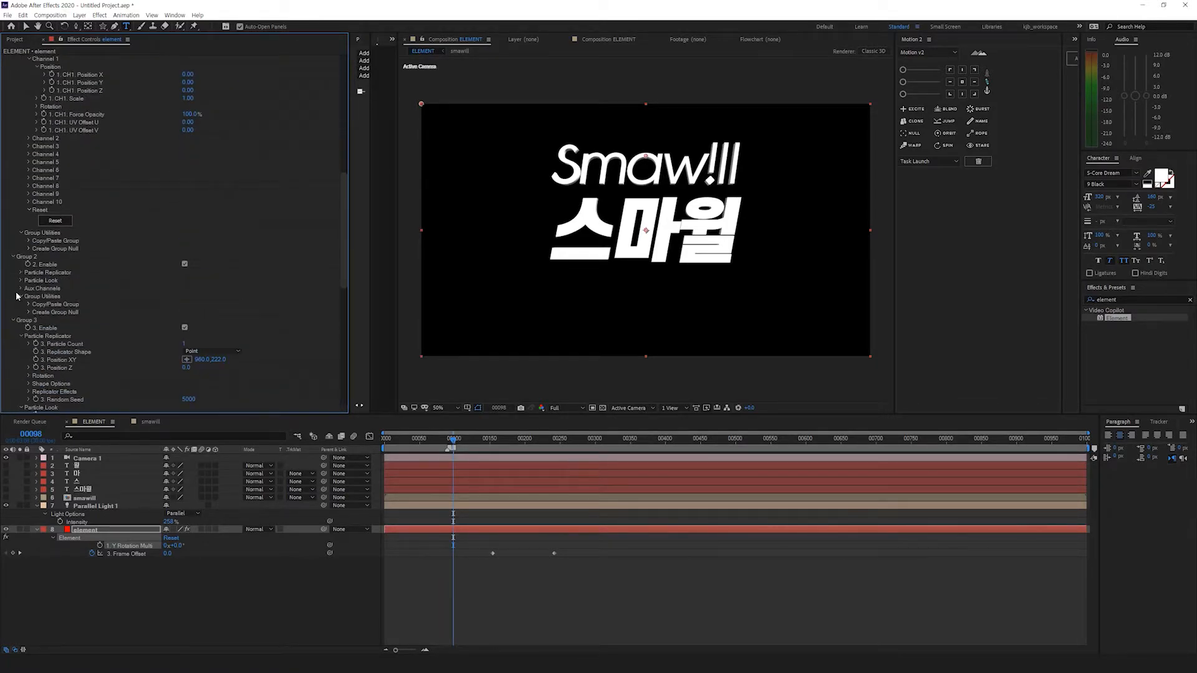
click(21, 280)
scroll(126, 328, down, 2)
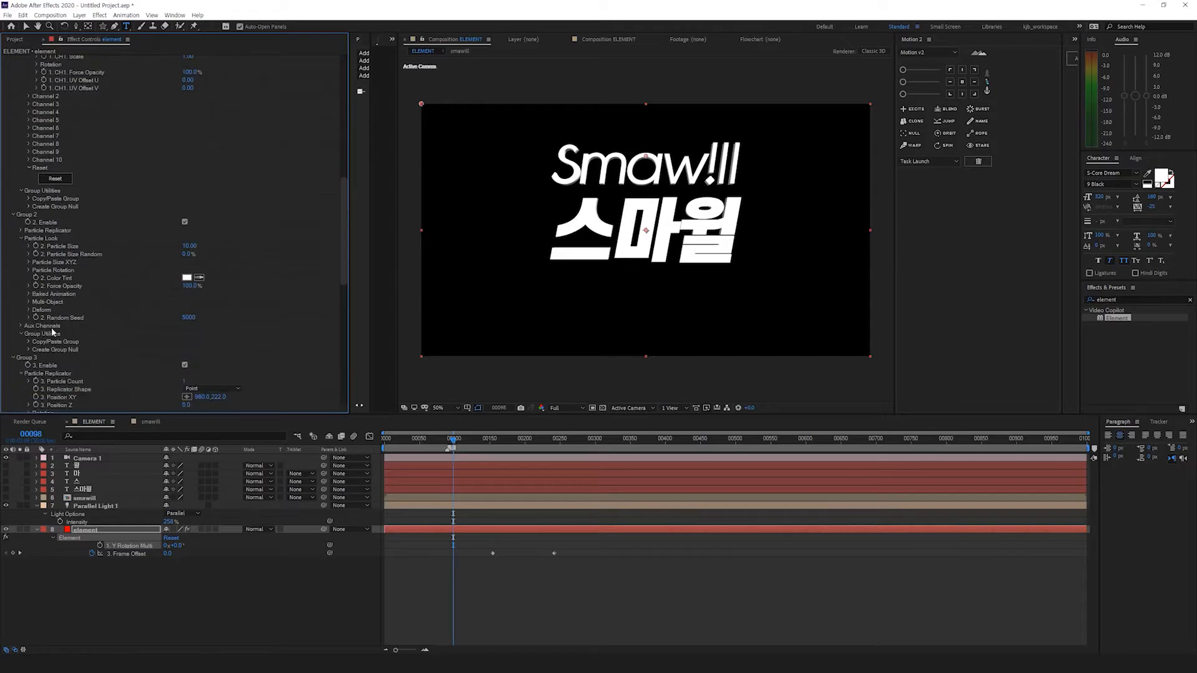
click(28, 301)
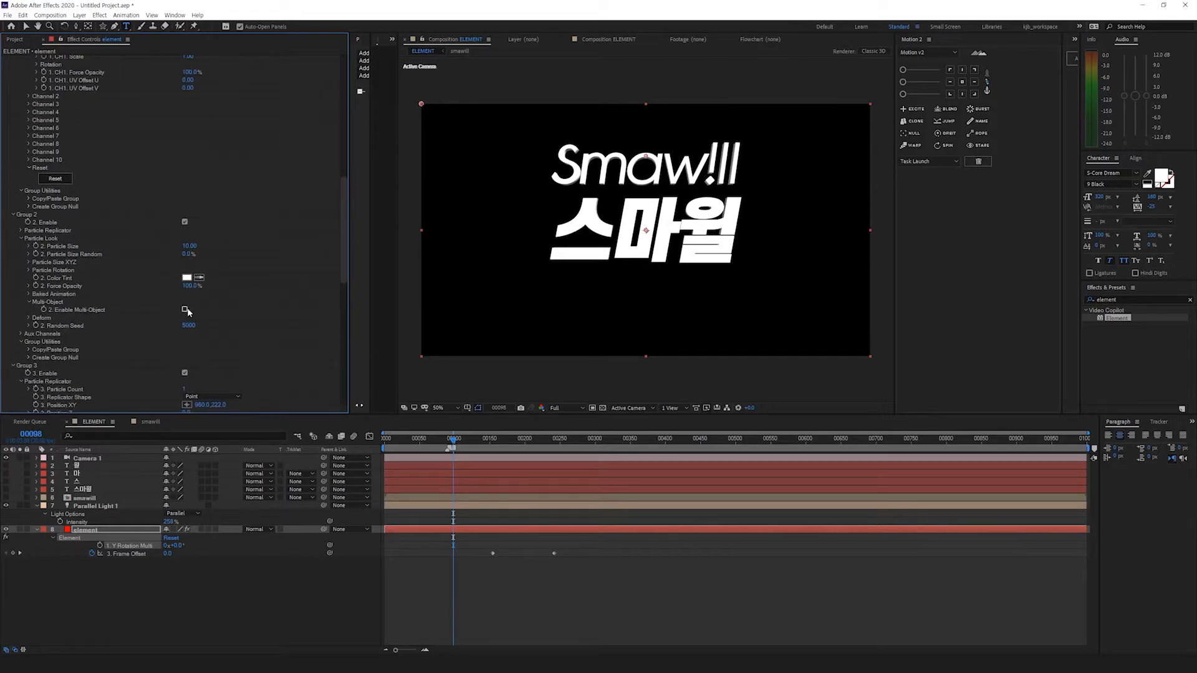
click(184, 309)
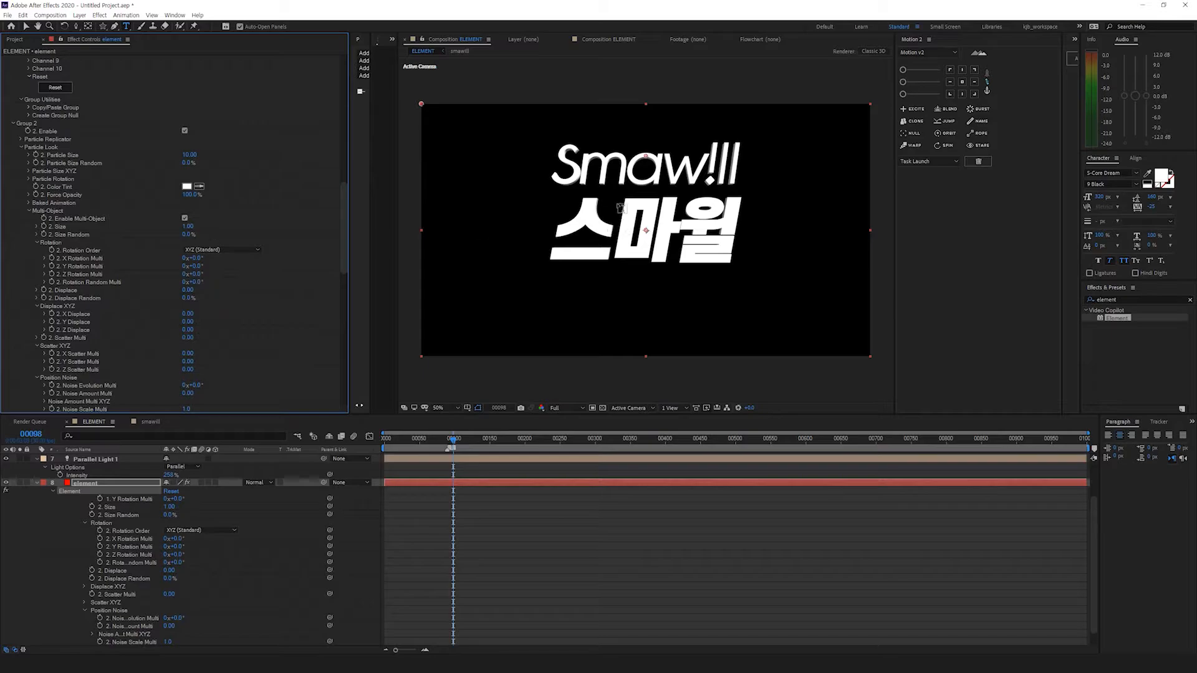
Step: Set Group 1's Y Rotation Multi to 1x+0.0° in its Multi-Object rotation settings
scroll(220, 256, up, 3)
scroll(219, 260, up, 10)
scroll(102, 252, up, 1)
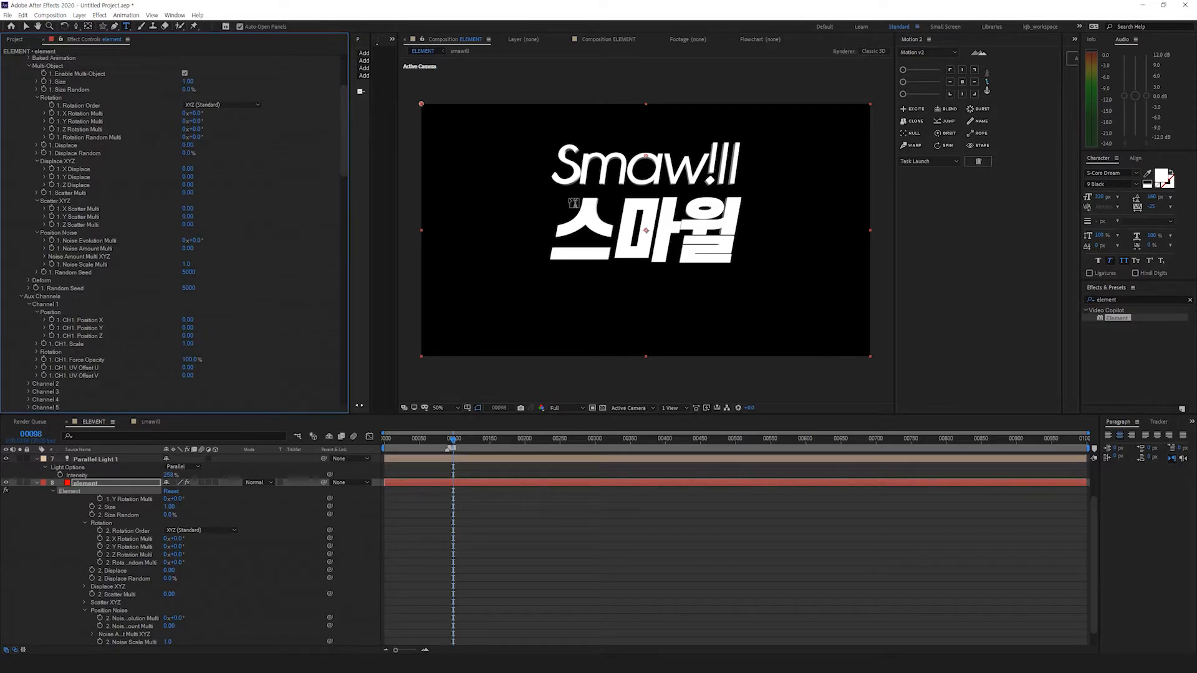
scroll(34, 300, down, 3)
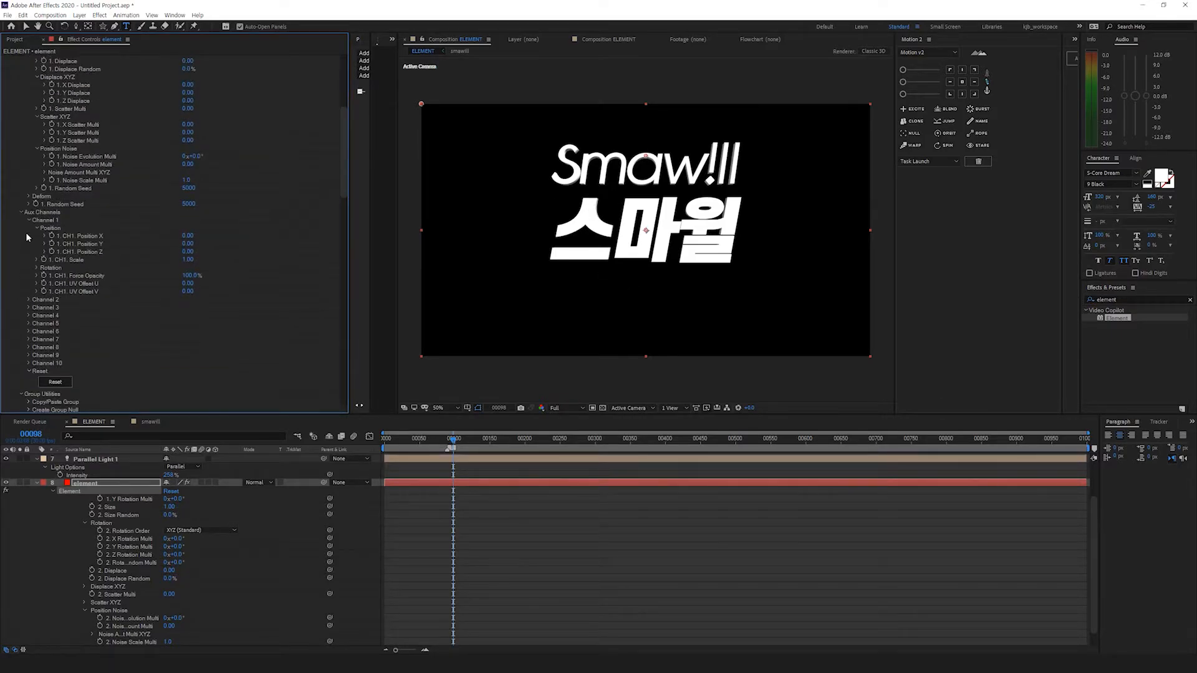
click(22, 214)
scroll(29, 190, up, 3)
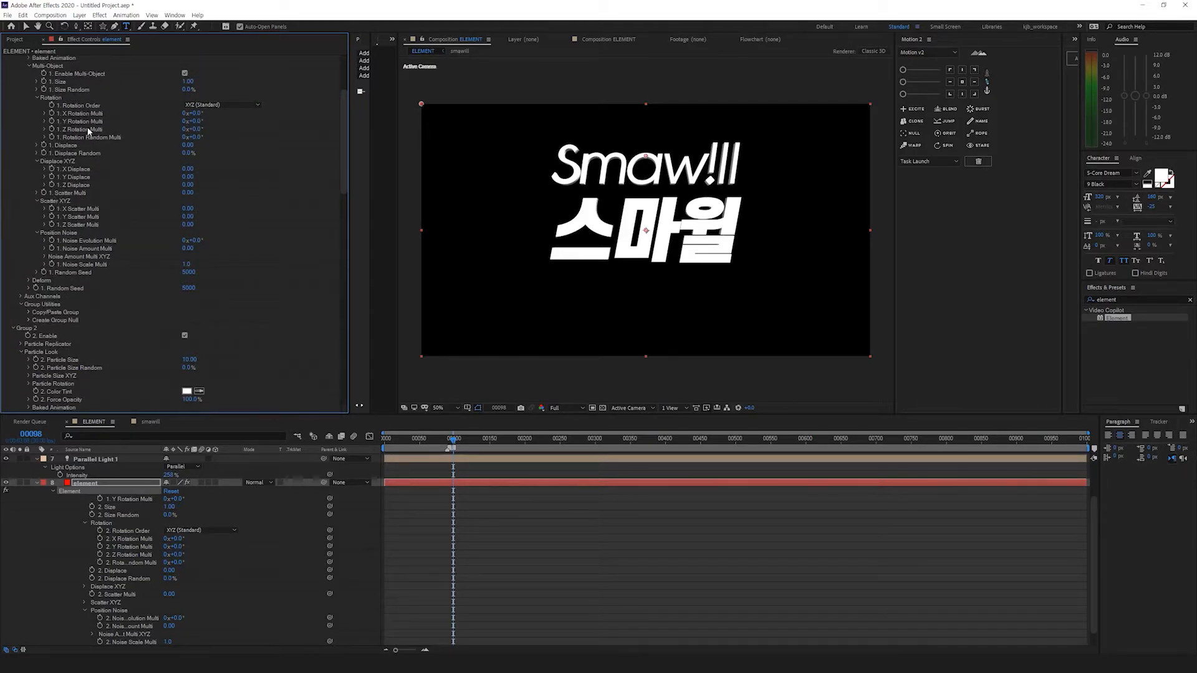
drag(185, 124, 384, 140)
Step: Return to frame 0 and enable the Animation Engine from Group 1 to Group 2
scroll(141, 250, down, 8)
scroll(142, 252, down, 1)
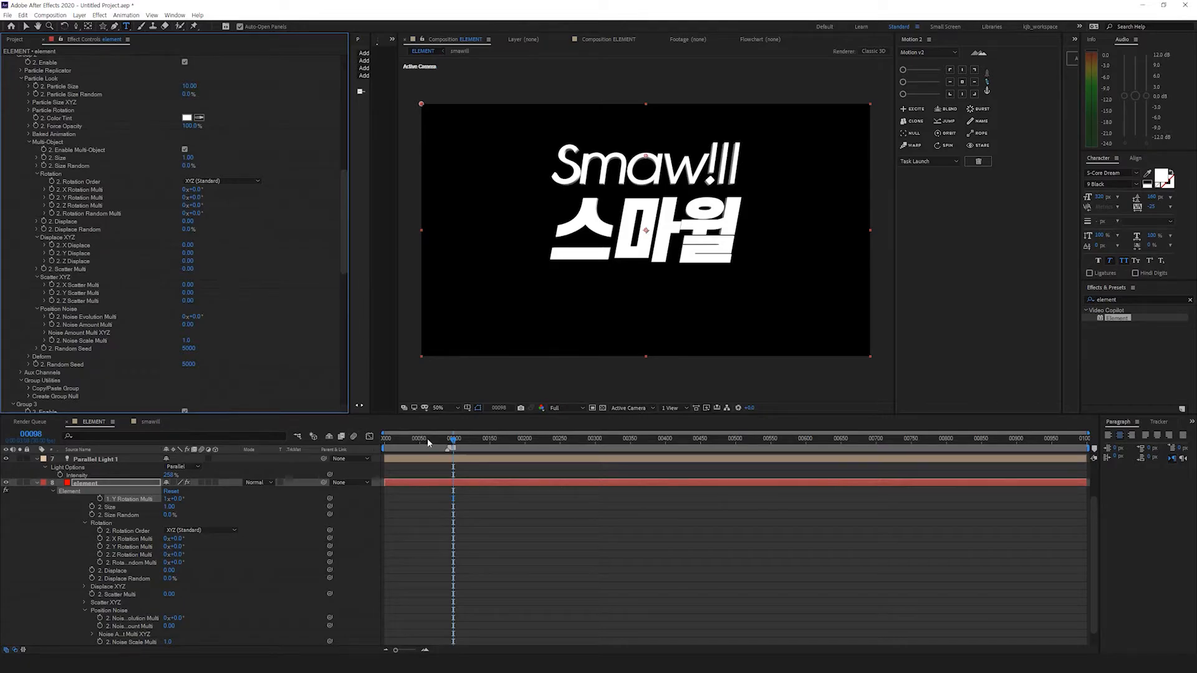
scroll(146, 302, down, 5)
scroll(148, 303, down, 8)
click(384, 439)
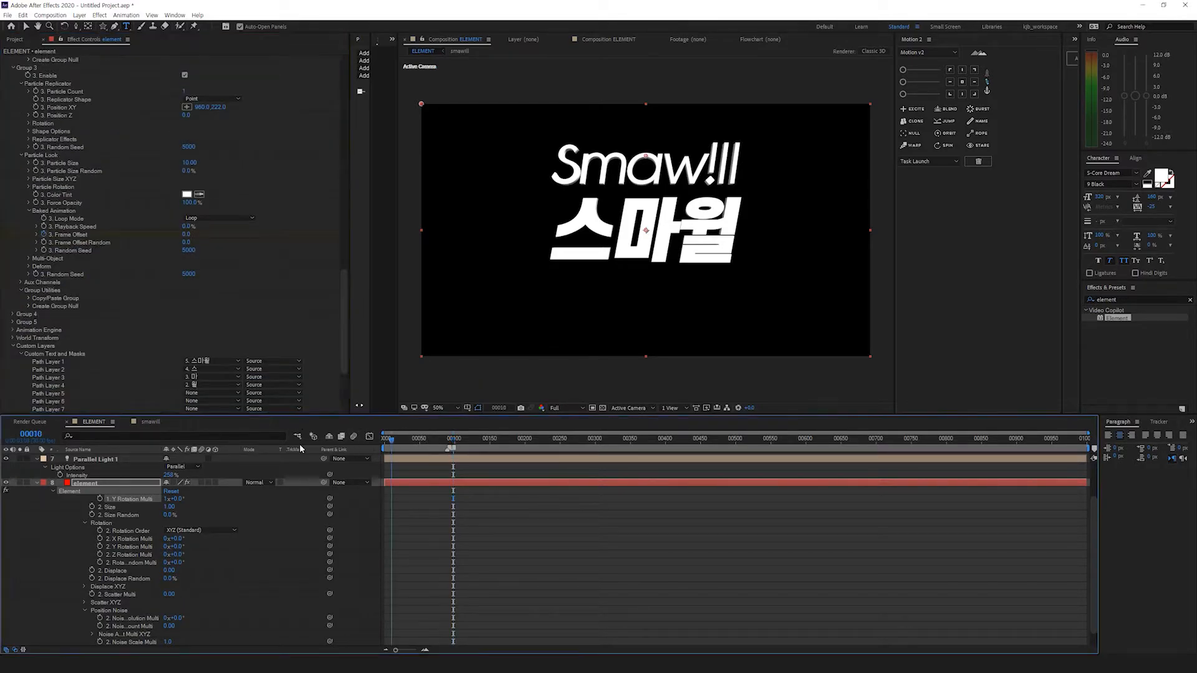
scroll(36, 299, down, 3)
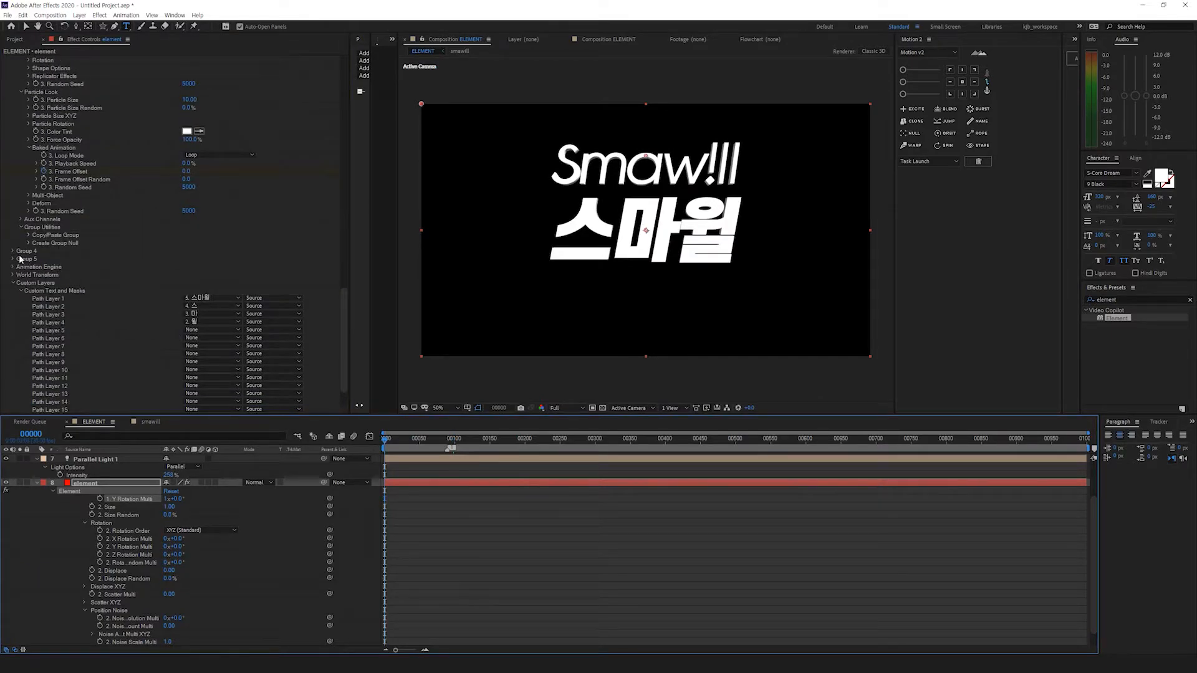
click(13, 283)
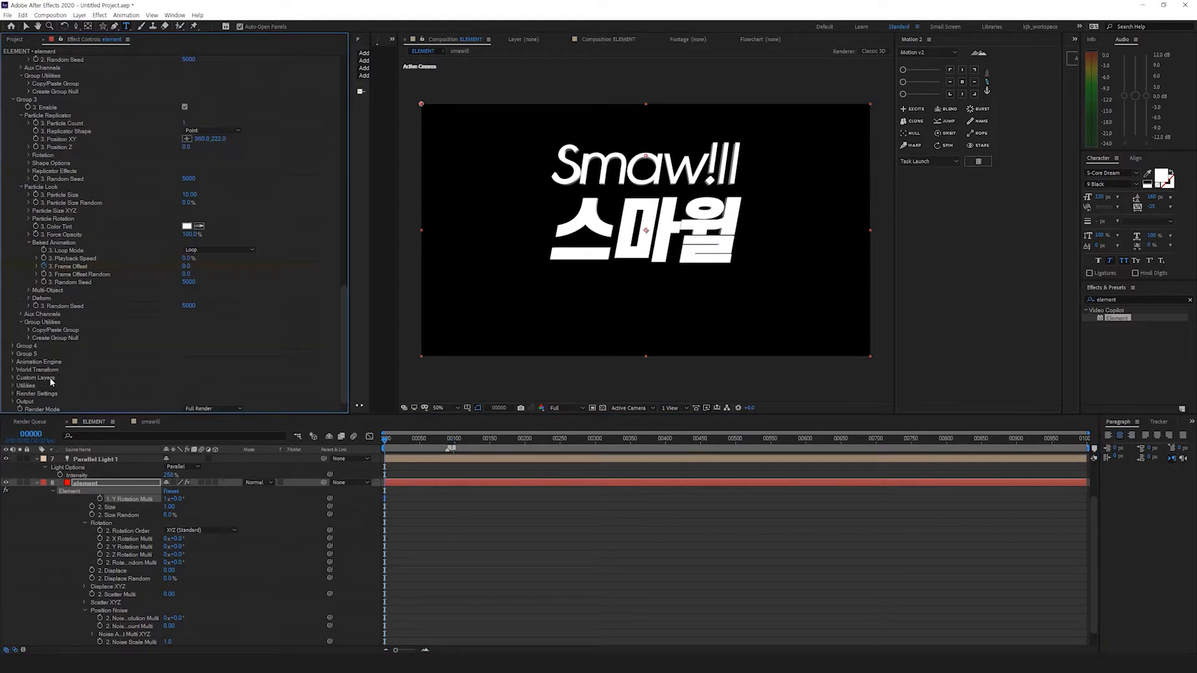
click(13, 361)
scroll(18, 364, down, 4)
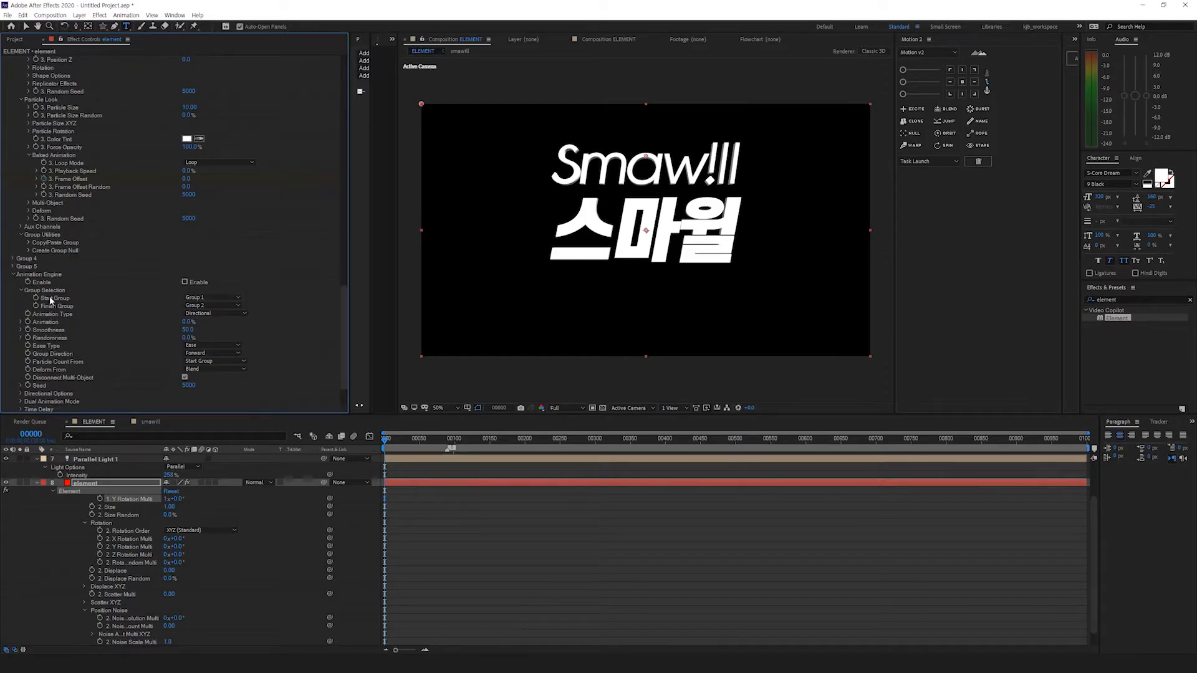
click(184, 282)
Step: Keyframe the Animation Engine's Animation at 0% on frame 0 and 100% on frame 51
key(u)
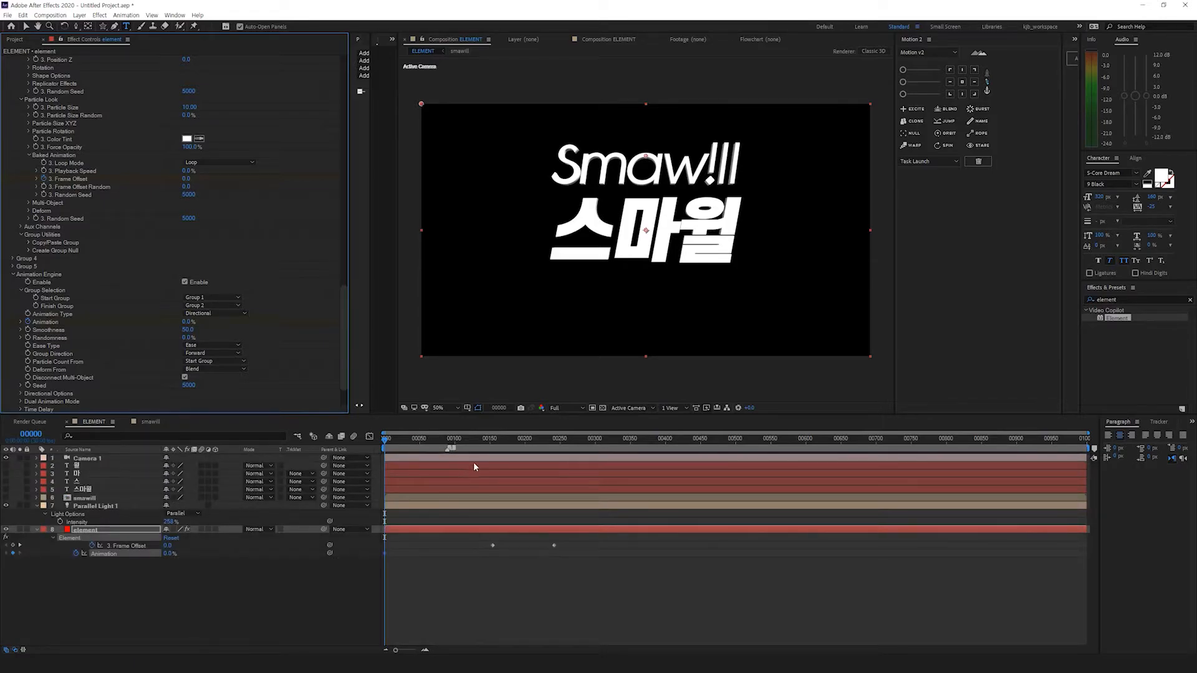
click(423, 441)
drag(170, 554, 478, 551)
Step: Preview the Group 1 to Group 2 transition from frame 0
drag(410, 443, 343, 444)
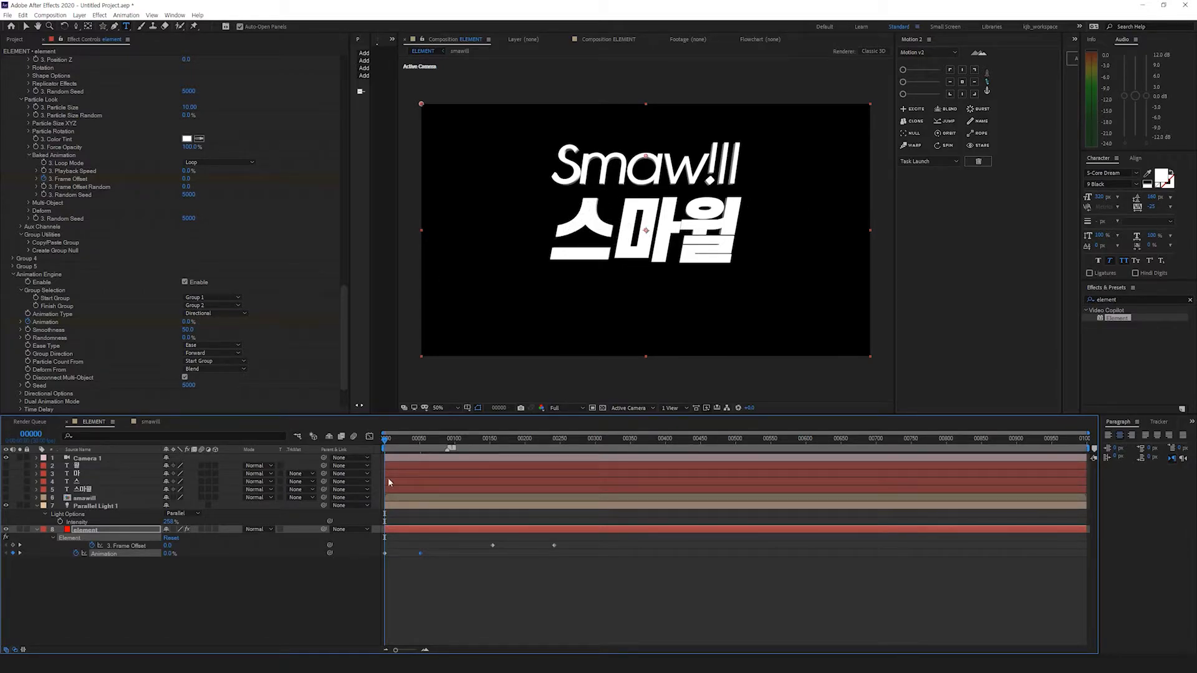
click(438, 577)
key(space)
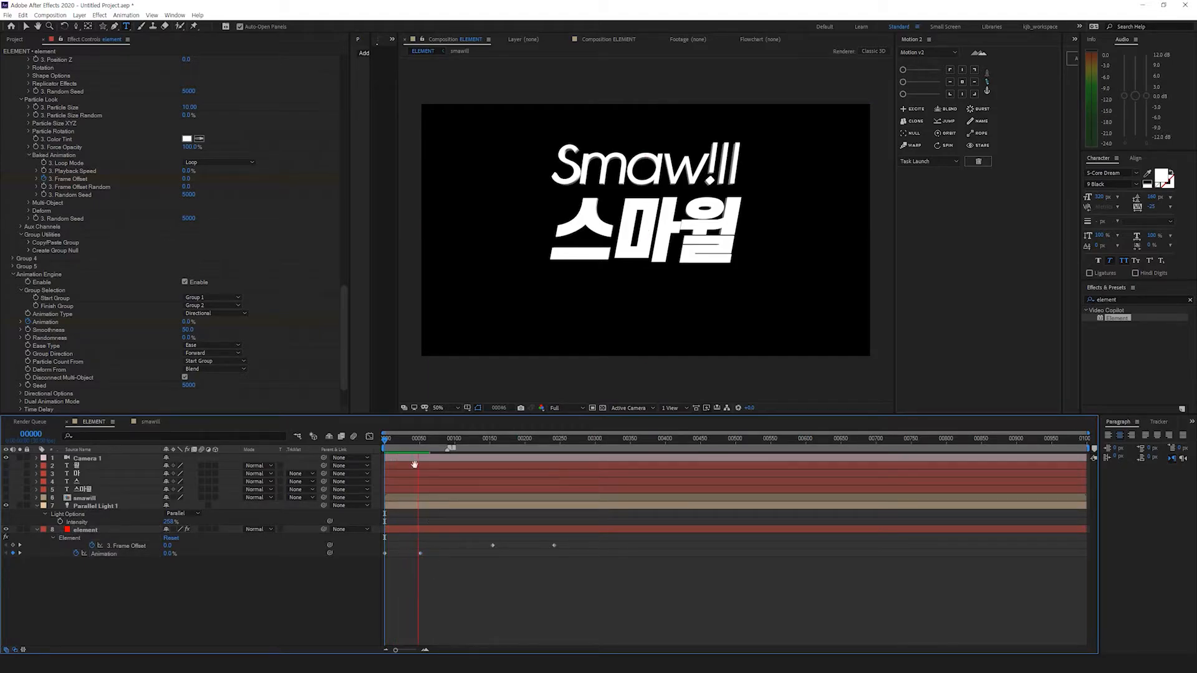
key(space)
Step: Set Group 1's Y Rotation Multi to 0x+180.0° and preview the characters turning
drag(342, 310, 374, 69)
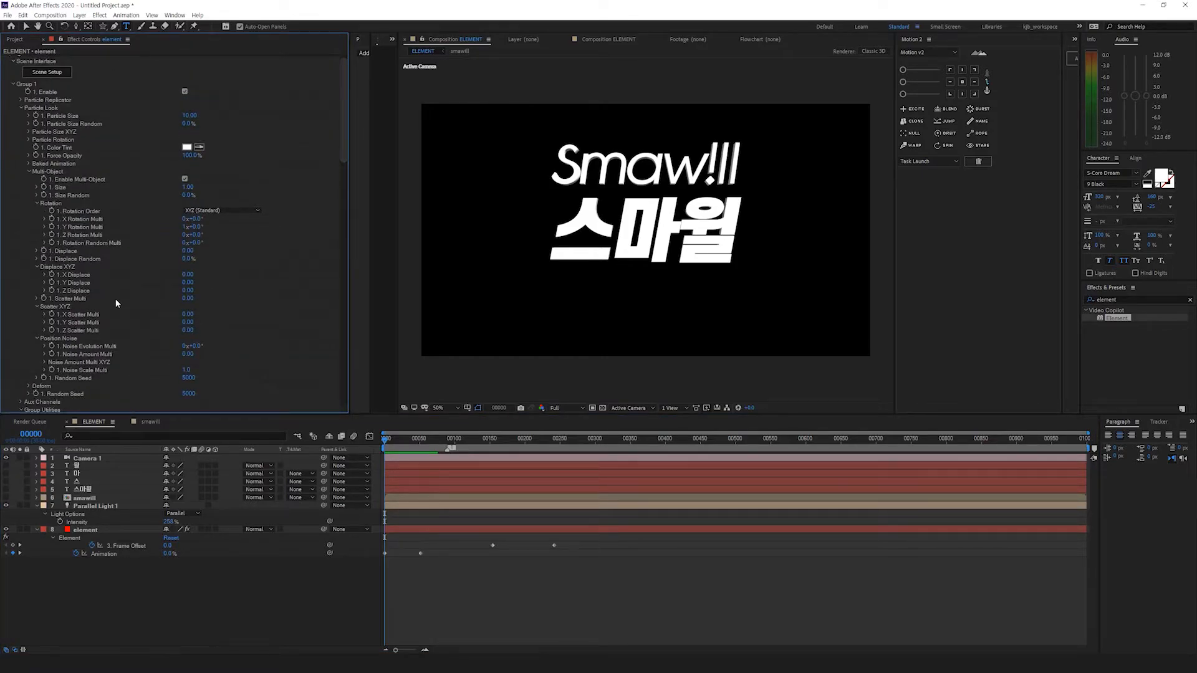
click(184, 227)
text(0)
key(Tab)
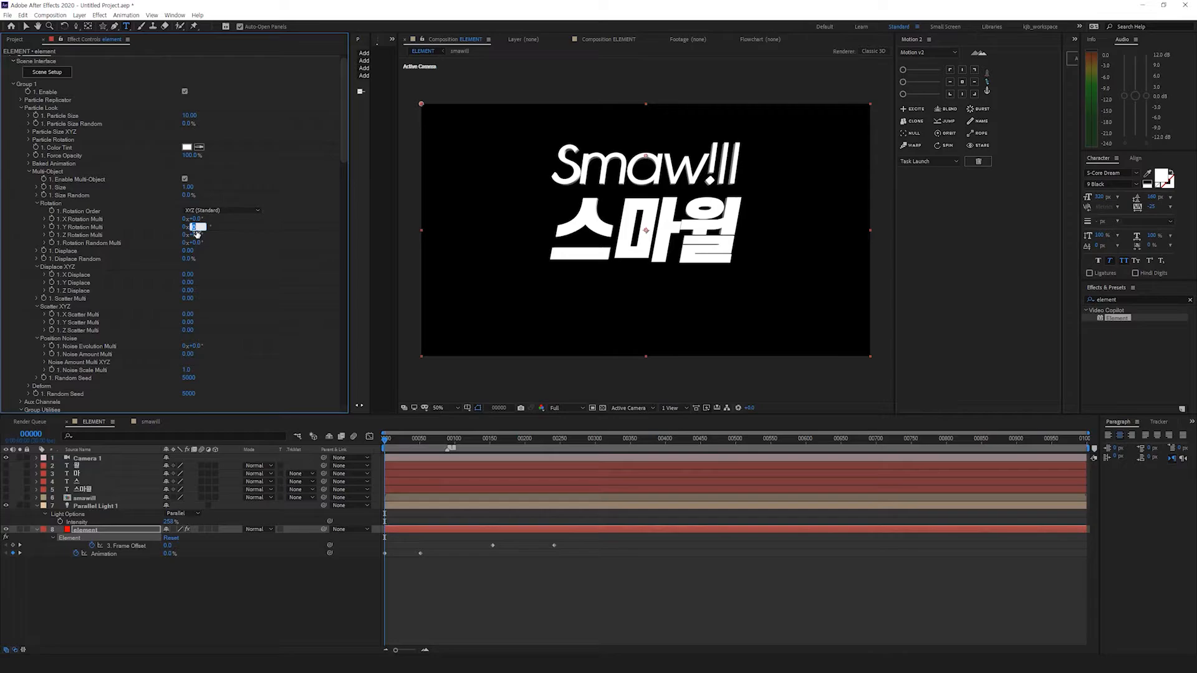
text(18)
key(Return)
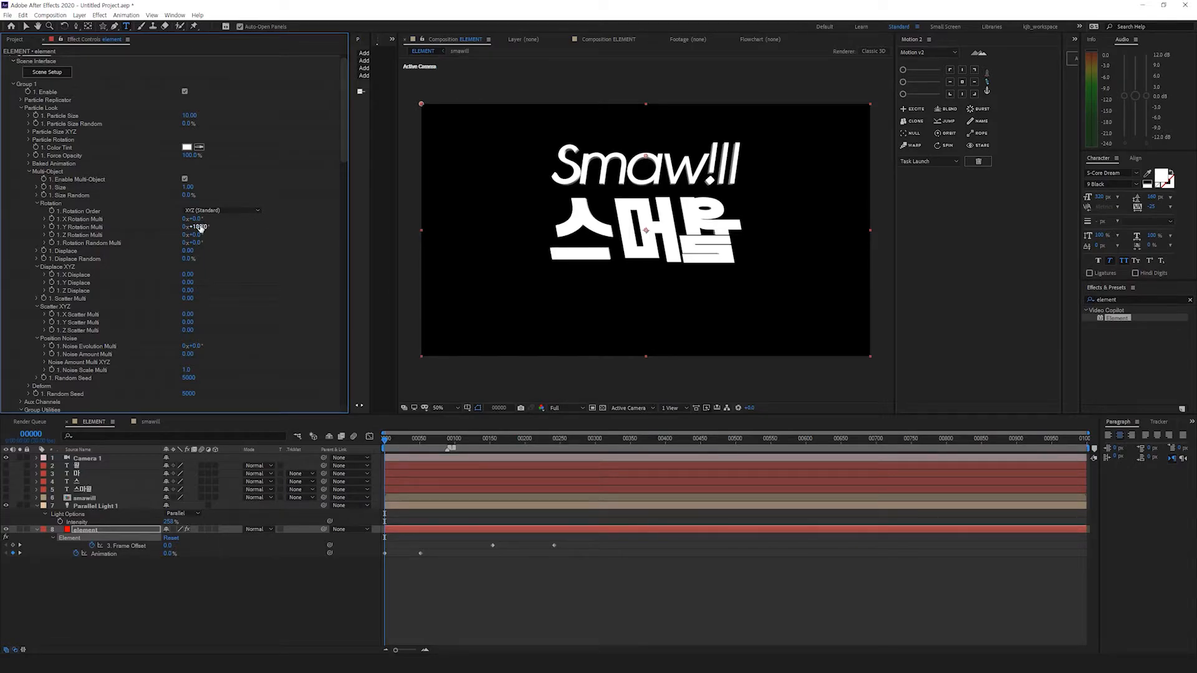
click(477, 558)
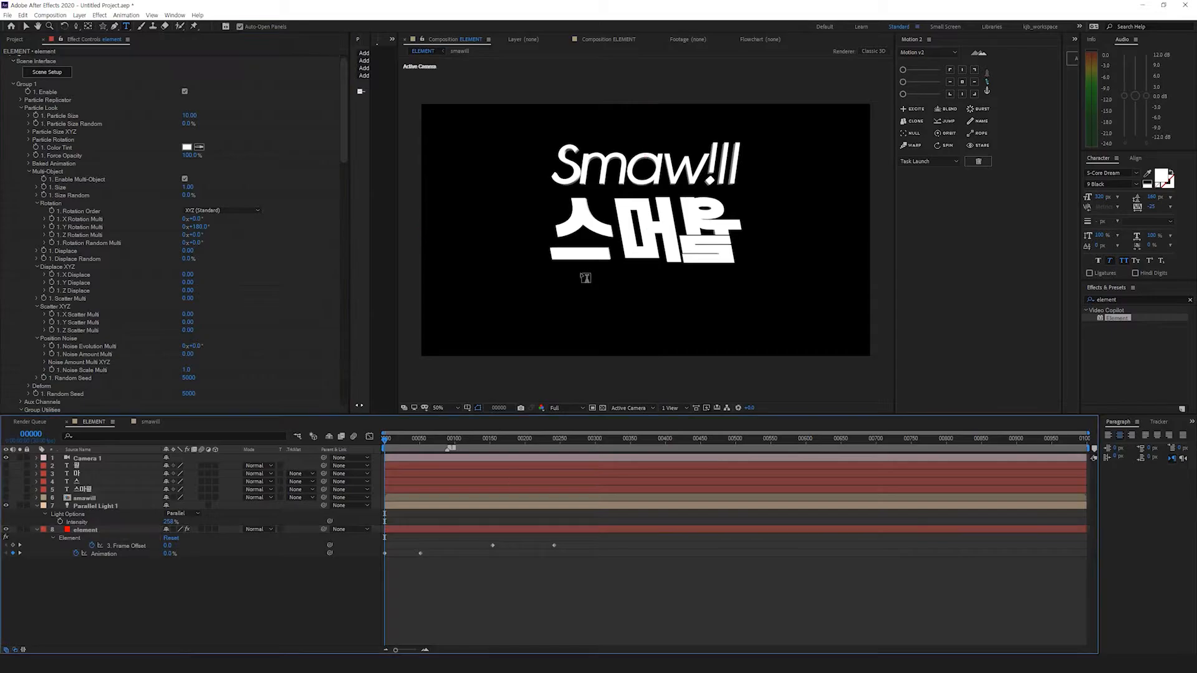
key(space)
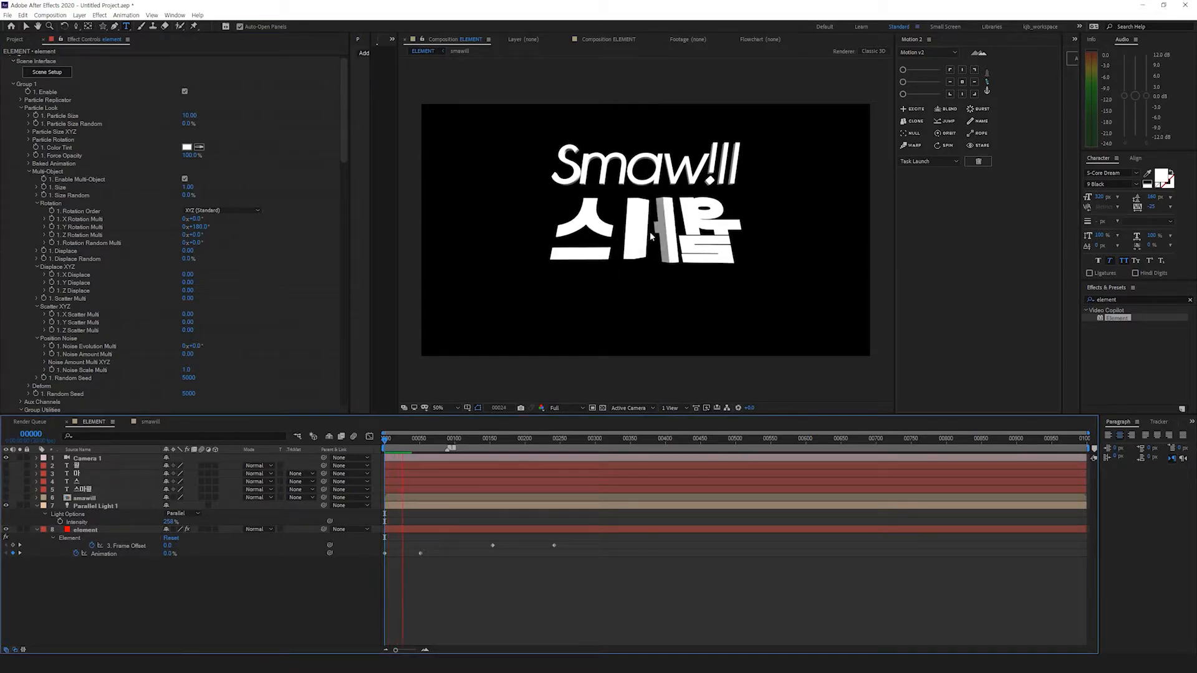
Step: Set Group 1's Y Rotation Multi to 0x-180.0°, preview the characters turning, and scrub back to about frame 5
click(197, 226)
key(BackSpace)
key(Return)
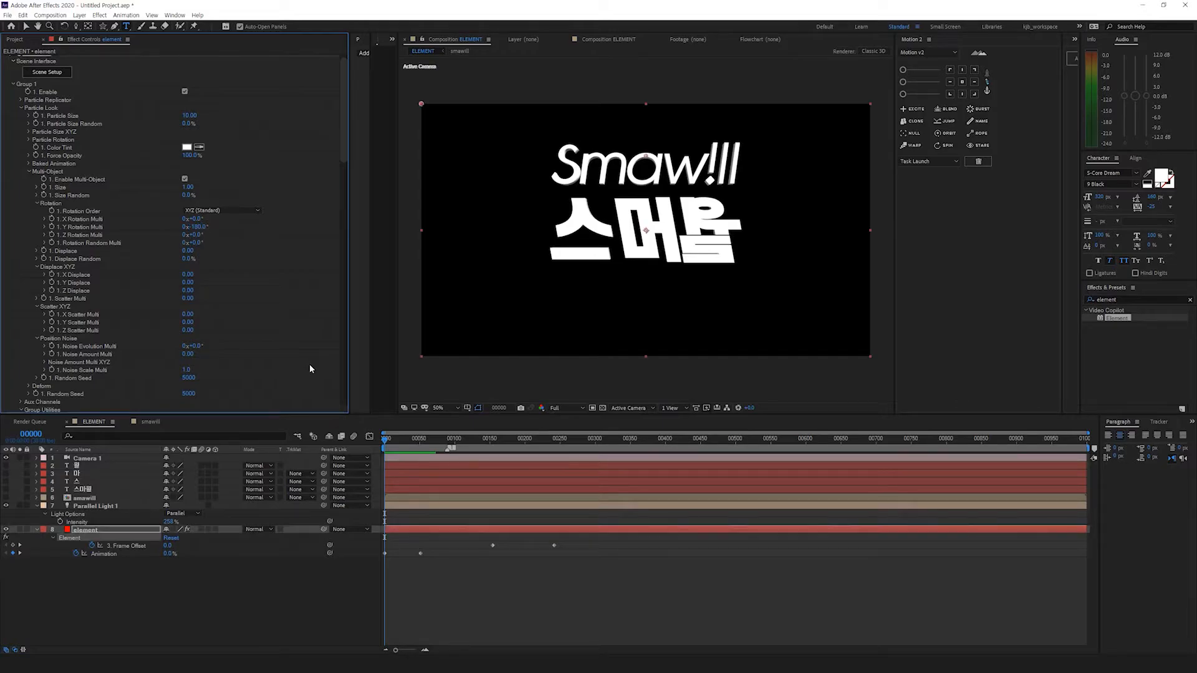
key(space)
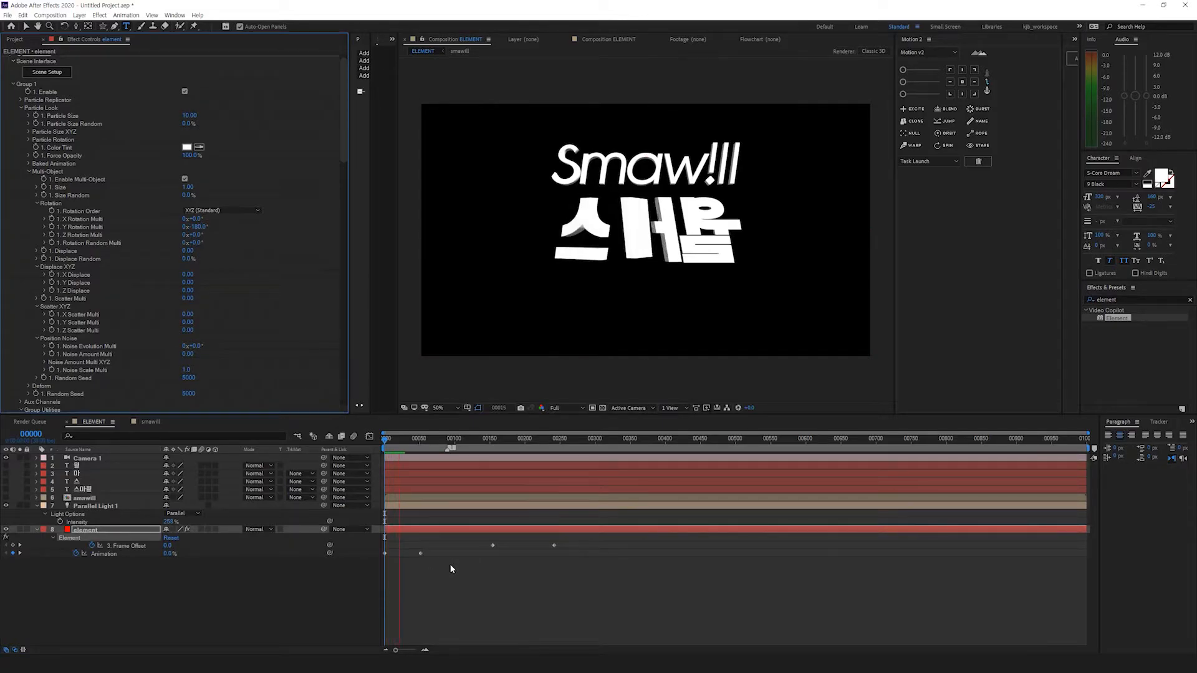
key(space)
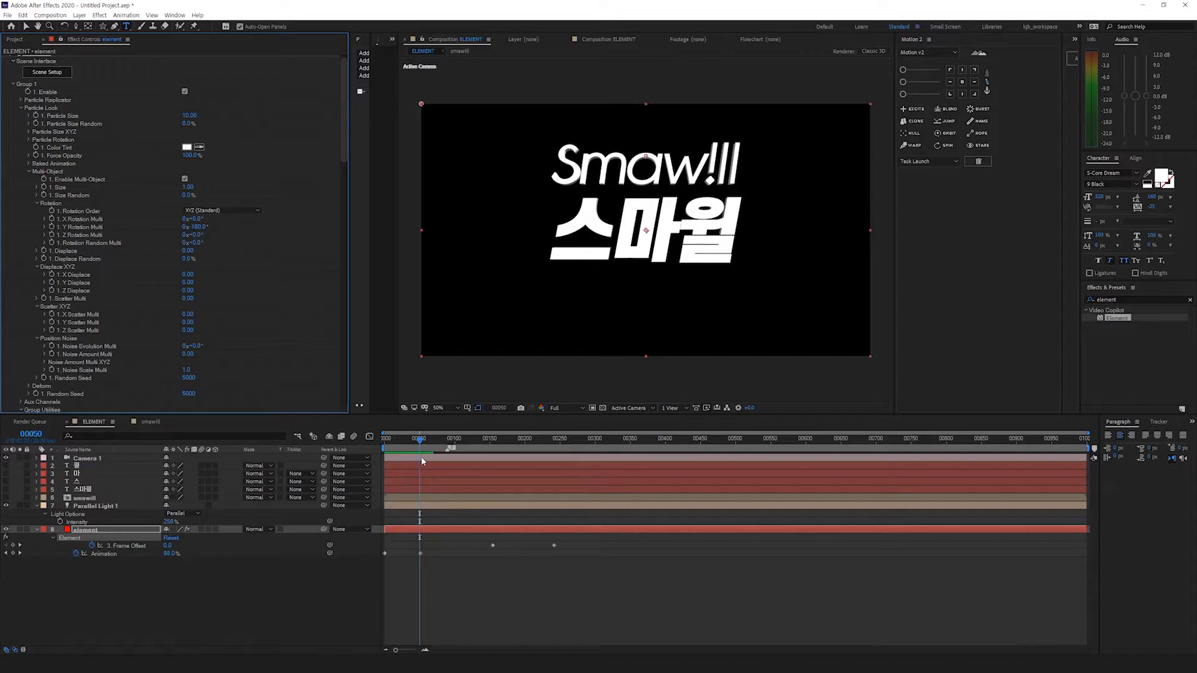
click(420, 441)
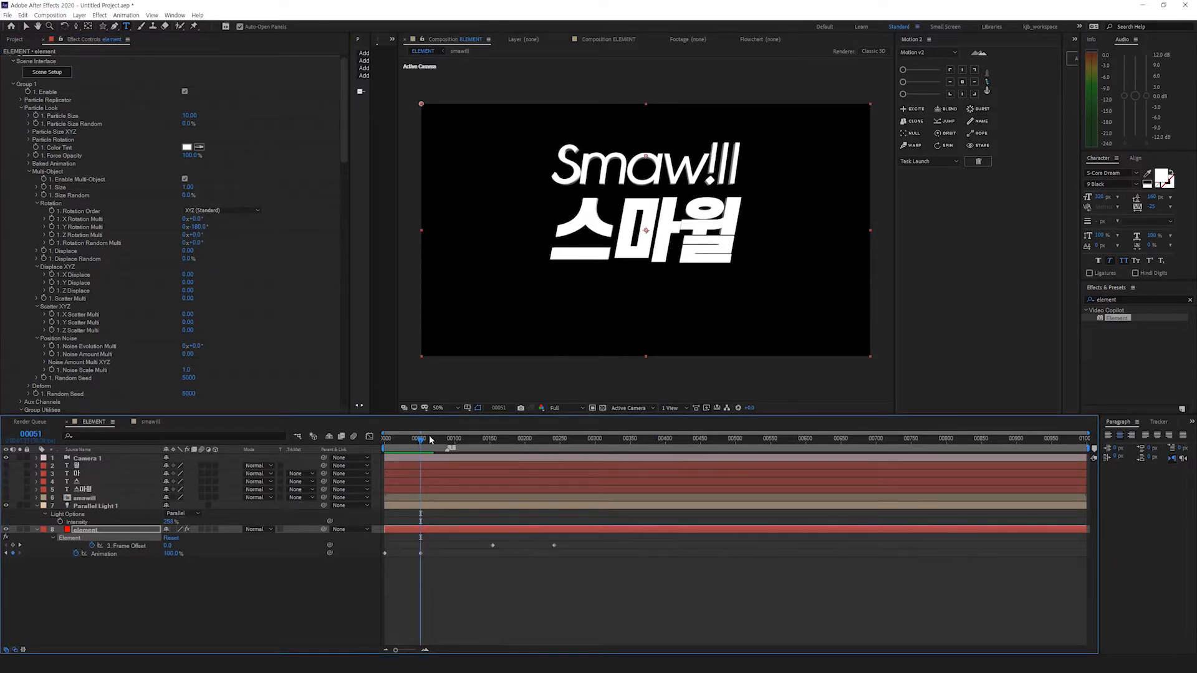
drag(405, 444, 388, 441)
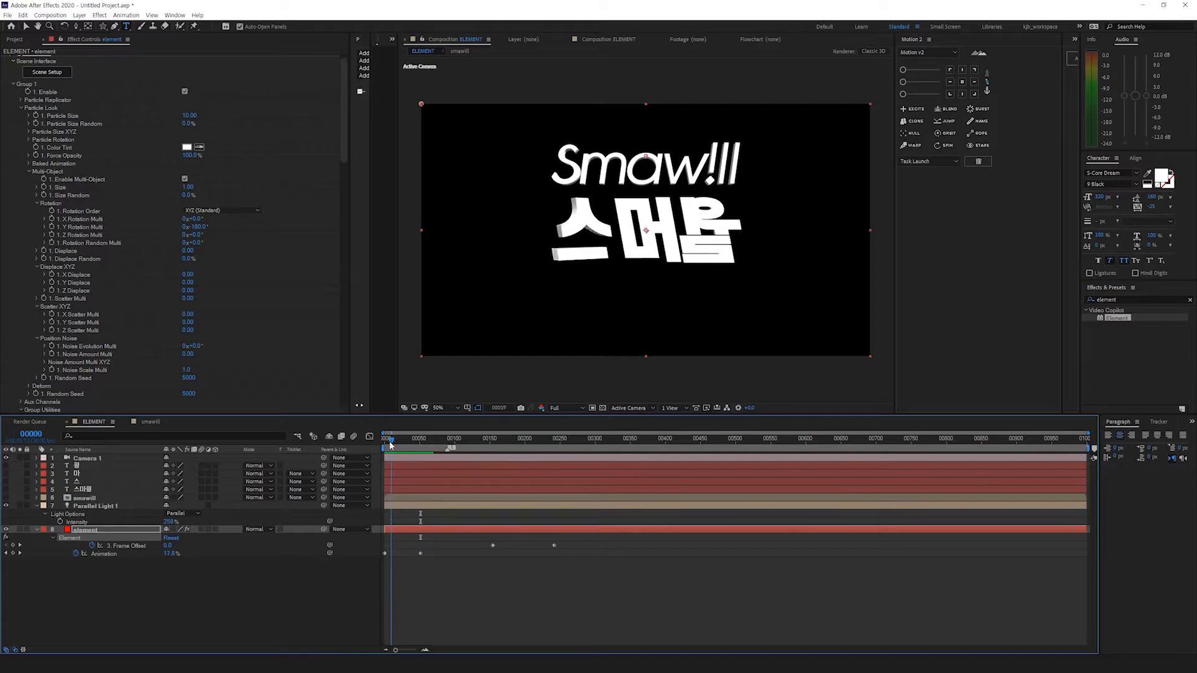
Step: Set Group 1's particle replicator Position Z to about -2130 so the text starts out of view
scroll(20, 112, up, 1)
click(21, 107)
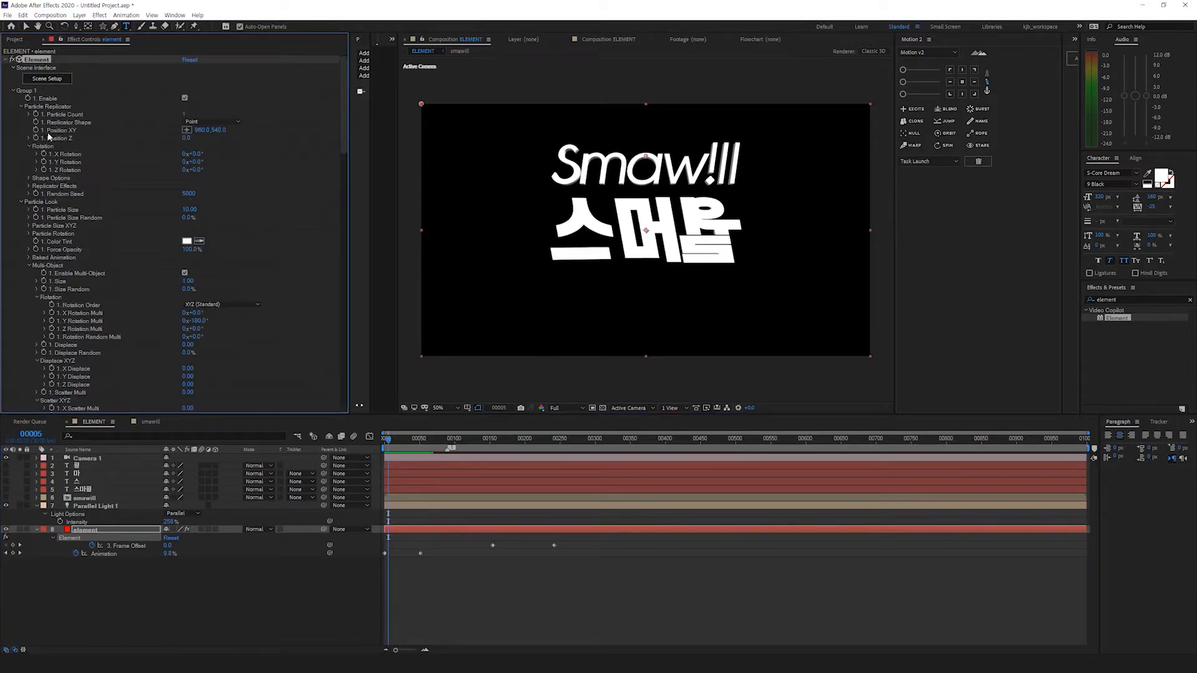
drag(150, 144, 106, 156)
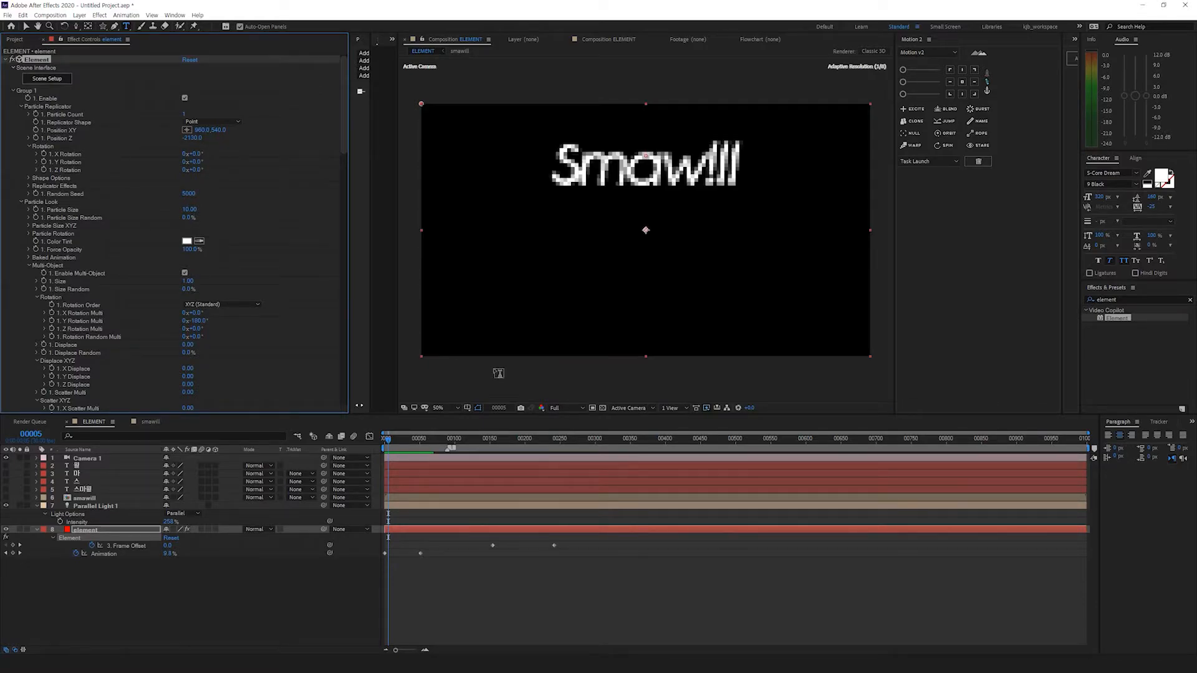
Step: Preview the characters flying in from frame 0
click(385, 439)
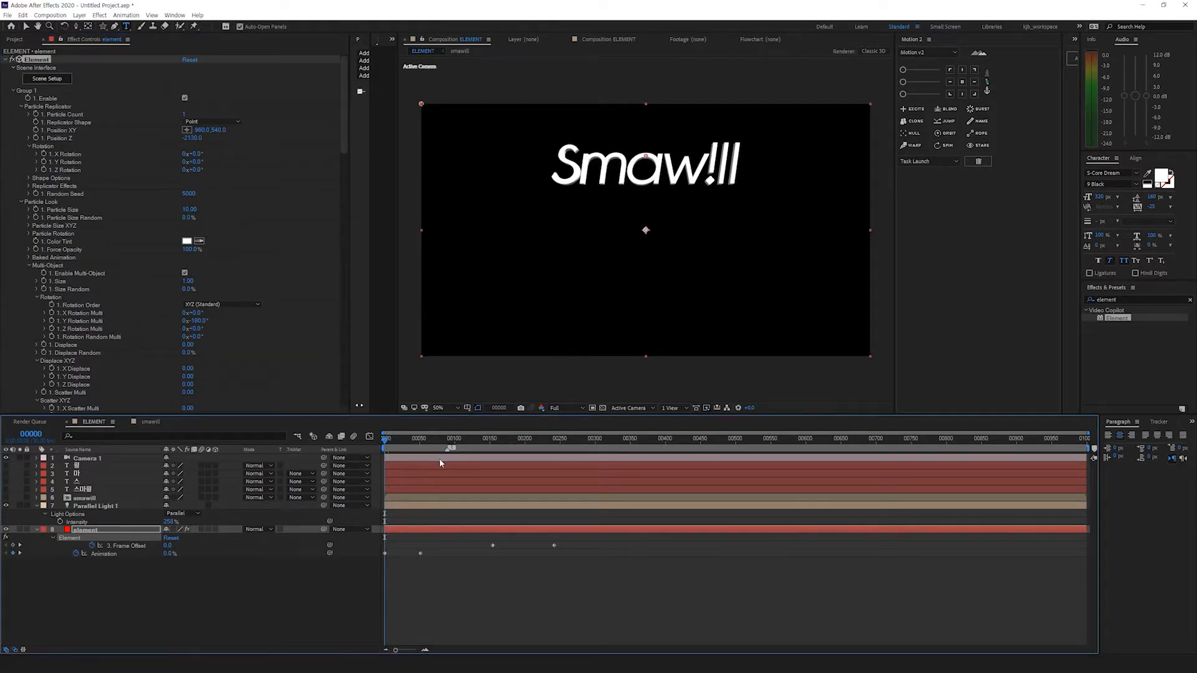
key(space)
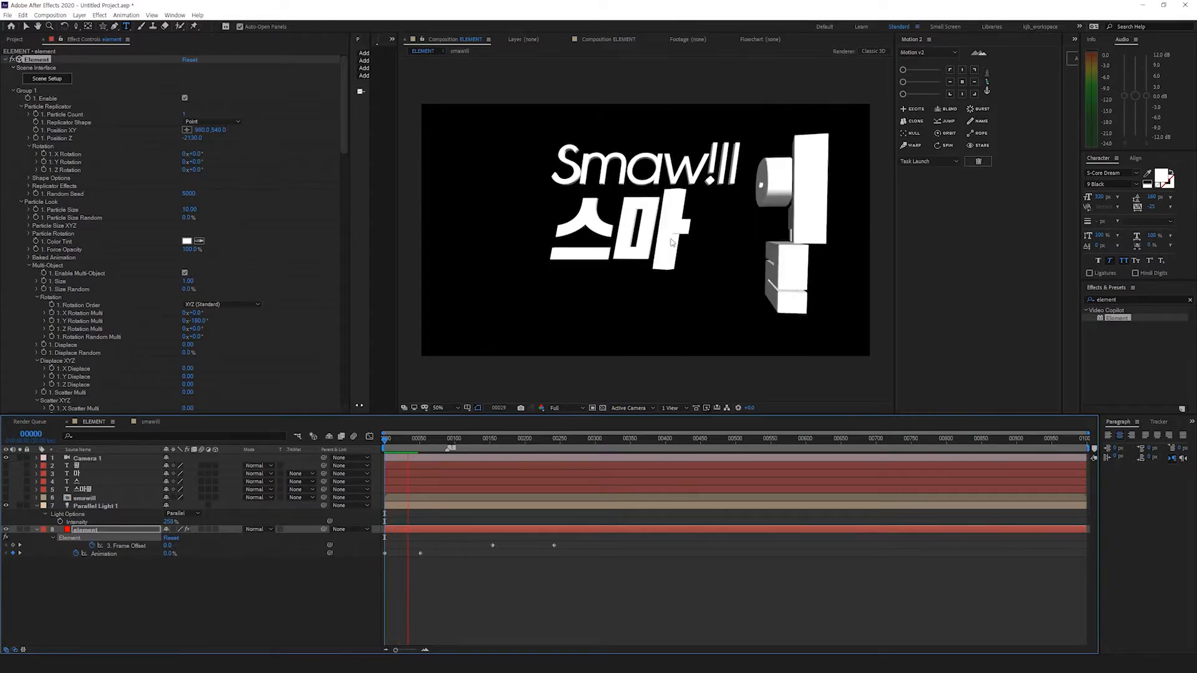
key(space)
Step: Move the second Animation keyframe to about frame 60 and preview the entrance from frame 0
drag(421, 553, 427, 555)
drag(428, 439, 361, 438)
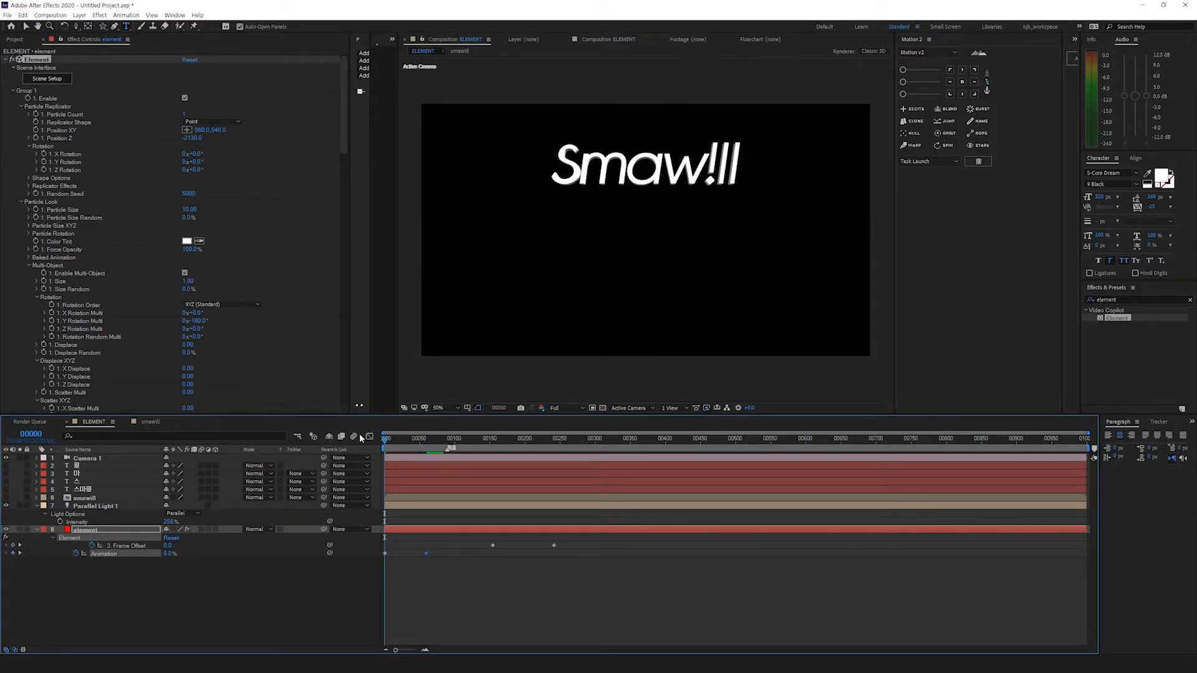
key(space)
key(space)
Step: Set Group 1's particle replicator Position Z to 0 and preview the characters turning into place
click(427, 441)
click(192, 137)
text(0)
key(Return)
key(space)
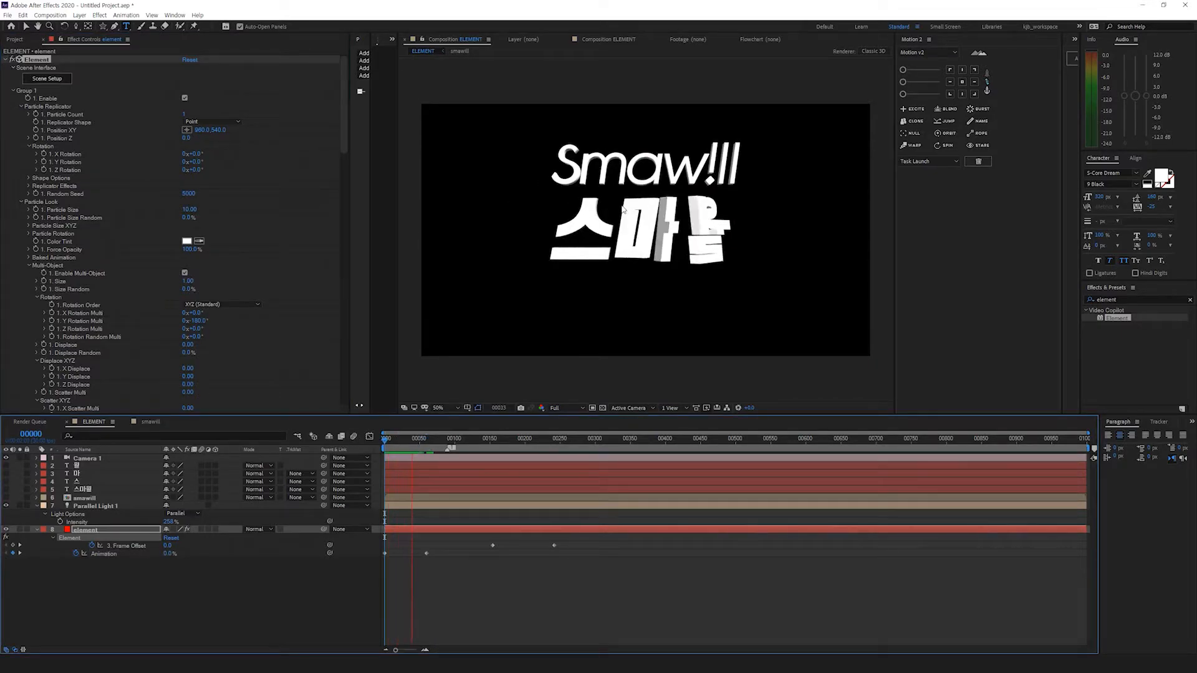
key(space)
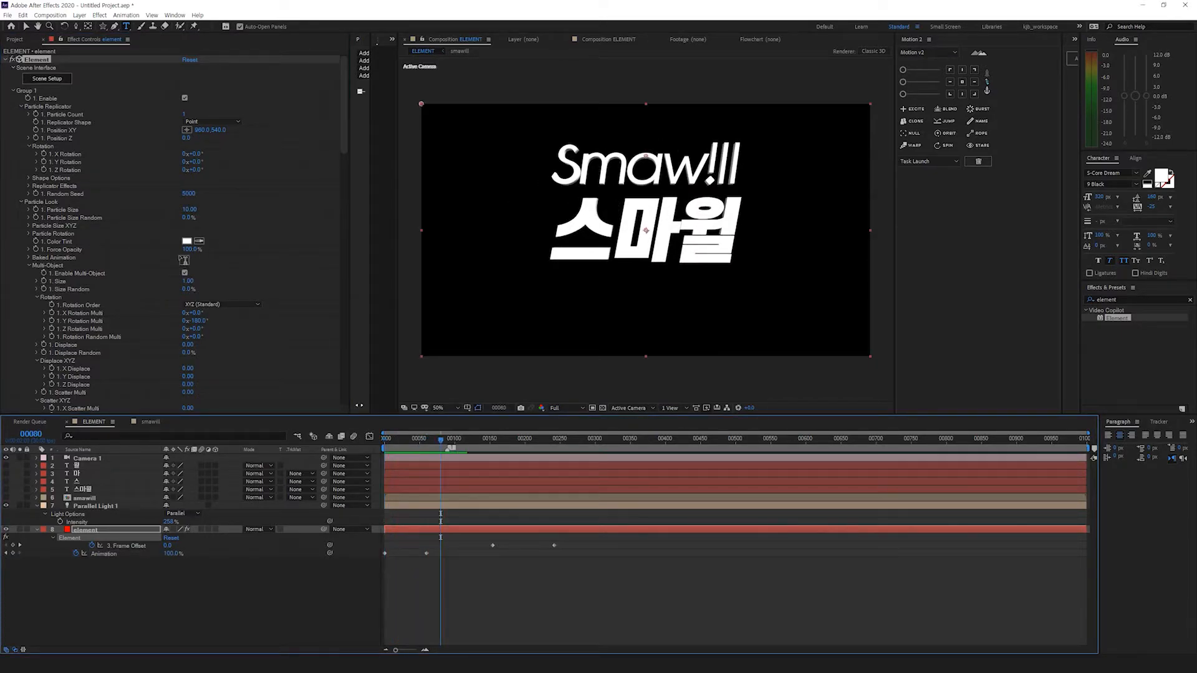
Step: Preview Group 3's Frame Offset animation from about frame 158
click(495, 441)
key(space)
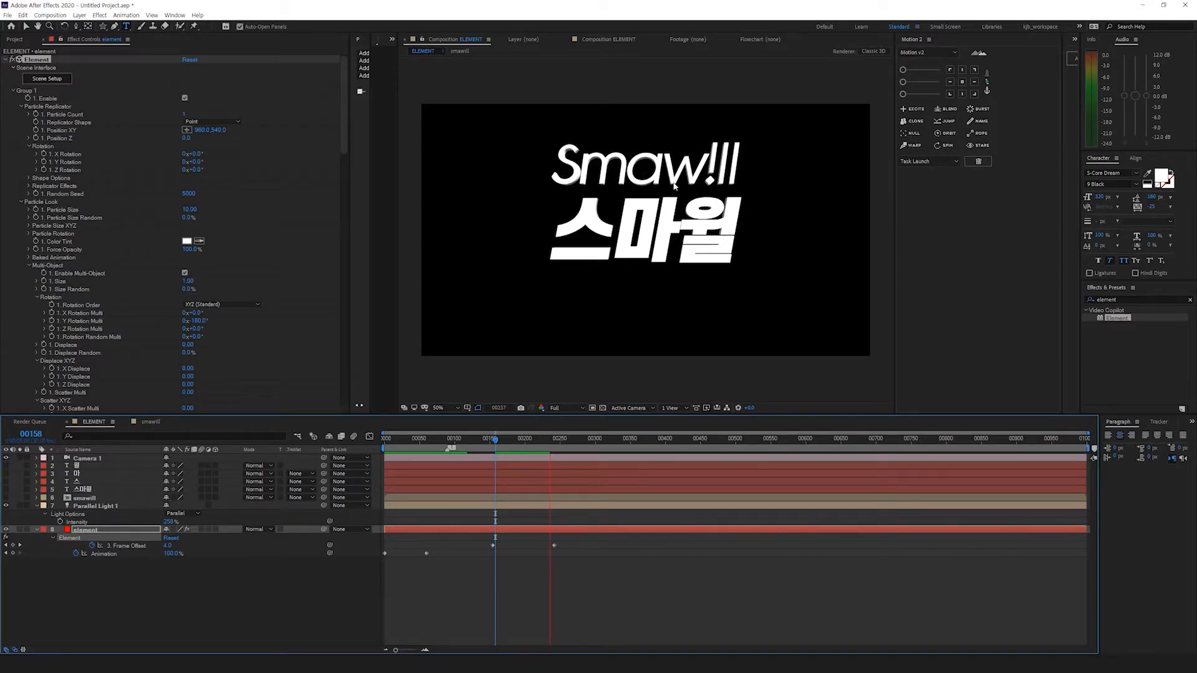
key(space)
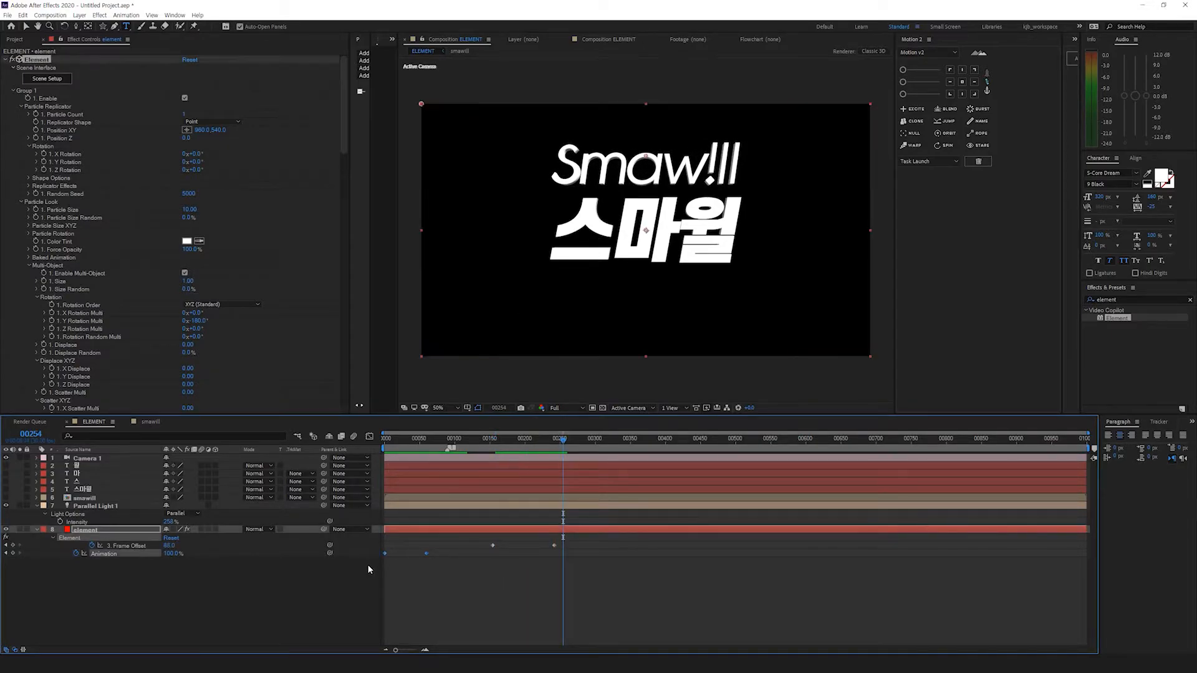
Step: Delete the Frame Offset and Animation keyframes and replace the Element effect on the element layer with a fresh copy
scroll(240, 319, down, 10)
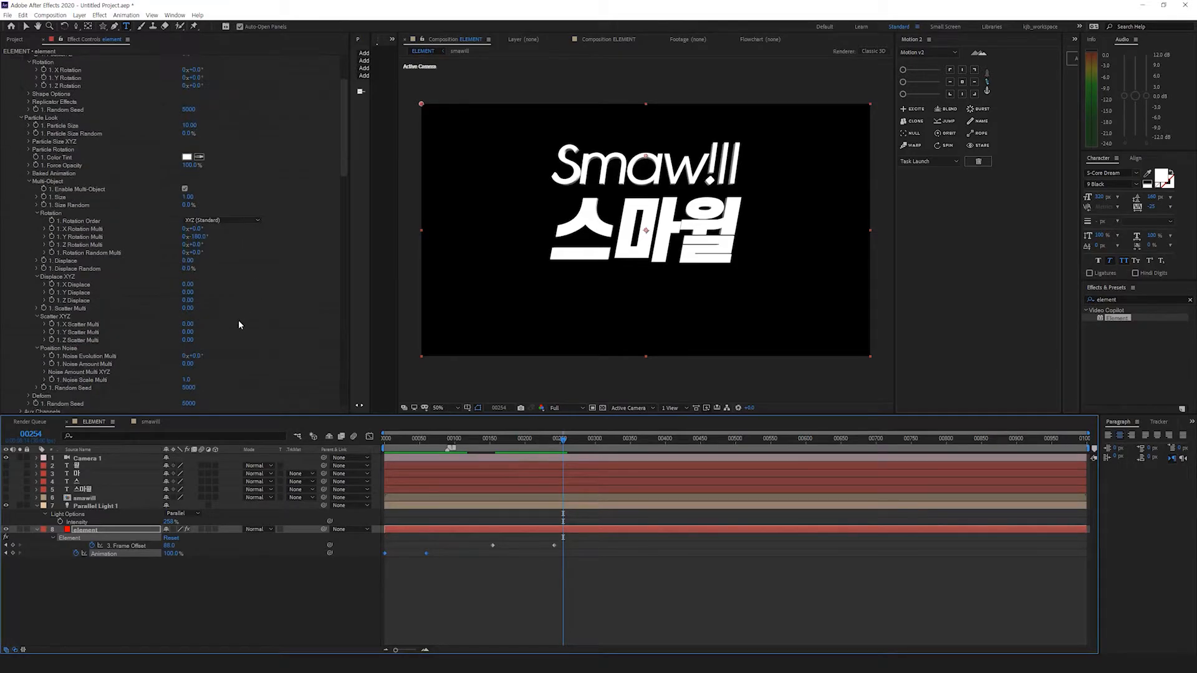
scroll(237, 321, down, 12)
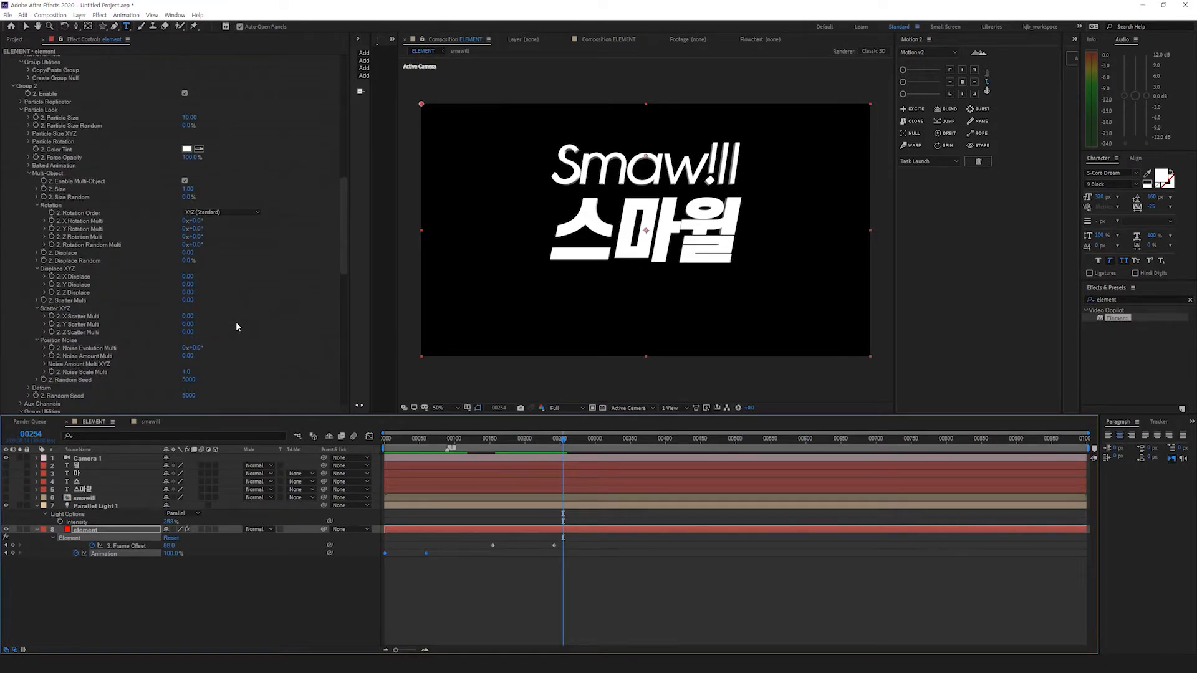
scroll(236, 328, down, 3)
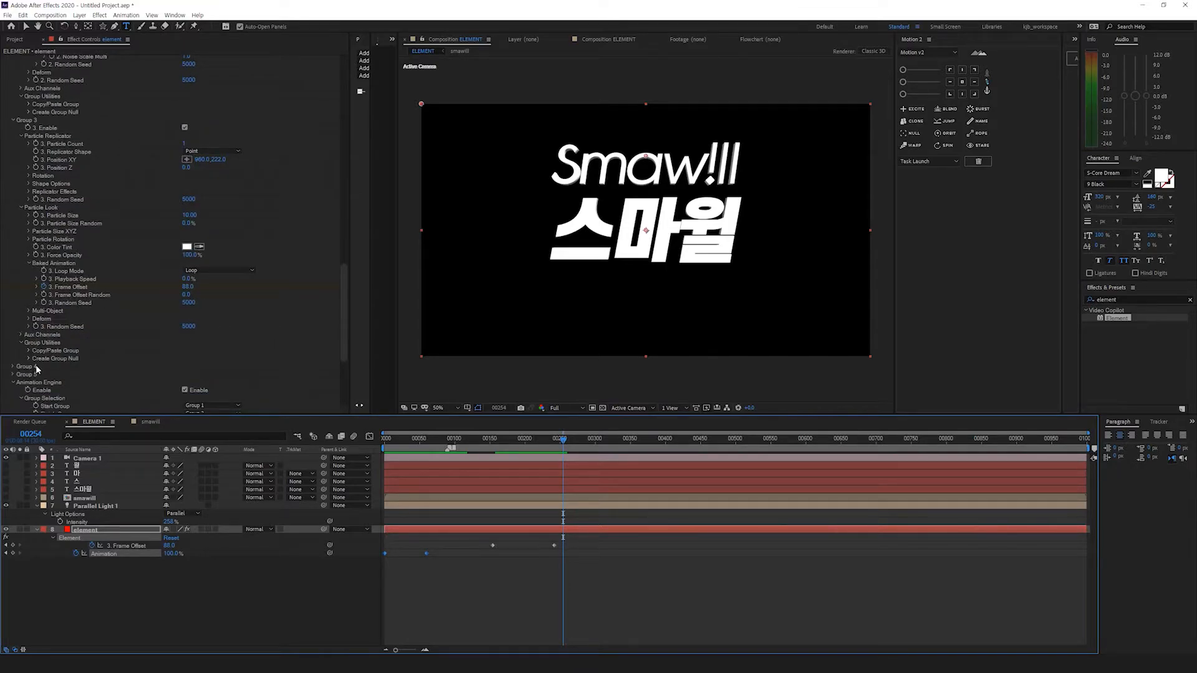
click(52, 389)
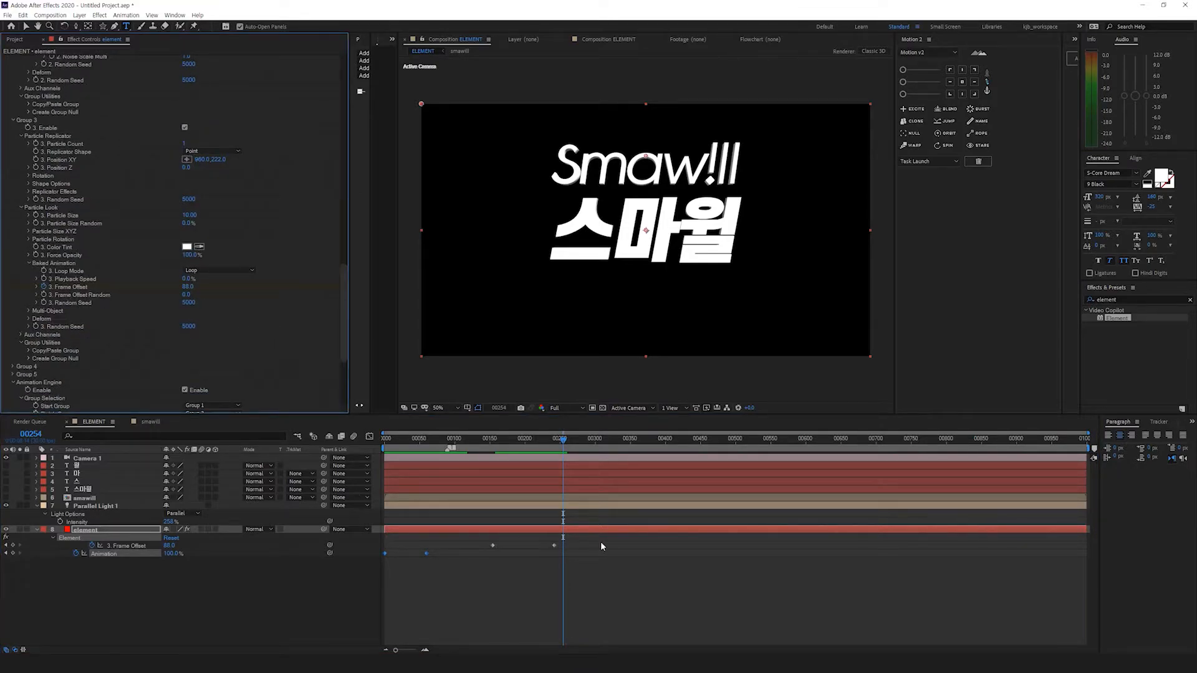
drag(577, 539, 380, 560)
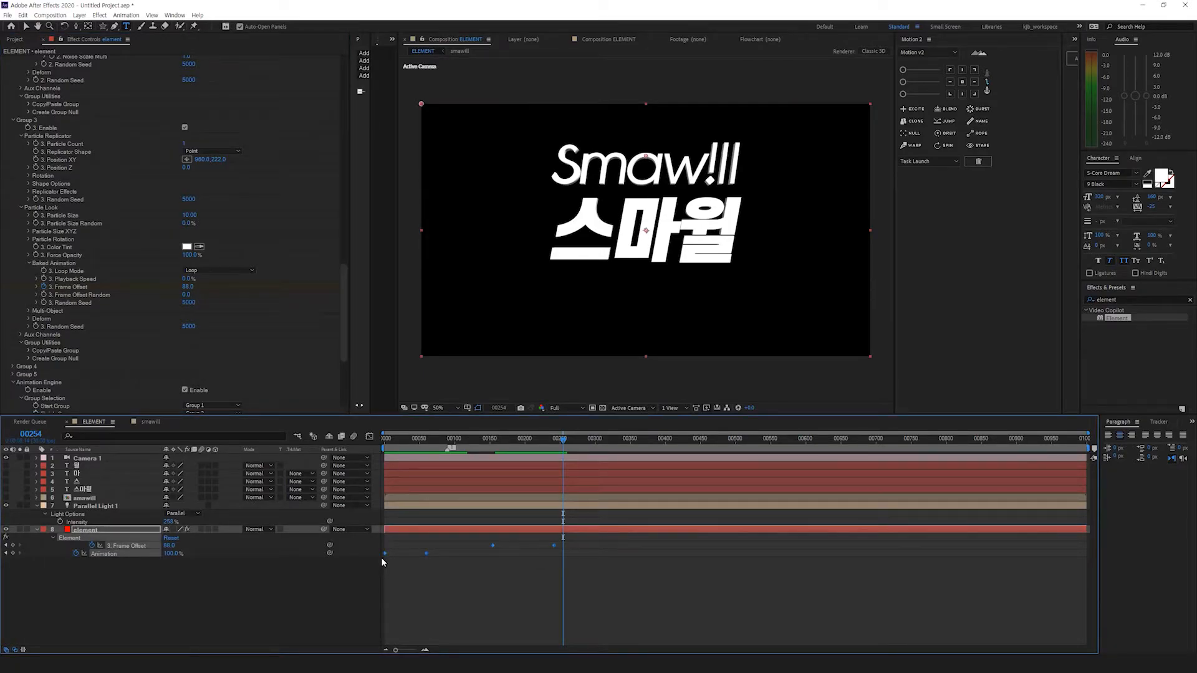
key(Delete)
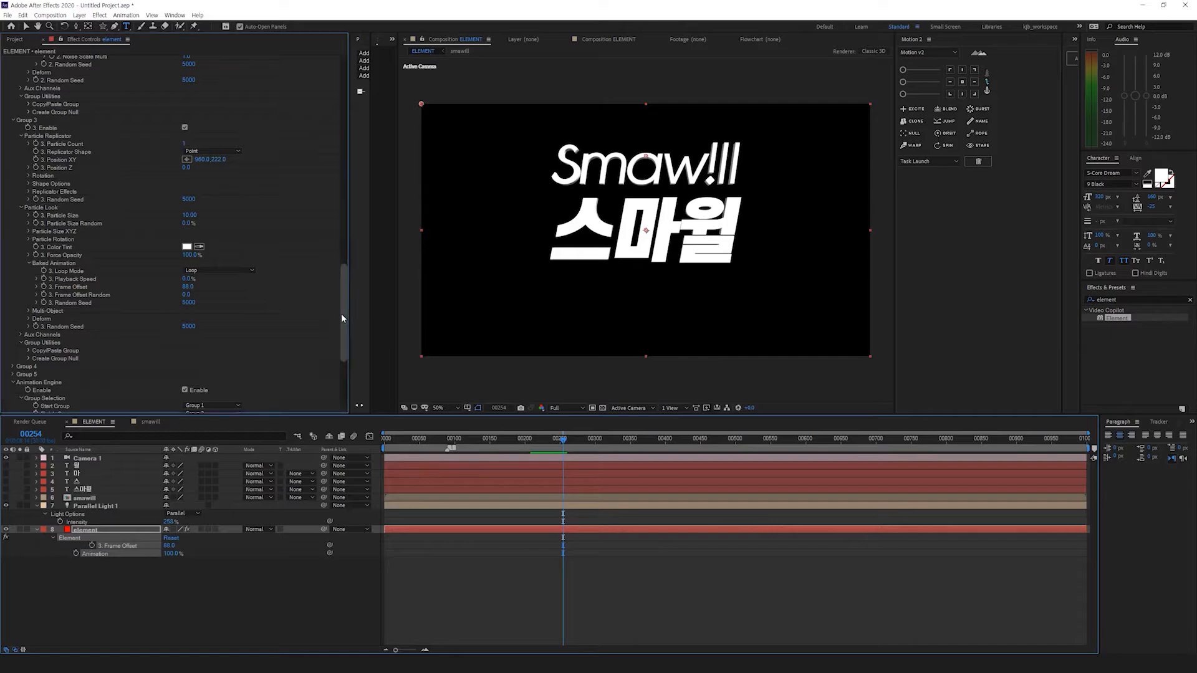
drag(342, 317, 324, 63)
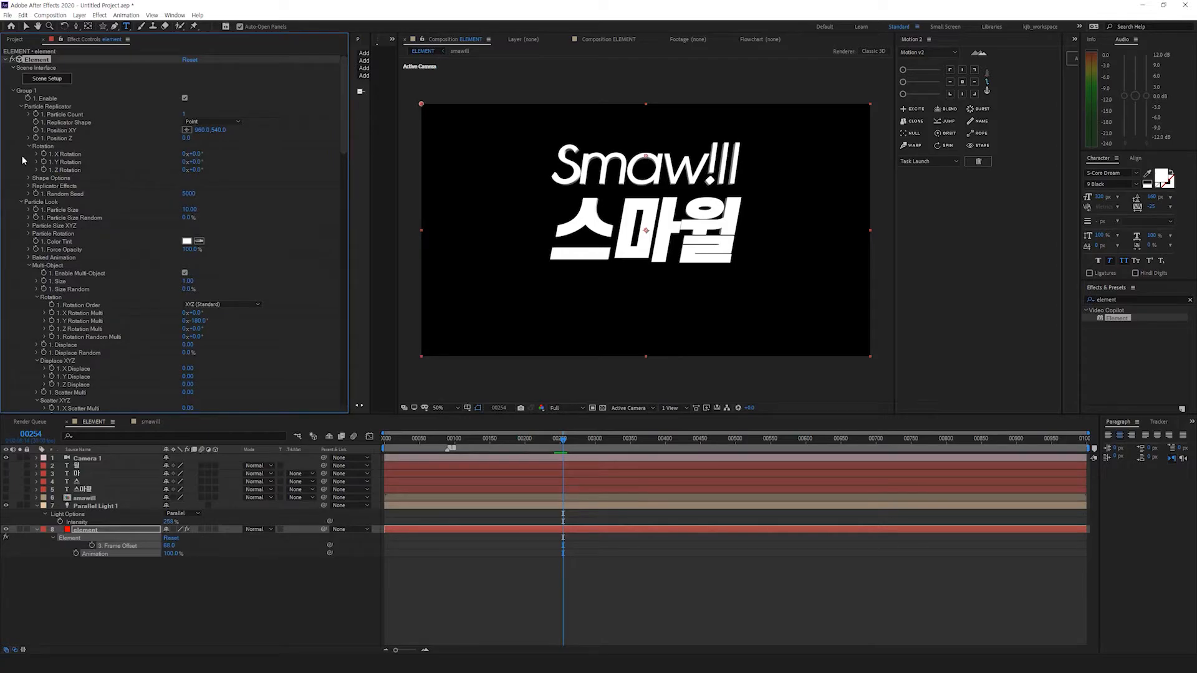
click(62, 55)
click(38, 59)
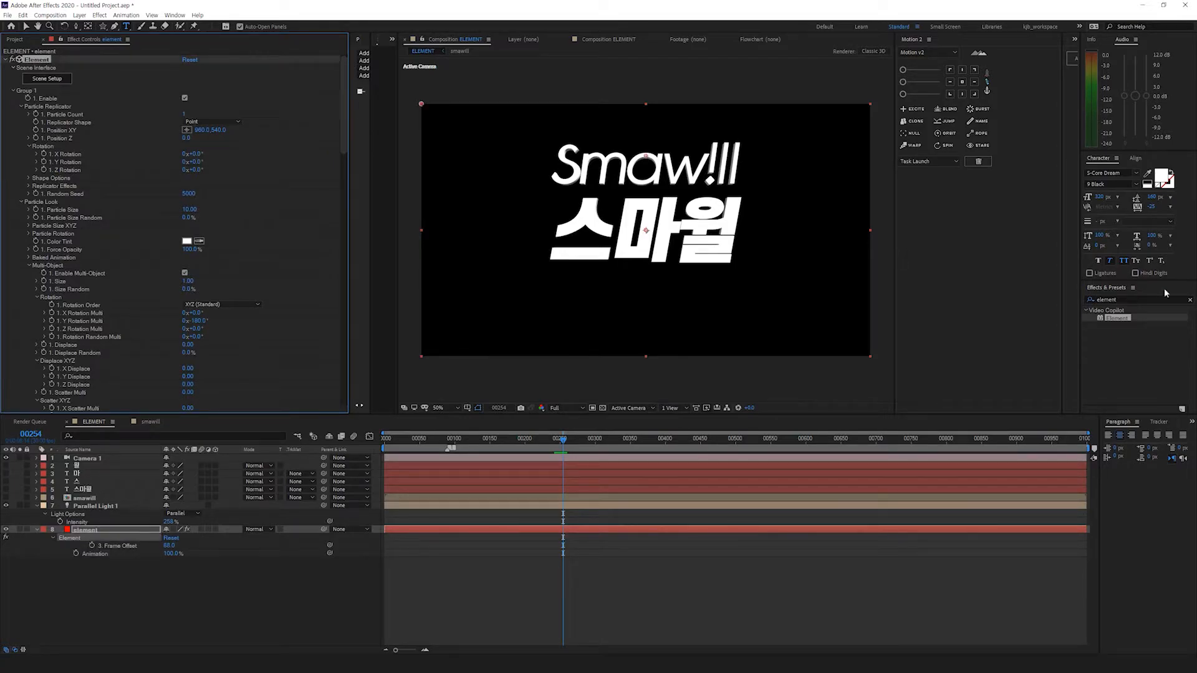
key(Delete)
click(1119, 319)
double_click(1119, 319)
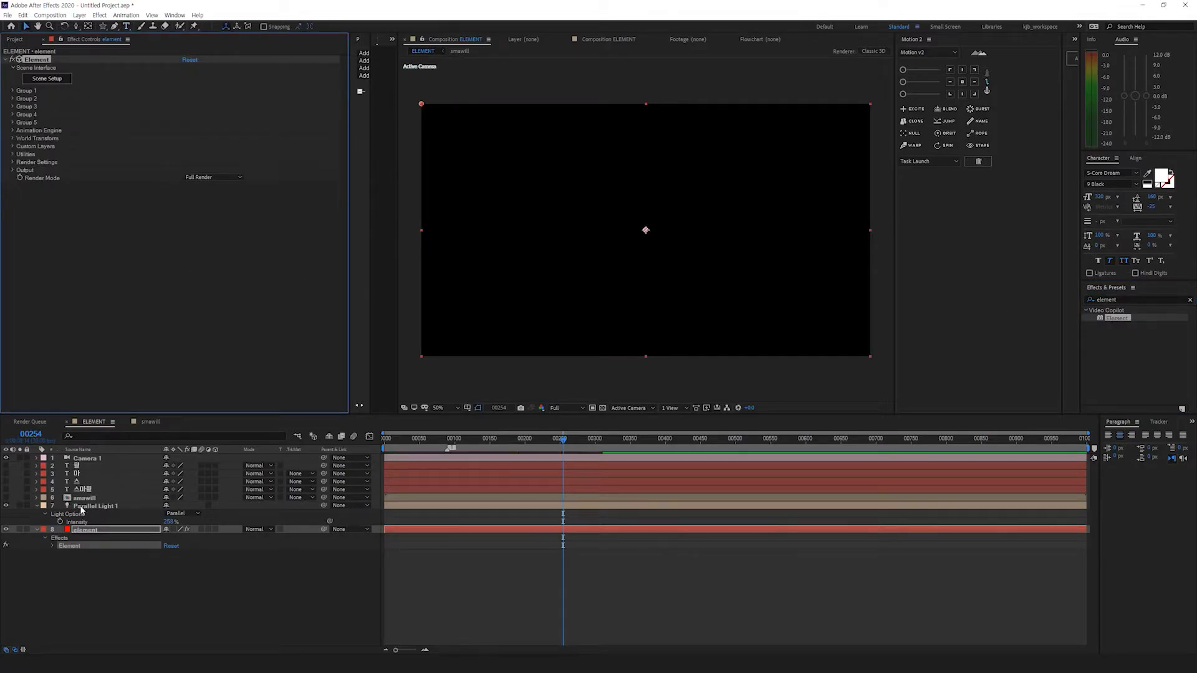
Step: Delete the four text layers from the ELEMENT composition
click(83, 489)
shift+click(83, 466)
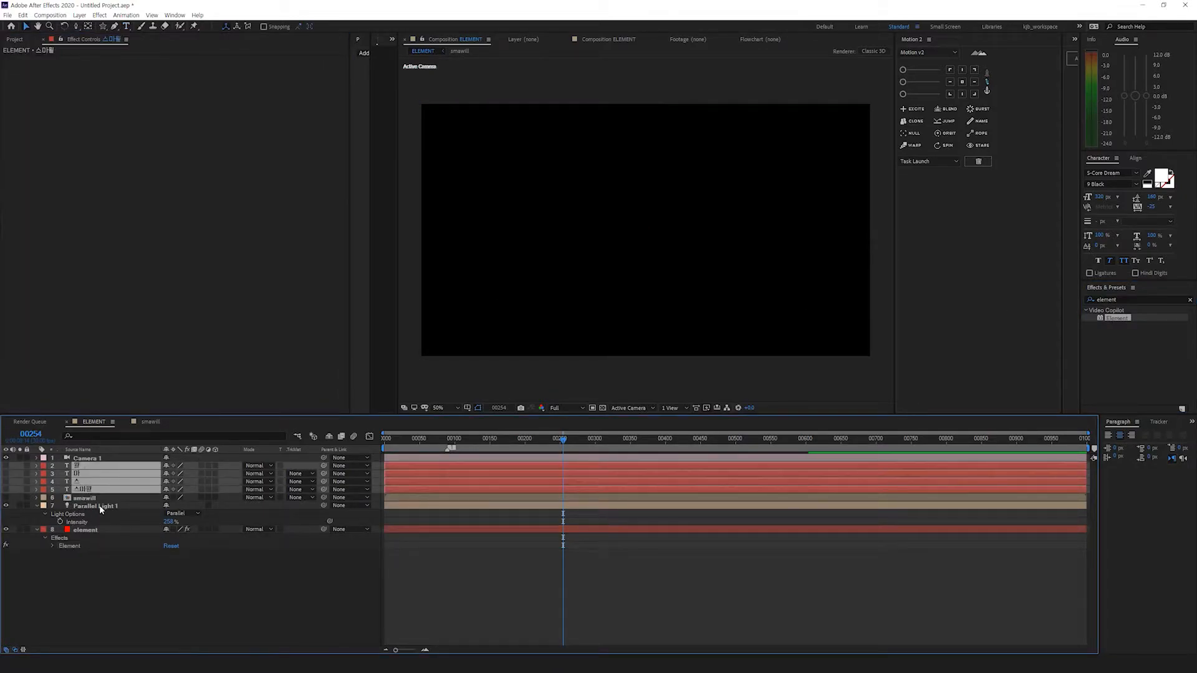
key(Delete)
Step: Open Element's Scene Setup and import the 박살난 스마월 로고 OBJ model with the default import preferences
click(88, 498)
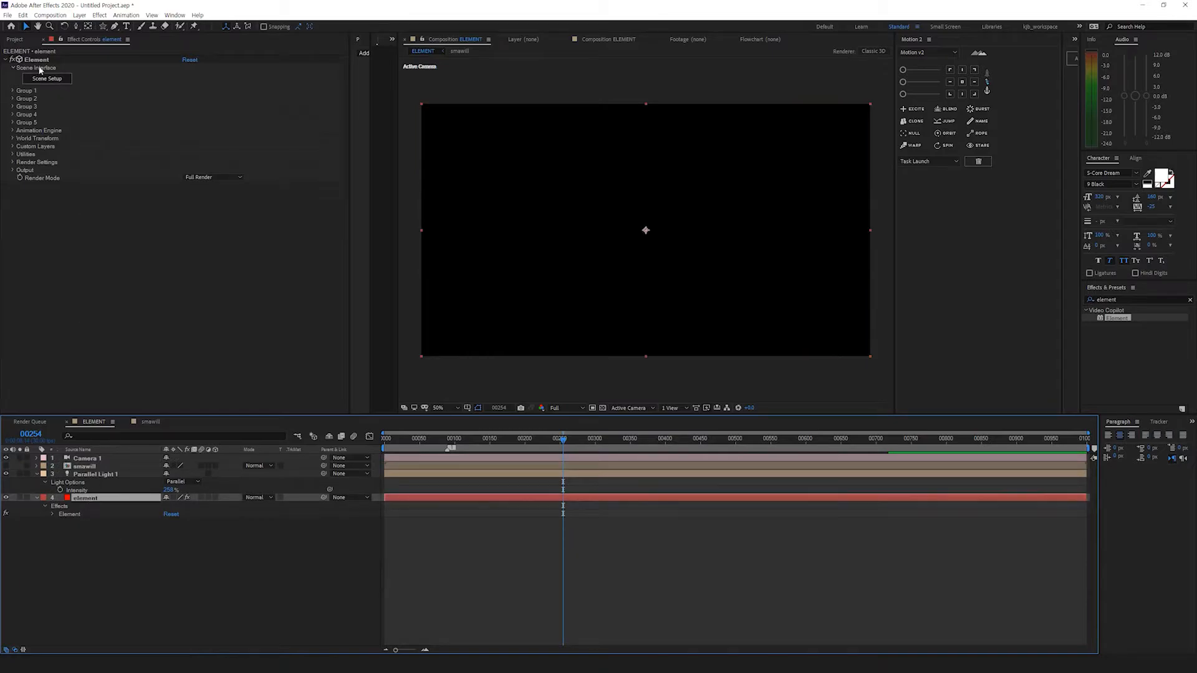
click(43, 80)
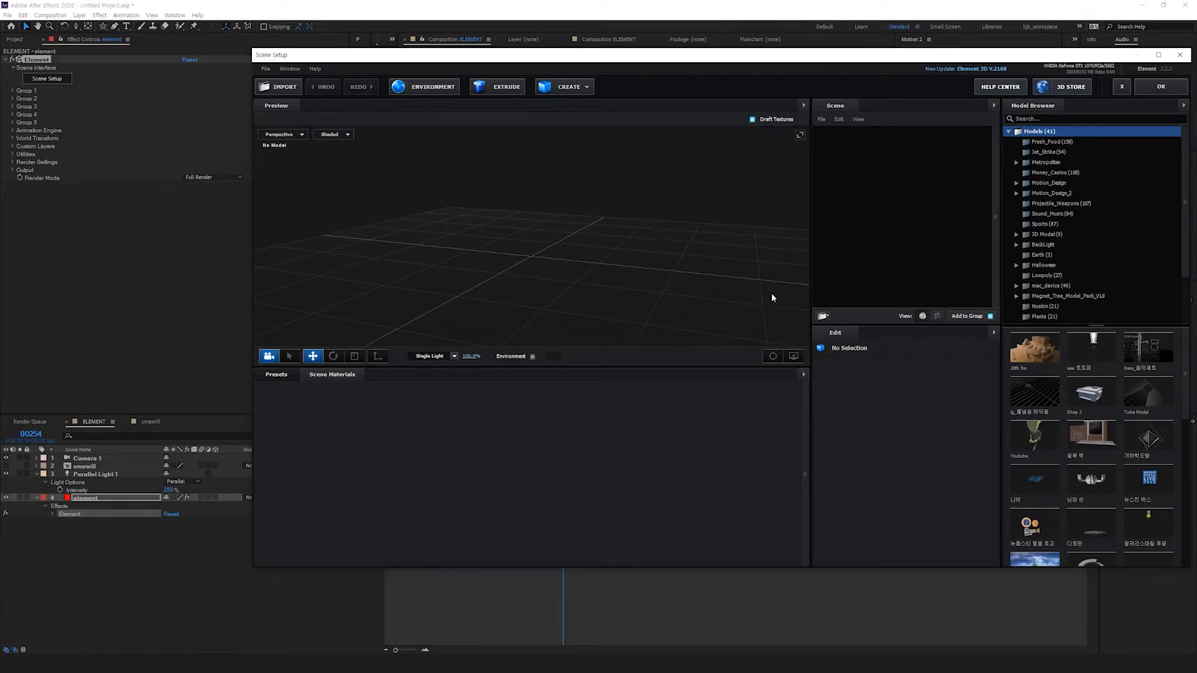
drag(552, 277, 540, 261)
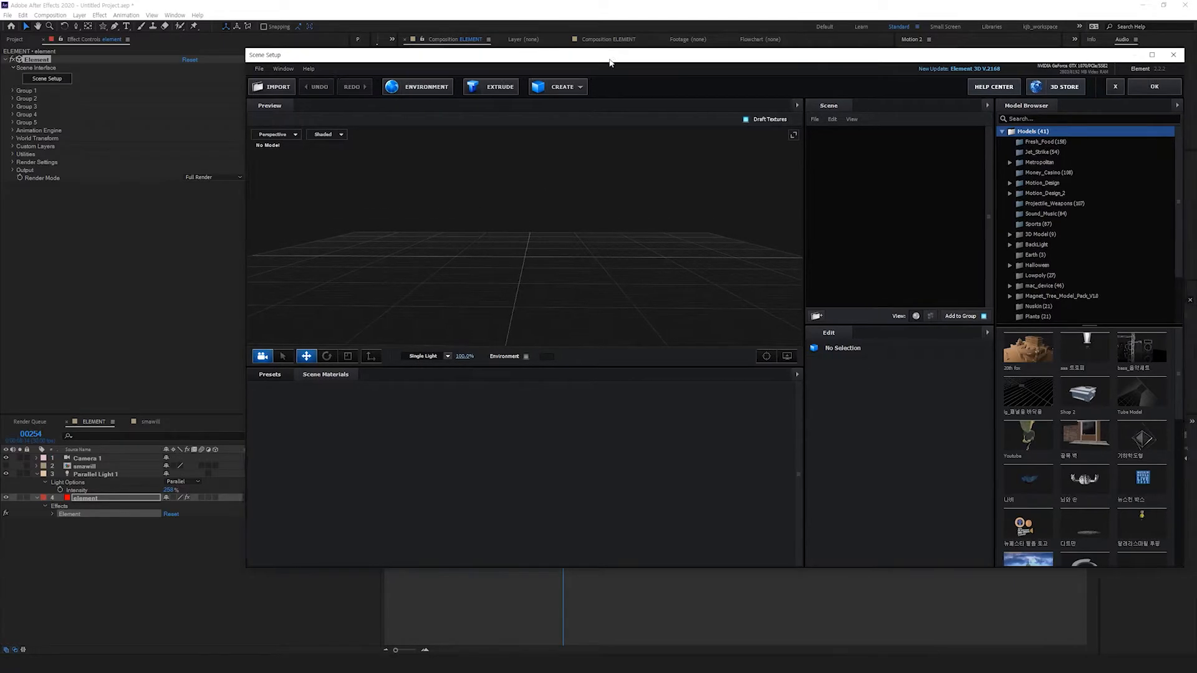
drag(619, 62, 579, 63)
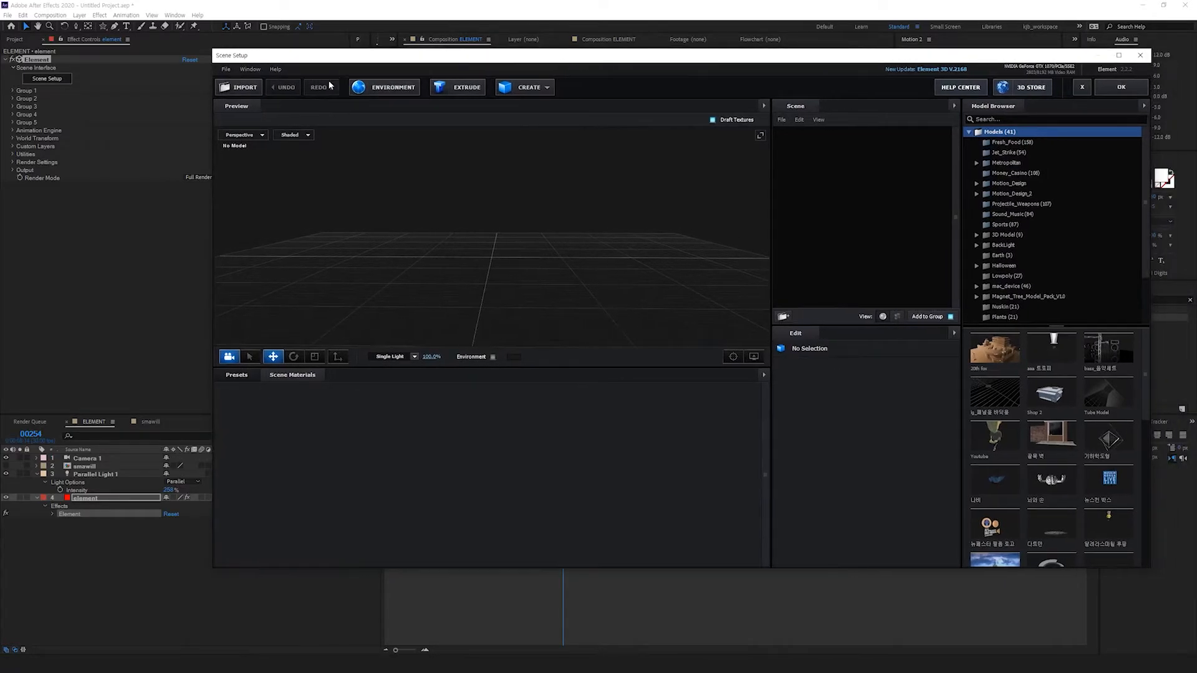
click(245, 88)
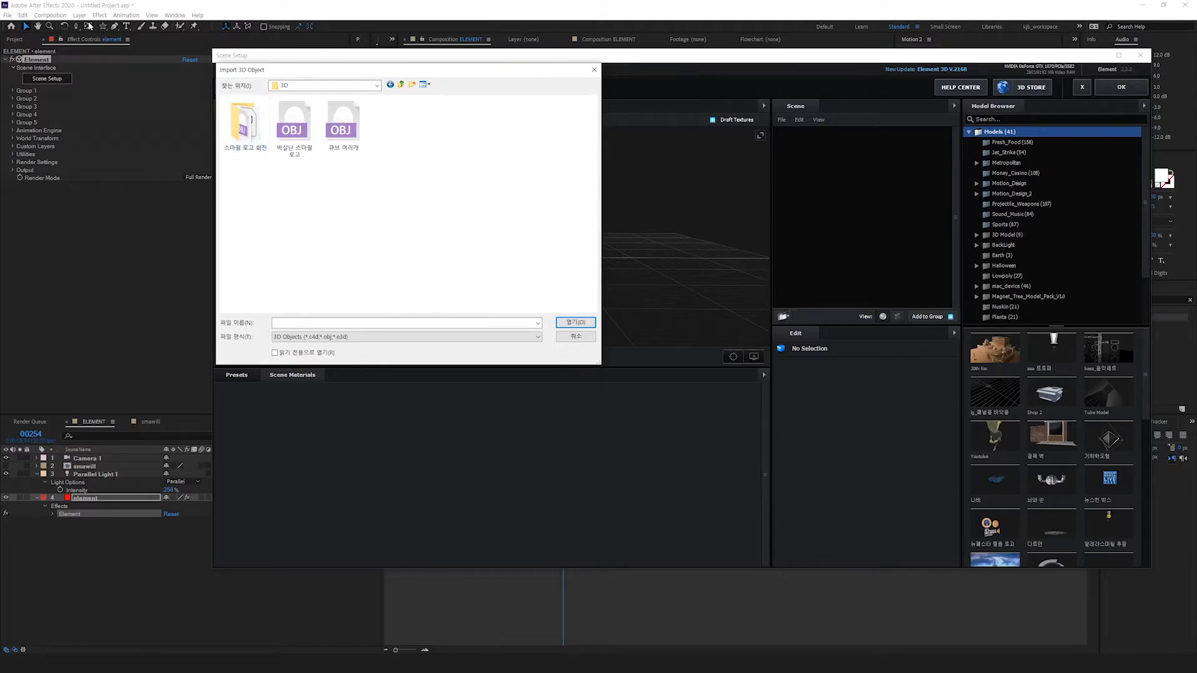
double_click(294, 128)
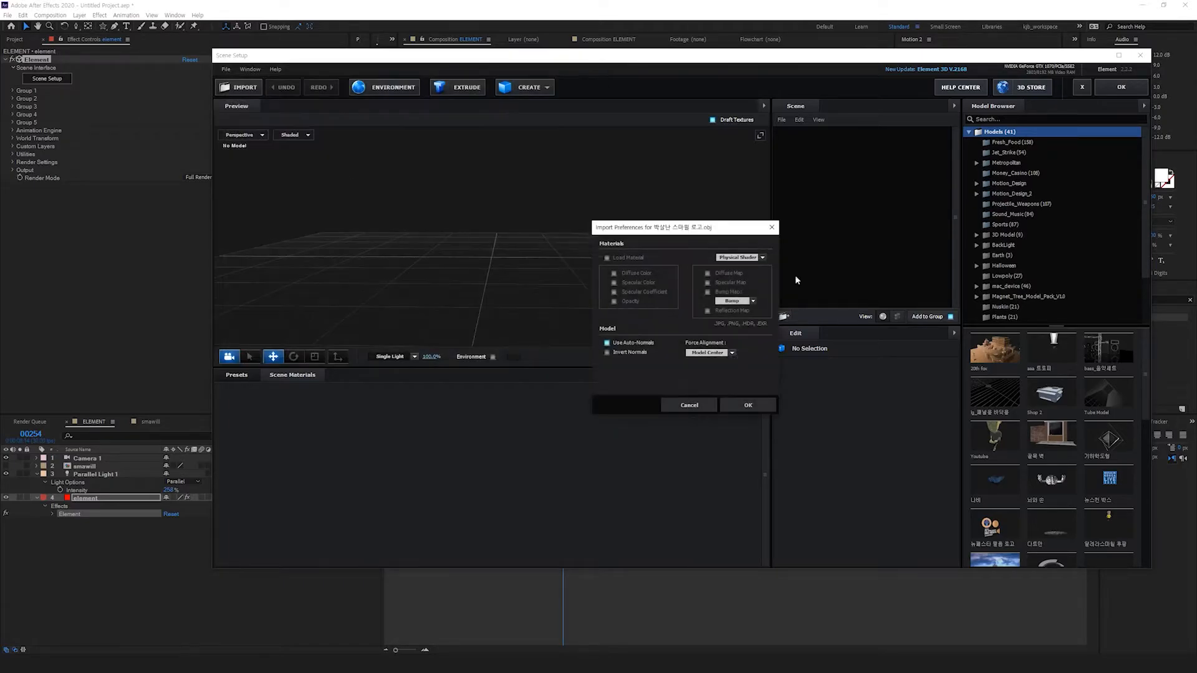
click(748, 404)
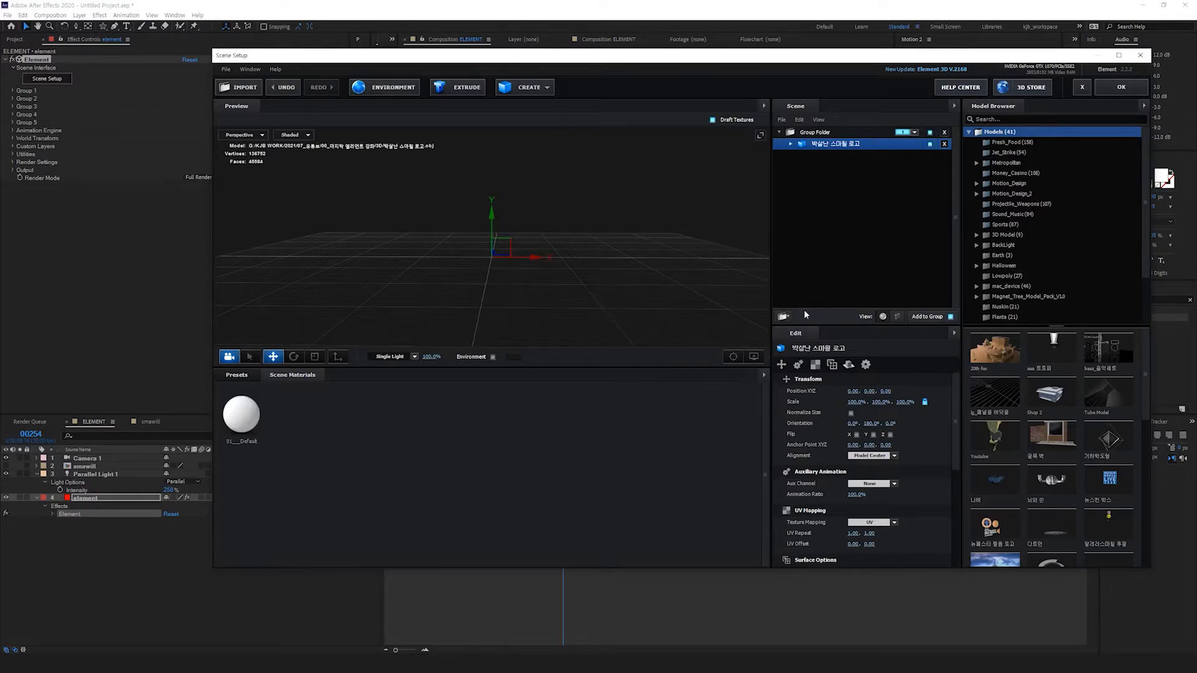
Step: Put the imported logo model in a nested group folder and set the scale to 100000%
click(783, 317)
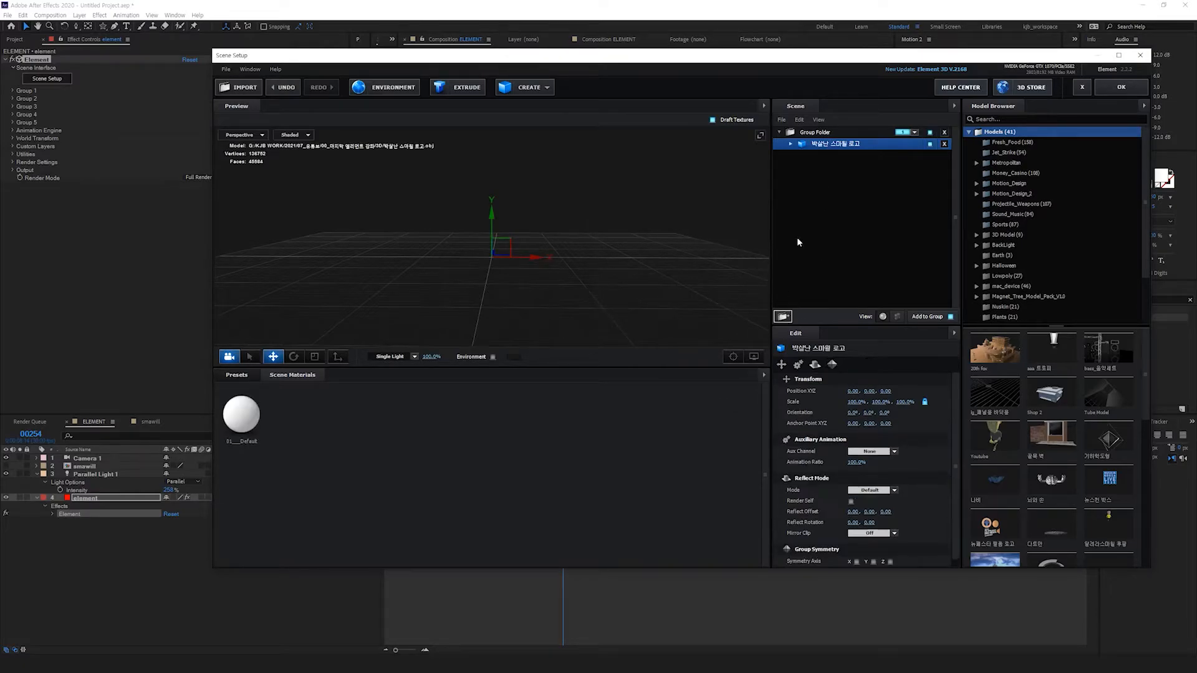
click(861, 402)
text(1)
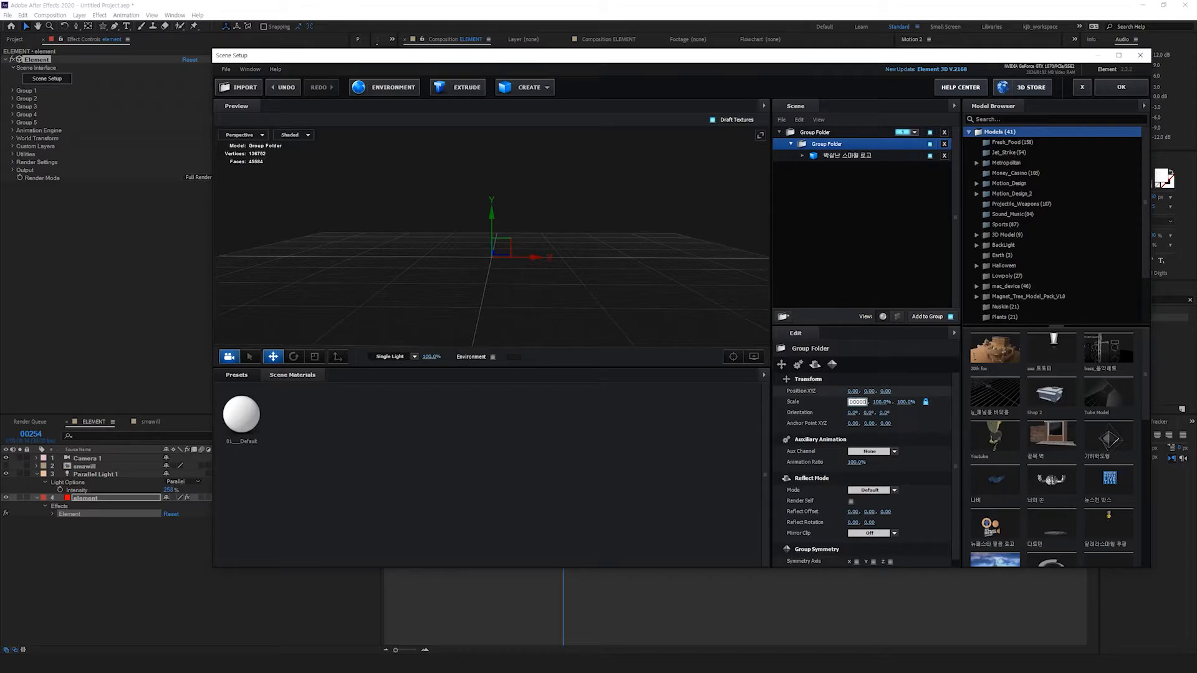
text(00000)
key(Return)
Step: Enable Optimize Mesh for the 박살난 스마월 로고 model
click(836, 158)
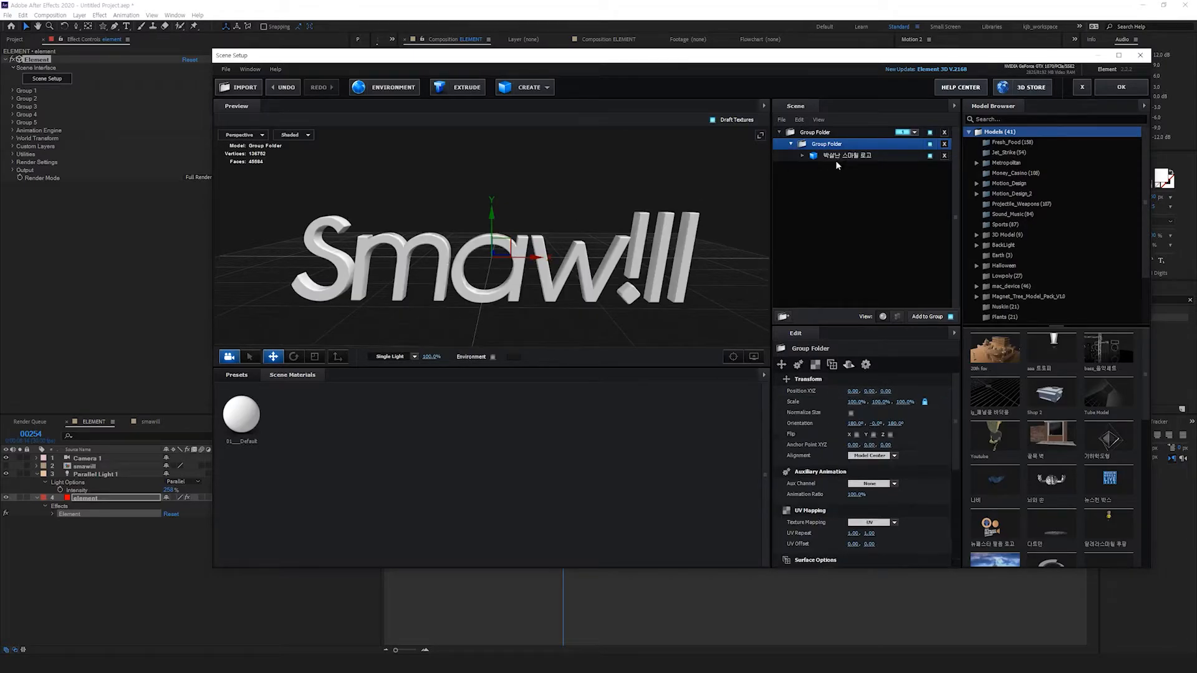
drag(955, 409, 955, 493)
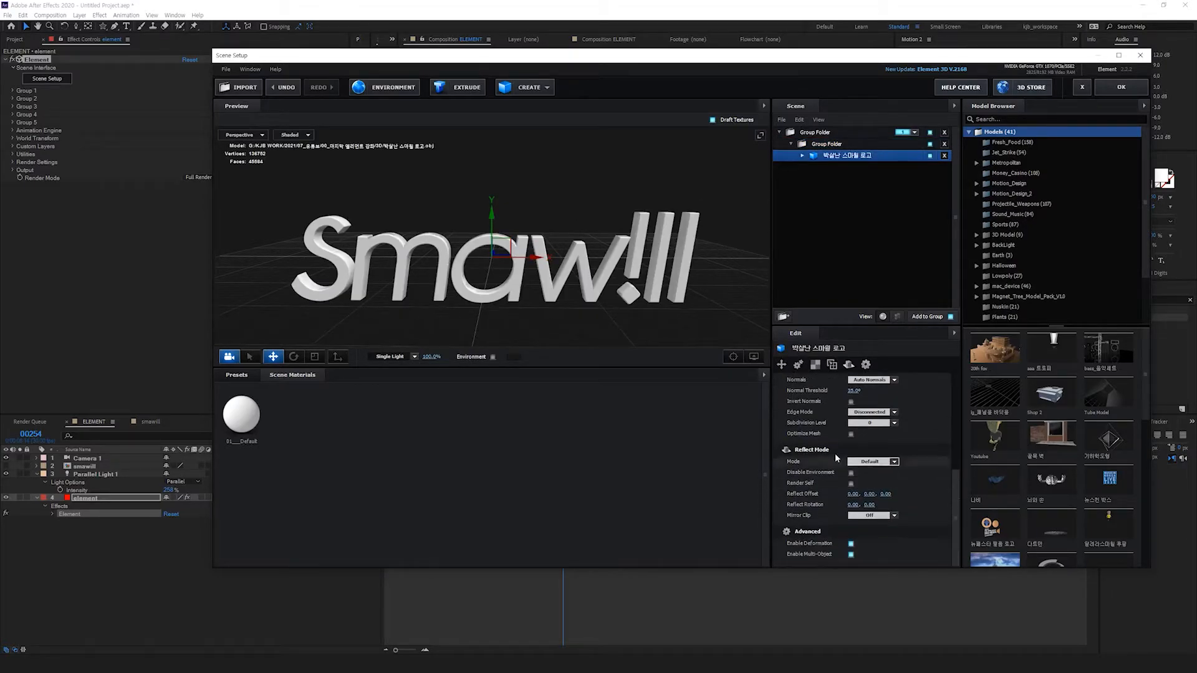
click(852, 433)
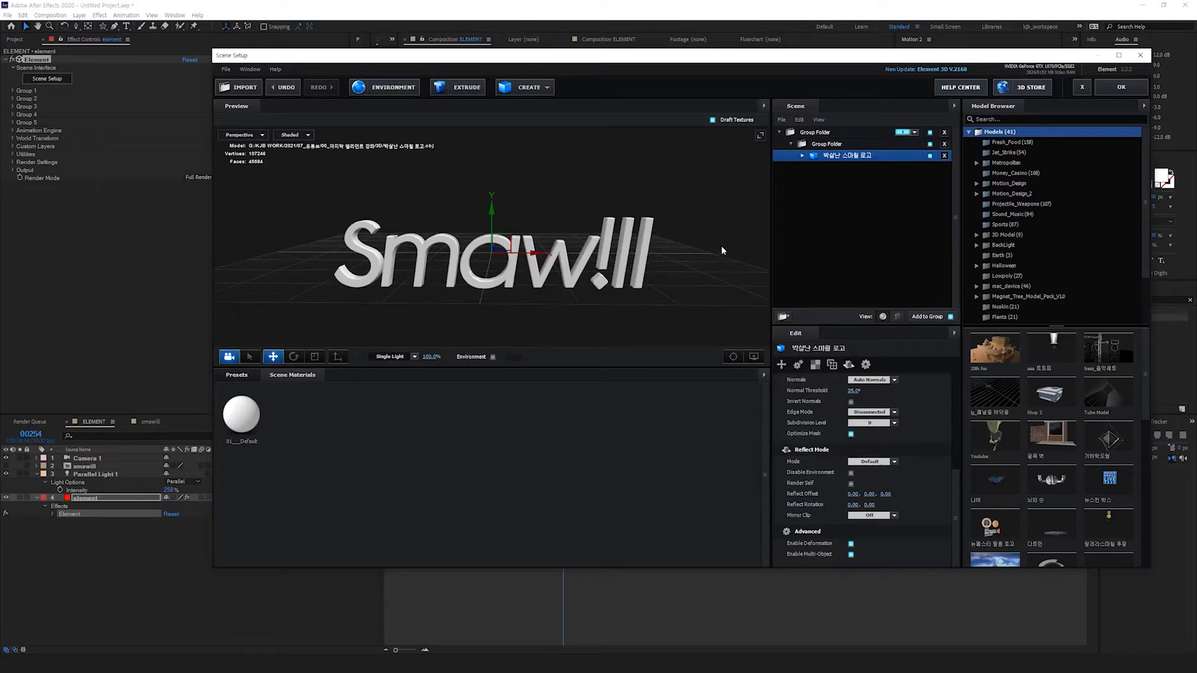
mouse_move(701, 250)
mouse_down()
mouse_move(549, 246)
mouse_move(703, 250)
mouse_up()
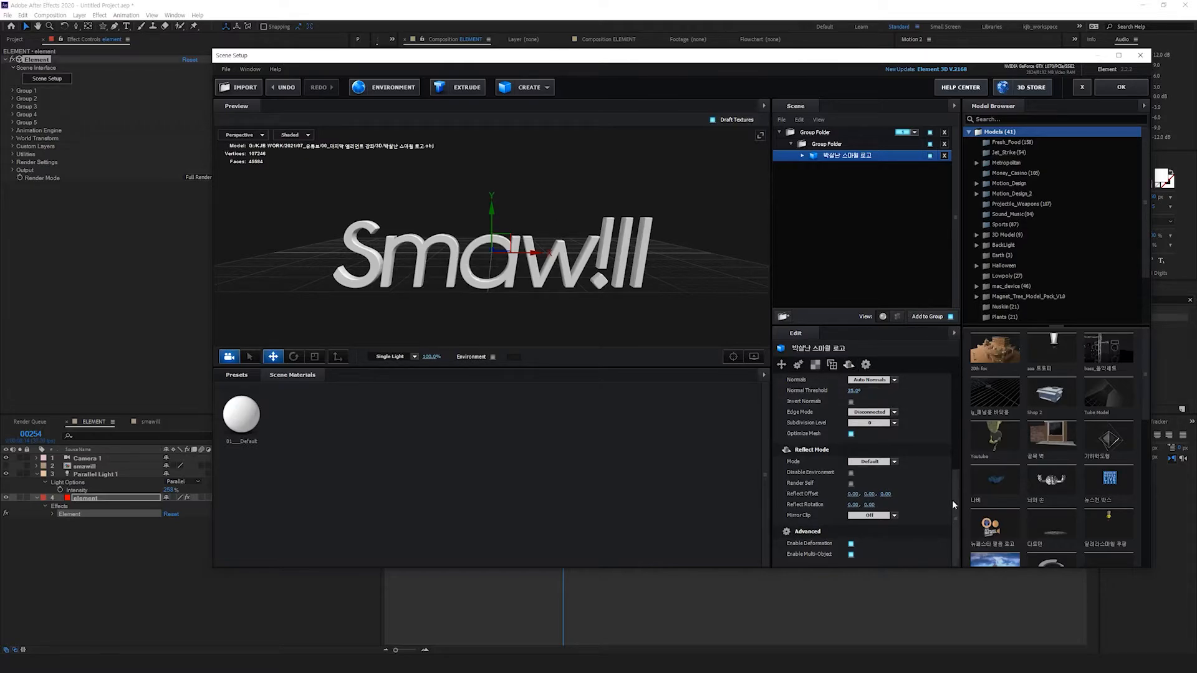
Step: Create a plane model and lower it along the Y axis to form a floor beneath the logo
click(543, 88)
click(649, 109)
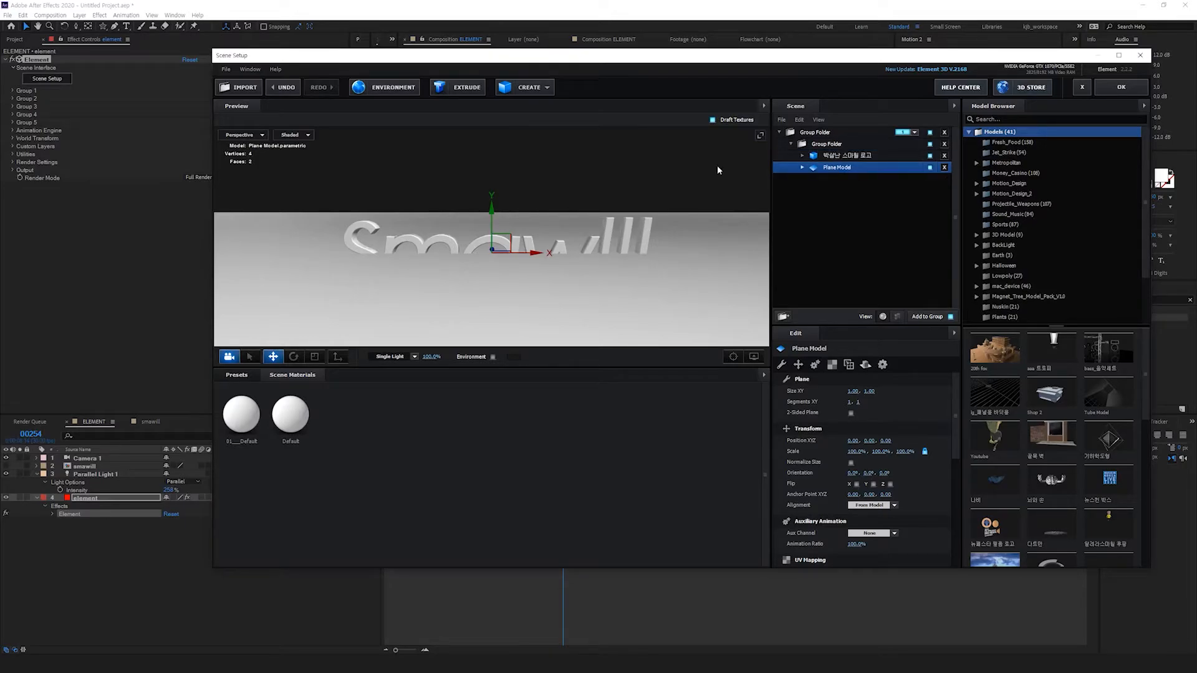
click(850, 156)
click(891, 169)
drag(492, 208, 492, 267)
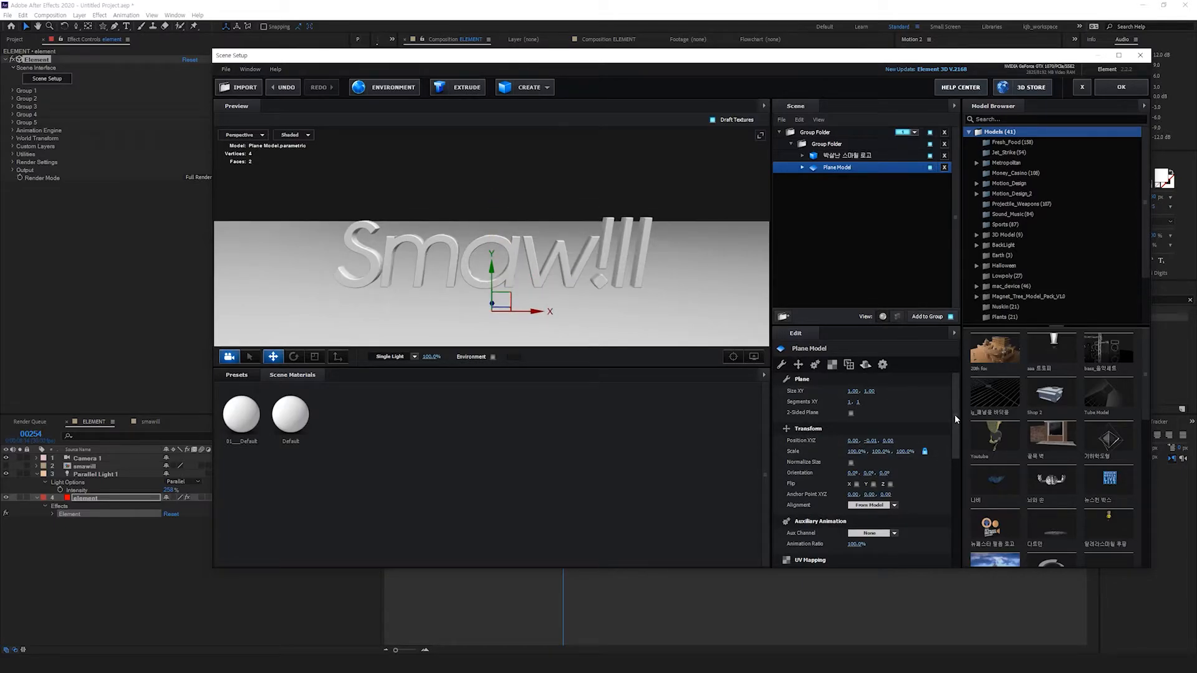
Step: Set the plane model's Reflect Mode to Mirror Surface
drag(955, 414, 970, 480)
scroll(884, 488, down, 5)
click(882, 465)
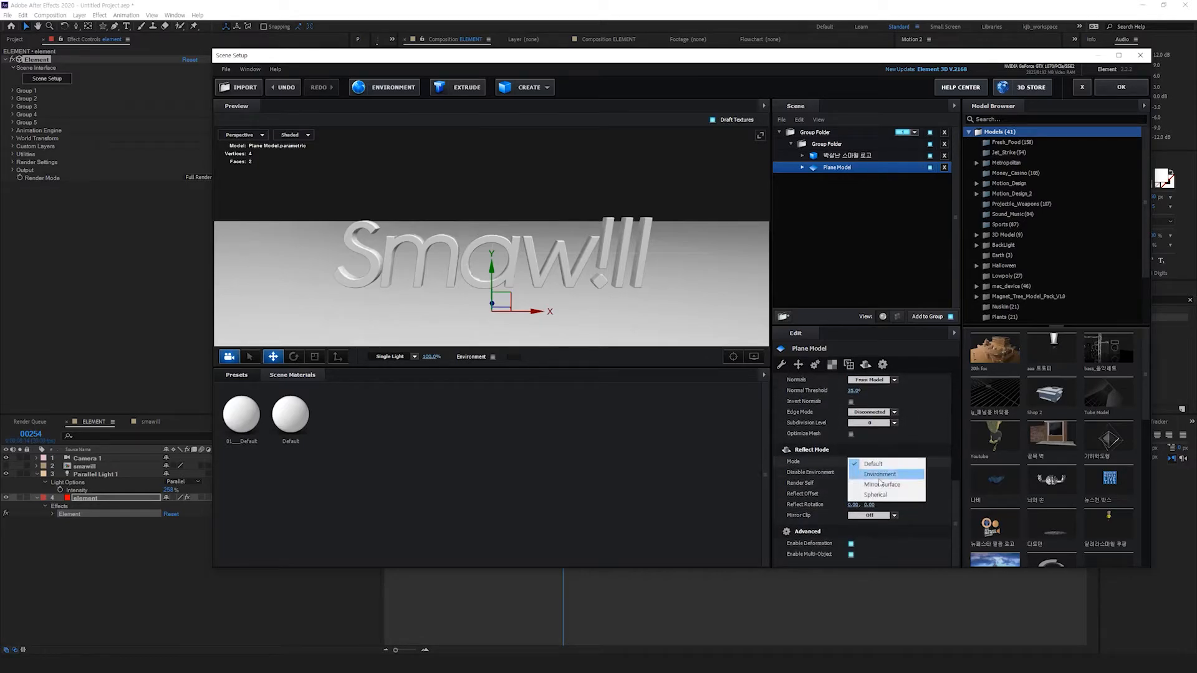
click(884, 485)
drag(600, 306, 672, 200)
Step: Move the Plane Model out of the logo's nested folder into its own separate group folder
drag(827, 172, 819, 127)
click(782, 316)
click(835, 134)
drag(837, 134, 817, 144)
Step: Set the group assignments of the plane's folder and the logo's folder, with the logo in groups 1 and 2, and apply the scene setup
click(915, 132)
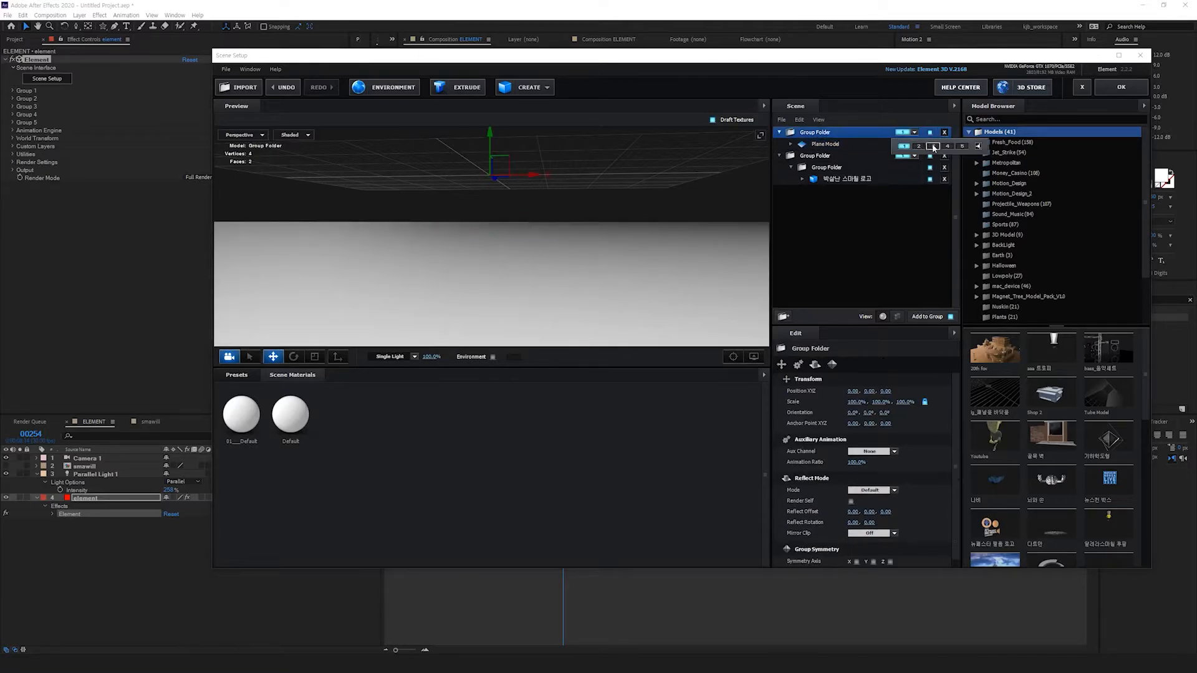
click(915, 156)
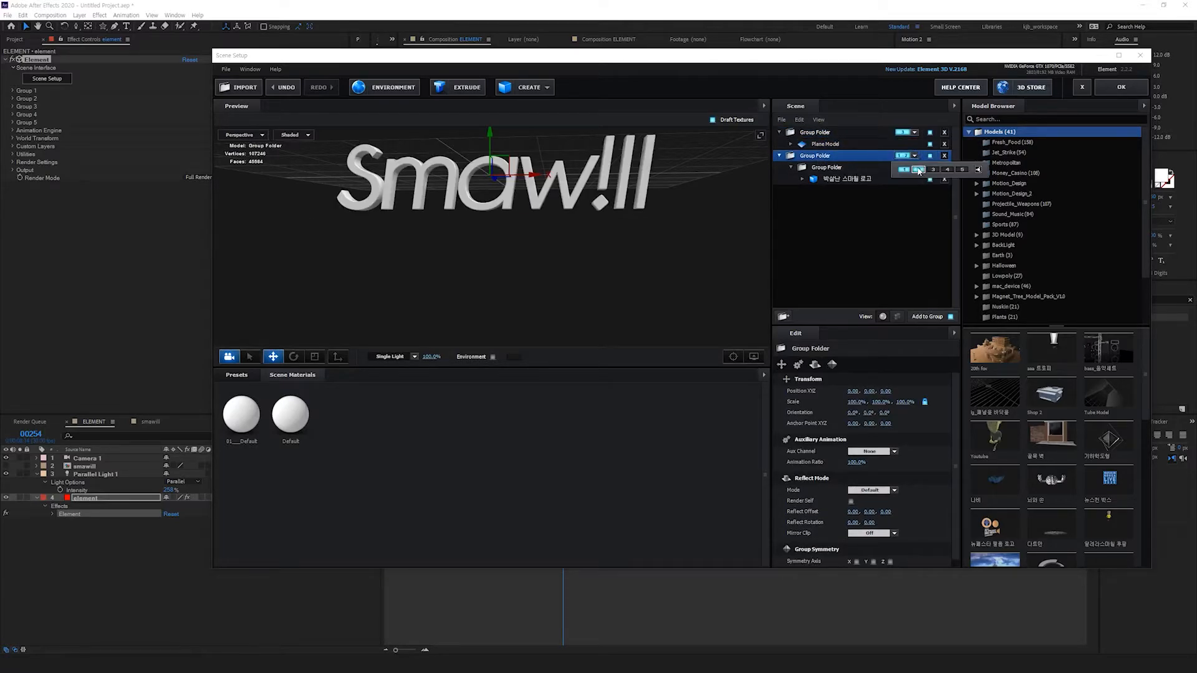
click(918, 169)
click(1123, 88)
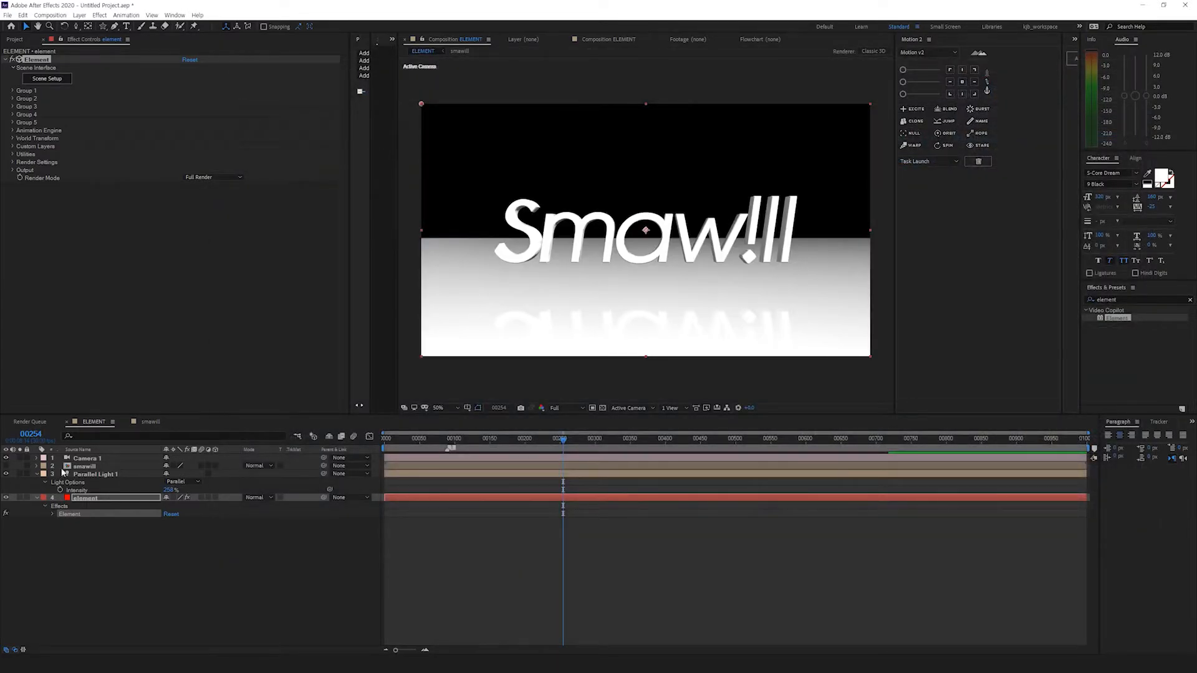
Step: Set Camera 1 to the 15mm preset and move the camera closer and lower to refill the frame with the logo
double_click(84, 459)
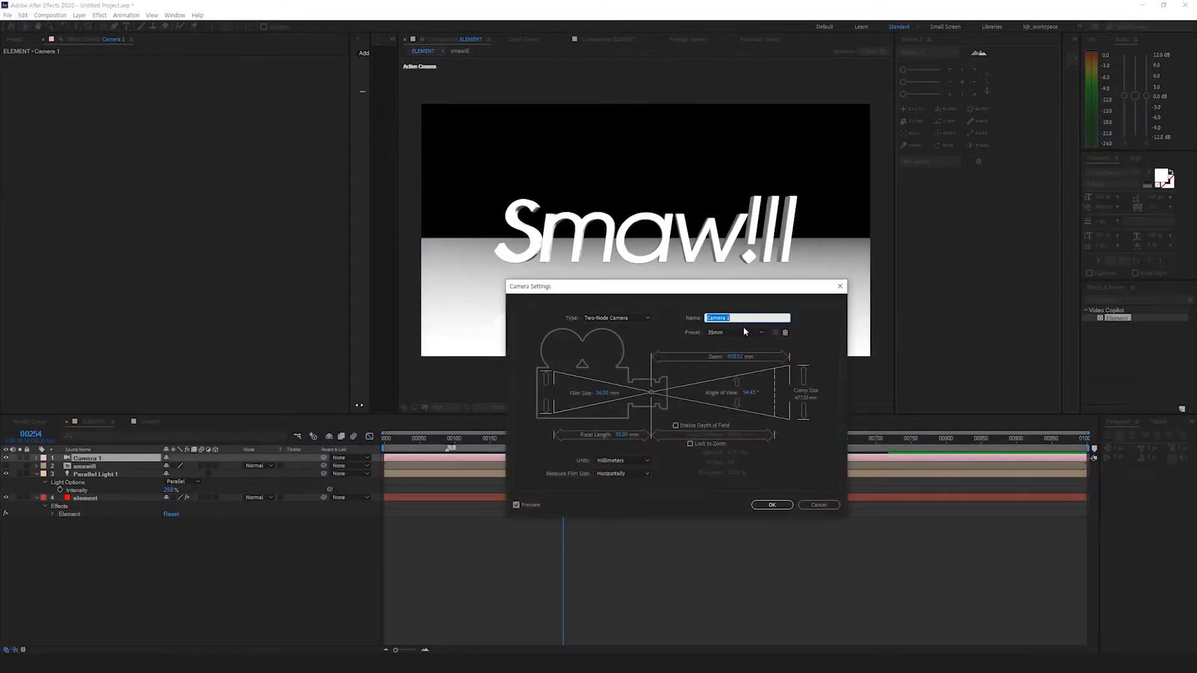
click(756, 334)
click(729, 350)
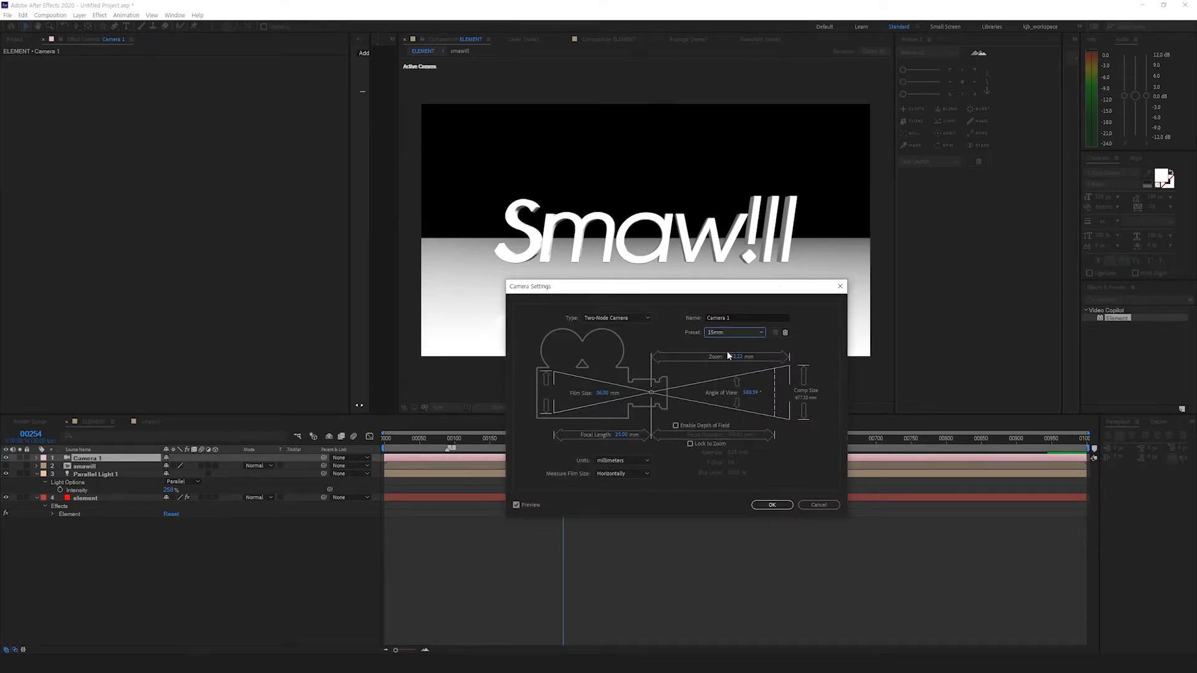
click(773, 505)
drag(681, 250, 663, 275)
key(c)
Step: Set the Intensity of Parallel Light 1 to 100%
click(91, 500)
click(171, 490)
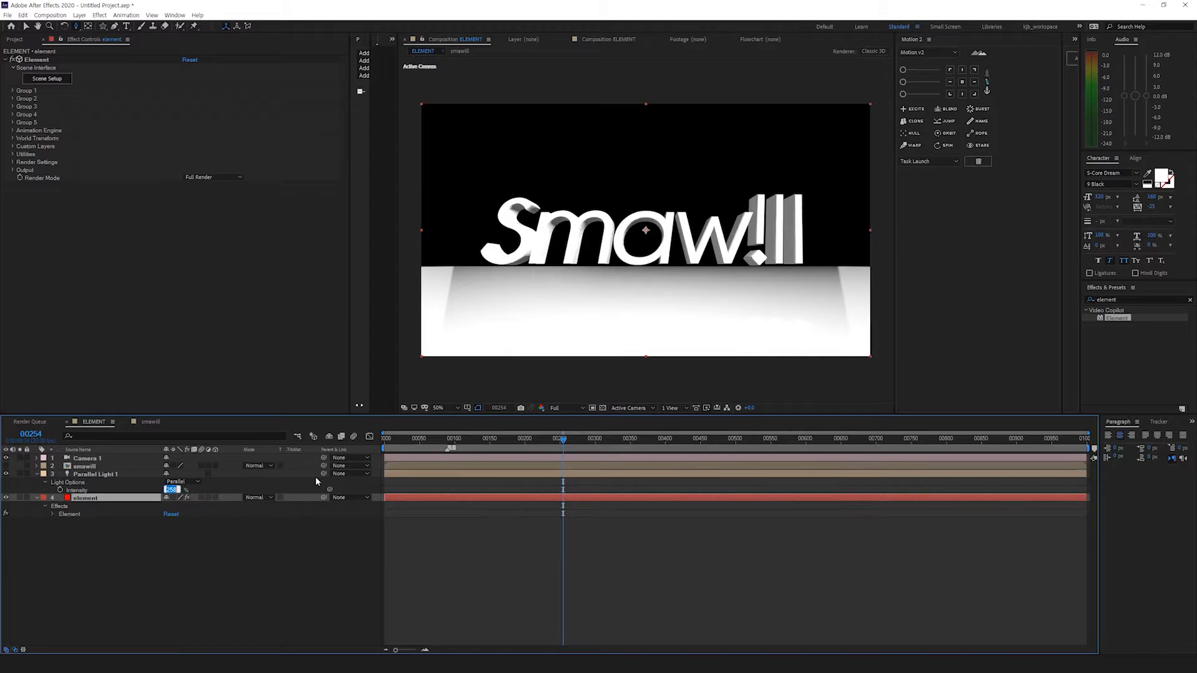
click(86, 498)
Step: Enable shadows in the Element render settings of the element layer and set Shadow Mode to Ray-Traced
click(14, 170)
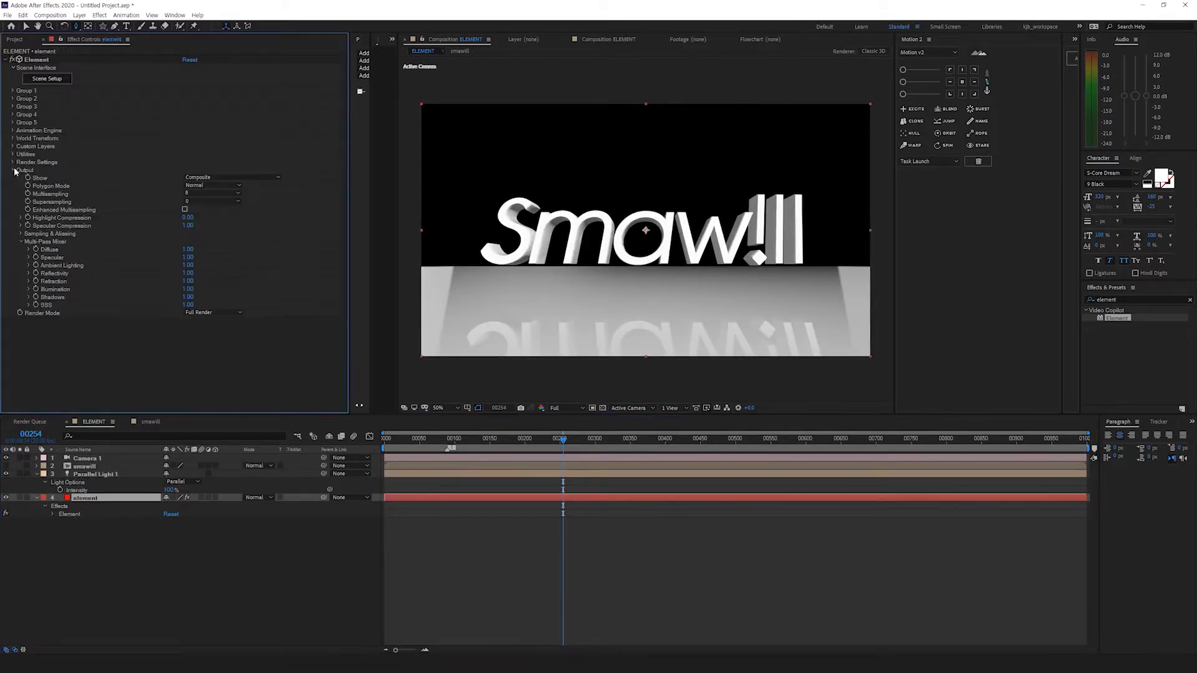
click(13, 162)
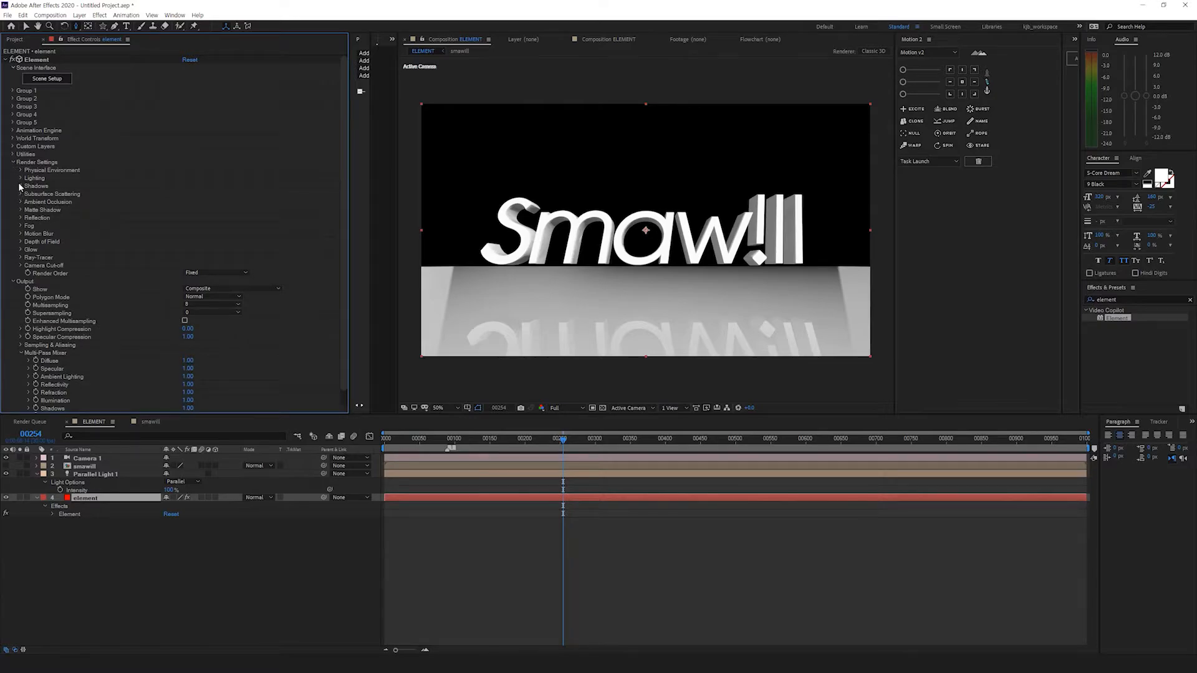
click(20, 186)
click(185, 194)
click(226, 201)
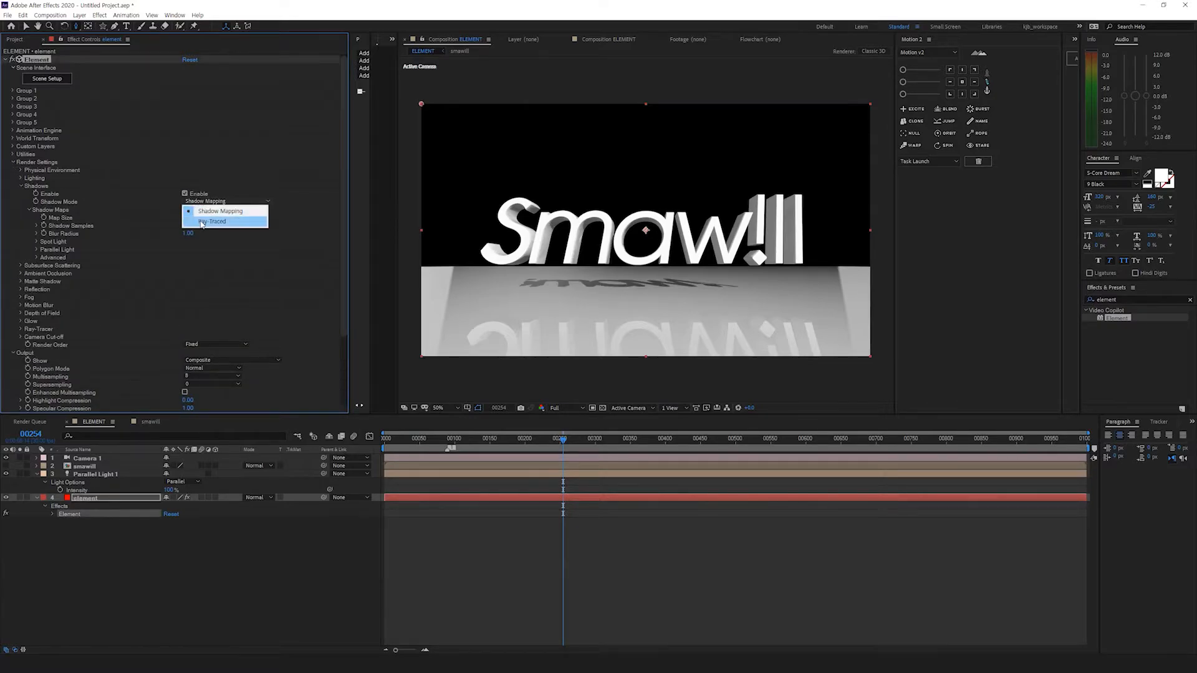
click(252, 217)
scroll(95, 496, up, 2)
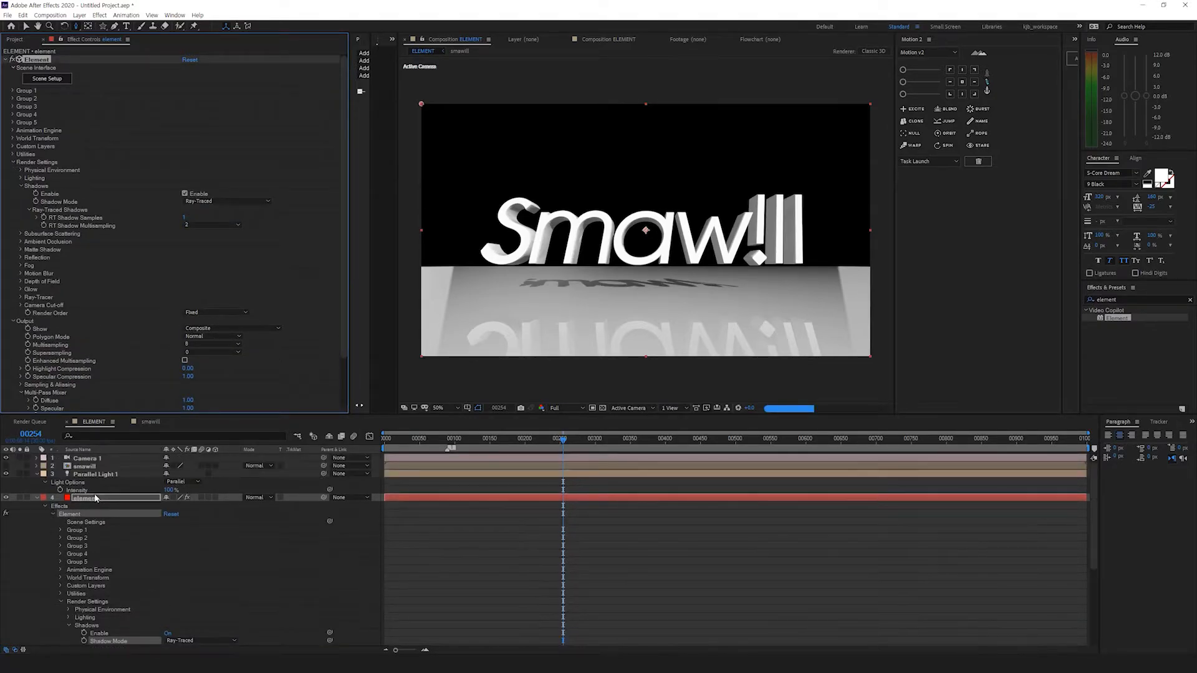
Step: Move Parallel Light 1 behind the logo by raising it to Y -555 and setting its Z position to 427.3
click(94, 472)
key(p)
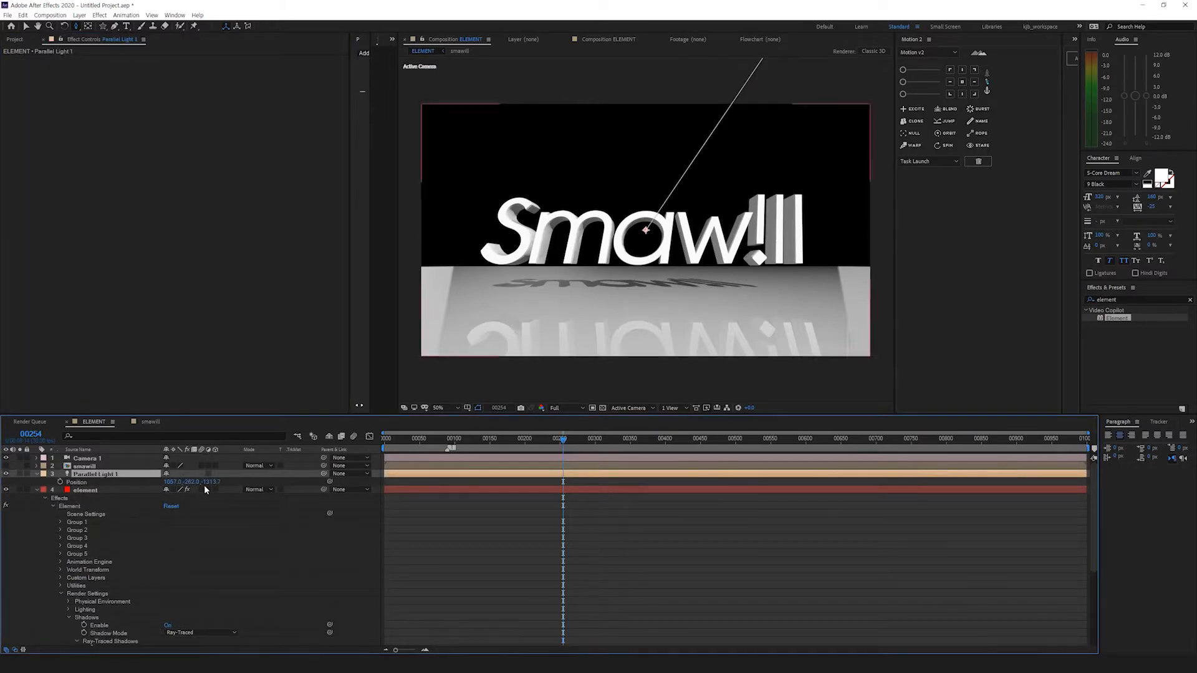
drag(206, 482, 551, 350)
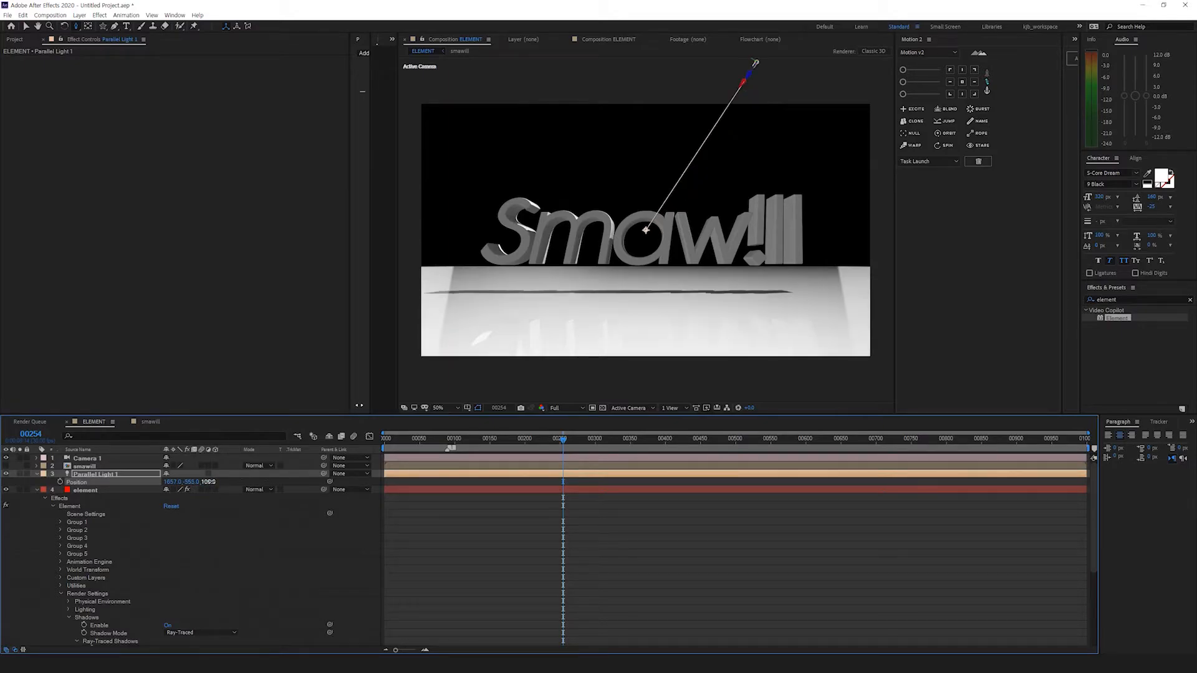
drag(209, 482, 110, 505)
Step: Collapse the Element render settings and shift the camera upward so the logo sits slightly lower in the frame
click(110, 501)
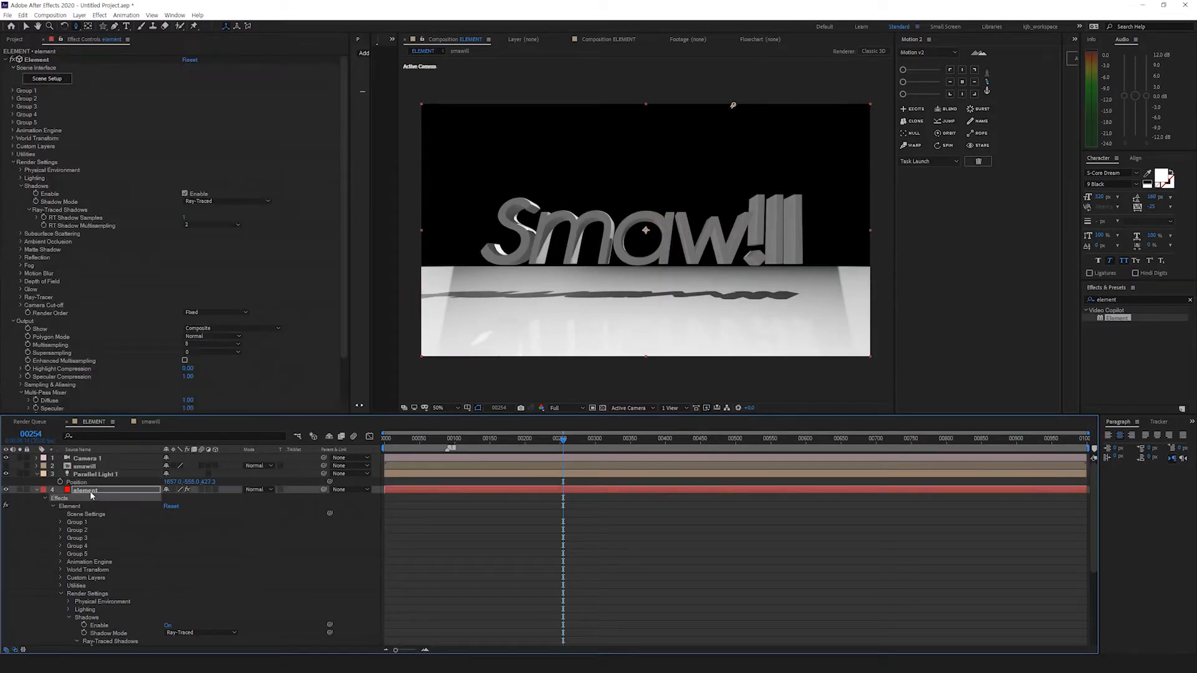
click(346, 222)
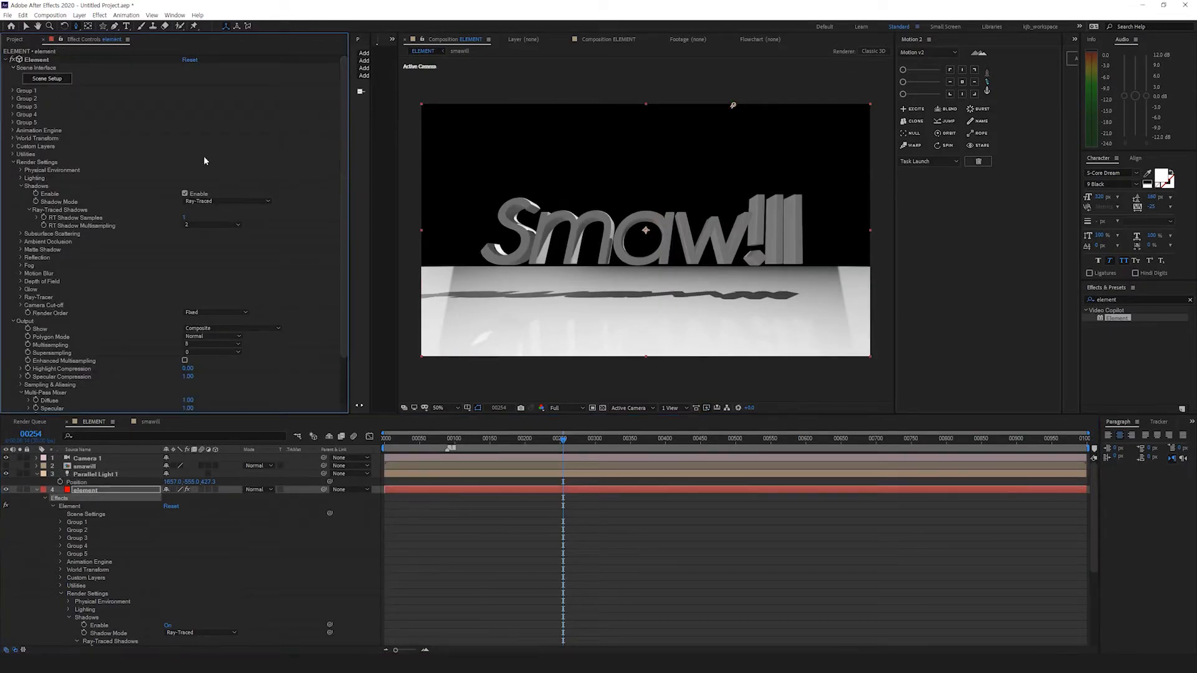
click(12, 163)
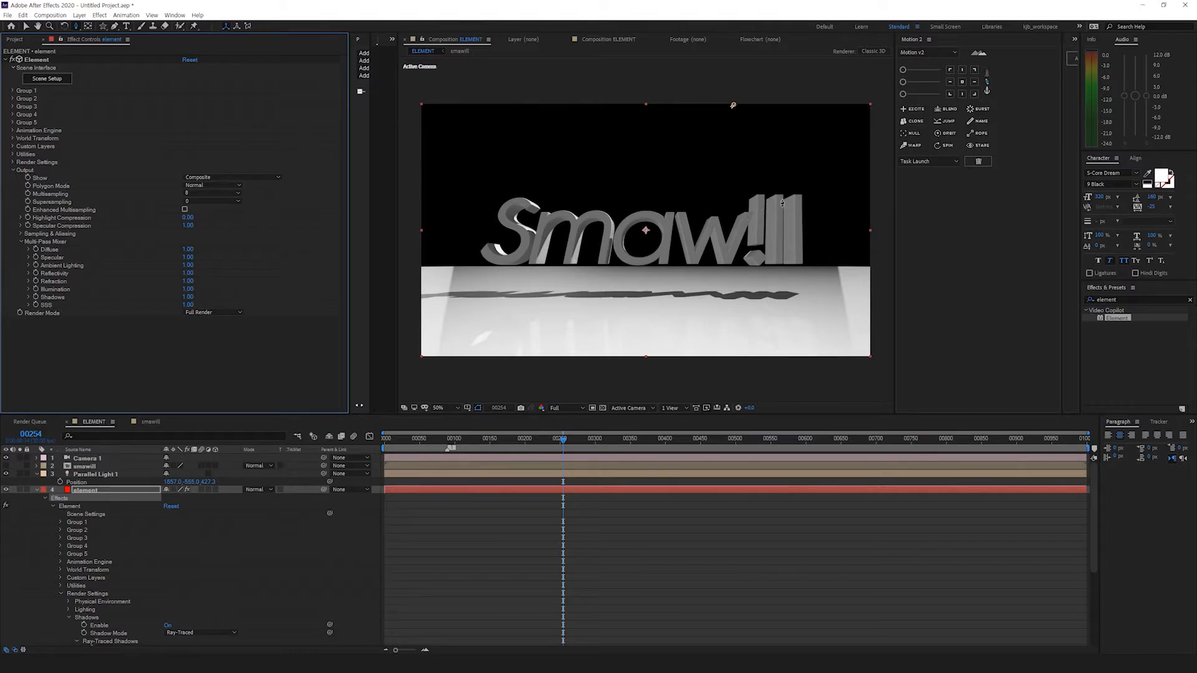
drag(700, 192, 671, 214)
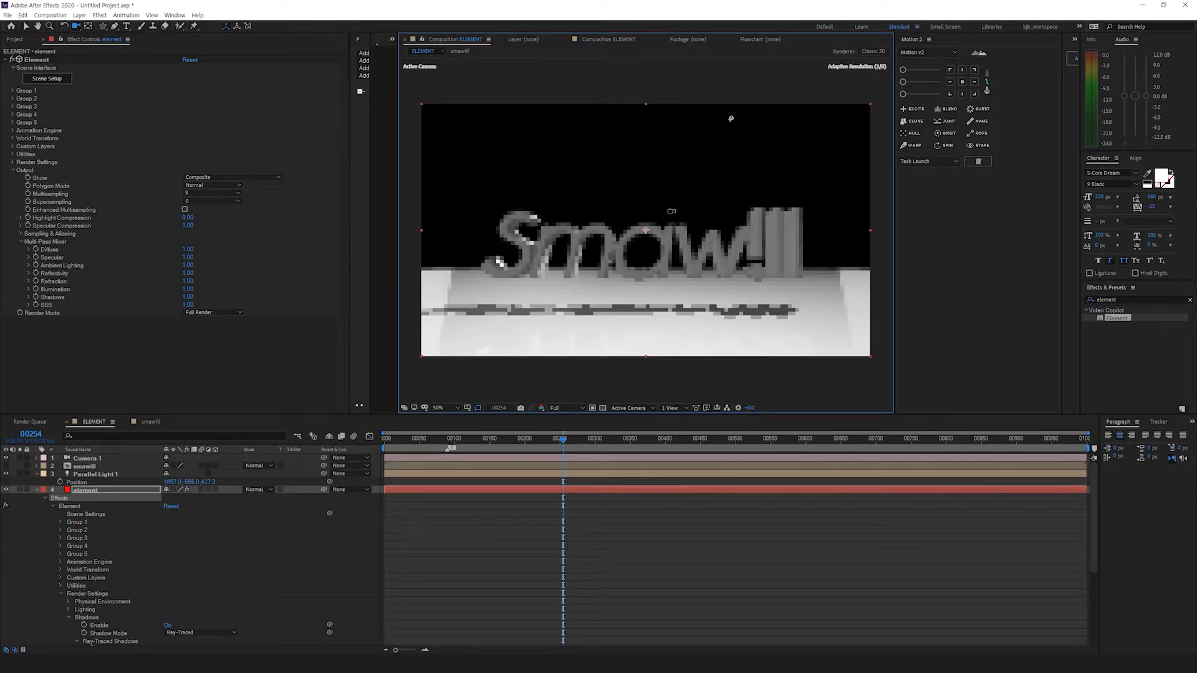
Step: Enable Multi-Object in the Particle Look settings of Group 1
click(12, 99)
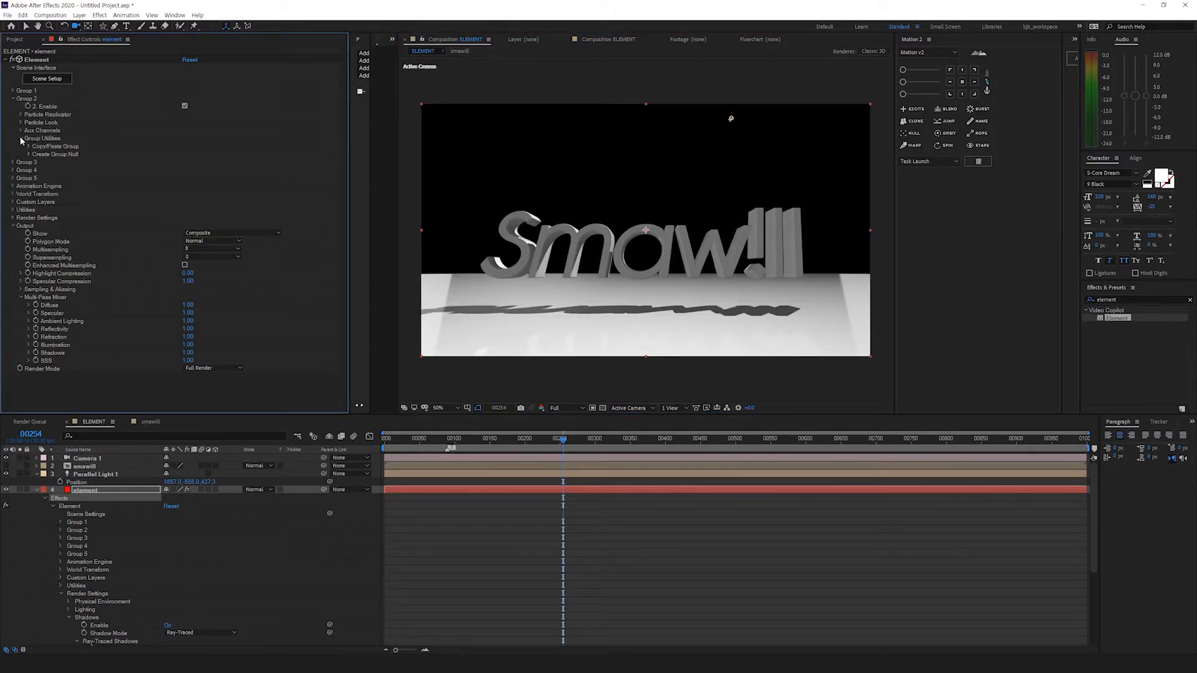
click(21, 123)
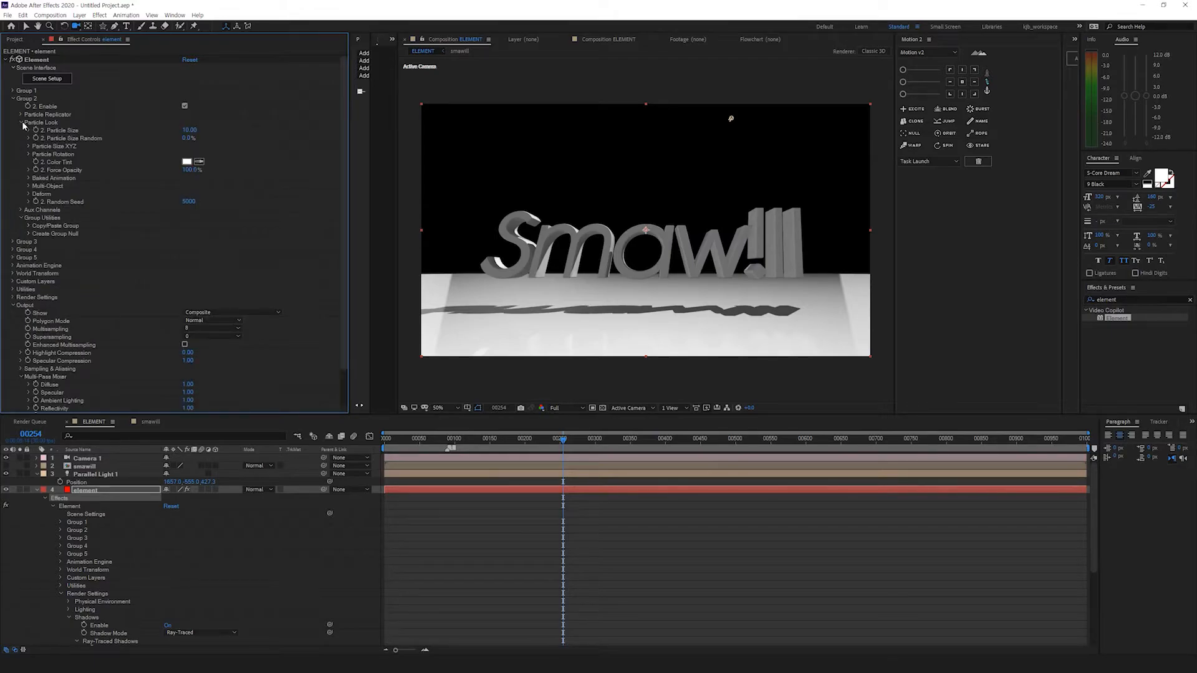
click(13, 91)
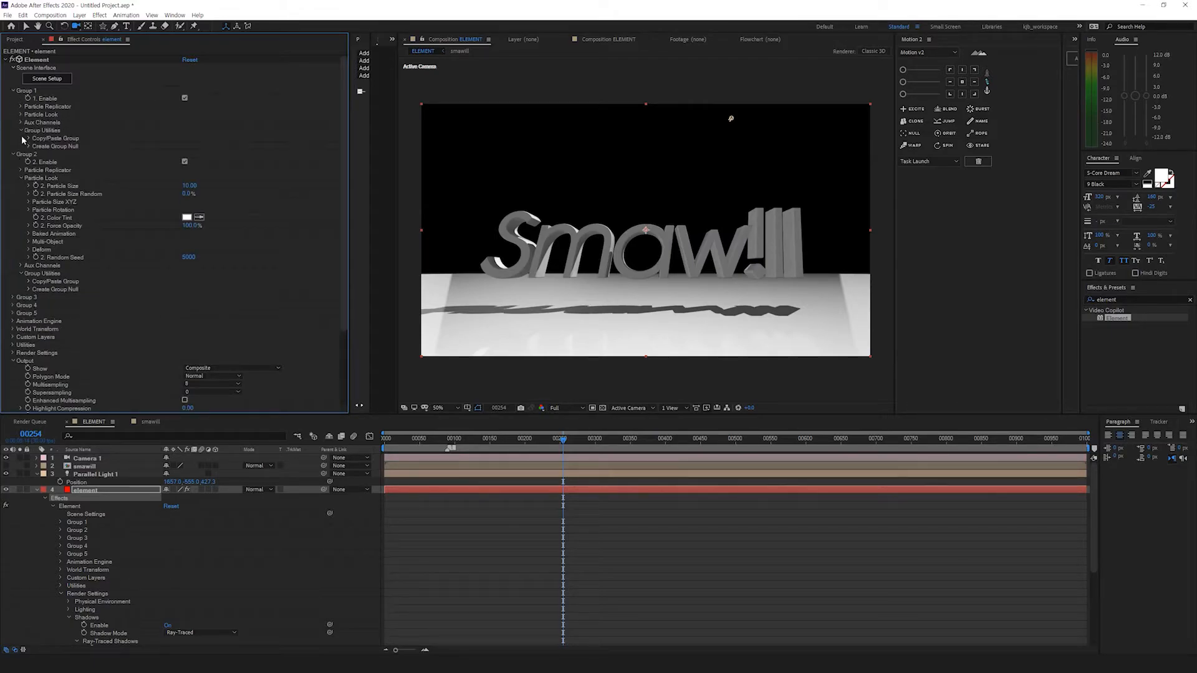
click(21, 115)
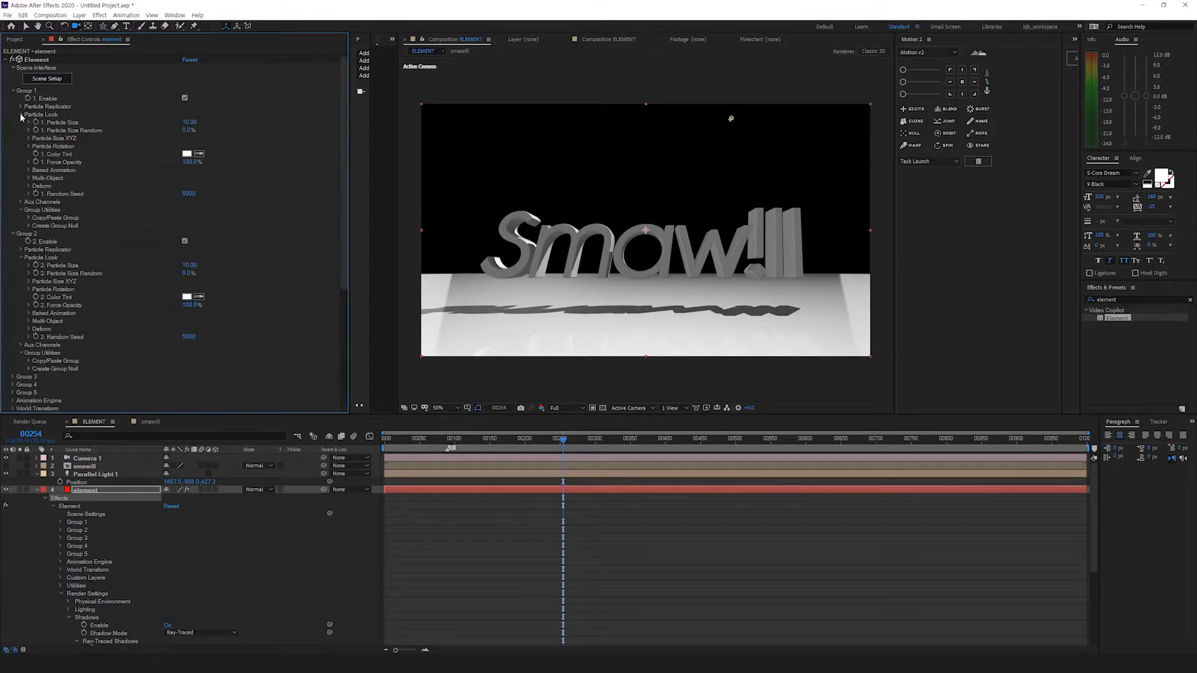
click(29, 178)
click(185, 186)
Step: Enable Multi-Object in the Particle Look settings of Group 2
scroll(12, 324, down, 5)
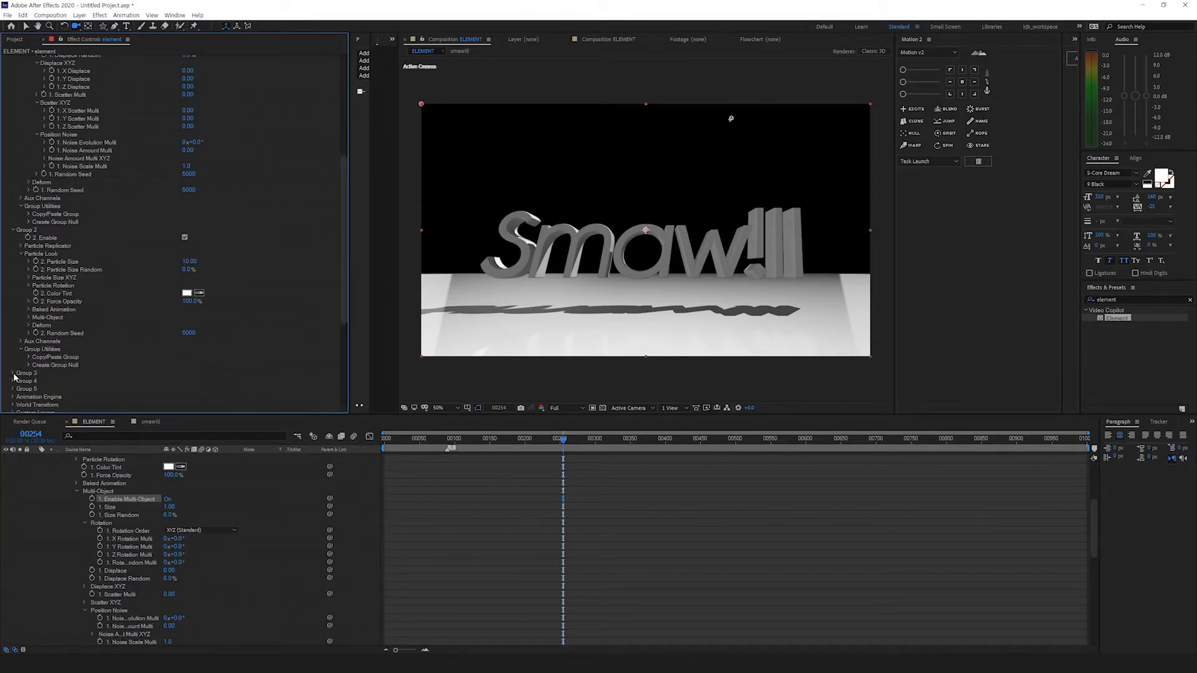
click(29, 318)
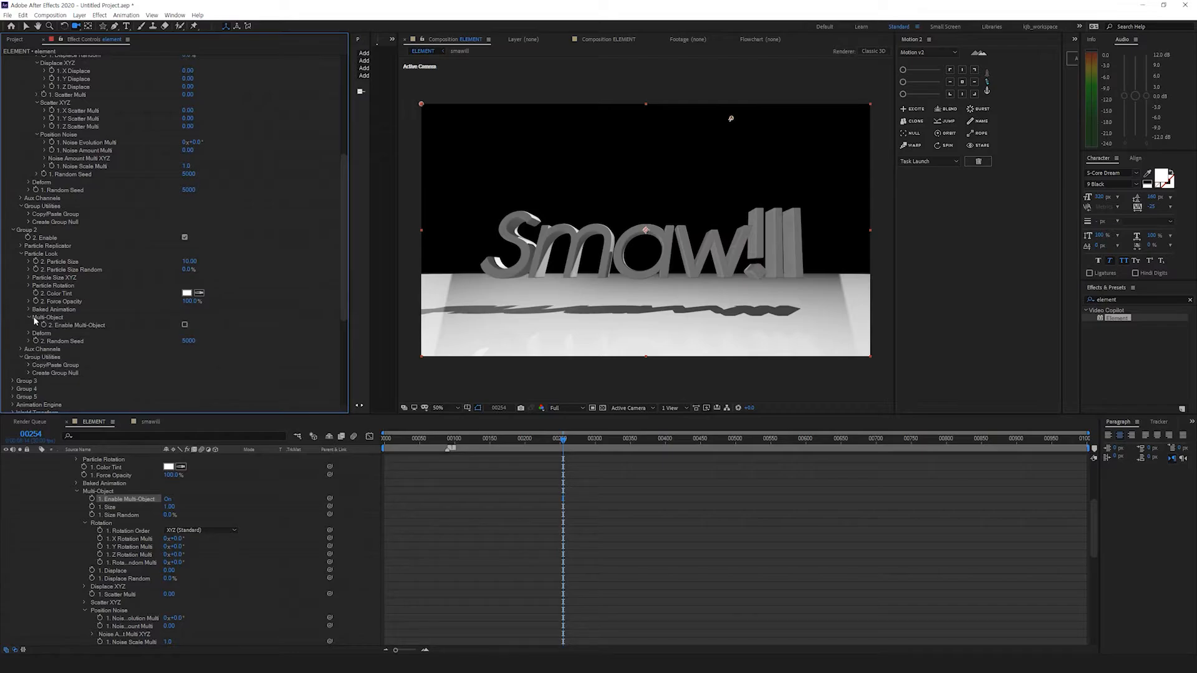
click(184, 325)
scroll(59, 361, down, 3)
scroll(181, 318, up, 2)
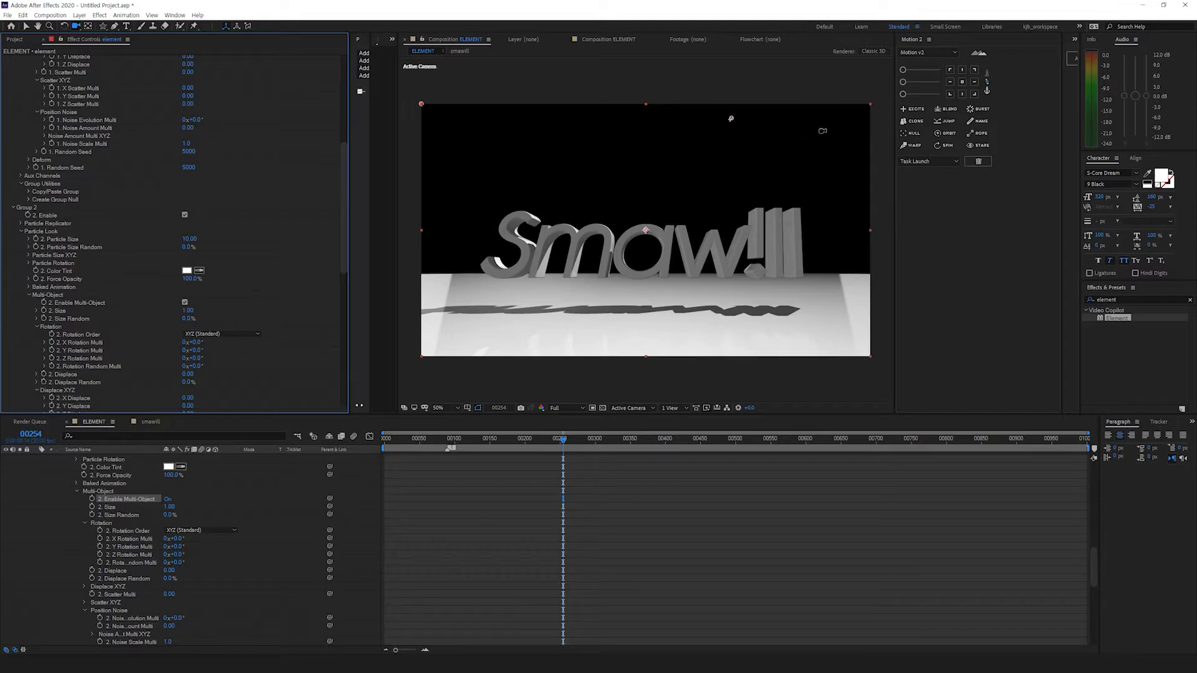
Step: Move Group 2 to Position XY 1138, 100 and raise its Rotation Random Multi to about 3x+288°
click(20, 223)
mouse_move(222, 248)
mouse_down()
mouse_move(225, 64)
mouse_move(217, 223)
mouse_move(209, 260)
mouse_move(194, 260)
mouse_move(211, 230)
mouse_up()
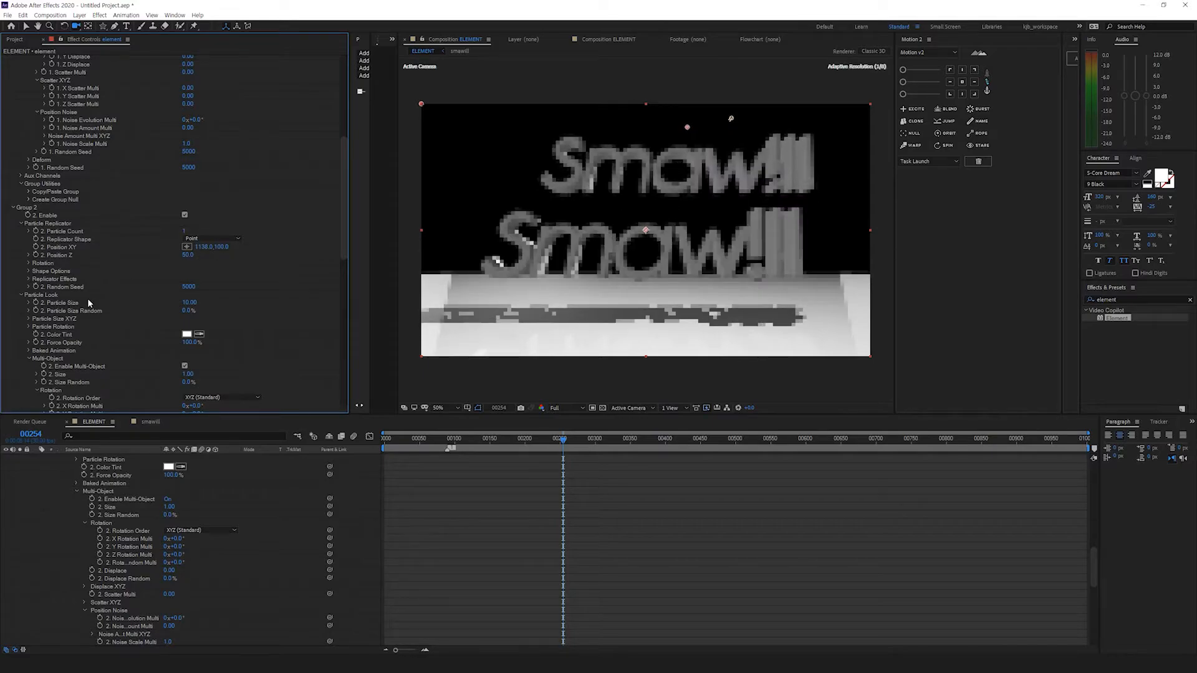
scroll(89, 304, down, 5)
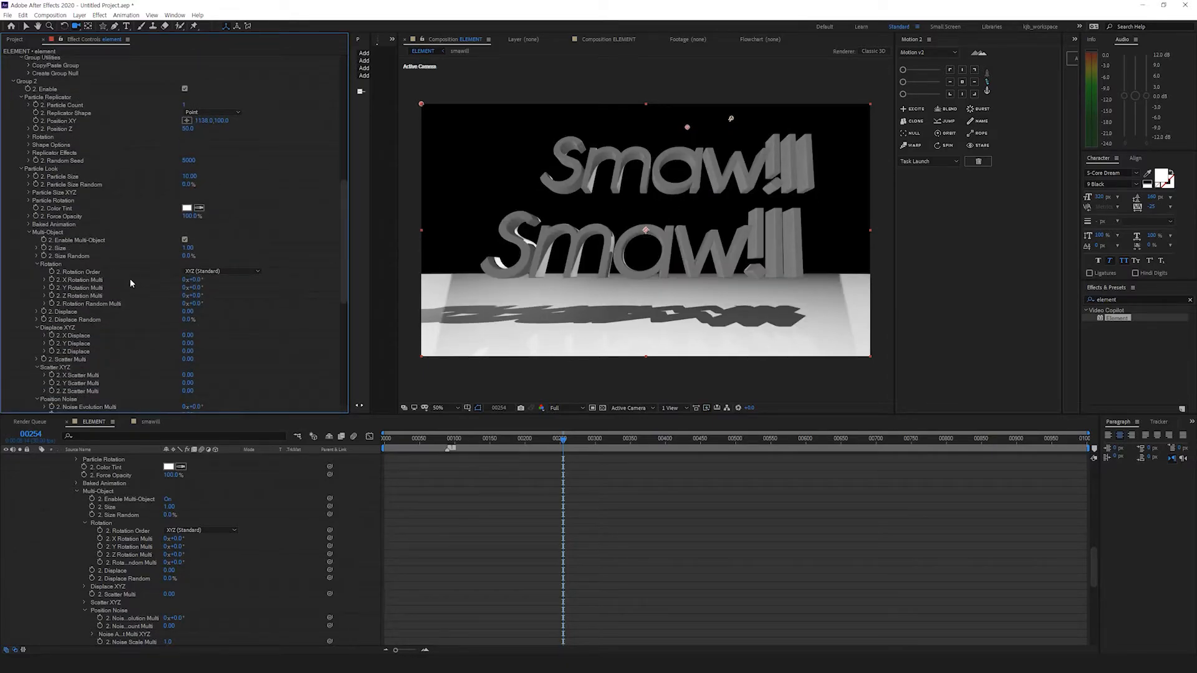
drag(196, 305, 792, 290)
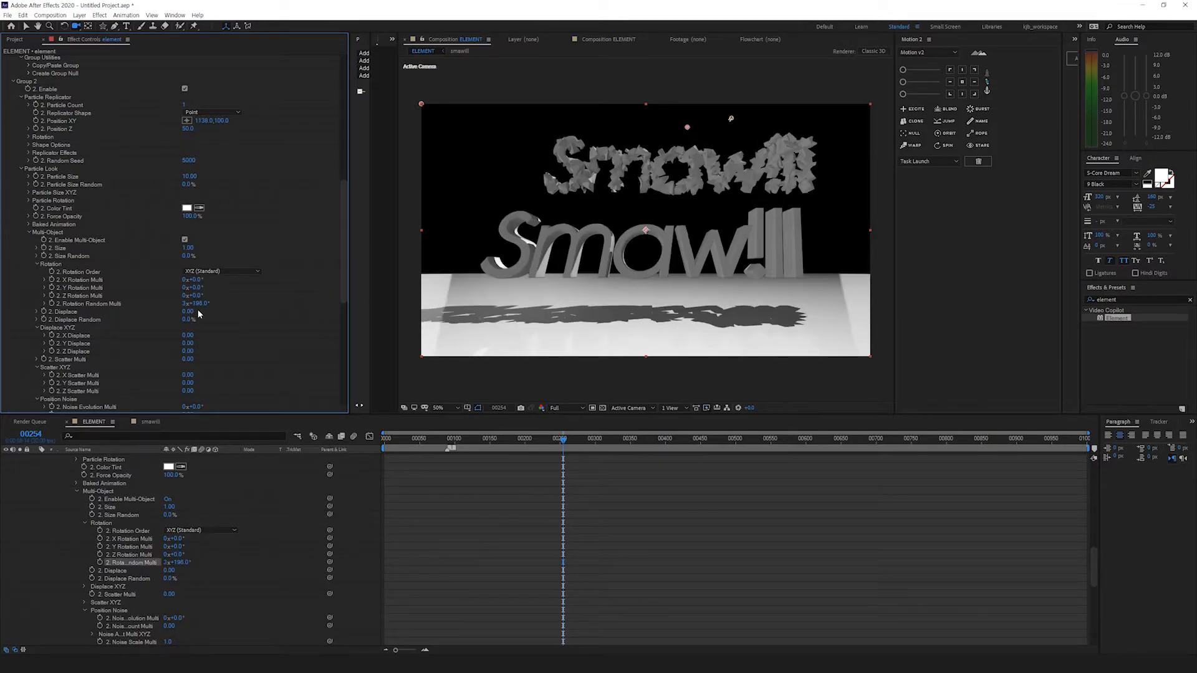
drag(197, 304, 249, 308)
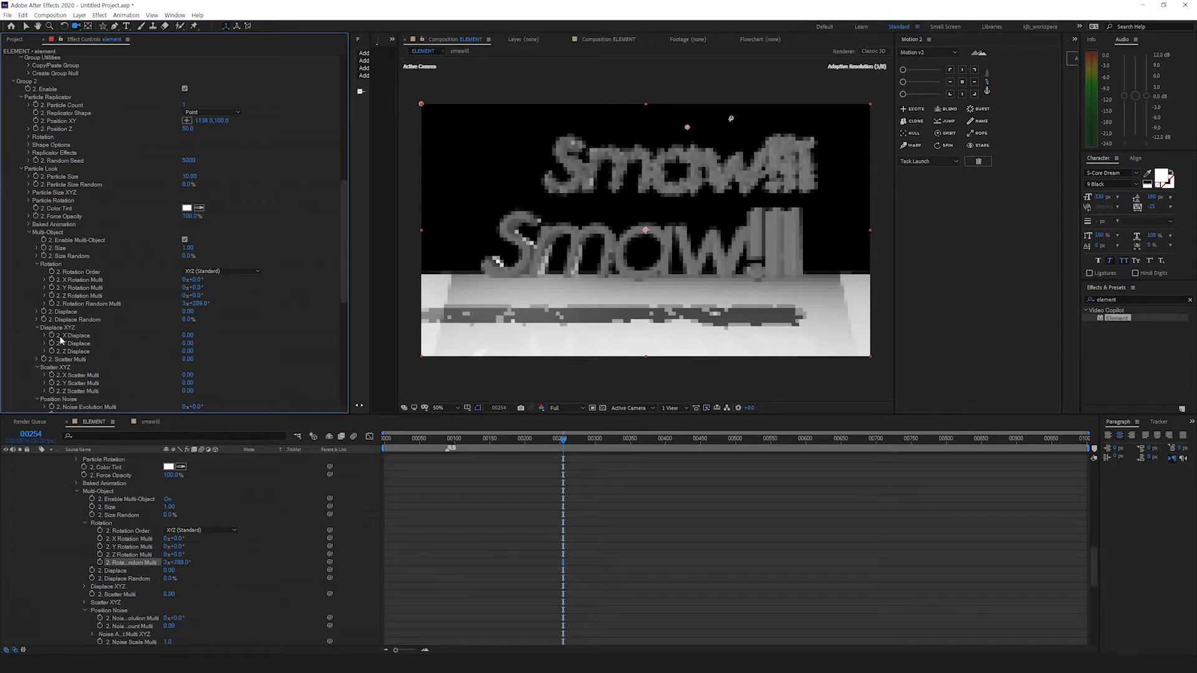
Step: Break Group 2 into scattered pieces with Scatter Multi 4.92, X Displace -0.24 and Z Displace -1.24, and adjust its Scatter XYZ values
scroll(61, 340, down, 2)
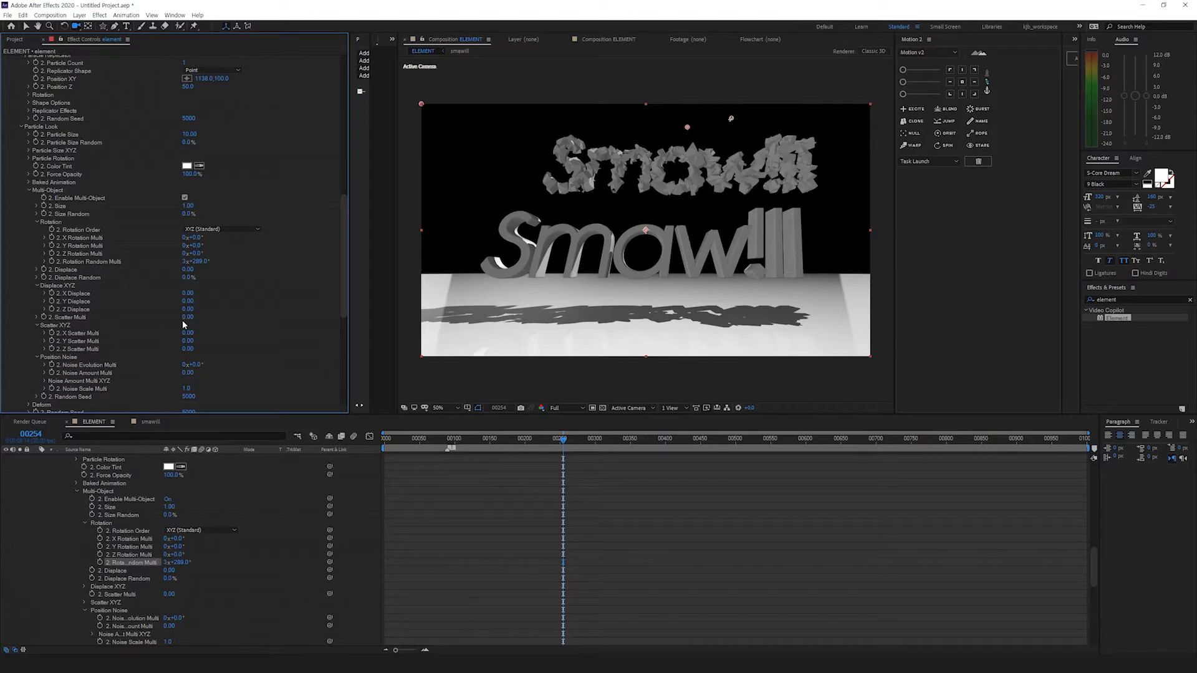
drag(188, 316, 414, 315)
drag(187, 302, 137, 304)
drag(190, 333, 234, 348)
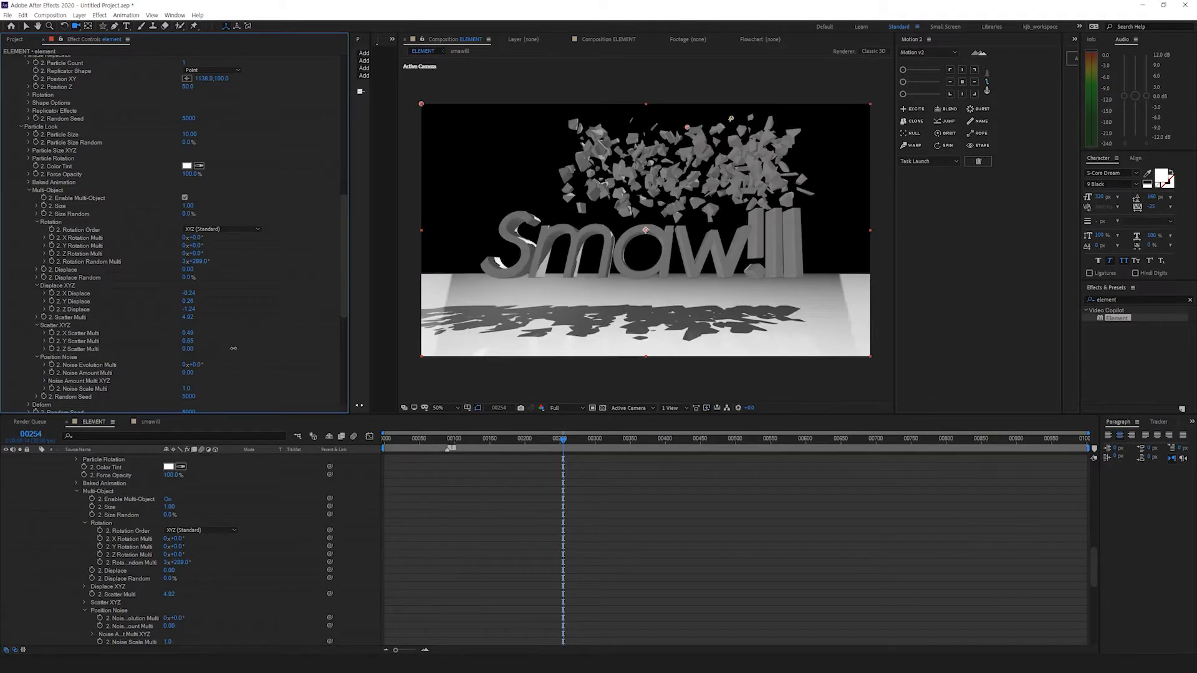
Step: Enable the Animation Engine with Group 1 as the start group and Group 2 as the finish group
scroll(181, 279, up, 5)
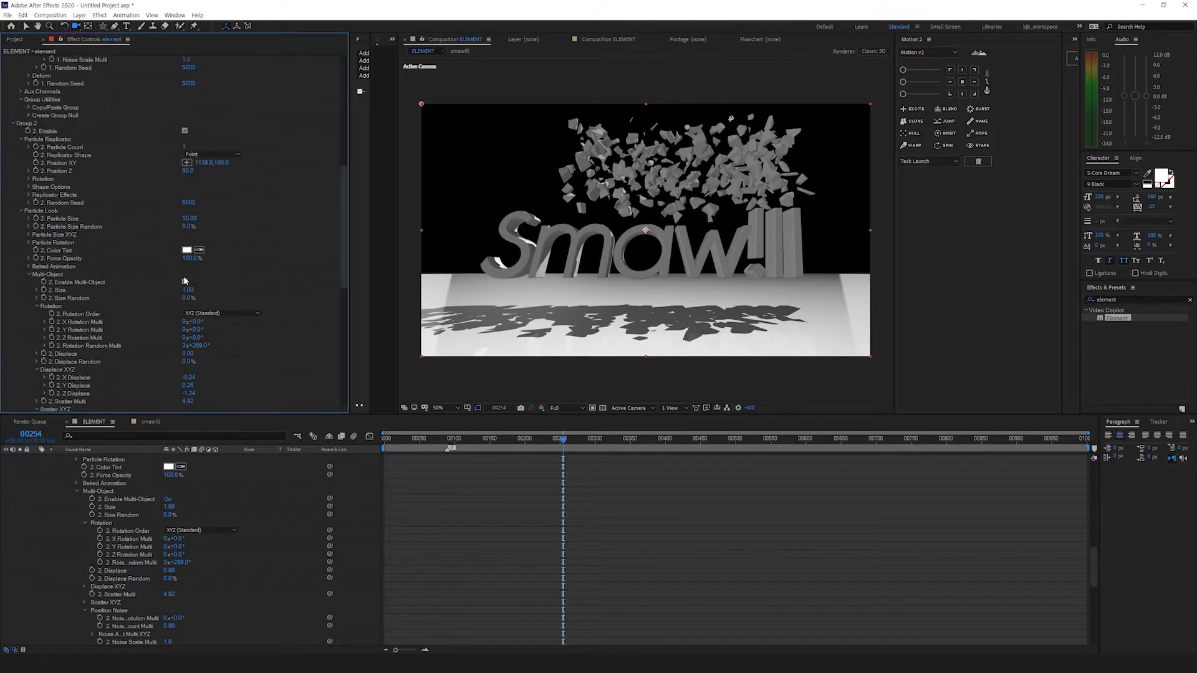
scroll(223, 261, down, 7)
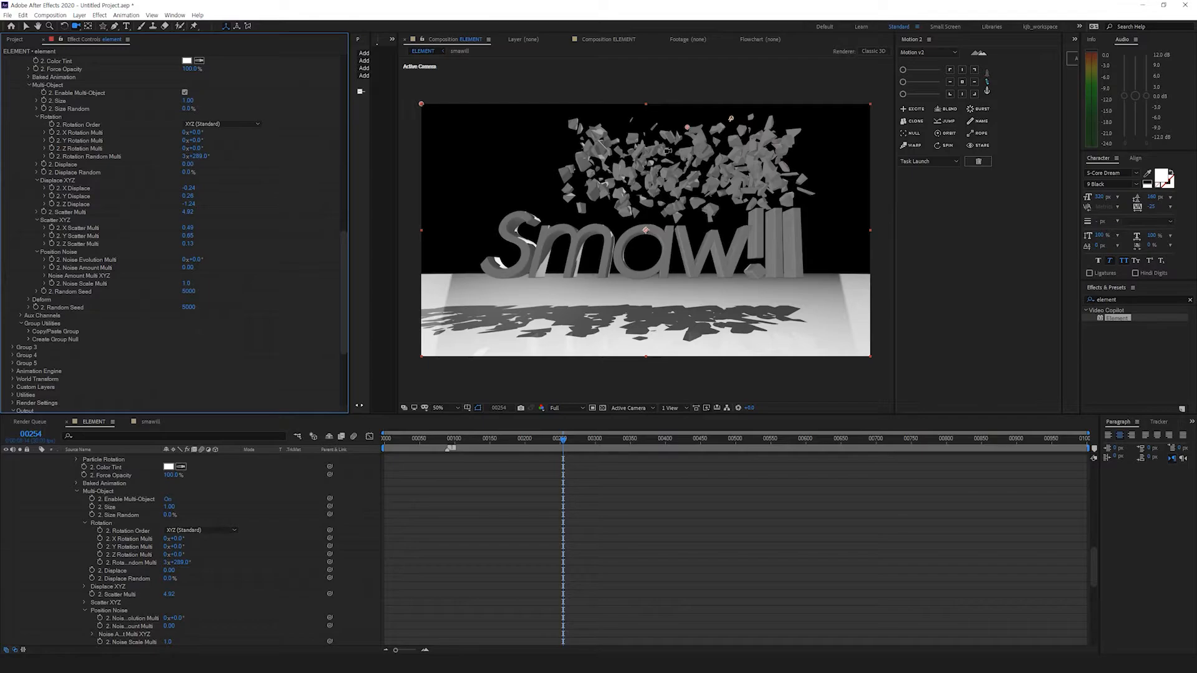
click(13, 372)
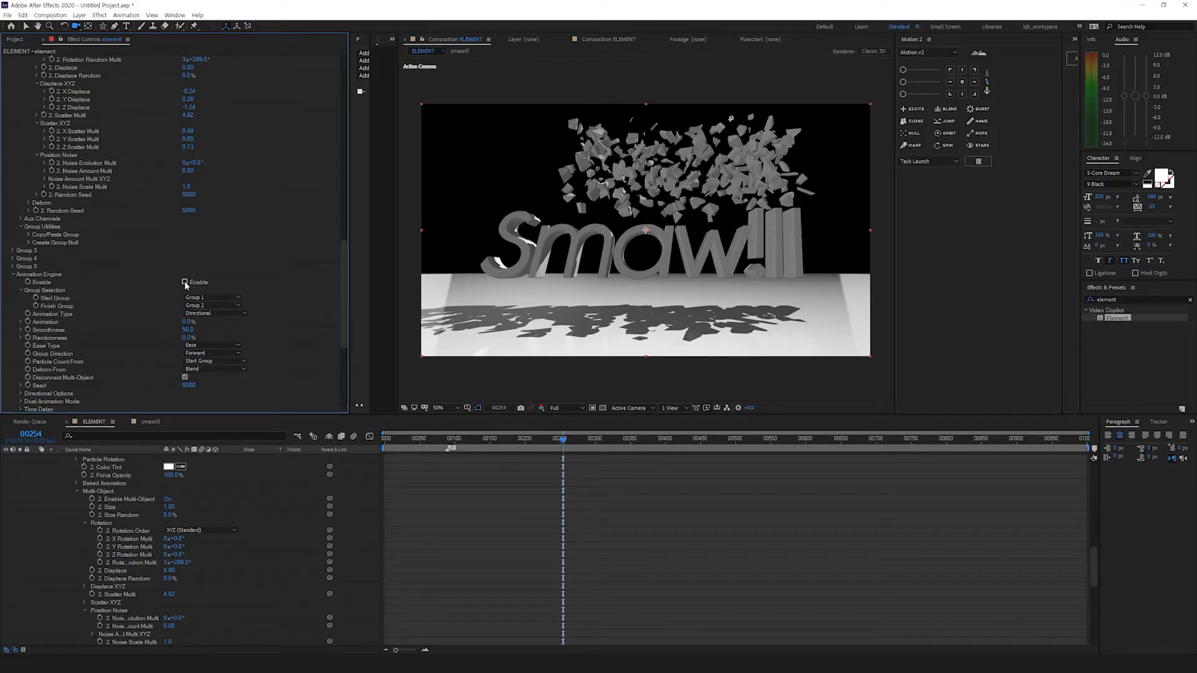
Step: Keyframe the engine's Animation at 0% on frame 0, add a second keyframe at frame 100, and preview the animation
click(384, 441)
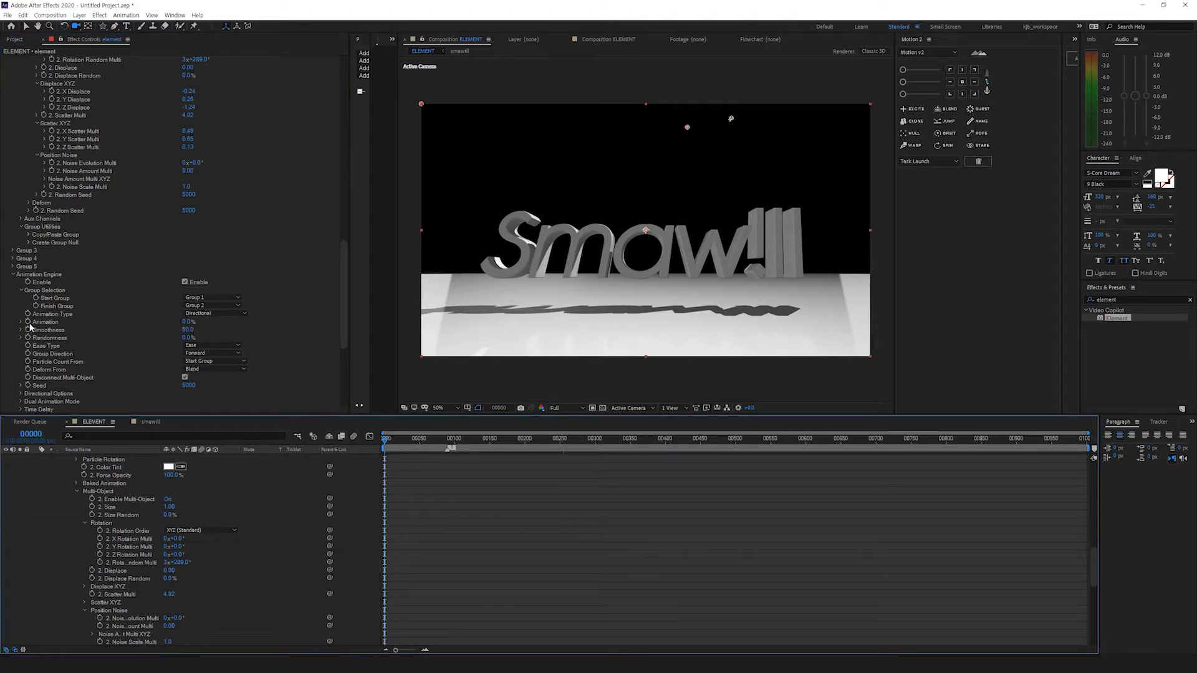
click(133, 385)
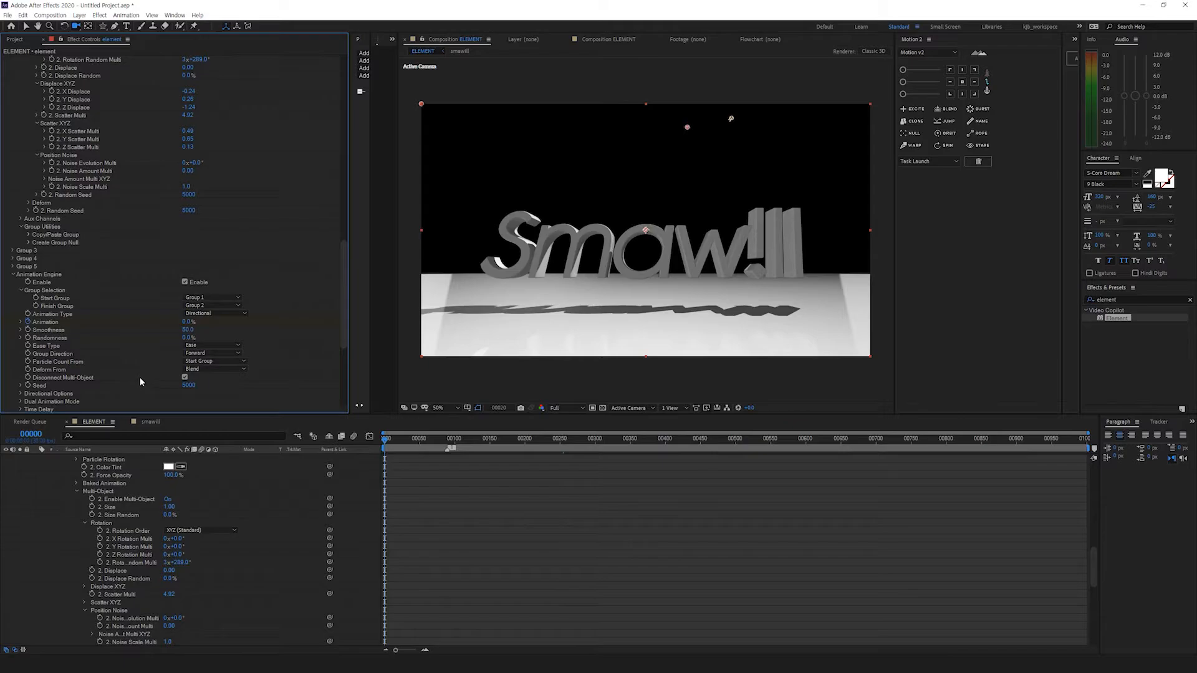
key(k)
key(u)
drag(427, 441, 301, 451)
key(space)
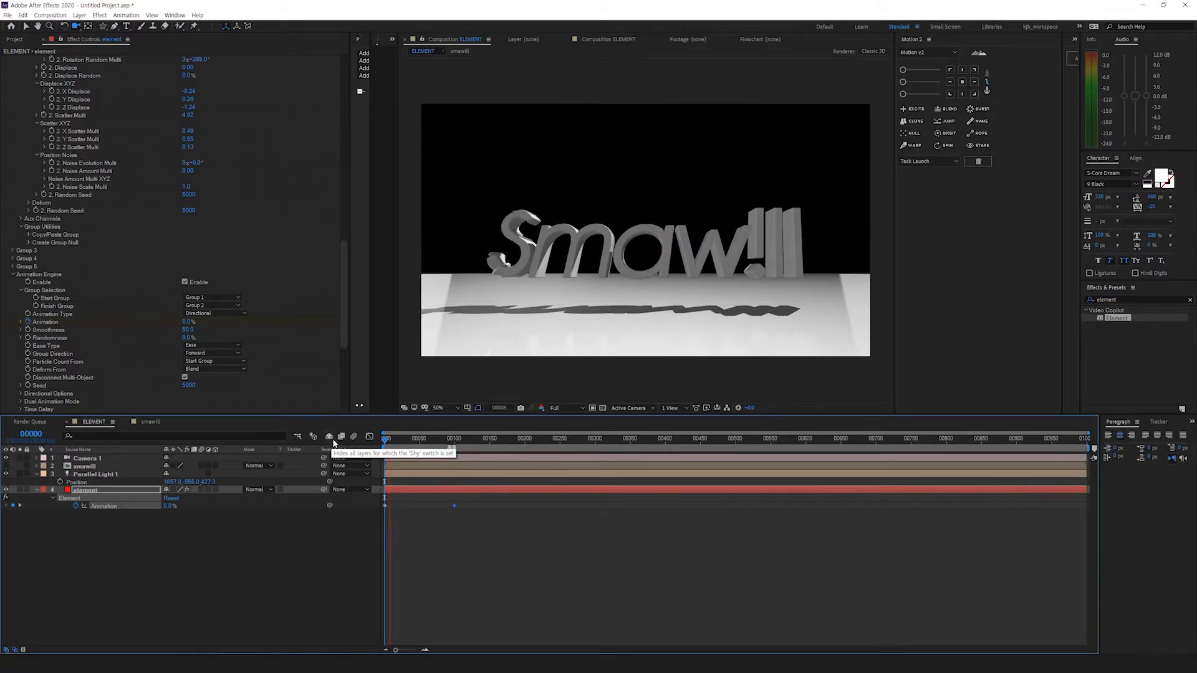
Step: Set the engine's Directional Options to Yaw 147° and Pitch about 2°, and preview the animation from the start
key(space)
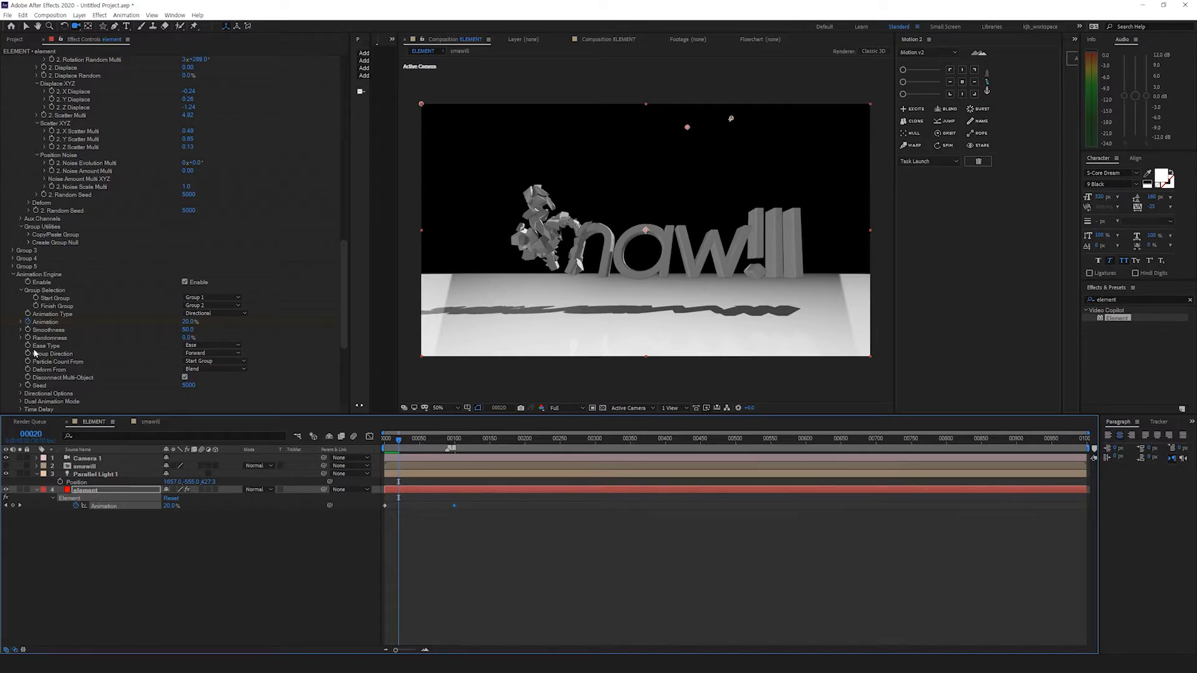
click(20, 394)
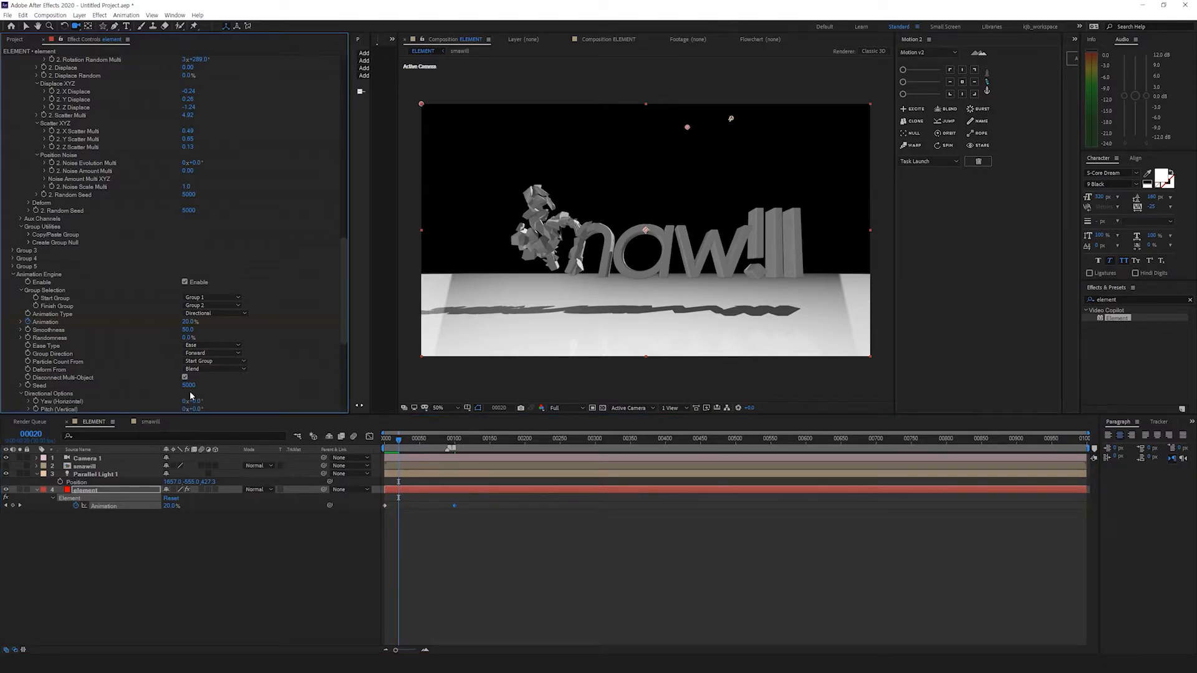
scroll(215, 393, down, 2)
drag(195, 360, 283, 374)
drag(202, 368, 233, 386)
click(516, 539)
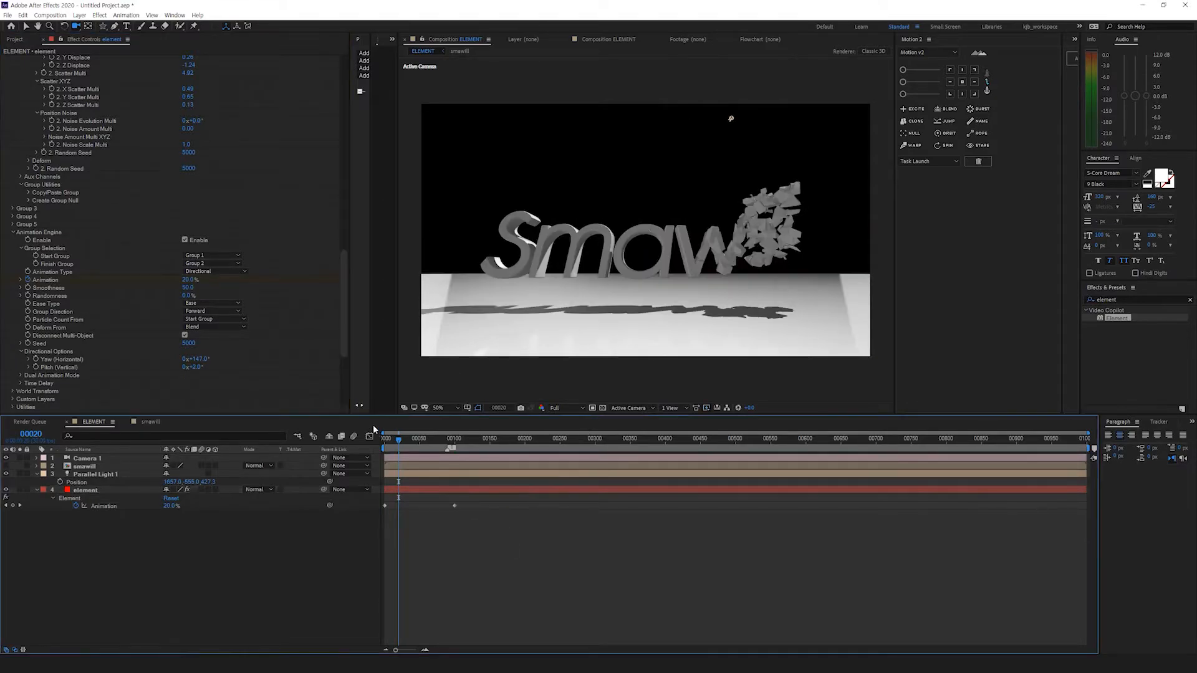
key(Home)
key(space)
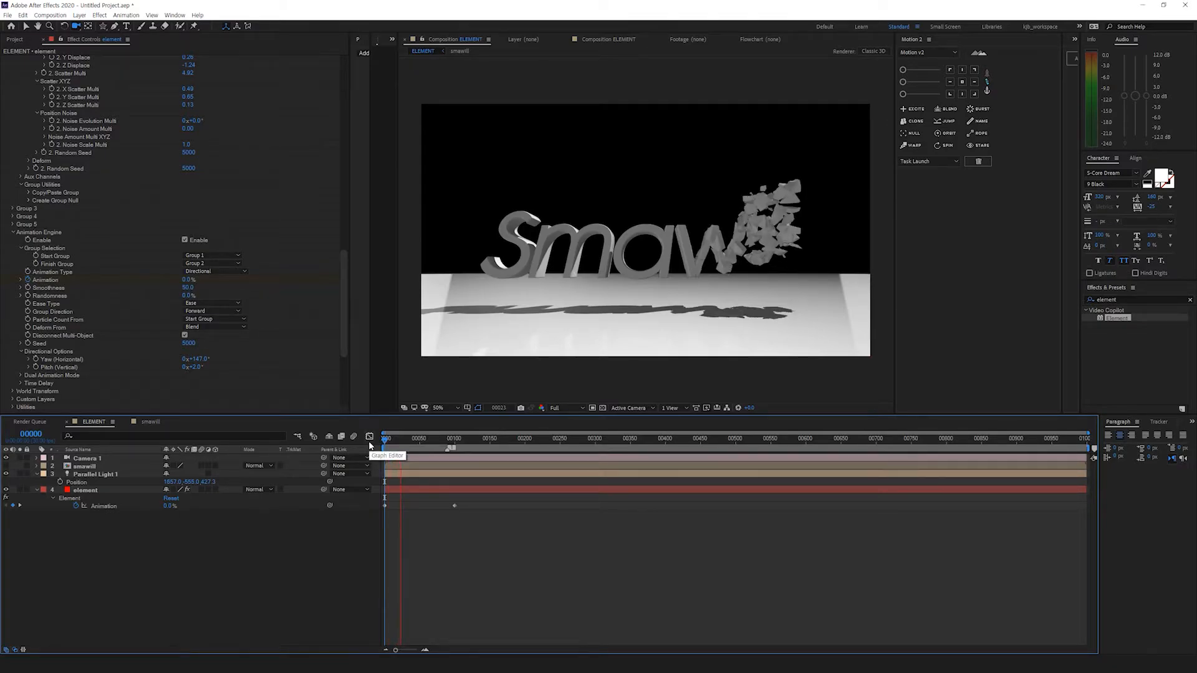
key(space)
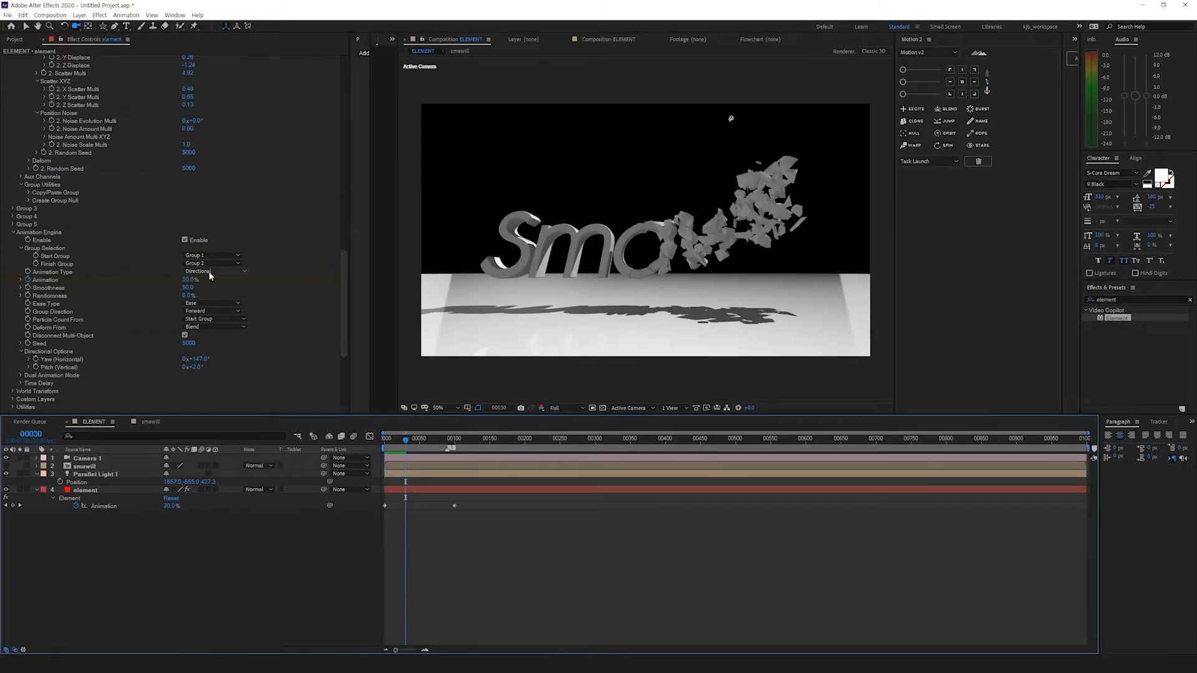
Step: Change the Animation Type to Radial and preview the shatter
click(208, 271)
click(215, 305)
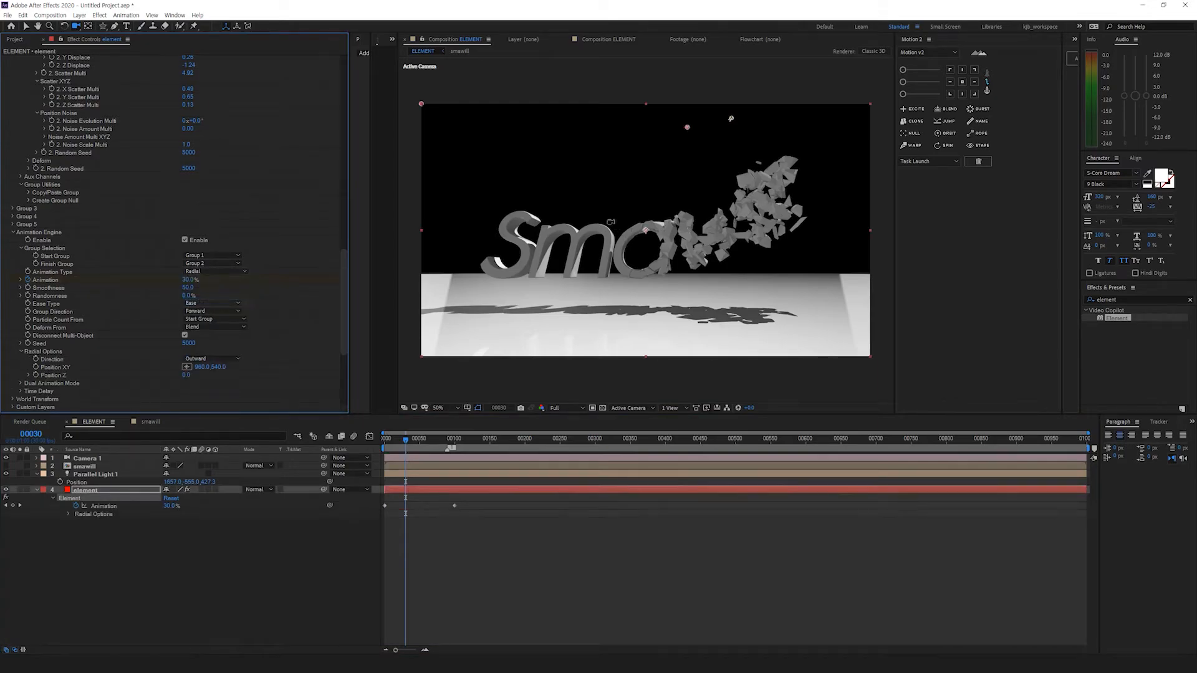
click(427, 462)
key(space)
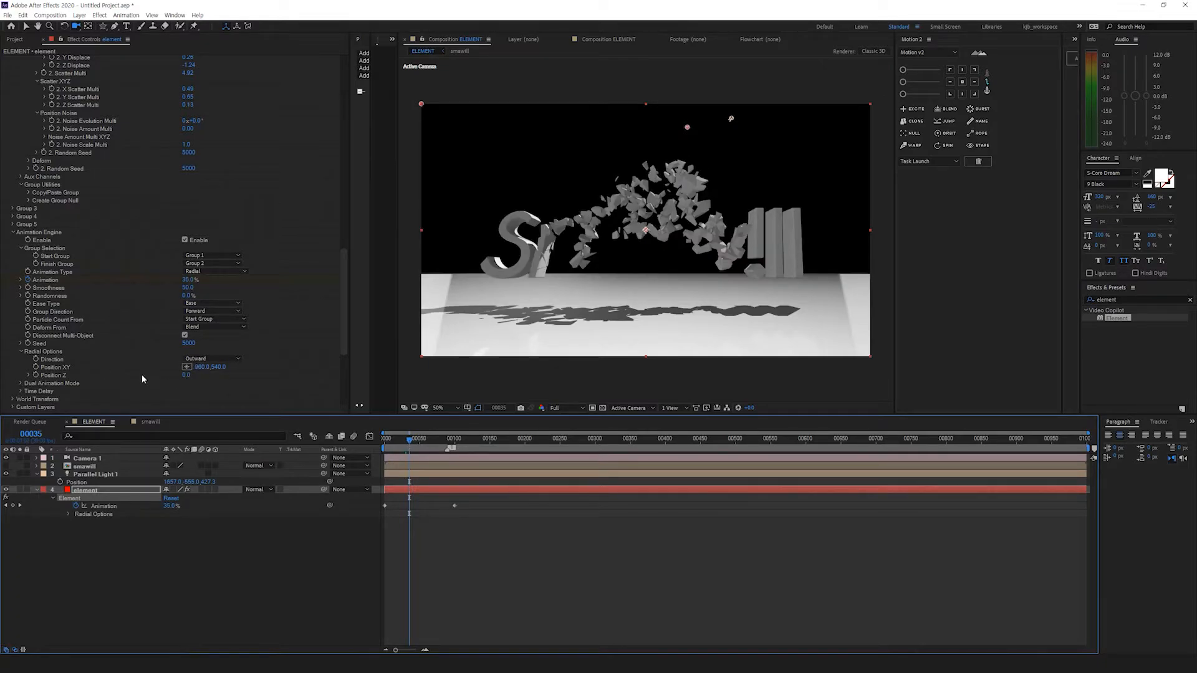
Step: Move the Radial Options Position XY up and across to about 1878, -158, and preview the animation from the start
drag(217, 367, 67, 187)
drag(418, 445, 384, 445)
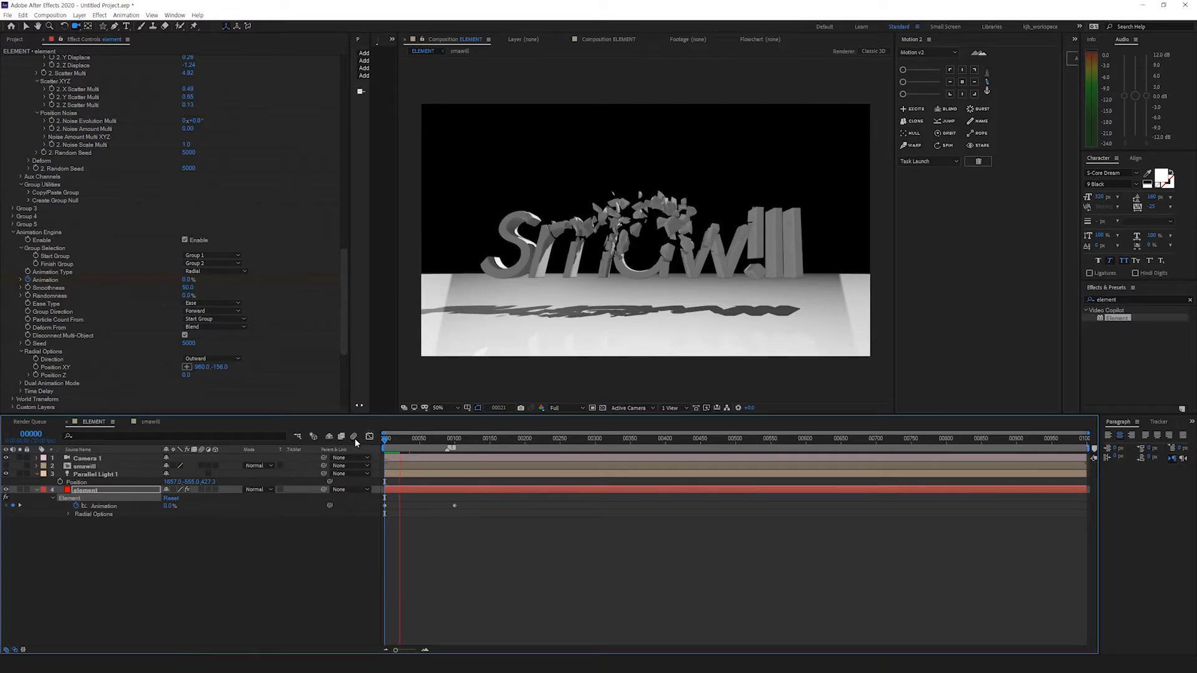
drag(198, 367, 748, 388)
drag(400, 440, 309, 458)
key(space)
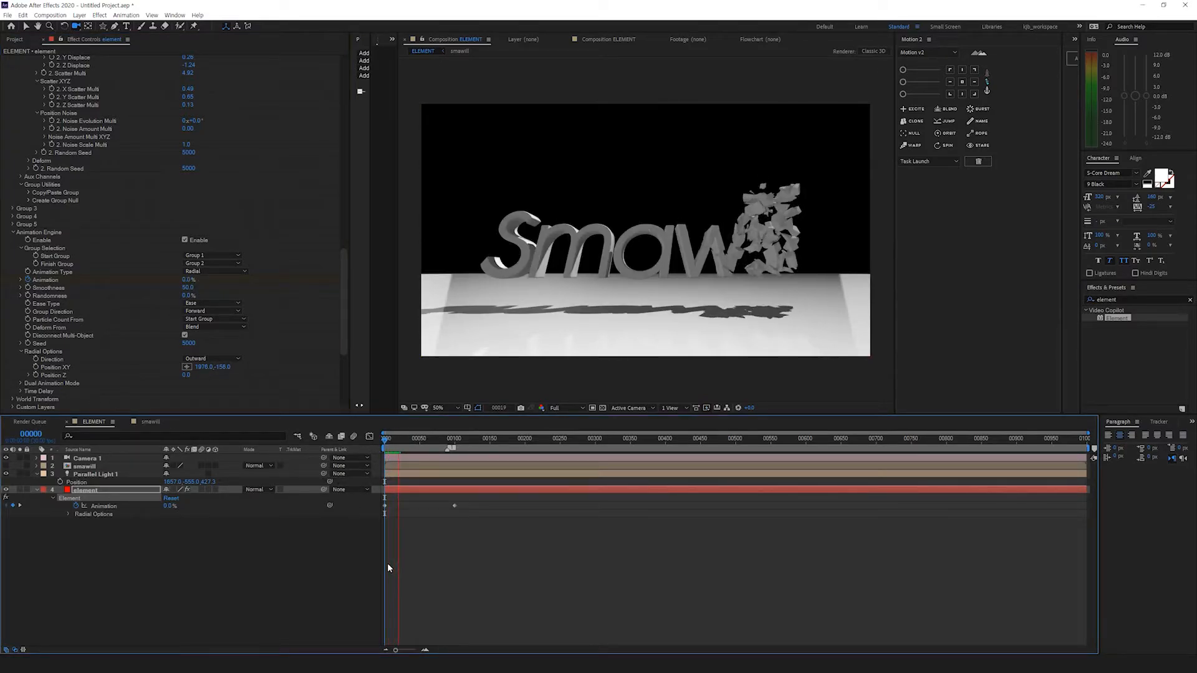
key(space)
Step: Add Animation keyframes at frames 10 and 53, and shift the last two keyframes to about frames 378 and 425
drag(391, 442, 392, 447)
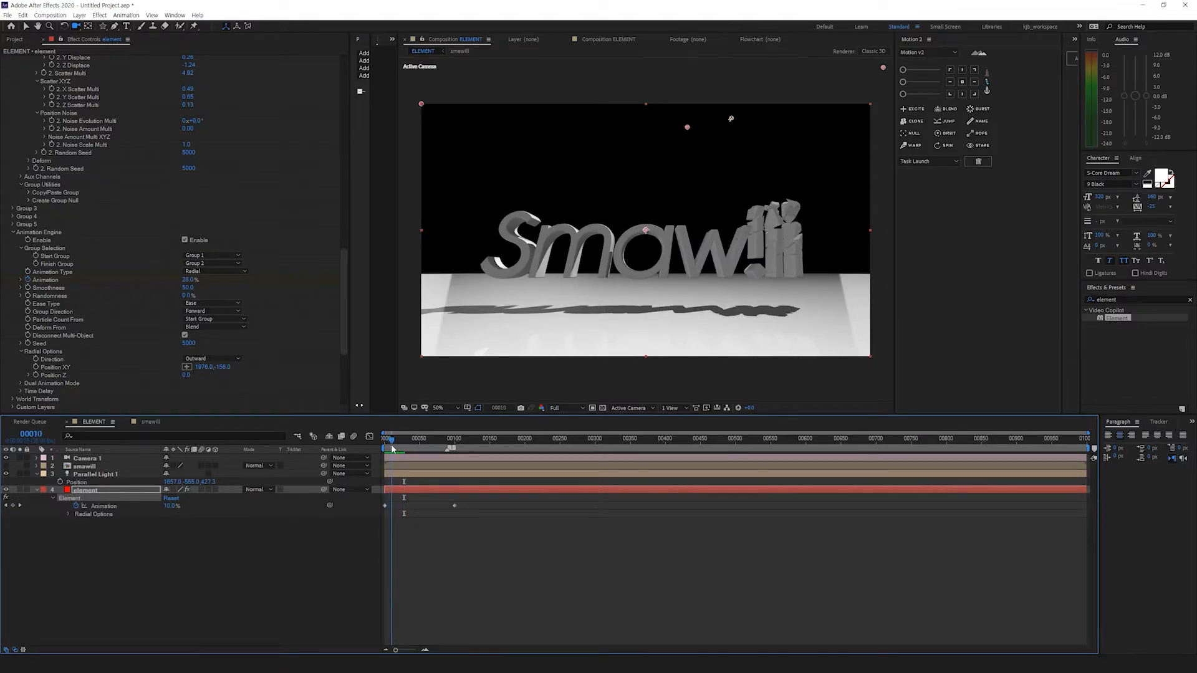
click(12, 506)
drag(407, 443, 423, 445)
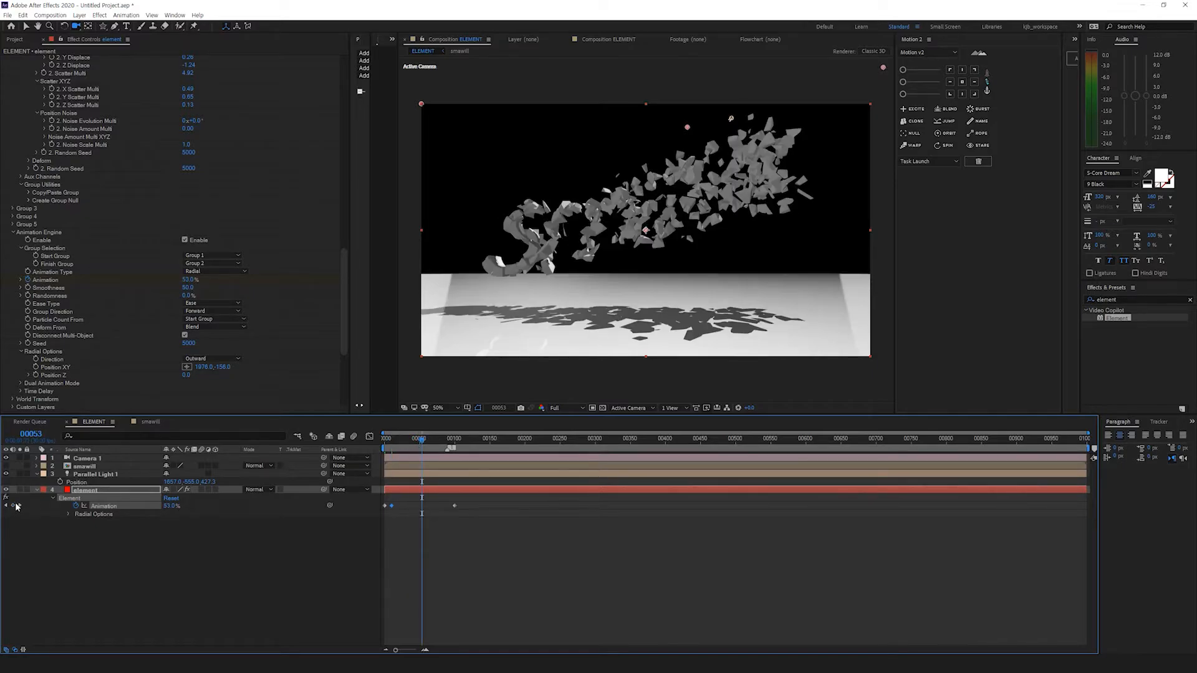
drag(471, 502, 650, 506)
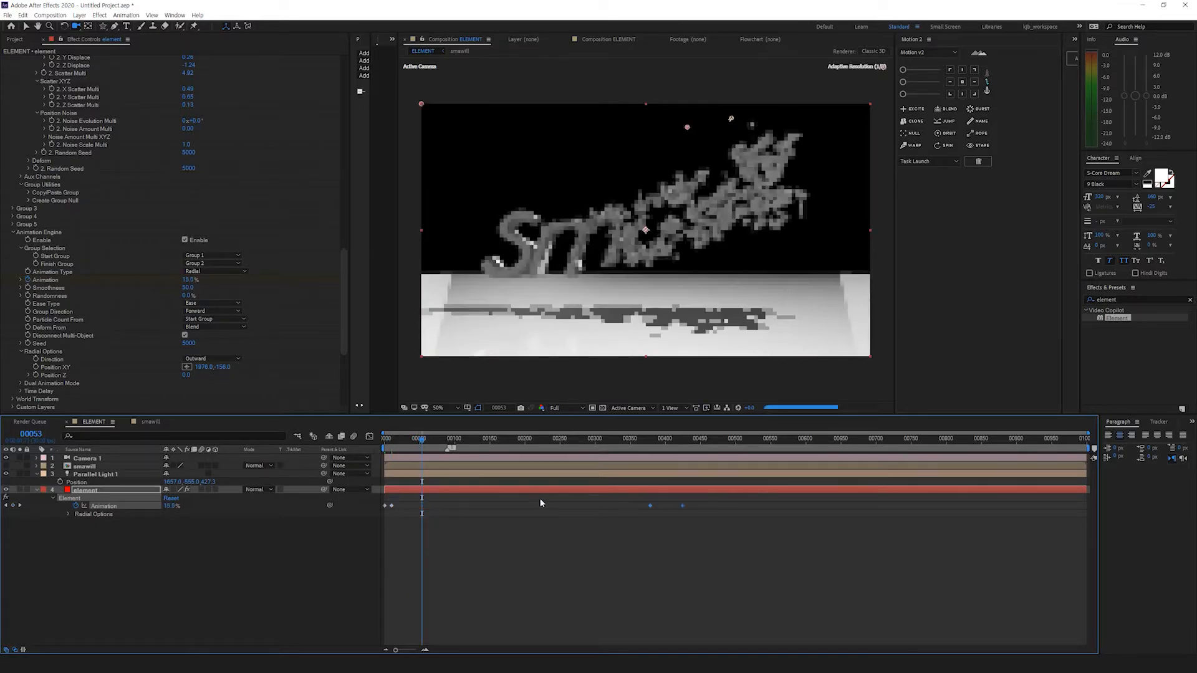
Step: Ease the opening Animation keyframe with Keyframe Assistant and preview the slow-motion shatter from frame 0
right_click(391, 506)
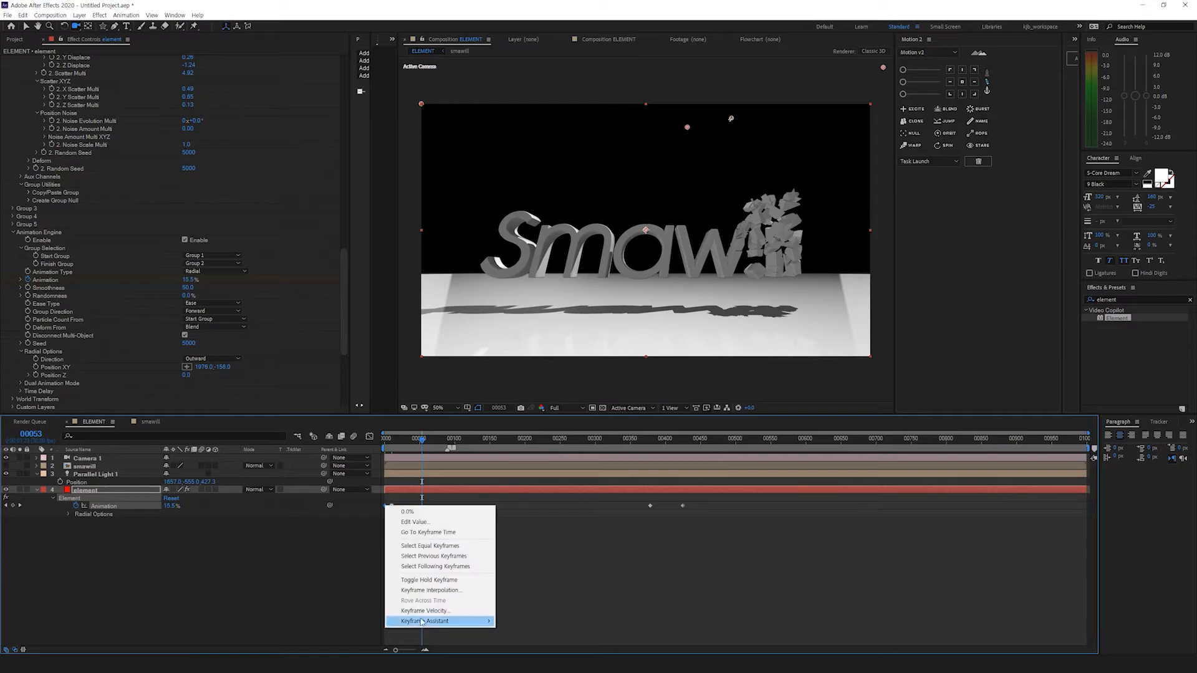
mouse_move(436, 621)
click(520, 559)
drag(422, 438, 374, 434)
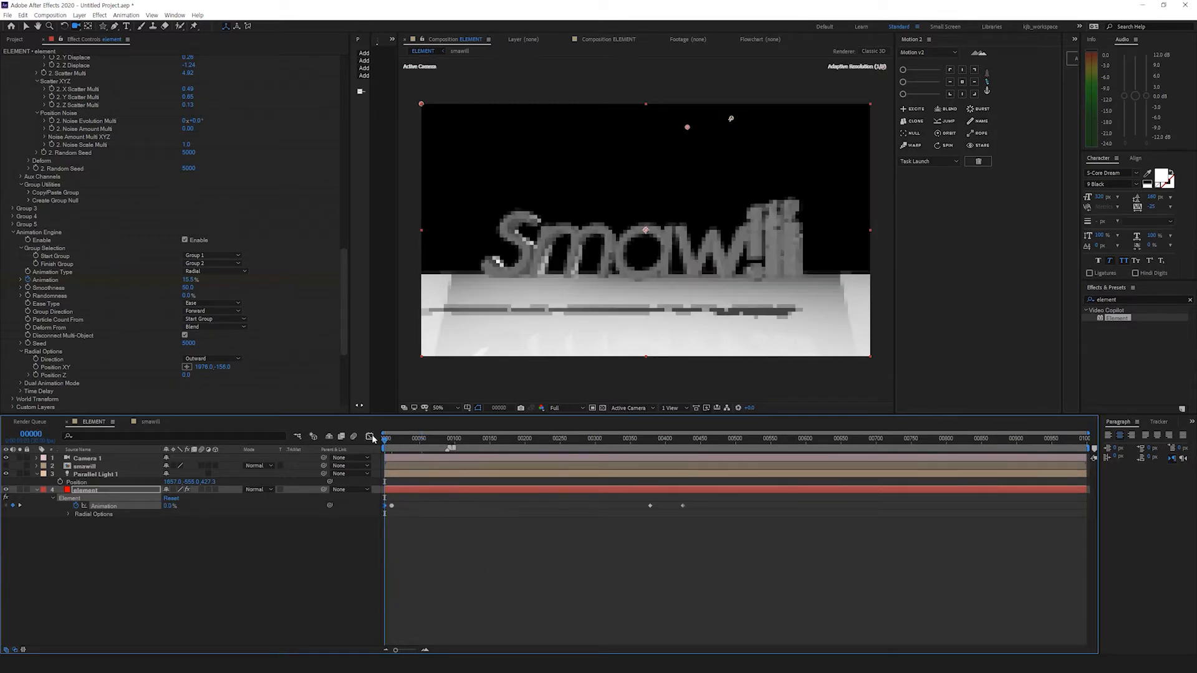
key(space)
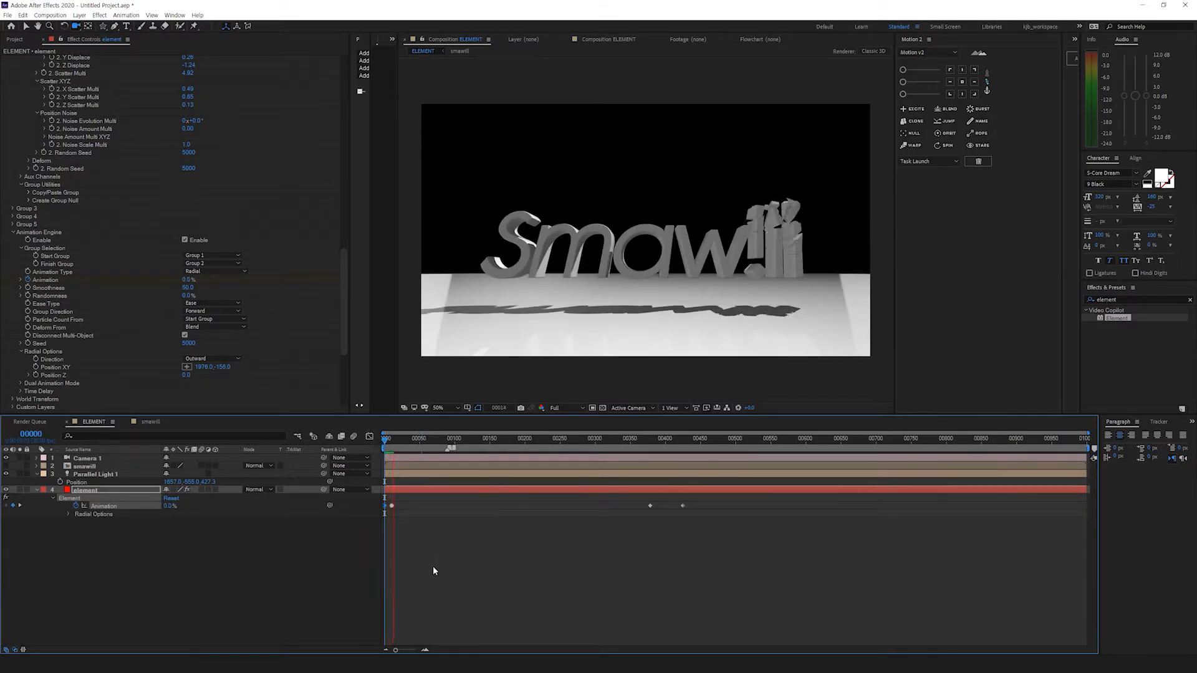
key(space)
Step: Change the easing of the Animation keyframe at frame 0 with Keyframe Assistant and replay from the start
right_click(385, 507)
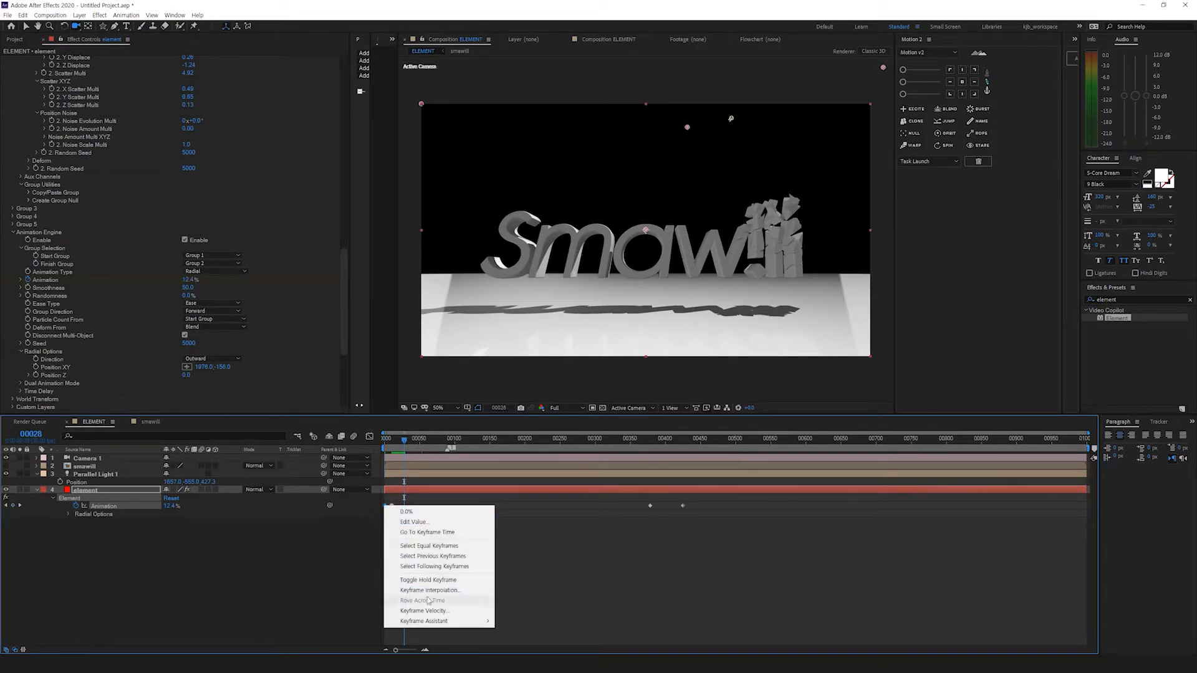
mouse_move(421, 621)
click(546, 582)
click(499, 552)
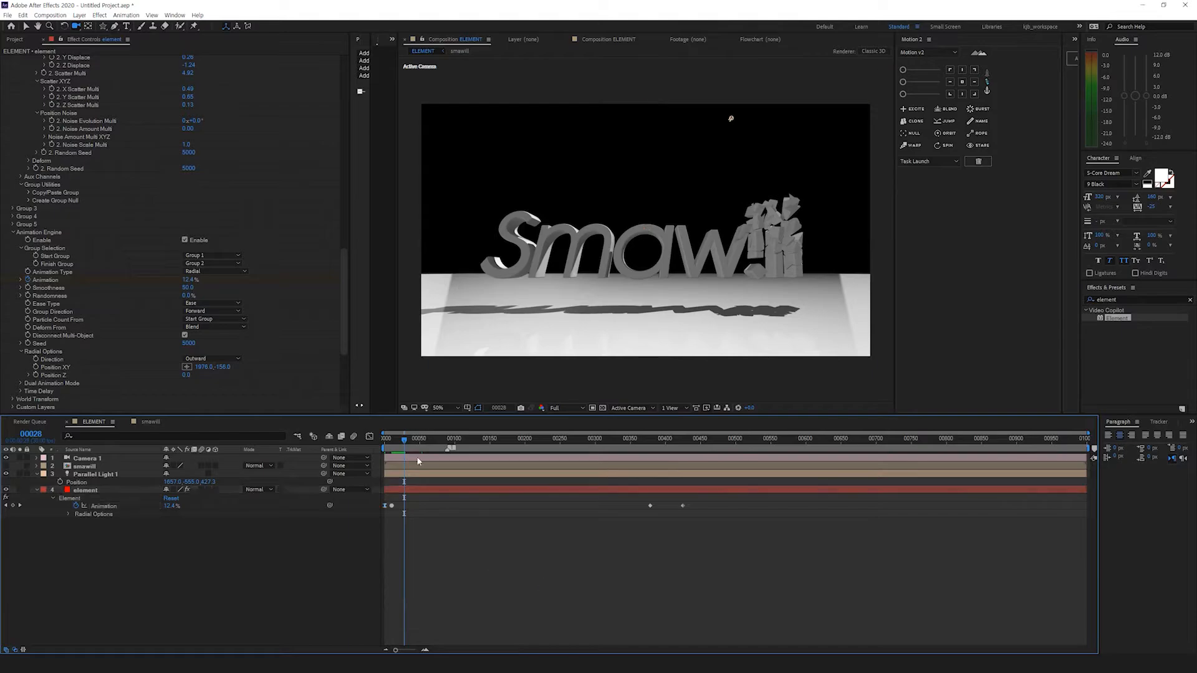
drag(391, 443, 317, 442)
key(space)
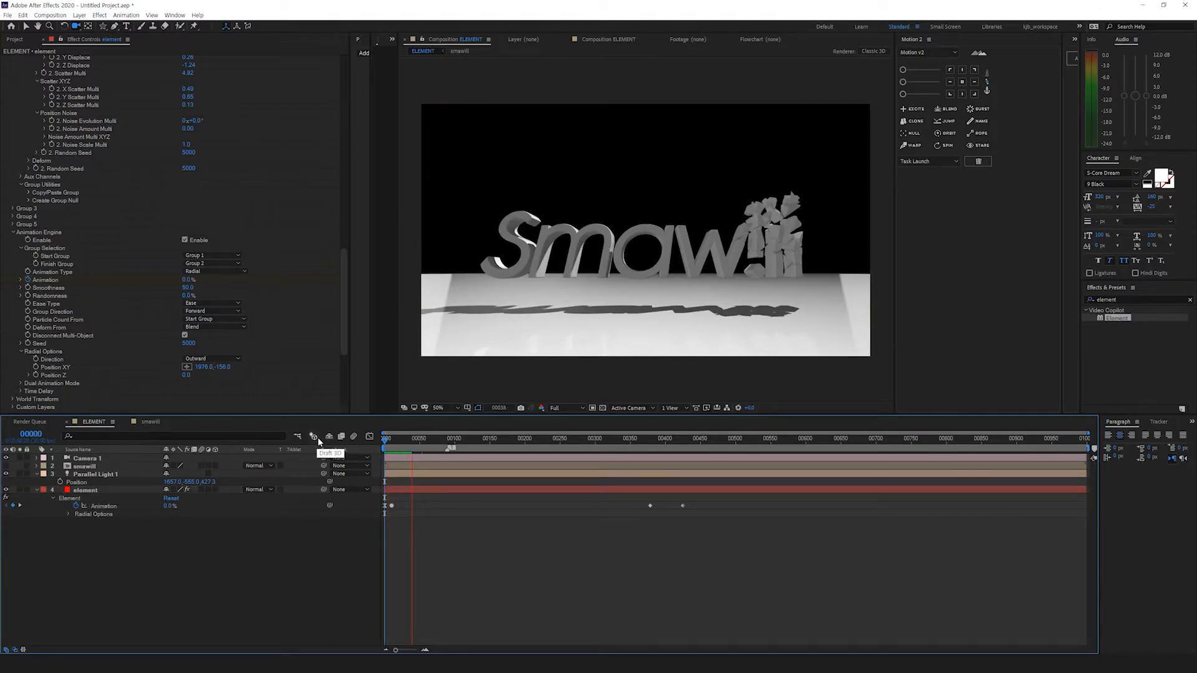
key(space)
Step: Orbit Camera 1 to a higher, angled view of the logo and floor, and preview from the first frame
click(648, 292)
drag(647, 292, 579, 320)
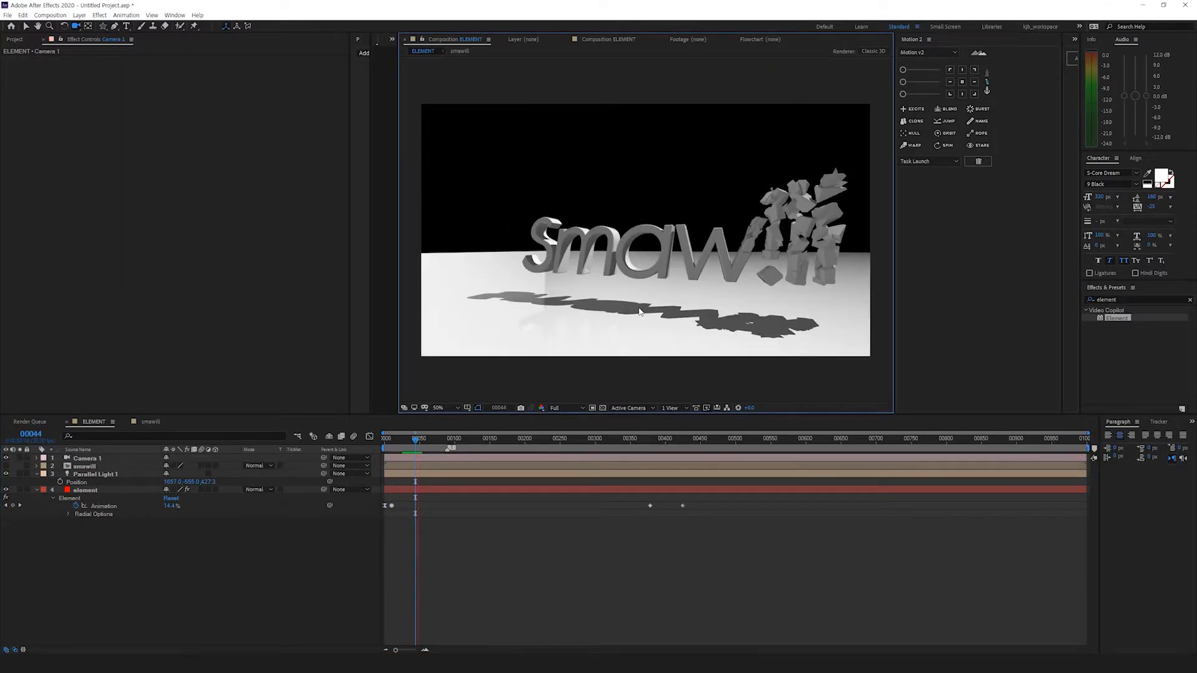
click(459, 428)
key(Home)
key(space)
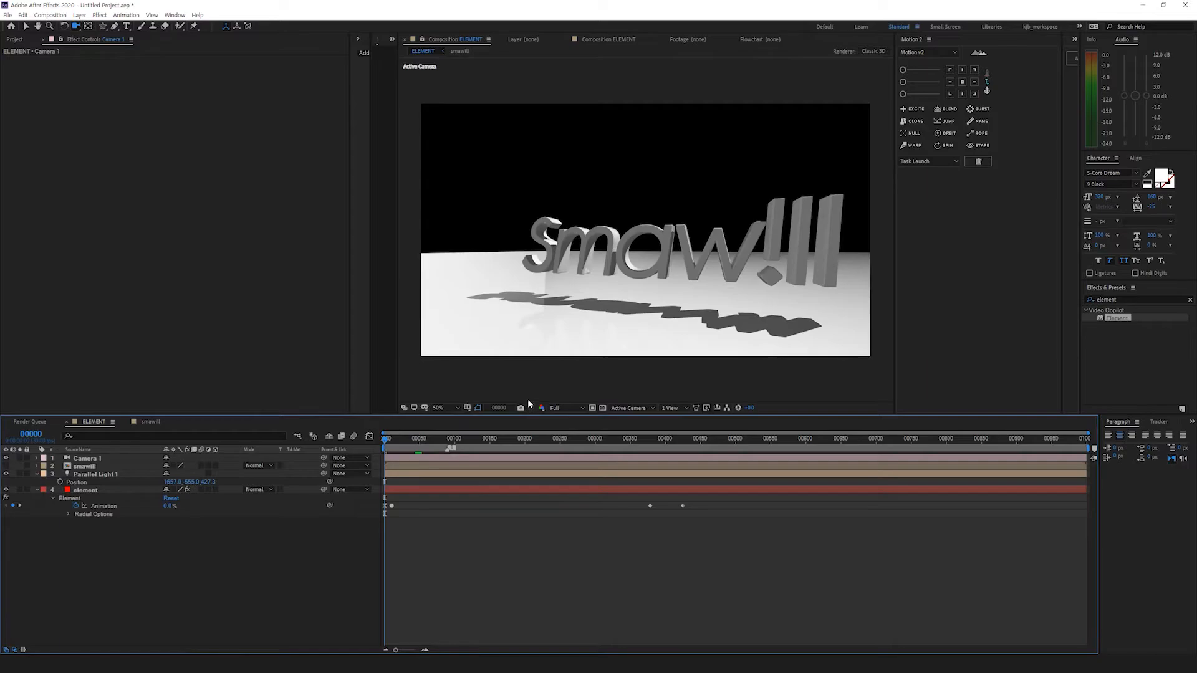
Step: Select the element layer, go to frame 45, open its Scene Setup and browse the material presets
click(86, 490)
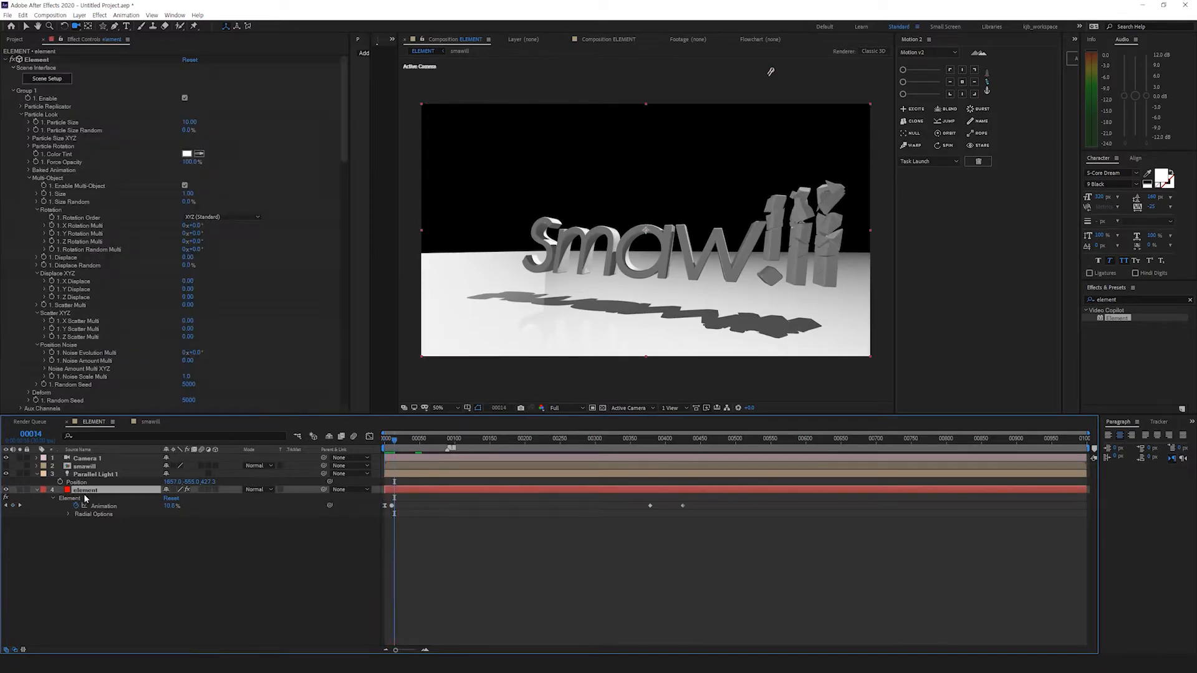
click(417, 440)
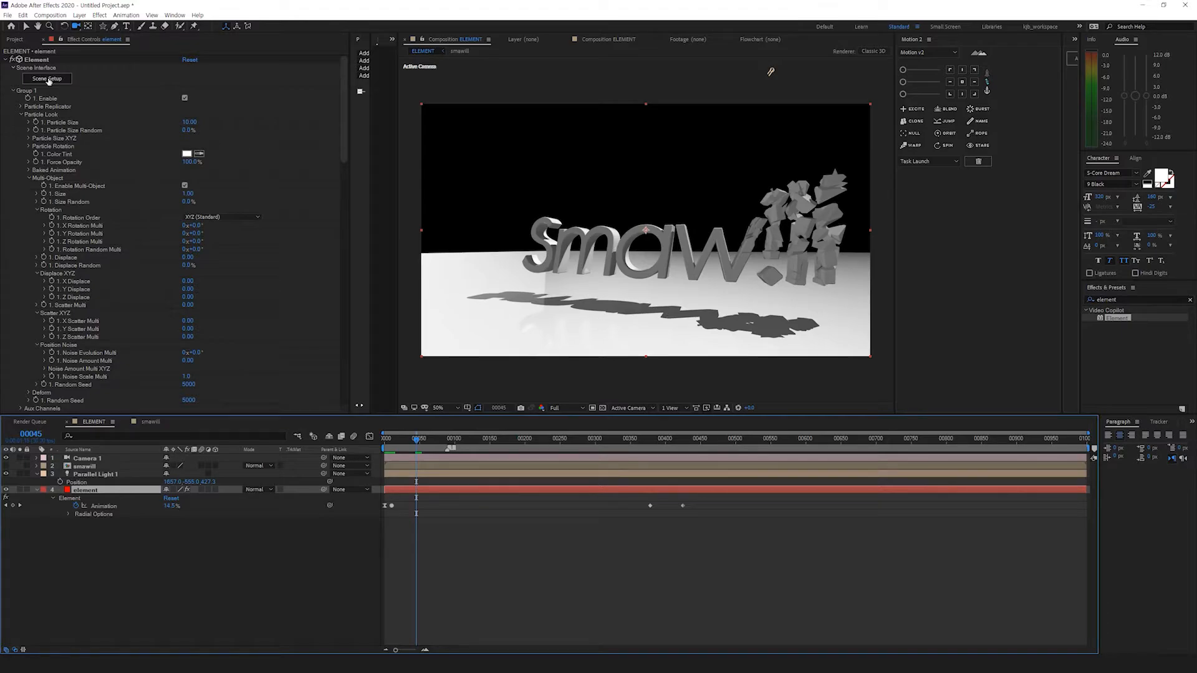
click(49, 79)
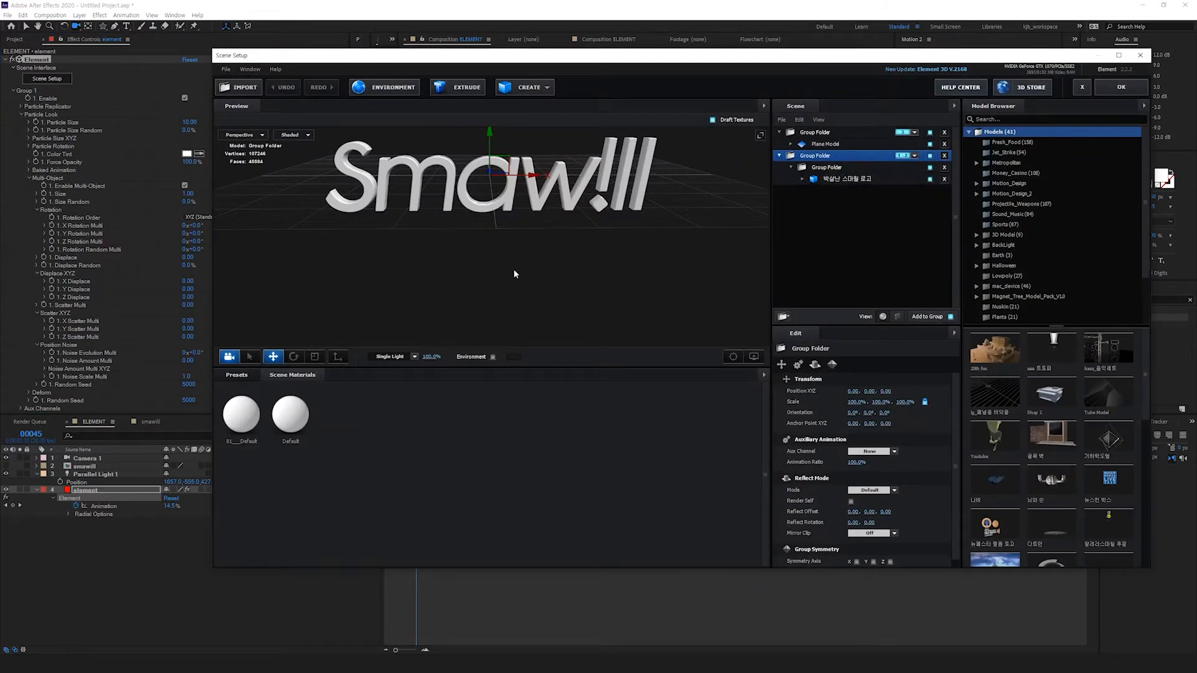
click(236, 375)
scroll(542, 474, down, 2)
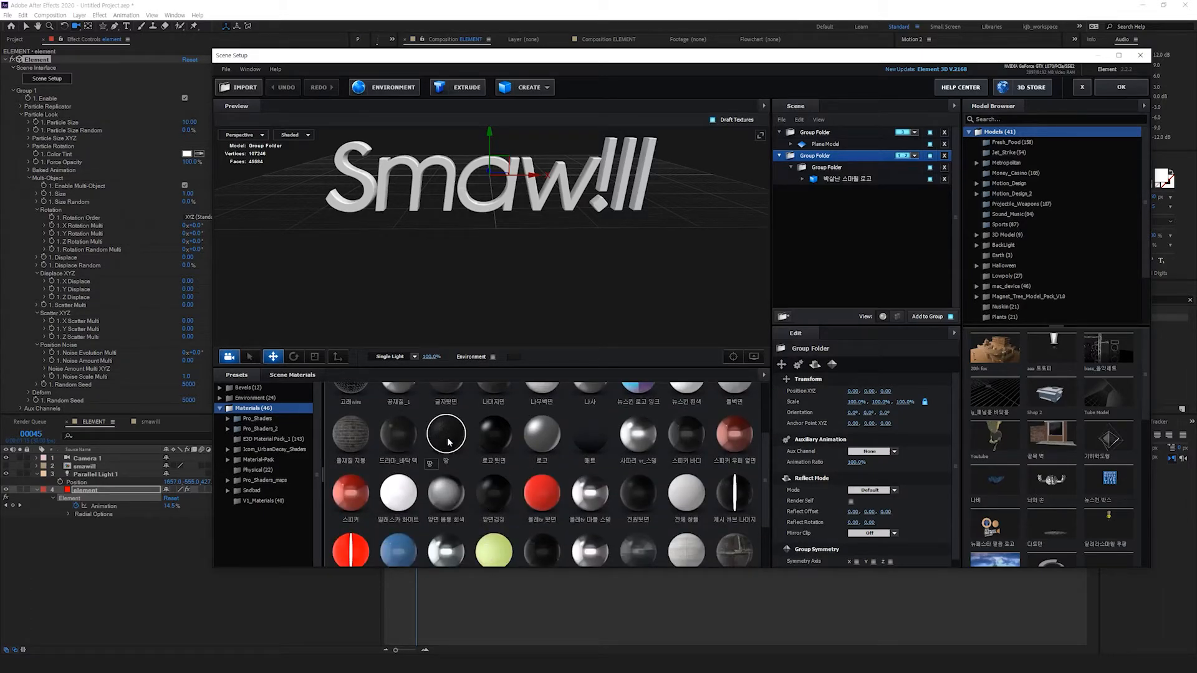
Step: Set the Diffuse texture of the Plane Model's Default material to Custom Layer 1 and accept the scene changes
click(835, 144)
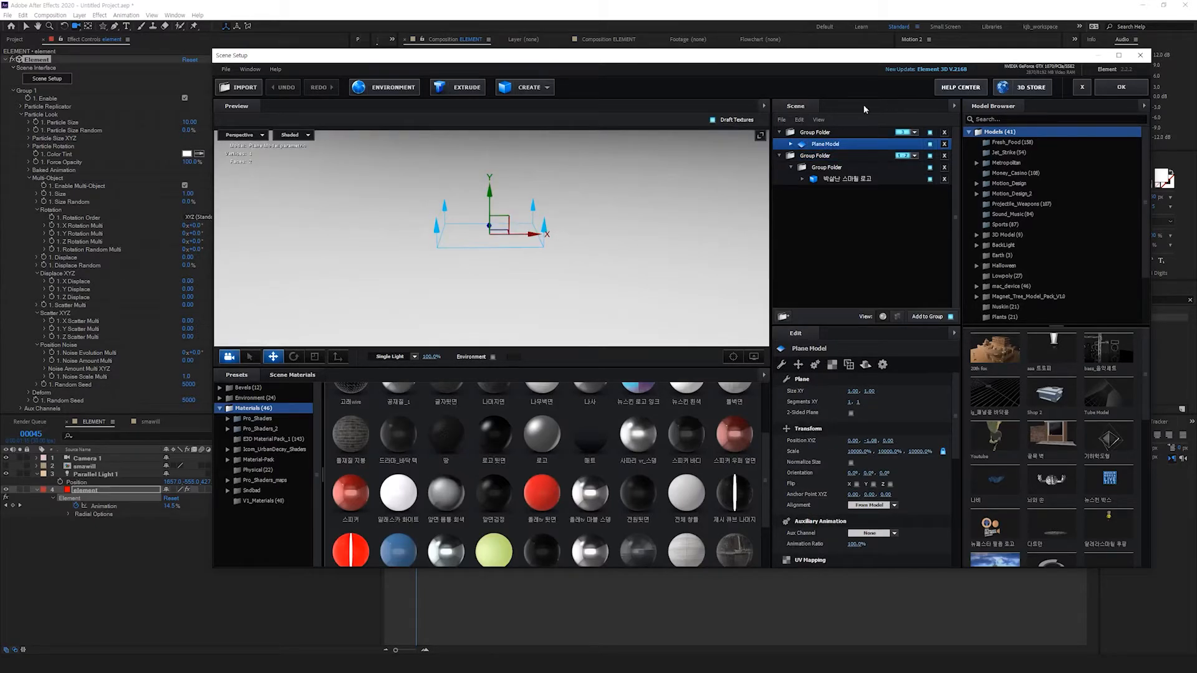
click(791, 144)
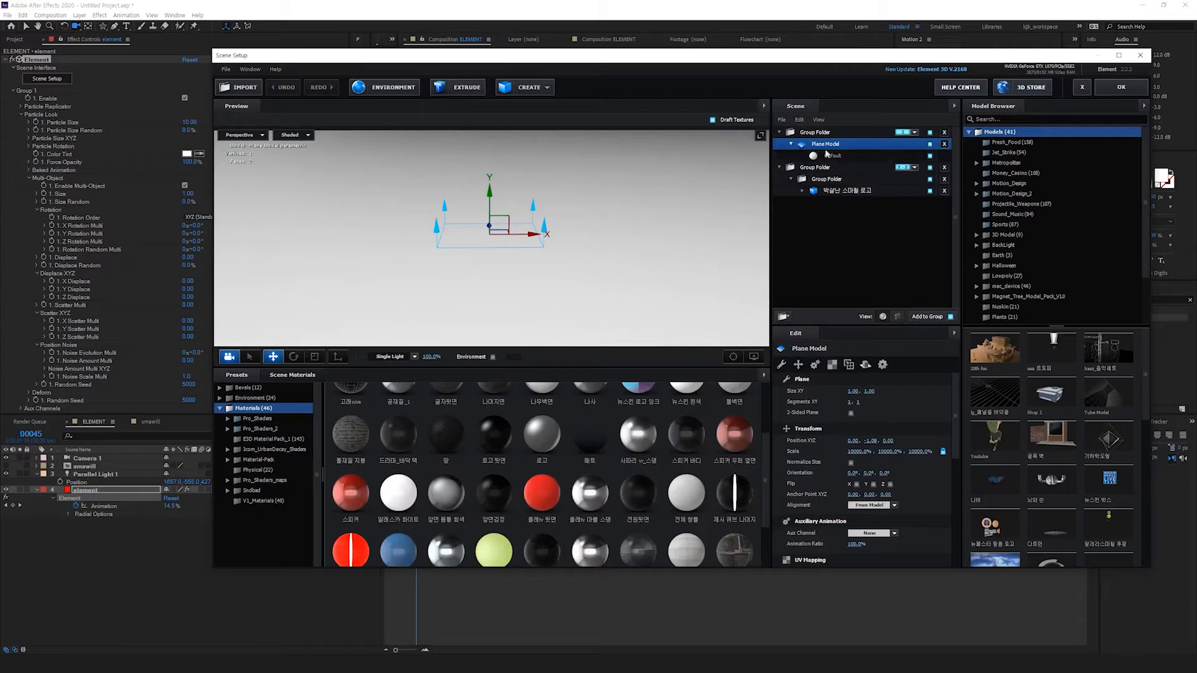
click(848, 157)
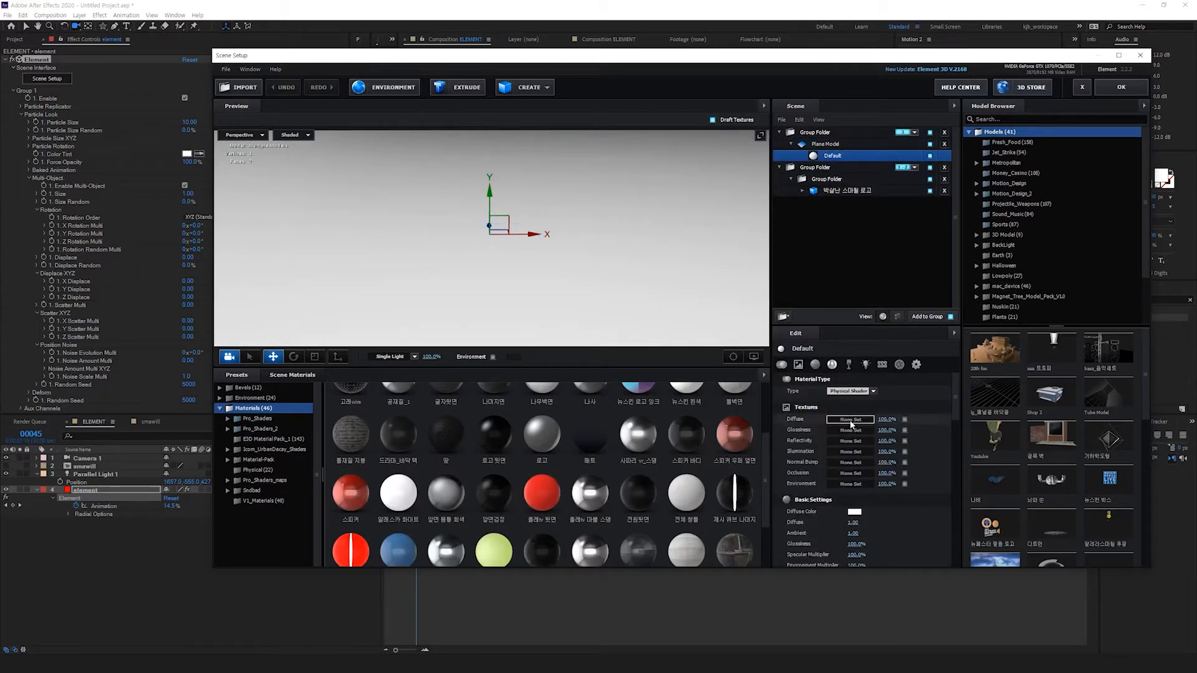
click(853, 425)
click(847, 364)
click(876, 367)
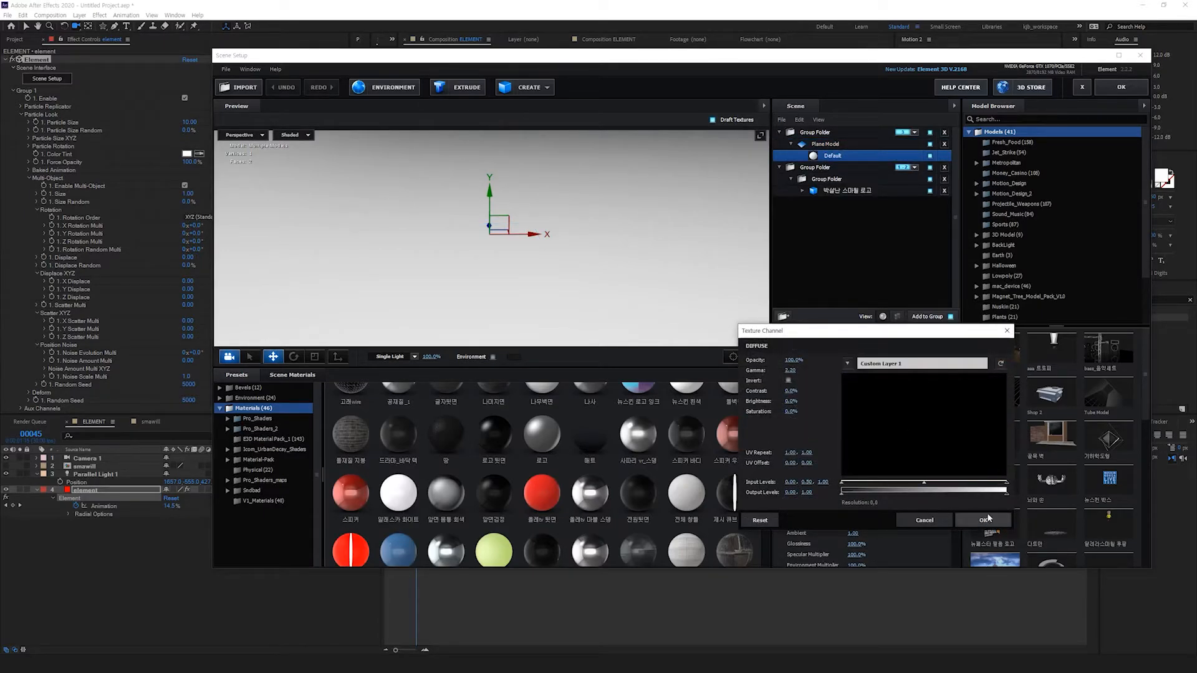
click(984, 520)
click(1124, 87)
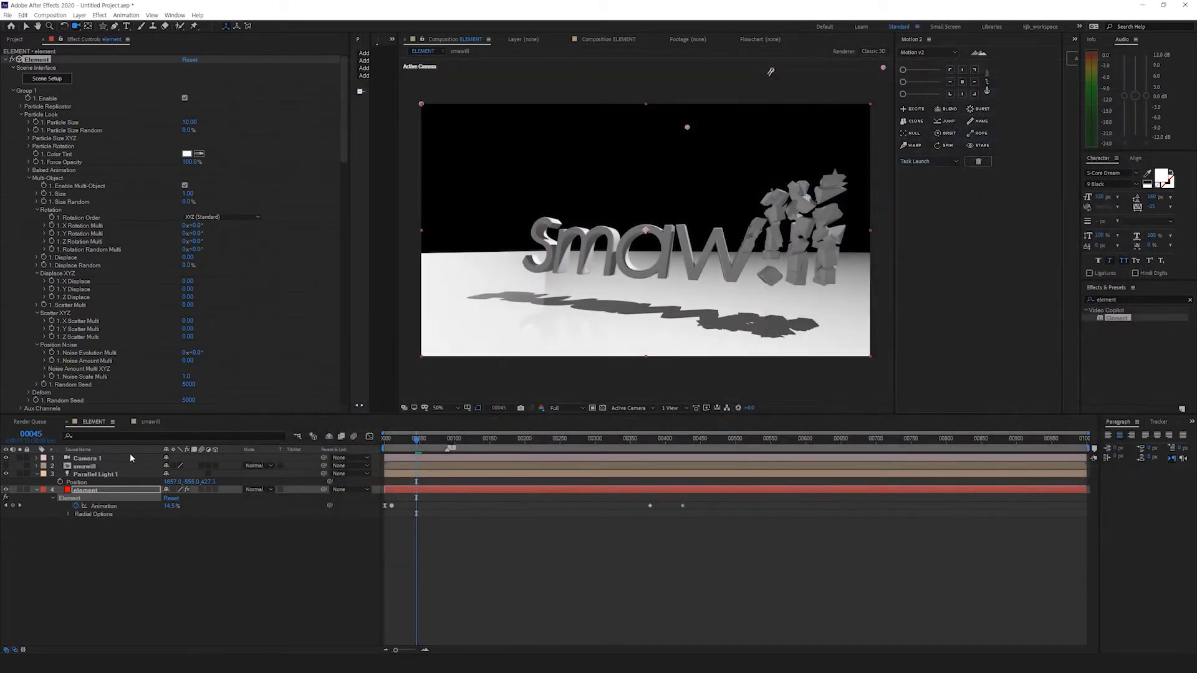
Step: Create a new black solid (000000) in the ELEMENT composition
right_click(160, 572)
mouse_move(187, 465)
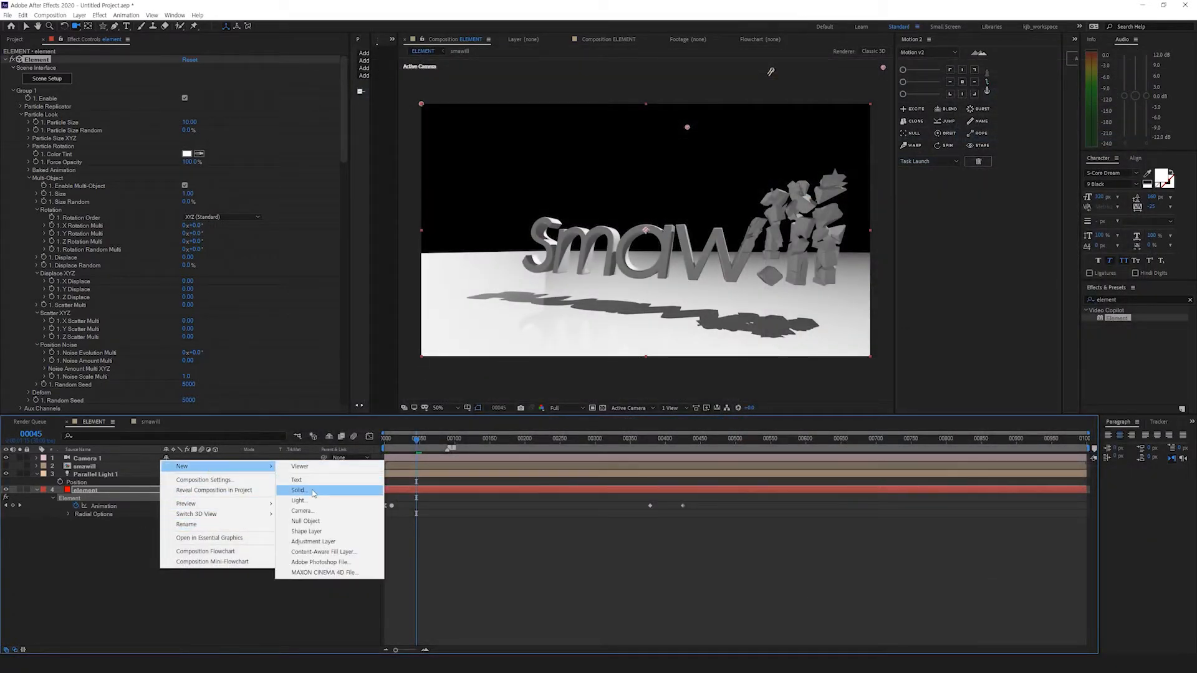
click(300, 489)
click(880, 390)
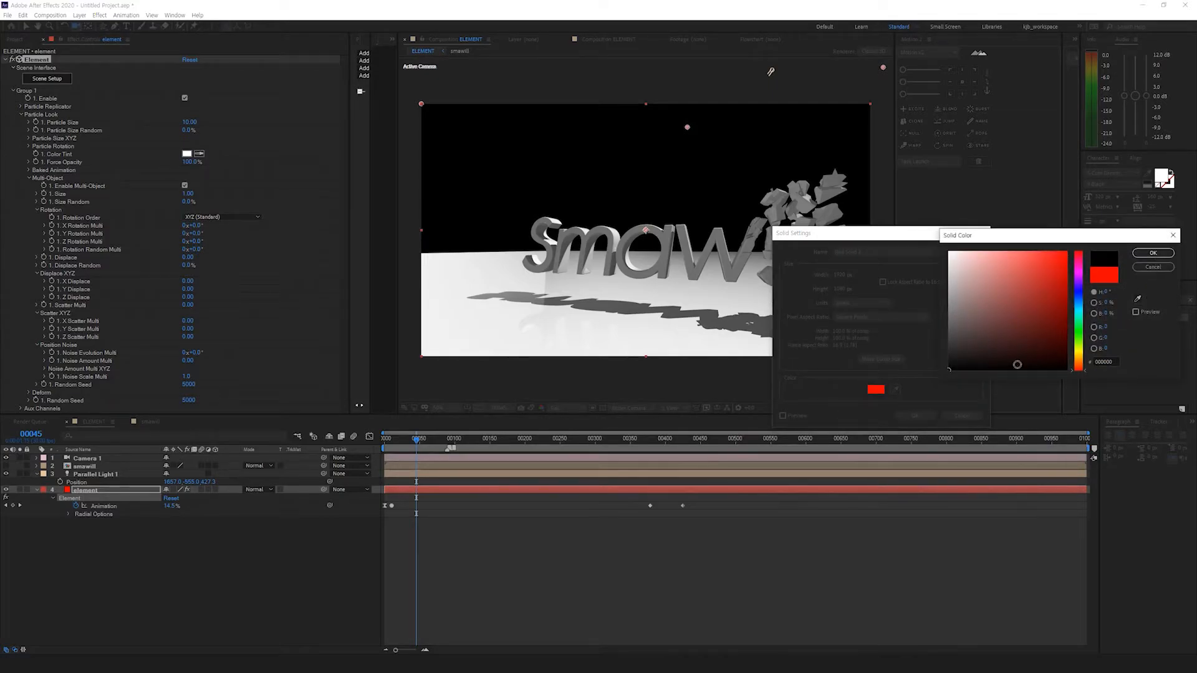
click(1154, 253)
click(915, 416)
Step: Pre-compose the black solid as "fracti" and open that composition
key(ctrl+shift+c)
text(fracti)
key(Return)
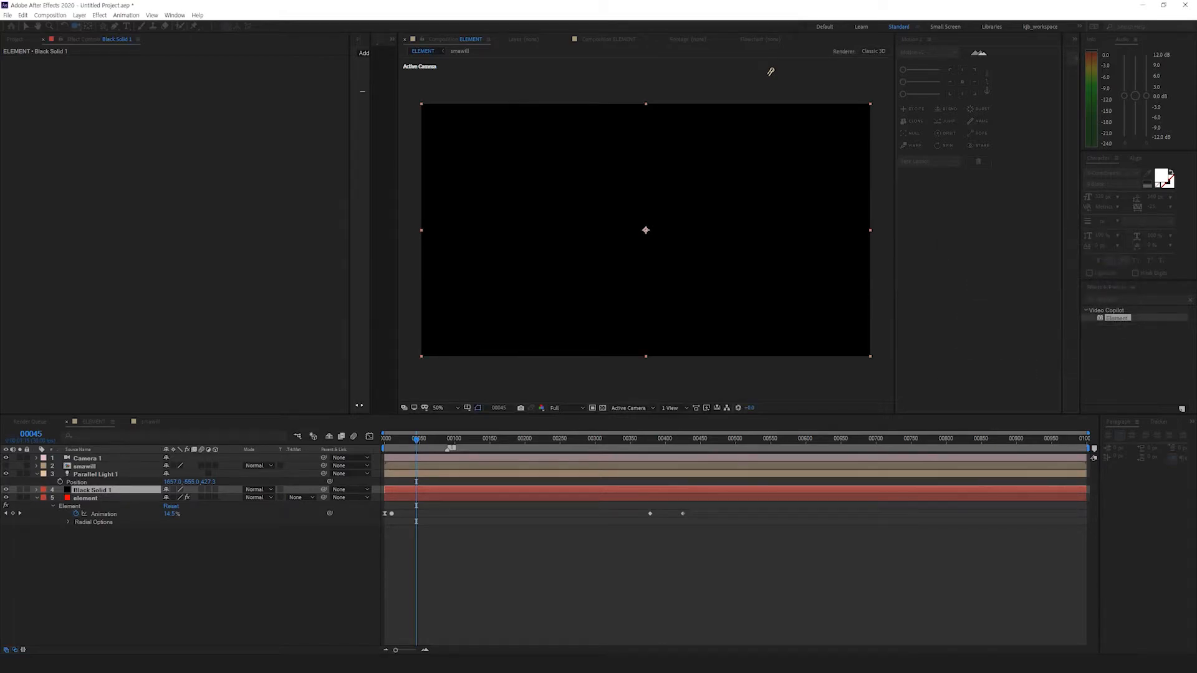
double_click(98, 490)
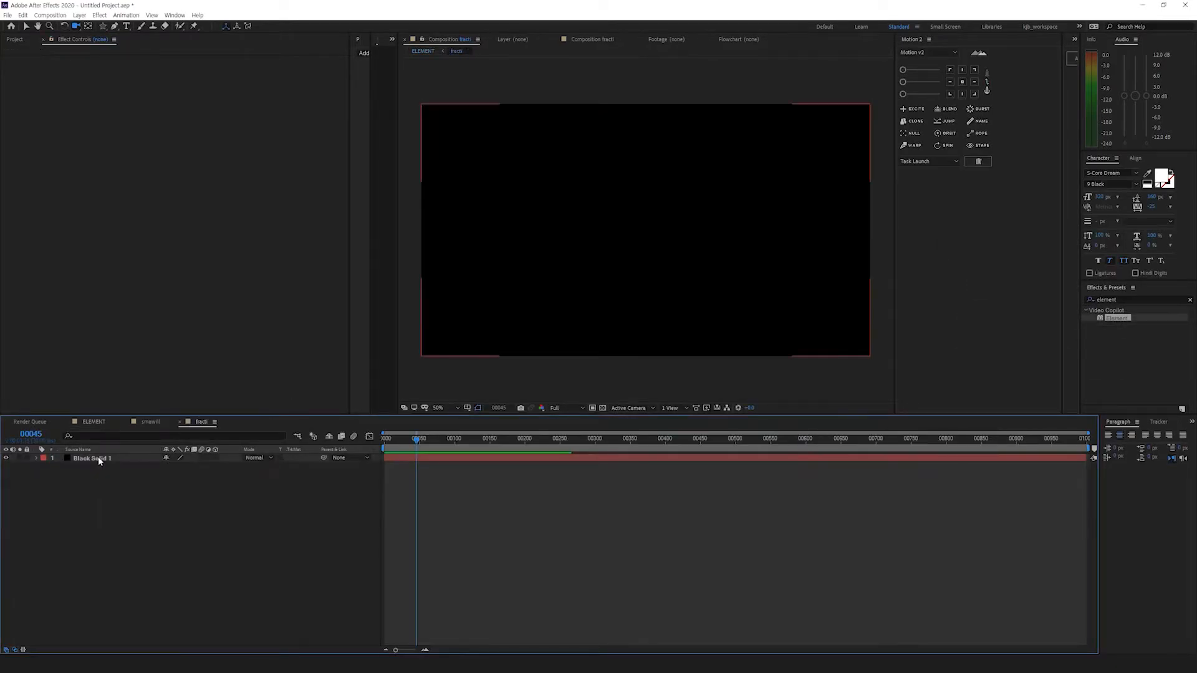
Step: Find the Fractal Noise effect by searching for "fract" and apply it to Black Solid 1
double_click(1133, 300)
text(fract)
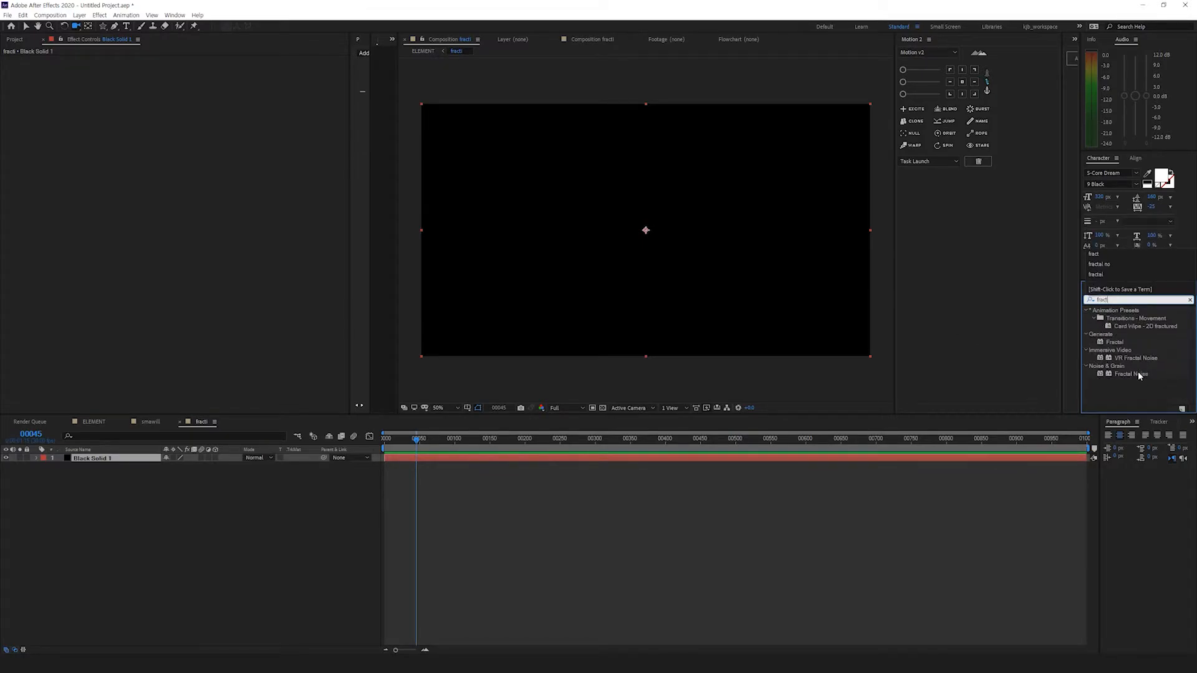
double_click(1136, 375)
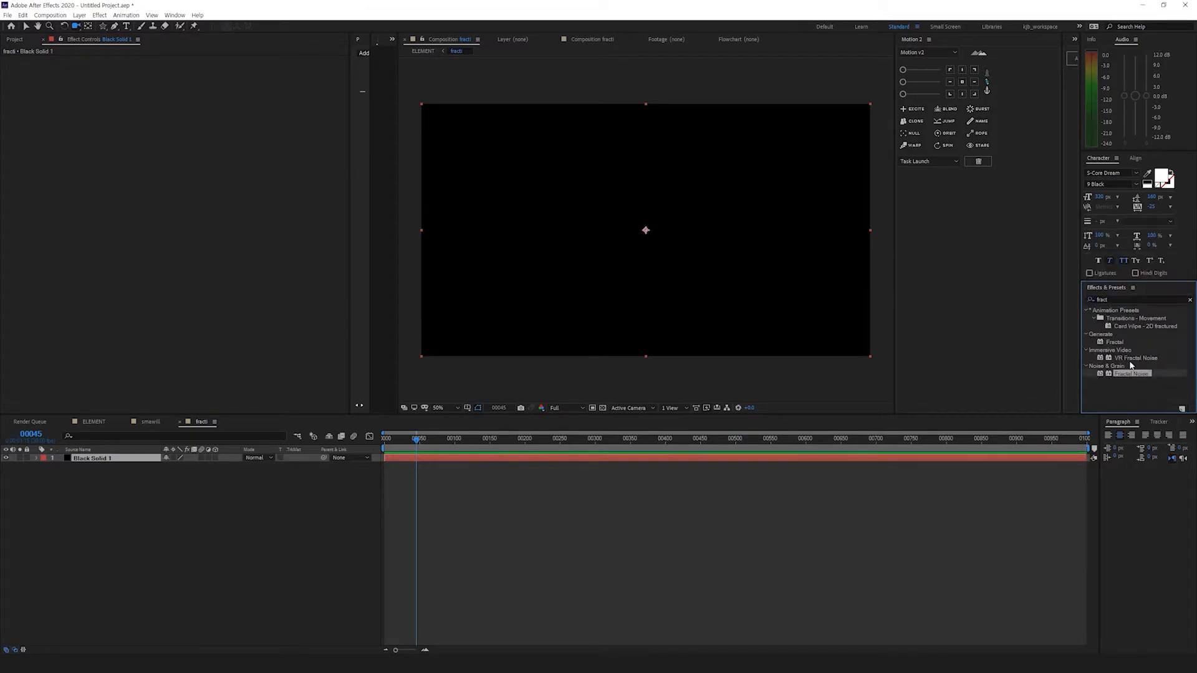
Step: Raise the Fractal Noise contrast on Black Solid 1 to about 239 and increase its brightness
click(232, 68)
click(58, 222)
click(13, 92)
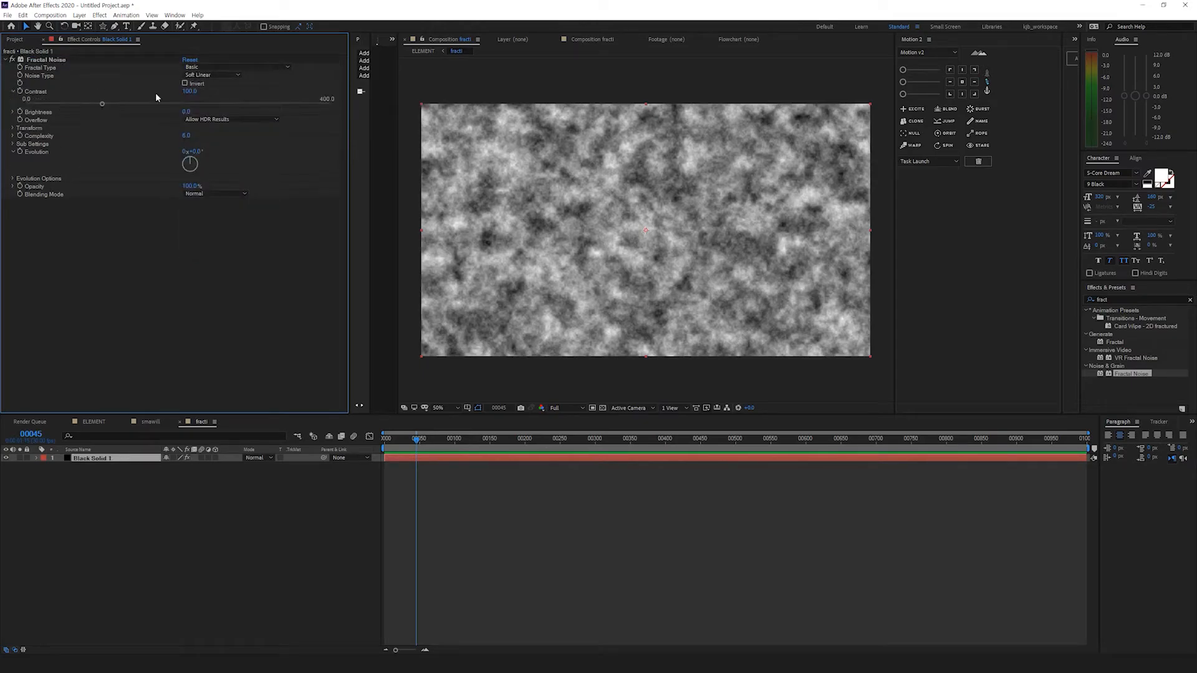
drag(103, 105, 208, 113)
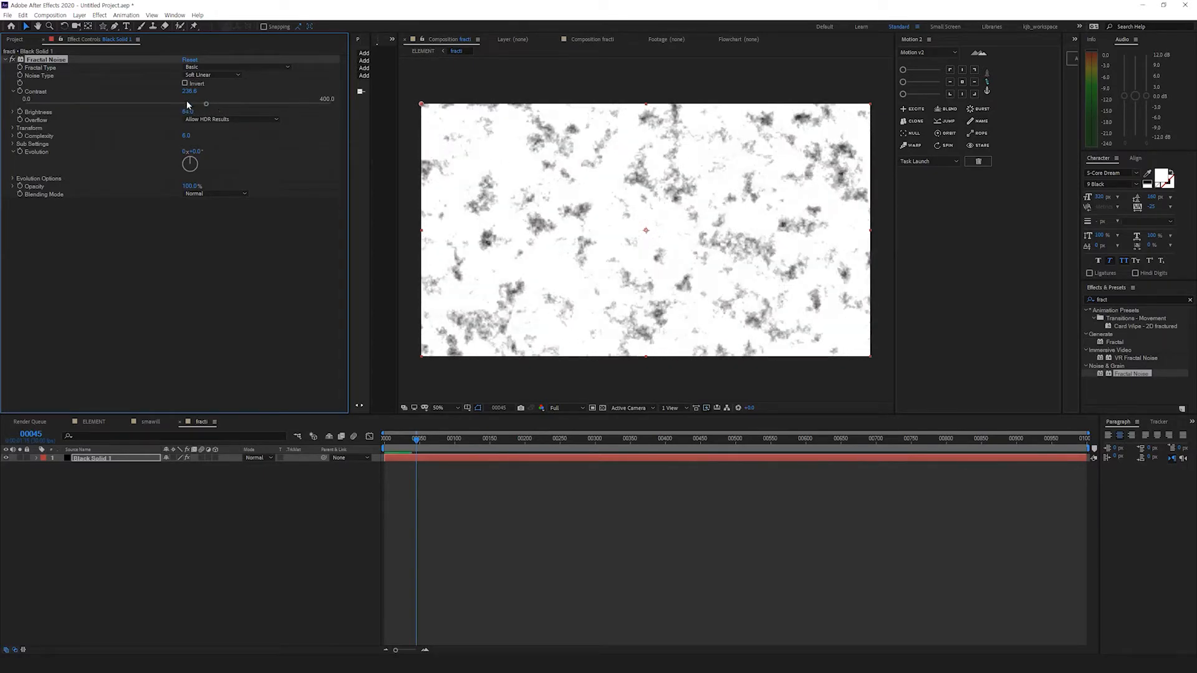
Step: Set the Fractal Noise noise type to Linear and try the Terrain fractal type
click(207, 76)
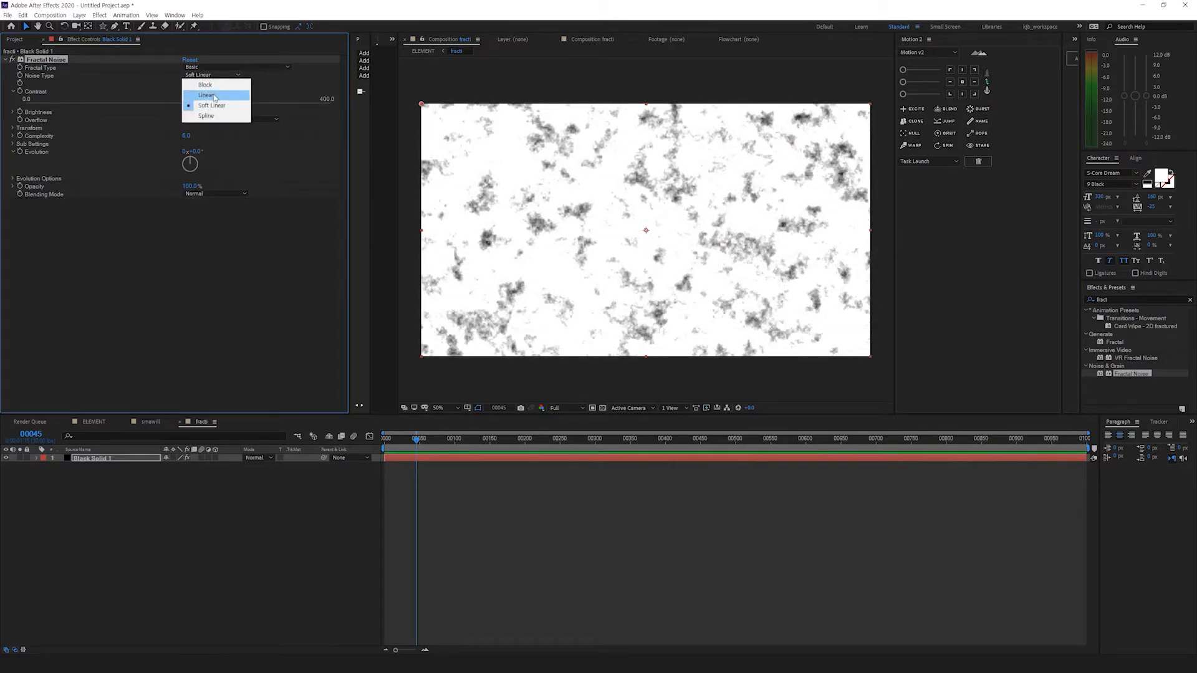
click(216, 95)
click(222, 67)
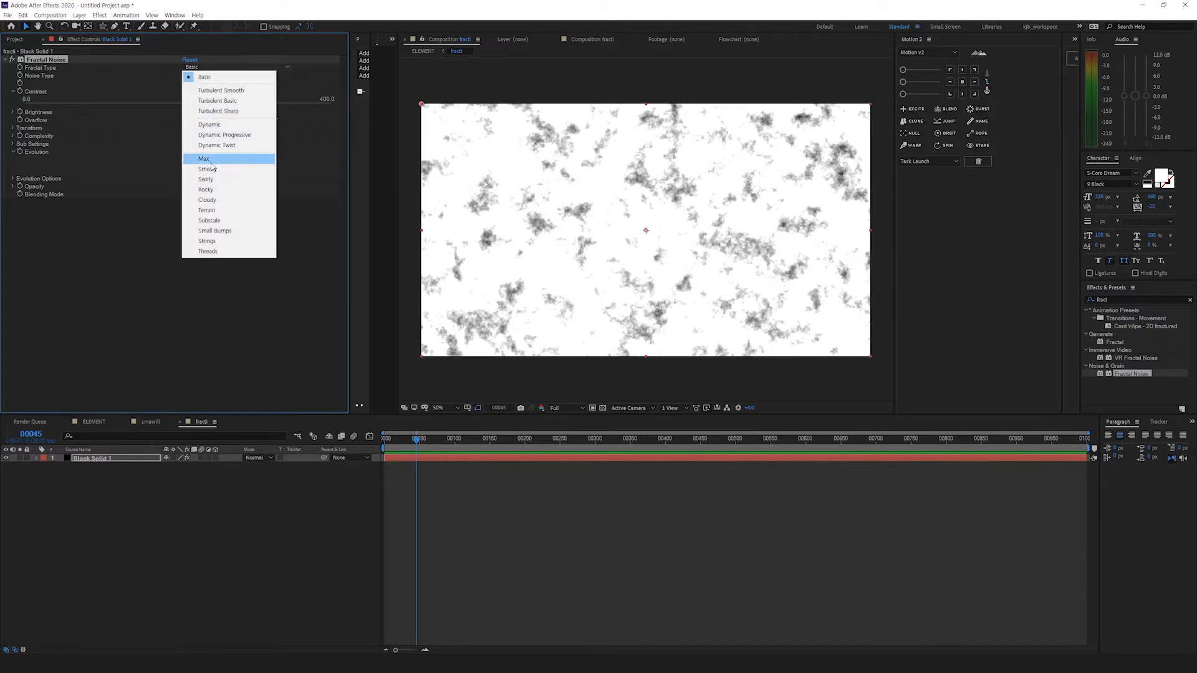
click(212, 211)
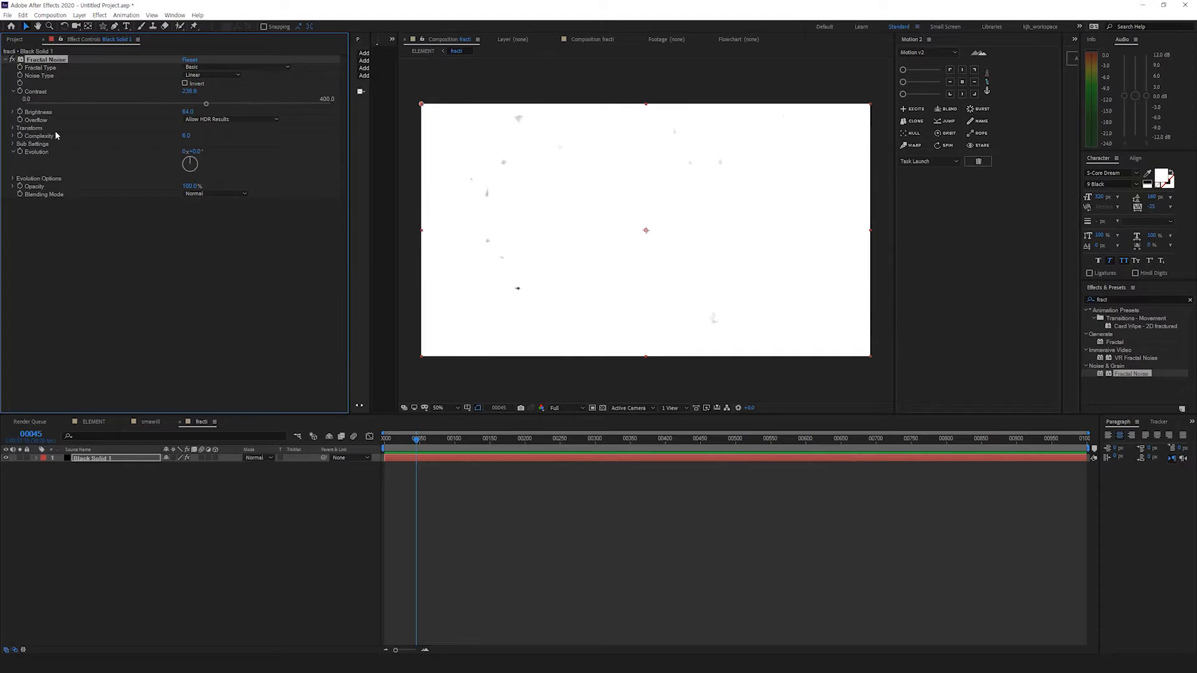
Step: Expand the noise's Transform settings, then raise Contrast to about 318 and Complexity to about 13
click(12, 129)
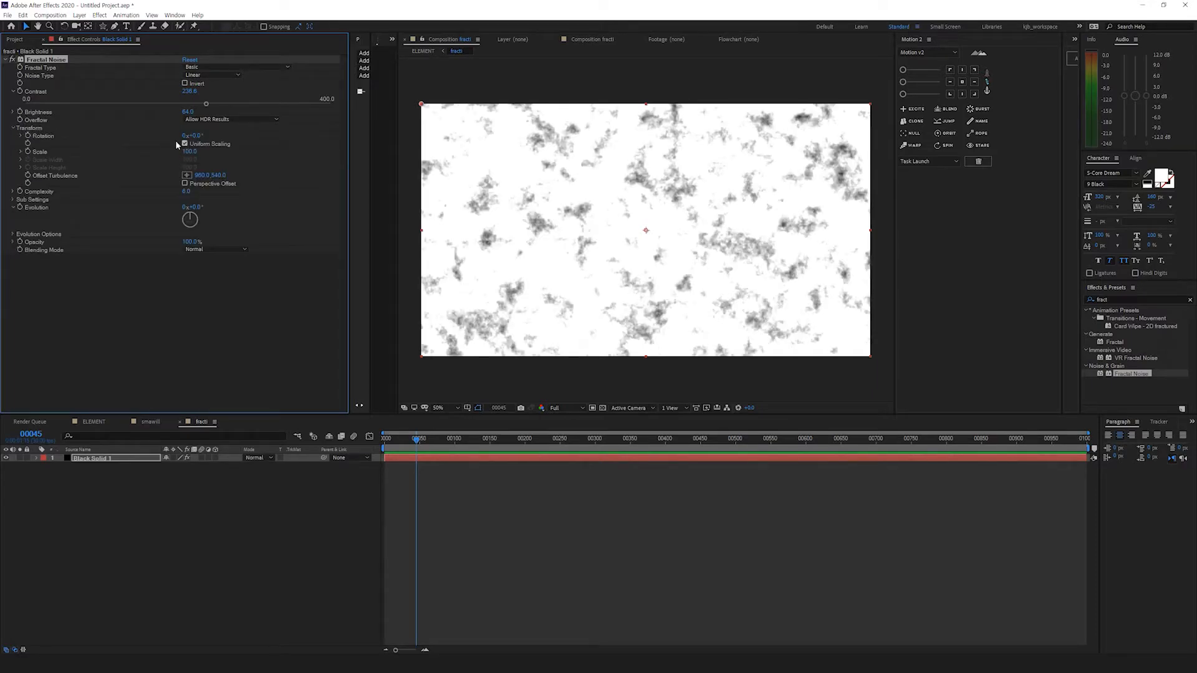
drag(205, 105, 267, 105)
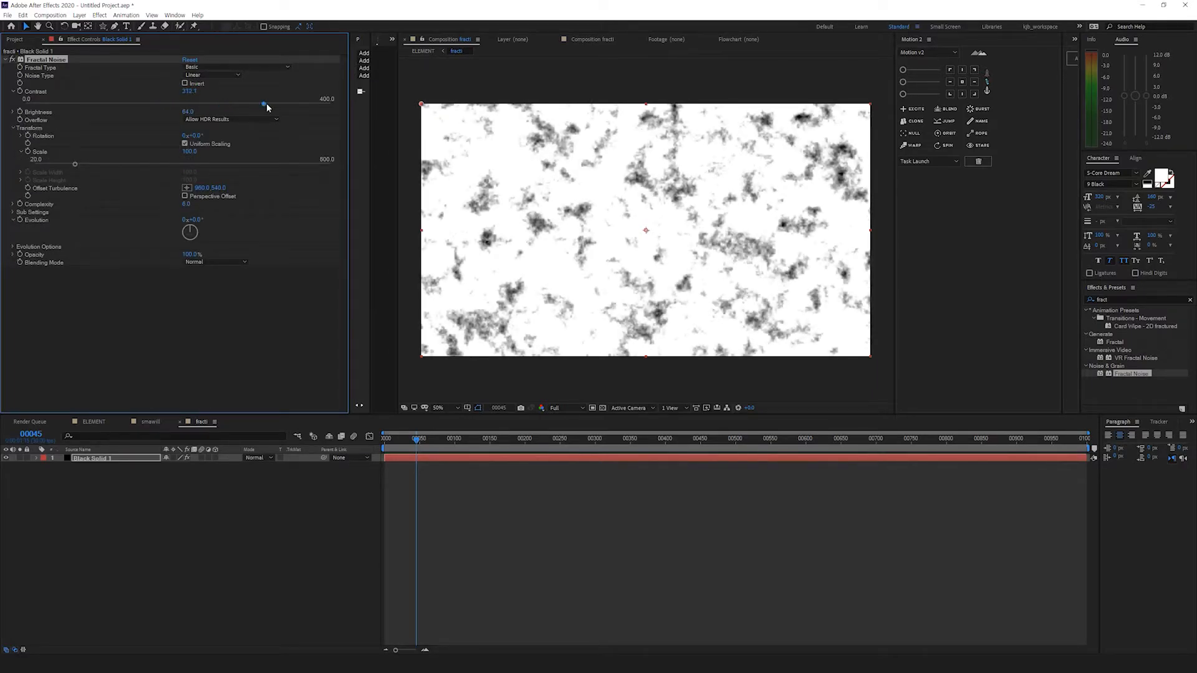
drag(351, 206, 358, 205)
drag(185, 205, 142, 205)
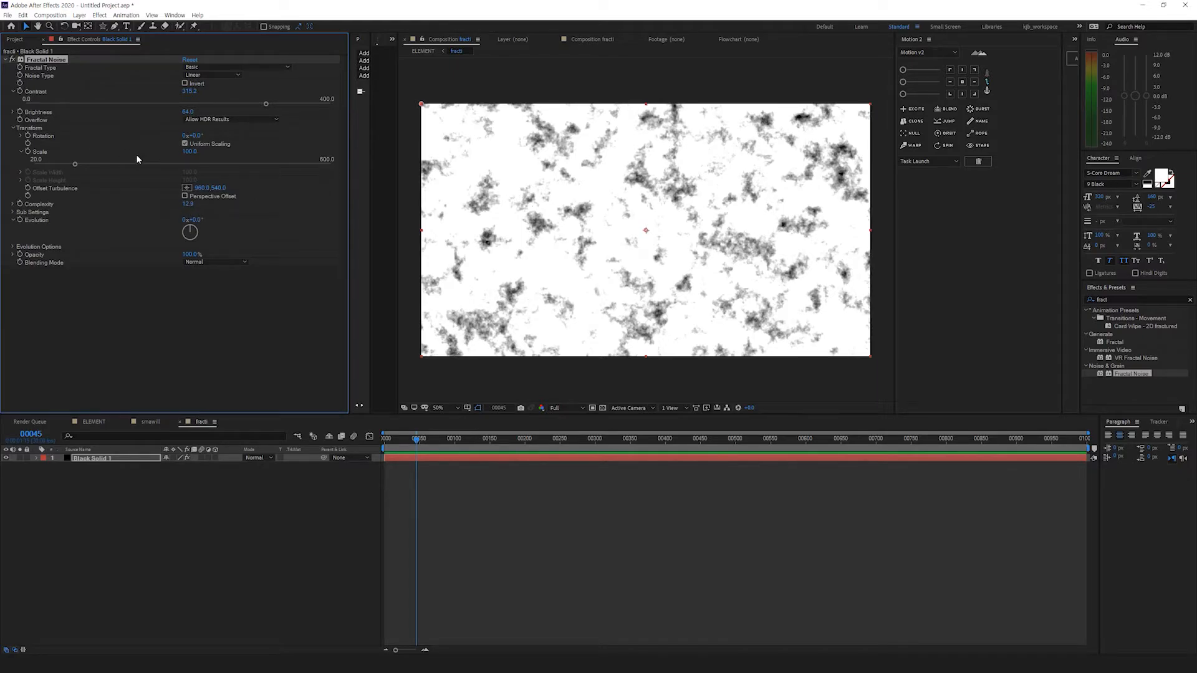
Step: Turn off the noise's Uniform Scaling, set Scale Width to about 158 and Scale Height to about 36, and raise Contrast to about 387
click(185, 143)
drag(75, 172, 141, 172)
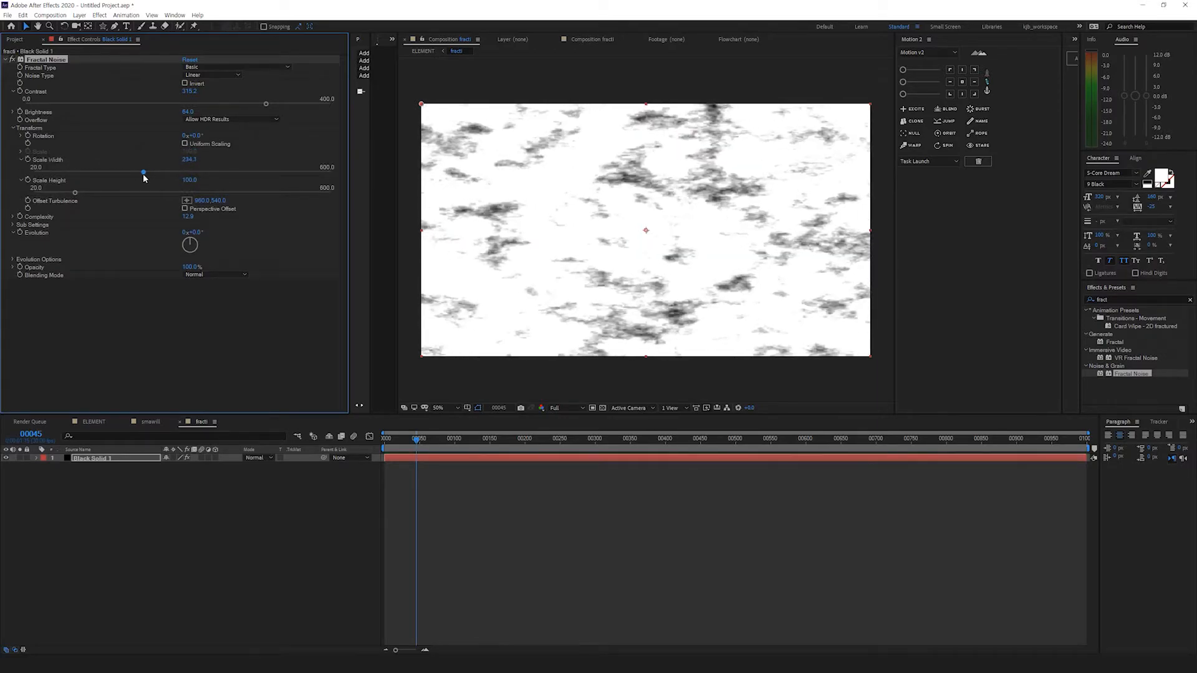
drag(74, 193, 60, 198)
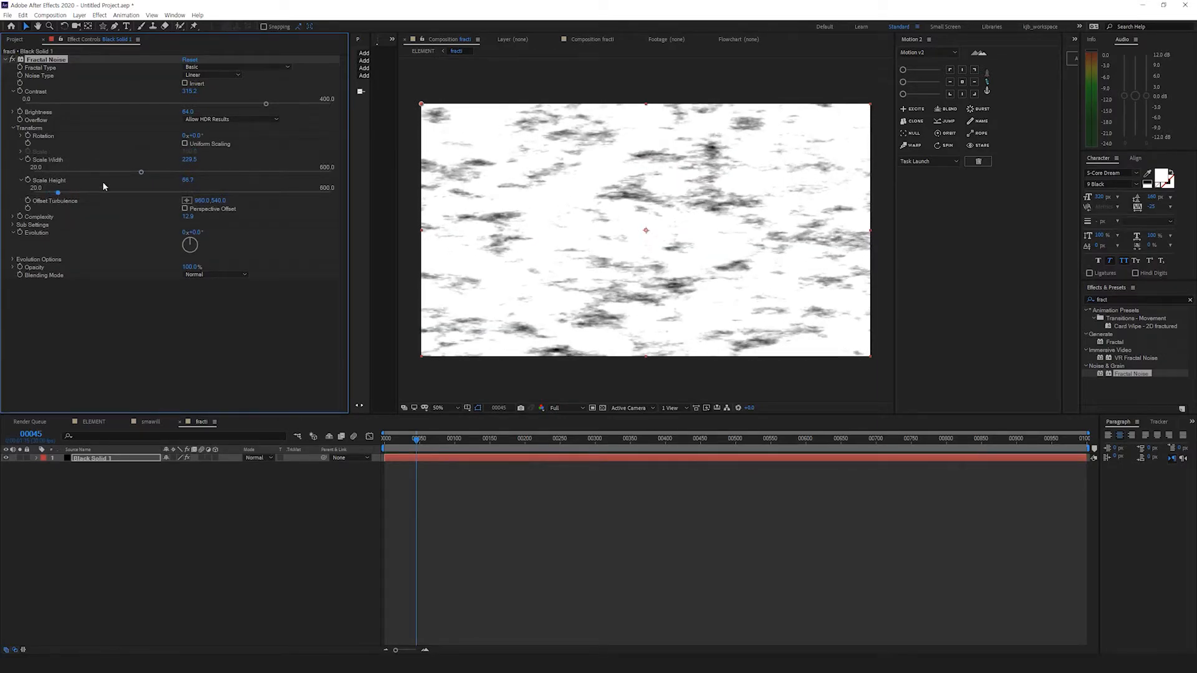
drag(141, 172, 42, 193)
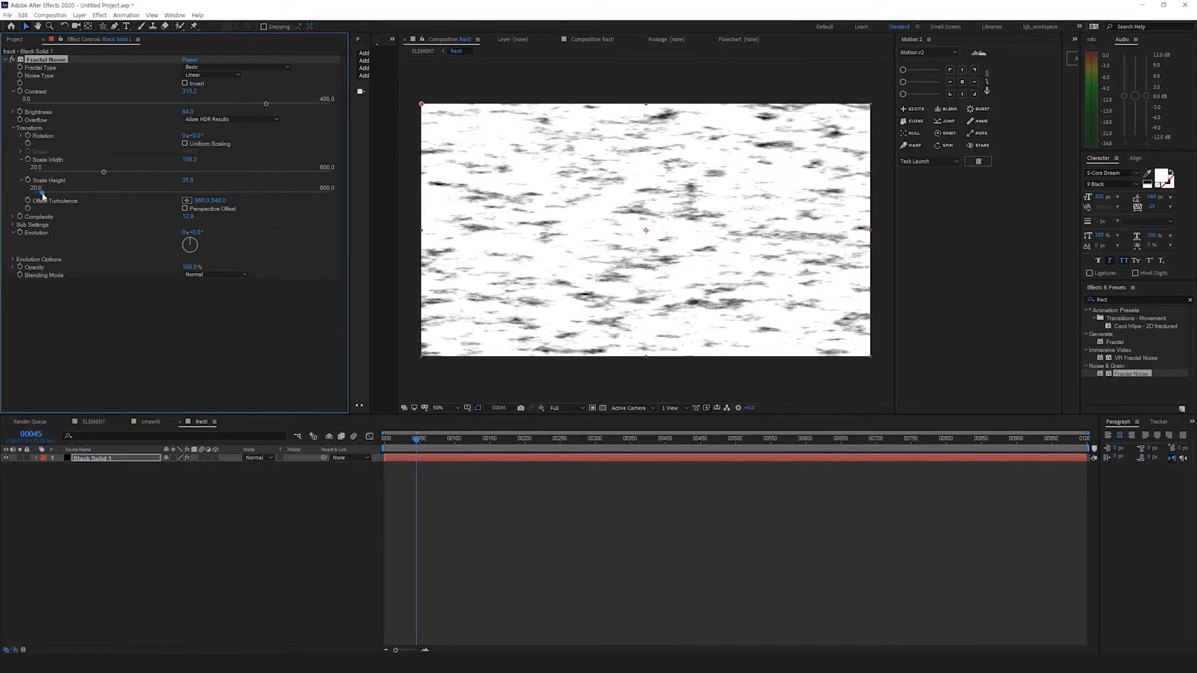
drag(269, 104, 321, 109)
Step: In the ELEMENT composition, hide the fracti layer and assign it as Layer 1 in the element layer's Custom Texture Maps
click(93, 421)
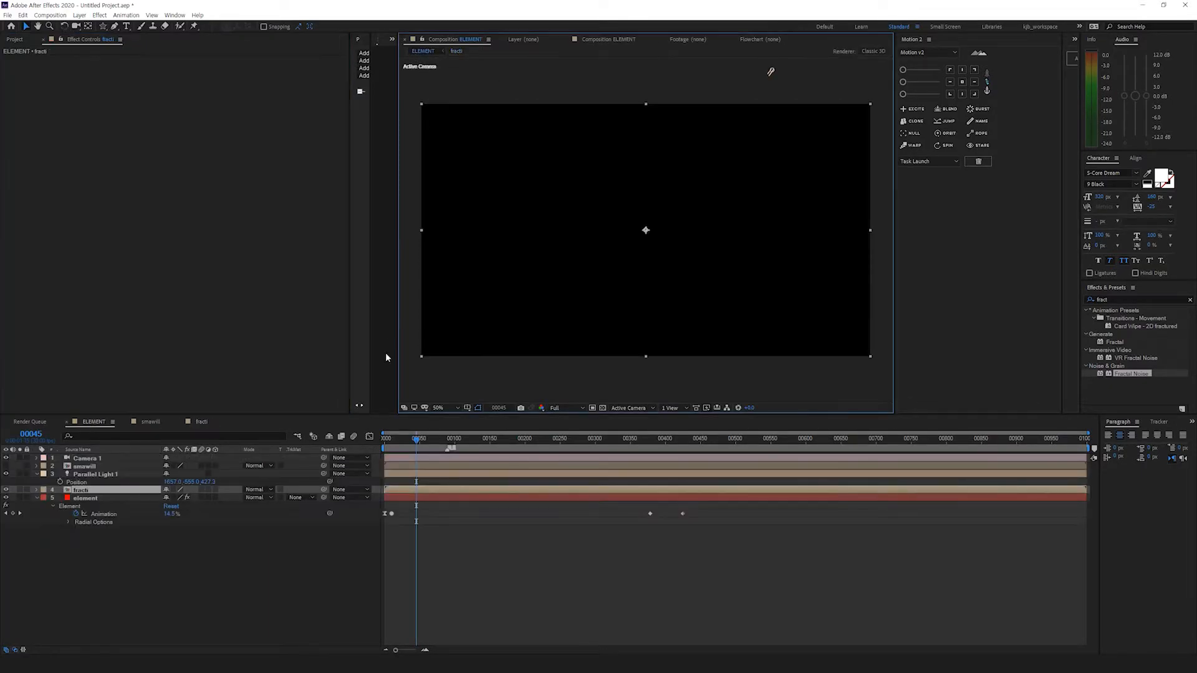
click(7, 490)
click(90, 498)
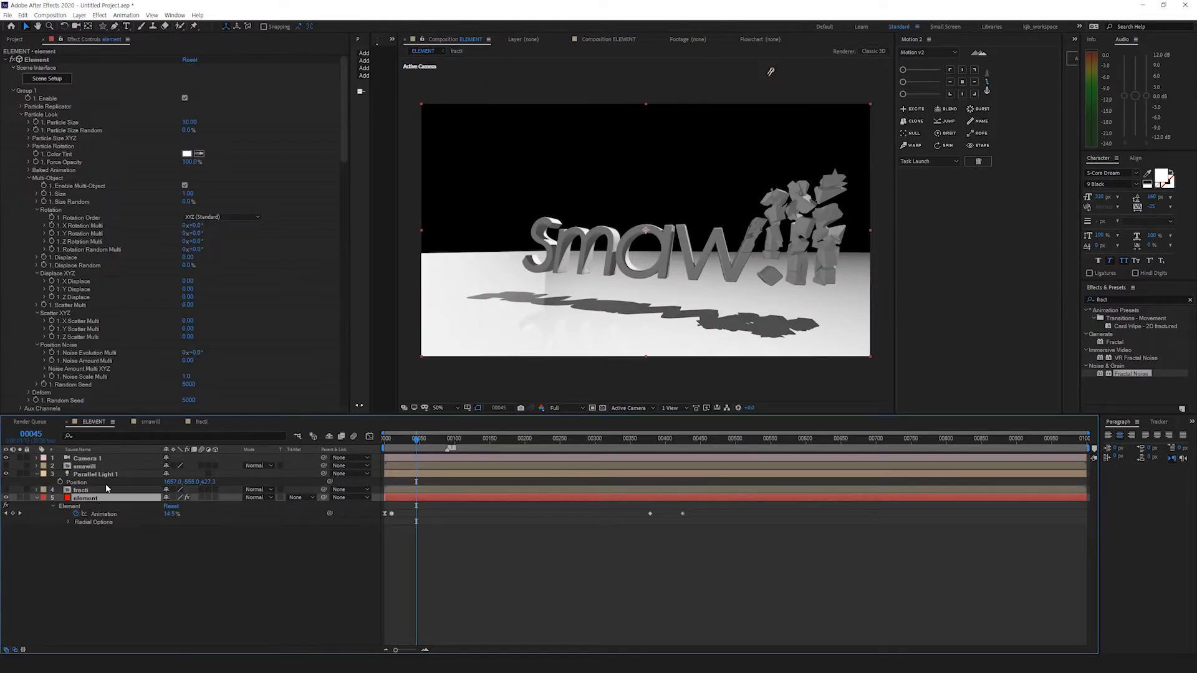
drag(344, 92, 328, 347)
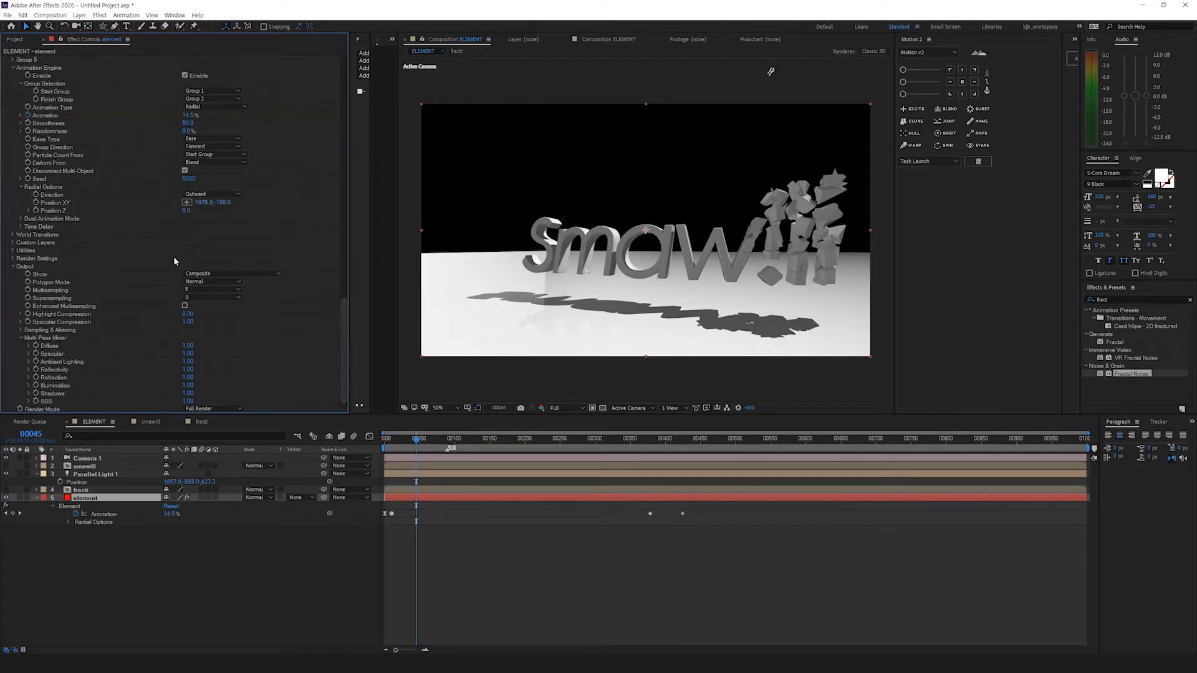
click(13, 243)
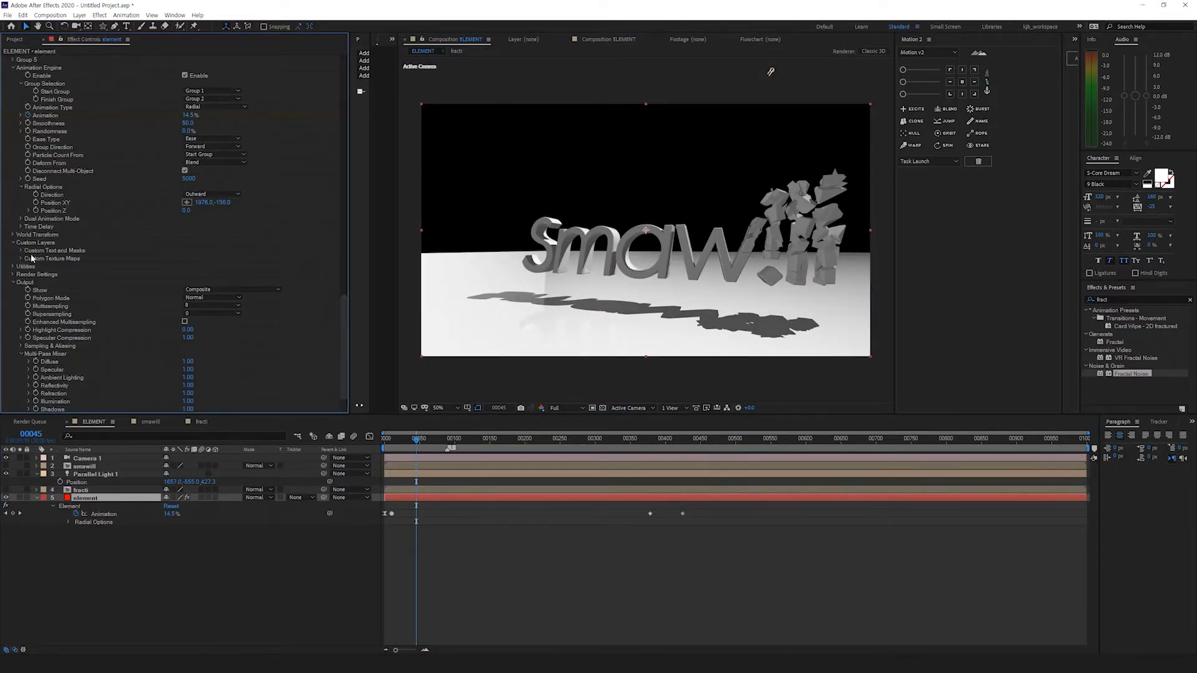
click(20, 258)
click(212, 249)
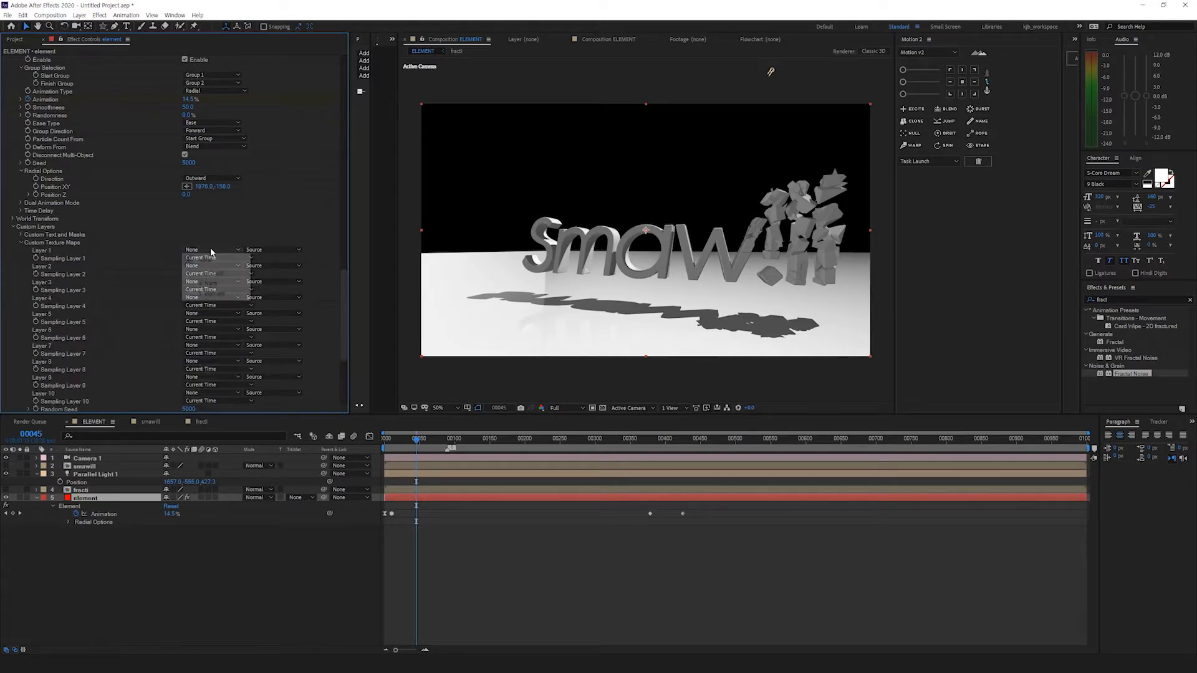
click(212, 283)
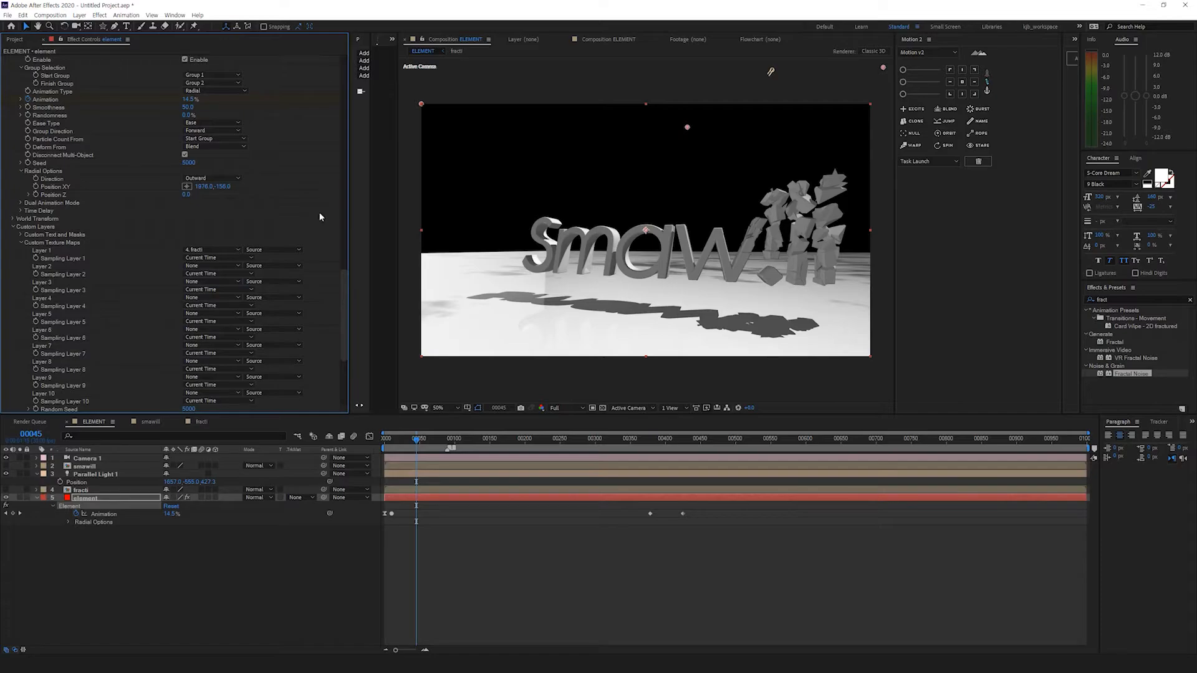
Step: In Scene Setup, copy the Custom Layer 1 texture from Diffuse to the Glossiness channel of the Plane Model's Default material
drag(343, 287, 211, 98)
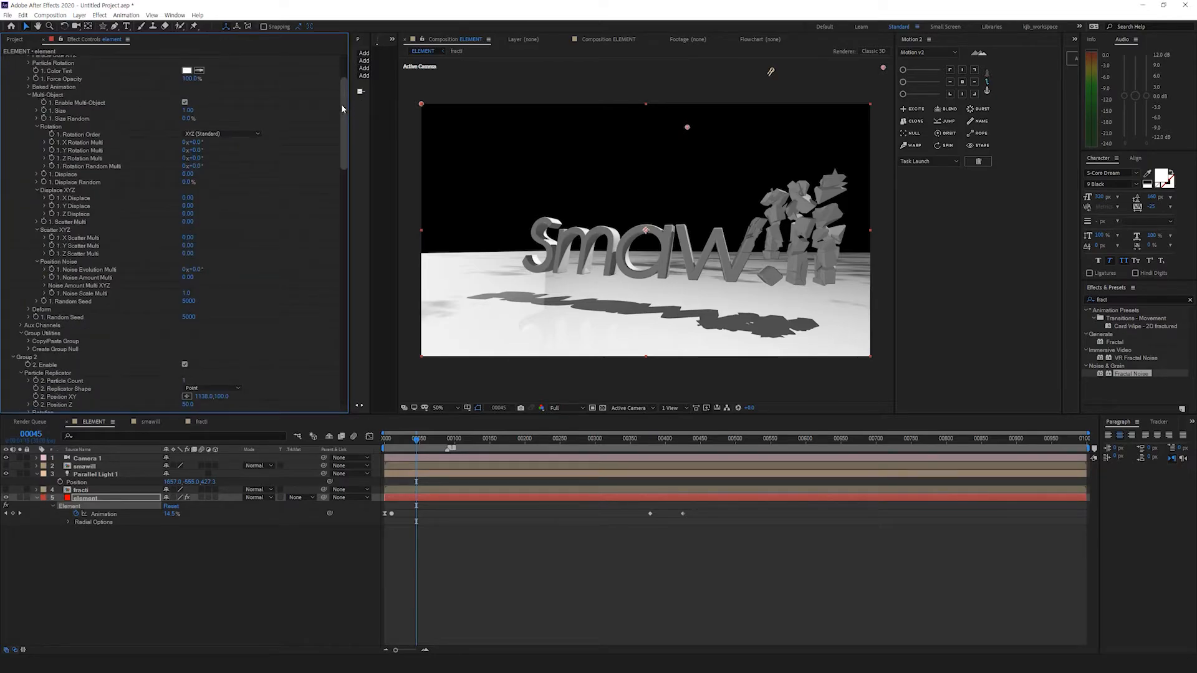
drag(342, 108, 331, 76)
click(50, 79)
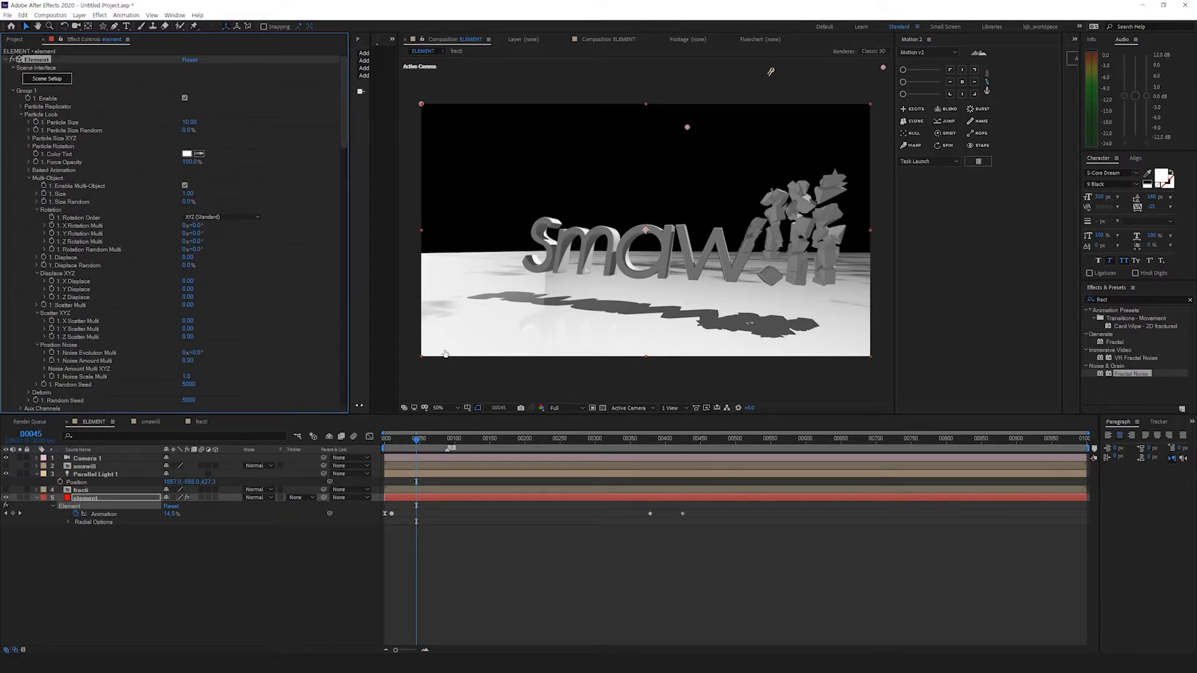
click(49, 78)
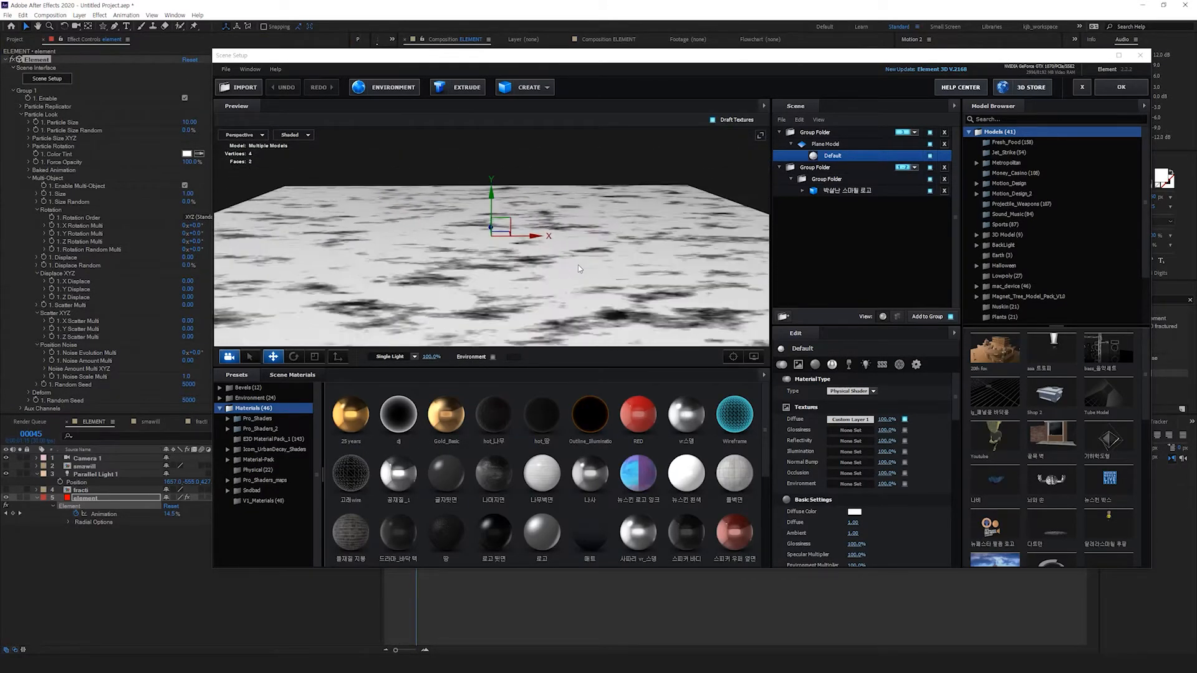
drag(578, 269, 654, 247)
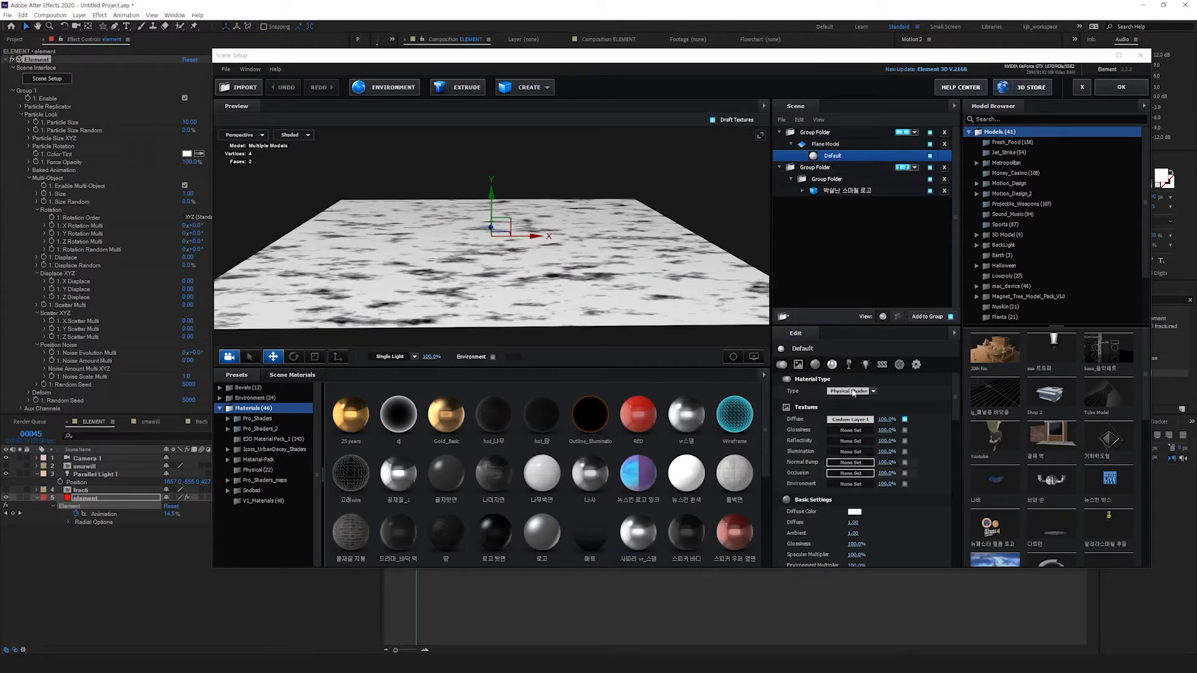
right_click(850, 420)
click(869, 440)
right_click(850, 430)
click(868, 461)
click(850, 430)
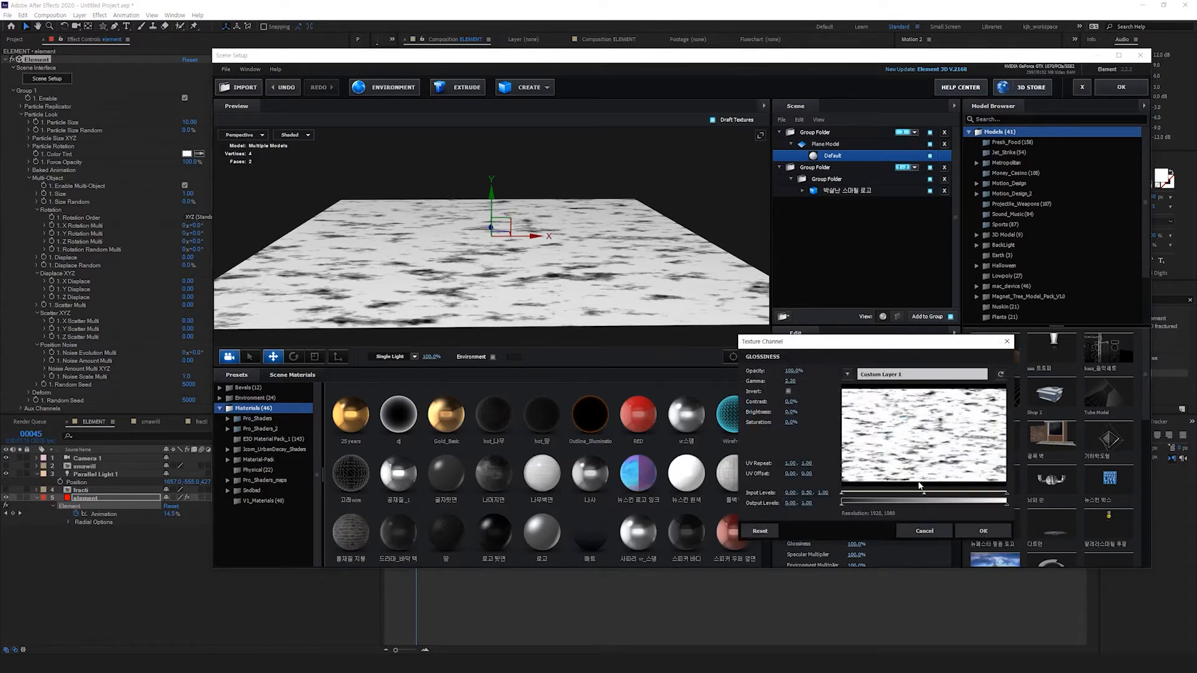
click(983, 531)
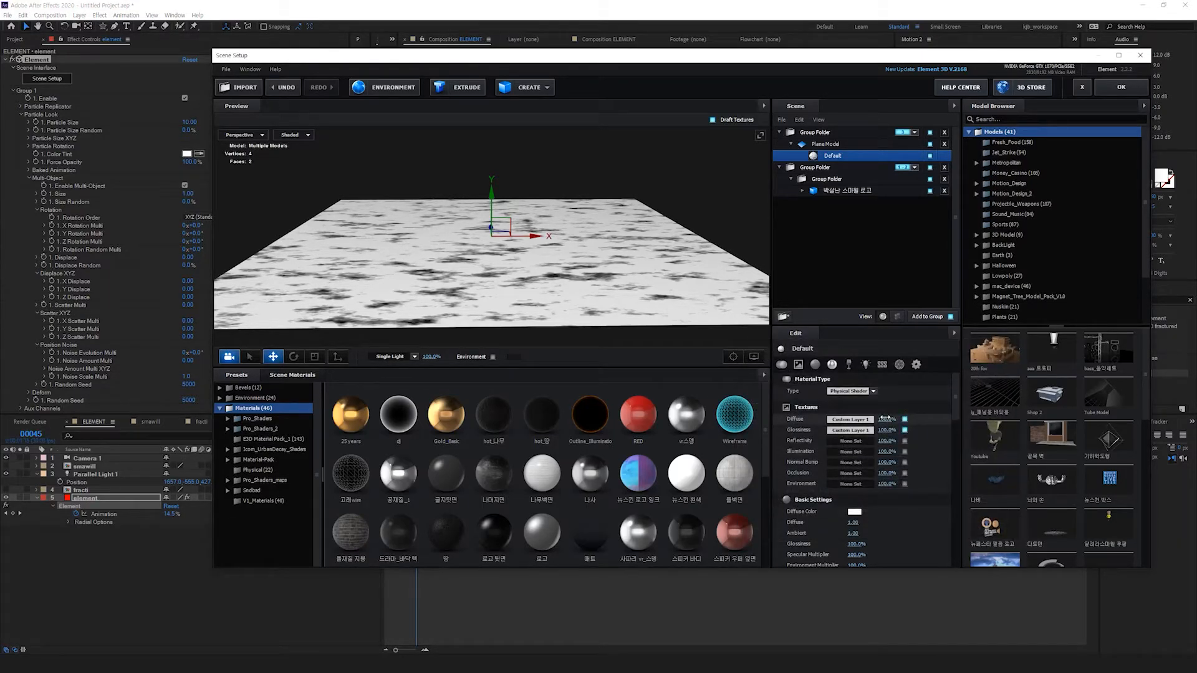
Step: Set the Default material's diffuse color to gray 646464 and lower its Glossiness in the Basic Settings
click(855, 512)
drag(805, 527, 770, 539)
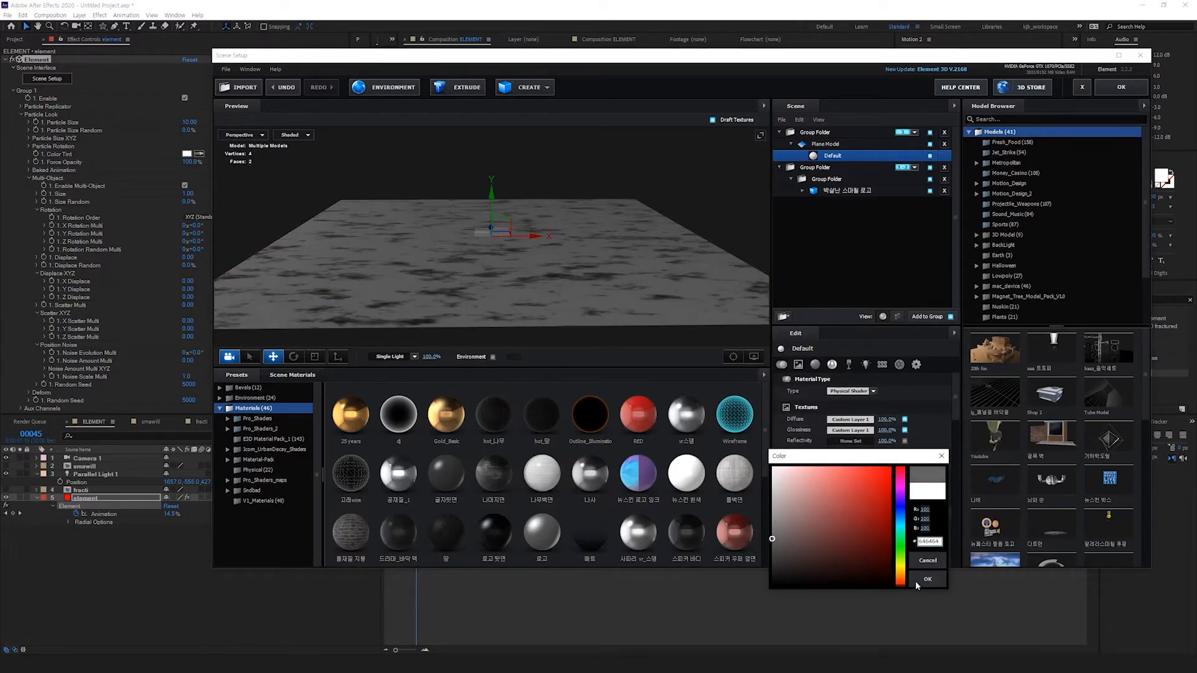
click(929, 578)
scroll(854, 506, down, 3)
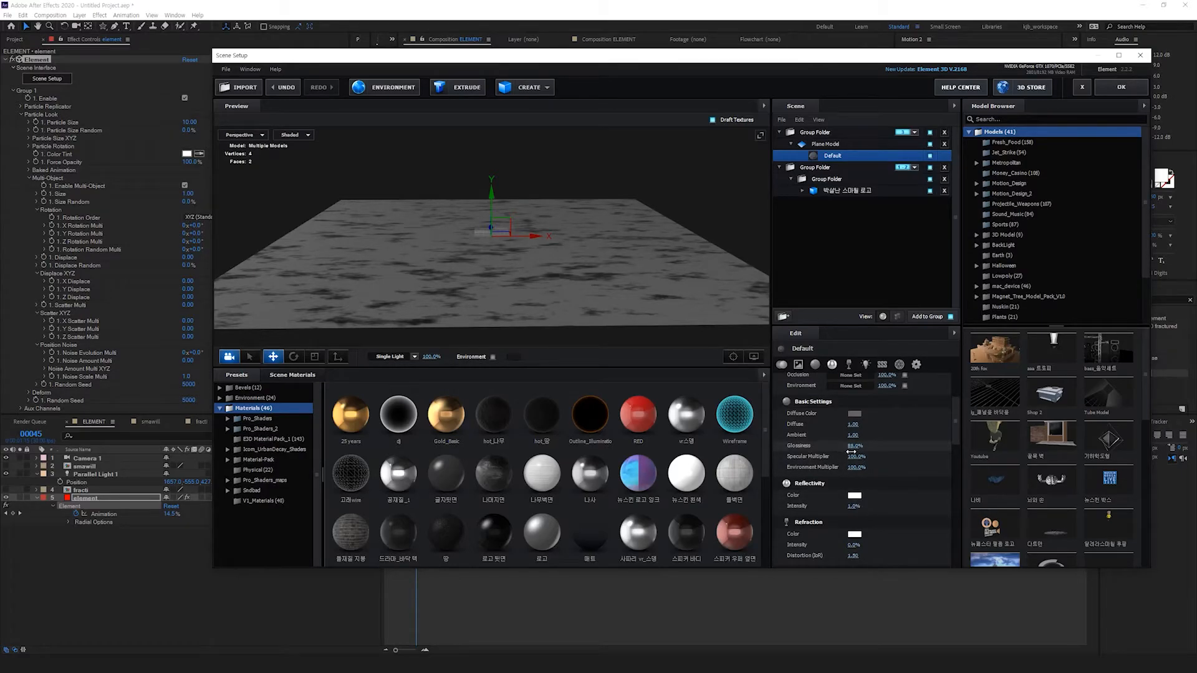
Step: Examine the shattered logo model up close in the preview and accept the scene changes
click(842, 190)
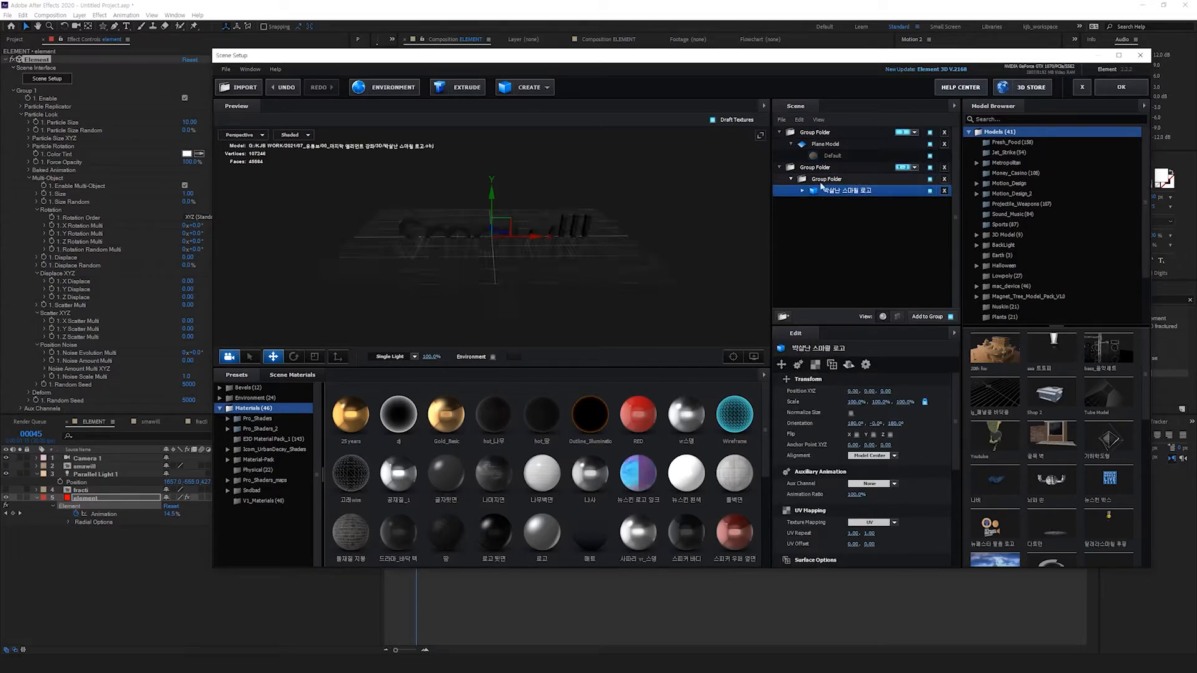
scroll(553, 254, up, 6)
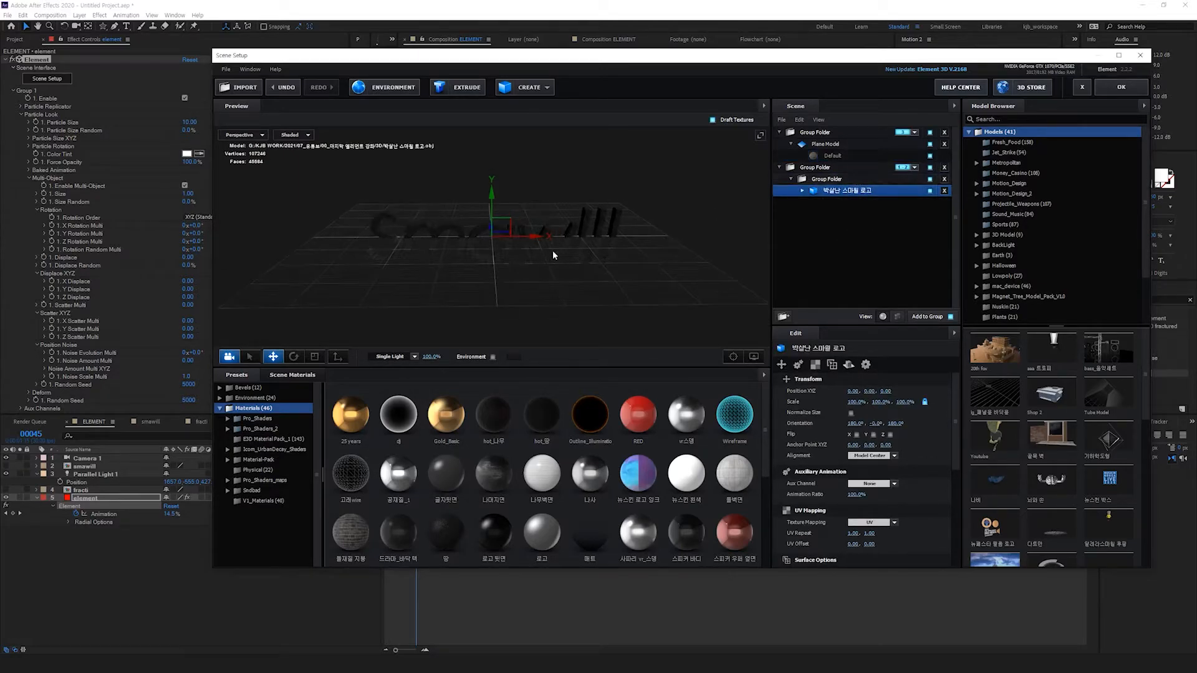
drag(557, 262, 614, 292)
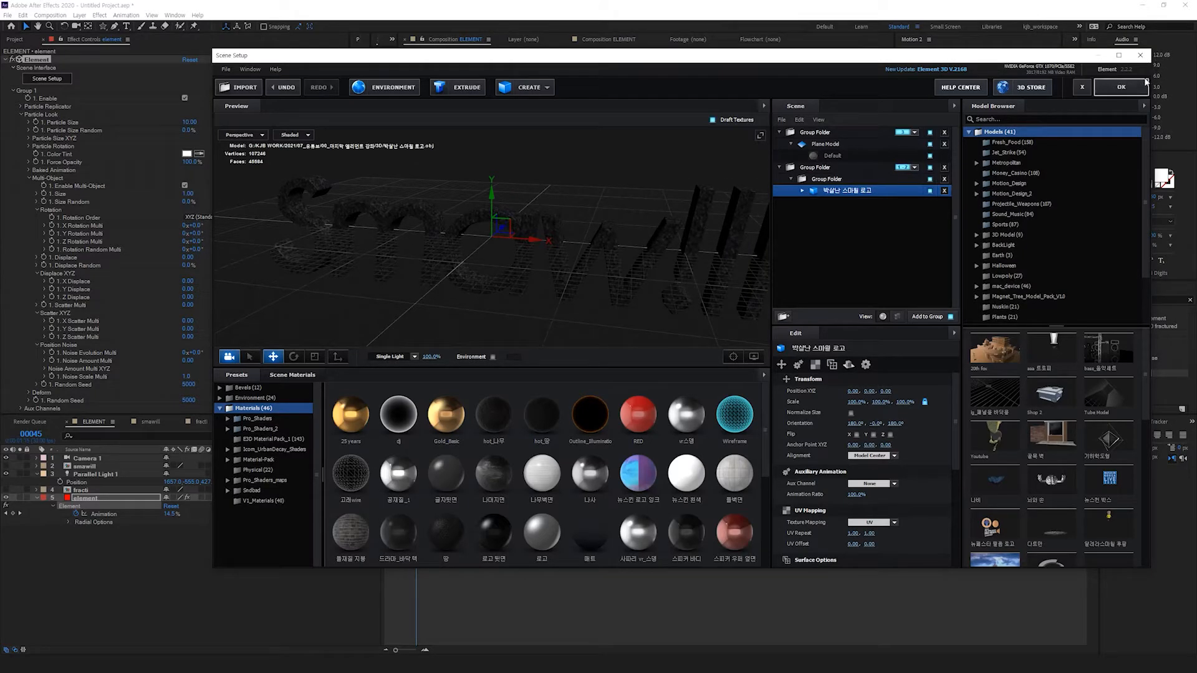
click(1135, 90)
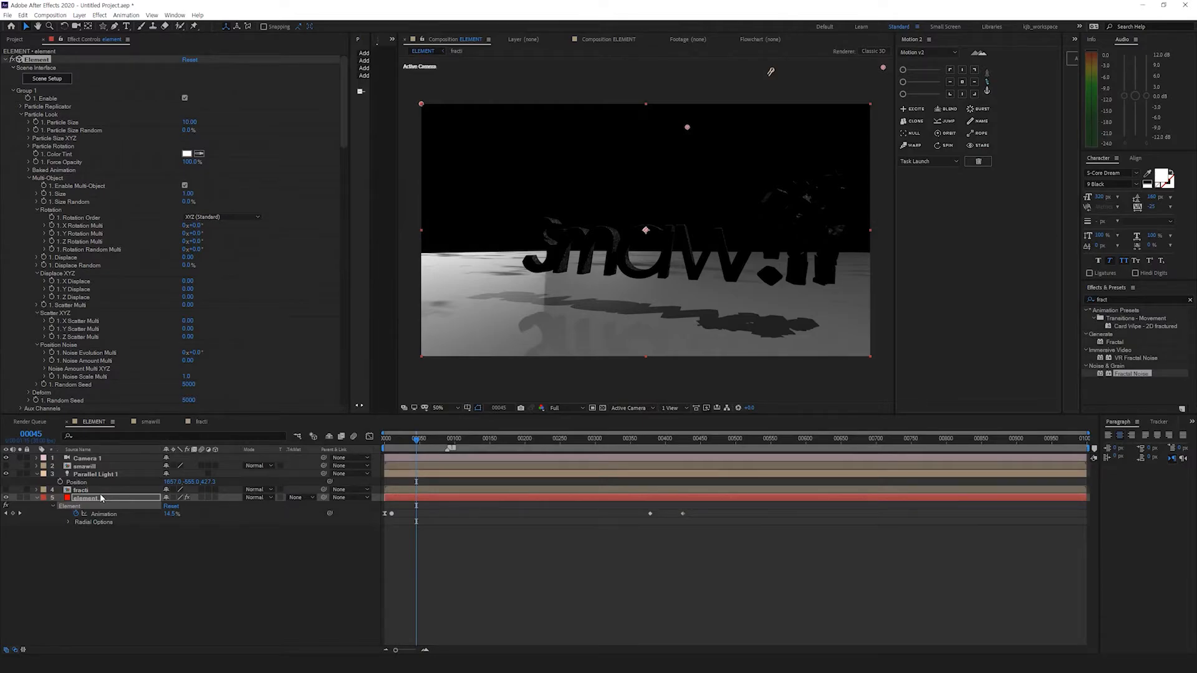
Step: Open the fracti composition and create a new dark gray solid with color 4C4C4C
double_click(87, 491)
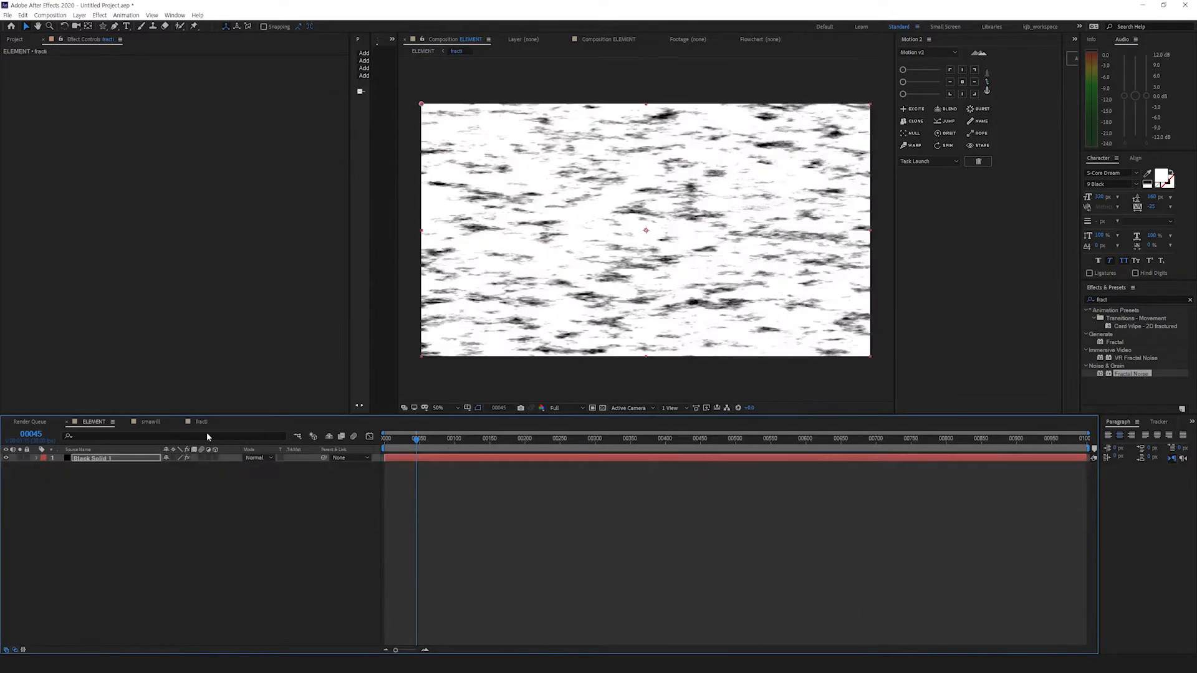
right_click(141, 500)
mouse_move(167, 512)
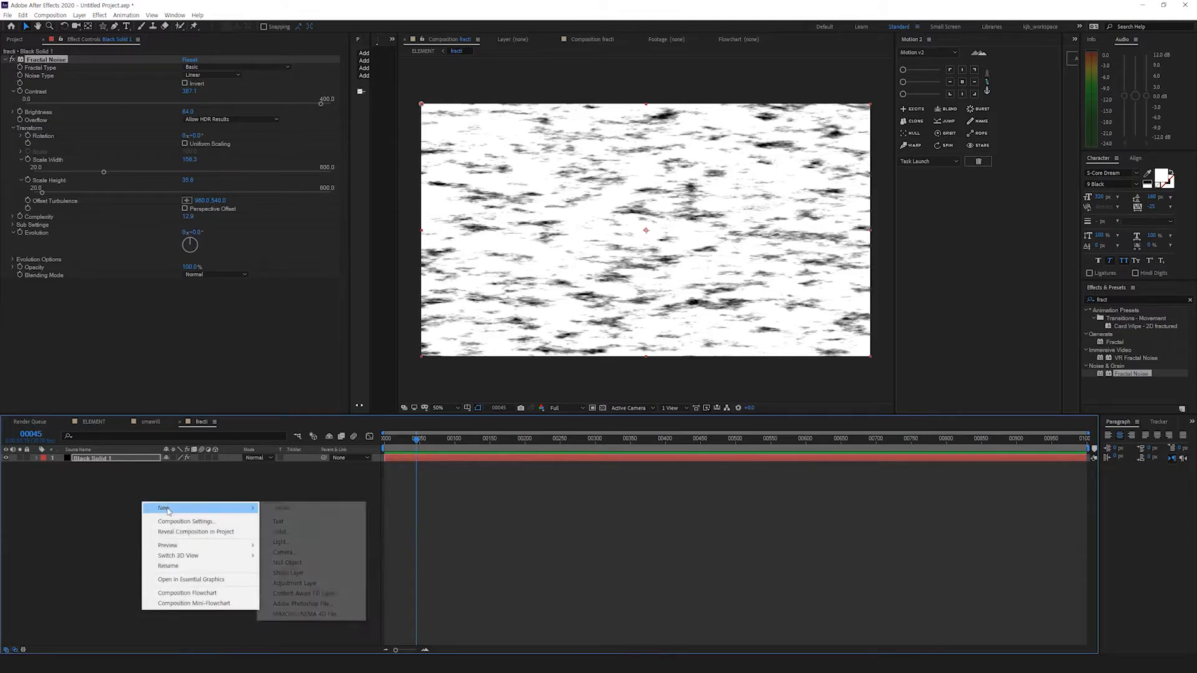
click(280, 531)
click(876, 389)
drag(955, 344, 928, 335)
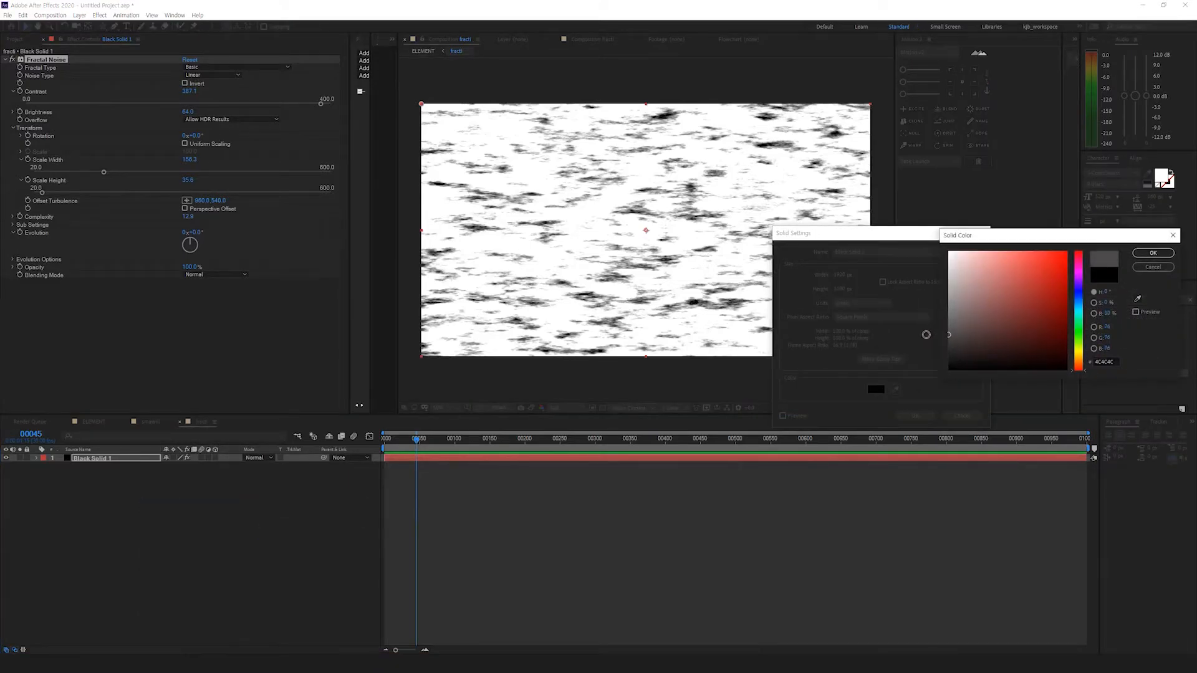
click(1154, 253)
click(900, 415)
Step: Place the dark gray solid beneath Black Solid 1 and set Black Solid 1's blending mode to Multiply
drag(94, 459, 103, 472)
click(261, 458)
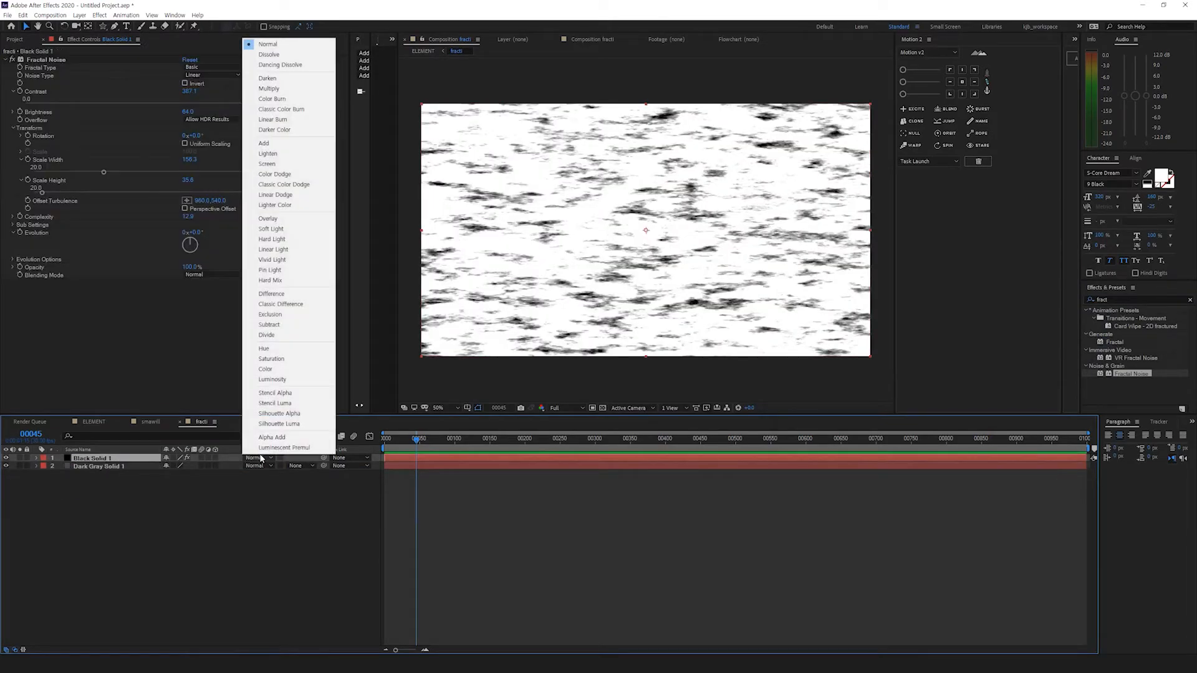
click(269, 88)
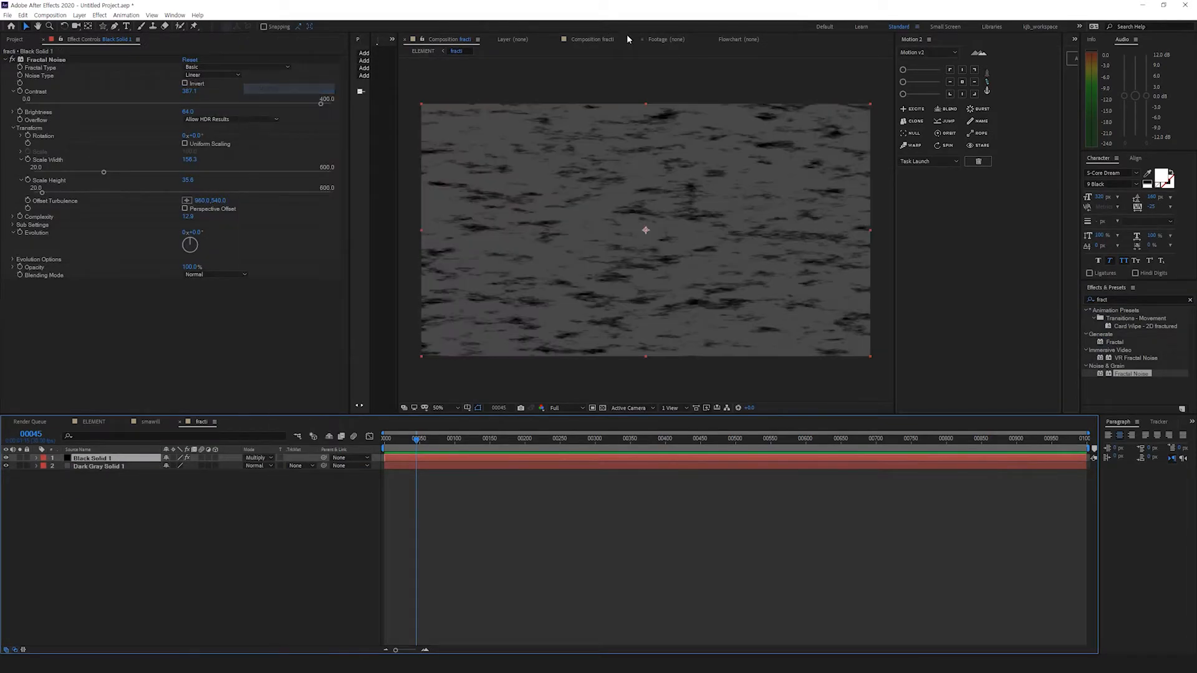
Step: Change the color of Dark Gray Solid 1 to a darker gray in its solid settings
click(113, 466)
key(ctrl+shift+y)
click(918, 344)
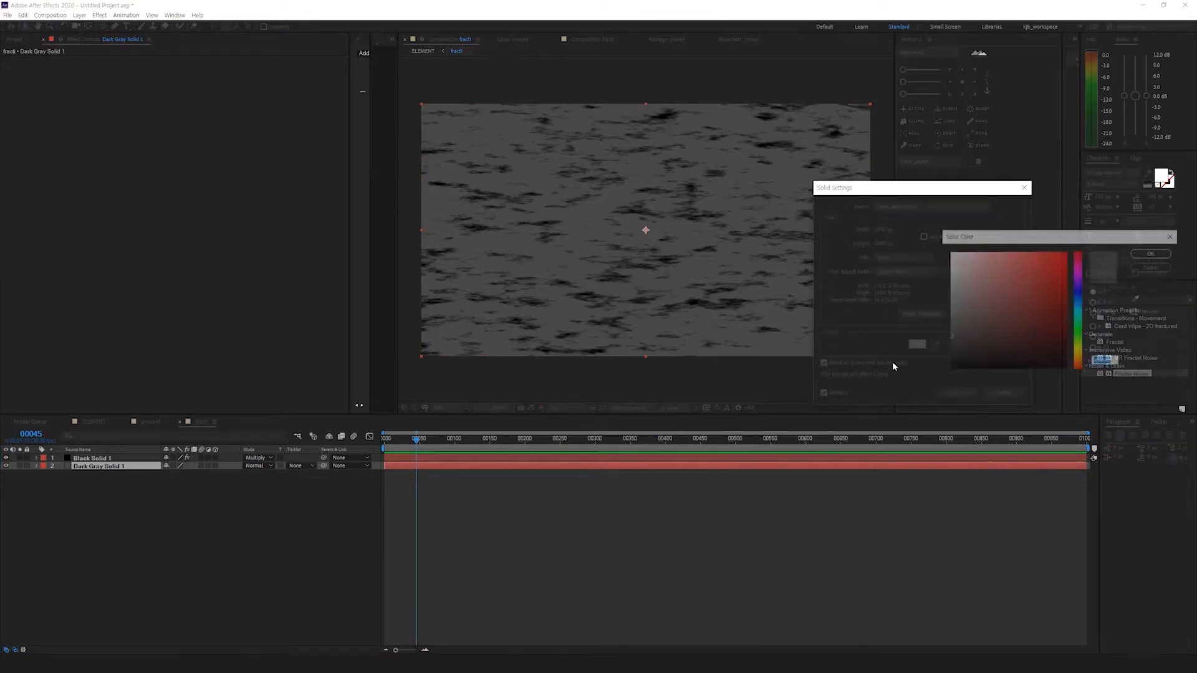
click(1154, 254)
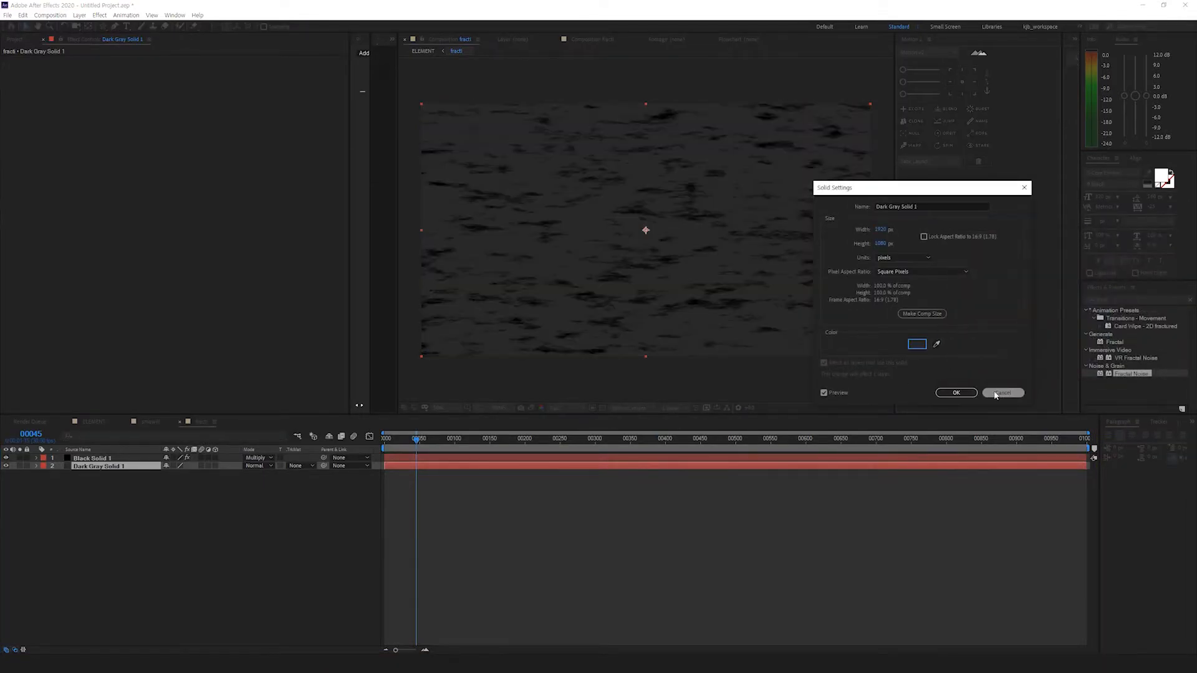
click(955, 393)
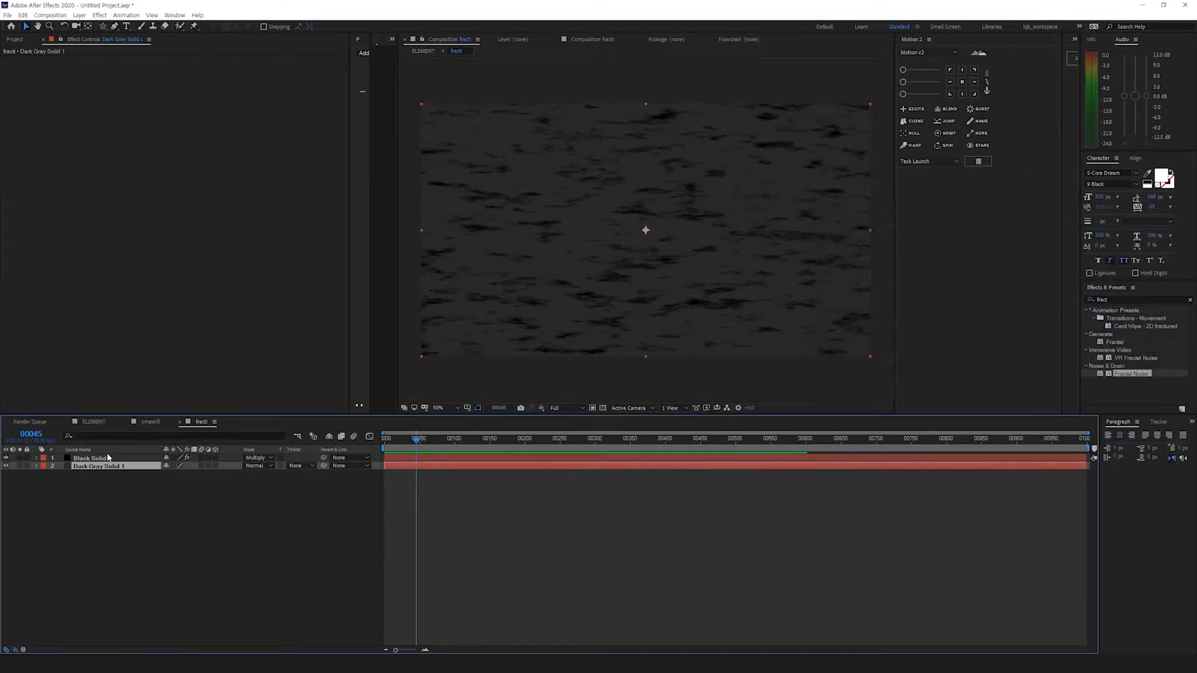
Step: Duplicate Black Solid 1 and set the copy's Fractal Noise contrast to 449.1 and scale height to 20, with higher brightness and a wider scale width
click(90, 458)
key(ctrl+d)
drag(188, 91, 147, 109)
click(13, 115)
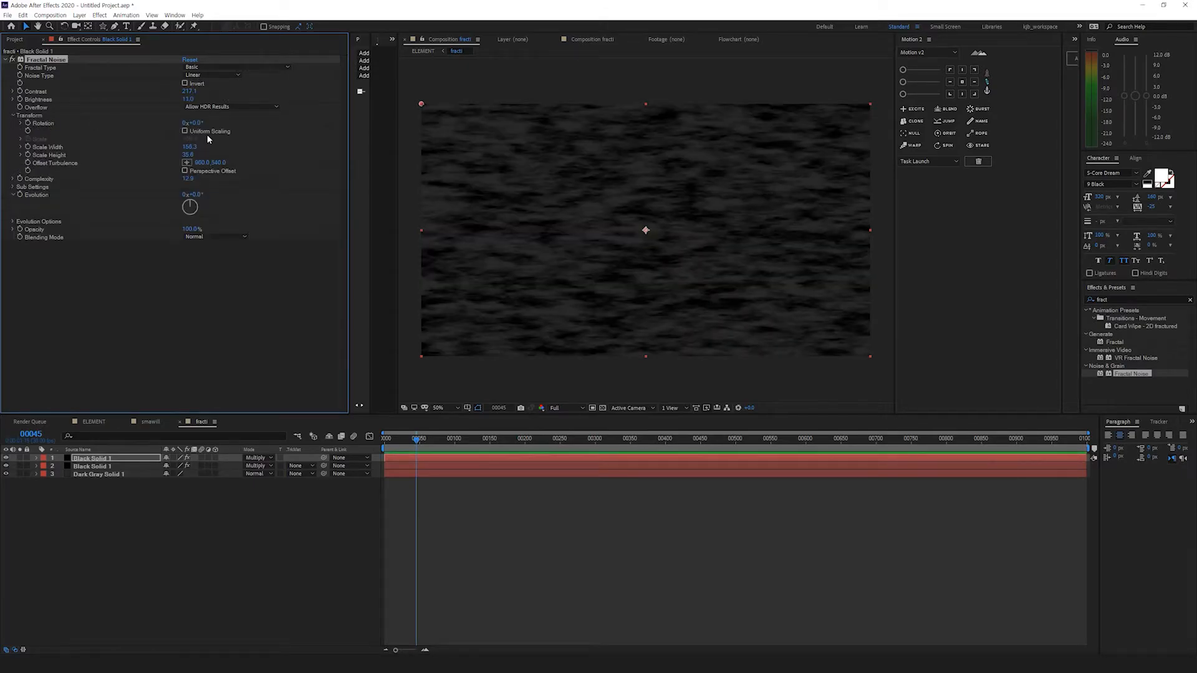
drag(193, 148, 225, 164)
drag(191, 92, 301, 94)
drag(190, 100, 249, 106)
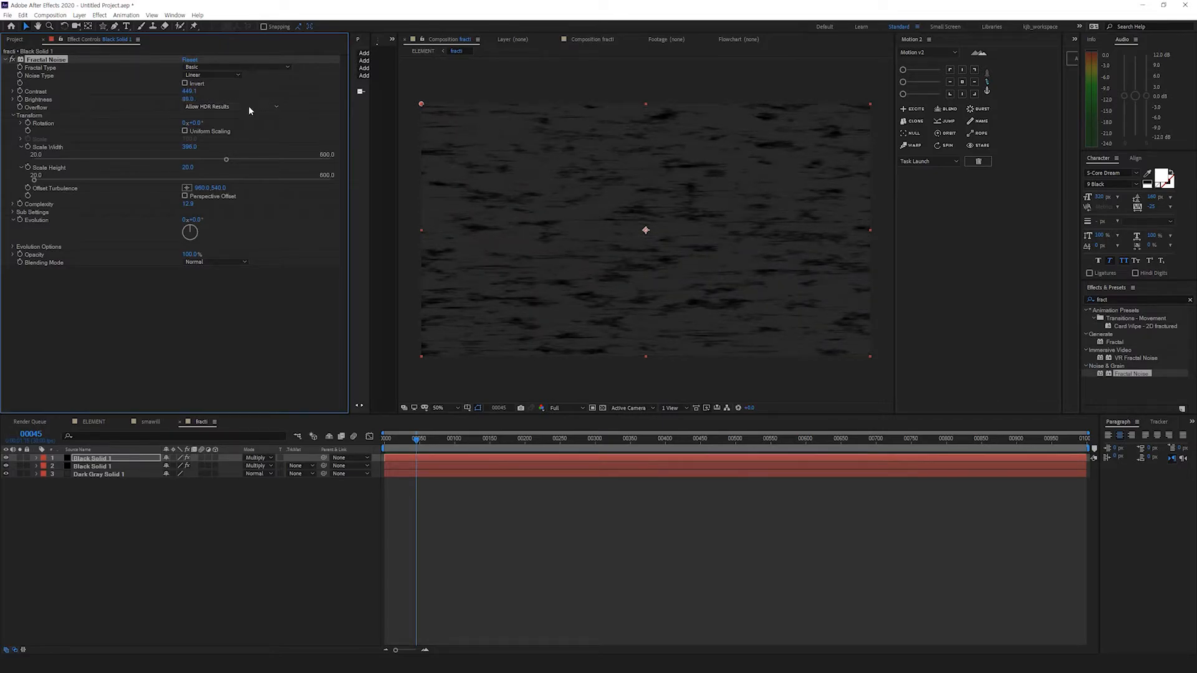
Step: Return to the ELEMENT composition and set the plane's Default material diffuse color to white FFFFFF in the element layer's Scene Setup
click(417, 51)
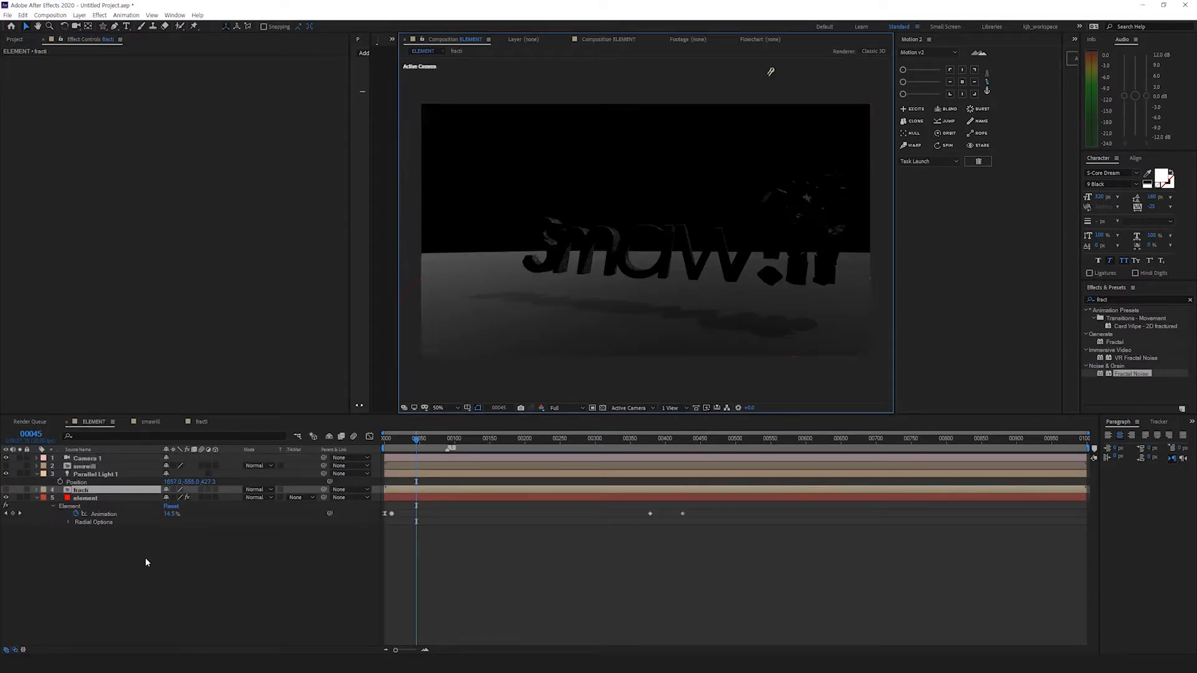
click(96, 498)
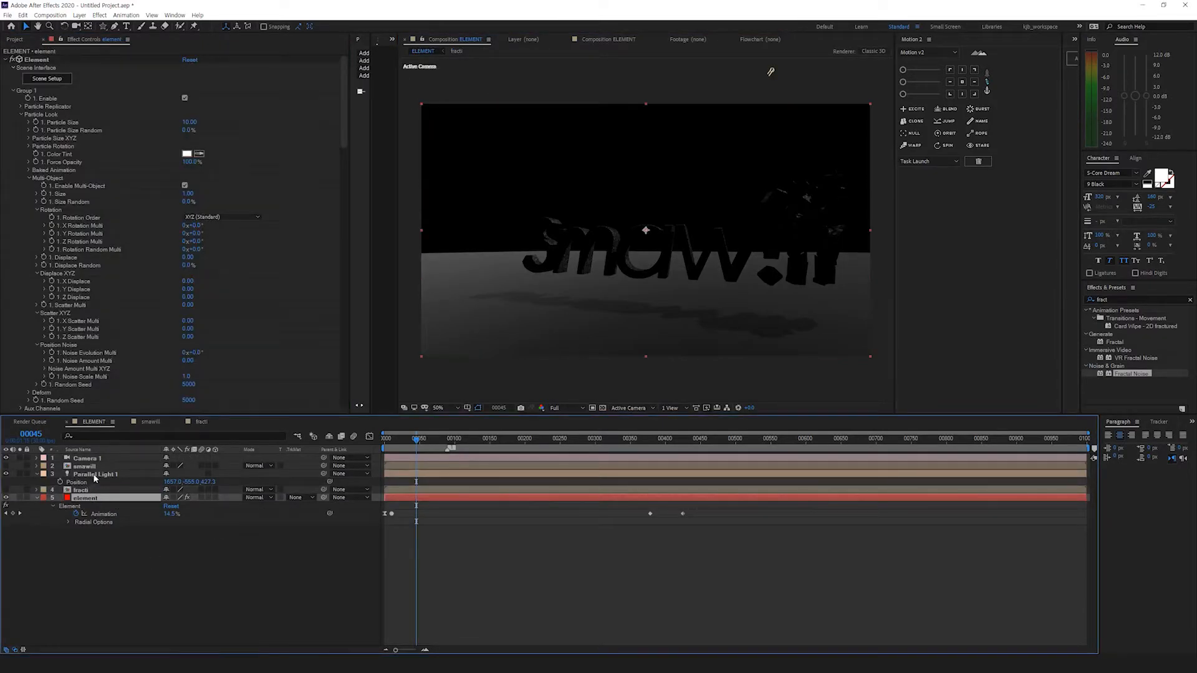
click(46, 80)
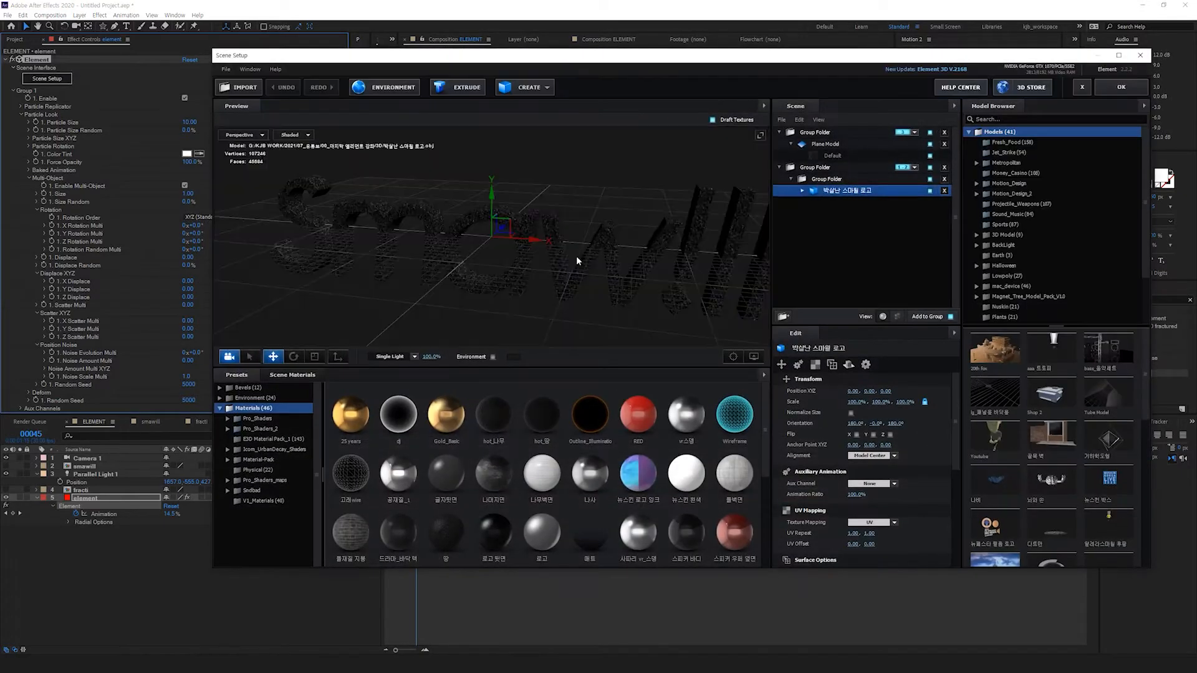
click(833, 155)
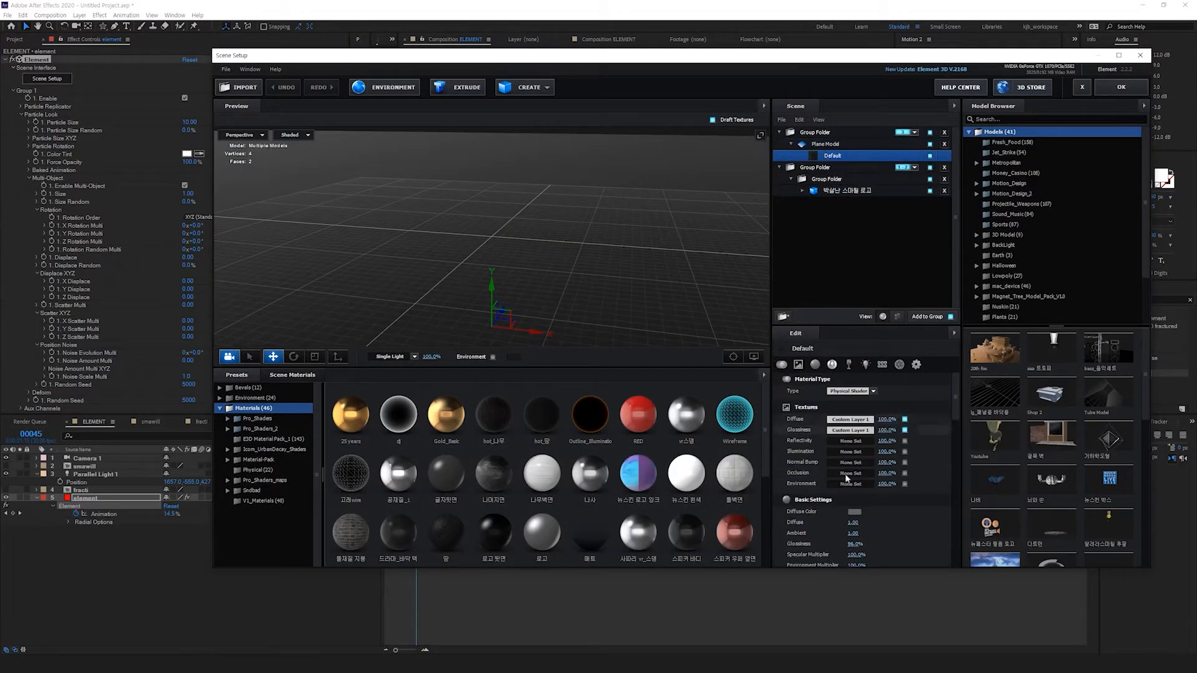
click(854, 512)
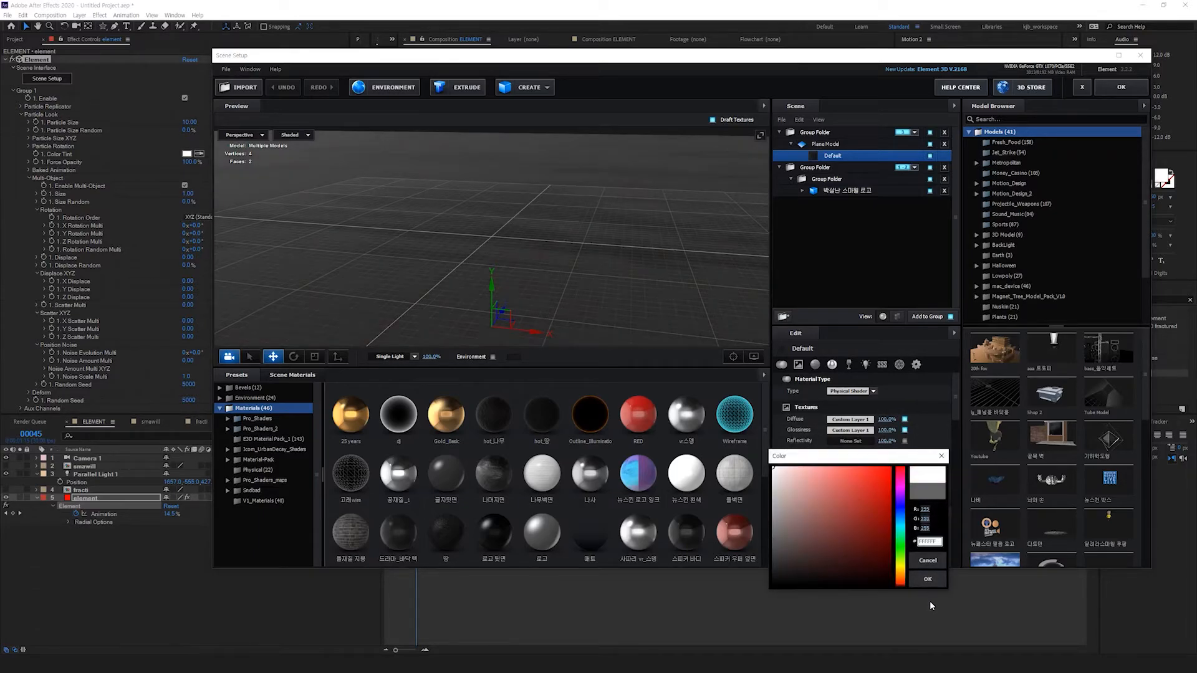
click(927, 580)
Step: Clear the Default material's Diffuse texture and copy the Custom Layer 1 texture from Glossiness into it
right_click(860, 420)
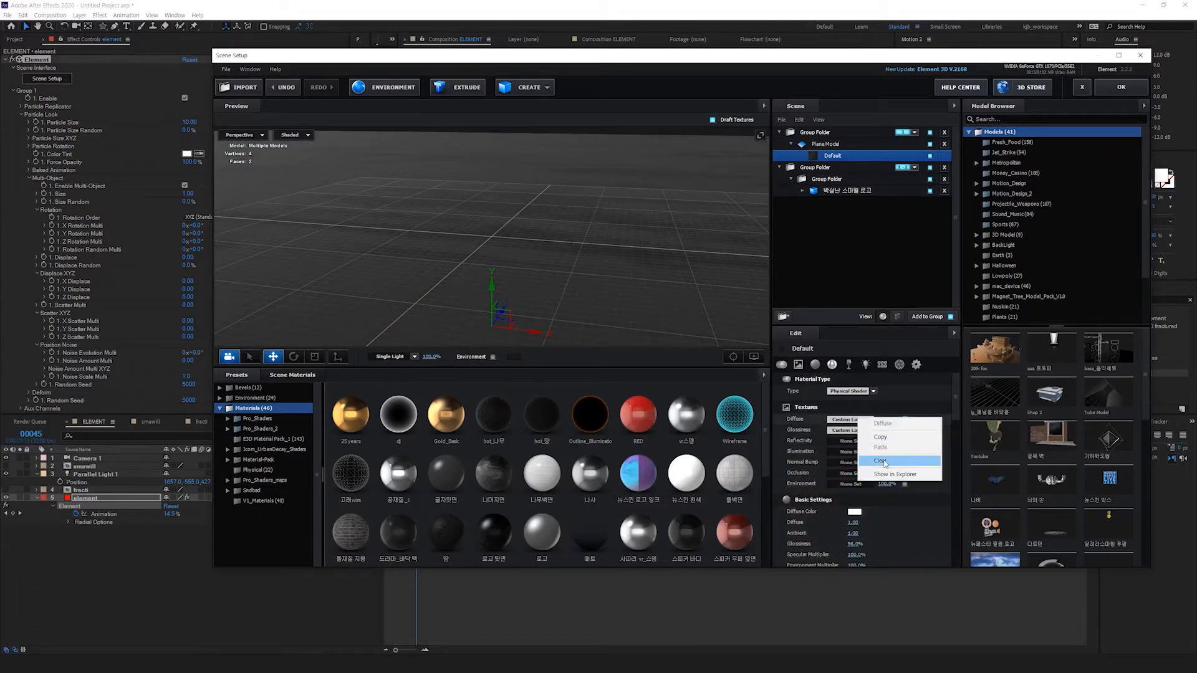
click(881, 461)
drag(879, 429, 851, 420)
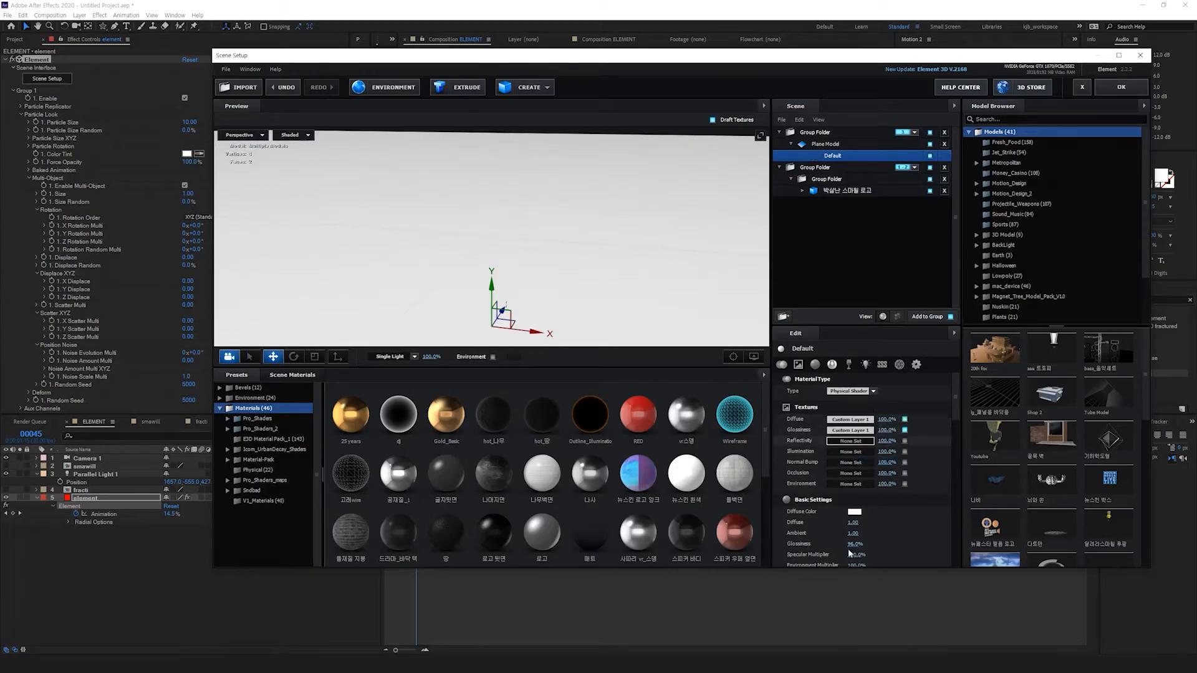
Step: Lower the Default material's Glossiness and Environment Multiplier, and adjust its Reflectivity intensity
drag(861, 544, 849, 565)
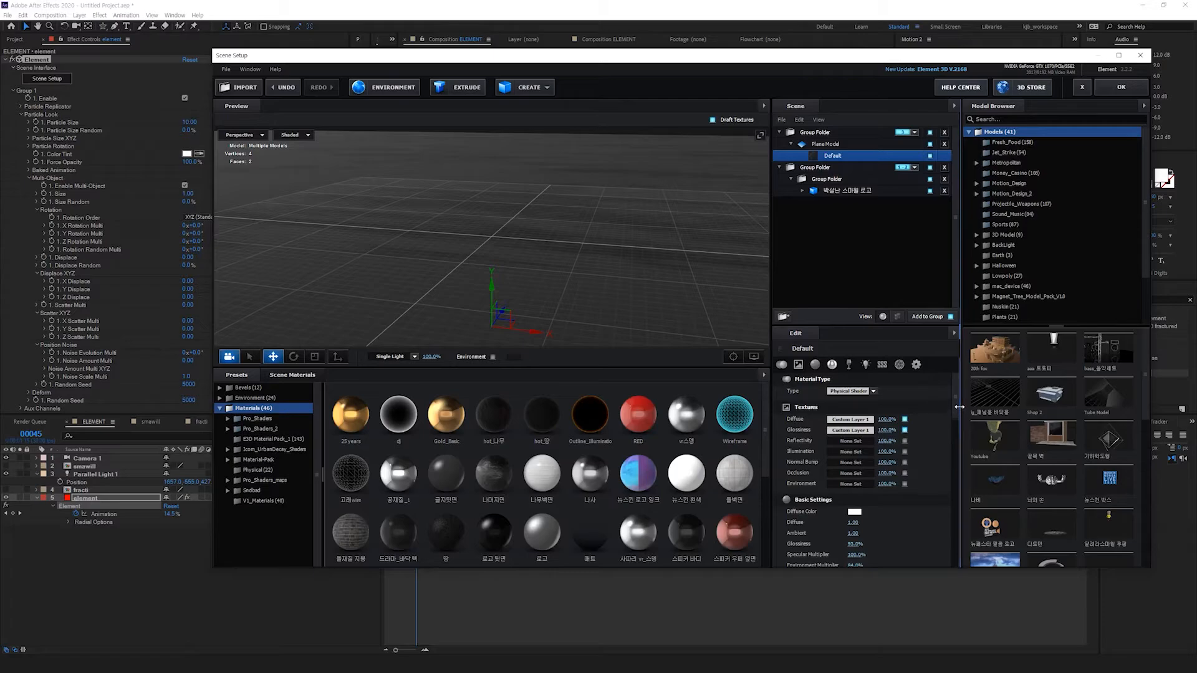
drag(960, 411, 952, 444)
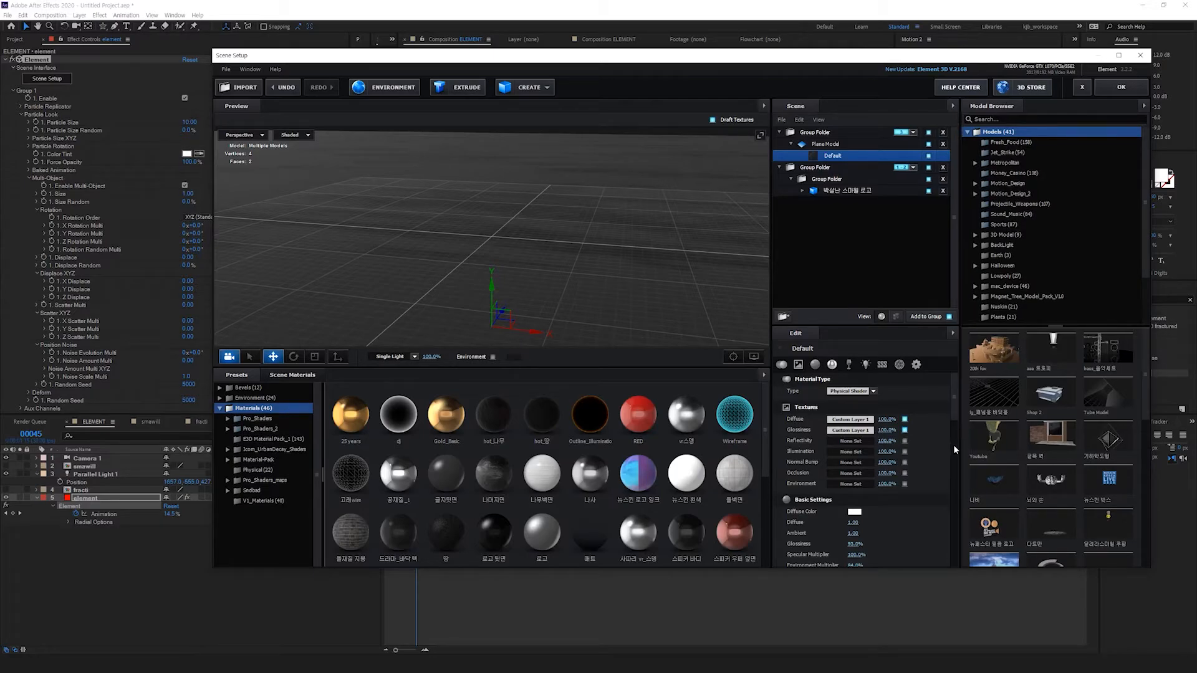
scroll(953, 412, down, 3)
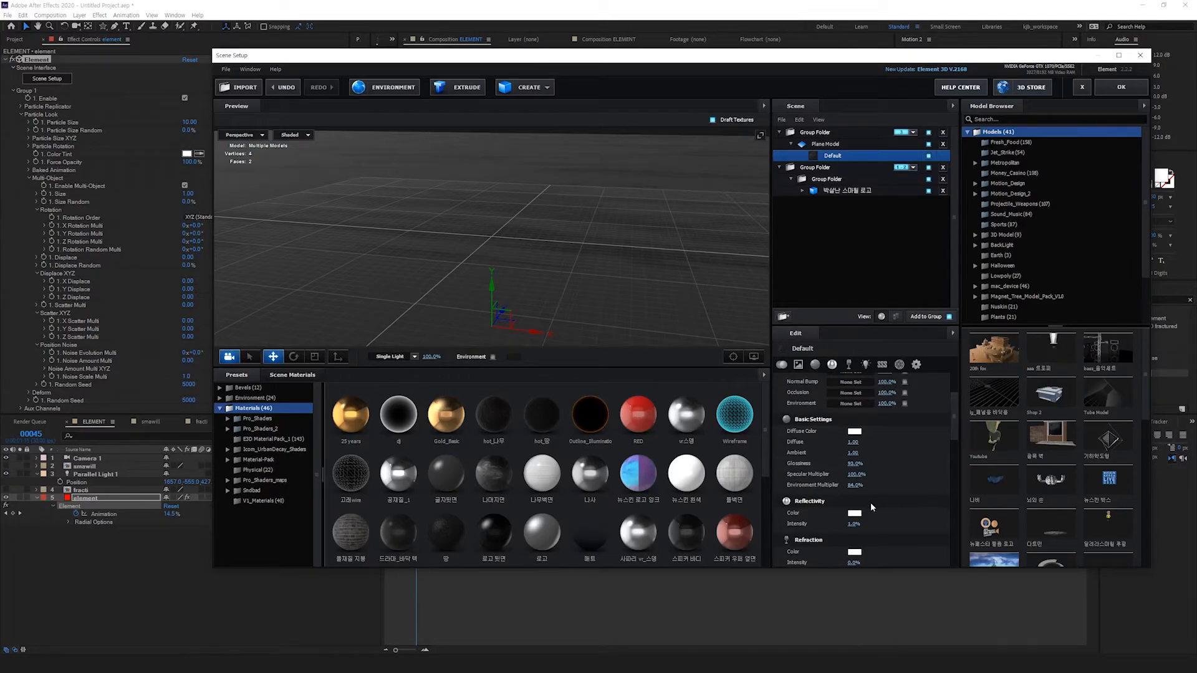
drag(854, 524, 858, 525)
scroll(939, 424, up, 2)
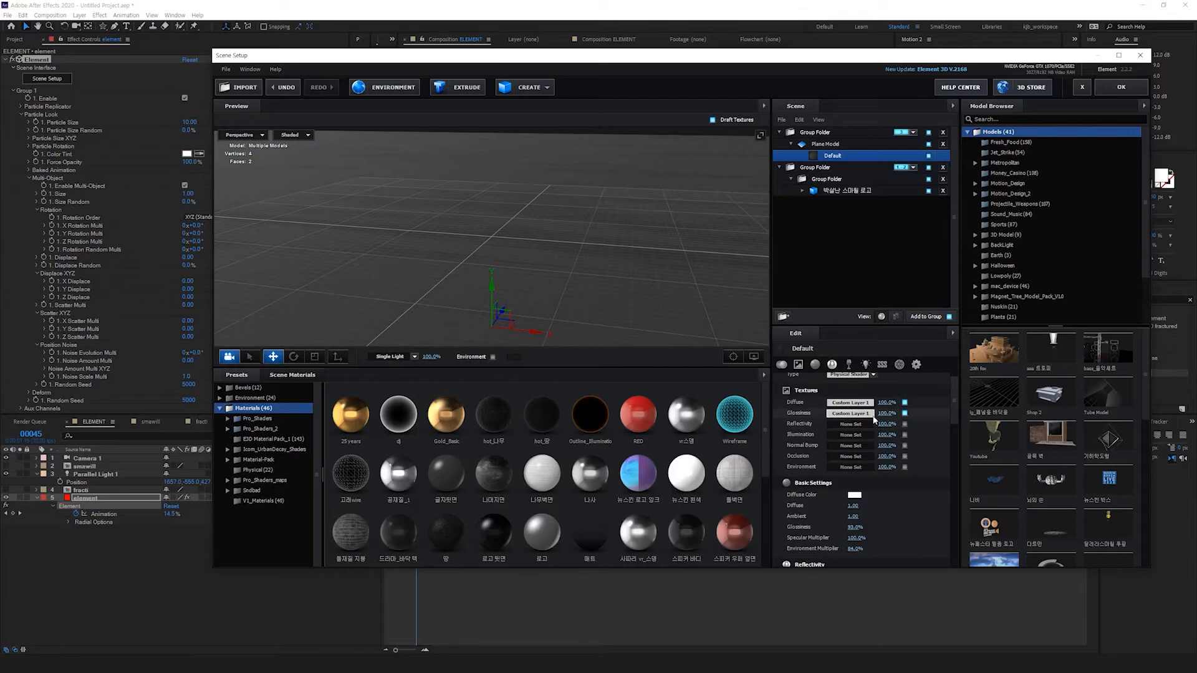
Step: Set the Glossiness texture's input levels to a midpoint of 0.46 and a white point of 0.71
click(852, 414)
drag(924, 477, 917, 478)
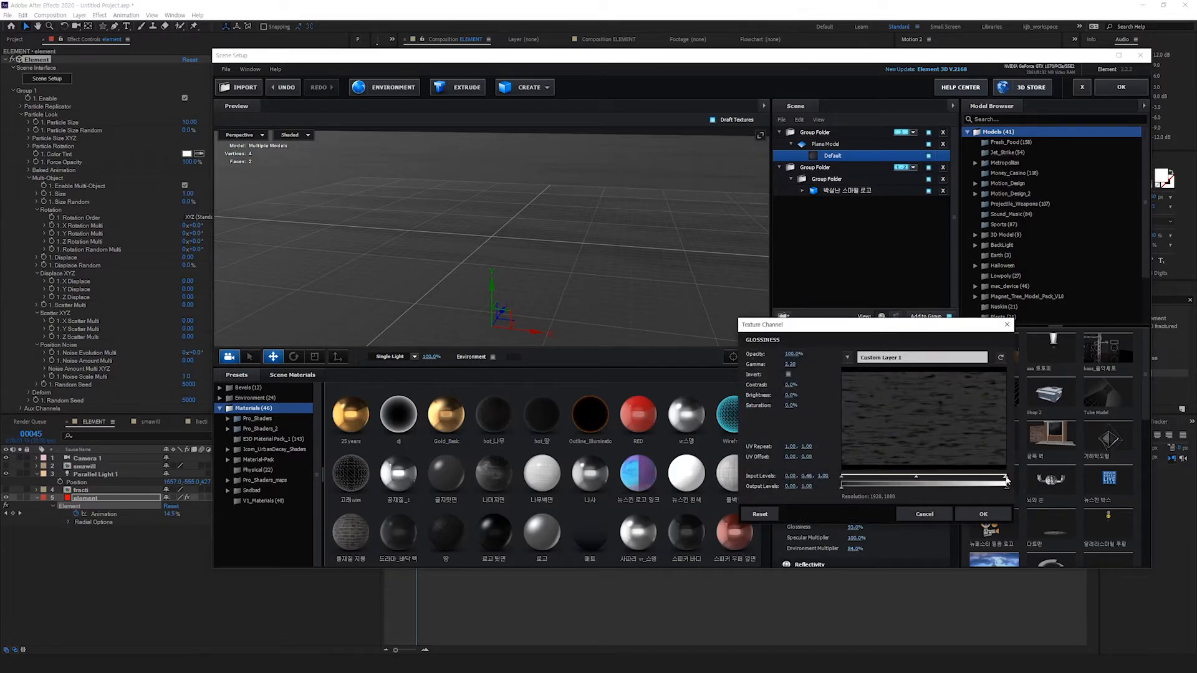
drag(1006, 480, 961, 479)
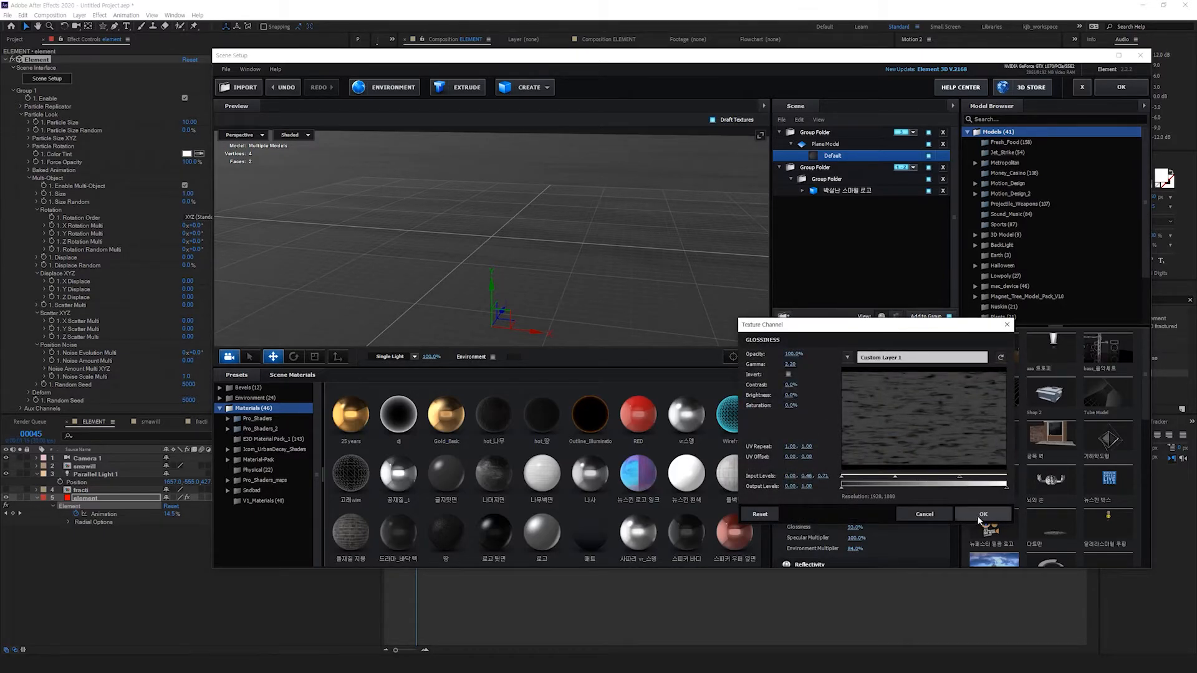
Step: Accept the glossiness texture settings, move Plane Model into the logo's nested group folder, and inspect the logo against the plane
click(982, 515)
drag(823, 144, 828, 207)
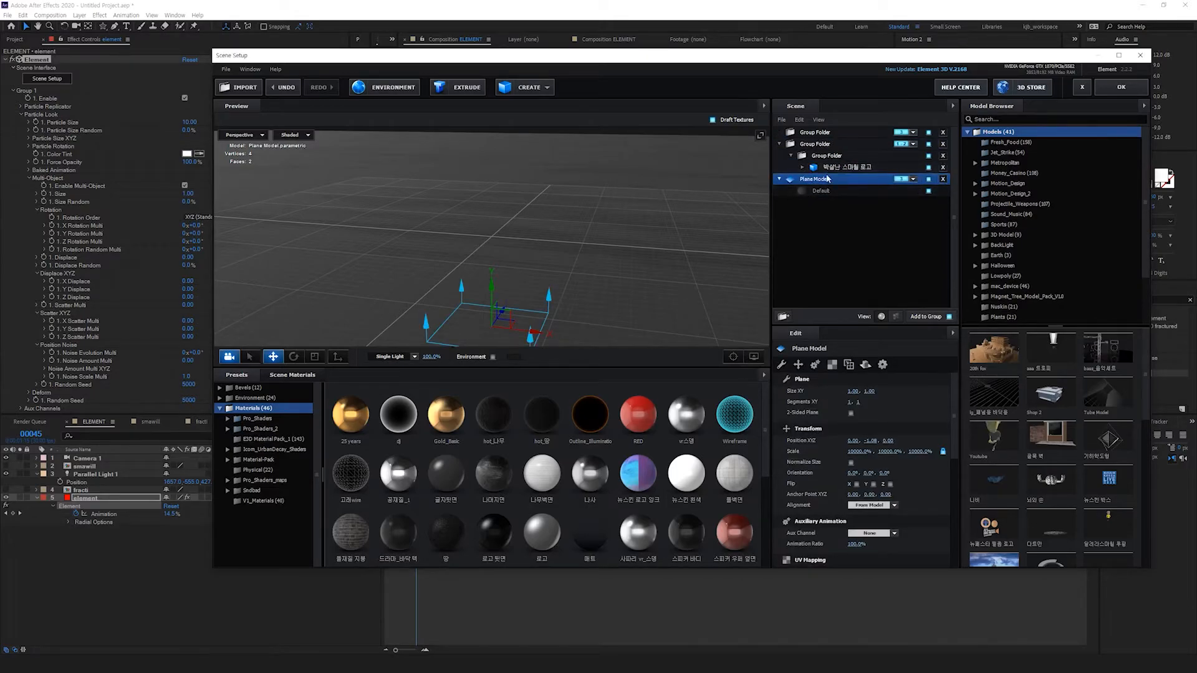
drag(825, 176, 833, 157)
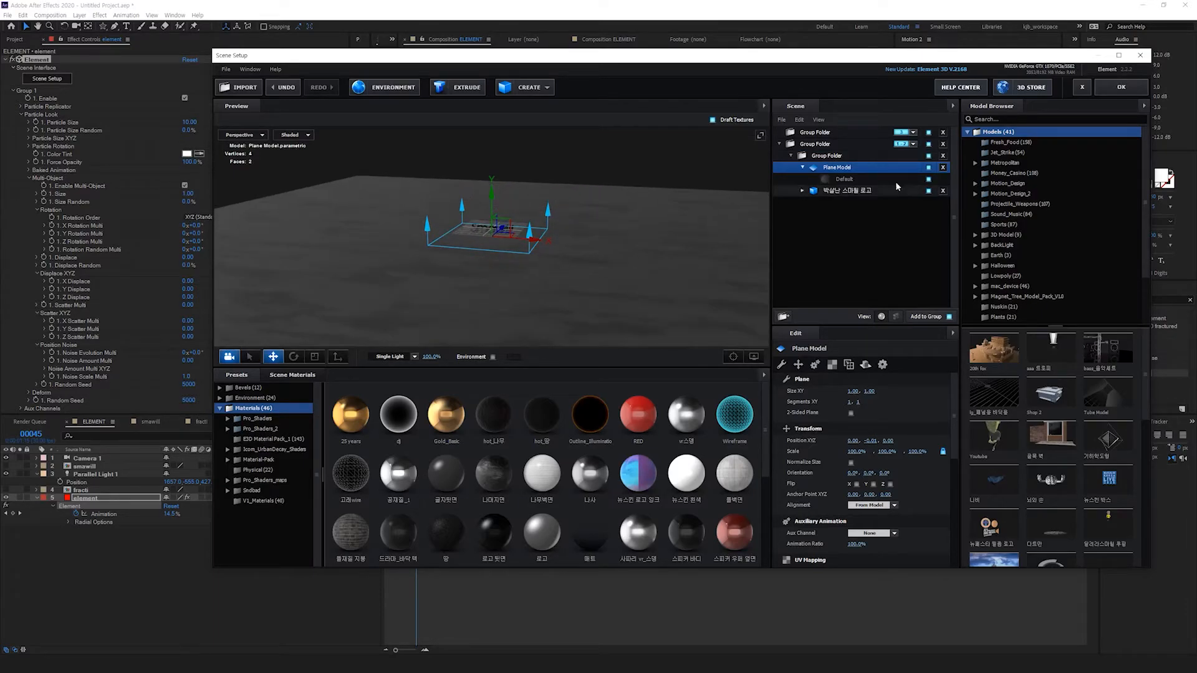
click(853, 191)
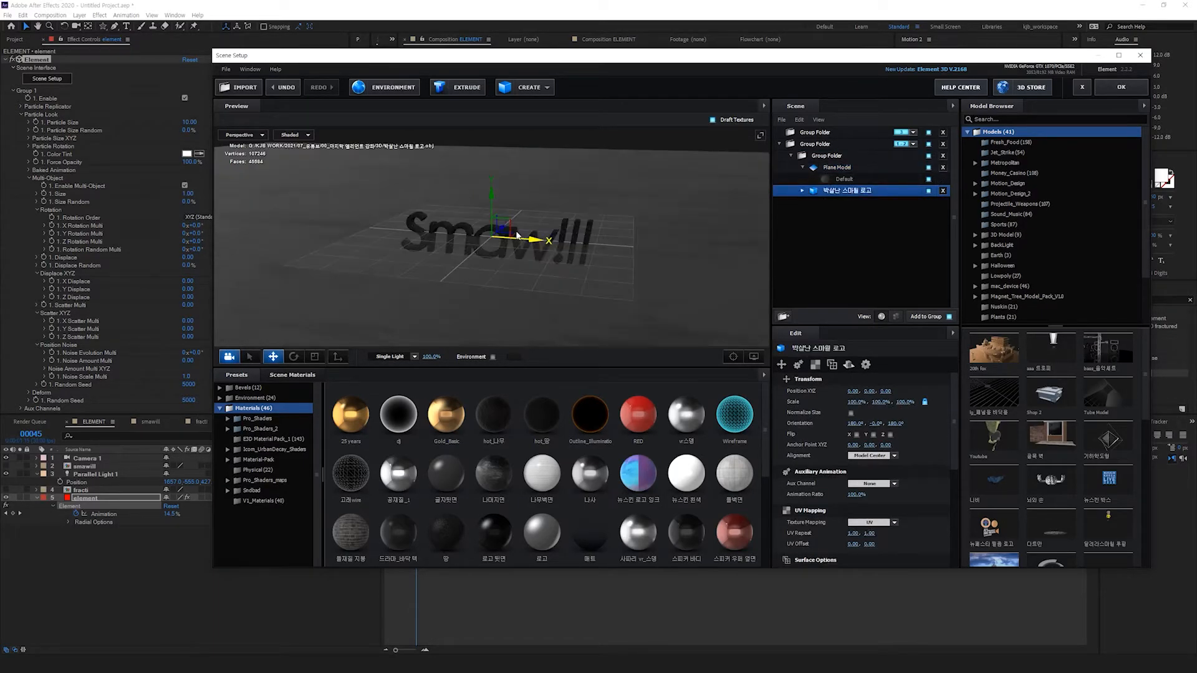
scroll(523, 245, up, 4)
drag(407, 290, 685, 211)
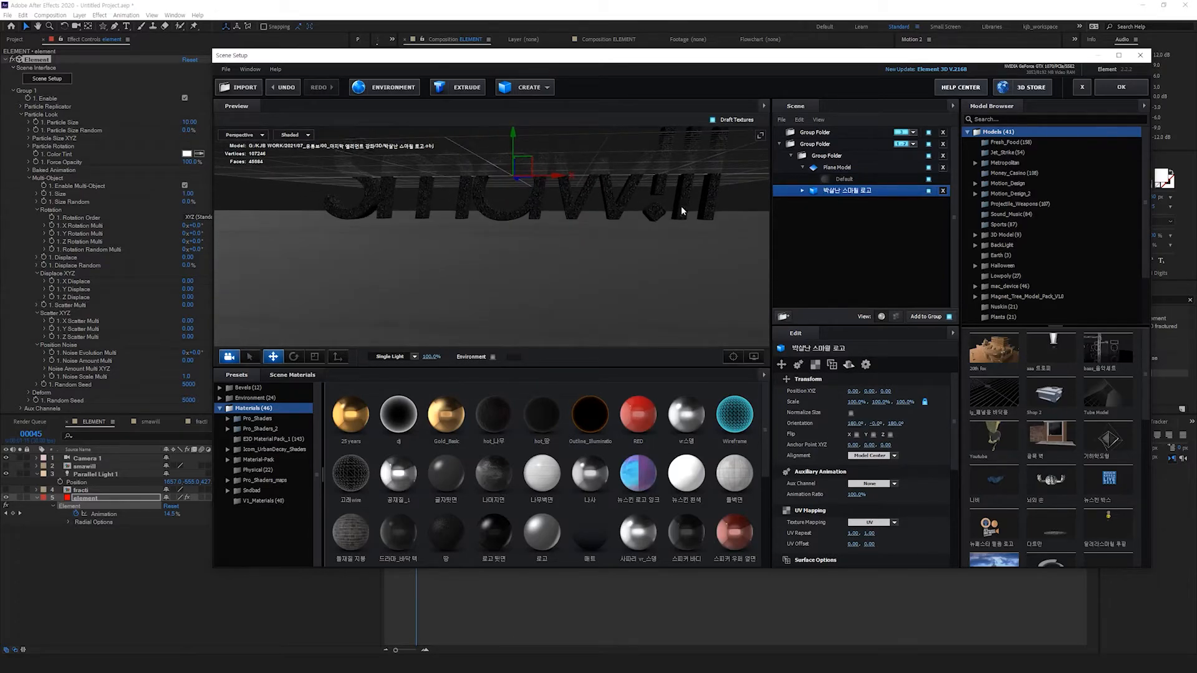
Step: Set Plane Model's reflect mode to Mirror Surface and adjust the reflectivity intensity of its Default material
click(835, 168)
drag(956, 414, 952, 521)
click(846, 179)
scroll(881, 438, down, 3)
mouse_move(855, 489)
mouse_down()
mouse_move(933, 489)
mouse_move(873, 490)
mouse_up()
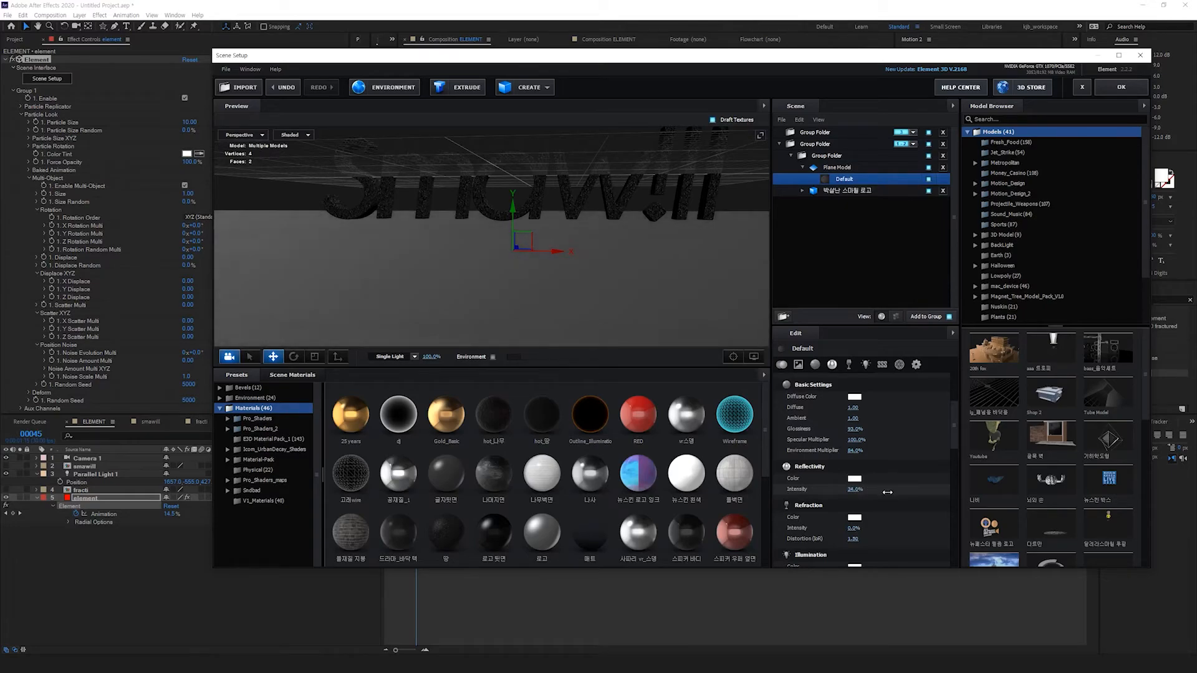
Step: Compare the plane material with its diffuse and glossiness textures off and on, then set the glossiness texture's strength to 31%
scroll(868, 437, up, 4)
click(905, 419)
click(905, 431)
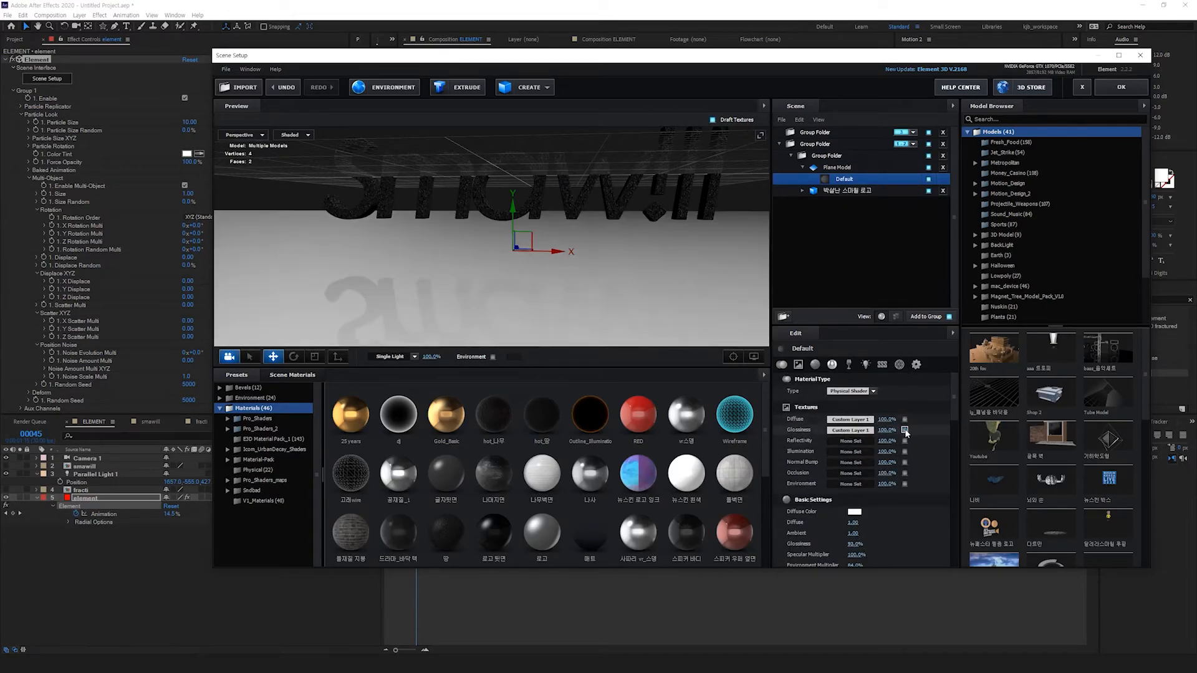
click(904, 419)
click(905, 431)
drag(891, 429, 863, 431)
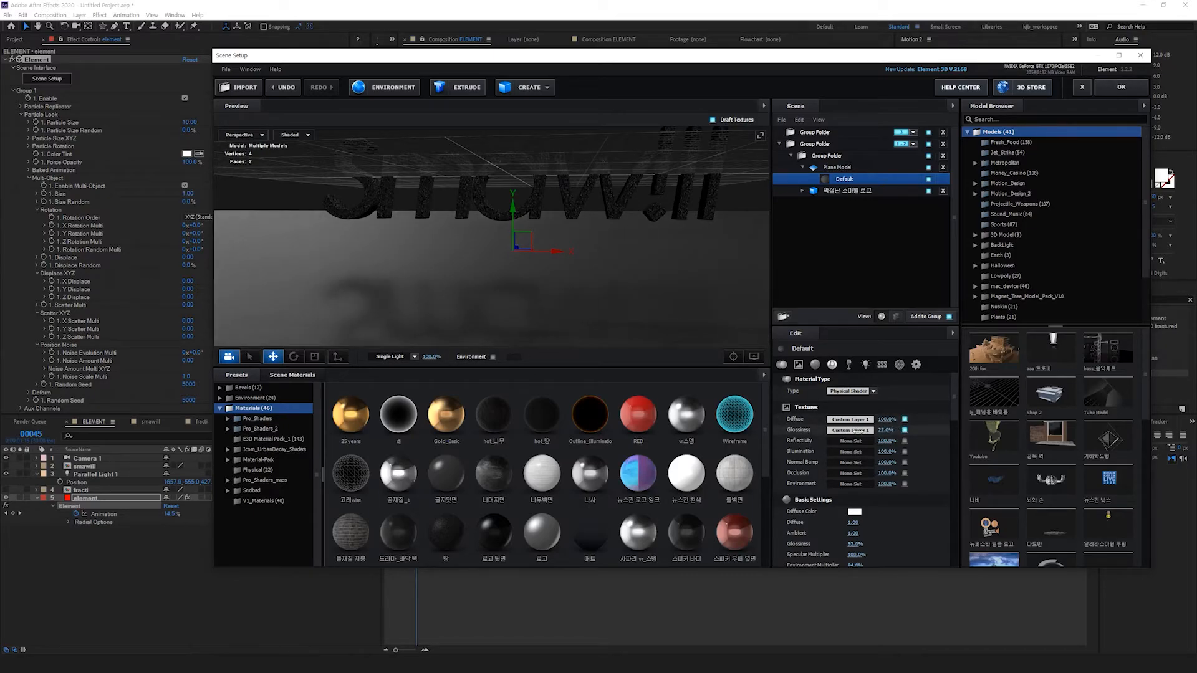
drag(854, 431, 858, 434)
Step: Set the glossiness texture's input levels to 0.00, 0.32 and 0.37
click(849, 430)
drag(898, 497, 861, 494)
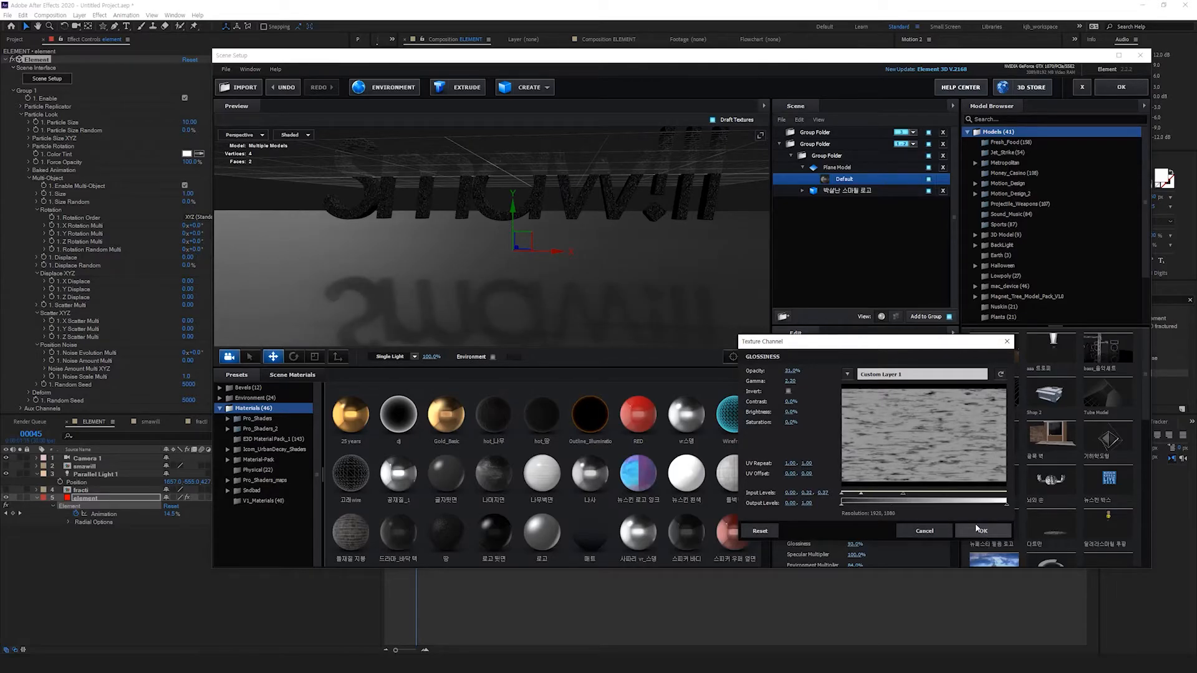
click(978, 529)
Step: Move Plane Model back into the first group folder, apply the scene, and orbit the composition camera around the logo
click(826, 166)
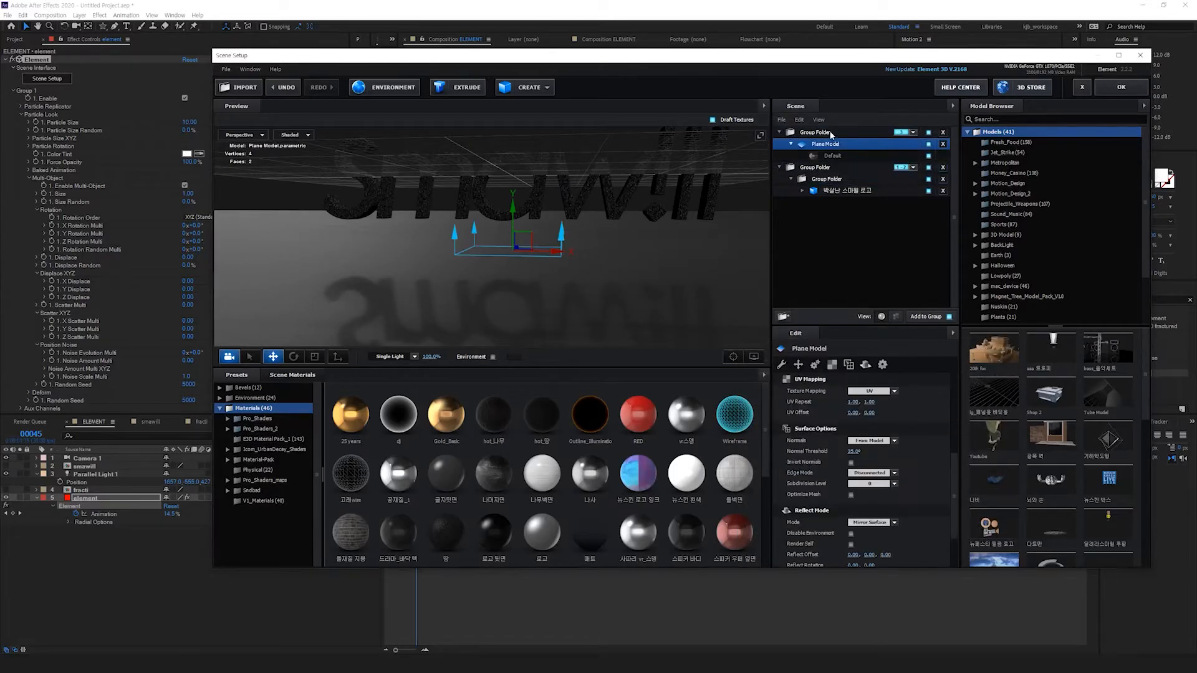
click(1122, 88)
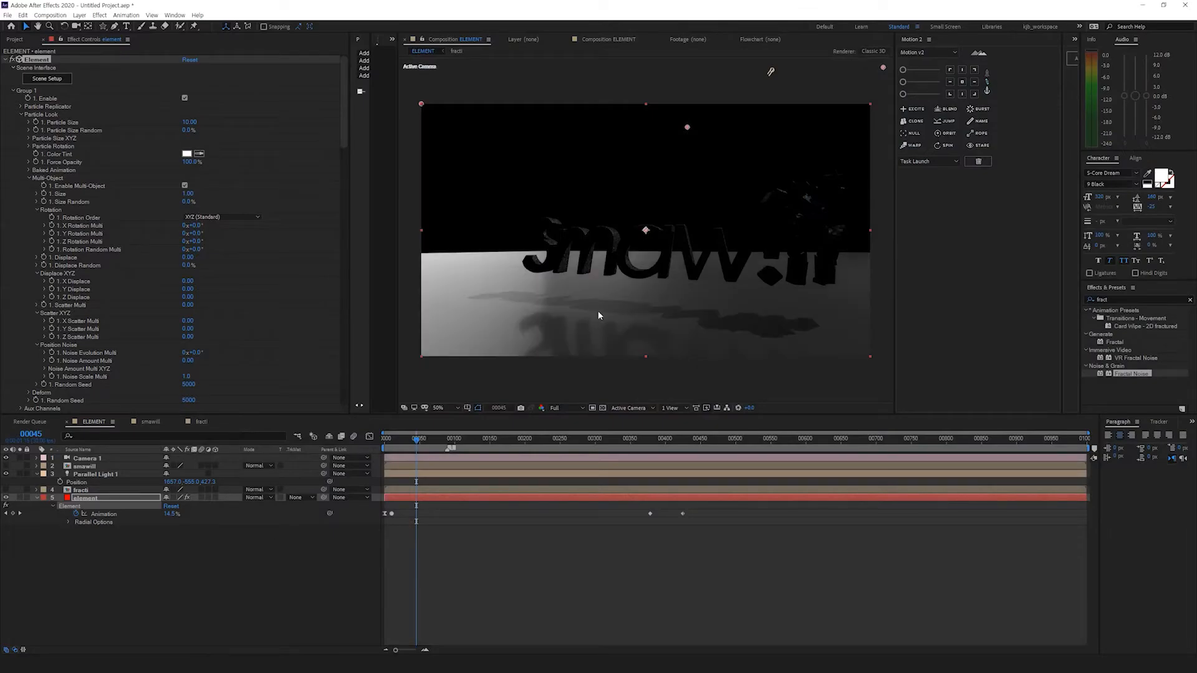
key(c)
drag(647, 282, 533, 218)
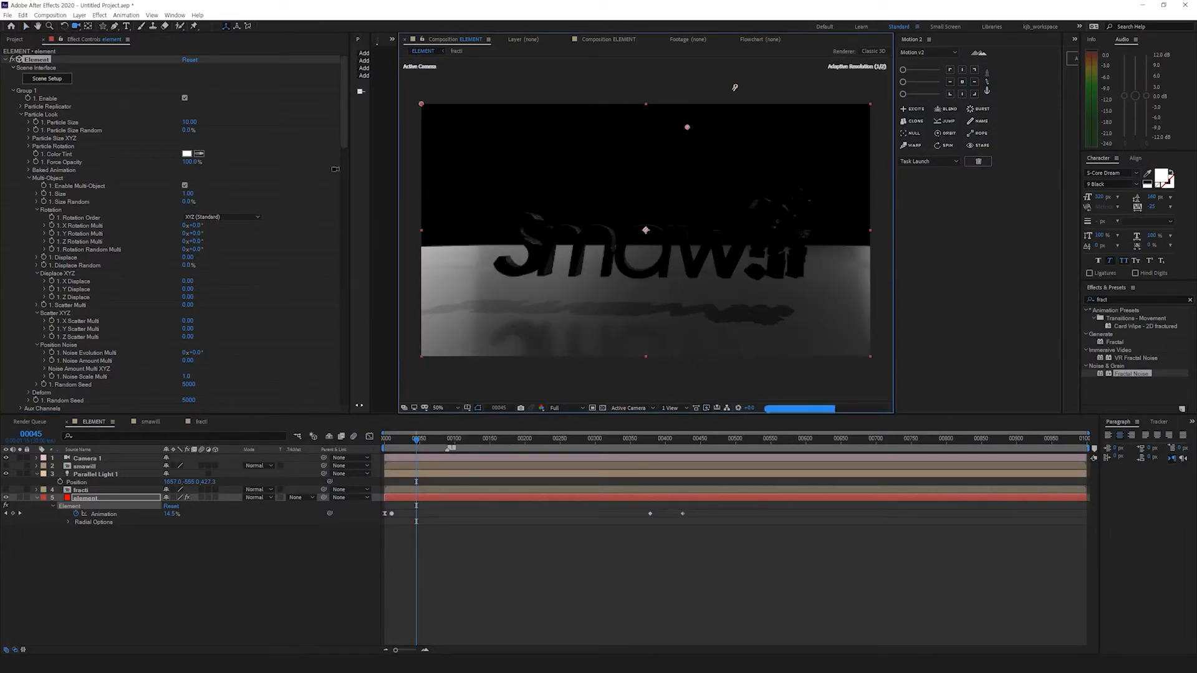
Step: Set Add Lighting to Dramatic in the Element effect's lighting render settings
drag(338, 95, 303, 349)
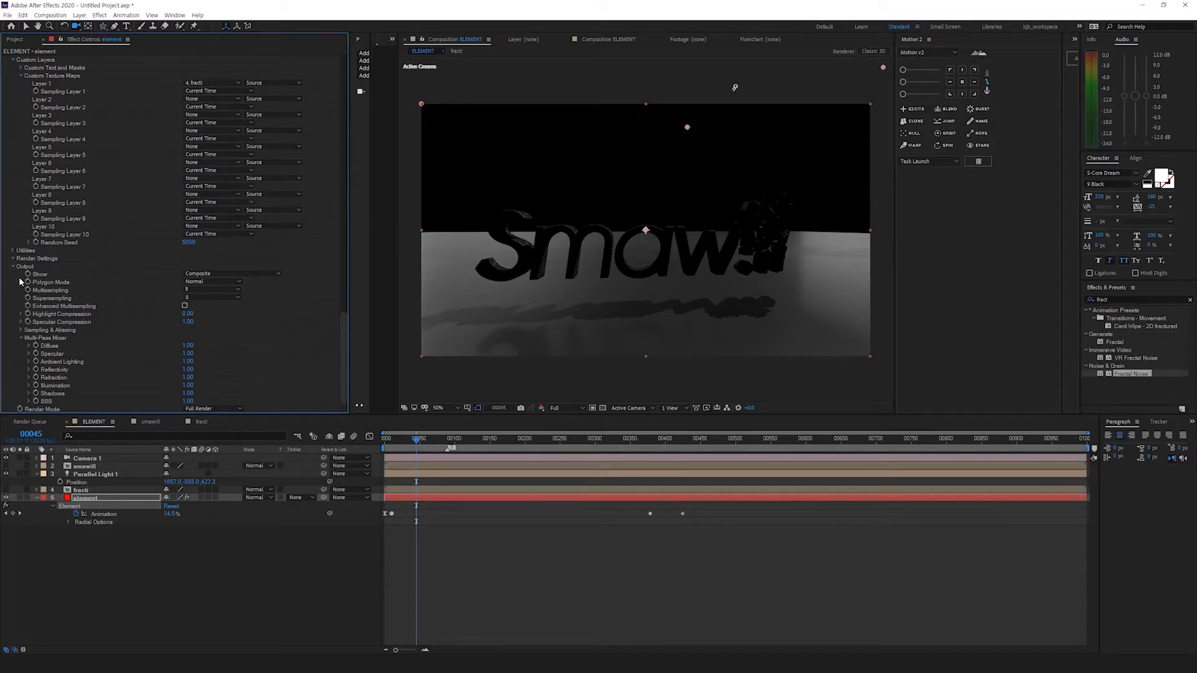
click(13, 258)
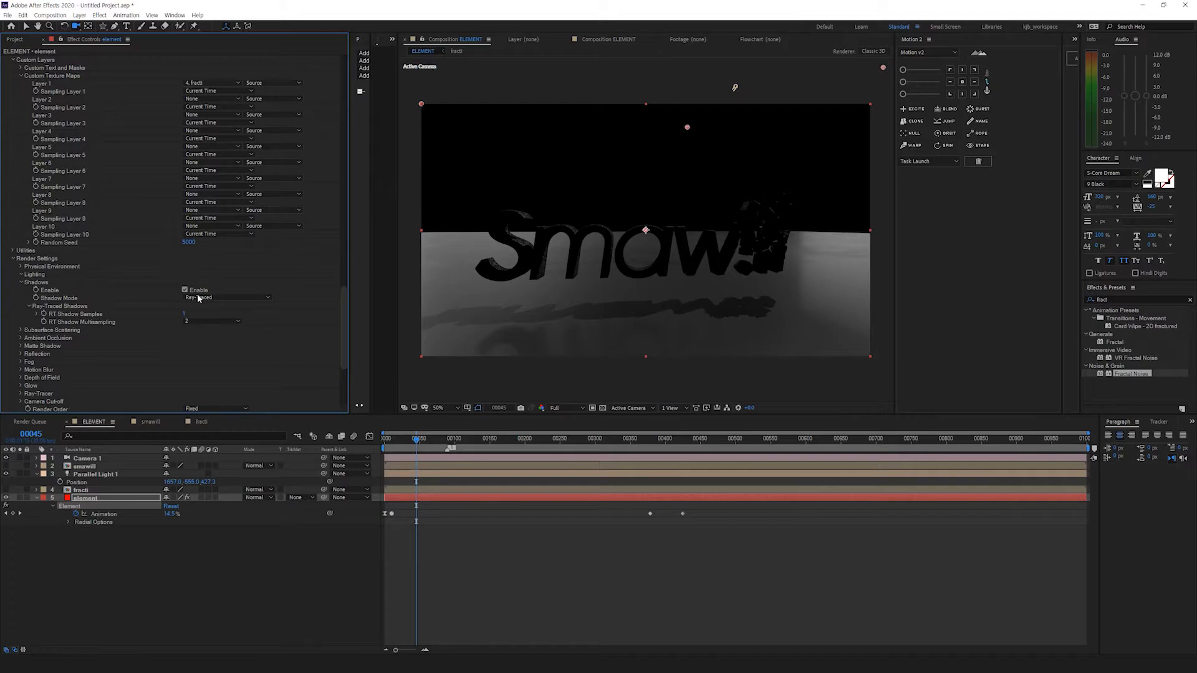
click(20, 274)
click(199, 299)
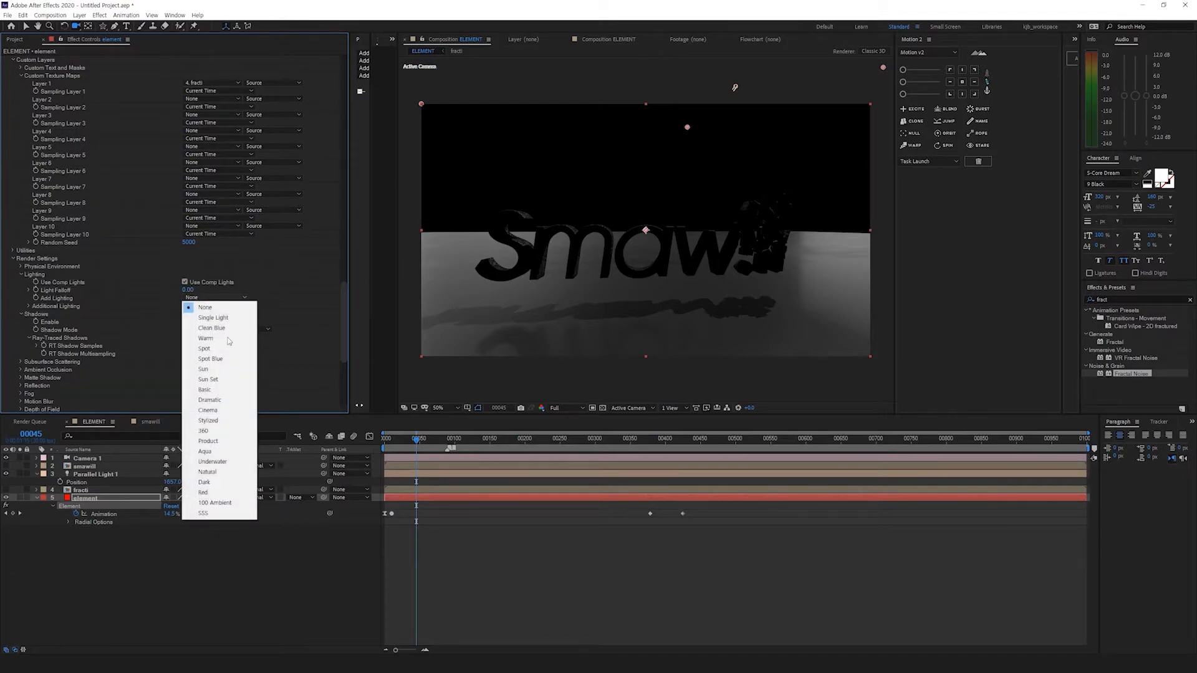
click(222, 406)
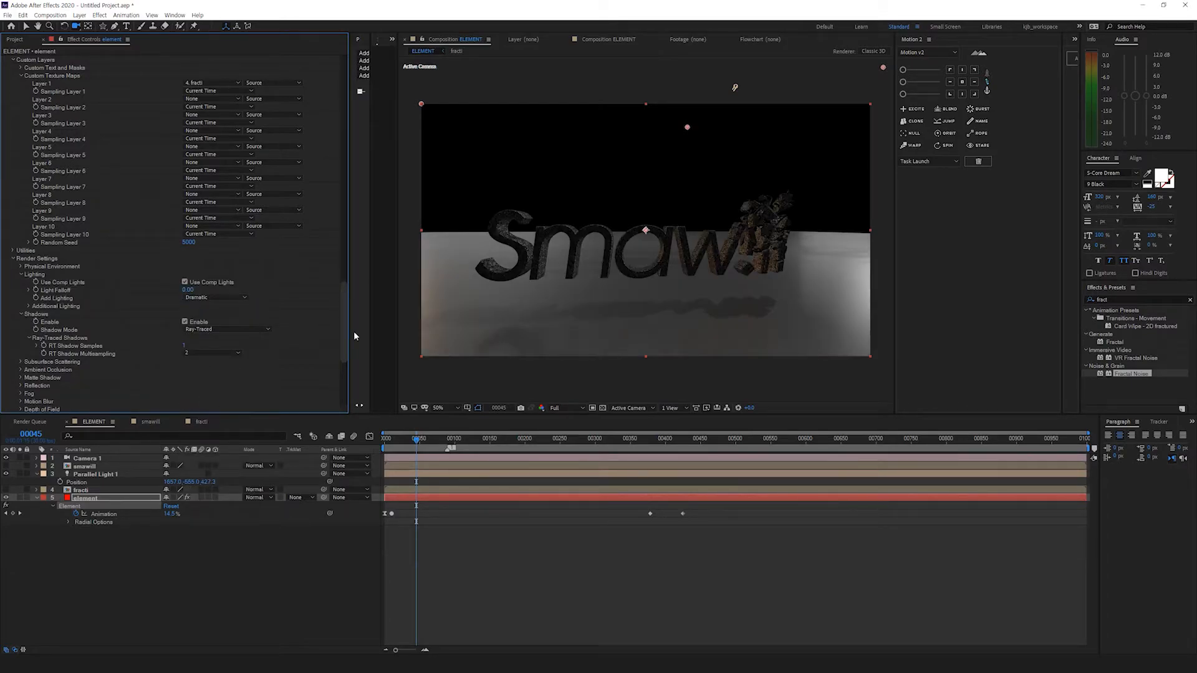
Step: Check the ambient occlusion settings and preview the shattering logo, moving to frame 189 and orbiting the camera
click(21, 370)
scroll(25, 349, down, 3)
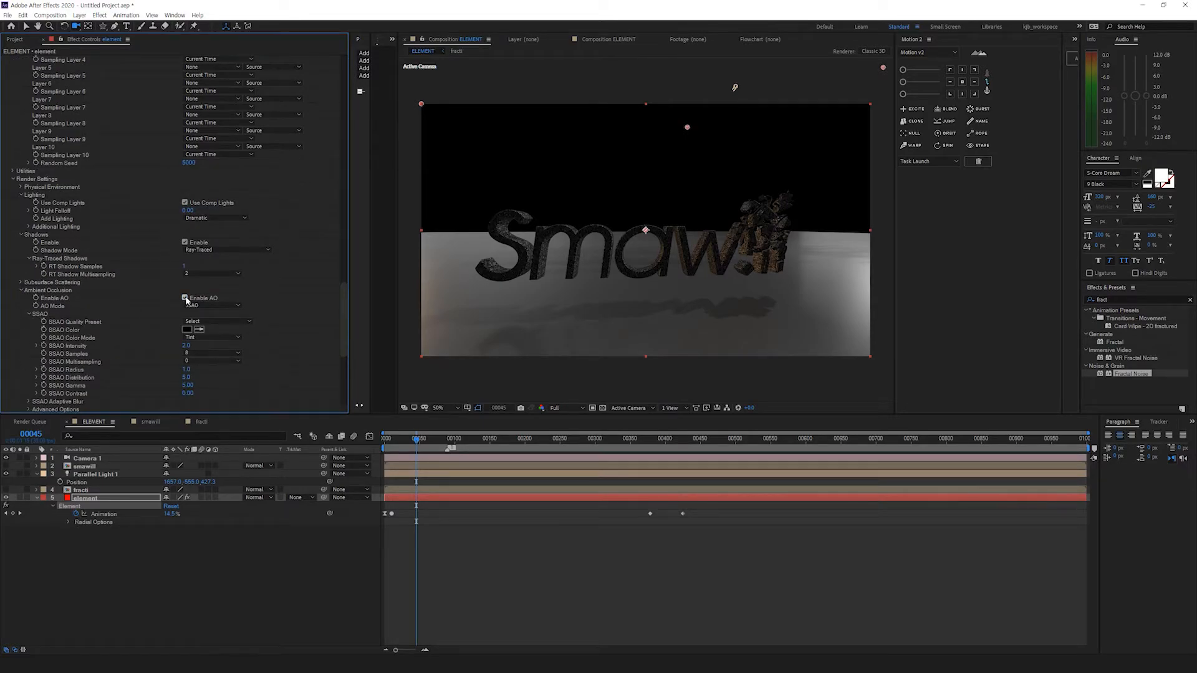
key(space)
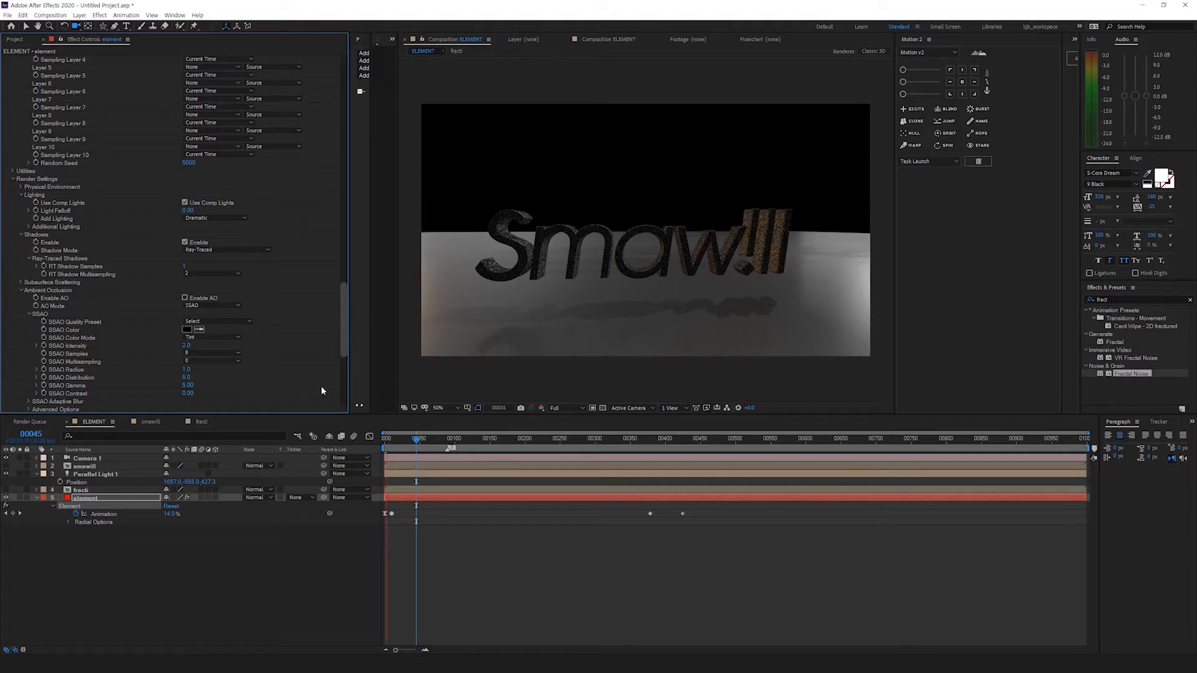
drag(427, 440, 518, 440)
click(657, 292)
drag(658, 292, 608, 318)
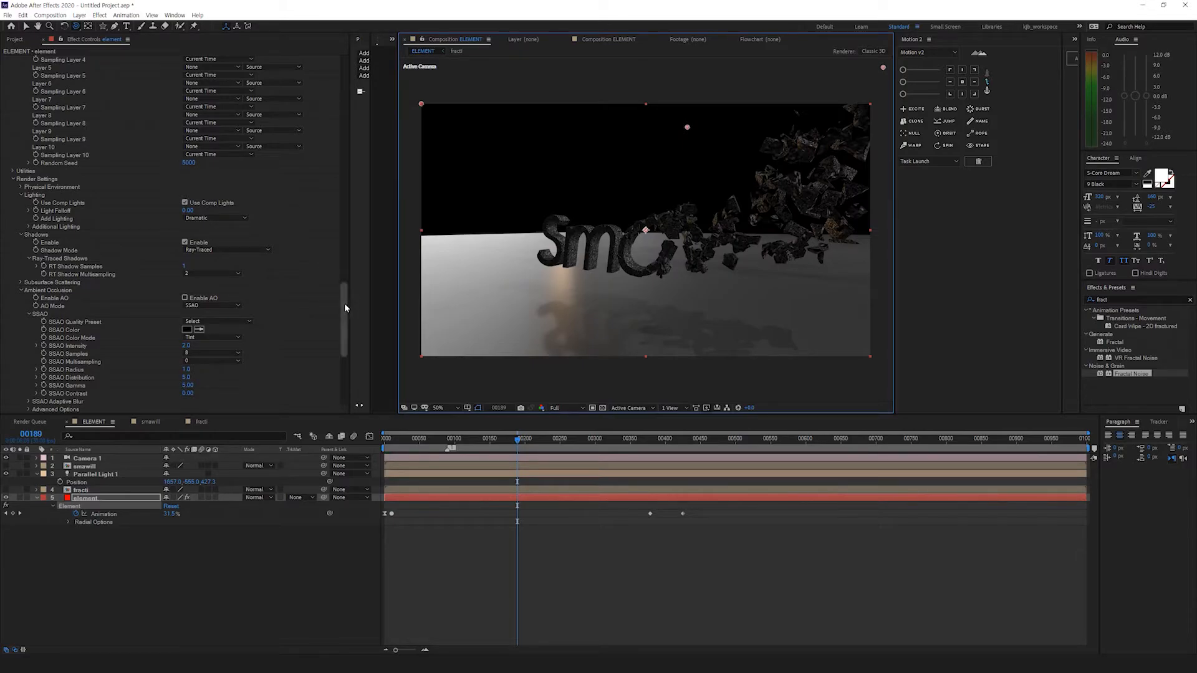
Step: Reopen the Element scene setup and import the 큐브 여러개 OBJ model
drag(344, 303, 376, 21)
click(54, 84)
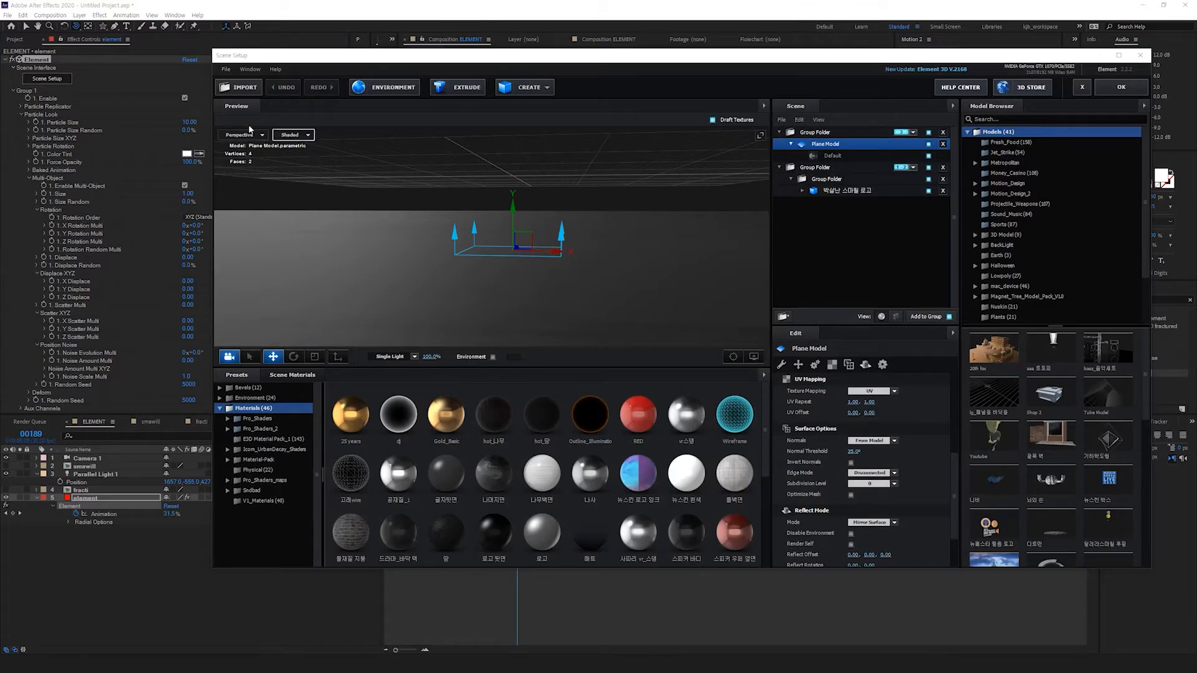
click(252, 94)
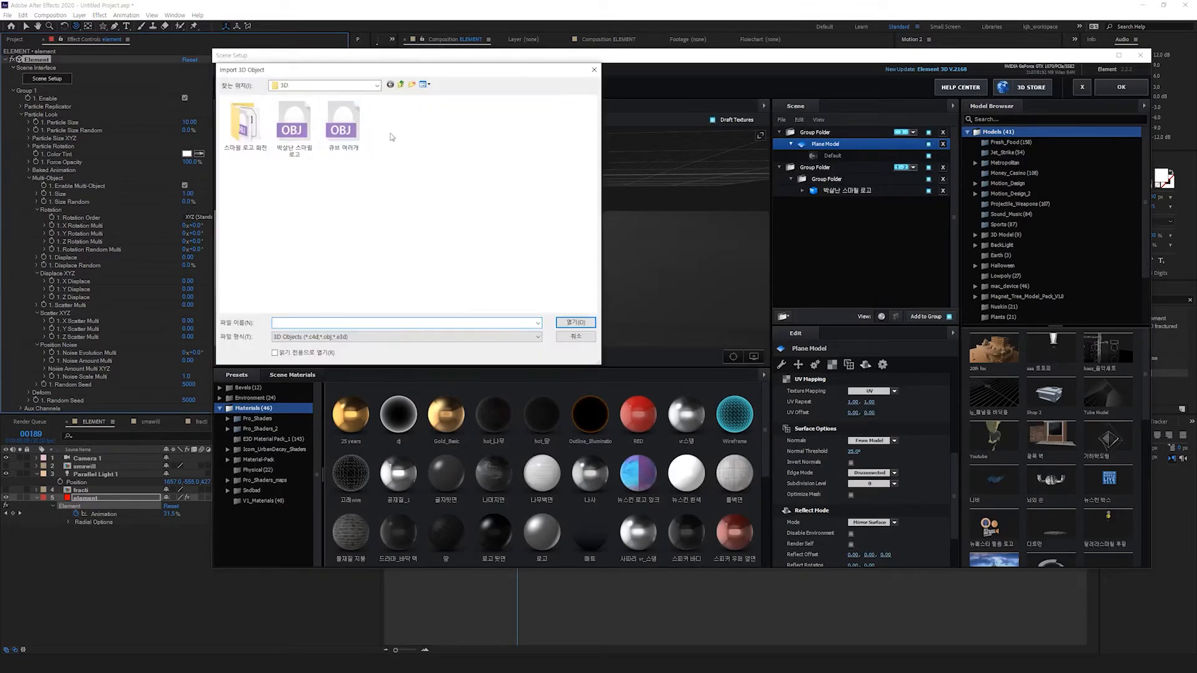
click(343, 128)
key(Tab)
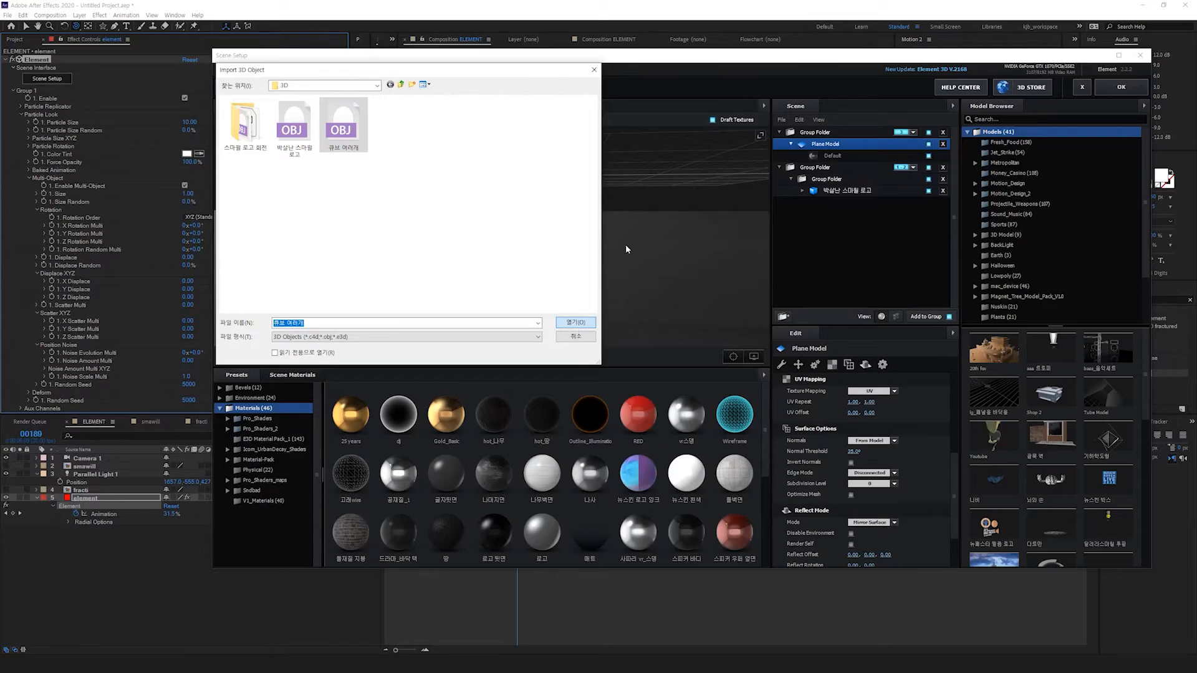
click(575, 322)
click(755, 409)
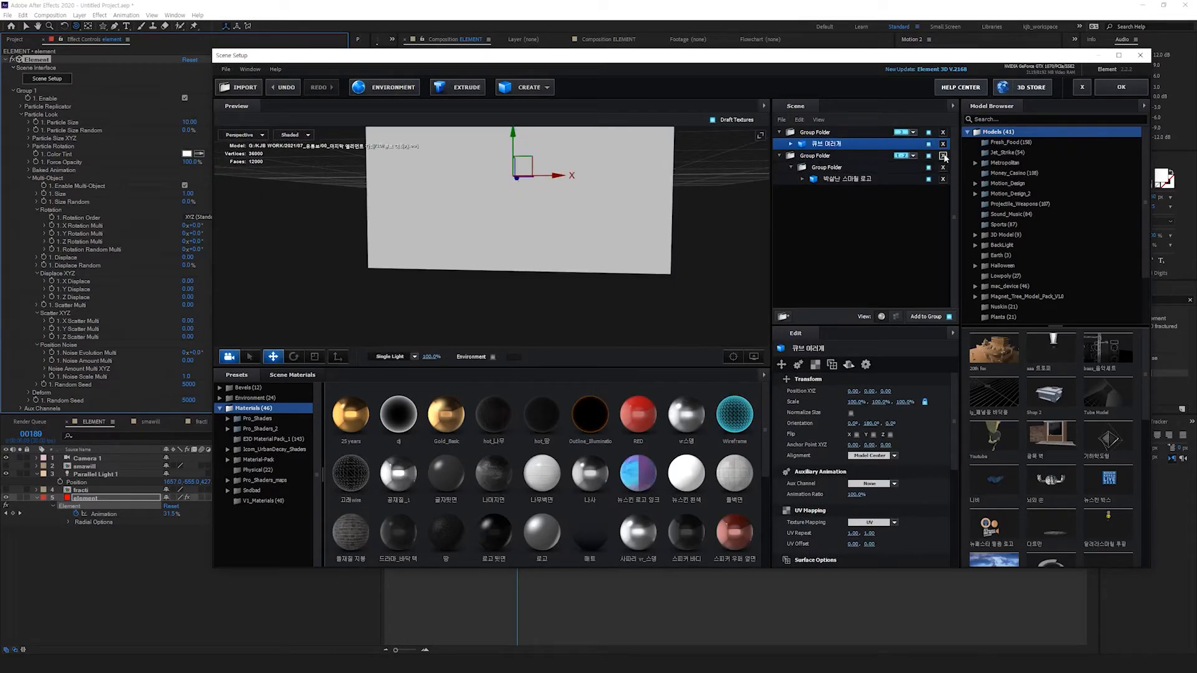
Step: Move the 큐브 여러개 model out of its folder to the top level and assign it to group 4
drag(819, 144, 824, 129)
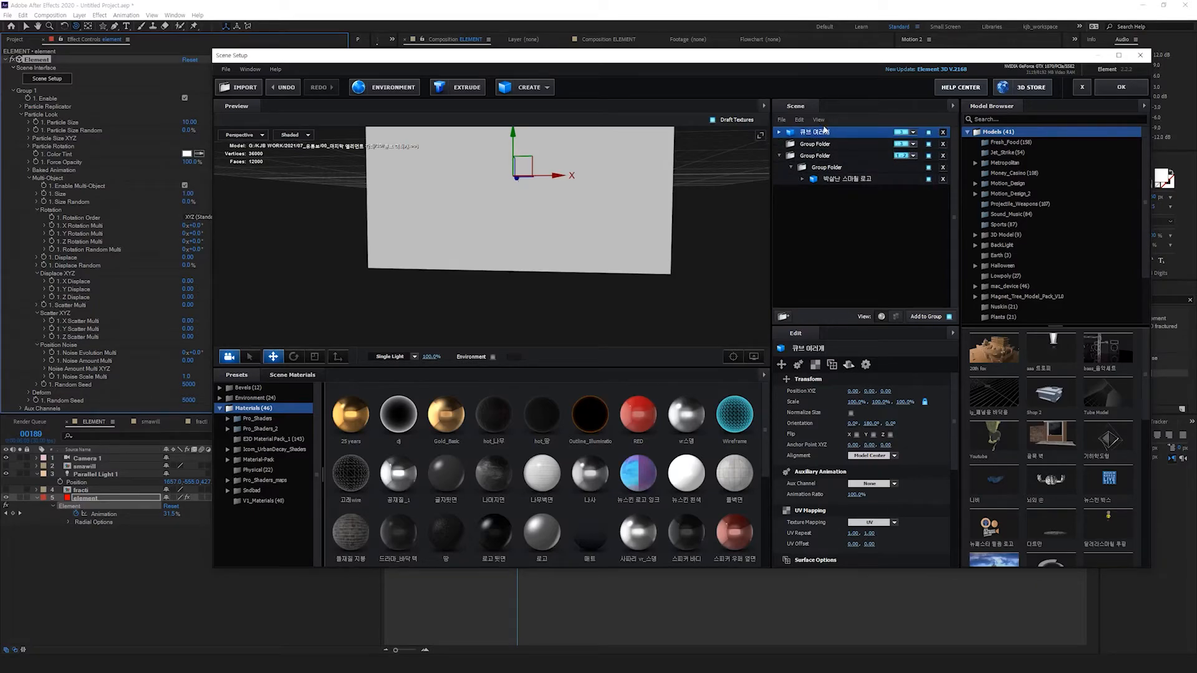
click(913, 132)
click(946, 146)
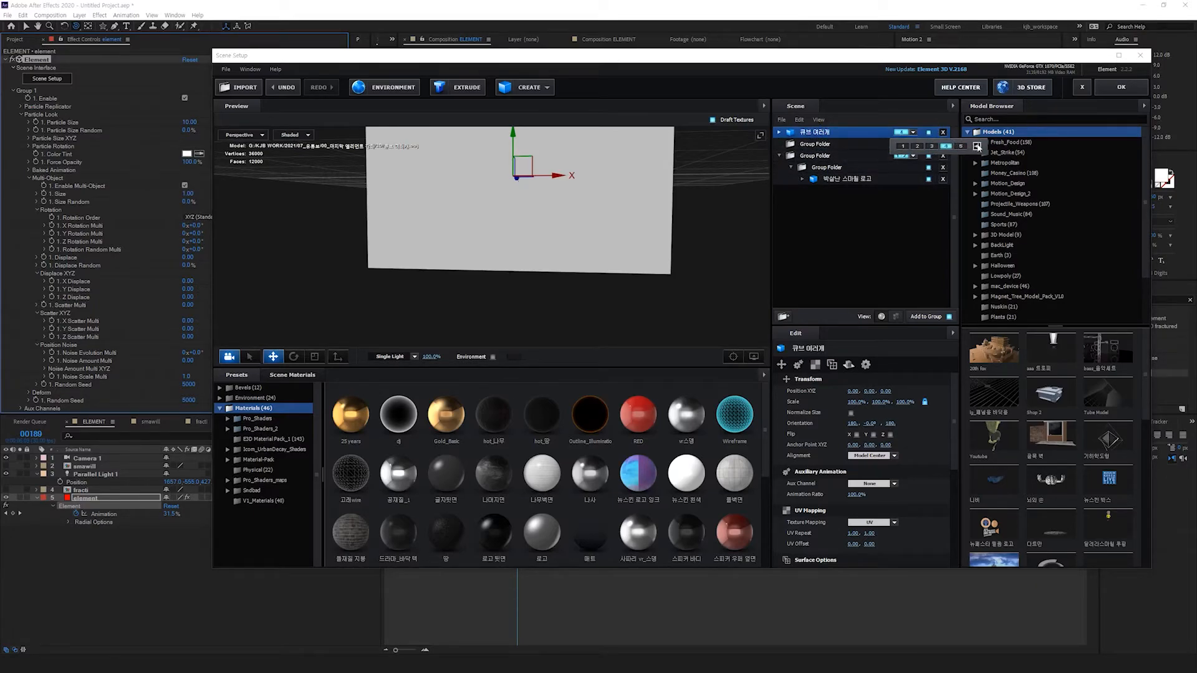
Step: Delete the two remaining group folders, including the shattered logo, from the scene
click(820, 147)
click(820, 155)
click(943, 144)
click(942, 144)
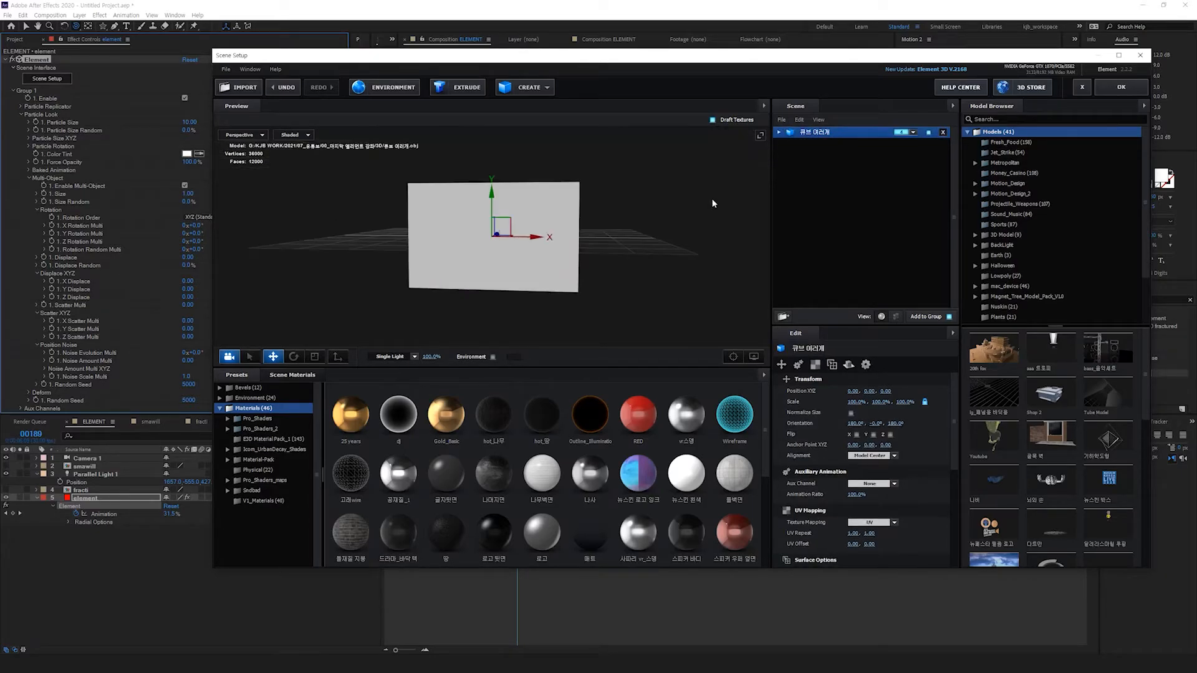
Step: Check the scene's materials and apply the cube-only scene to the composition
click(293, 375)
scroll(560, 205, up, 3)
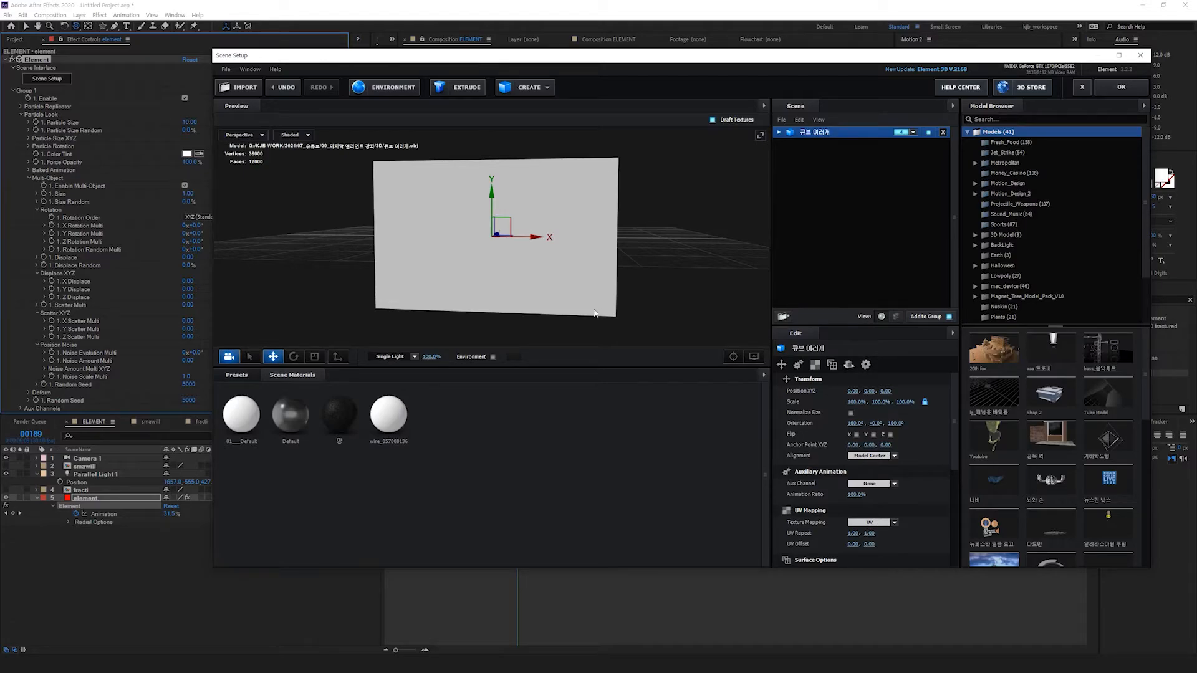
click(1122, 88)
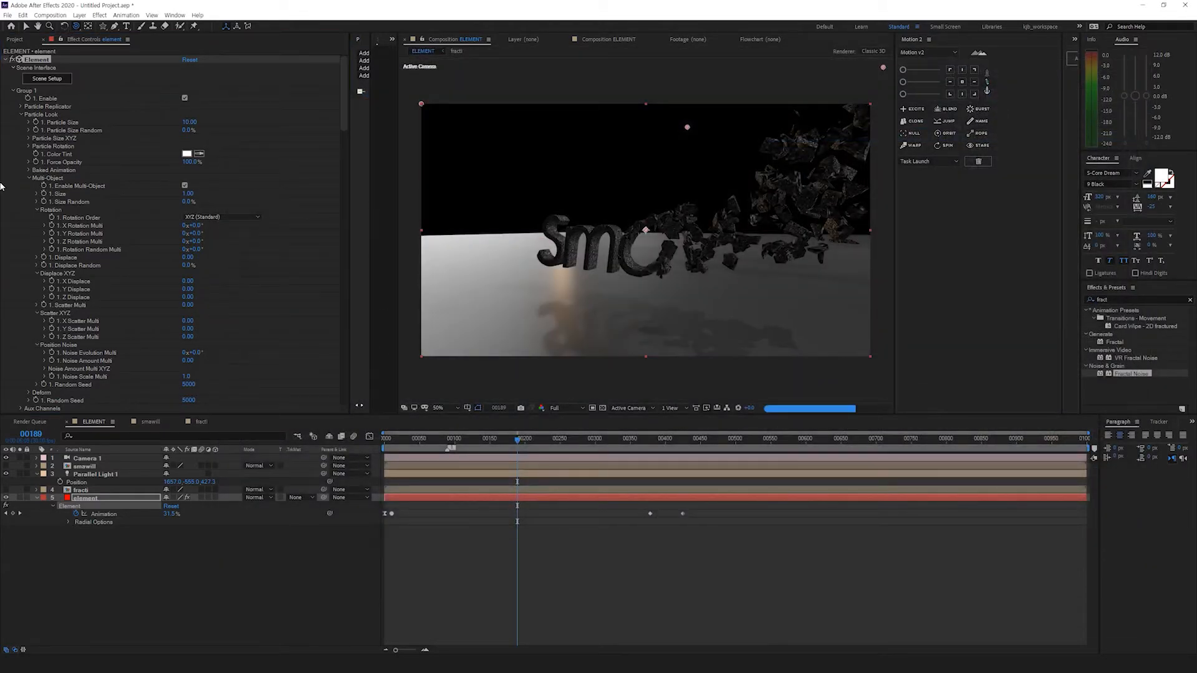
Step: Collapse the Element effect's Group 1 and Animation Engine settings and expand the Group 4 settings
click(12, 92)
click(13, 114)
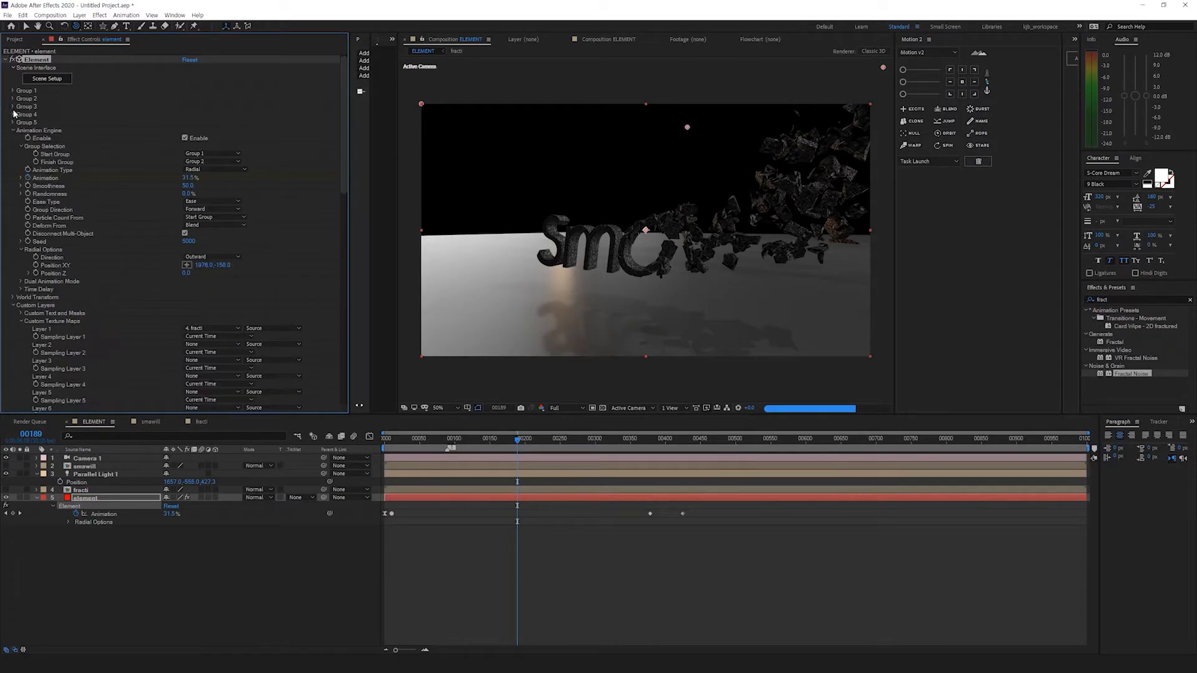
click(12, 129)
click(12, 114)
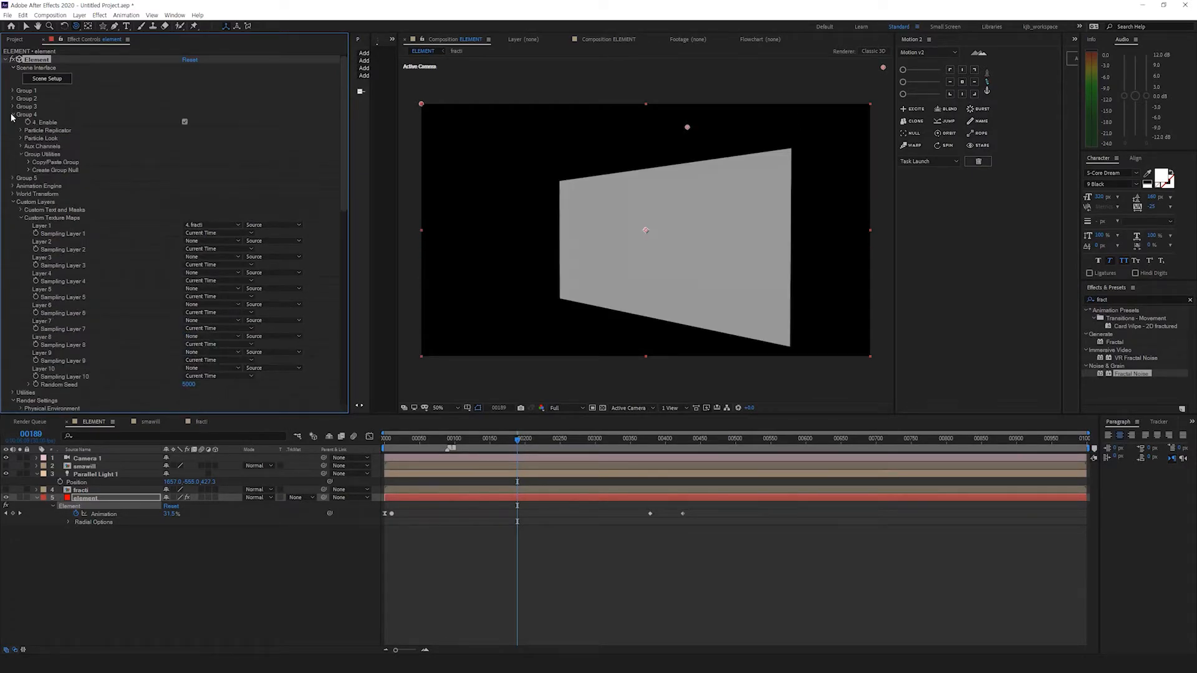
Step: Remove all keyframes from the element layer's Animation property and set it to 0%
drag(715, 513, 305, 542)
key(Delete)
click(76, 514)
click(76, 515)
drag(167, 515, 66, 561)
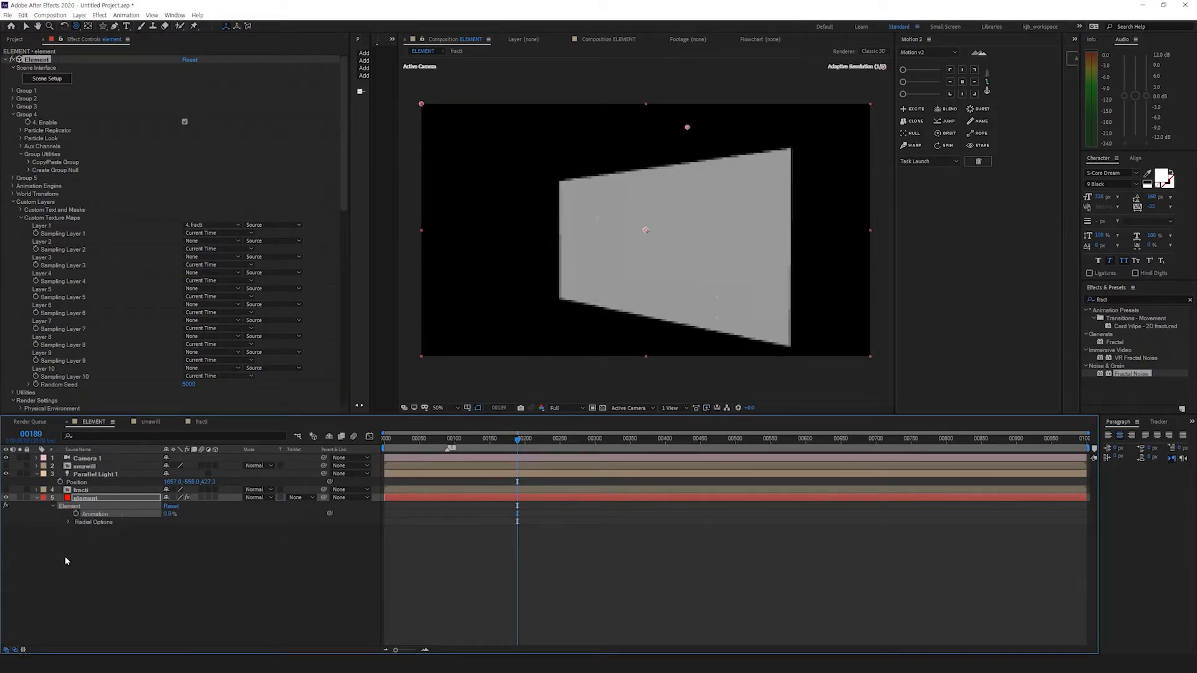
Step: Reopen the scene setup, reassign the 큐브 여러개 model to group 5, and apply the scene
click(47, 80)
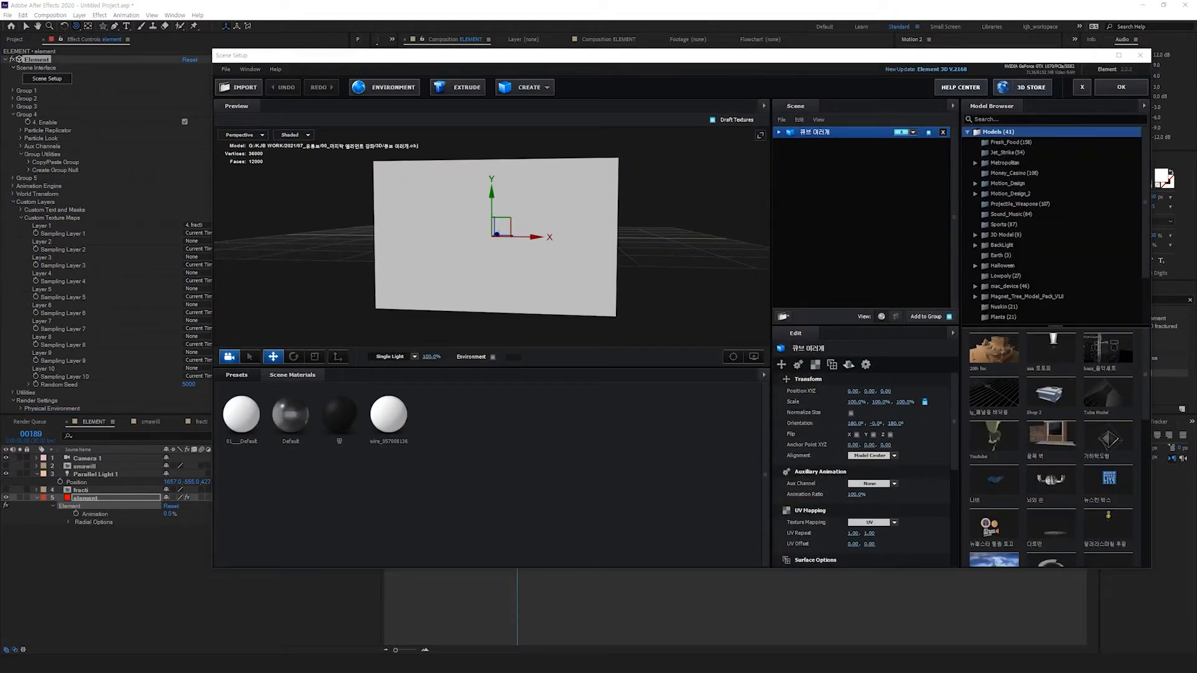
click(913, 133)
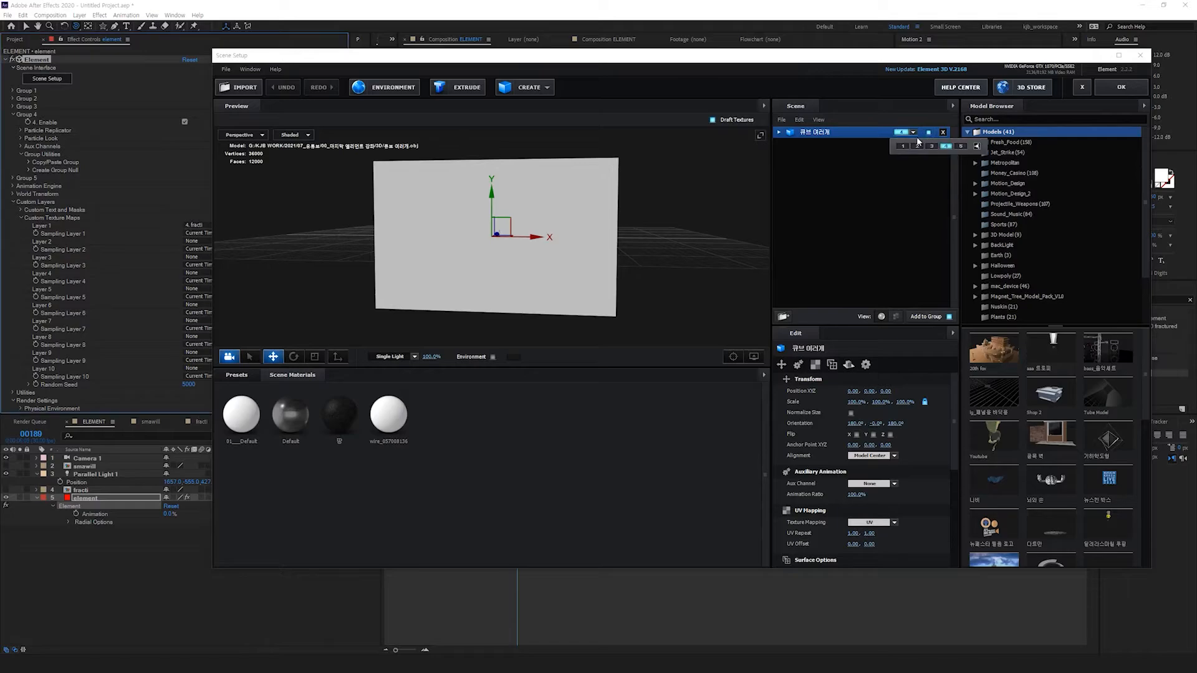
click(961, 146)
click(1120, 87)
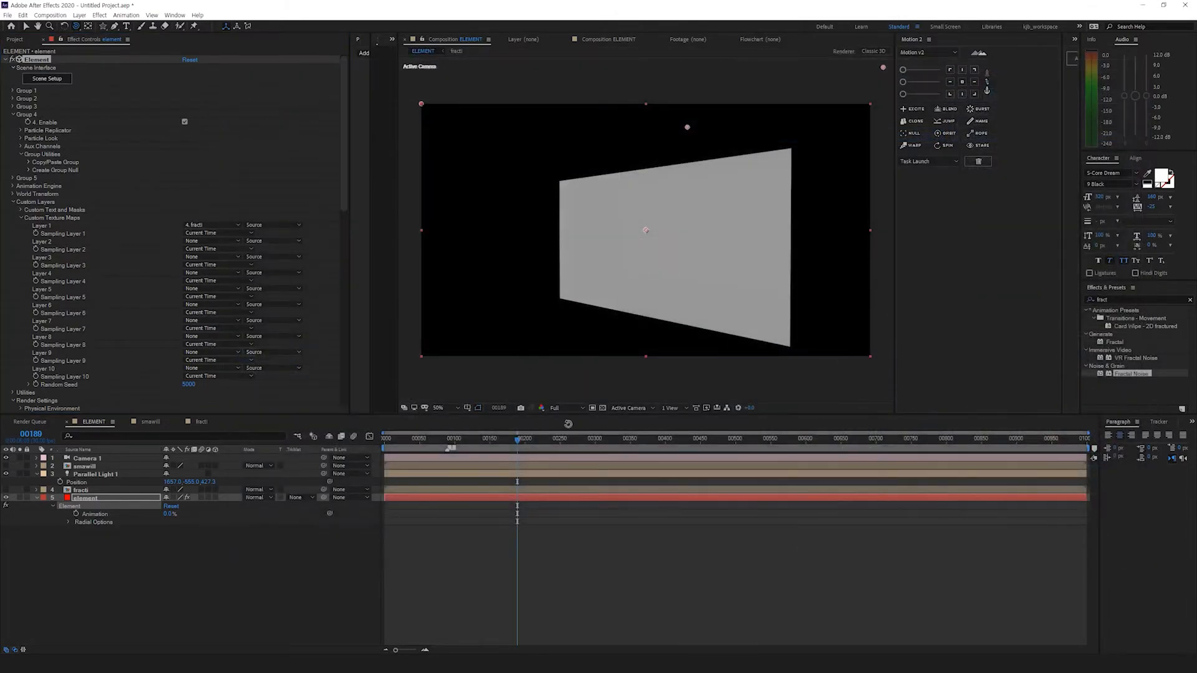
Step: Replace the existing camera with a new two-node 15 mm camera and dolly it in until the cube fills the frame
click(92, 462)
key(Delete)
right_click(99, 547)
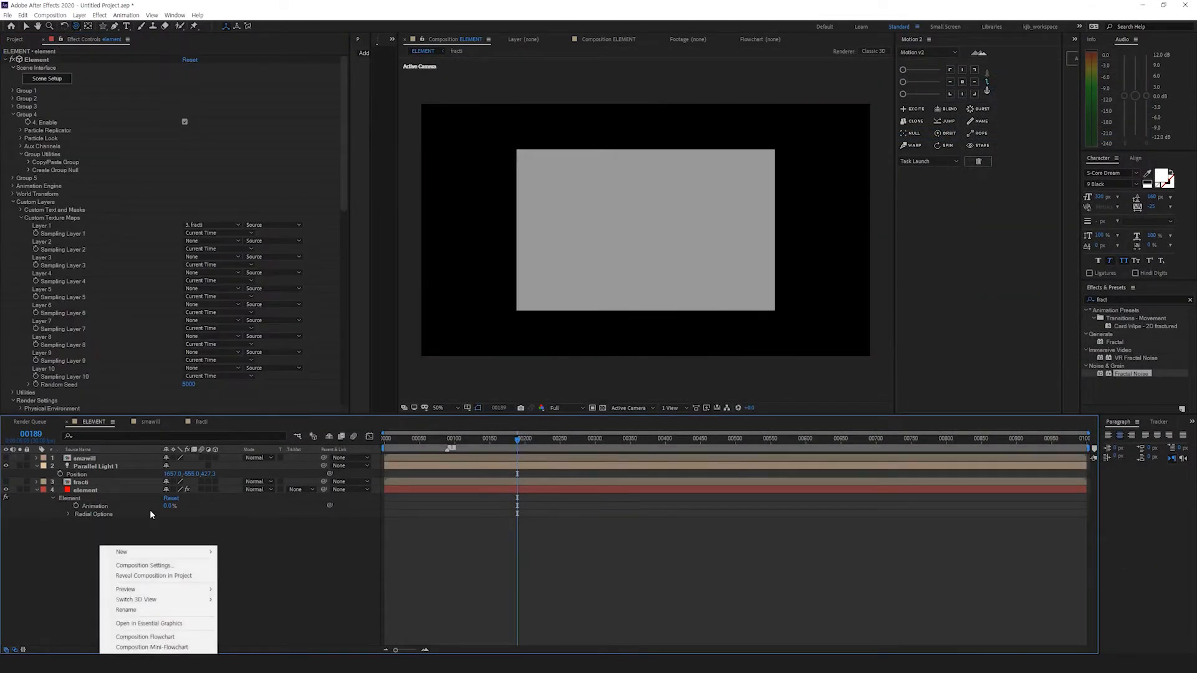
mouse_move(148, 552)
click(261, 596)
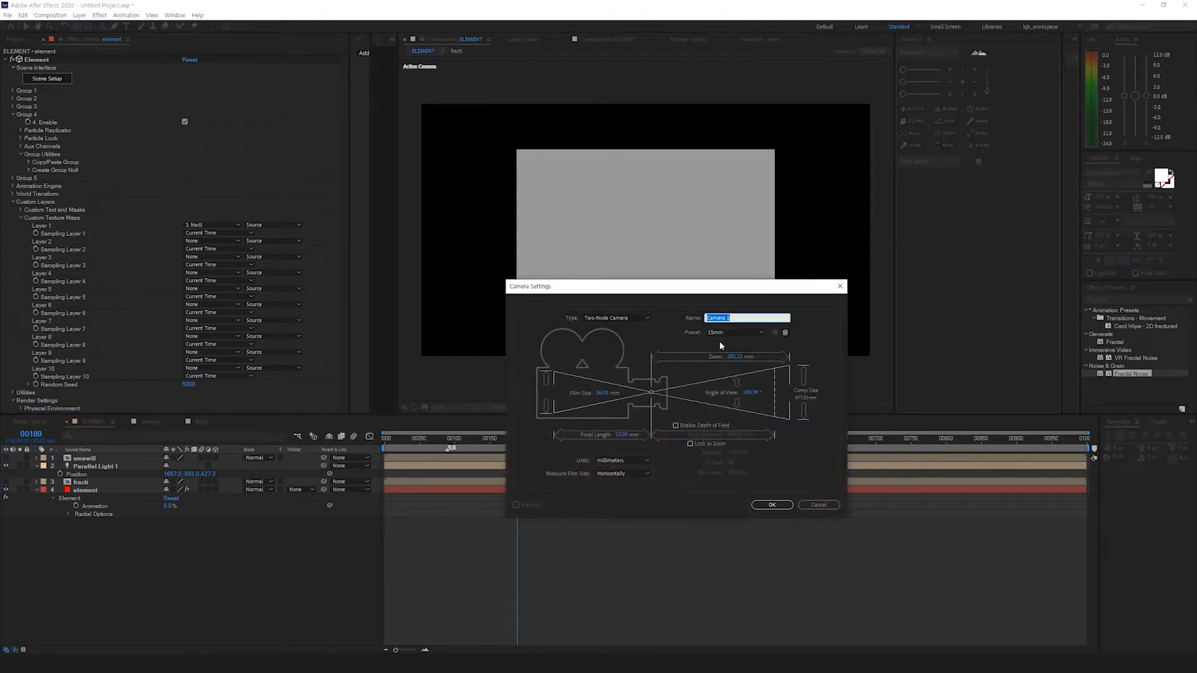
click(783, 509)
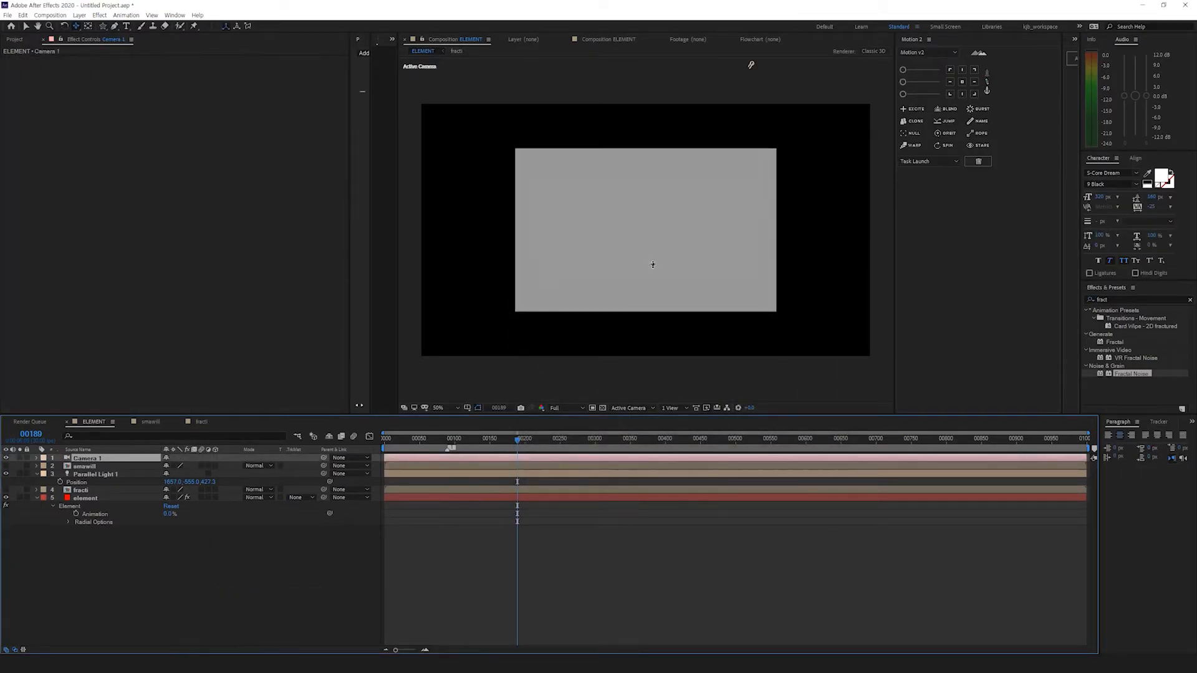
drag(653, 263, 659, 229)
Step: Enable Multi-Object in the Group 5 Particle Look settings of the element layer's Element effect
click(86, 498)
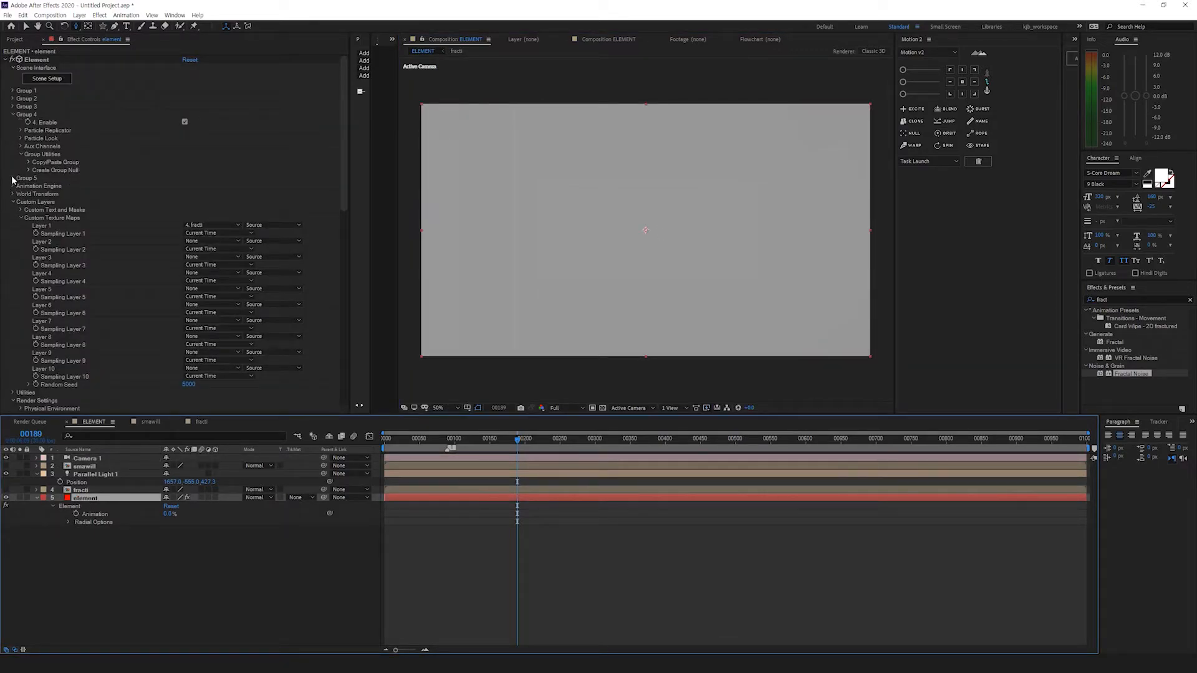
click(13, 179)
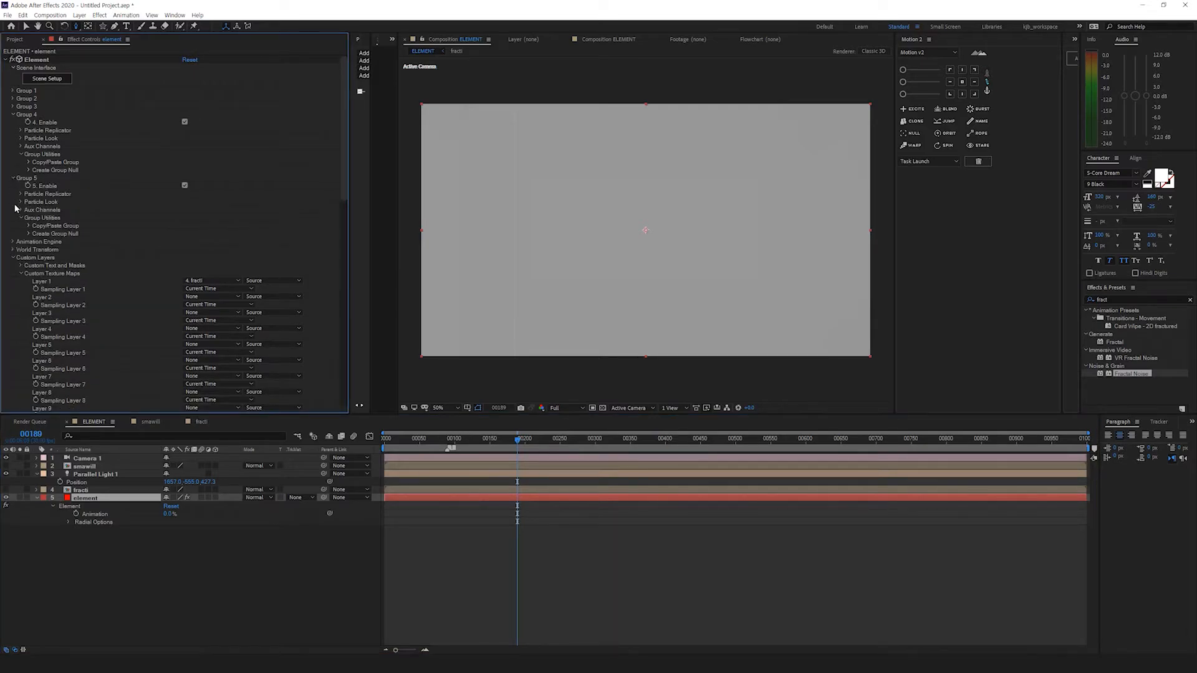
click(22, 202)
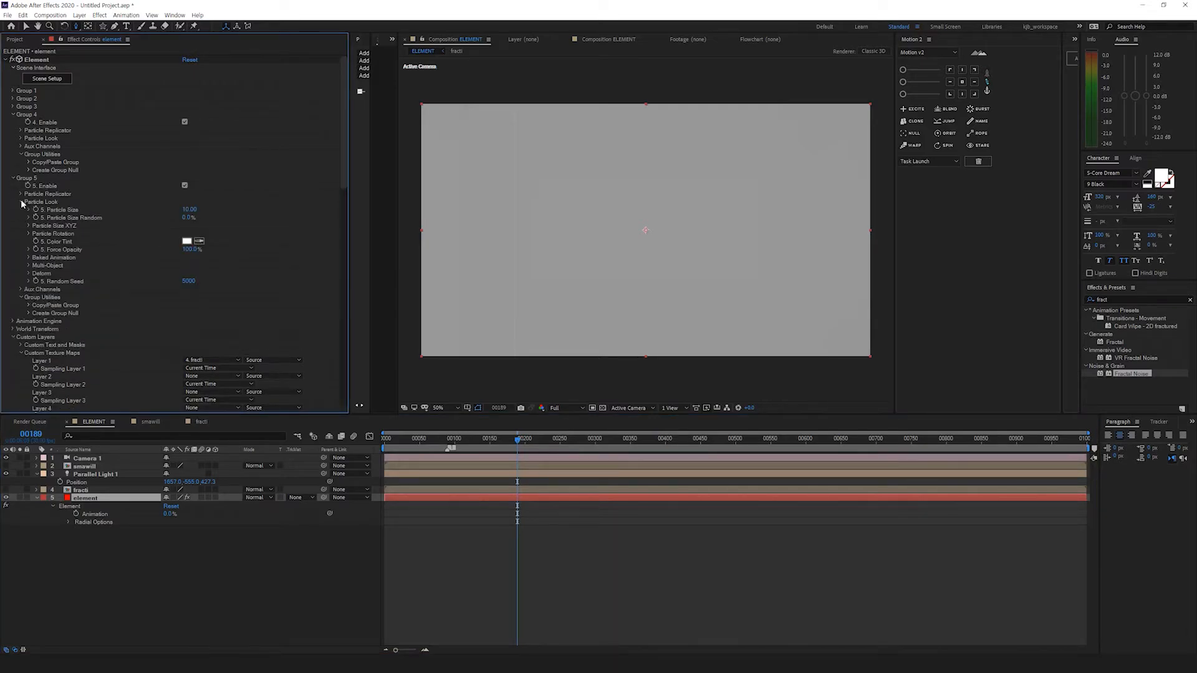
click(28, 266)
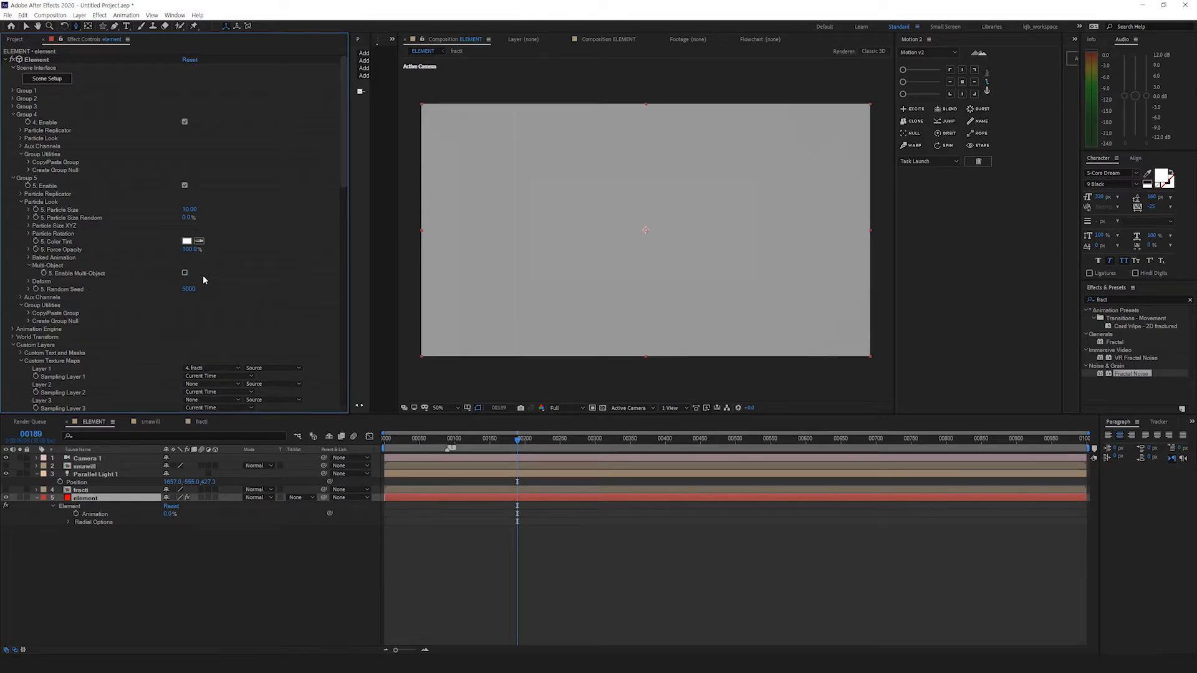
click(185, 273)
scroll(43, 151, down, 2)
scroll(30, 148, up, 2)
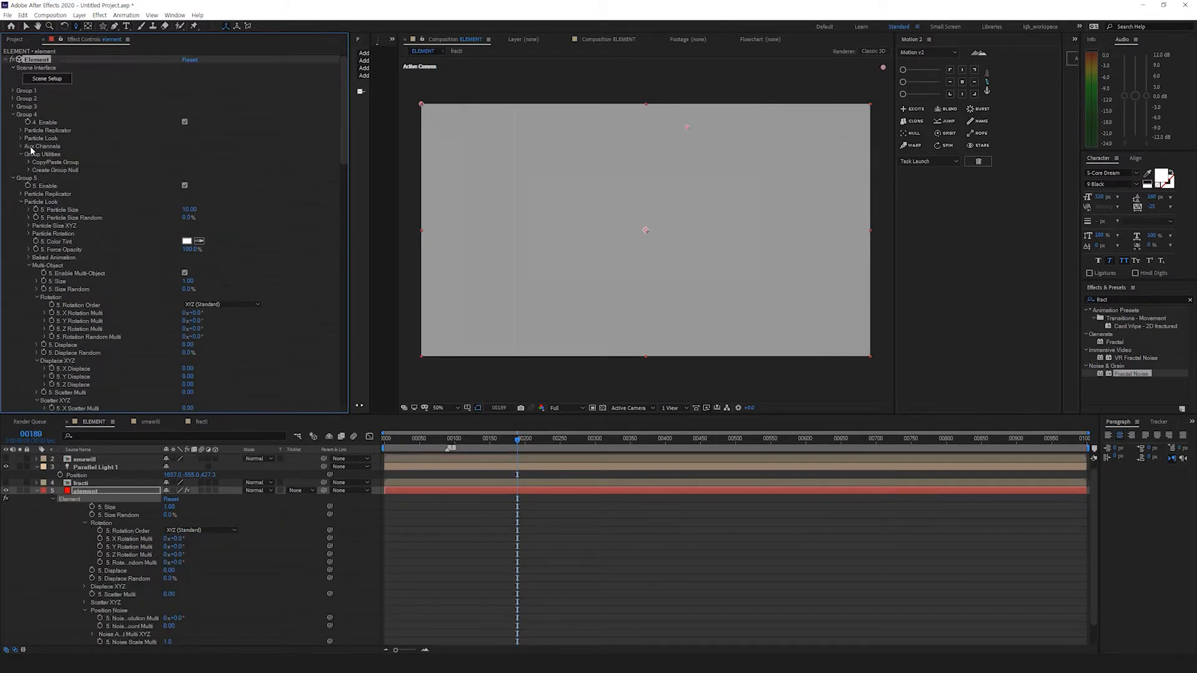
Step: Enable Multi-Object in the Group 4 Particle Look settings
click(21, 138)
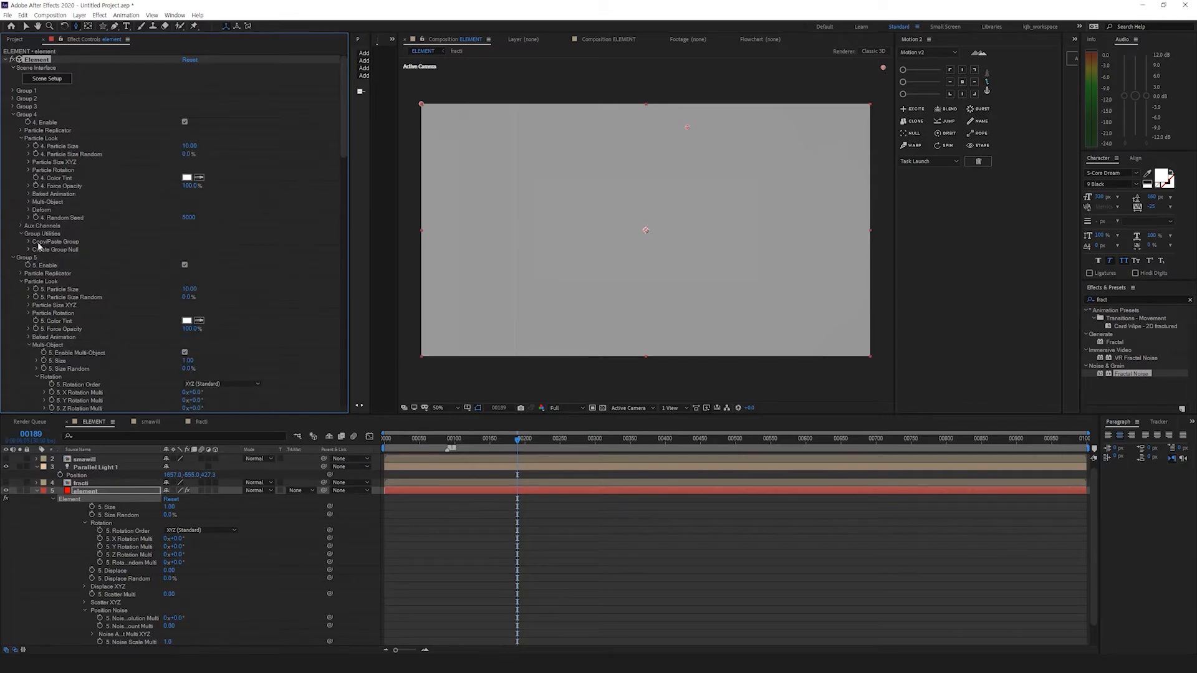
click(29, 202)
click(185, 210)
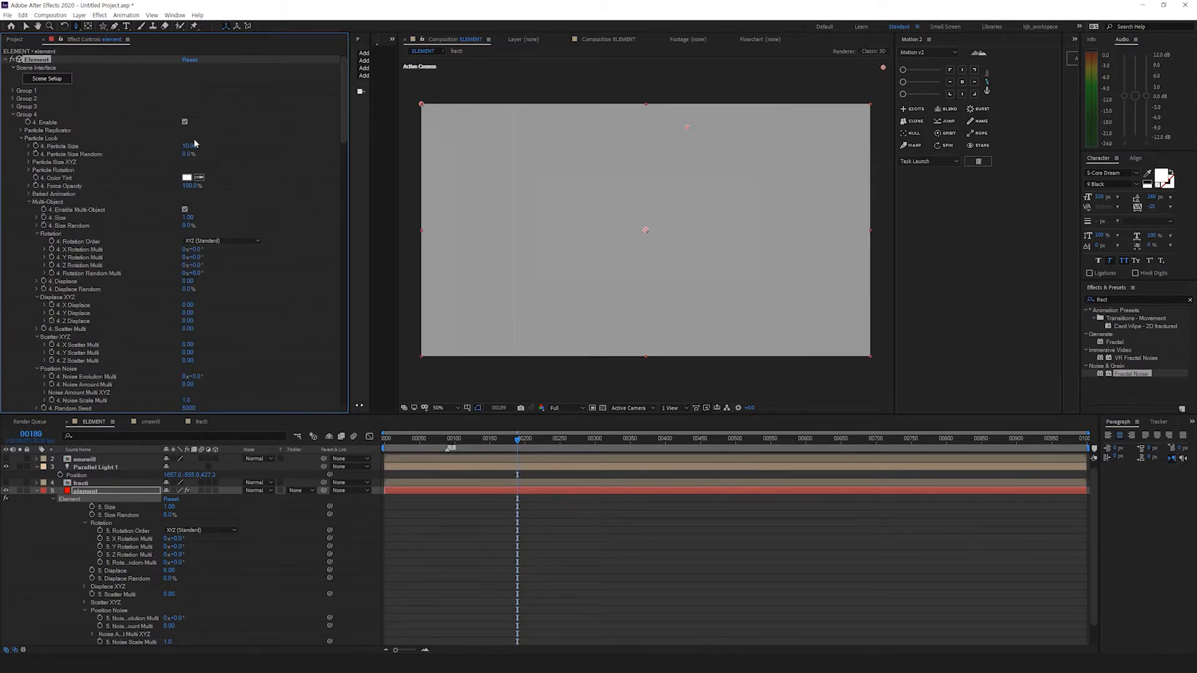
Step: Set Group 5's Position Z to -2280 and its Multi-Object Scatter Multi to 32.47
scroll(187, 262, down, 5)
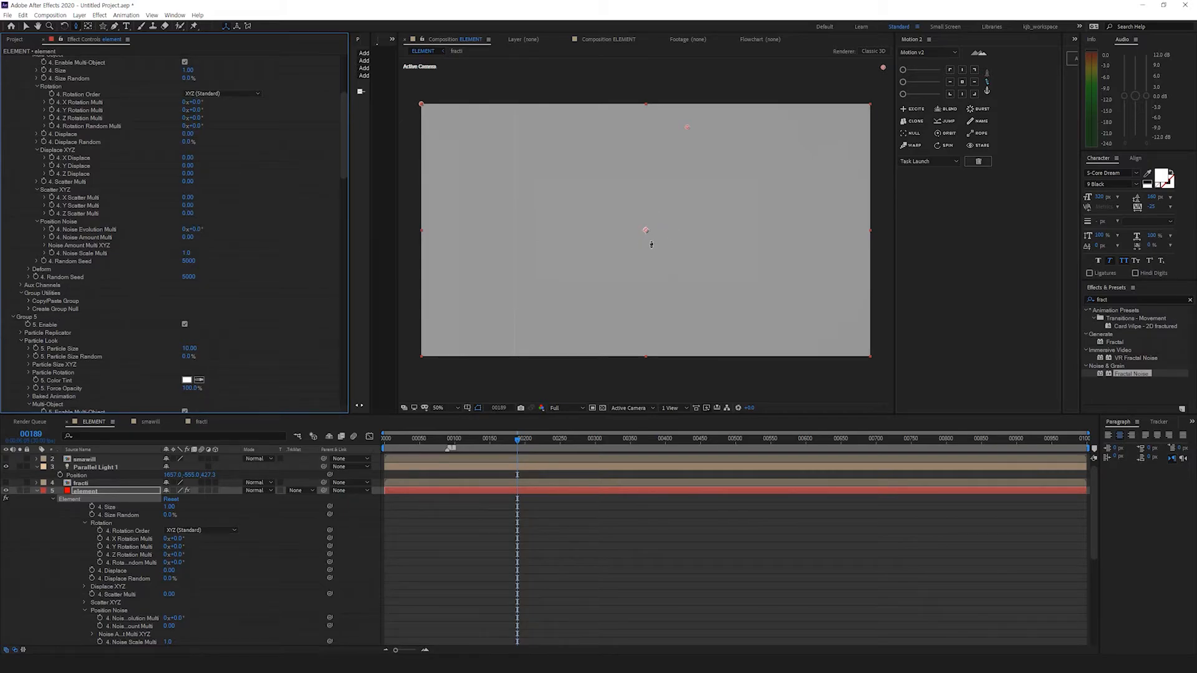
scroll(150, 344, down, 3)
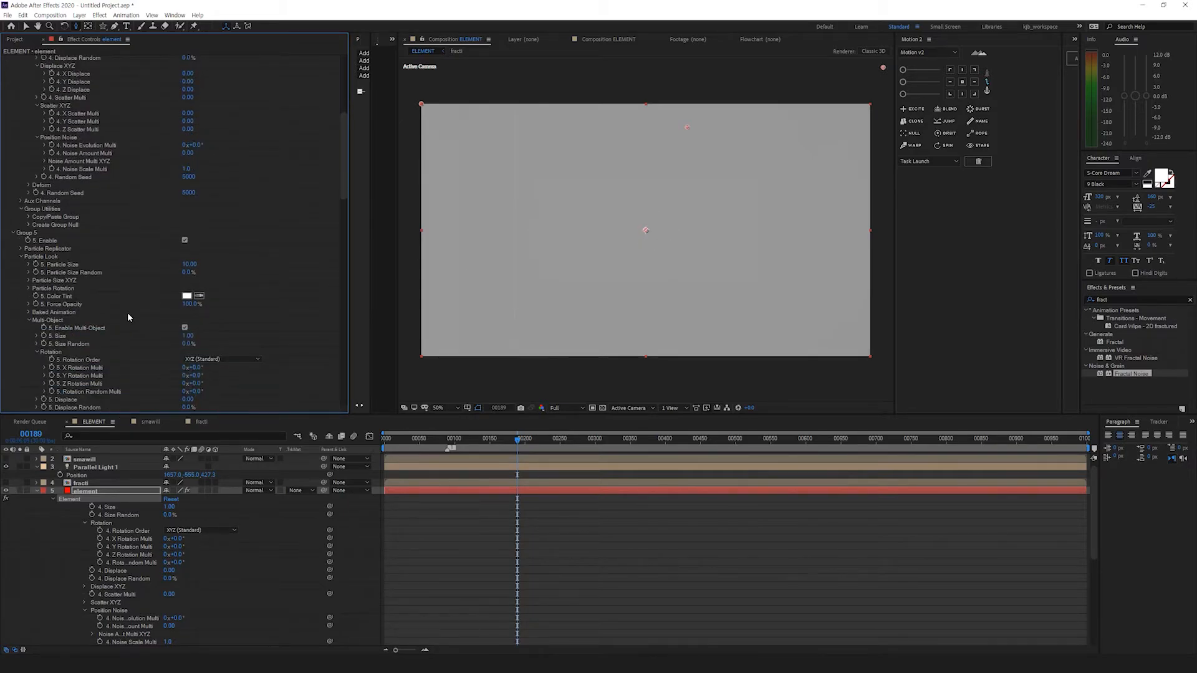
scroll(174, 290, down, 2)
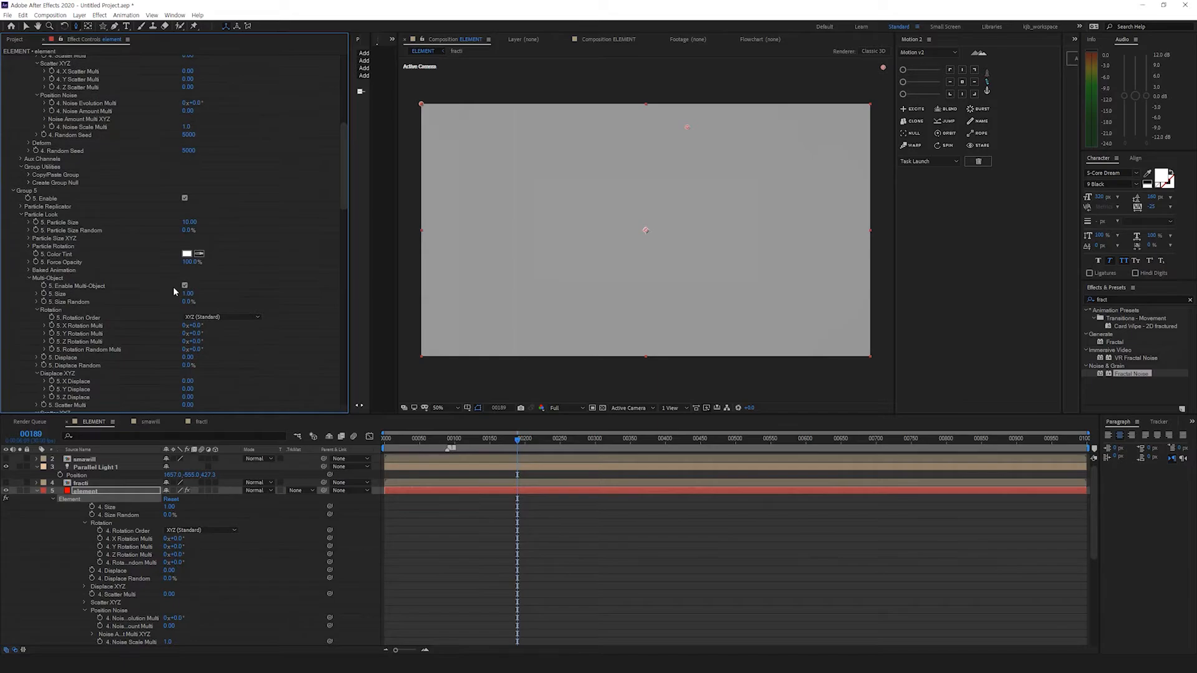
click(21, 207)
drag(185, 238, 135, 254)
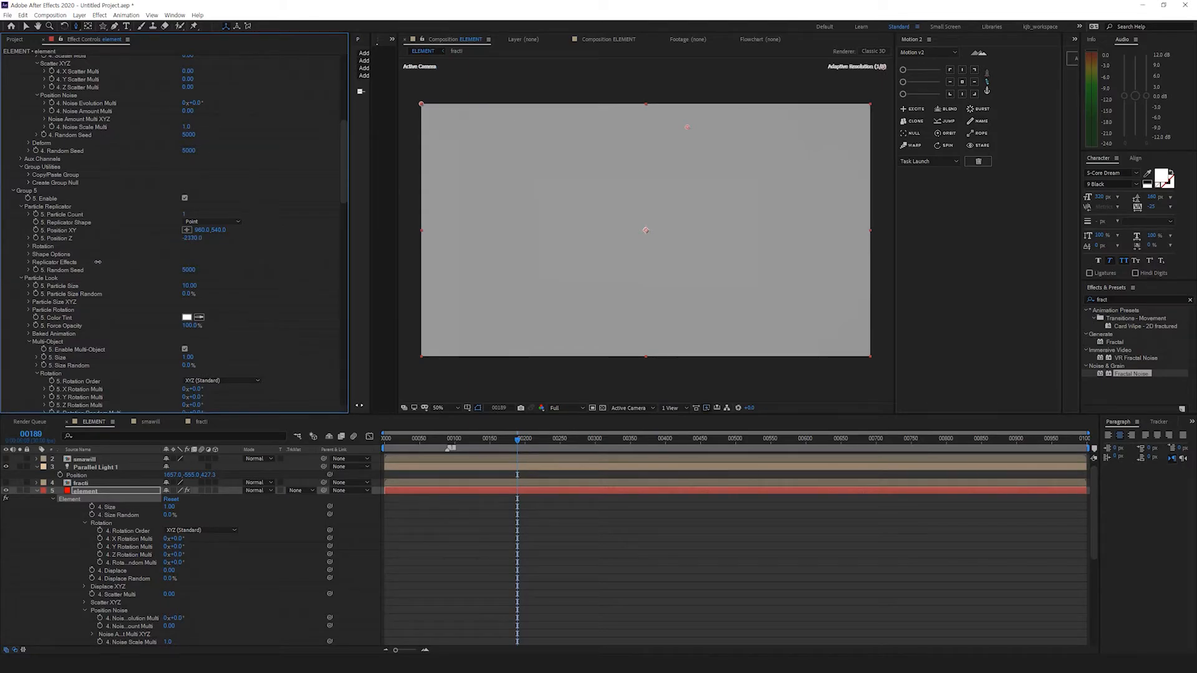
scroll(29, 342, down, 5)
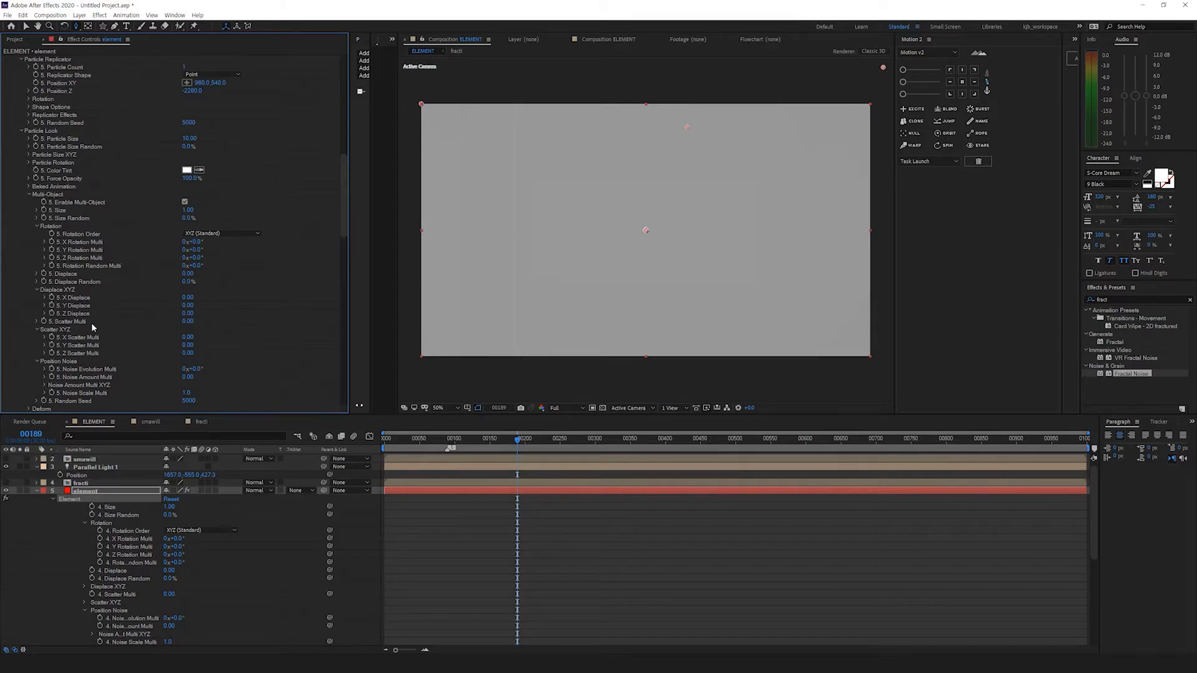
drag(183, 322, 393, 317)
Step: Collapse the Custom Layers and Render Settings sections and show the composition in a four-view layout
scroll(175, 288, down, 8)
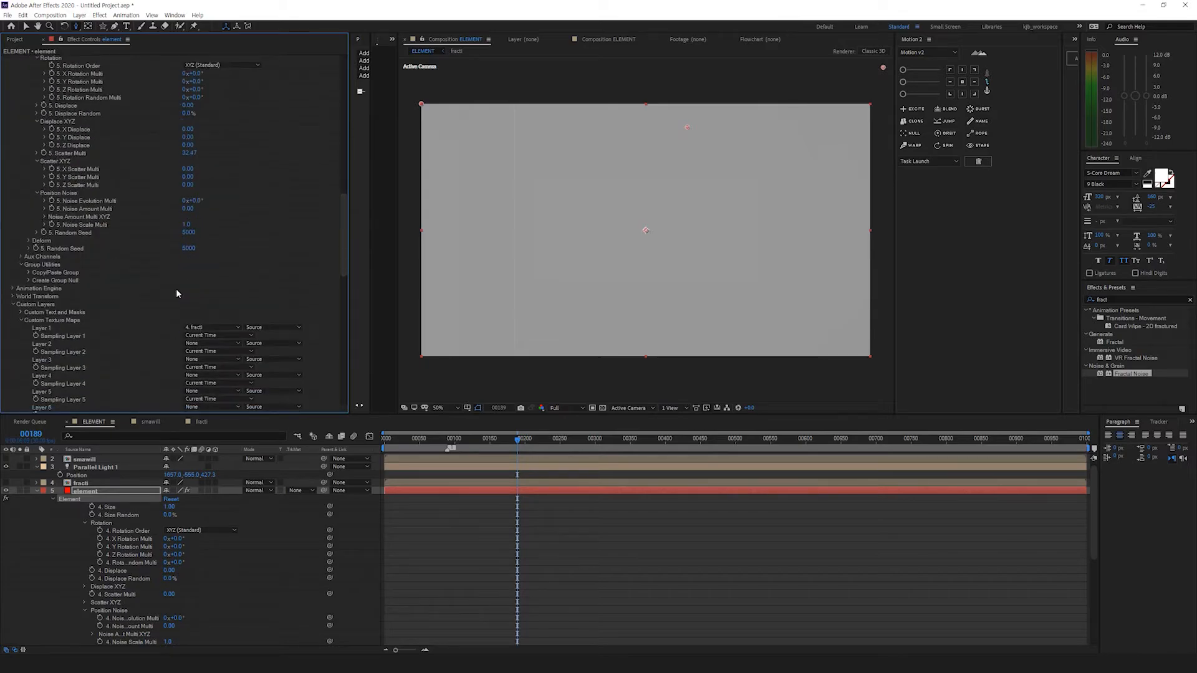
click(14, 242)
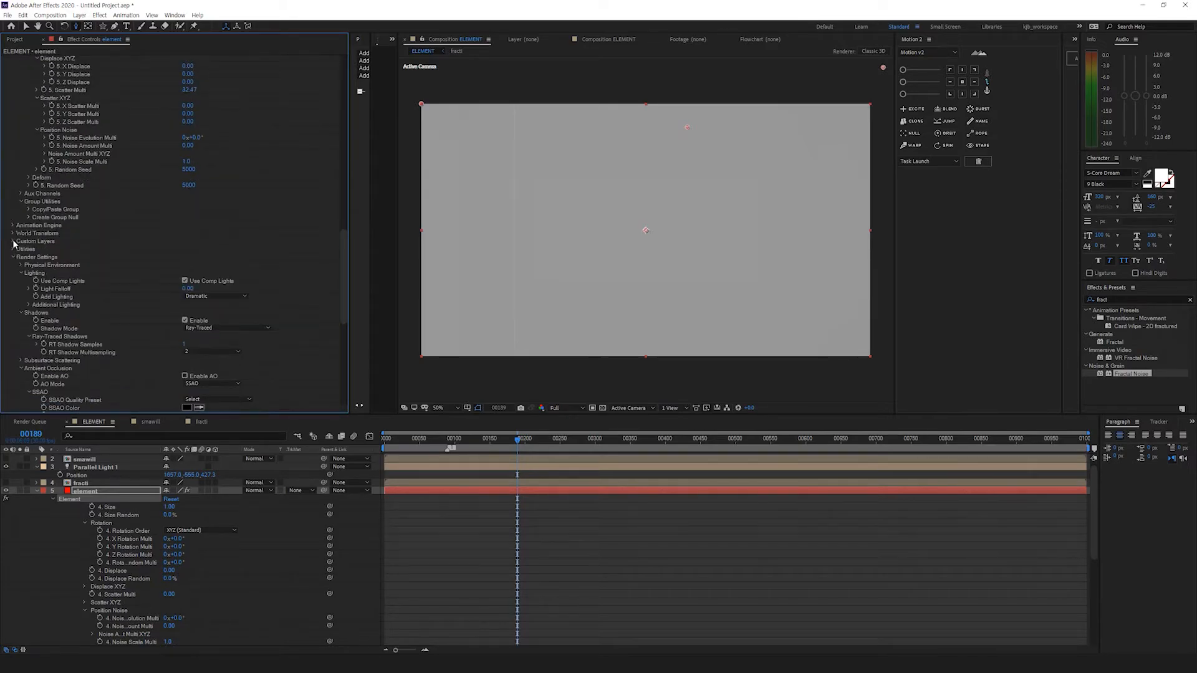
click(13, 257)
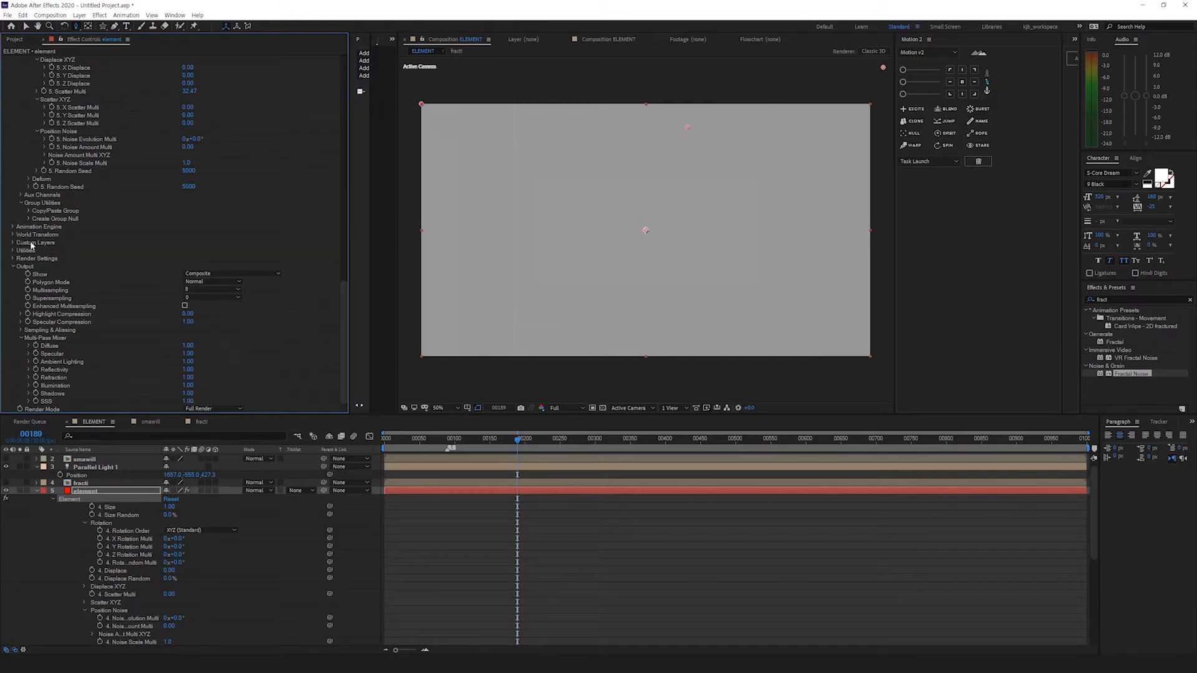
click(670, 408)
click(686, 453)
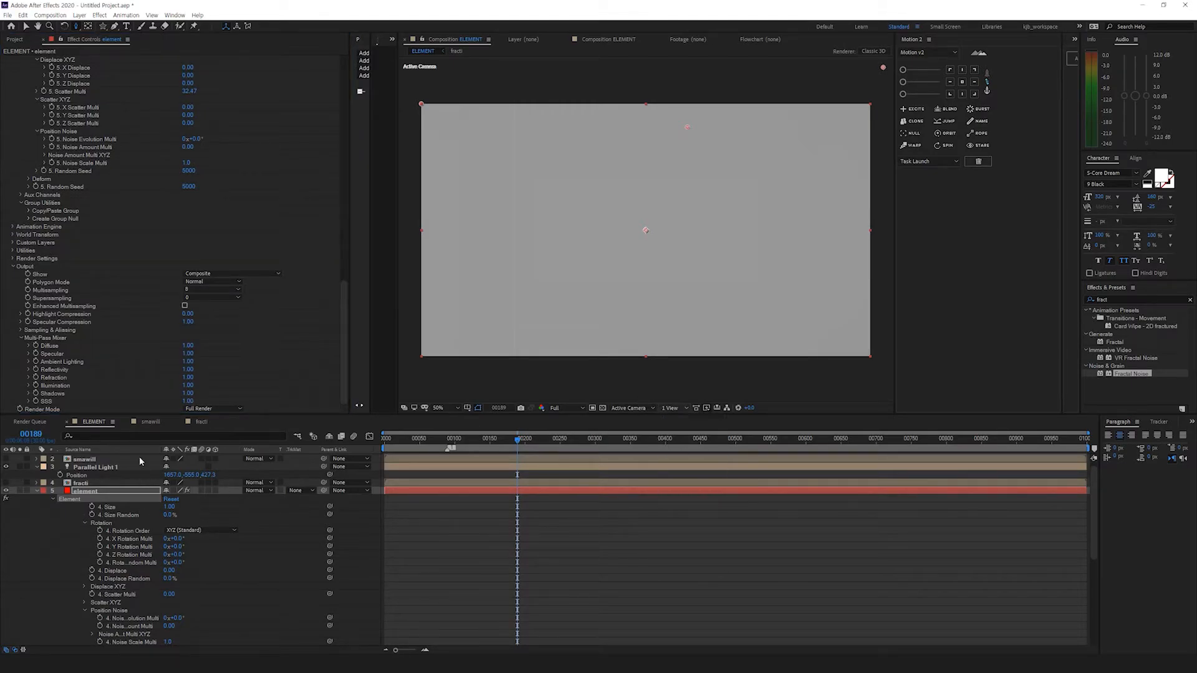
scroll(555, 283, up, 3)
scroll(551, 325, down, 2)
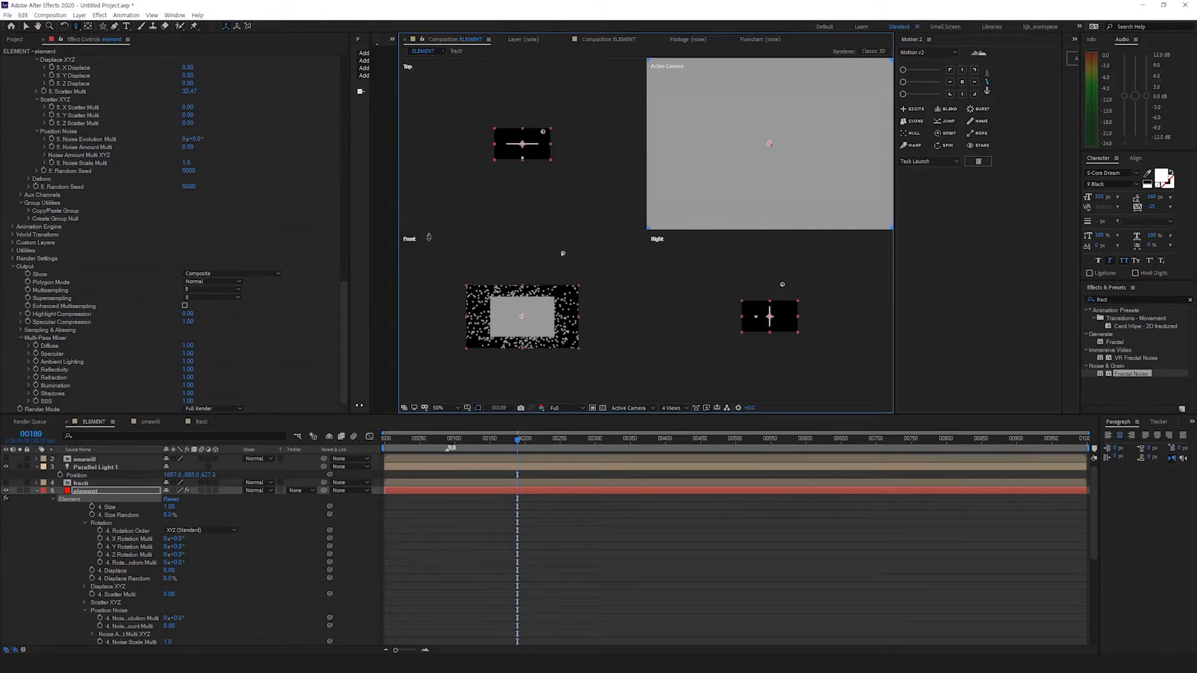
Step: Disable Group 4 in the Element effect, keeping its Multi-Object option enabled
scroll(96, 178, up, 8)
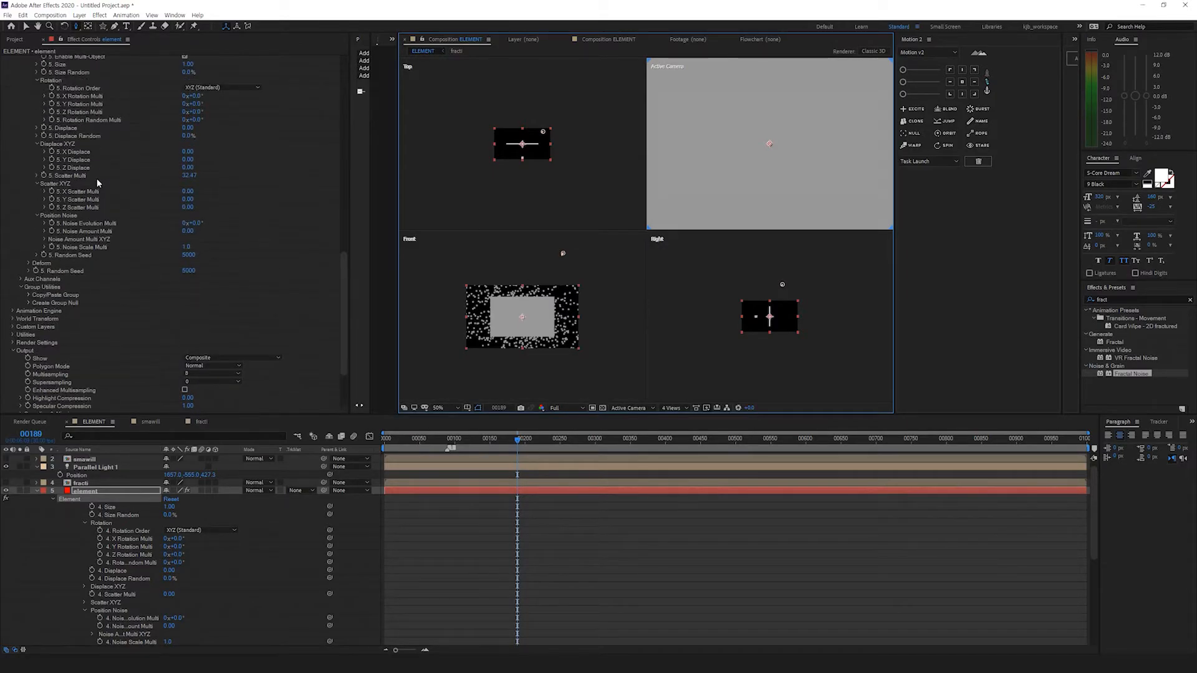
scroll(99, 182, up, 10)
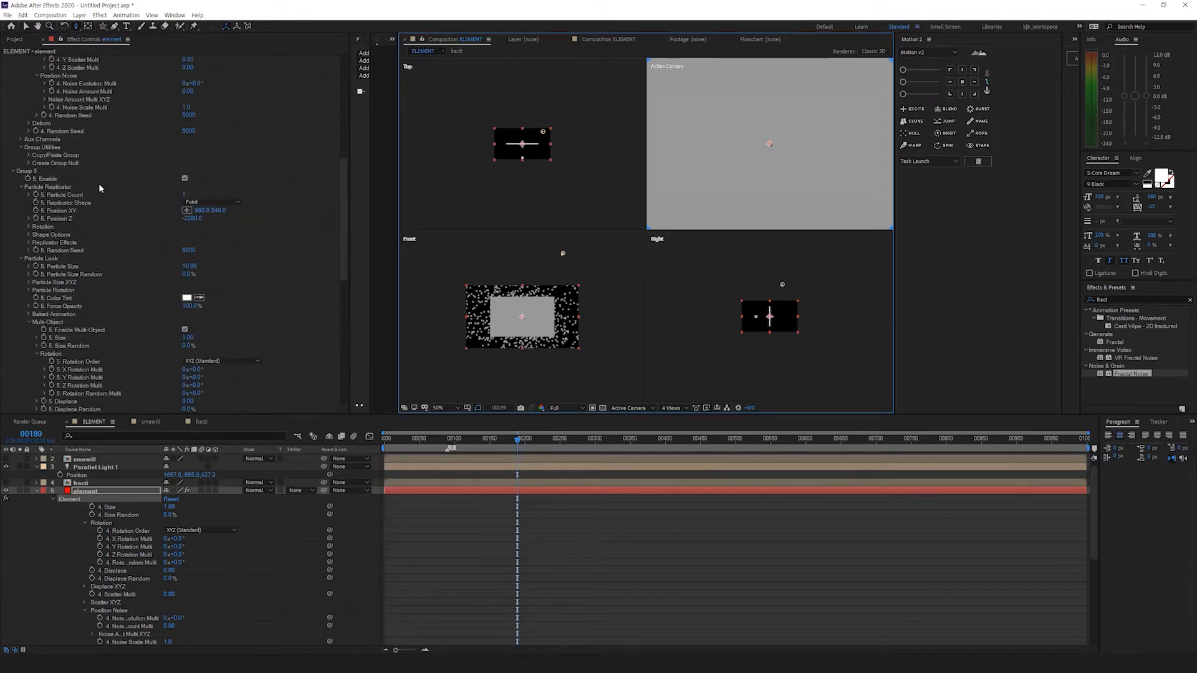
scroll(87, 242, up, 5)
click(185, 169)
click(185, 169)
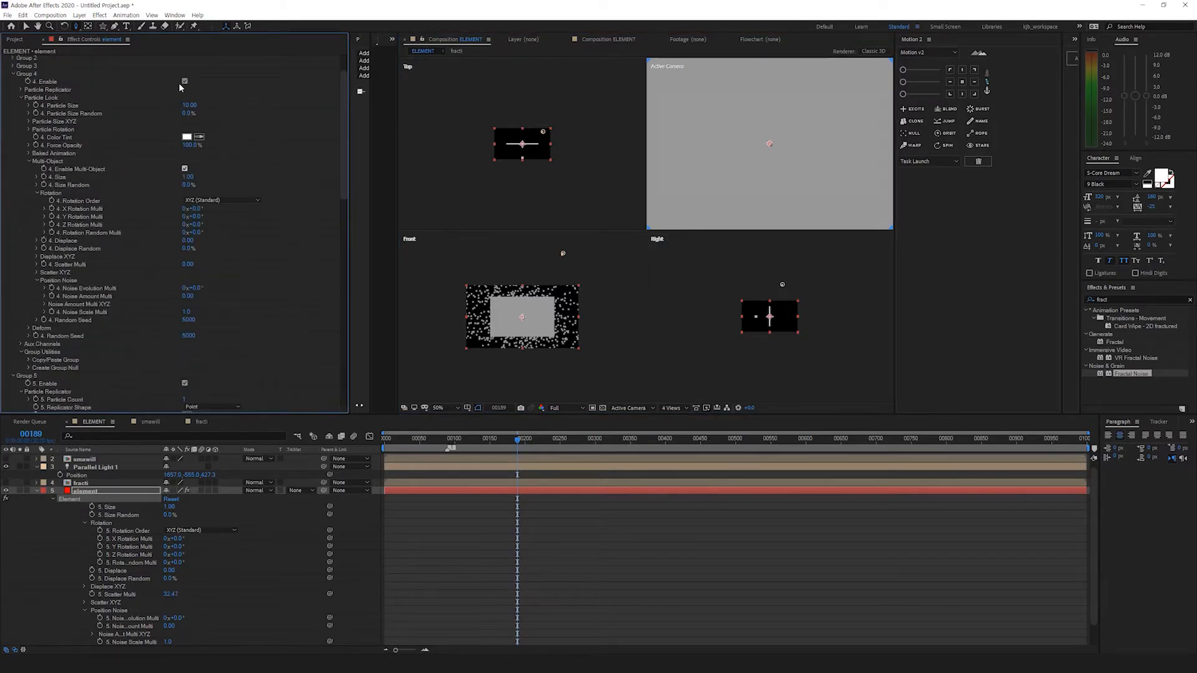
click(185, 81)
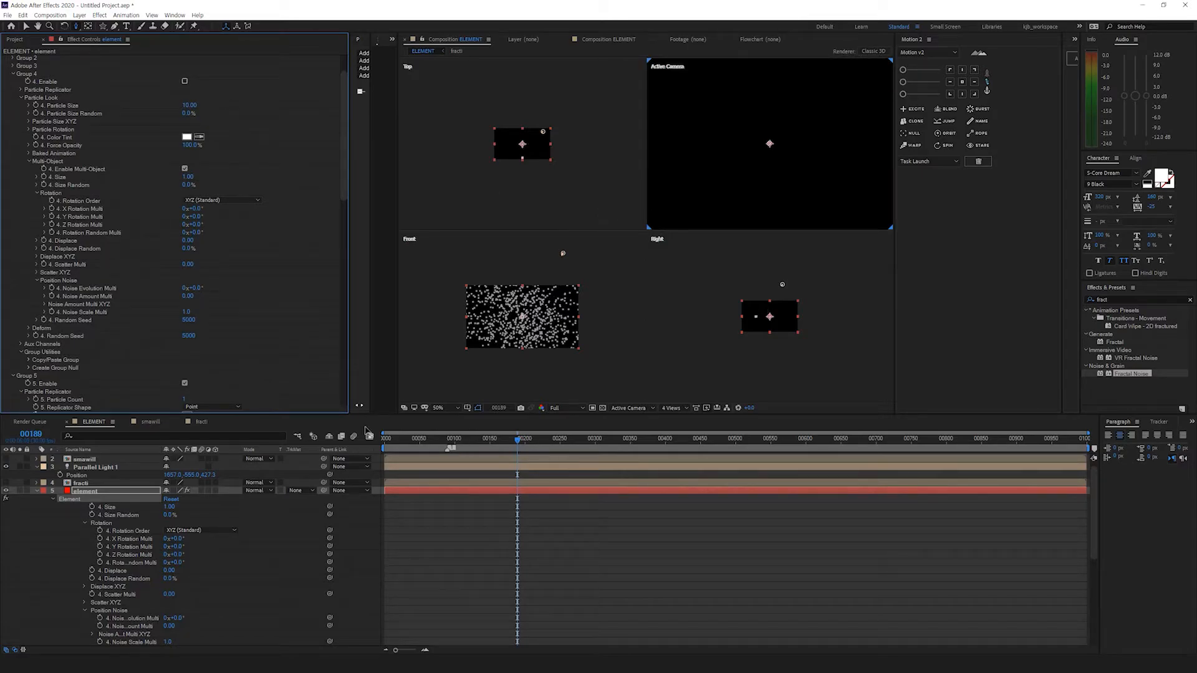
Step: Set Group 5's Position Z to 350 and return the composition to a single view
scroll(205, 350, down, 7)
drag(237, 253, 316, 256)
click(673, 409)
click(676, 447)
Step: Set Group 5's Multi-Object Scatter Multi to 34.47 and Rotation Random Multi to 4x+118°
scroll(133, 257, down, 2)
scroll(95, 308, down, 2)
drag(194, 321, 286, 318)
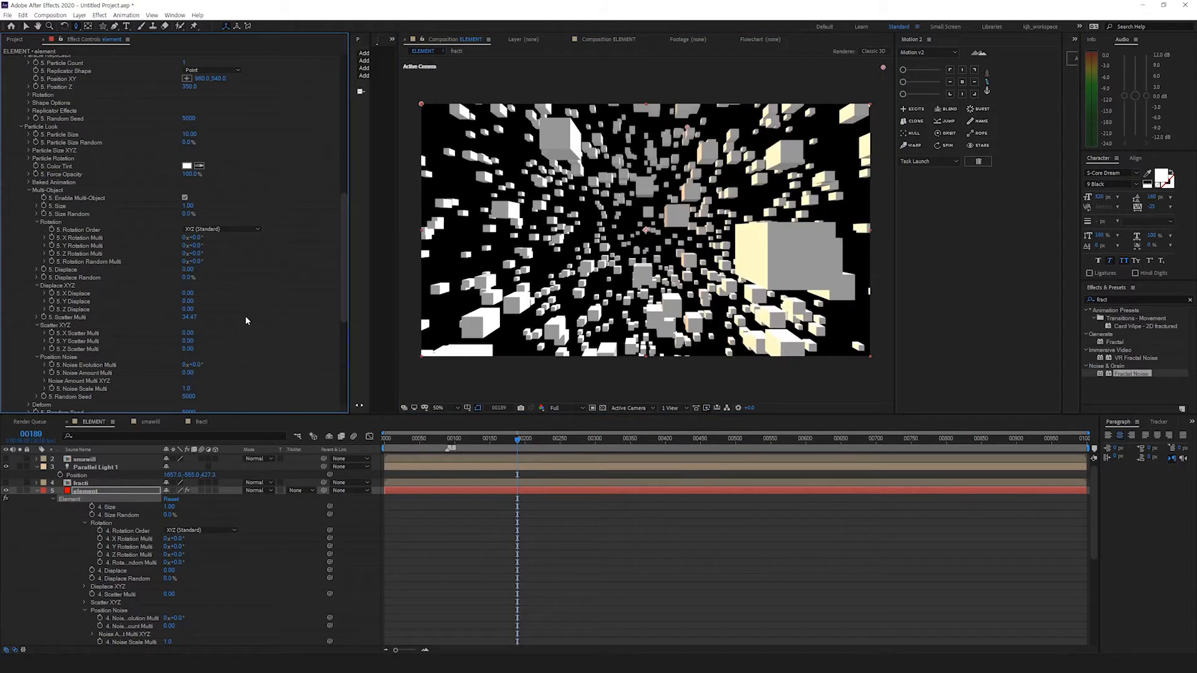
scroll(208, 349, down, 1)
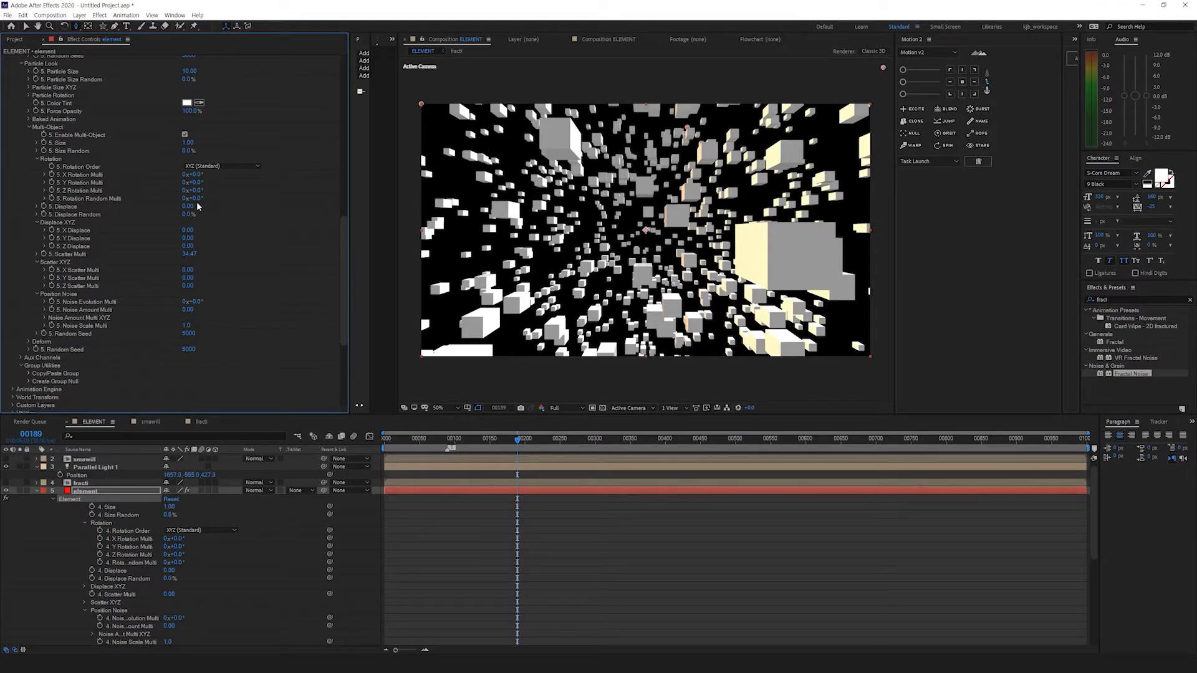
drag(196, 198, 156, 201)
Step: Expand the Animation Engine settings and set Start Group to Group 3 and Finish Group to Group 5
scroll(140, 330, down, 2)
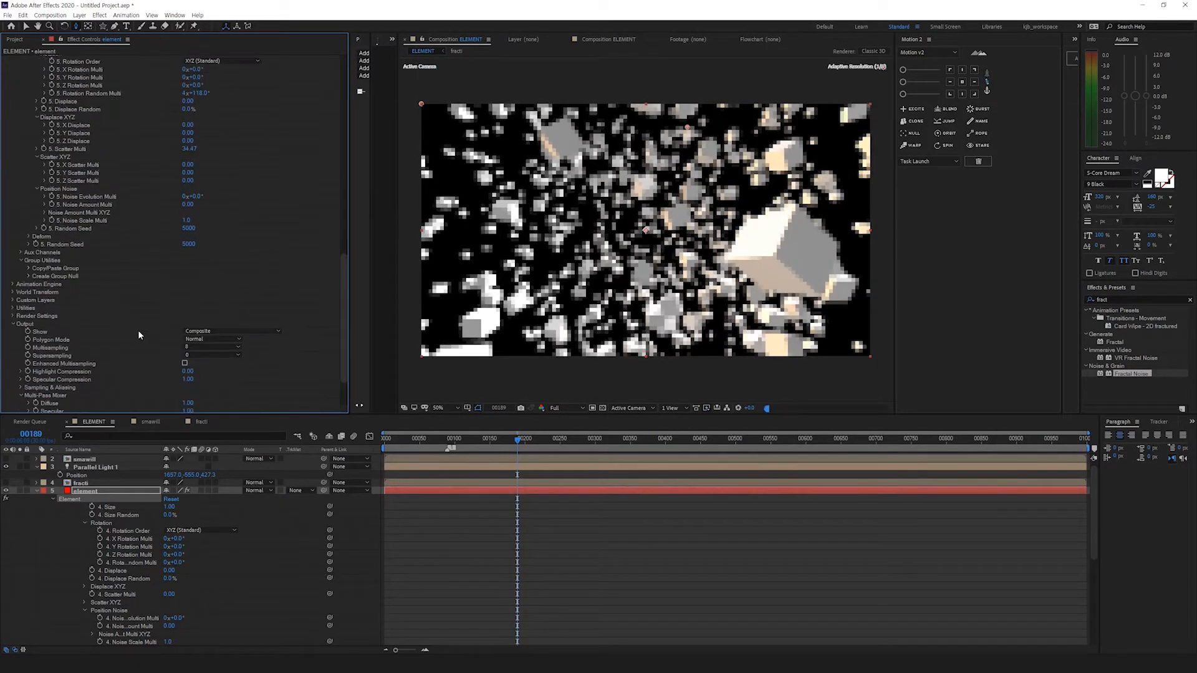
scroll(139, 335, down, 1)
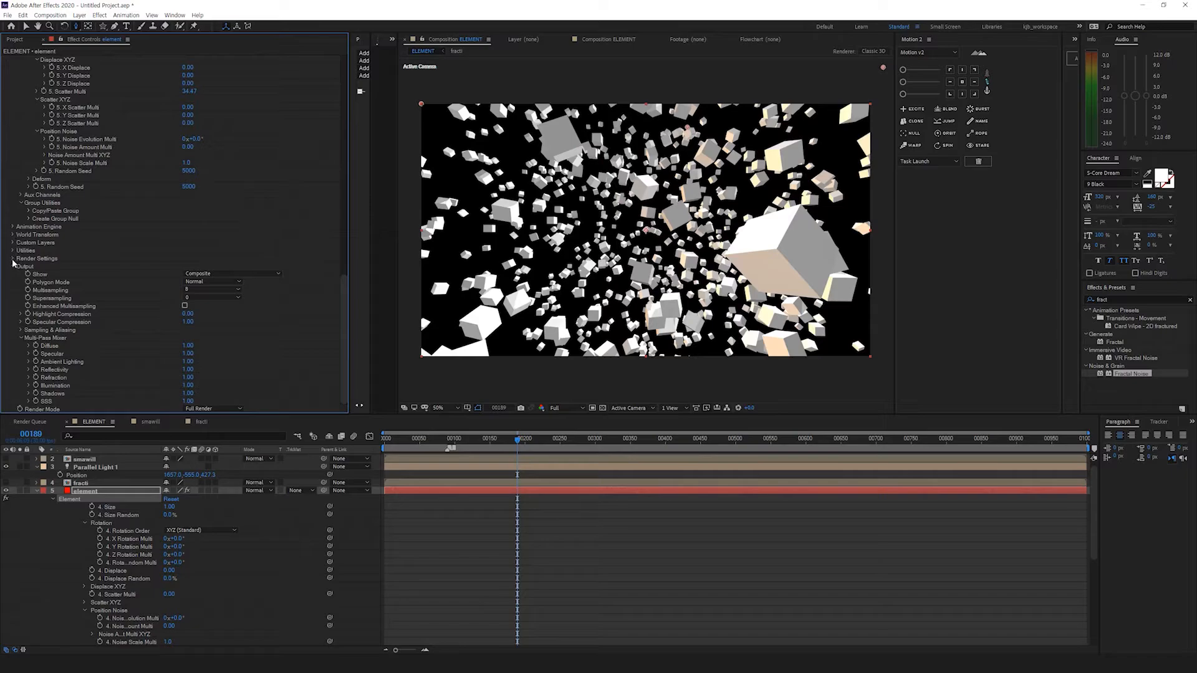
click(12, 268)
click(12, 362)
scroll(108, 359, down, 2)
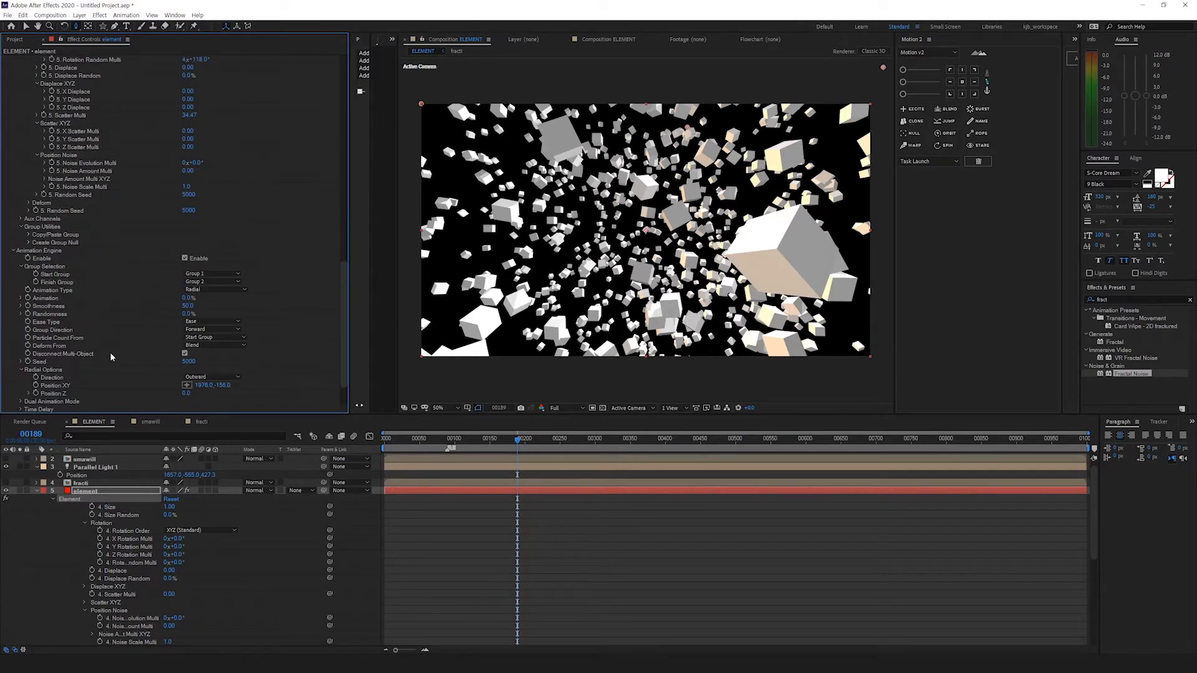
click(209, 274)
click(208, 304)
click(200, 282)
click(208, 333)
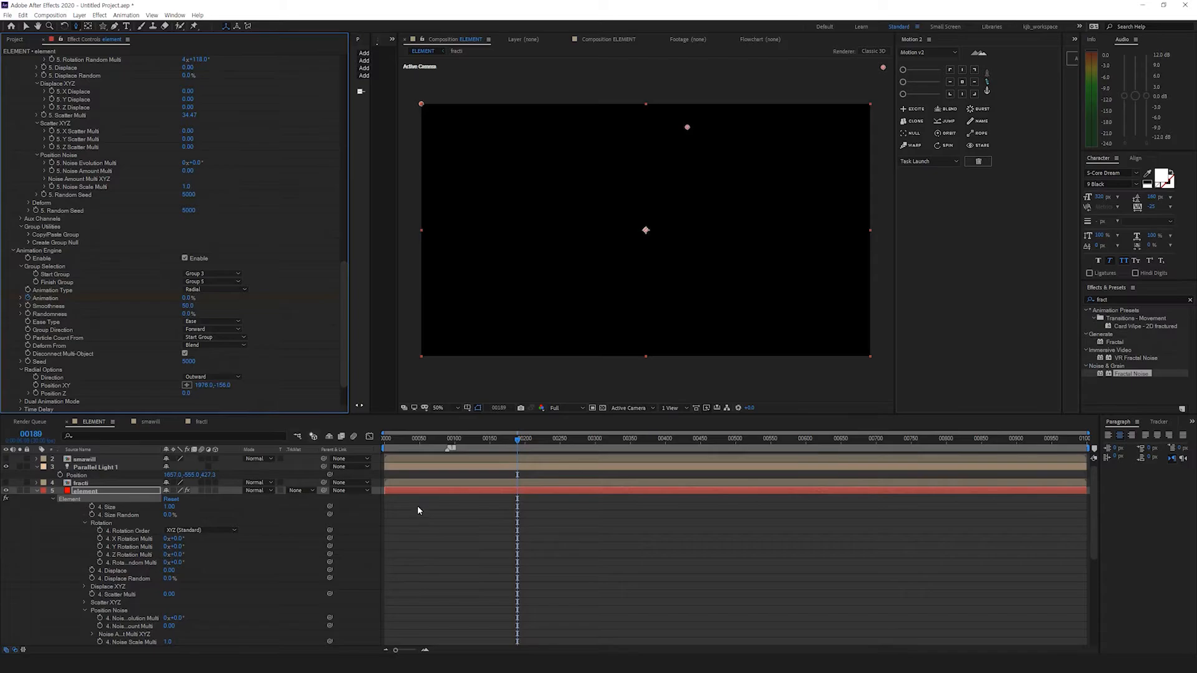
Step: Reveal the element layer's keyframed properties and place the 0% Animation keyframe at frame 0
key(u)
key(u)
click(476, 519)
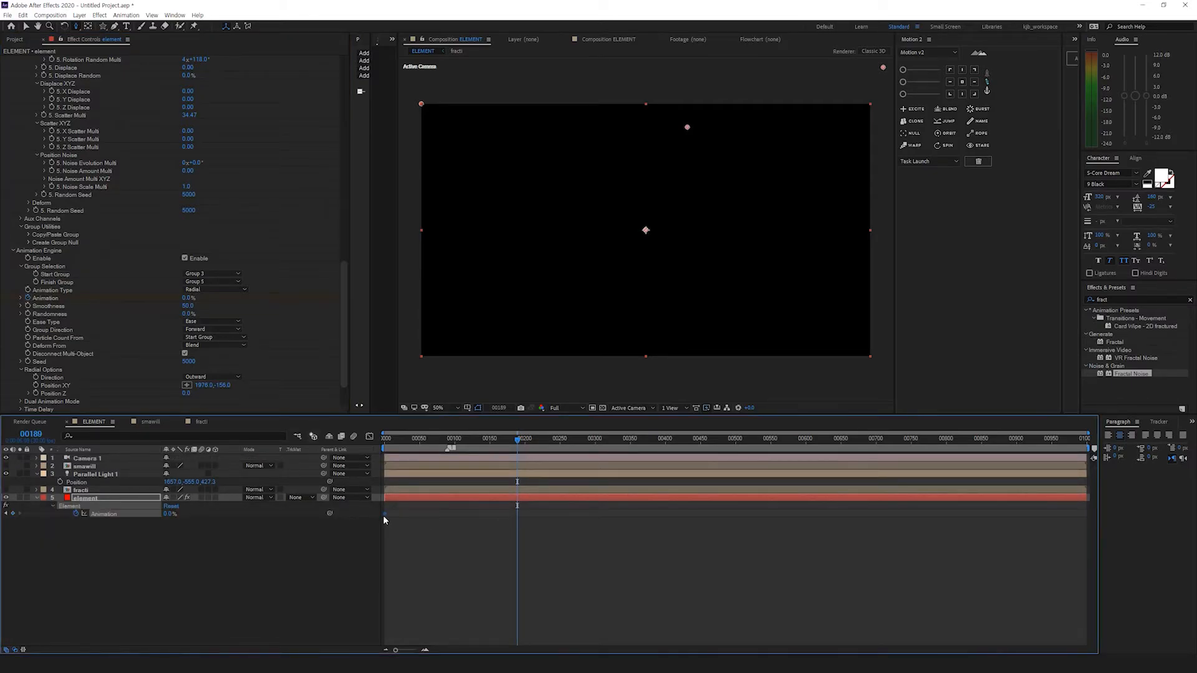
Step: Re-enable Group 4 in the Element effect
scroll(321, 253, up, 10)
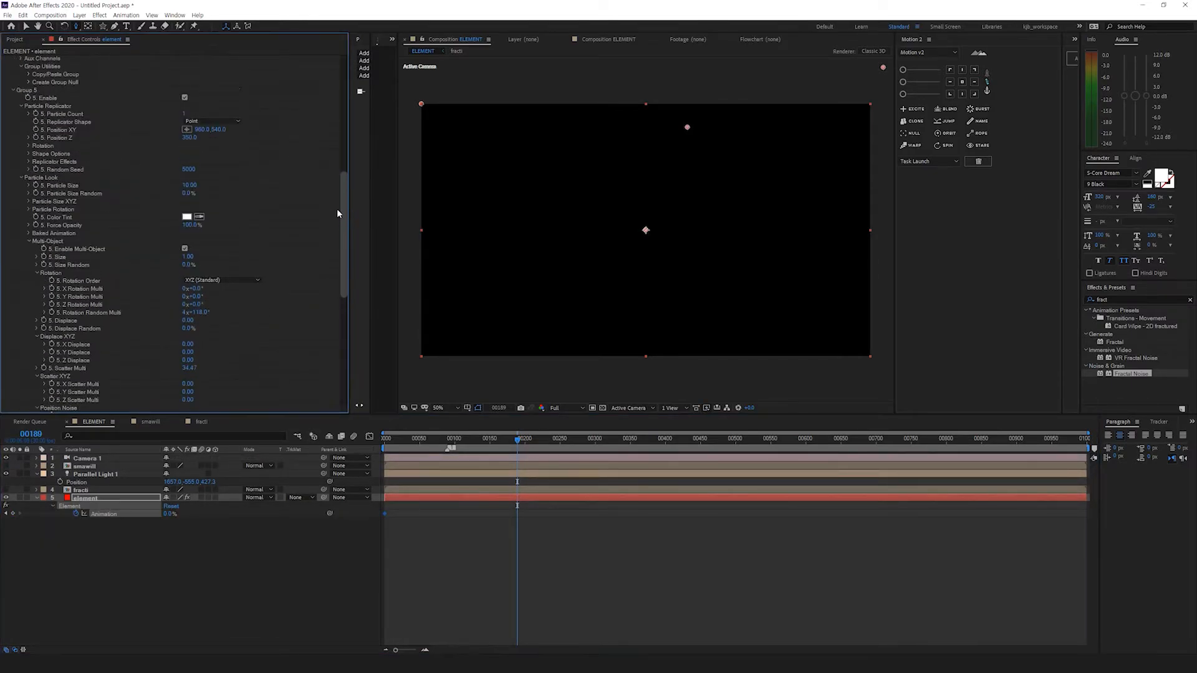
scroll(337, 192, up, 7)
click(185, 85)
Step: Set the Animation property to 100% at frame 47 and preview the animation from the start
drag(346, 102, 350, 339)
click(419, 439)
click(169, 514)
text(100)
key(Return)
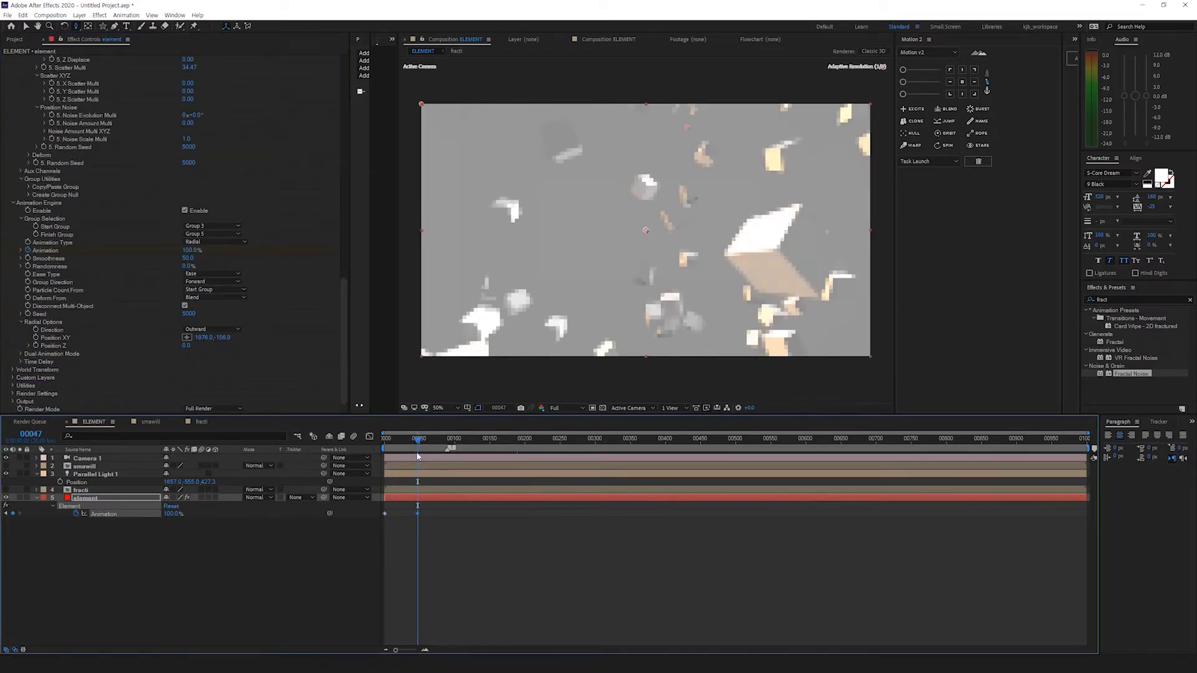
key(Home)
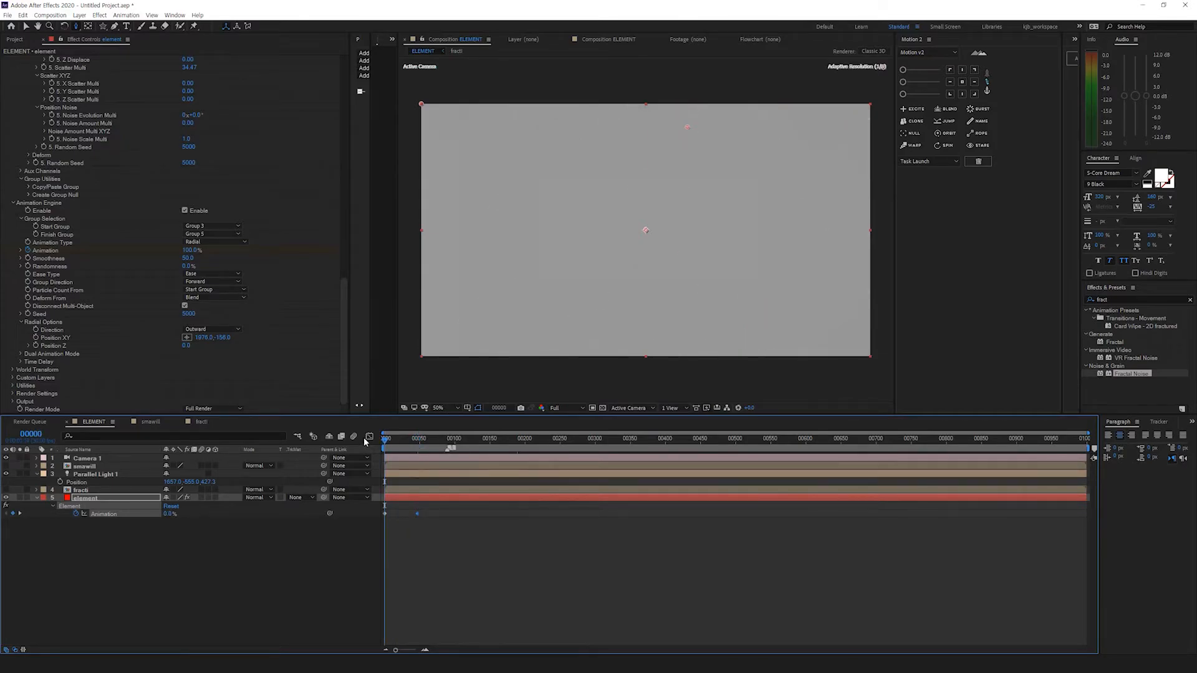
key(space)
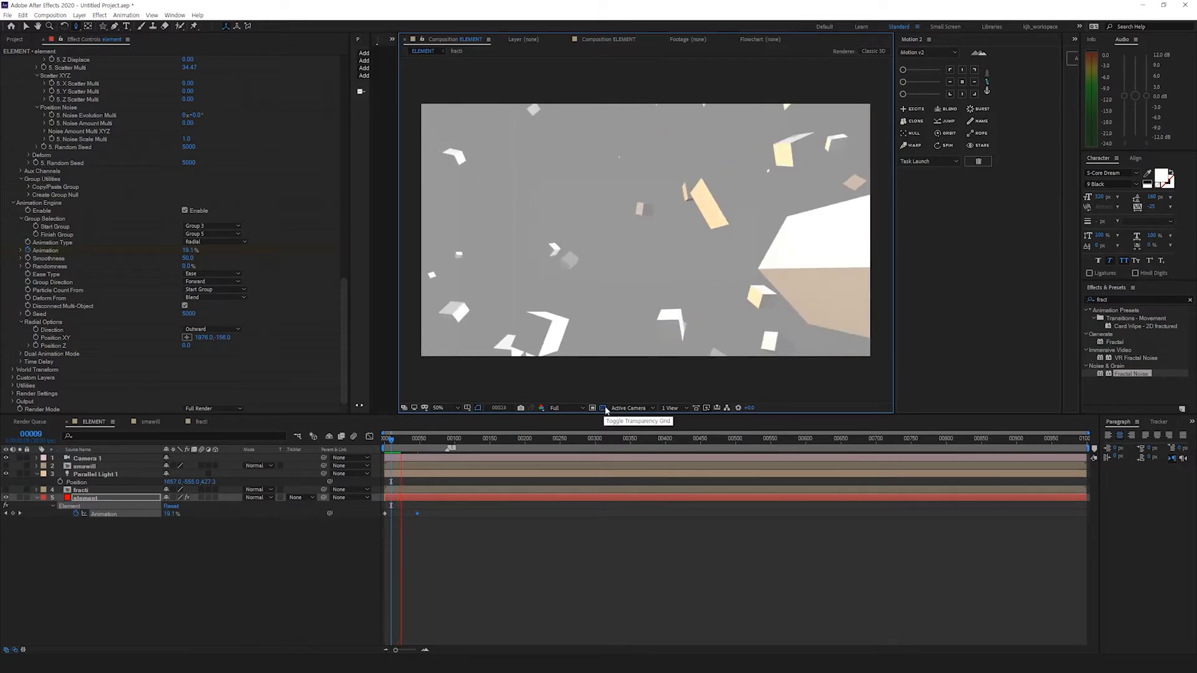
Step: Set the Animation Engine's Start Group to Group 4 and preview the animation from frame 0
key(space)
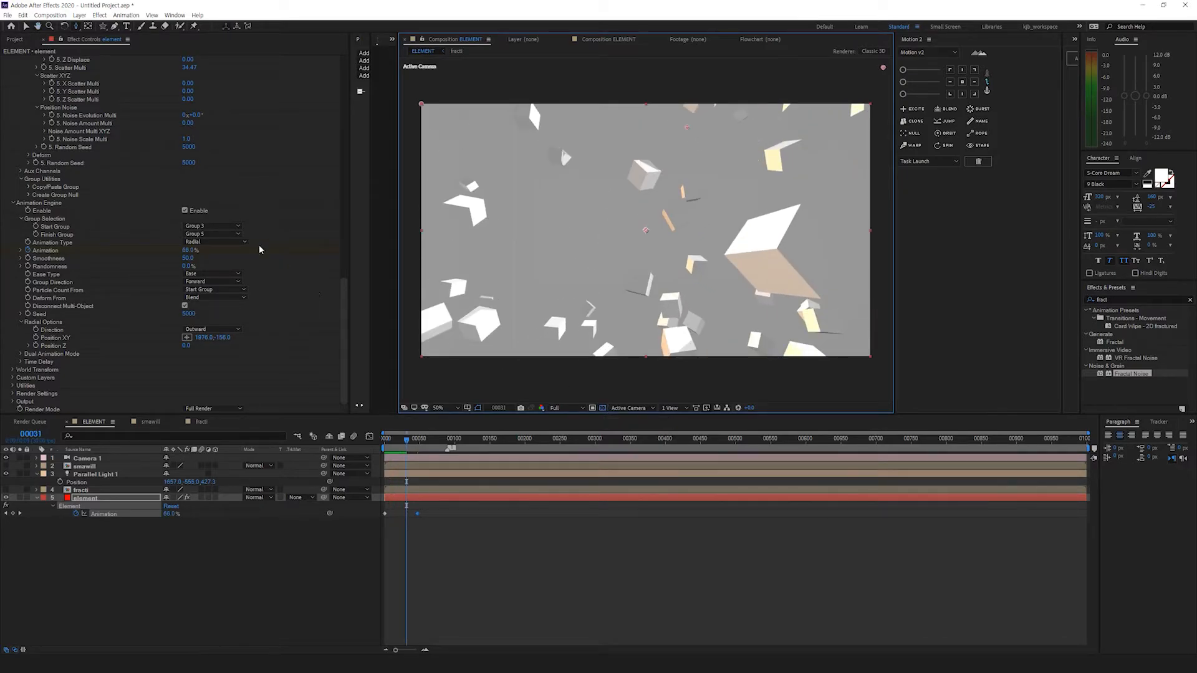
click(212, 227)
click(209, 270)
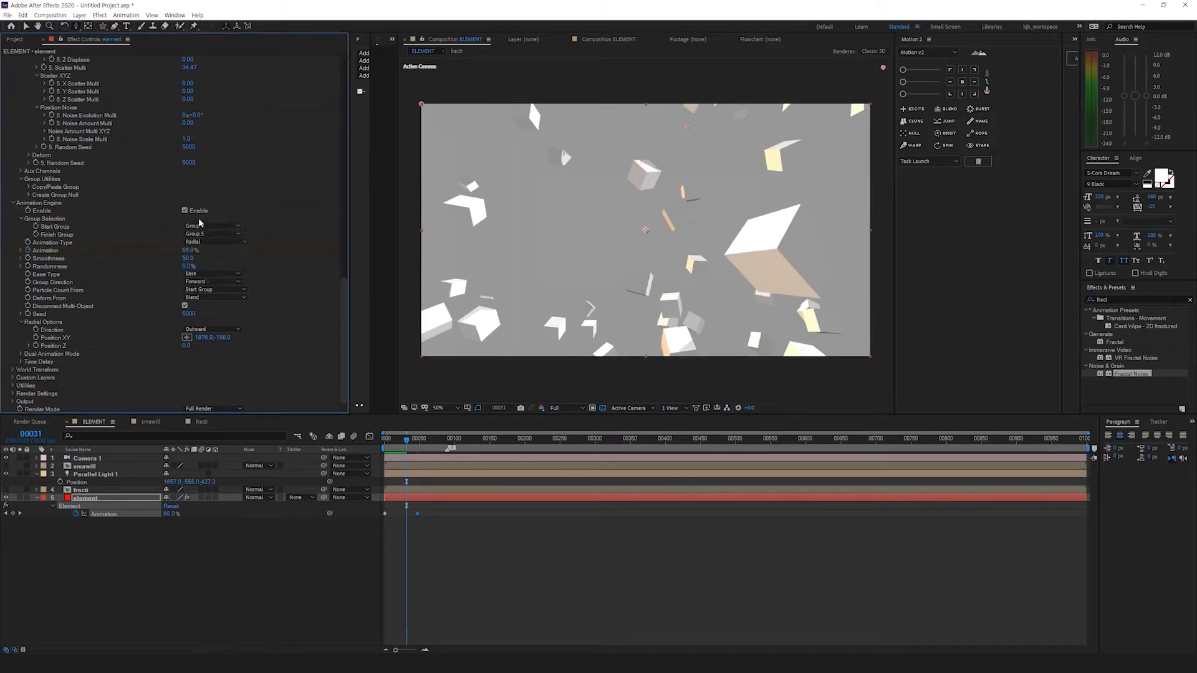
key(Home)
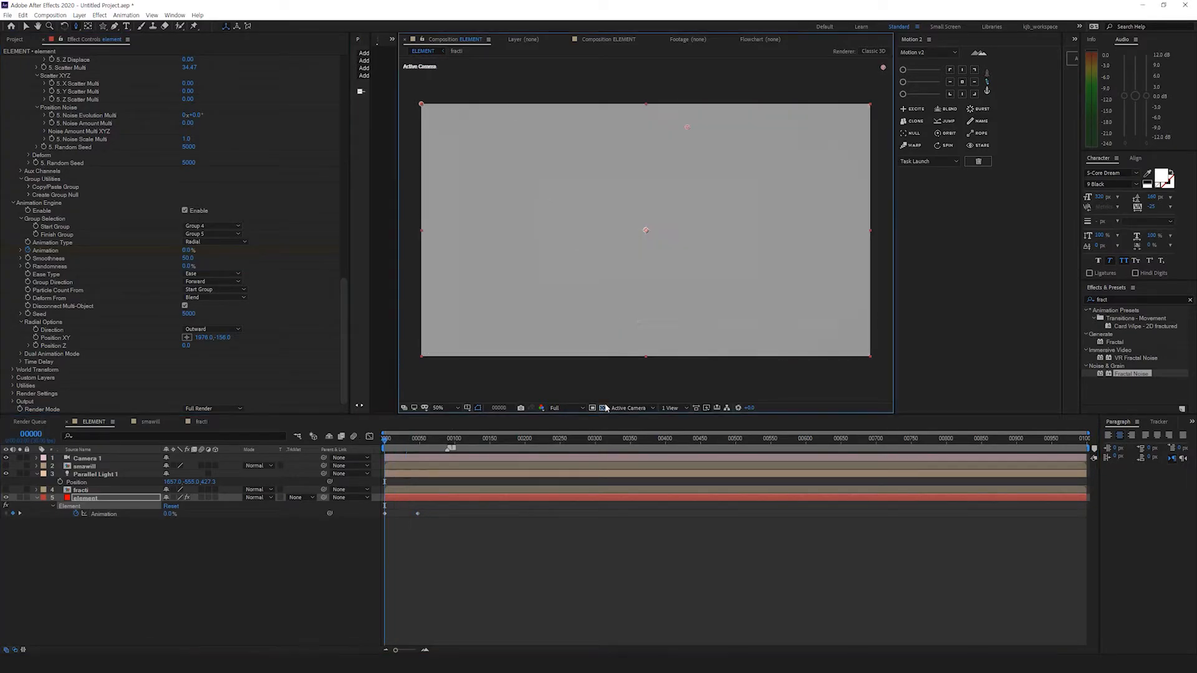
key(ctrl+k)
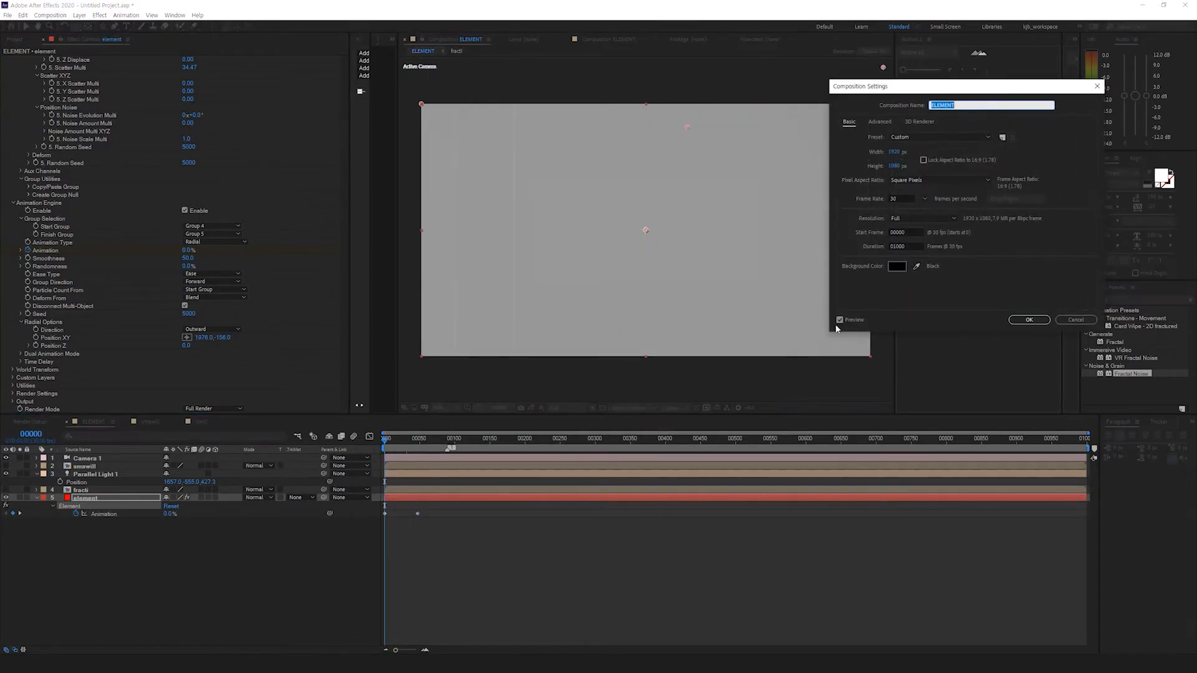
click(1029, 321)
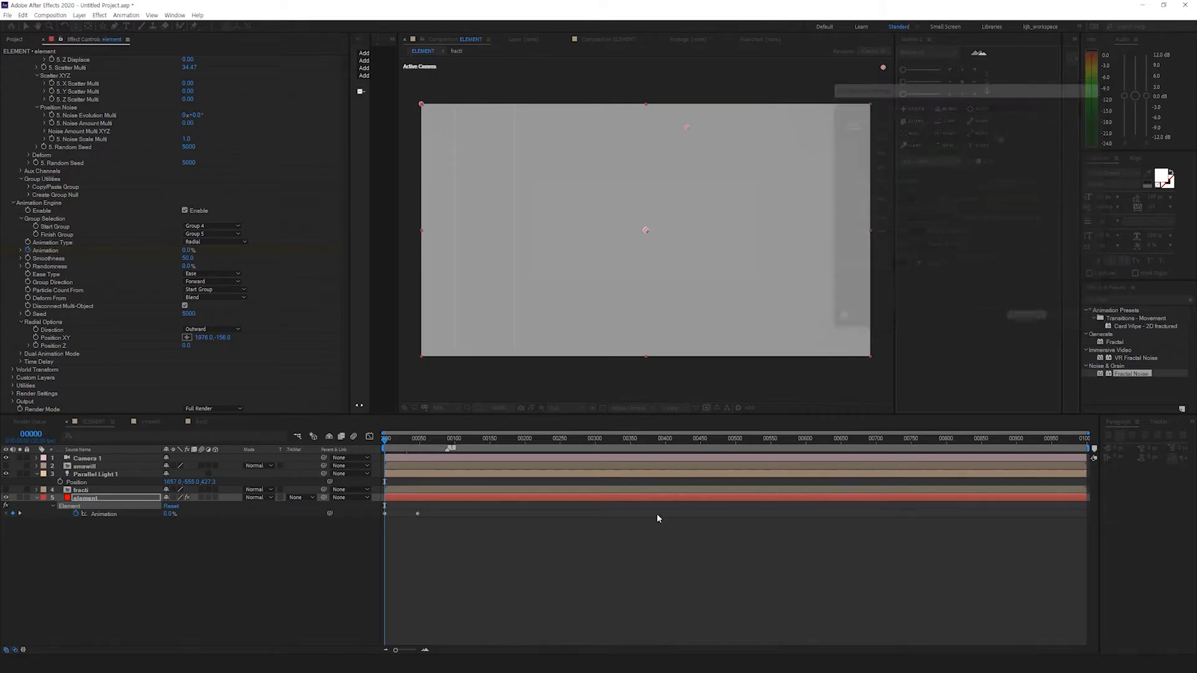
mouse_move(679, 260)
mouse_down()
mouse_move(679, 270)
mouse_move(679, 246)
mouse_up()
key(space)
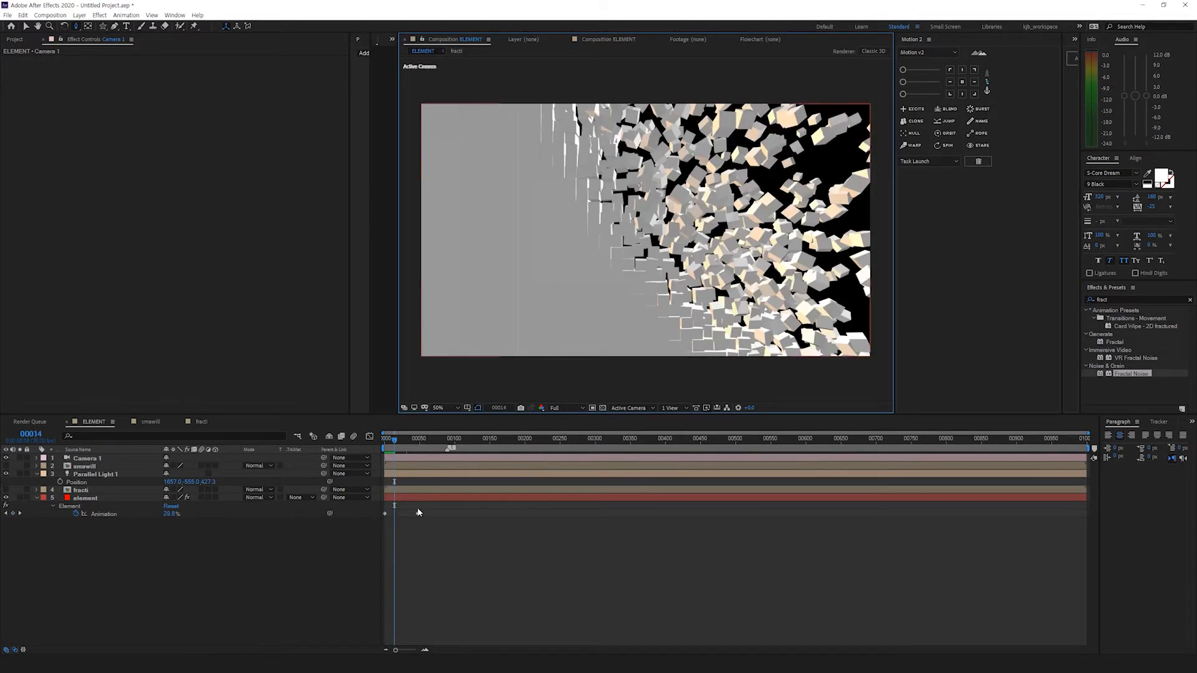
Step: Slow the animation by moving its 100% keyframe to about frame 86
drag(418, 514, 445, 515)
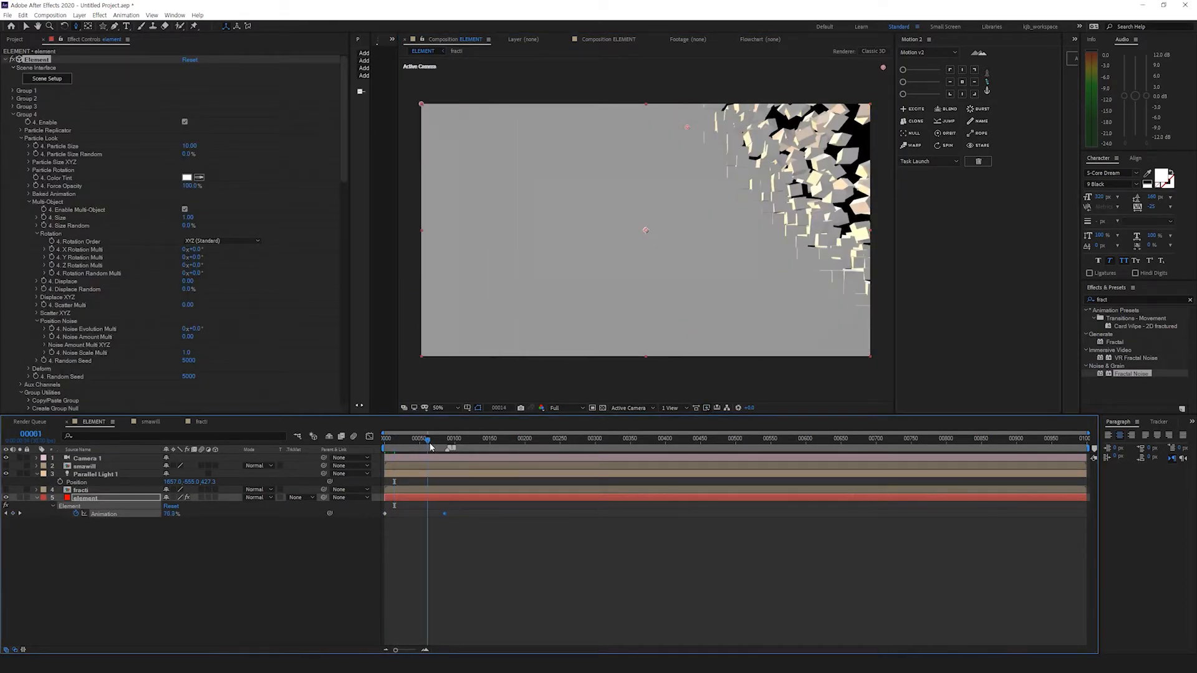
click(435, 440)
Step: Set the Animation Engine's radial Position XY to 960, 540 and preview the animation
scroll(181, 326, down, 20)
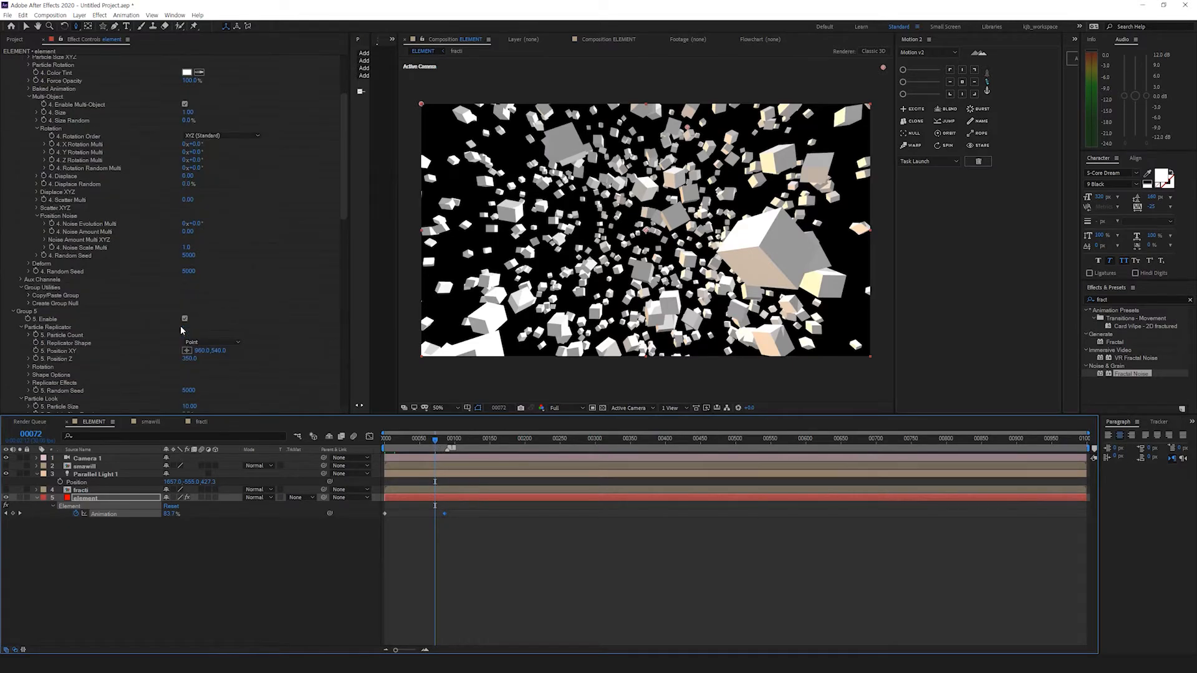
scroll(181, 325, down, 8)
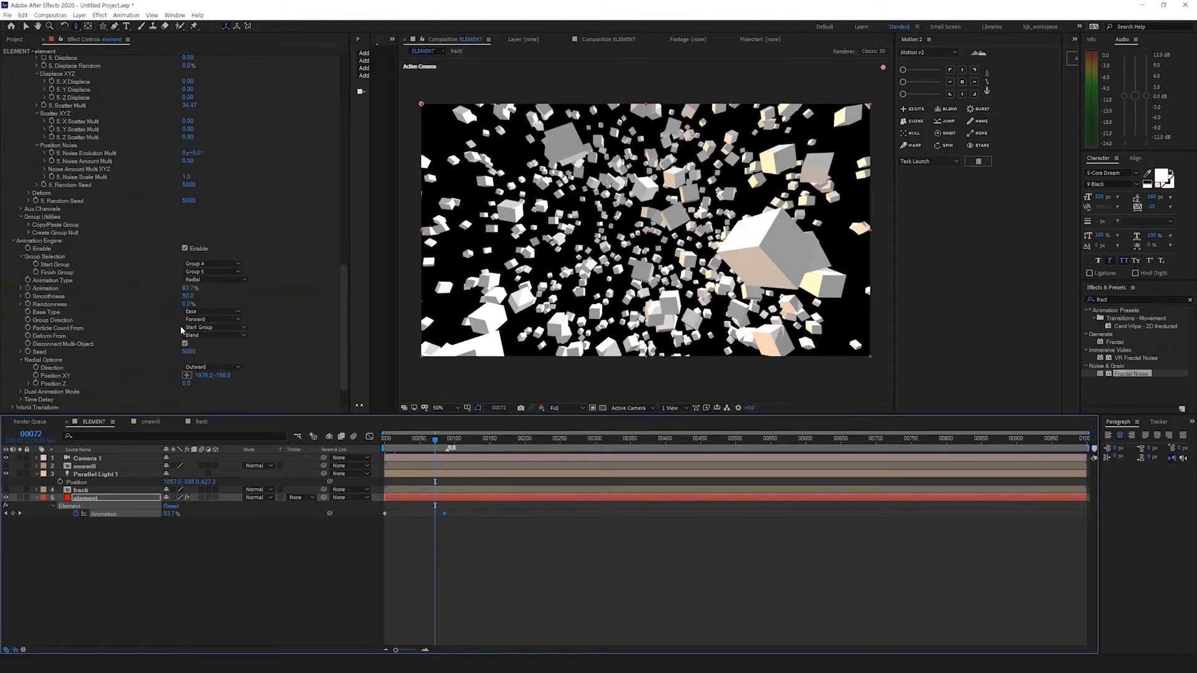
click(204, 376)
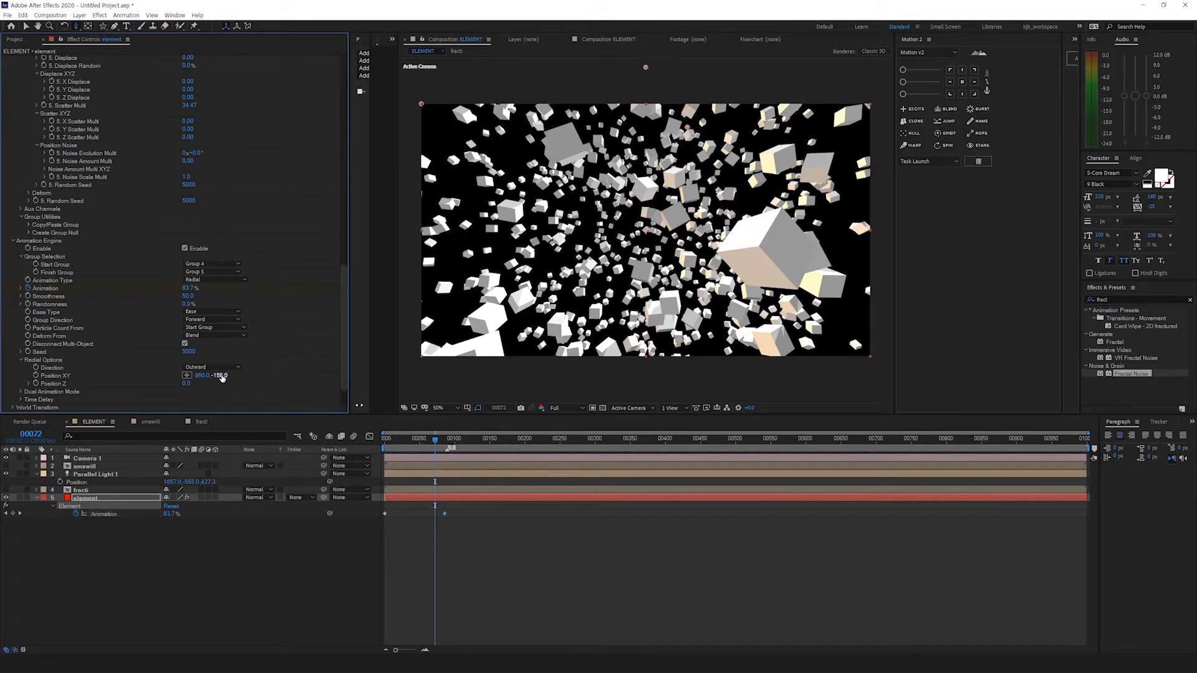
click(221, 376)
text(540)
key(Return)
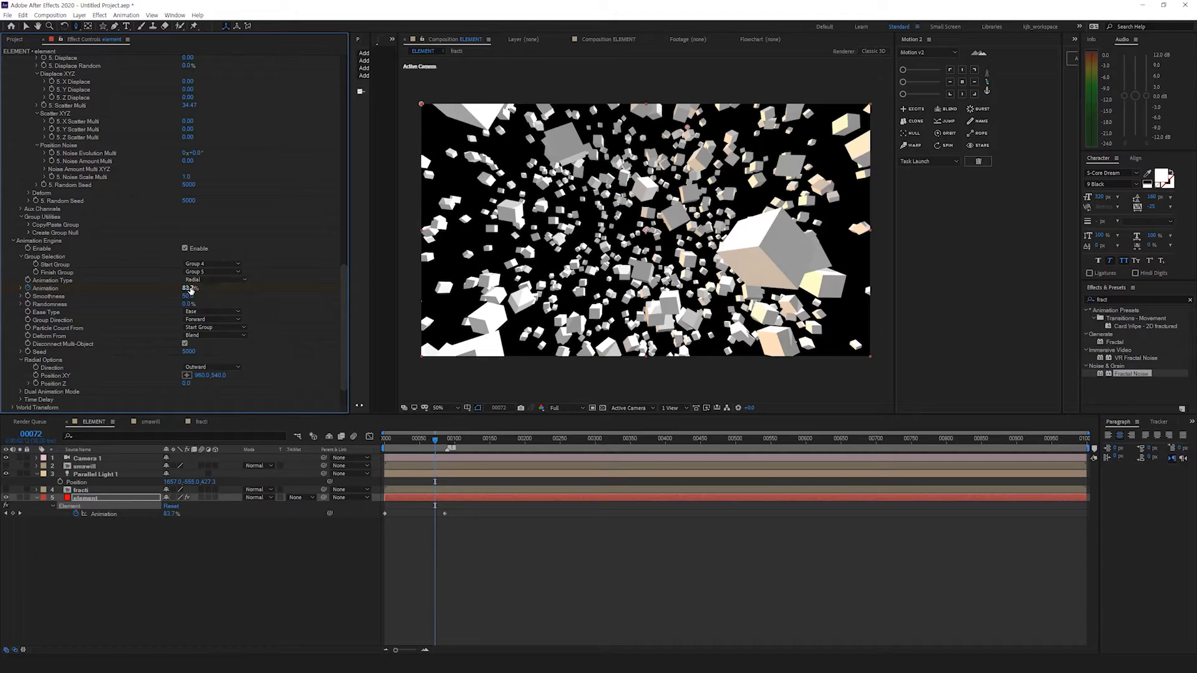
drag(413, 443, 393, 448)
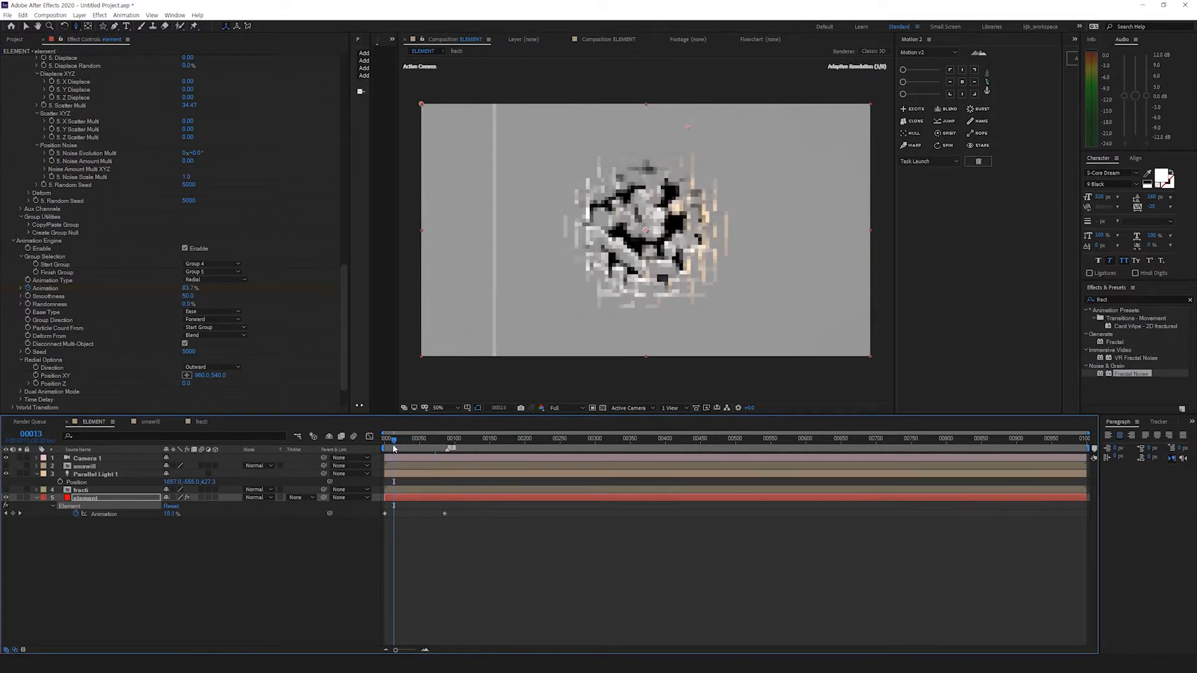
key(space)
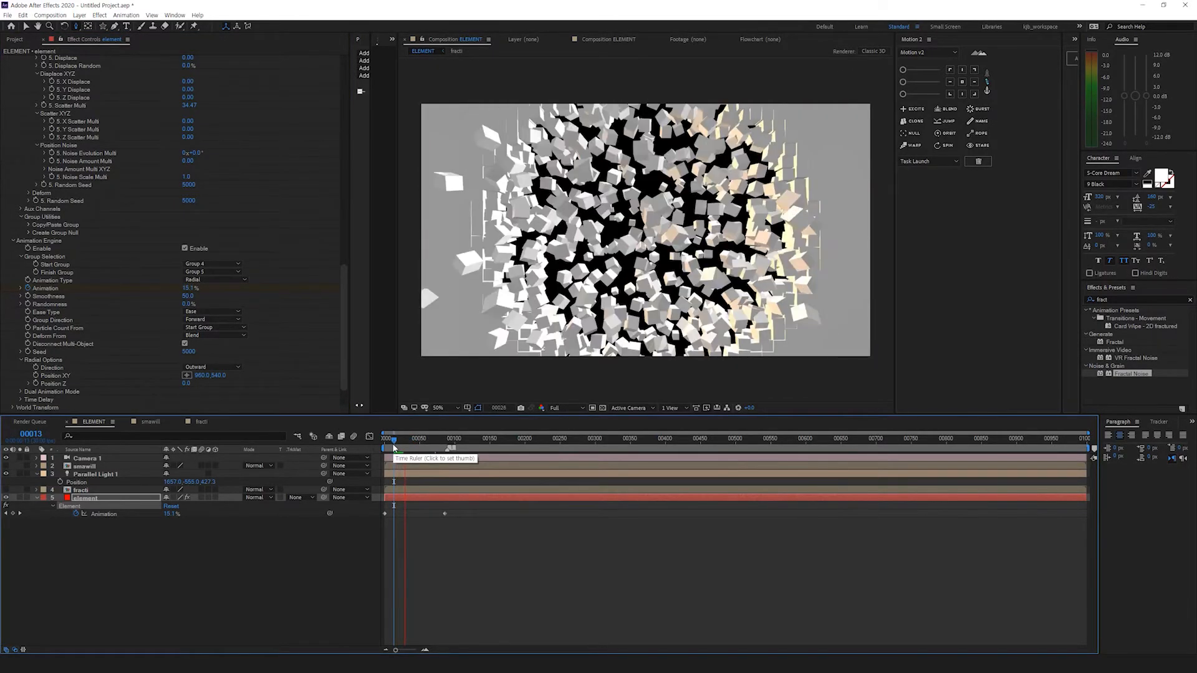
key(space)
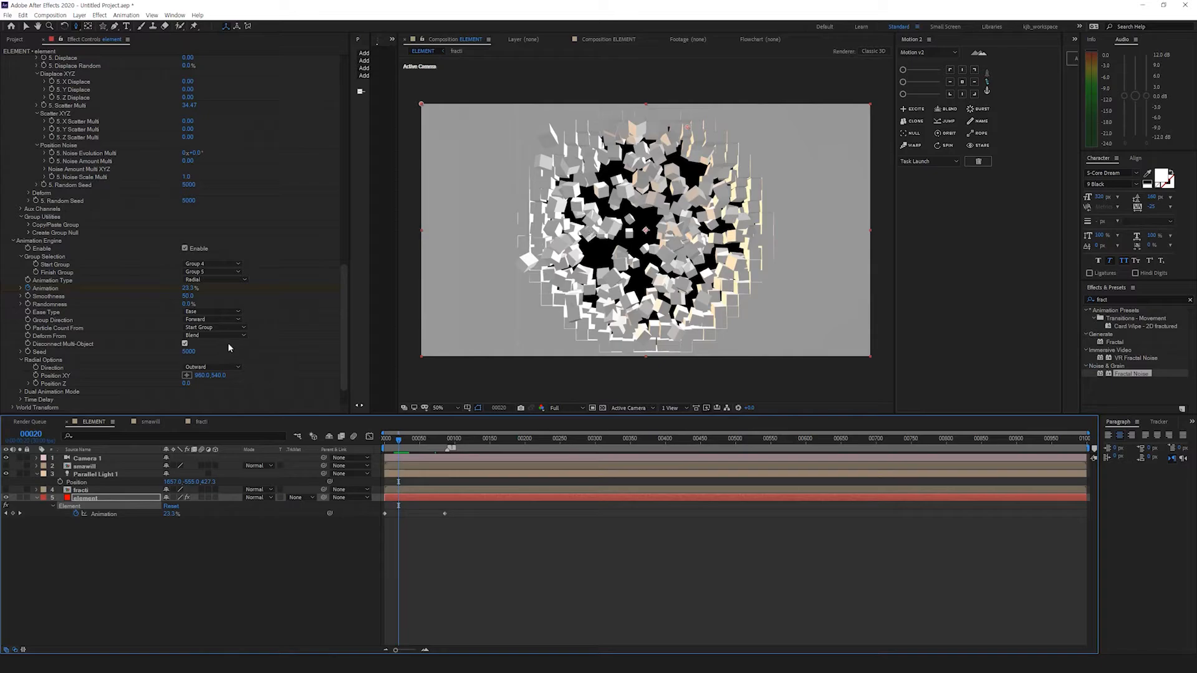
Step: Set Group 5's Scatter Multi to 10 and its Rotation Random Multi to 2 revolutions, and preview from frame 0
drag(187, 384, 591, 288)
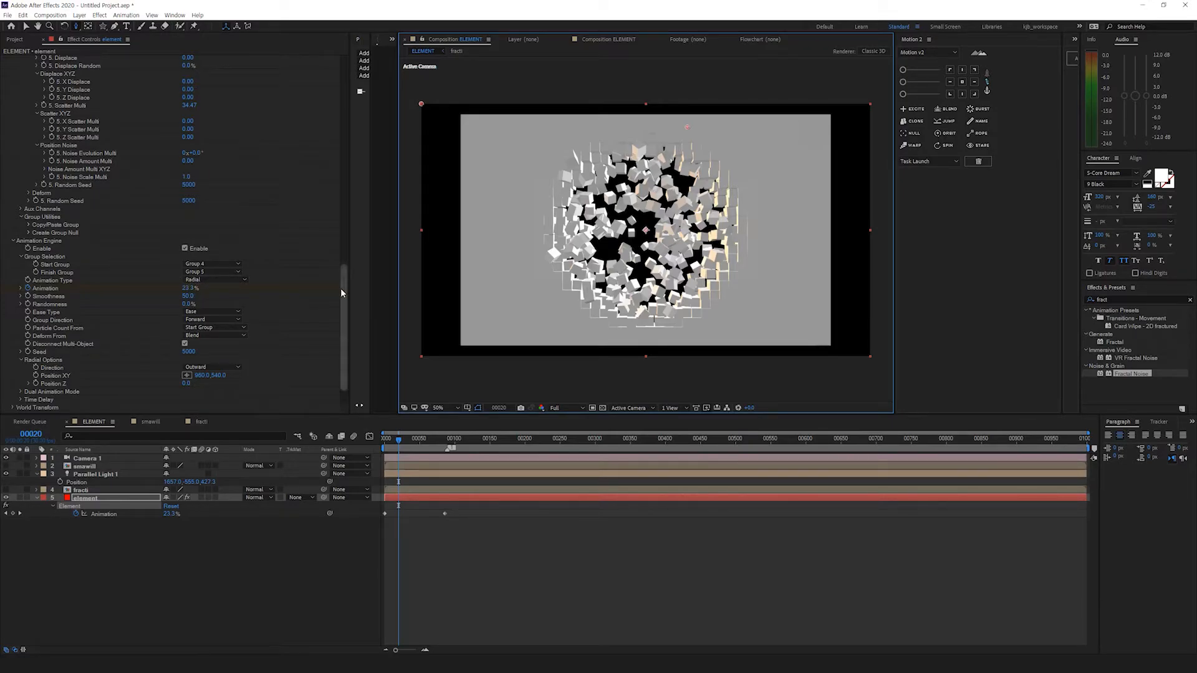
drag(342, 288, 349, 241)
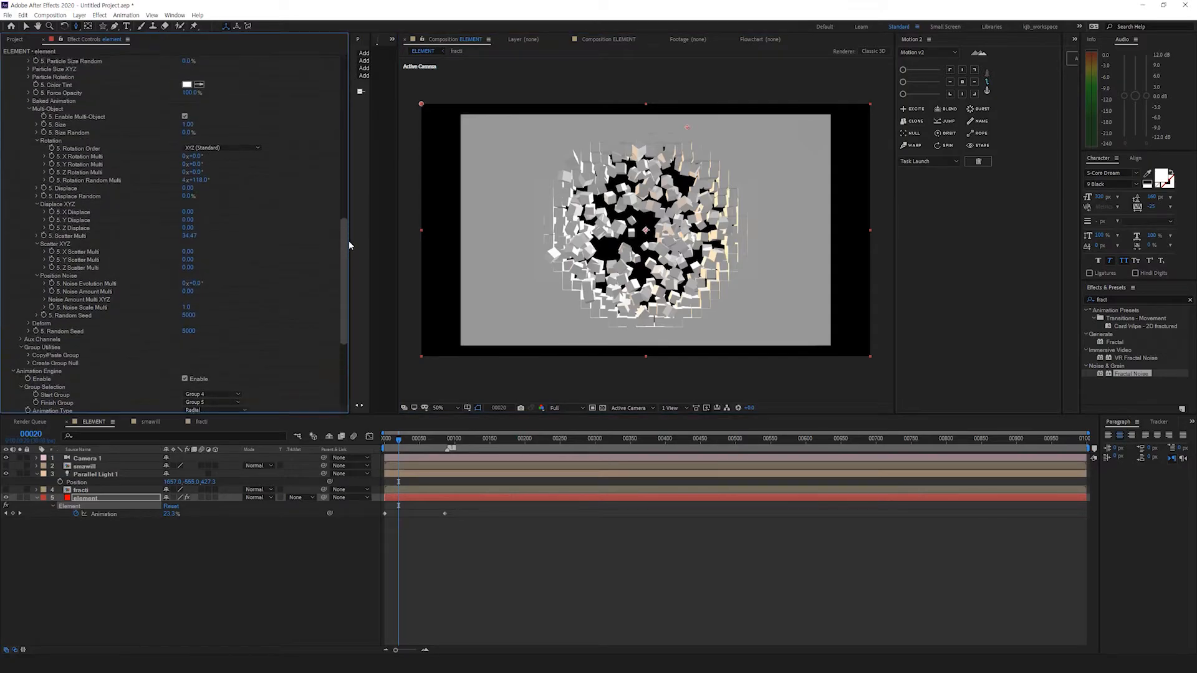
click(189, 237)
key(Return)
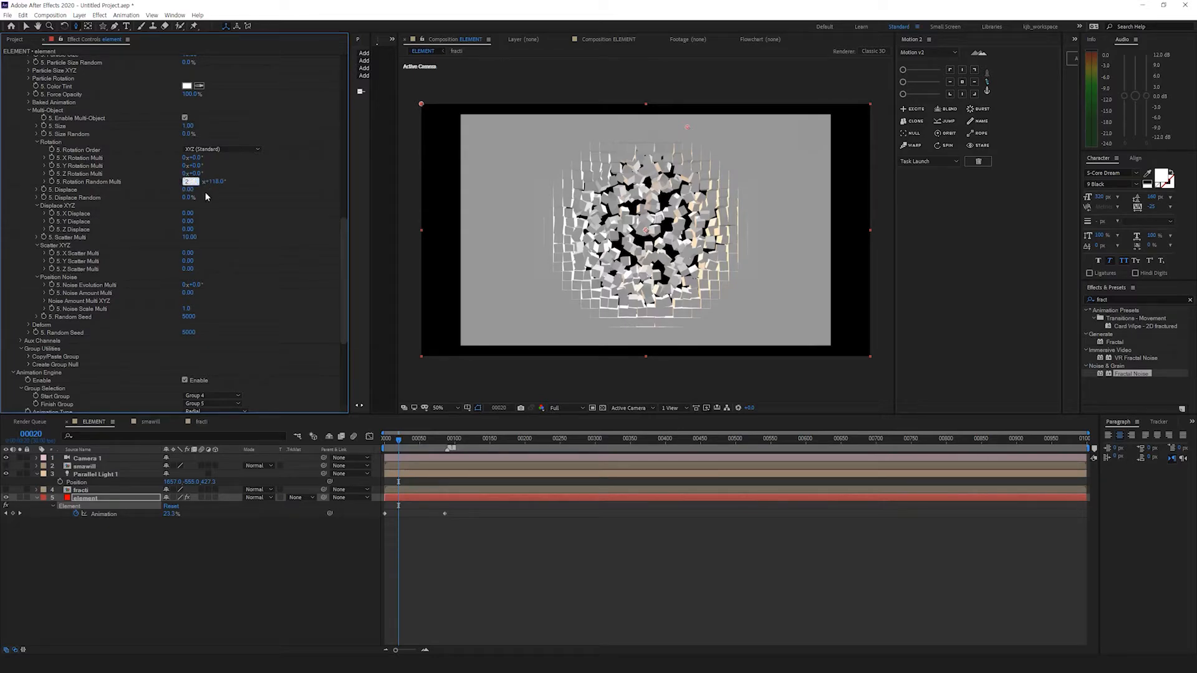
click(384, 438)
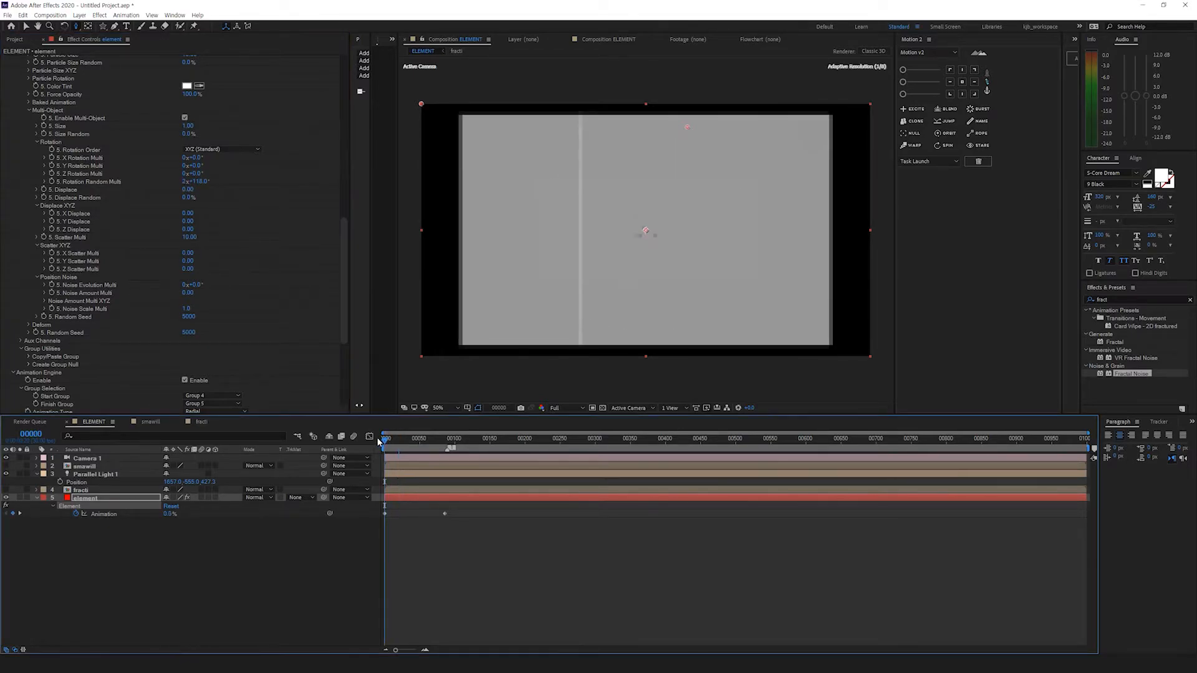
key(space)
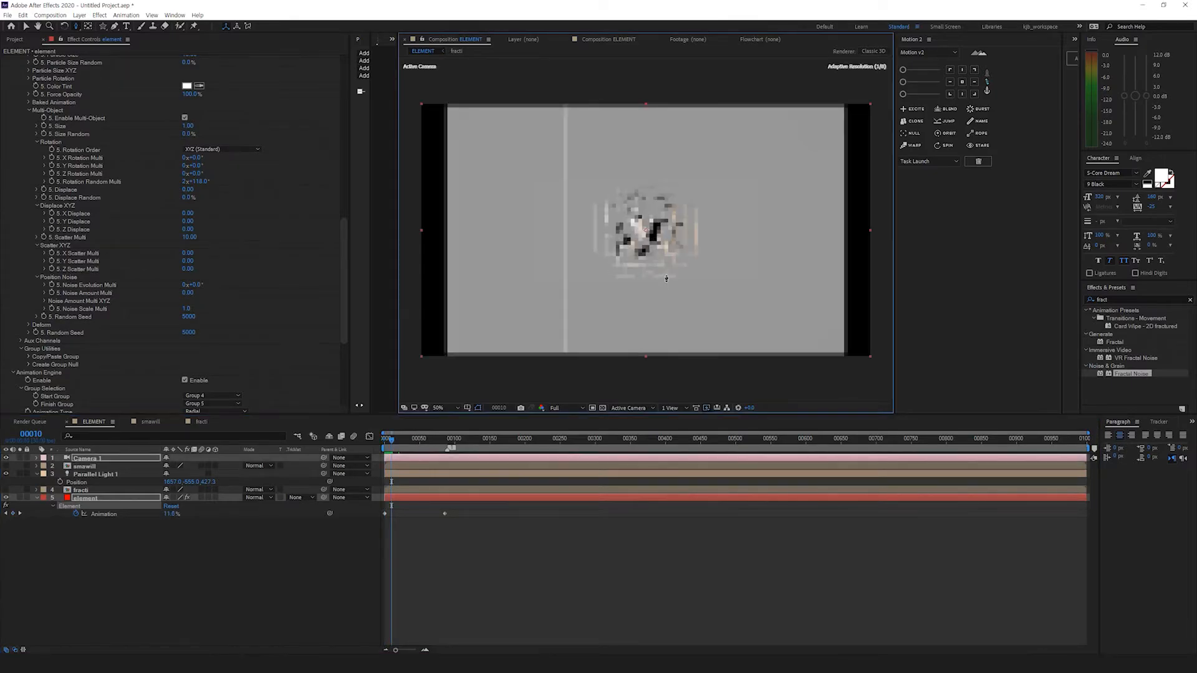
Step: Show four views and move Group 5 forward to a Position Z of -3740
click(671, 408)
click(679, 460)
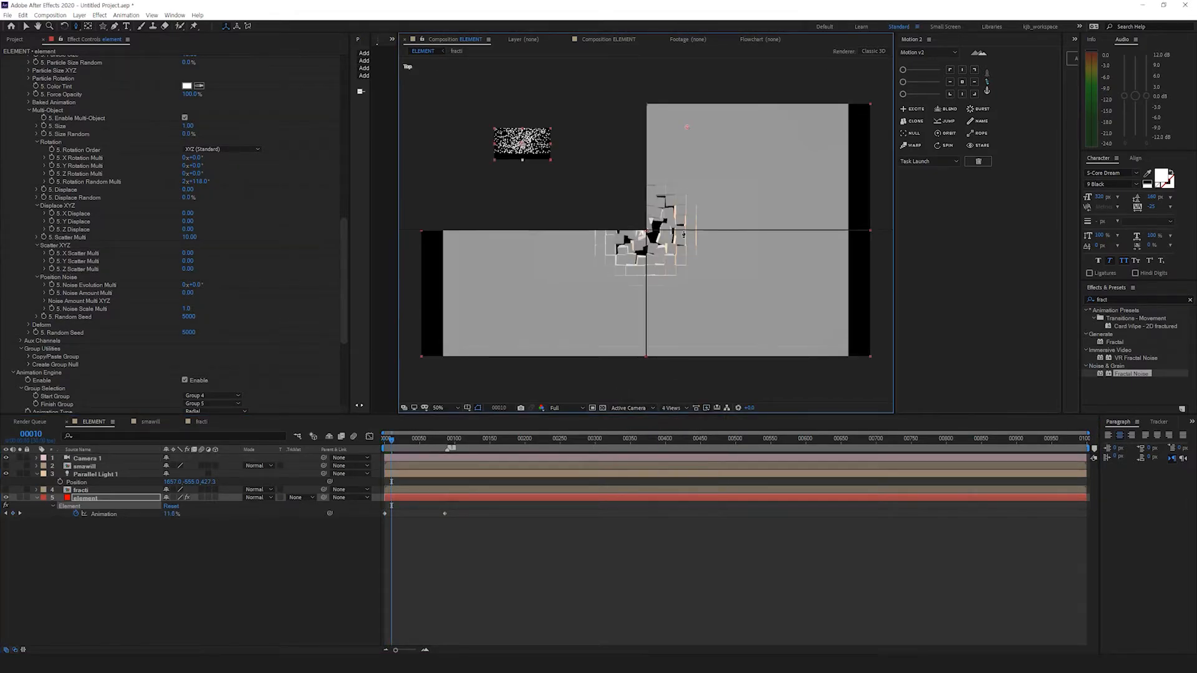
scroll(771, 324, up, 4)
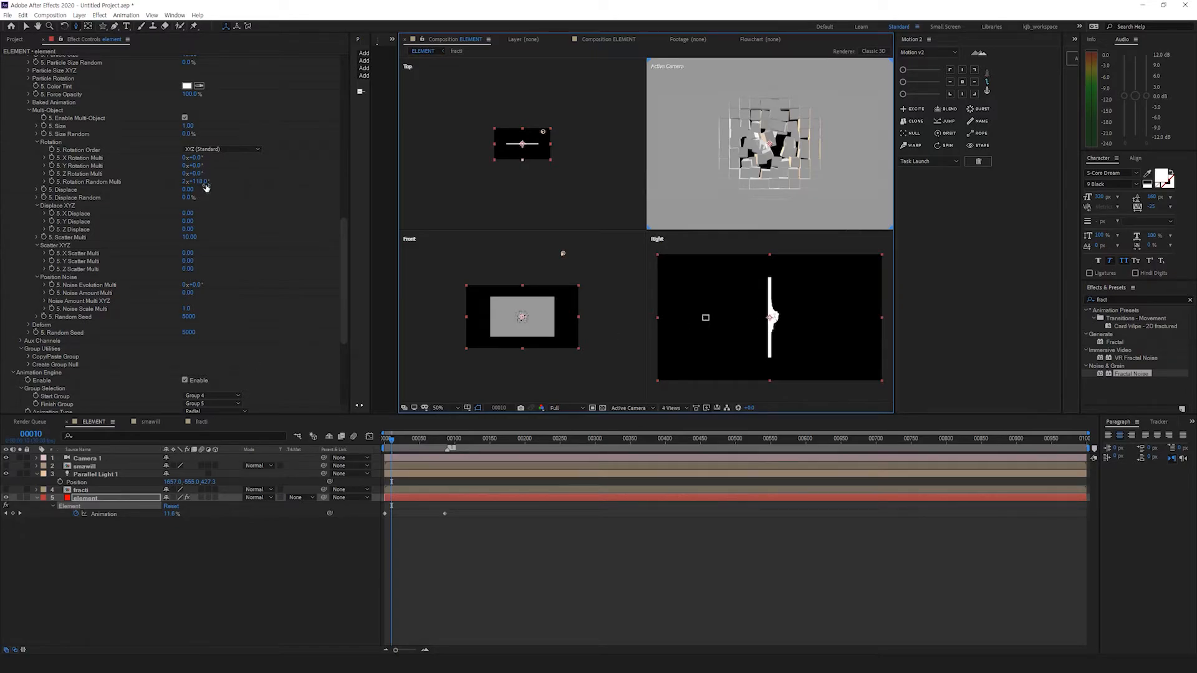
scroll(207, 187, up, 2)
scroll(202, 122, up, 1)
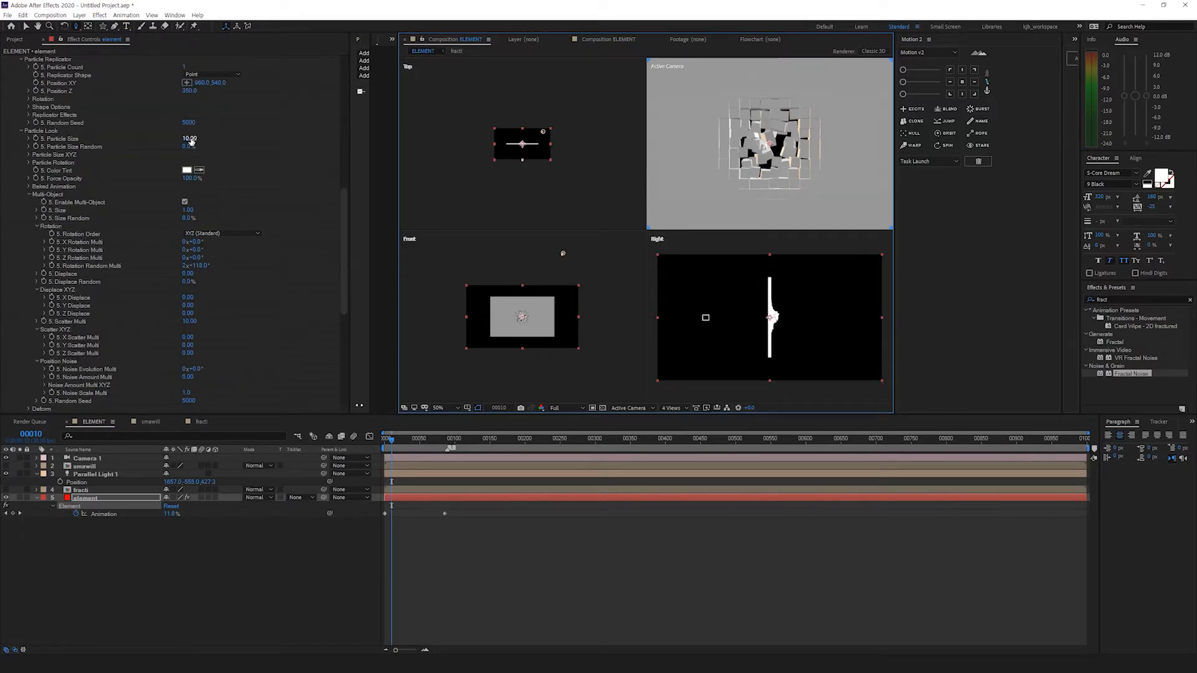
drag(189, 90, 82, 171)
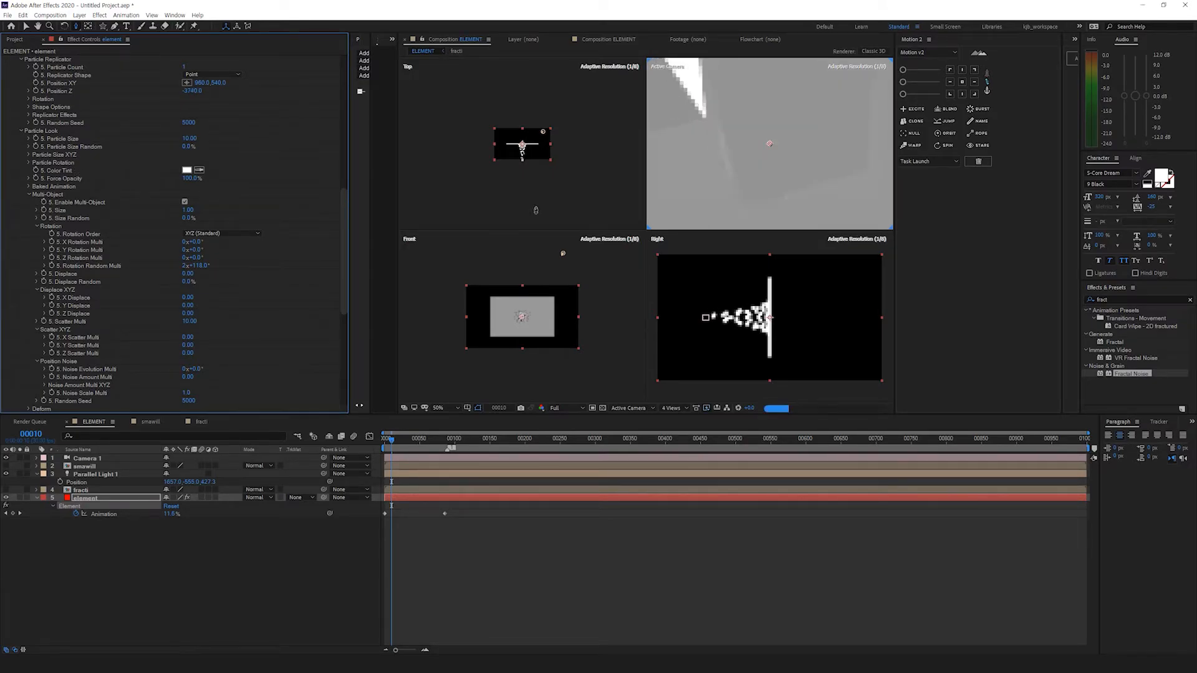
Step: Return to a single view and preview the cubes flying towards the camera from the start
click(673, 409)
click(680, 424)
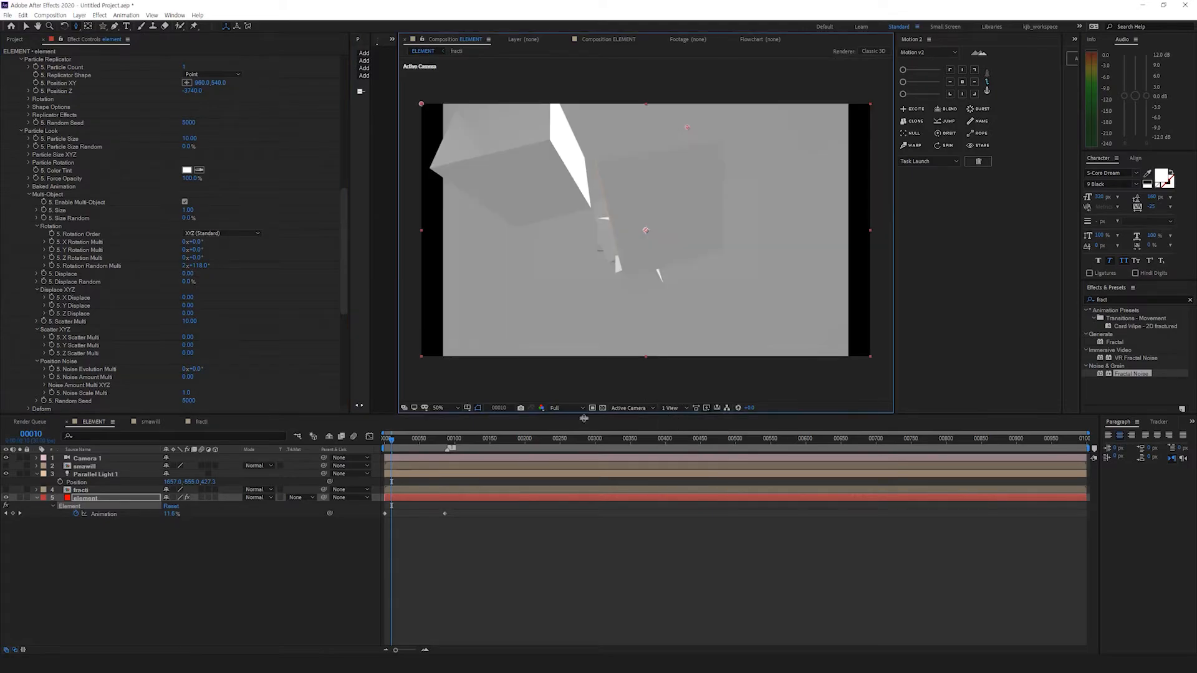
click(385, 439)
drag(652, 270, 651, 258)
key(space)
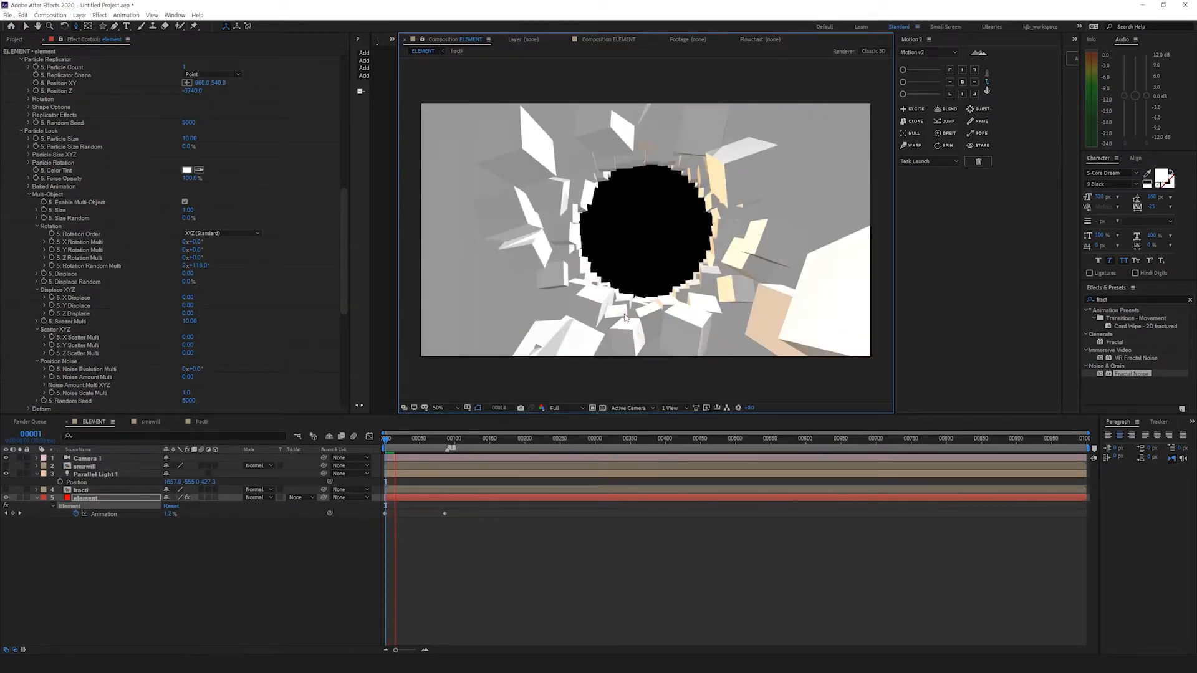
key(space)
Step: Set the Animation Engine's Smoothness to 75
drag(343, 242, 350, 339)
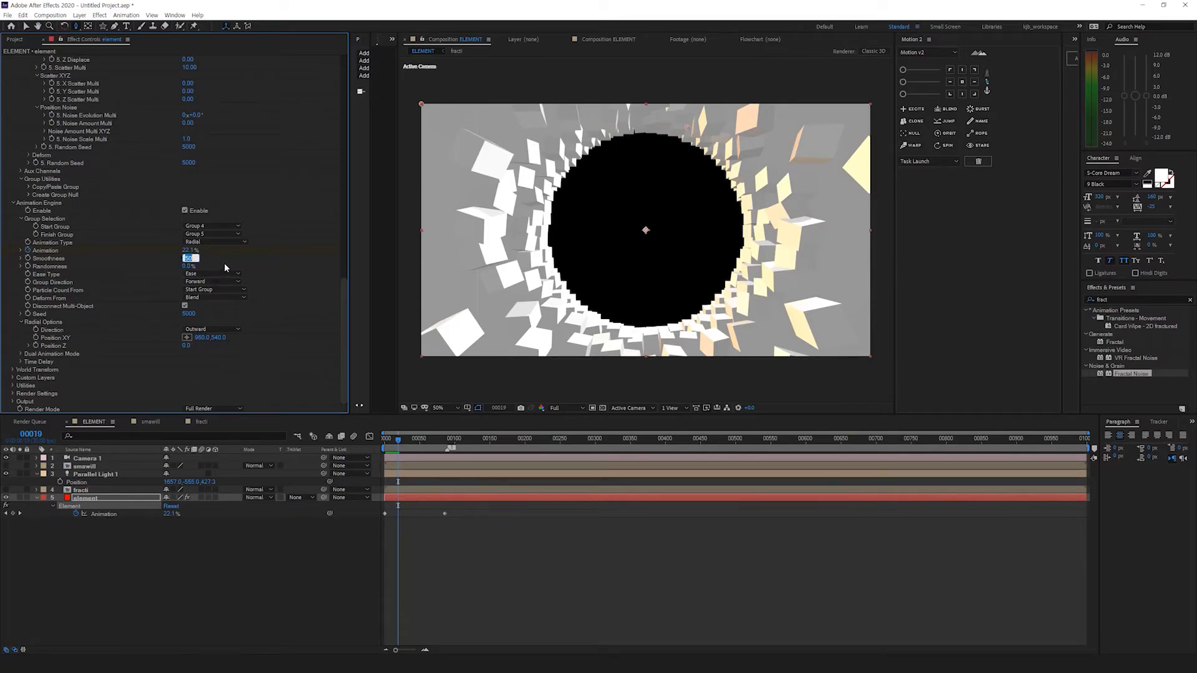
key(Return)
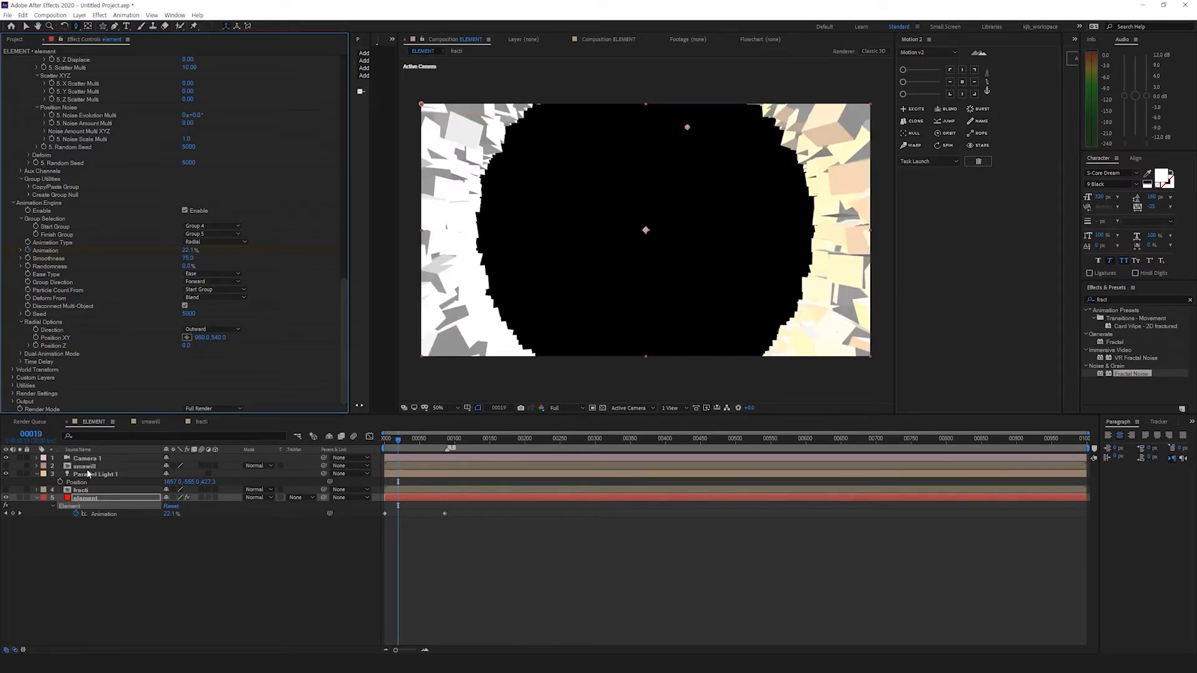
Step: Change Camera 1's lens preset to 35mm
click(85, 458)
key(ctrl+shift+y)
click(724, 332)
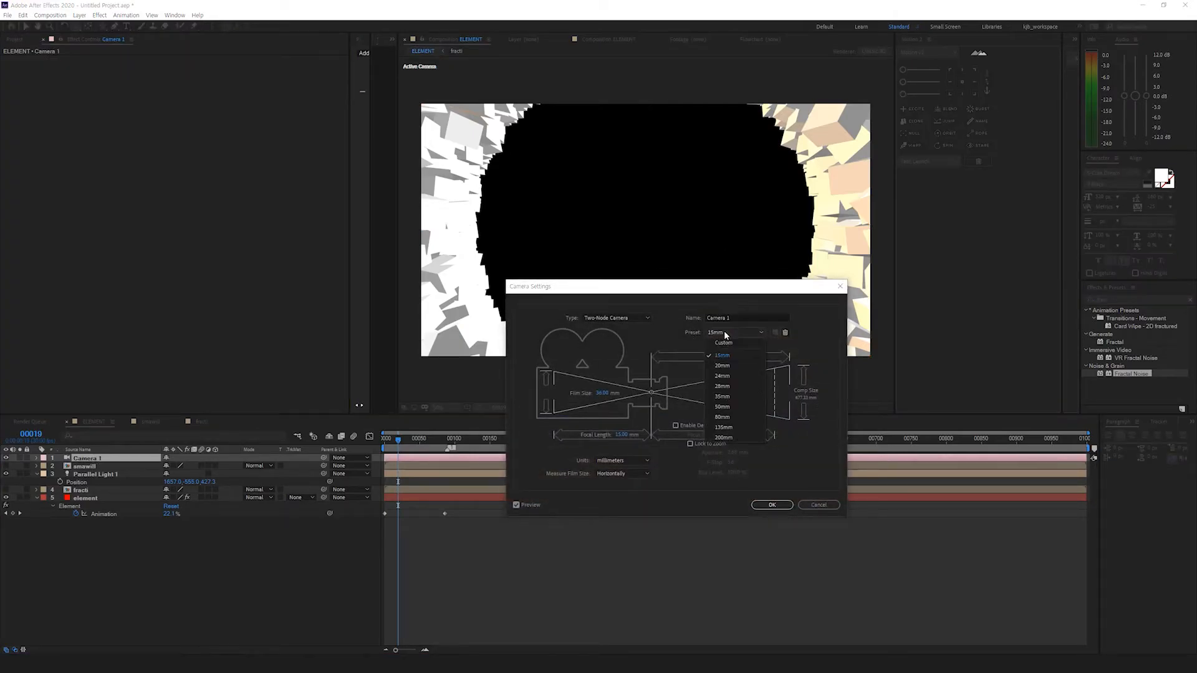
click(728, 397)
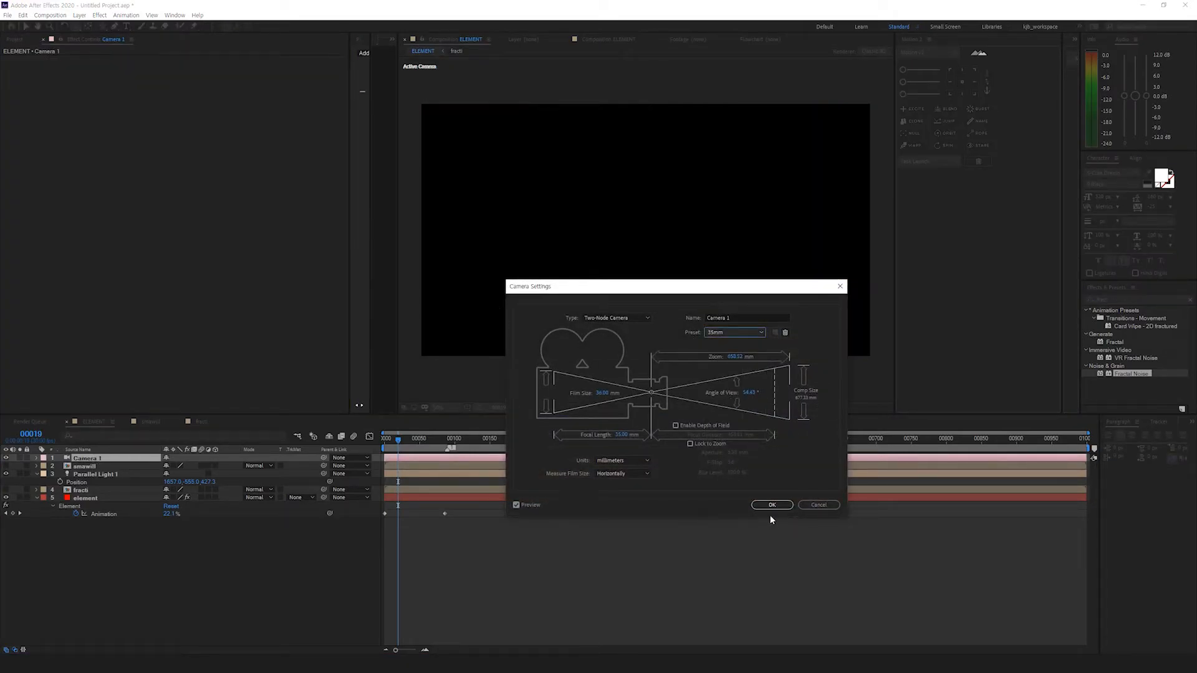
click(772, 505)
Step: At frame 7, pull the camera back so the cube wall fills the frame, and preview the animation
drag(394, 447, 395, 447)
click(390, 440)
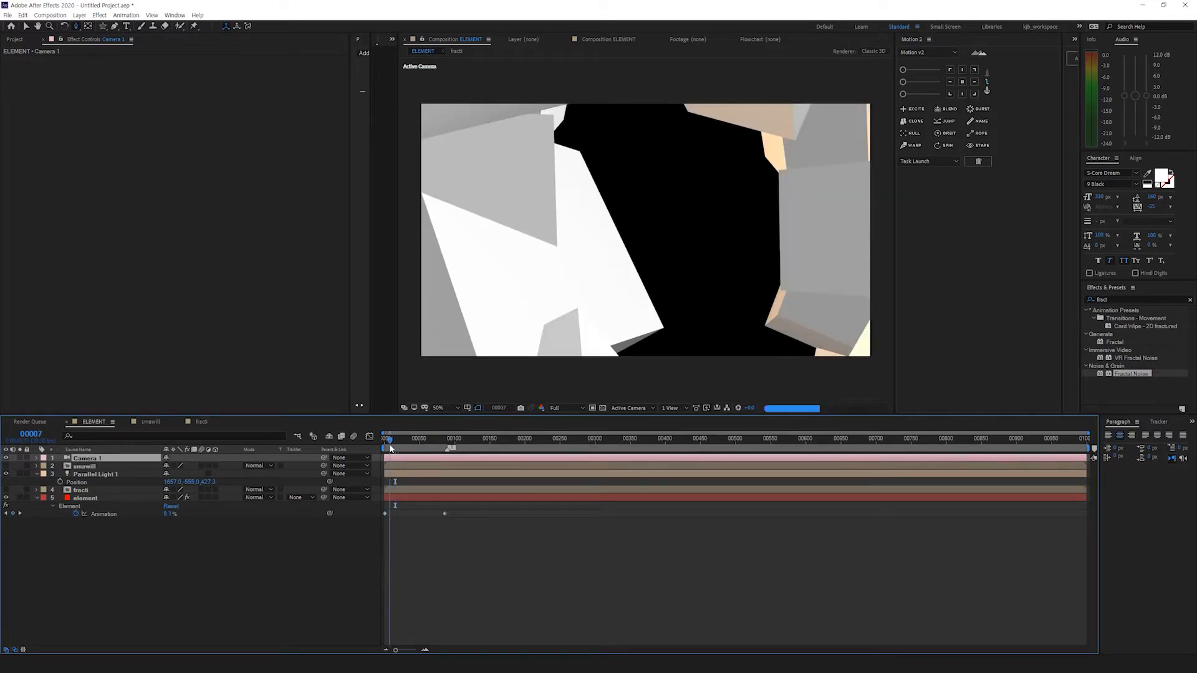
drag(691, 240, 690, 356)
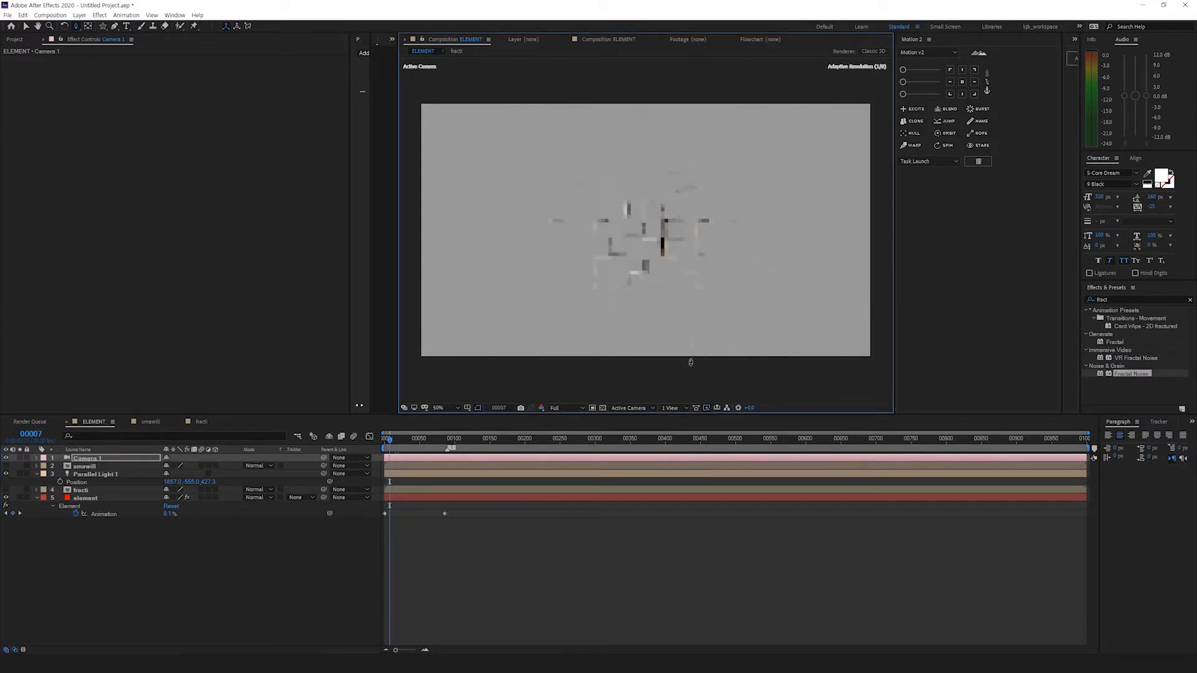
mouse_move(643, 154)
mouse_down()
mouse_move(643, 235)
mouse_move(646, 150)
mouse_up()
key(space)
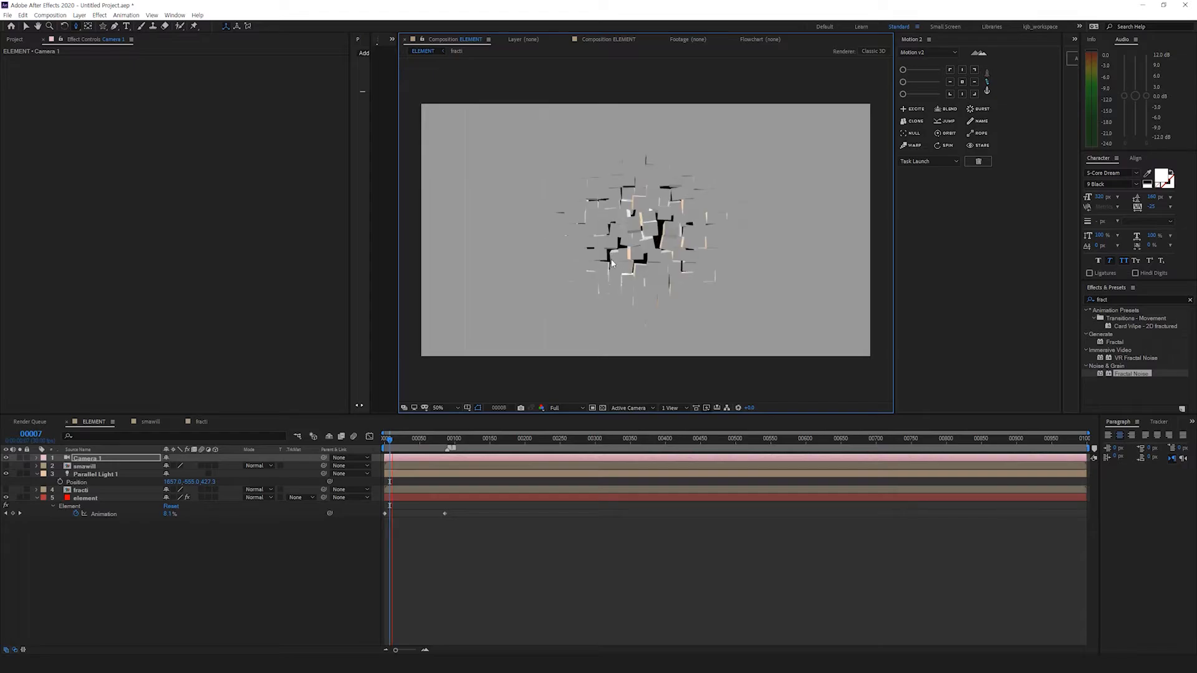
Step: On the element layer, set the Animation Engine's Smoothness to 49
click(99, 498)
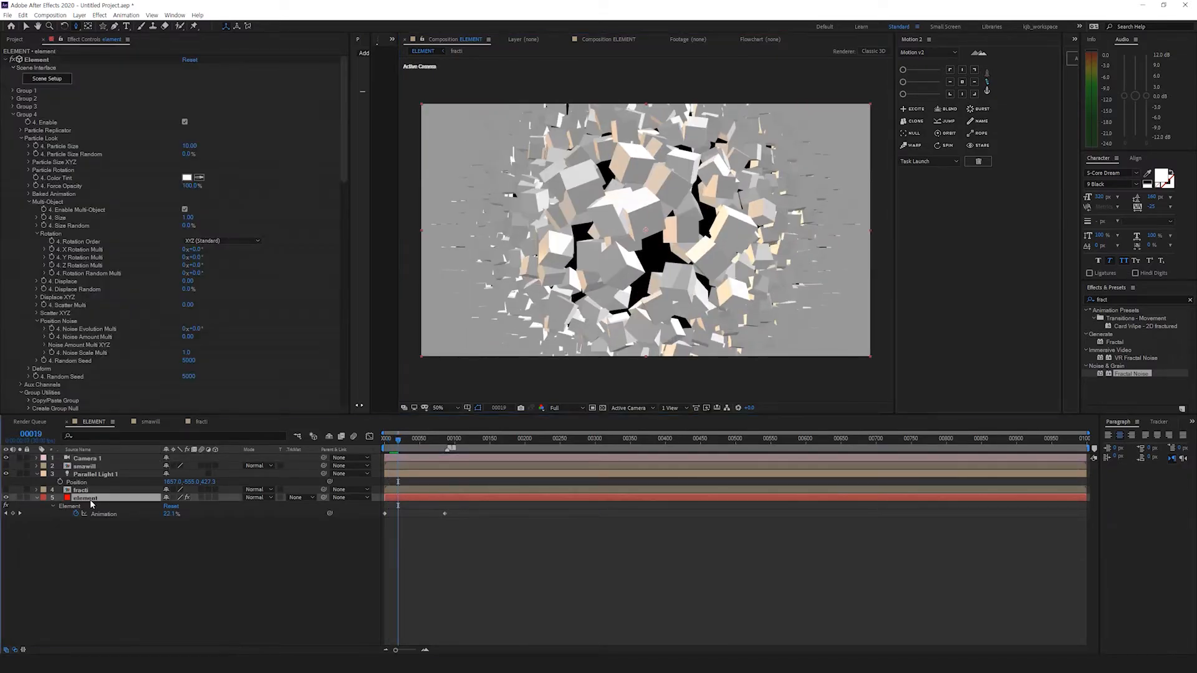
drag(343, 180, 350, 382)
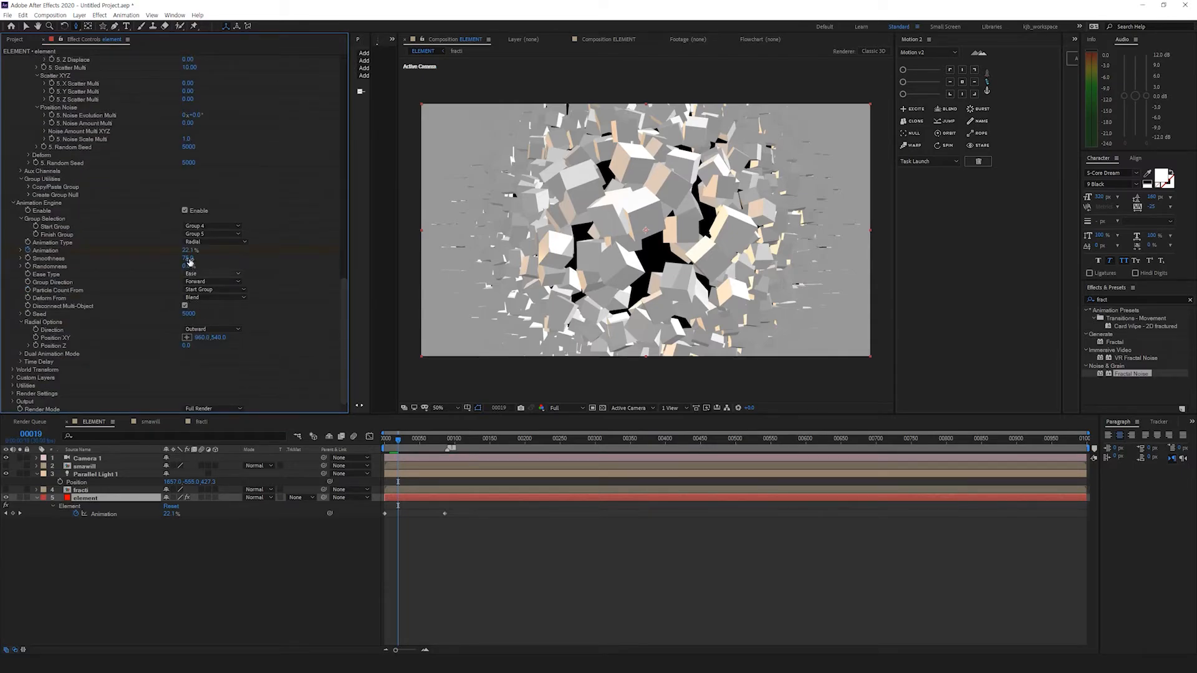
drag(186, 258, 206, 269)
key(ctrl+z)
Step: Try Animation Engine Randomness values of 1% and 2% and check the result in the camera view
click(195, 266)
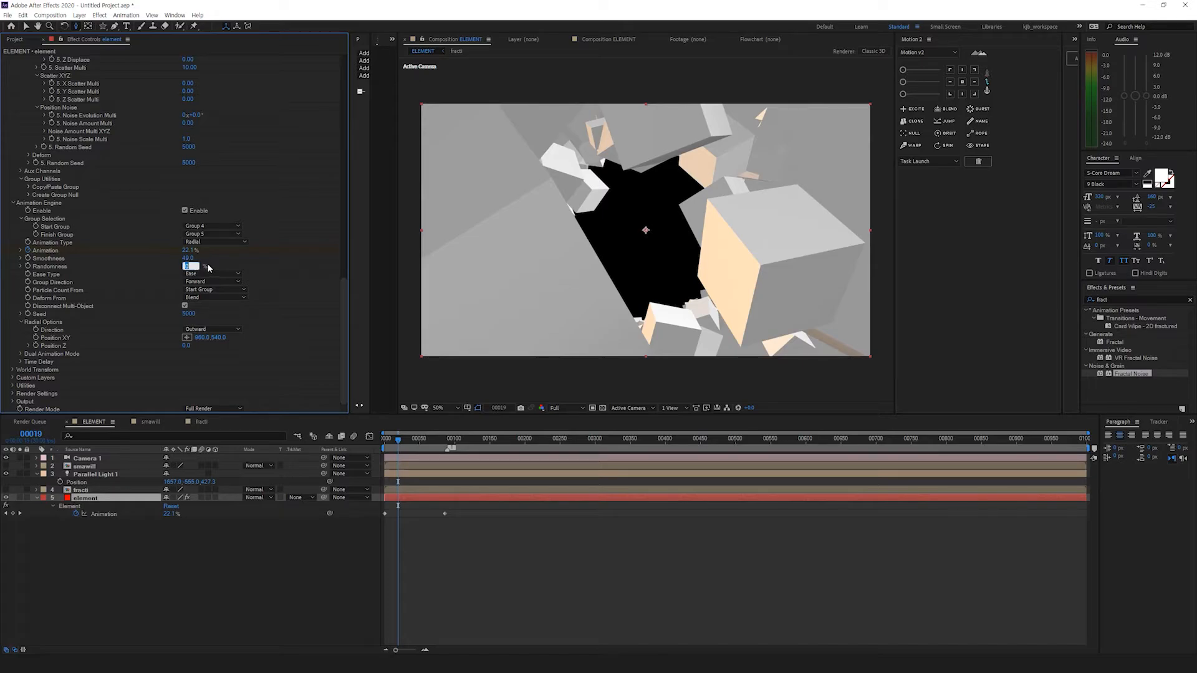
text(1)
key(Return)
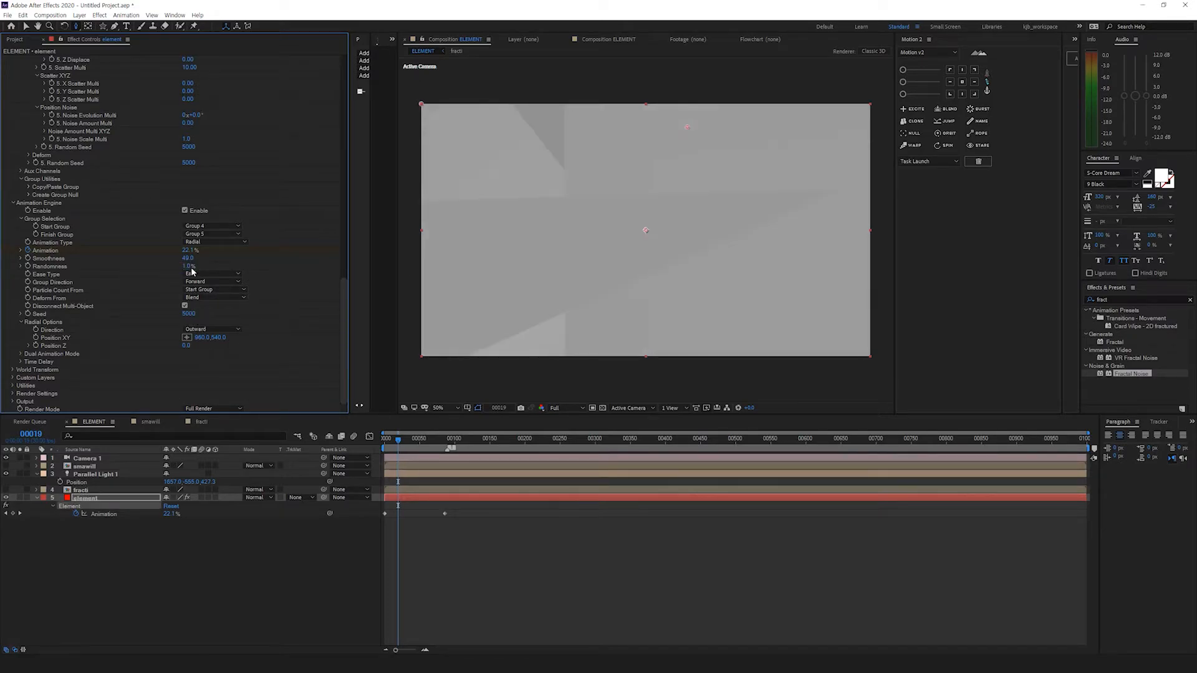
click(189, 267)
text(2)
key(Return)
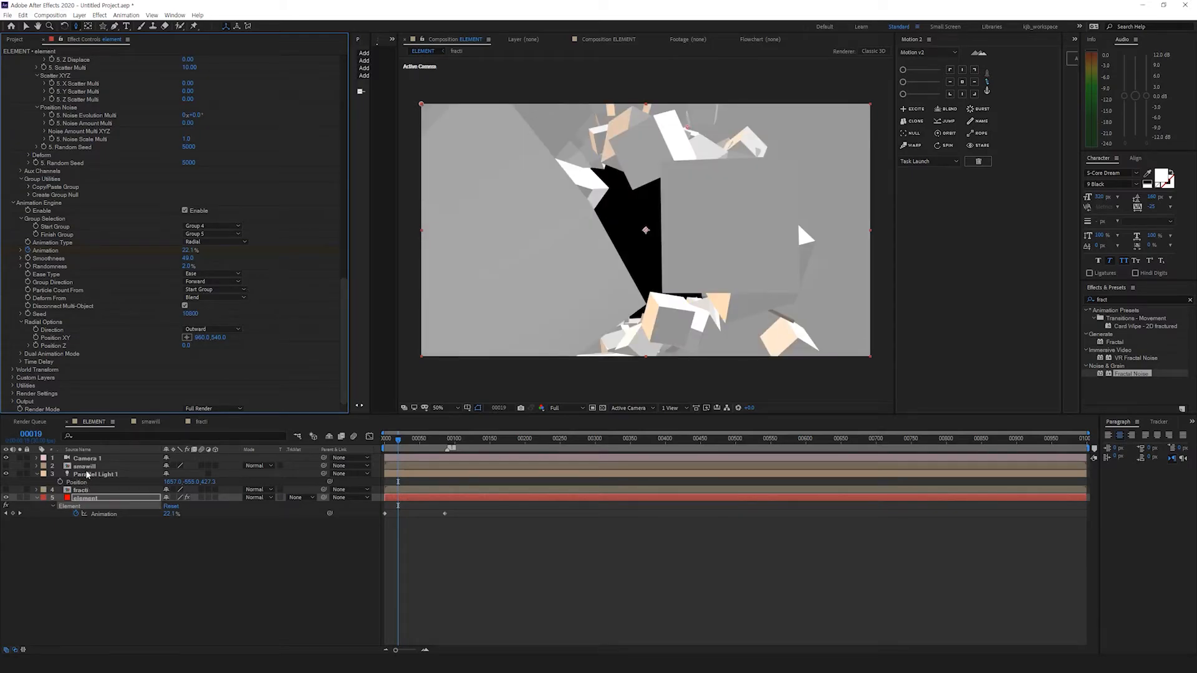
drag(658, 246, 573, 255)
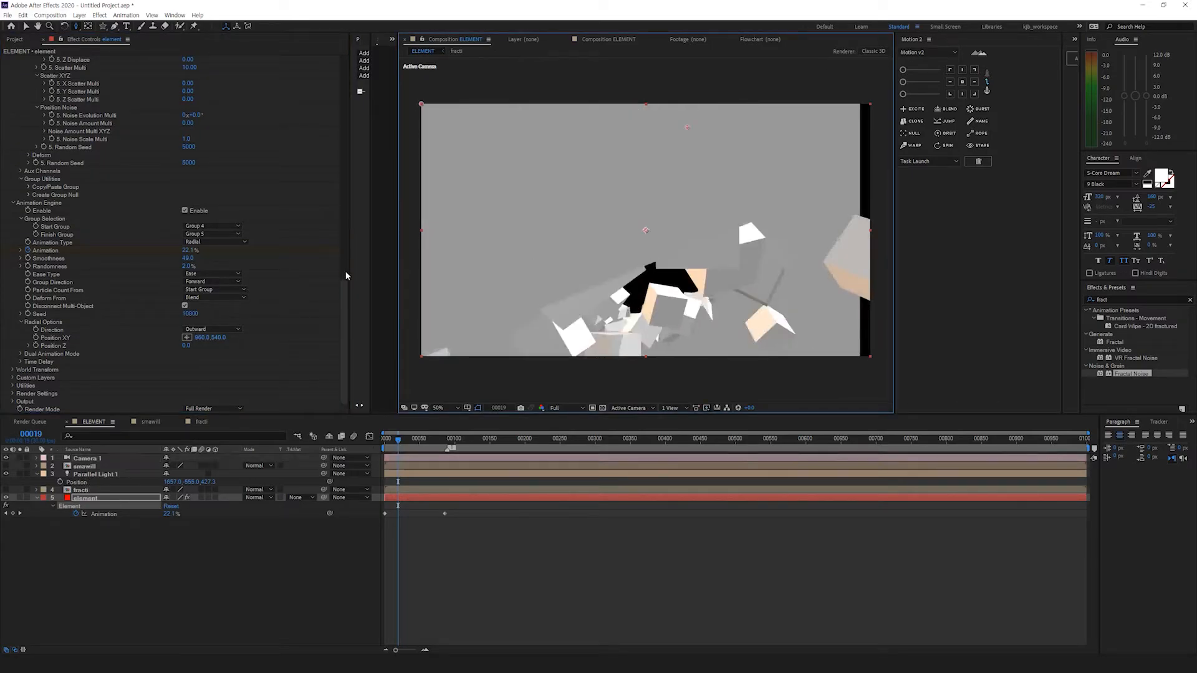
Step: Add an Animation keyframe at frame 13 and spread the later keyframes out to about frames 170 and 237 to slow the burst
drag(386, 442, 394, 442)
click(13, 514)
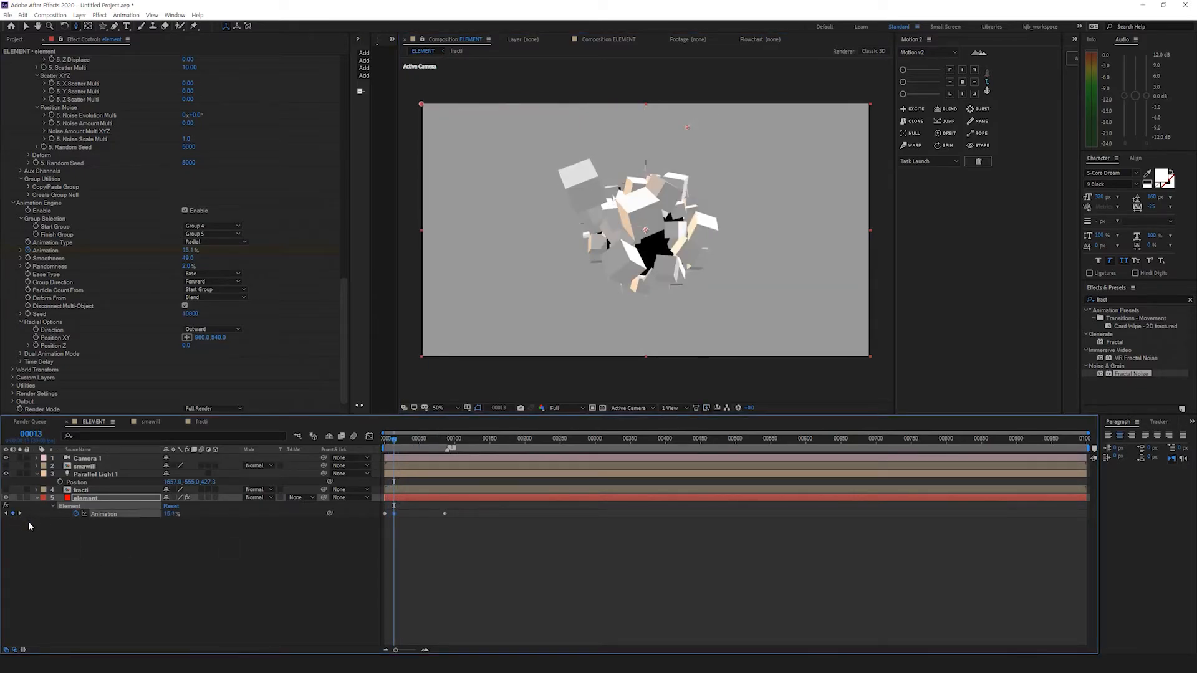
key(Page_Down)
key(Page_Down)
key(Page_Down)
key(Page_Down)
key(Page_Down)
key(Page_Down)
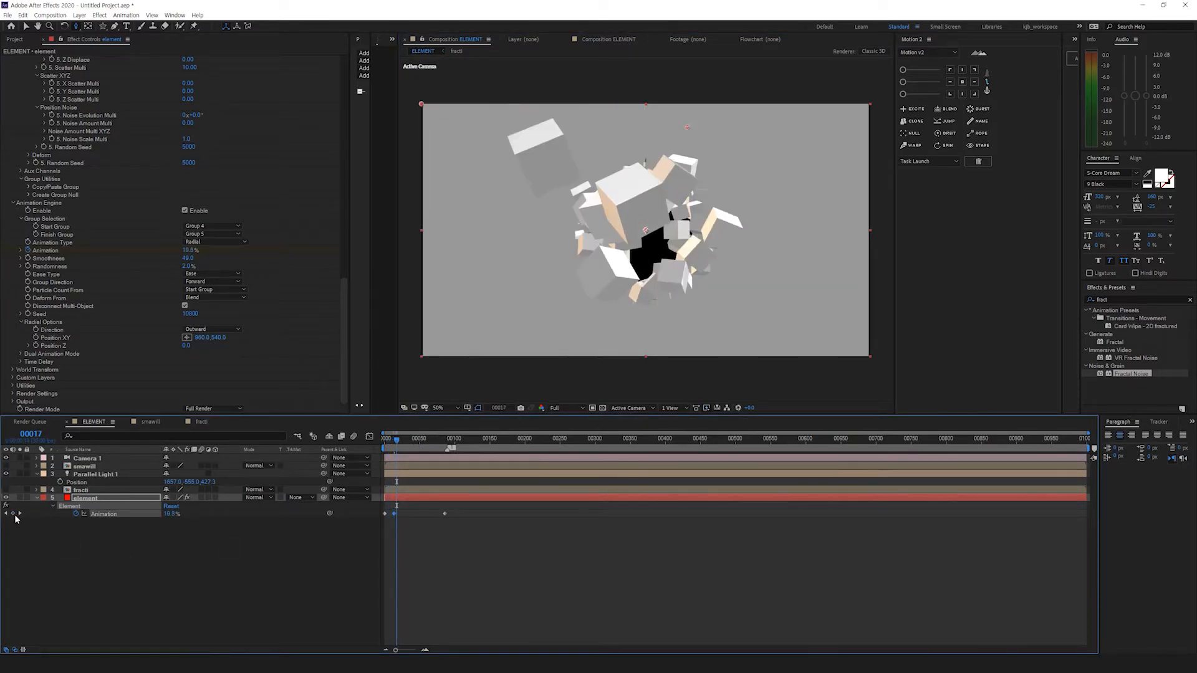
drag(469, 510, 504, 508)
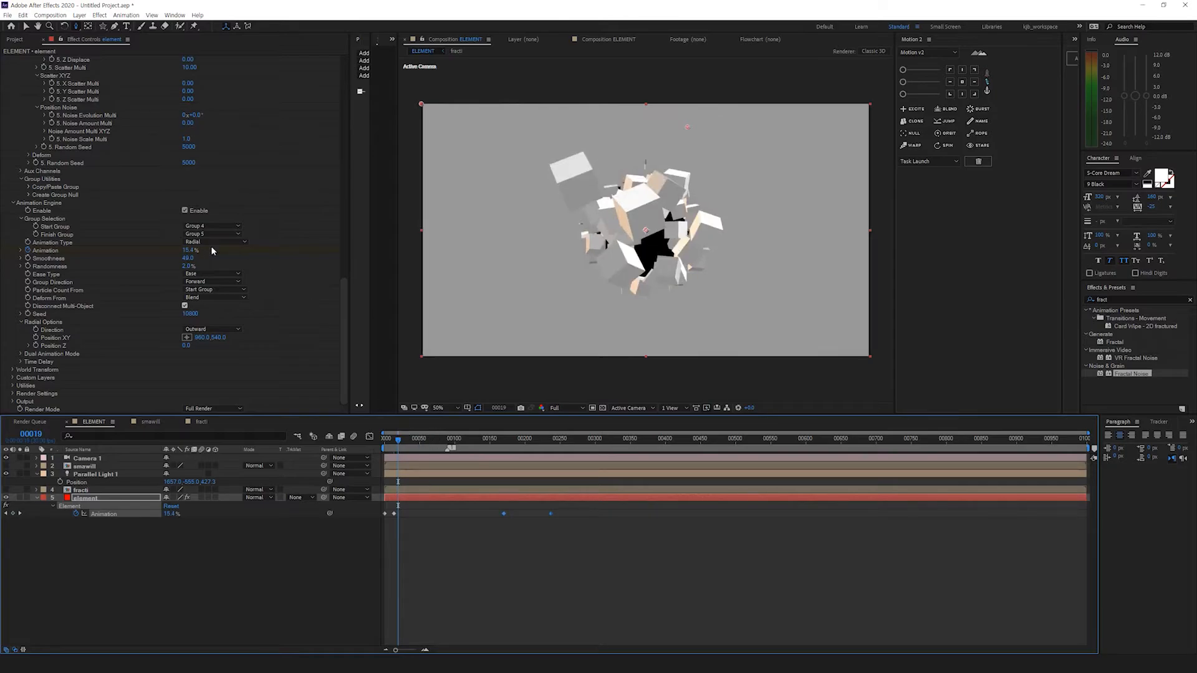
Step: In Element's render settings, enable ambient occlusion in Ray-Traced mode and enable fog
click(13, 393)
scroll(13, 394, down, 5)
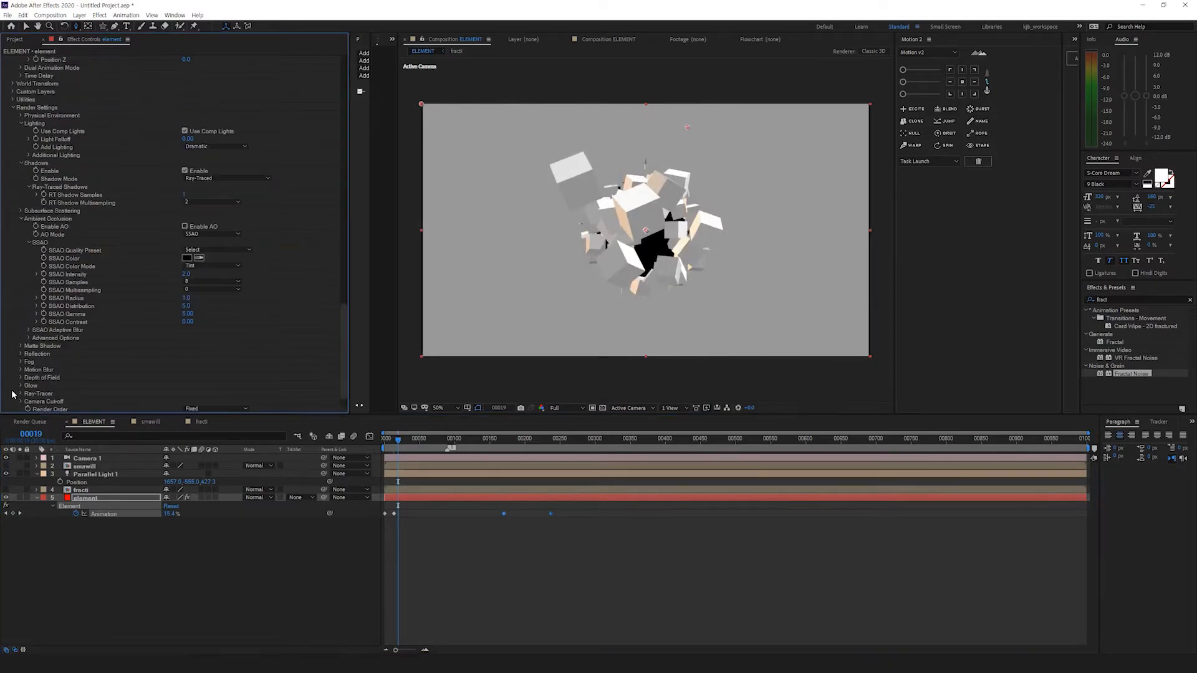
click(184, 227)
click(199, 234)
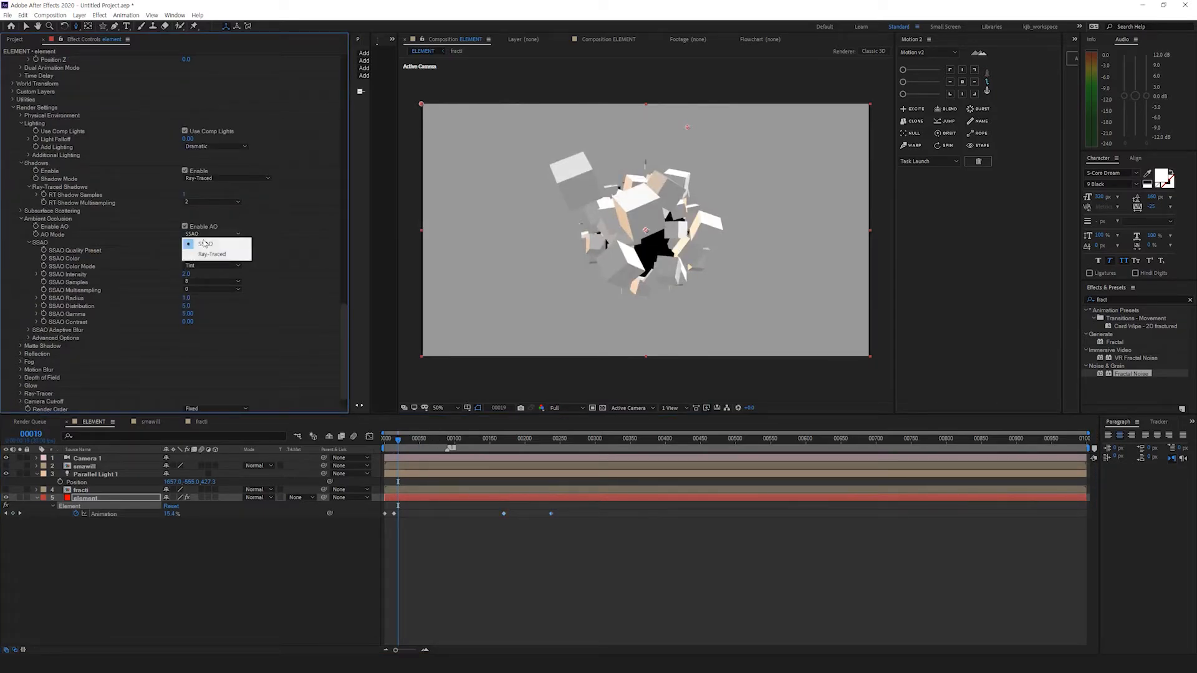
click(199, 251)
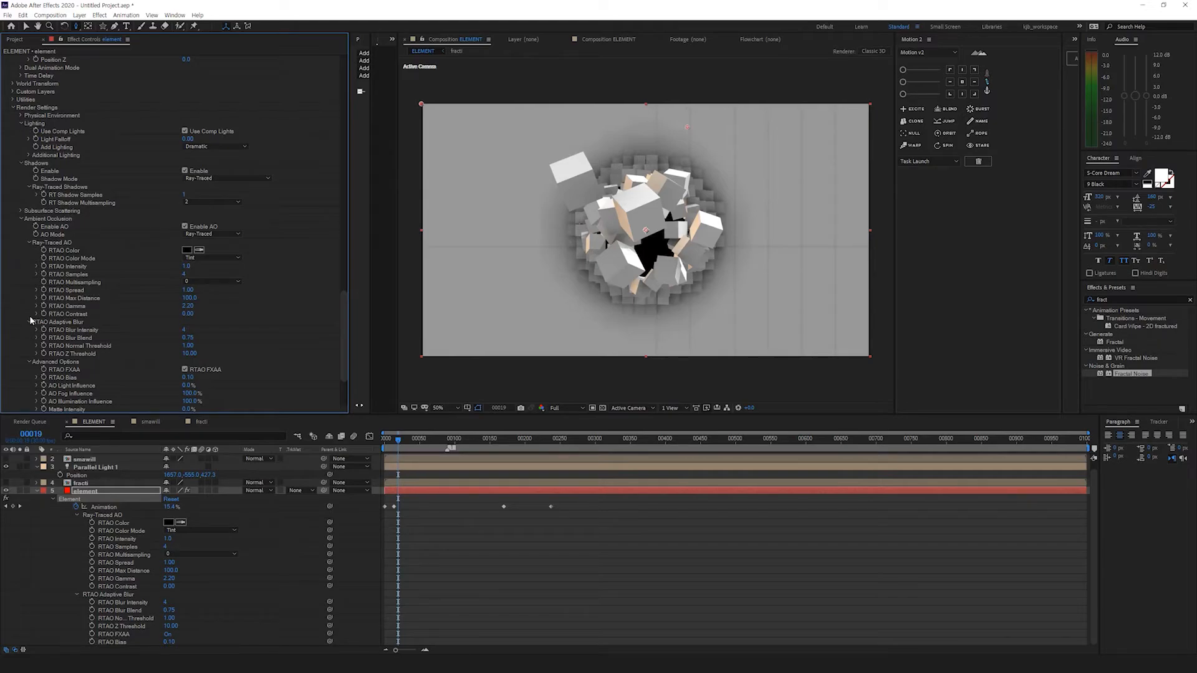
scroll(30, 320, down, 3)
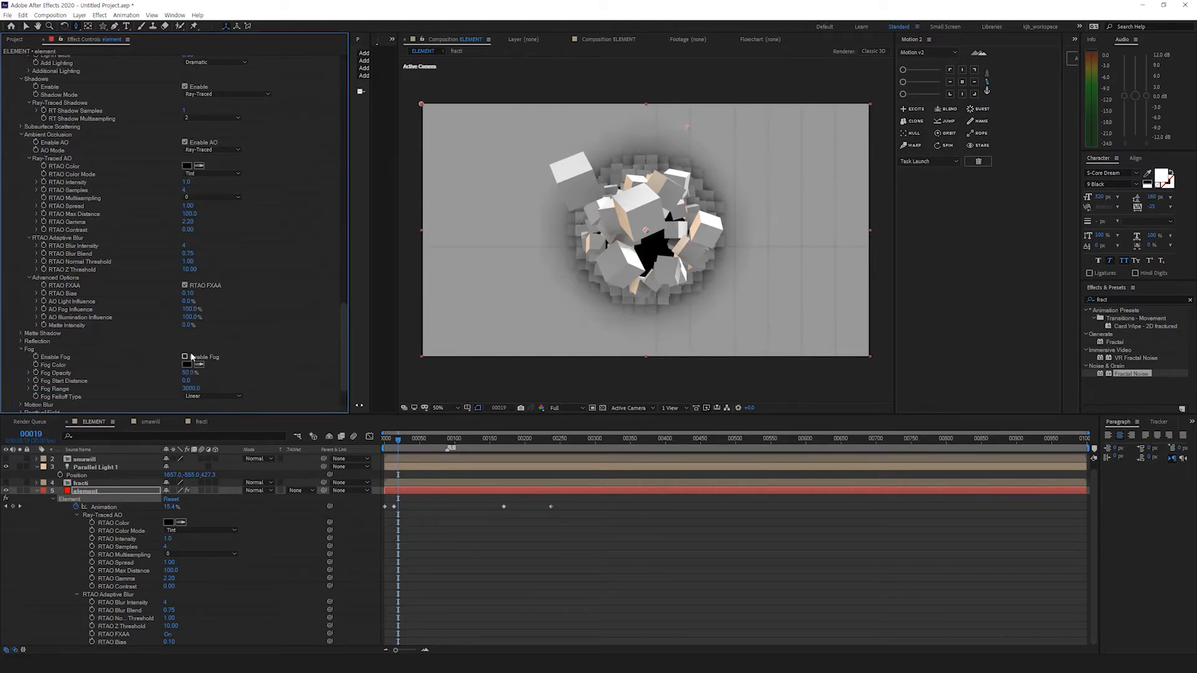
click(185, 357)
Step: Preview the burst from the first frame and bring the third Animation keyframe forward to about frame 92
click(360, 440)
key(Home)
key(space)
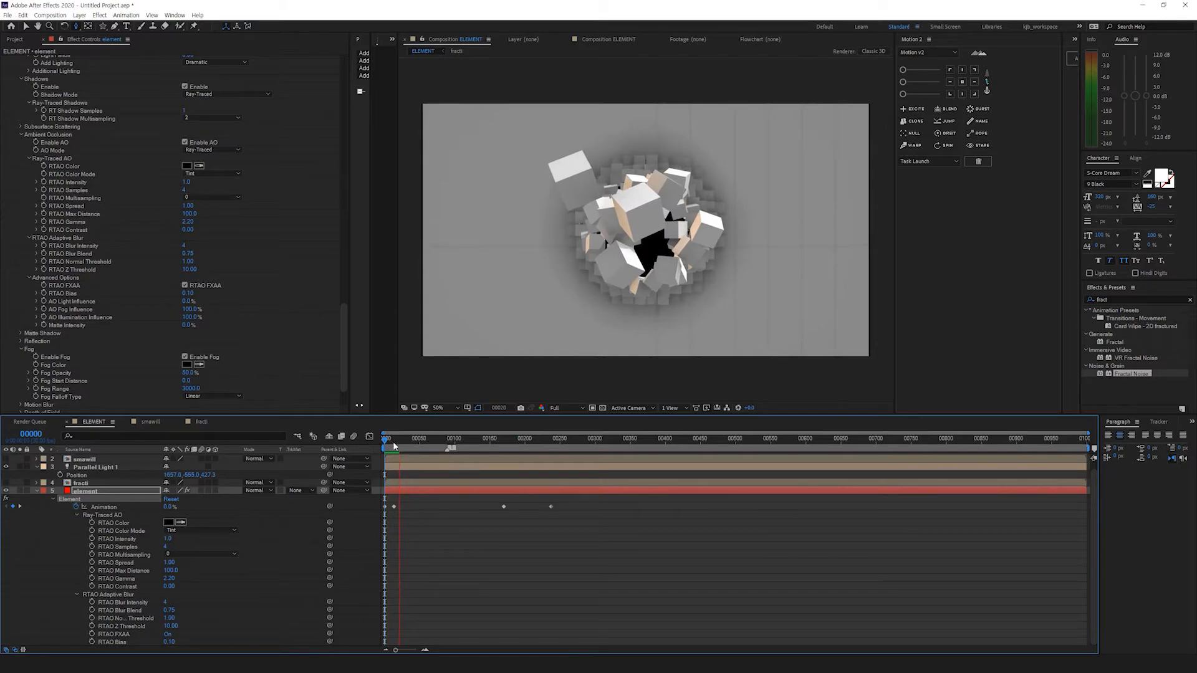
drag(504, 507, 449, 507)
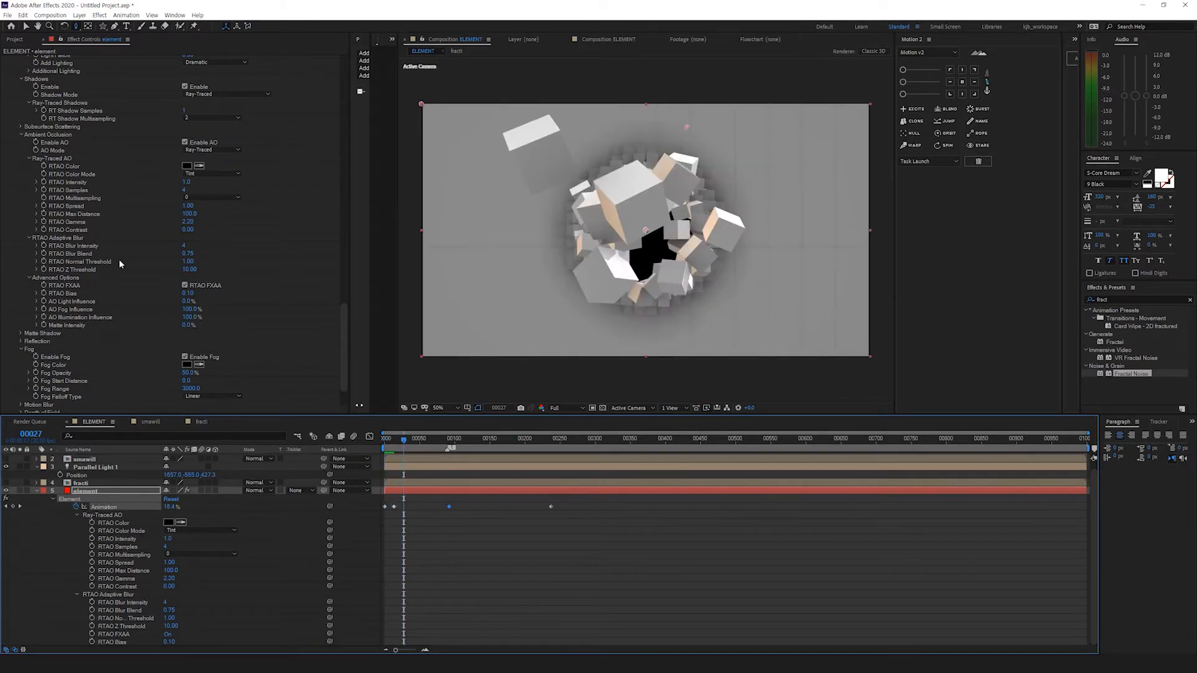
Step: Set Group 5's Particle Replicator Position Z to 0
scroll(125, 260, up, 20)
scroll(133, 262, up, 13)
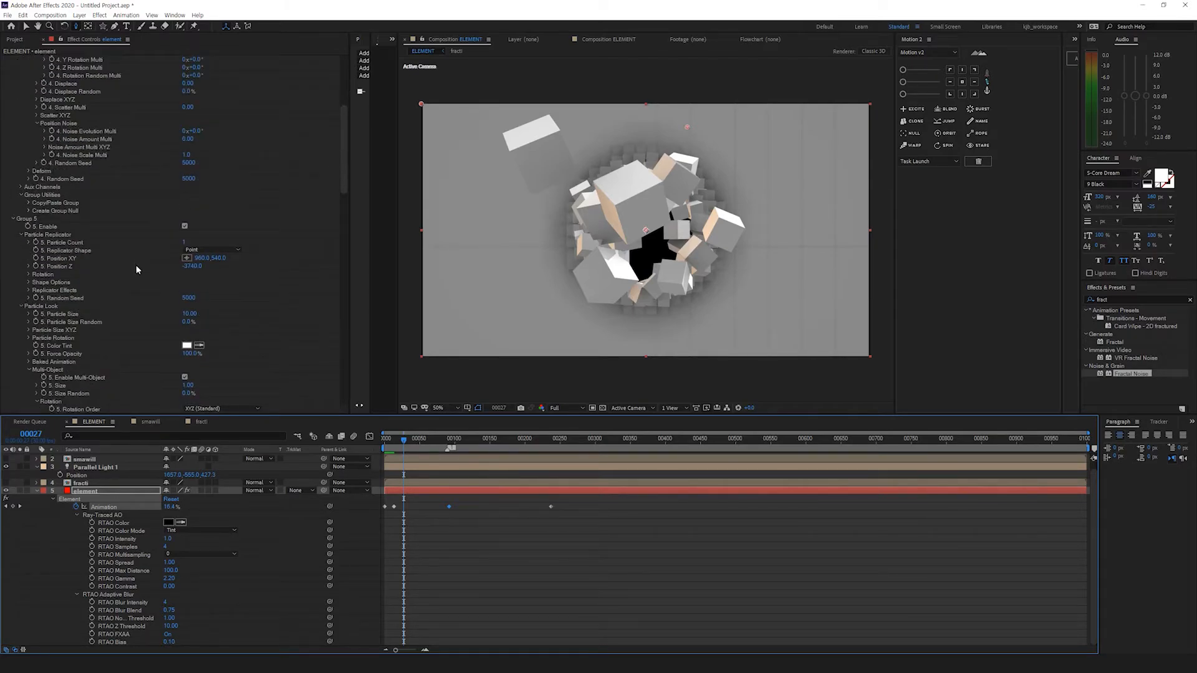
click(190, 266)
key(Return)
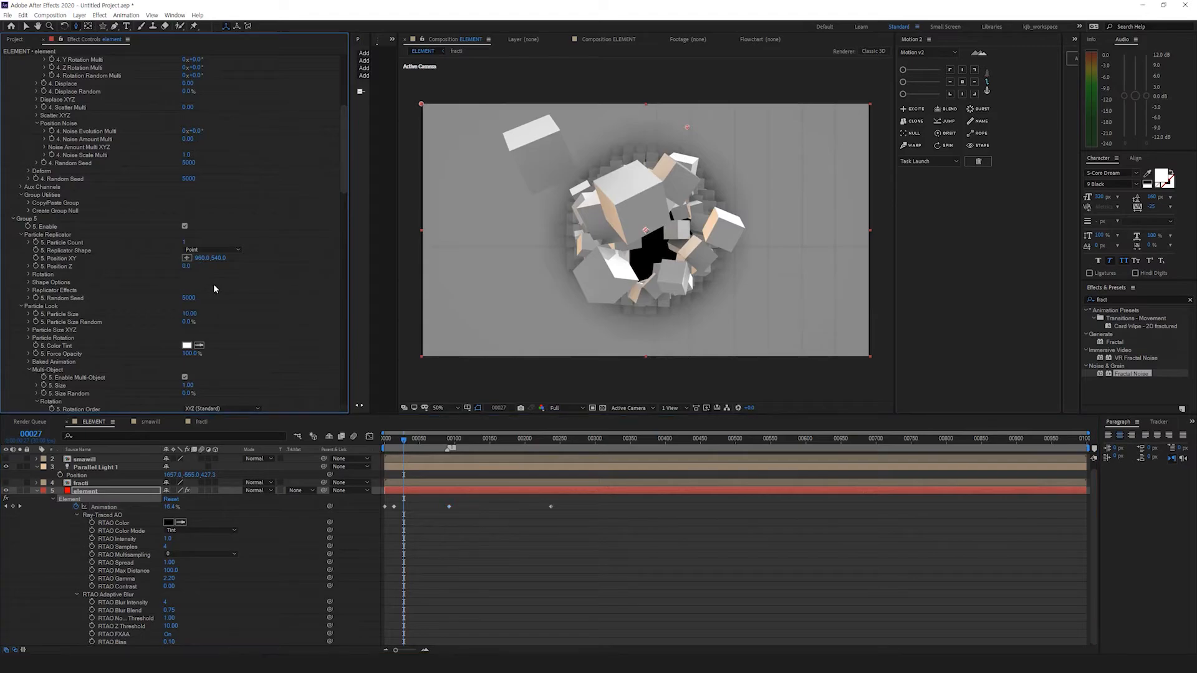
Step: In Group 5's Multi-Object rotation, set Rotation Random Multi to 0° and Y Rotation Multi to 180°
scroll(213, 284, down, 6)
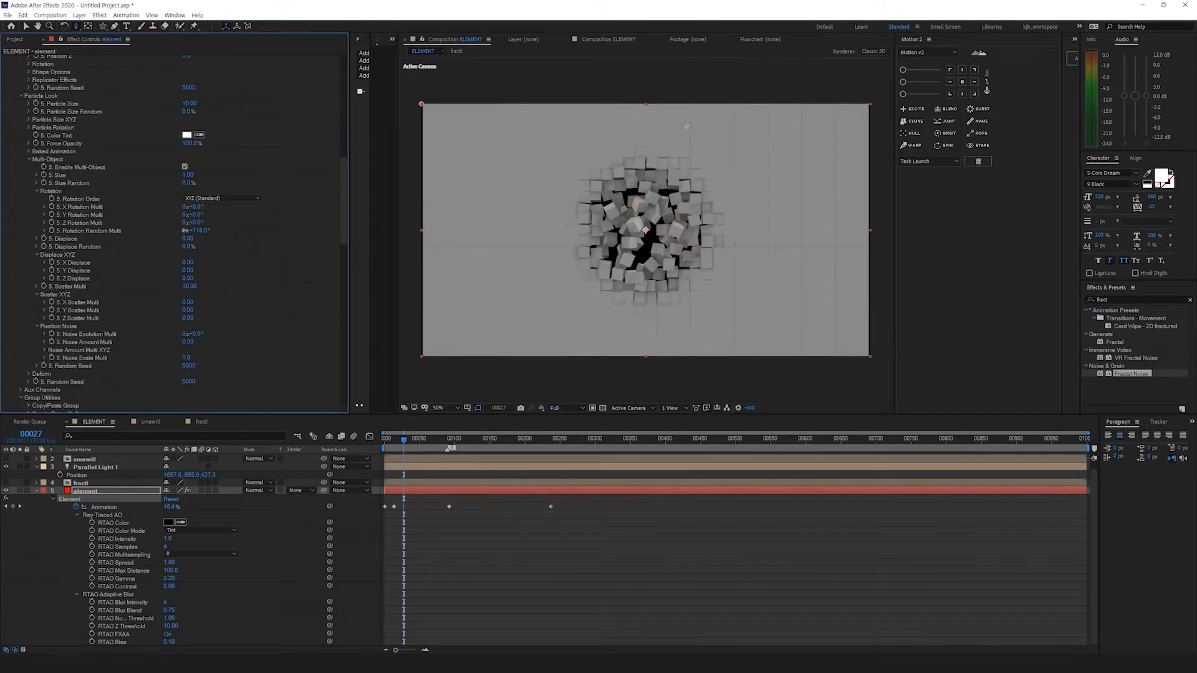
click(200, 232)
text(0)
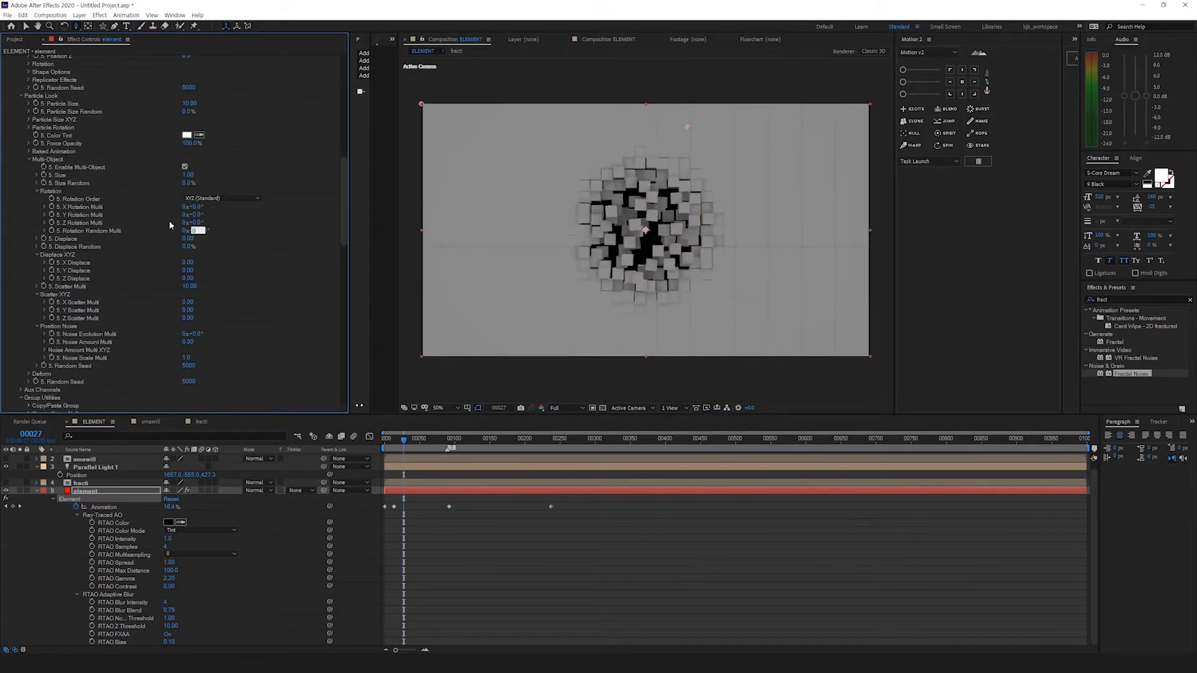
click(198, 215)
text(180)
key(Return)
Step: Move the Animation keyframe to frame 27, delete the last keyframe, and set Animation to 100% at frame 27
drag(449, 507, 405, 508)
drag(566, 517, 543, 503)
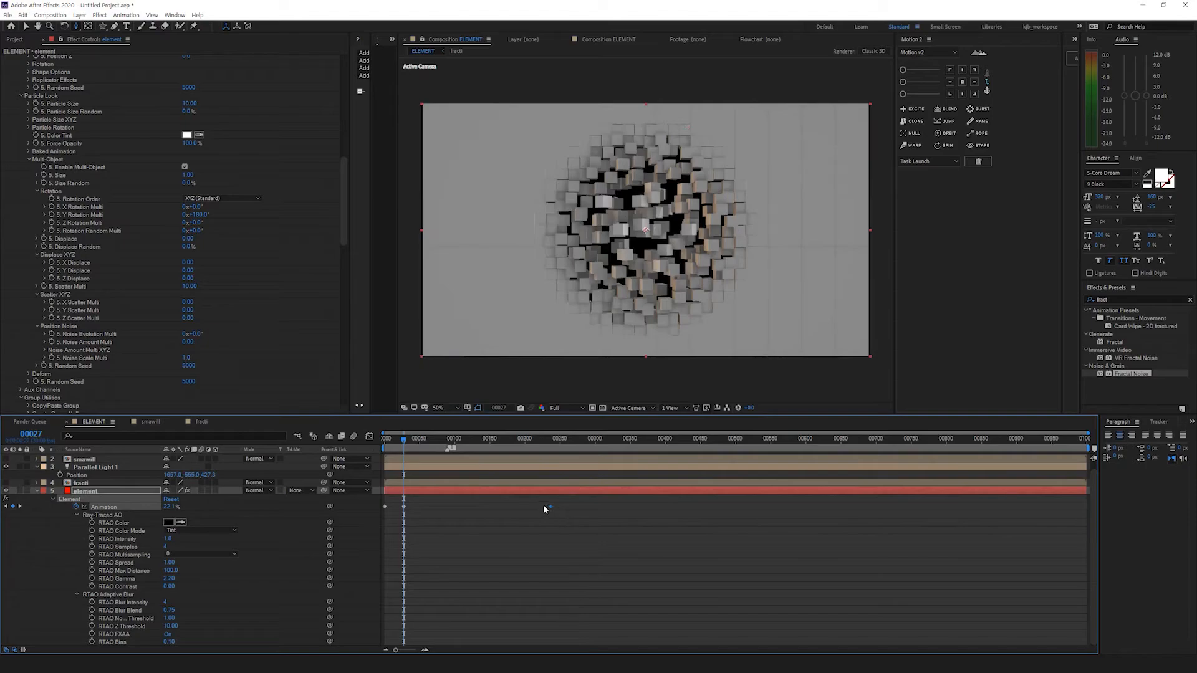
key(Delete)
click(169, 506)
text(100)
key(Return)
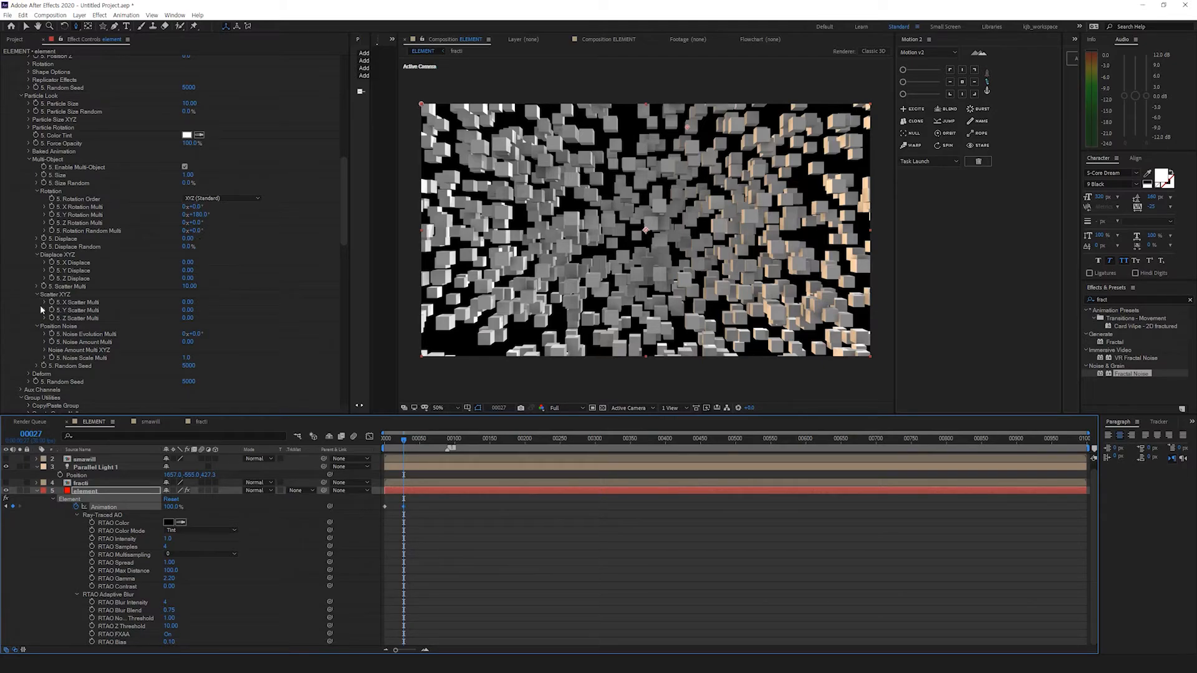
Step: Set Group 5's Scatter Multi to 0 and preview the cube rotation from the first frame
click(190, 287)
text(0)
key(Return)
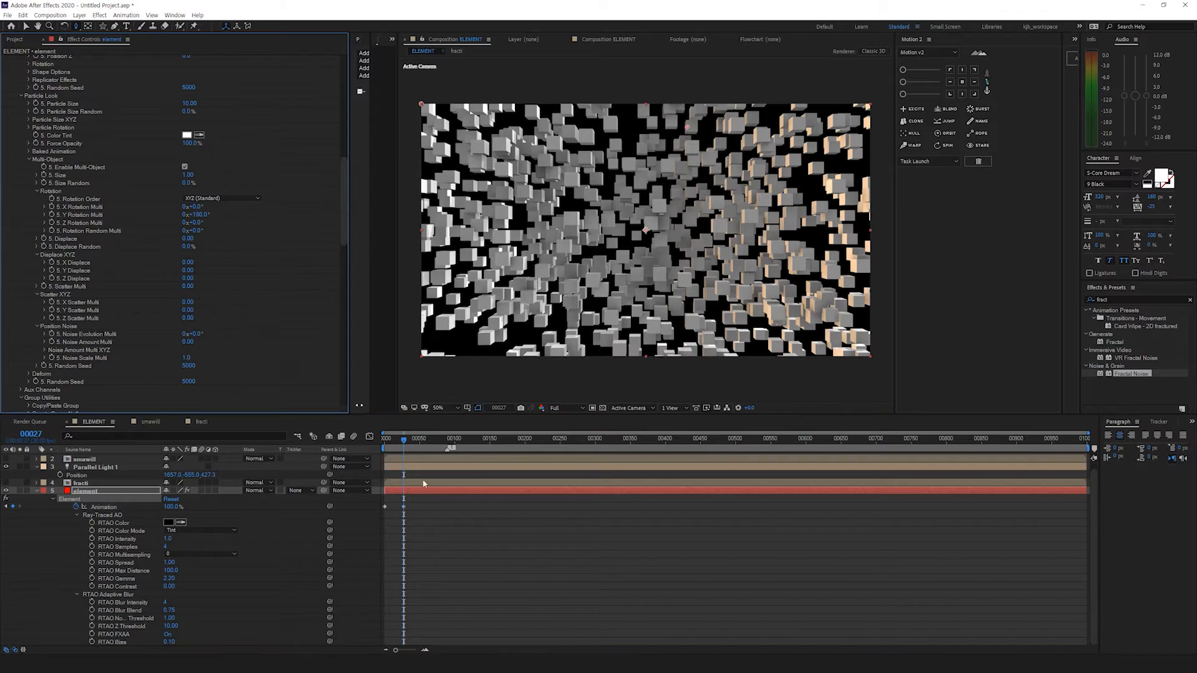
drag(397, 440, 382, 440)
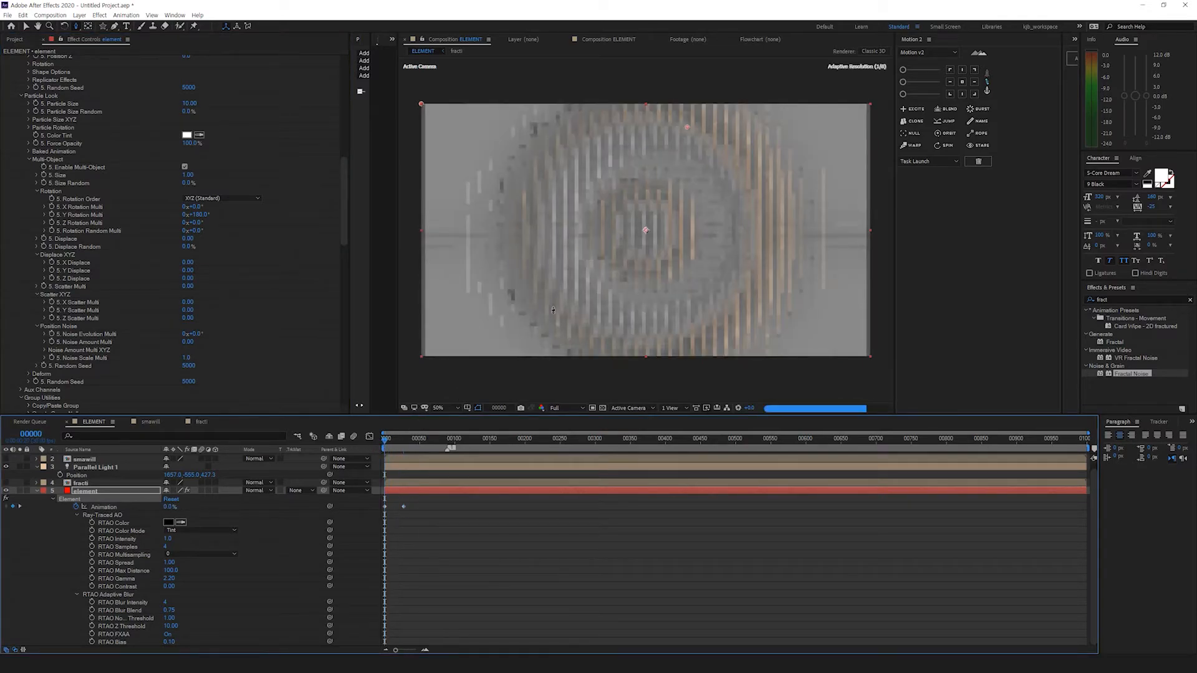
key(space)
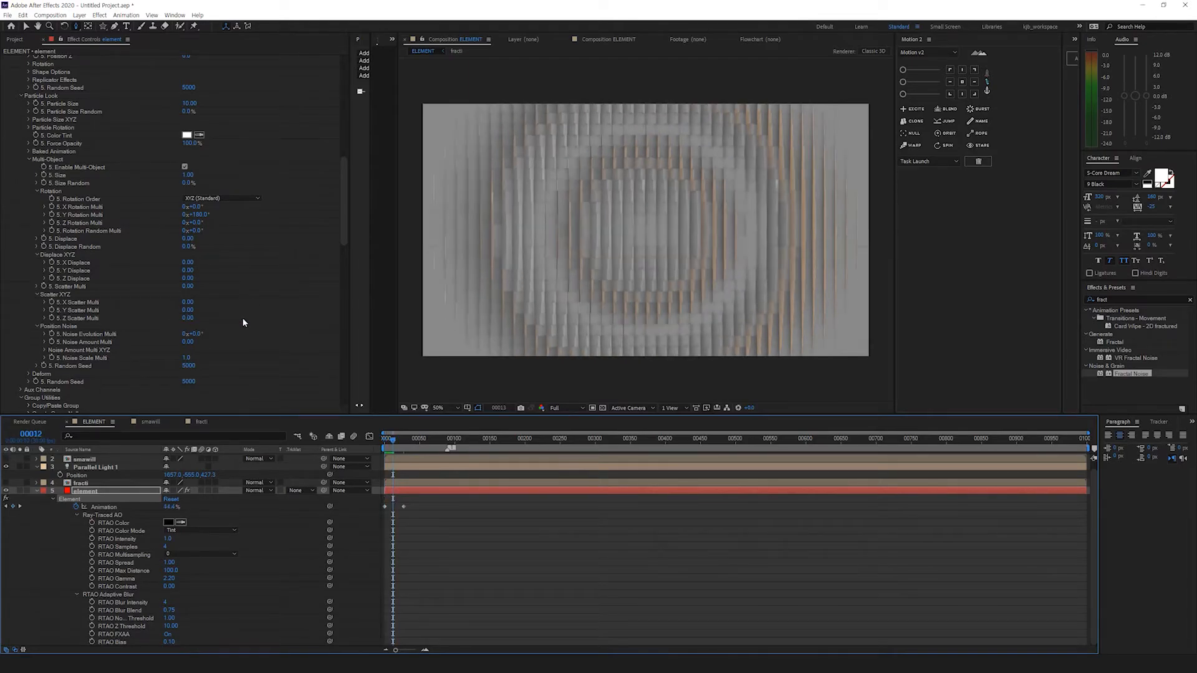
Step: Shift the radial centre, switch the Animation Type to Directional, and set its Yaw to 147° and Pitch to 2°
scroll(242, 317, down, 5)
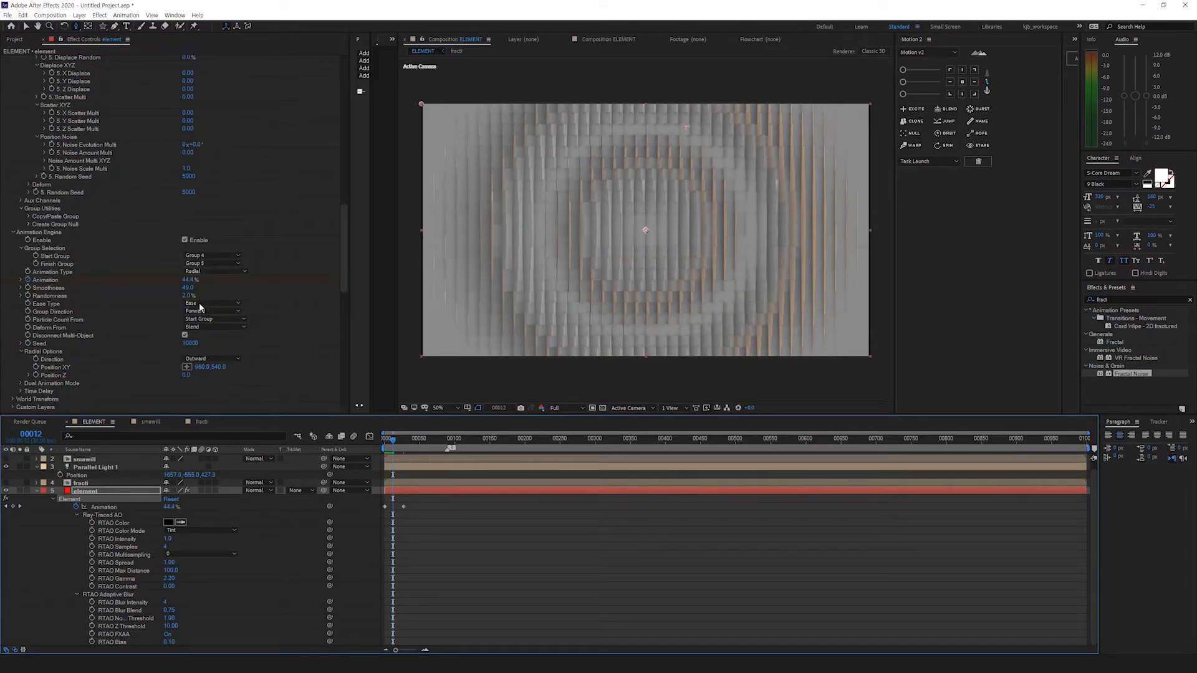
drag(202, 369, 207, 276)
click(209, 272)
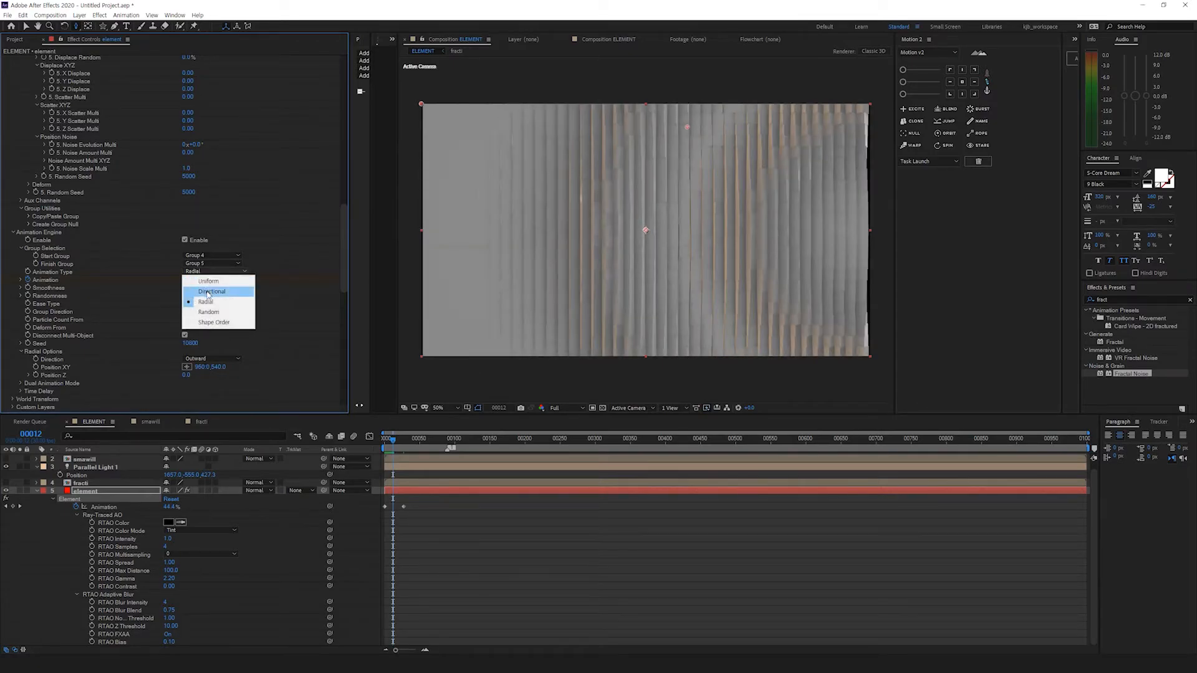
click(208, 292)
drag(196, 369, 208, 368)
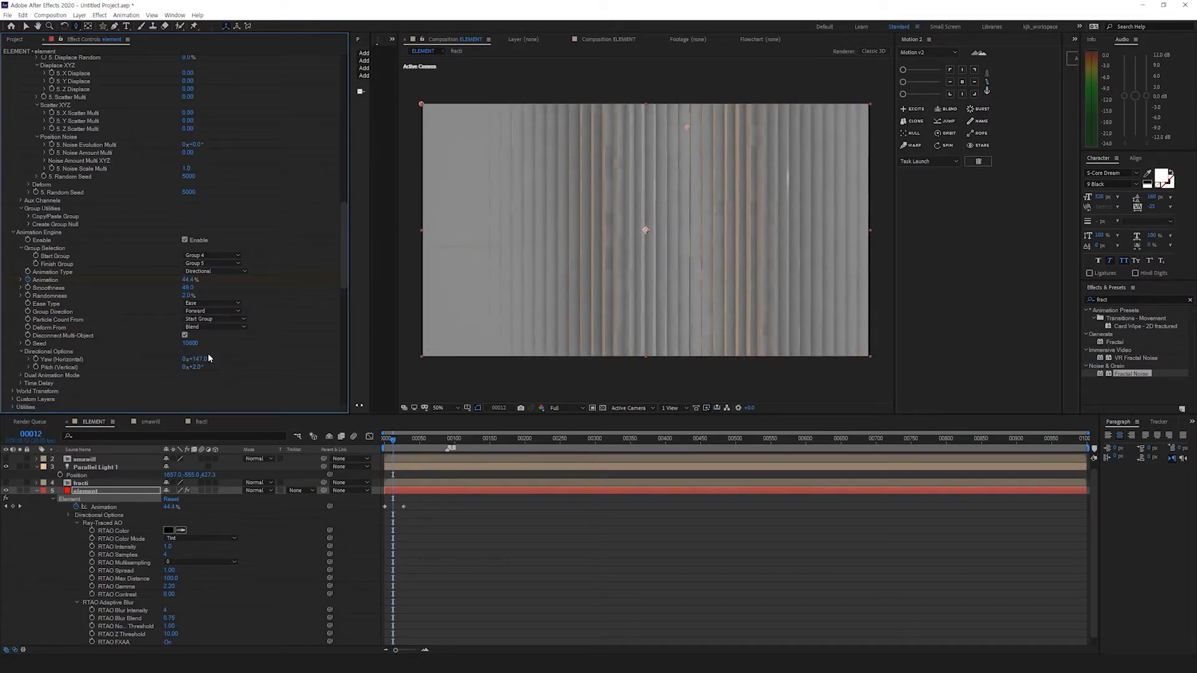
Step: Preview the directional rotation from the first frame and set the Animation Engine's Randomness to 0%
drag(401, 440, 372, 440)
key(space)
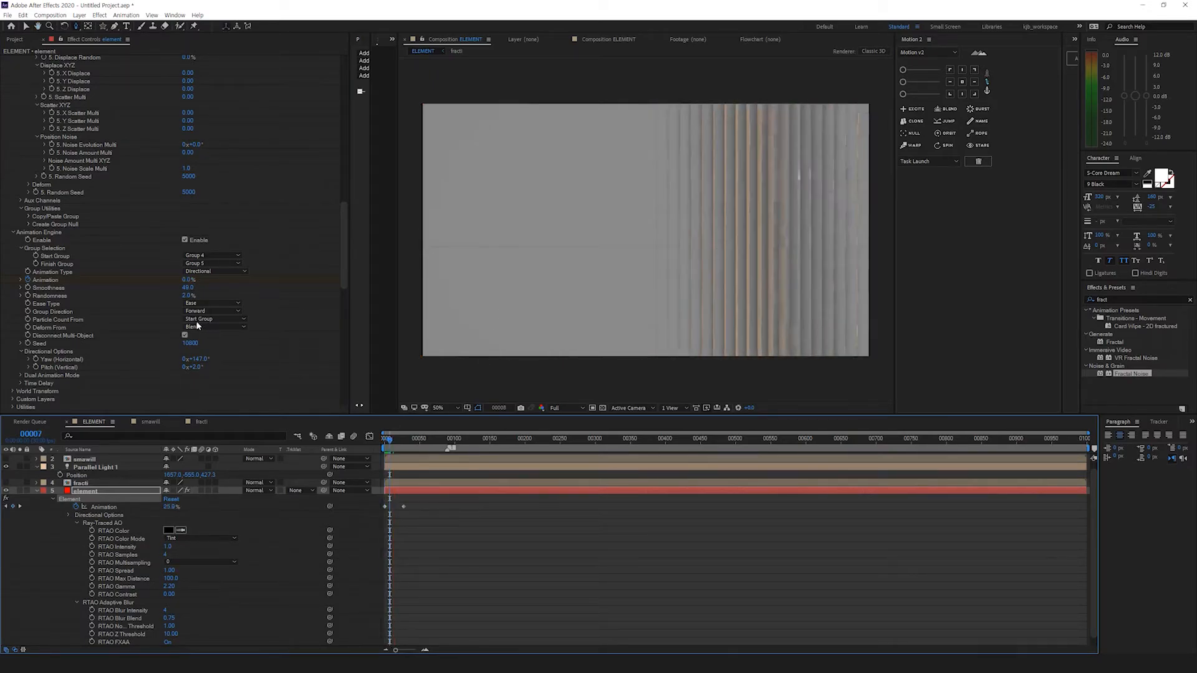
drag(189, 297, 144, 301)
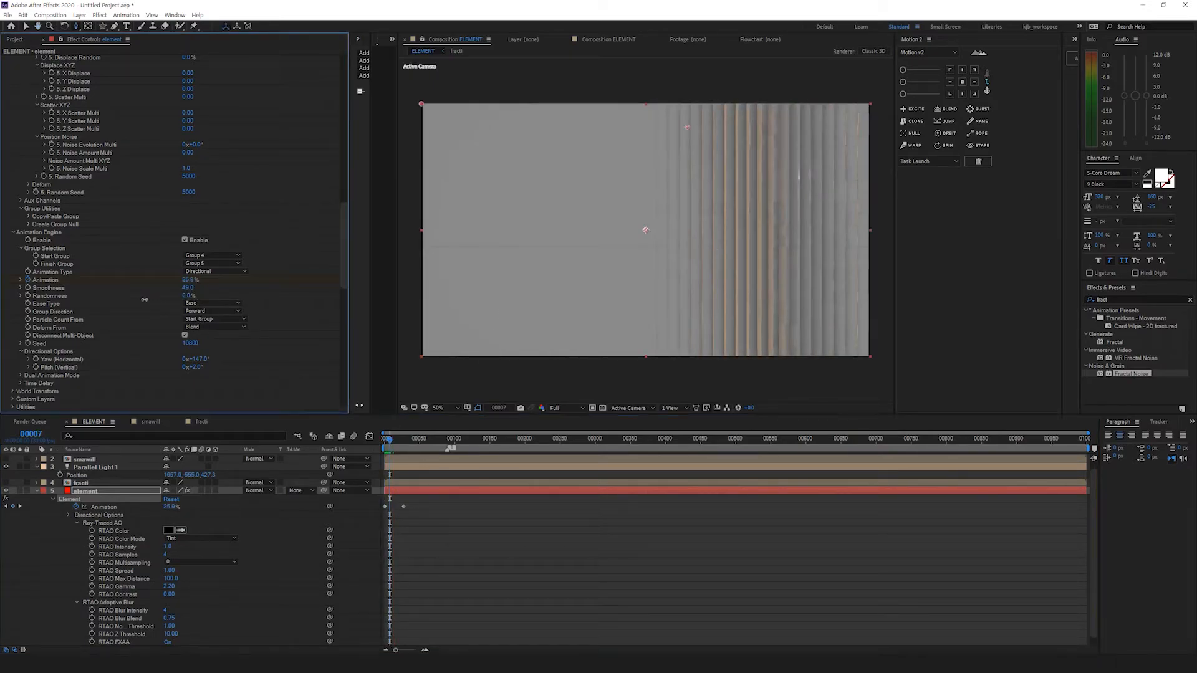
key(space)
Step: Set the directional Yaw to 1x+10° and Pitch to 104°, and preview the diagonal wave from the start
drag(203, 363, 342, 361)
drag(192, 367, 264, 361)
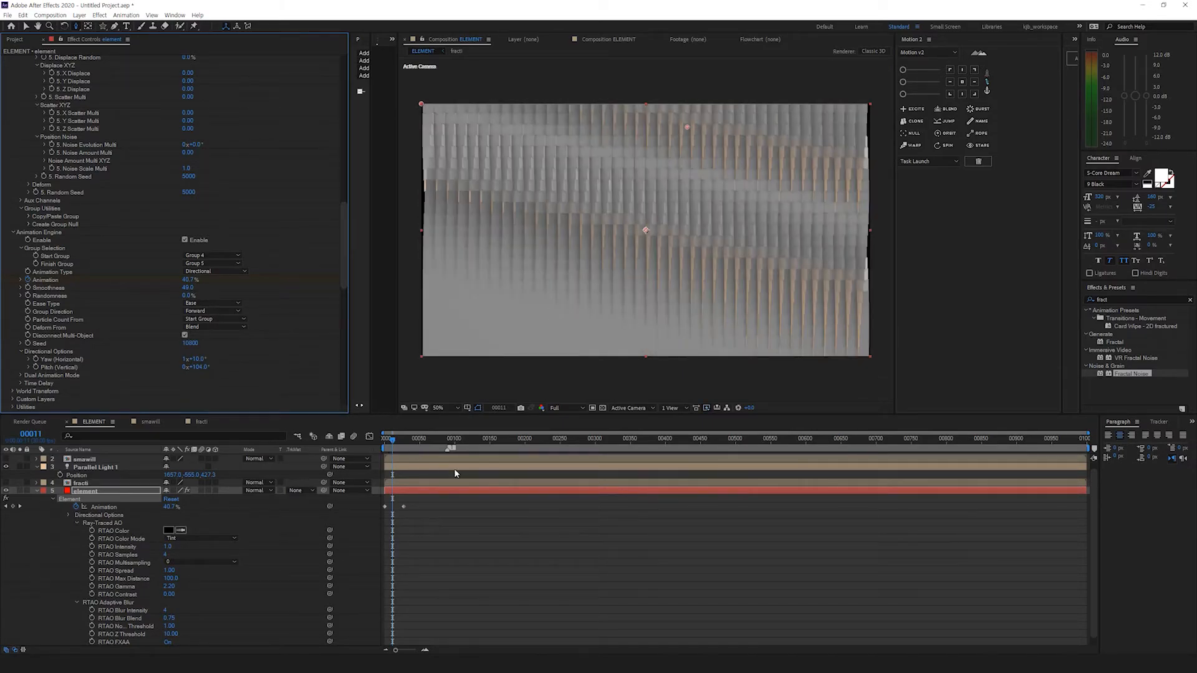
drag(390, 447, 385, 447)
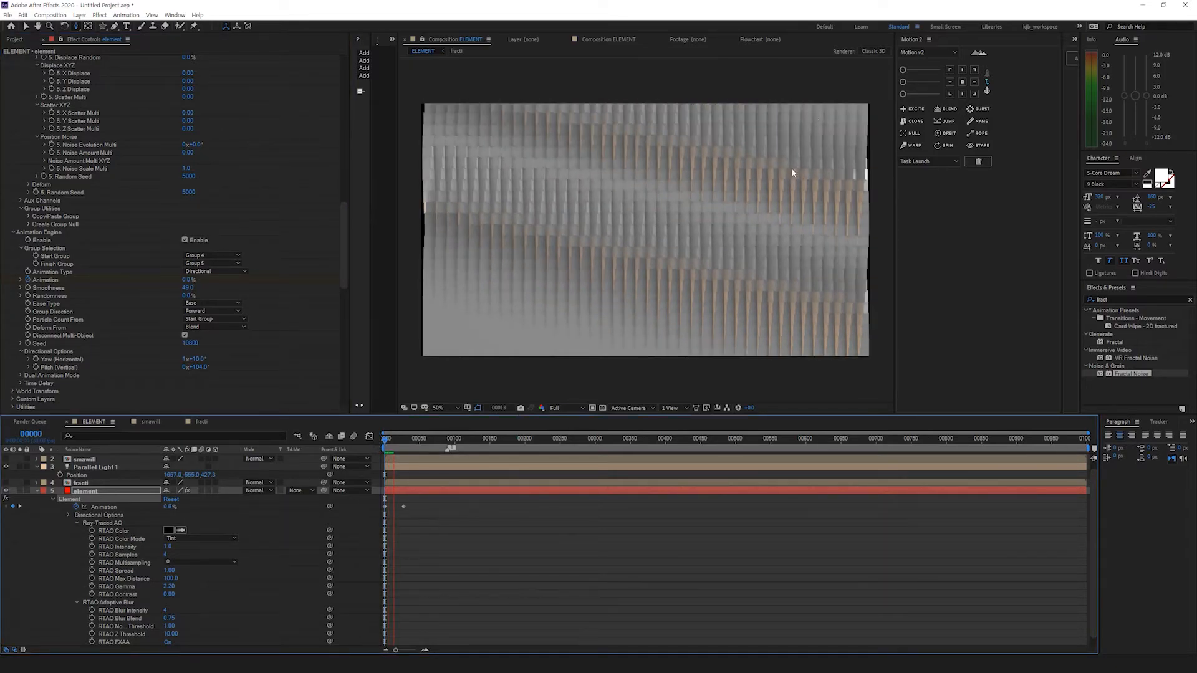
key(space)
key(space)
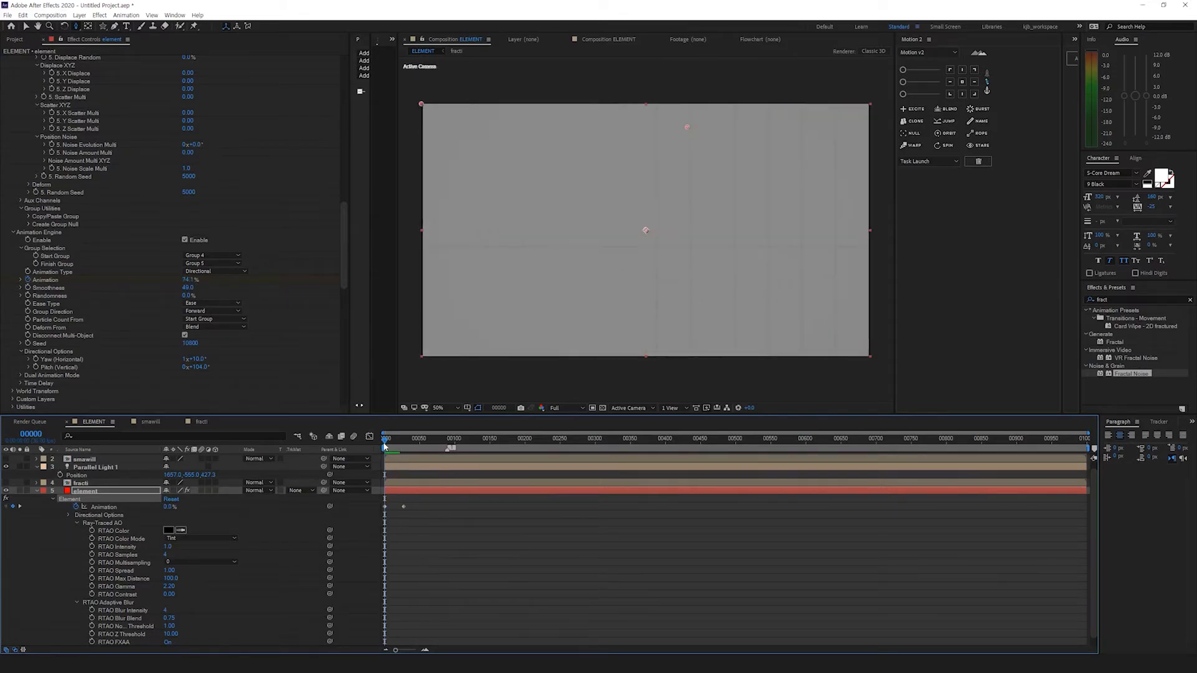
Step: Lengthen the wave by moving the last Animation keyframe to about frame 121, and preview it from the start
drag(403, 507, 470, 507)
drag(404, 441, 354, 439)
key(space)
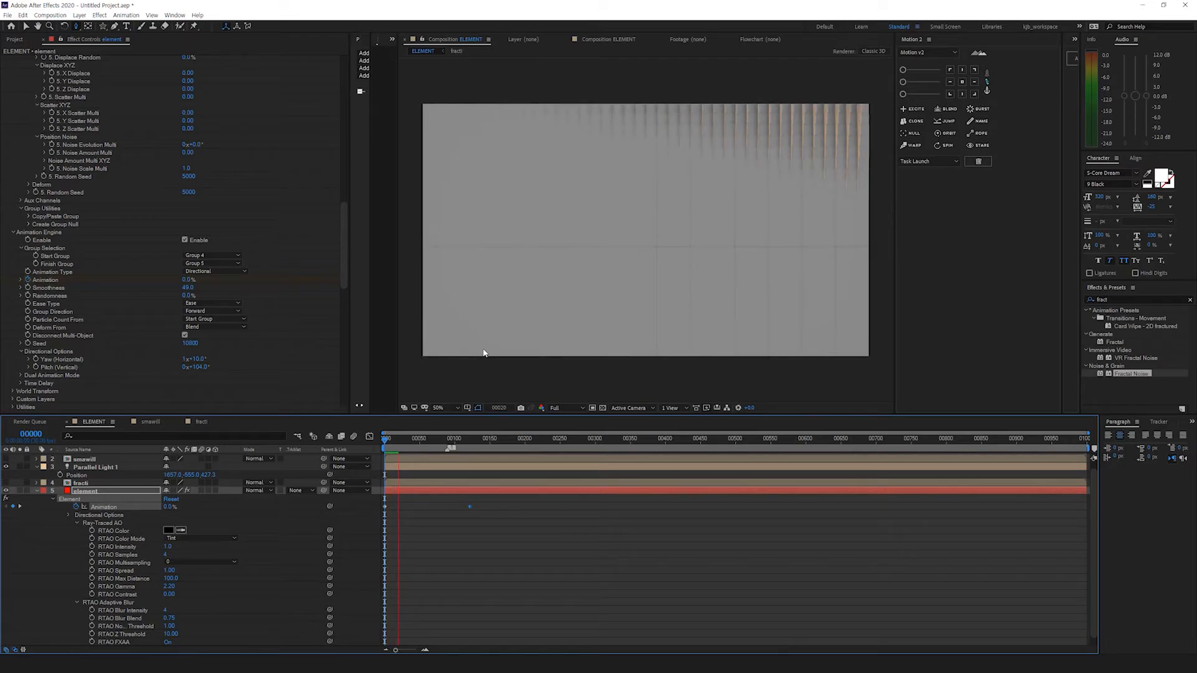
key(space)
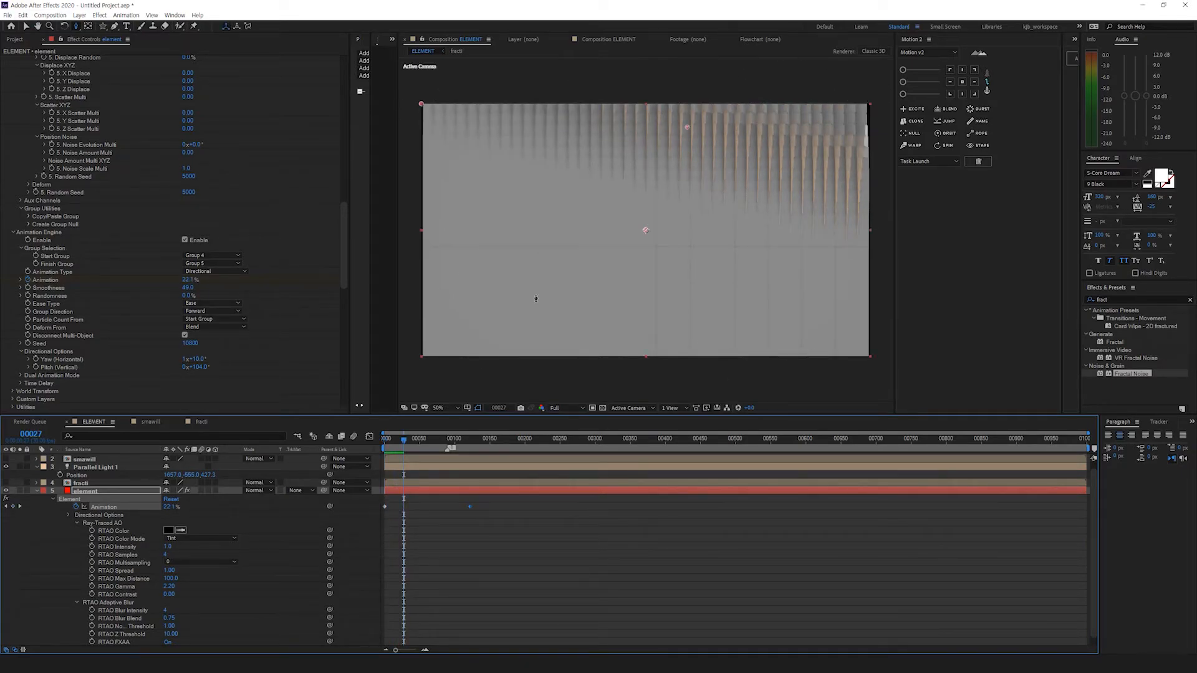
click(494, 529)
key(space)
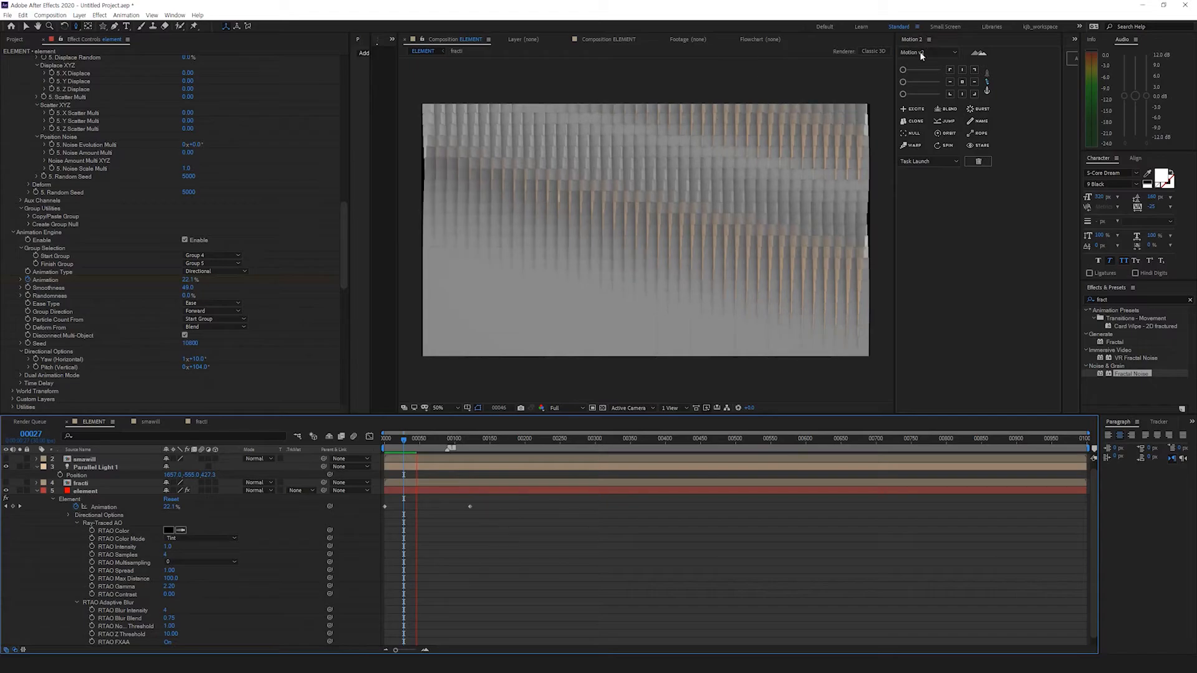
key(space)
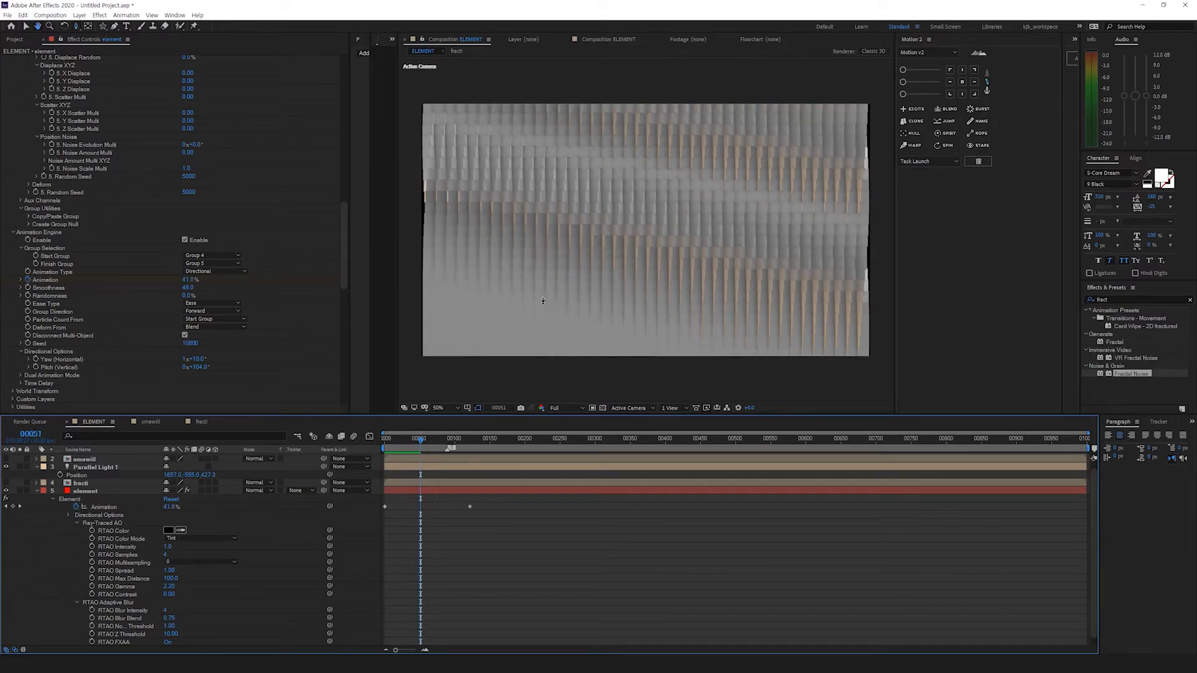
drag(343, 245, 332, 62)
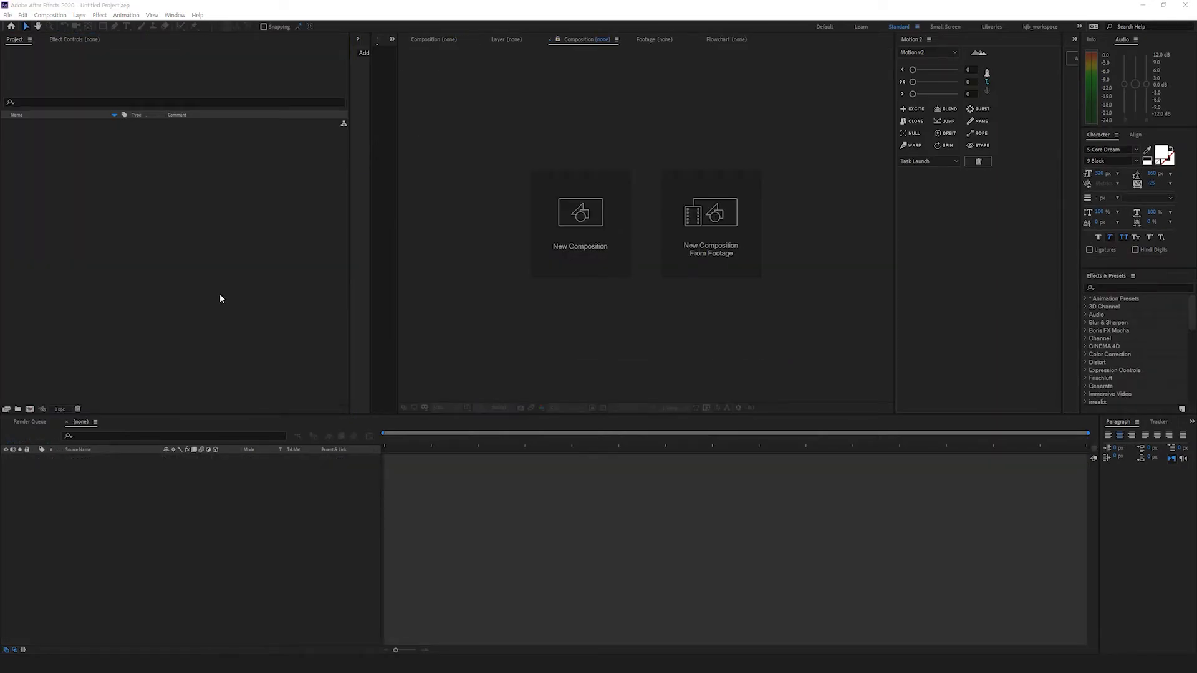
Step: Create a new composition named element in the empty project
right_click(195, 246)
click(226, 255)
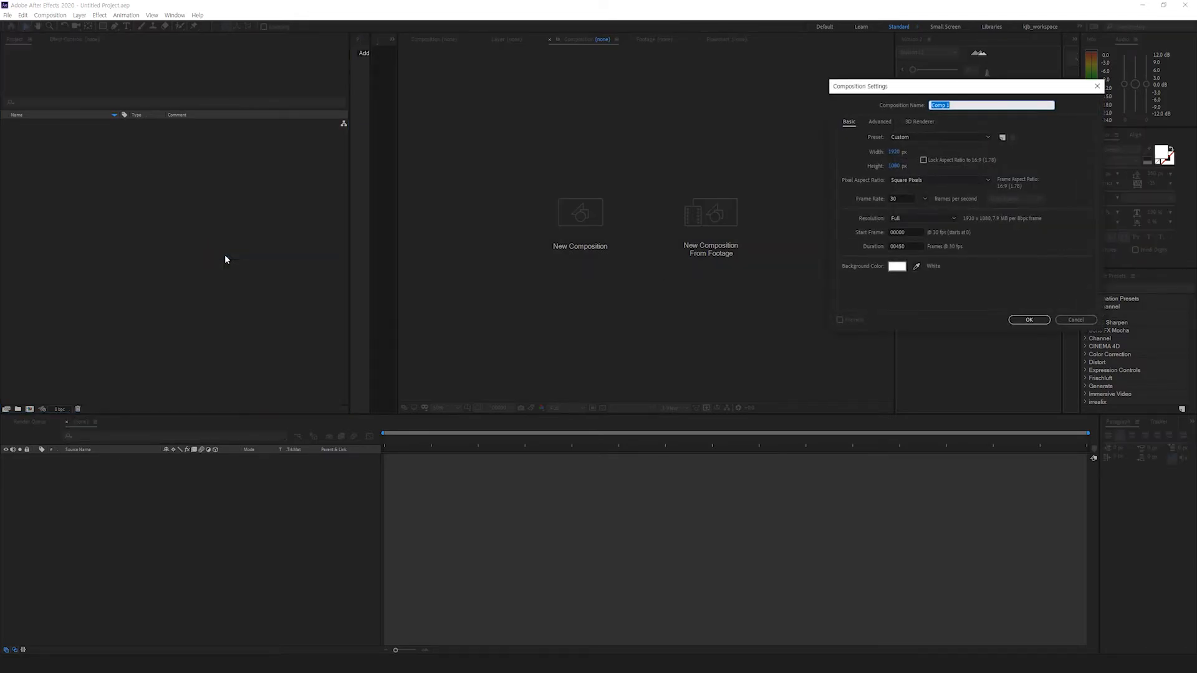
text(element)
key(Return)
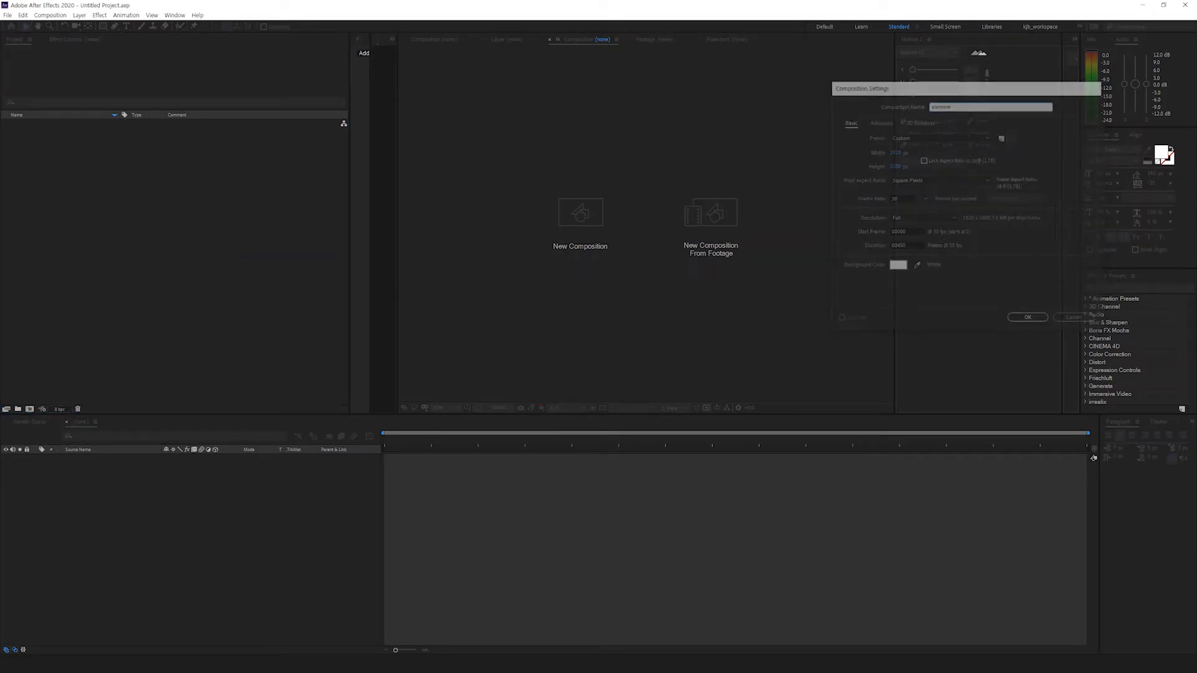
Step: Add a solid layer named element to the composition
right_click(185, 551)
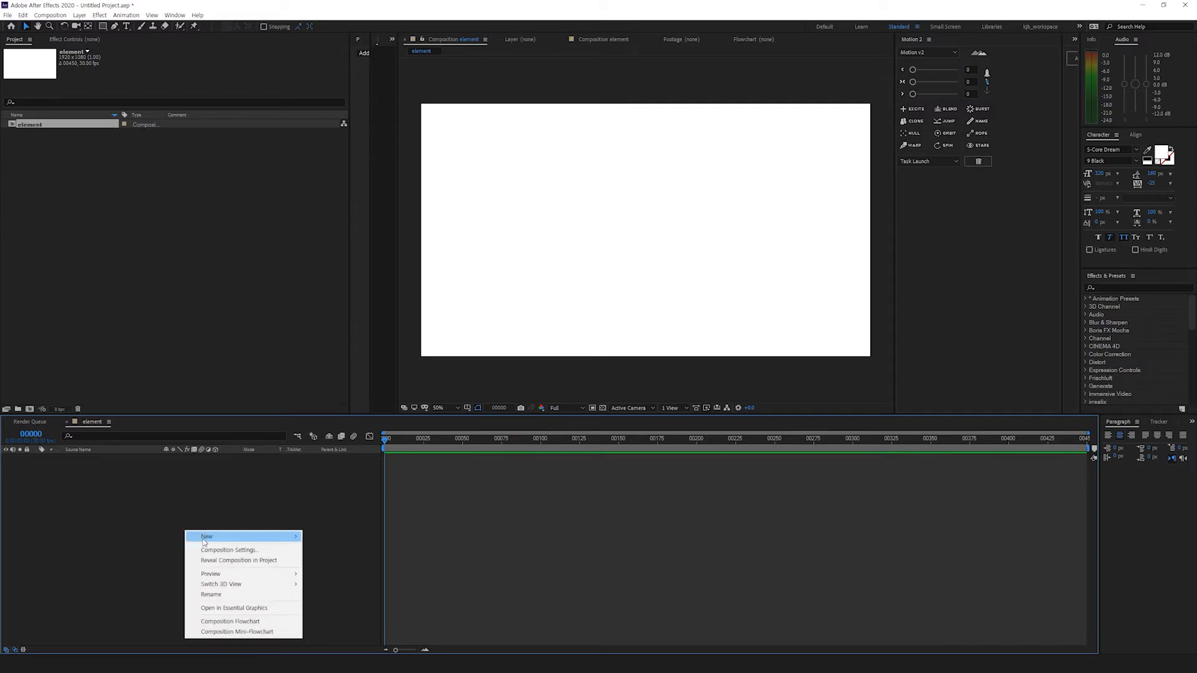
mouse_move(201, 540)
click(359, 559)
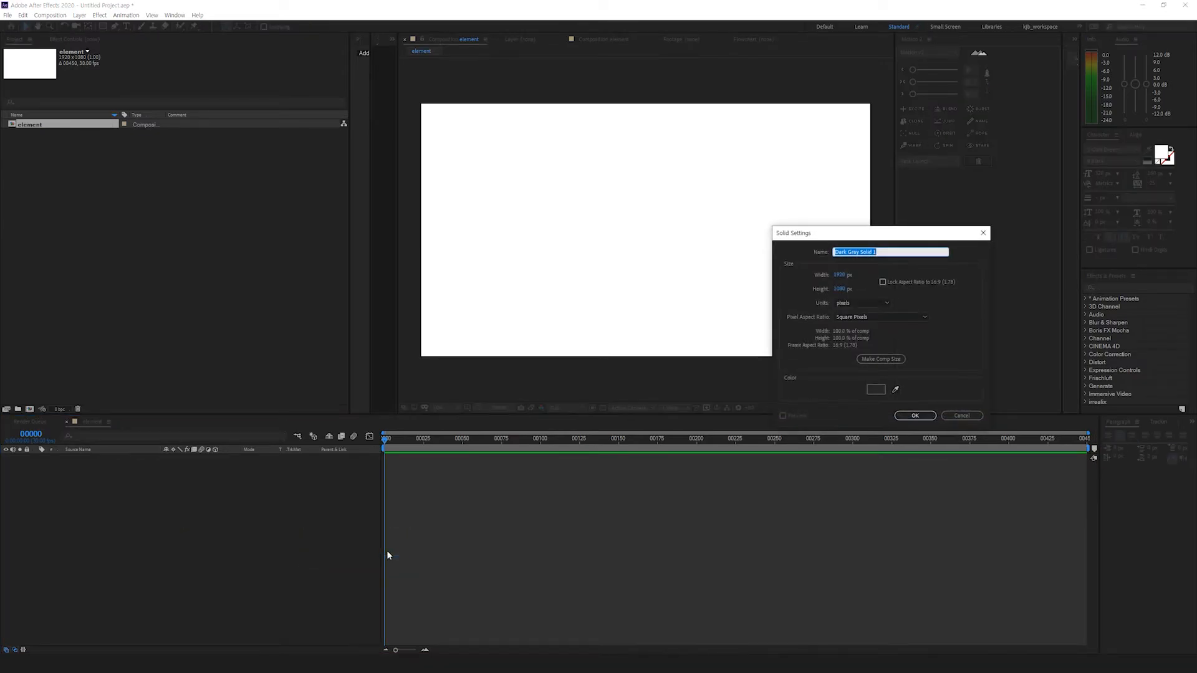
text(element)
key(Return)
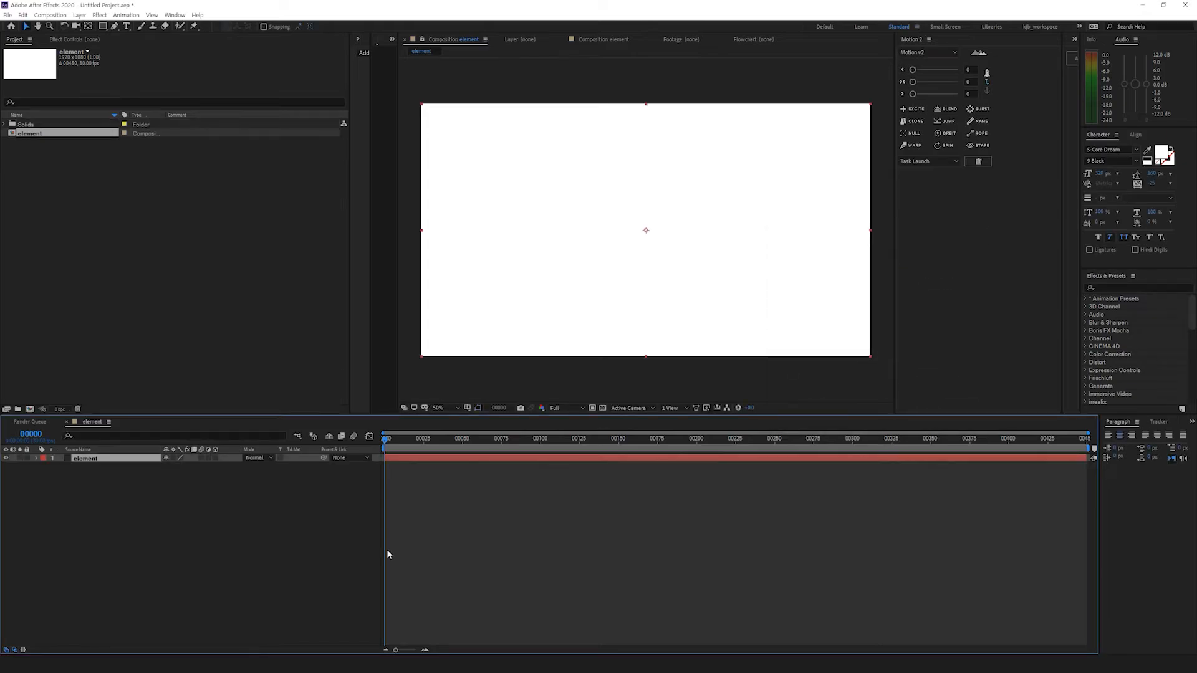
Step: Find the Video Copilot Element effect, apply it to the solid, and show its Group 1 settings
click(1124, 287)
text(element)
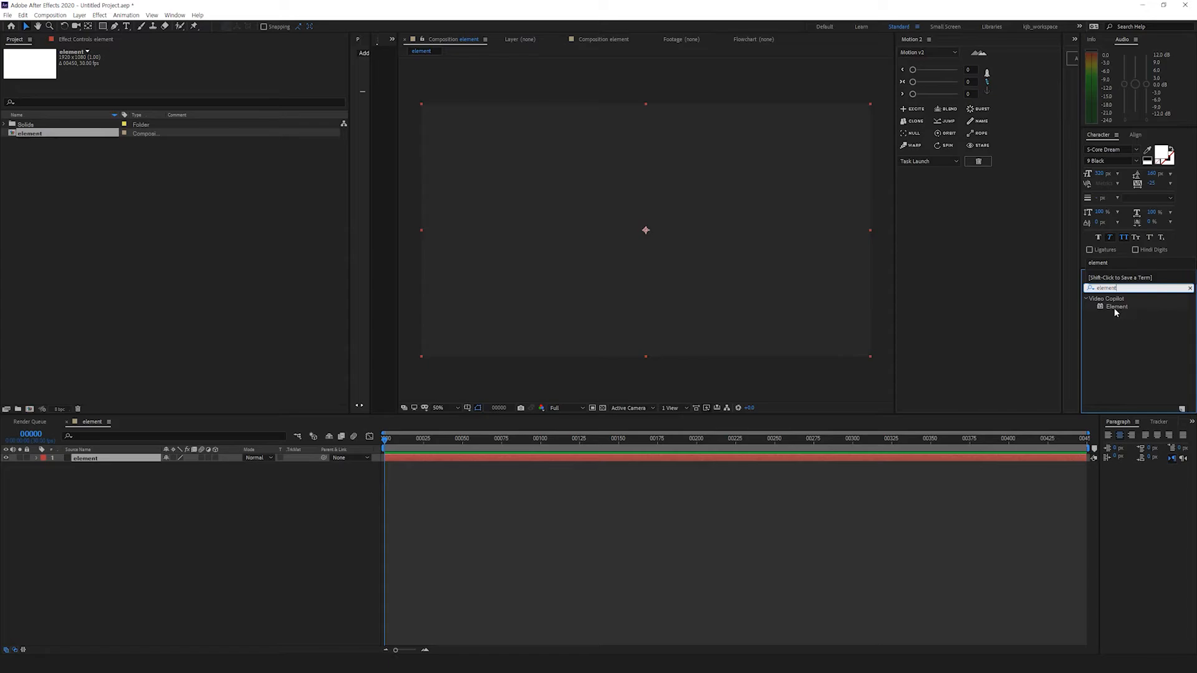
double_click(1116, 307)
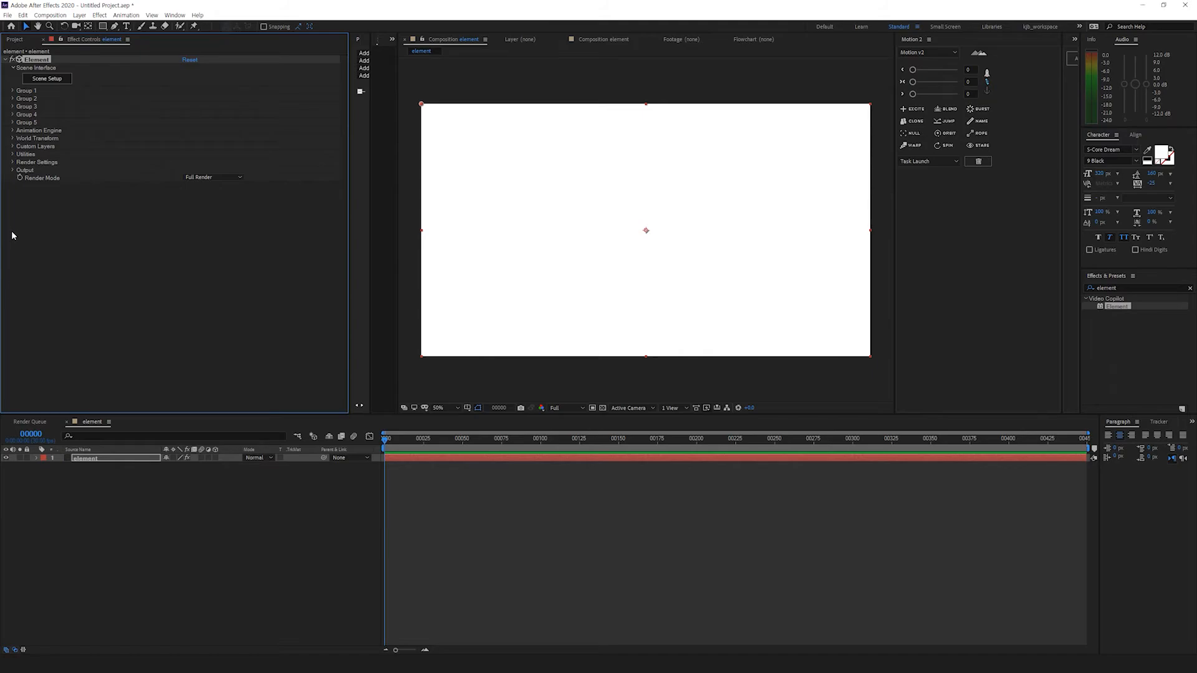
click(13, 91)
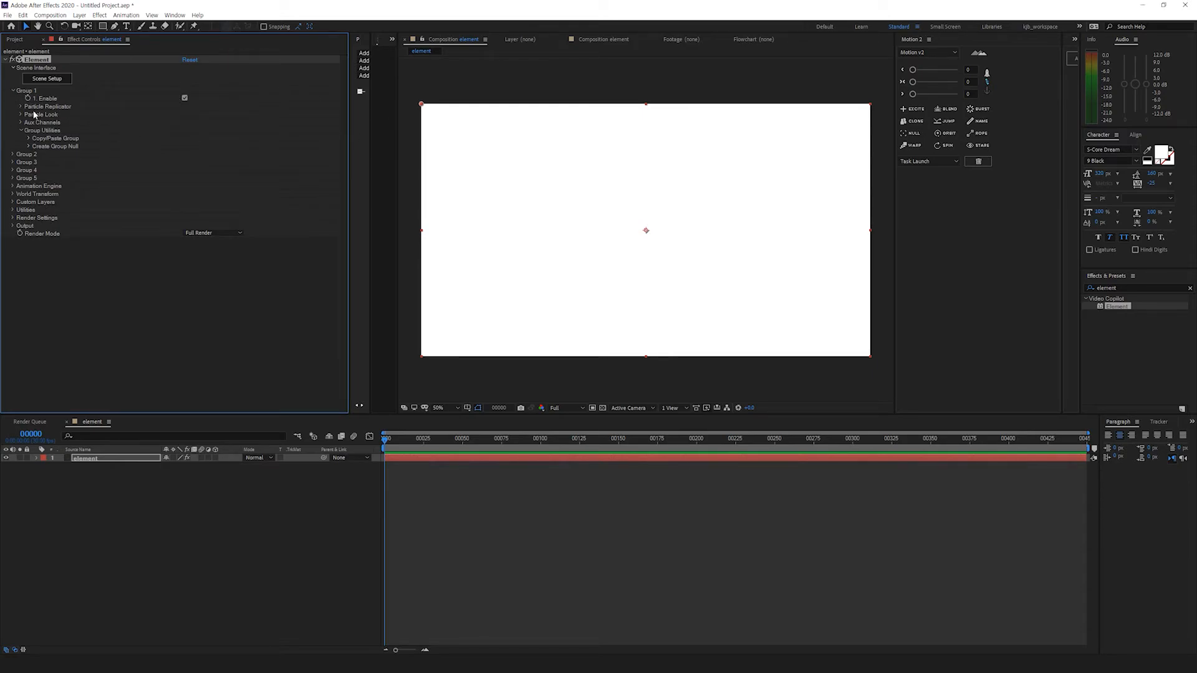
Step: In Element's Scene Setup, add the tree model 나무2 from the Plants folder and show its materials in the scene list
click(62, 81)
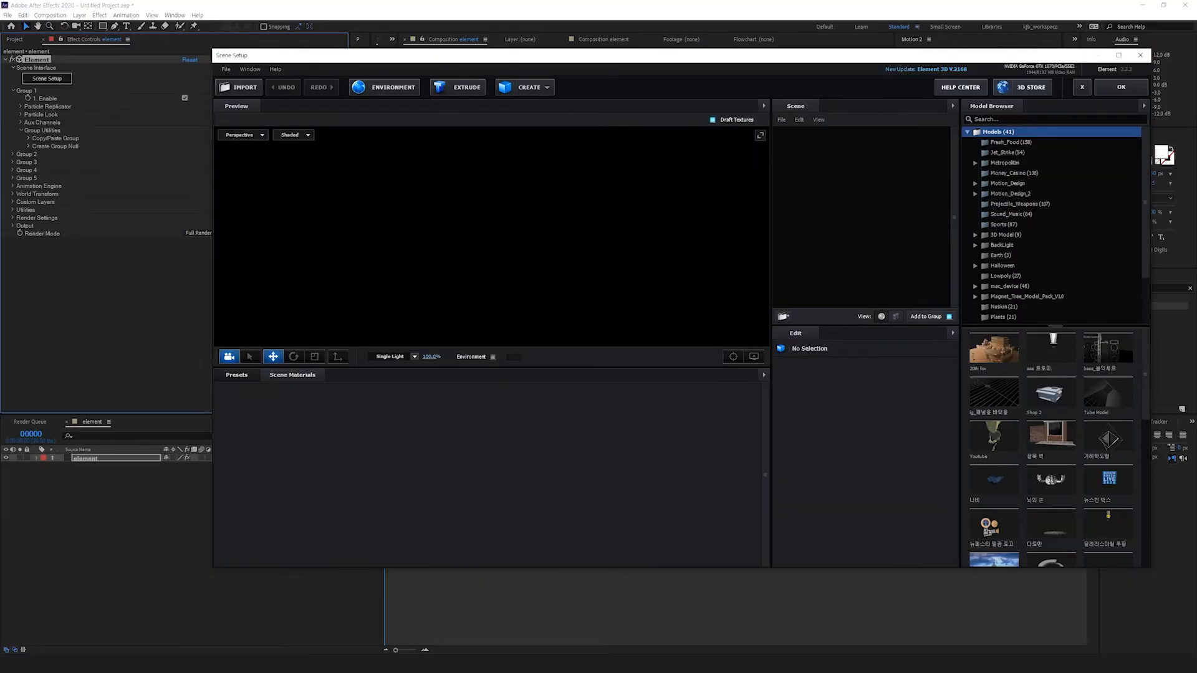
mouse_move(333, 664)
click(341, 626)
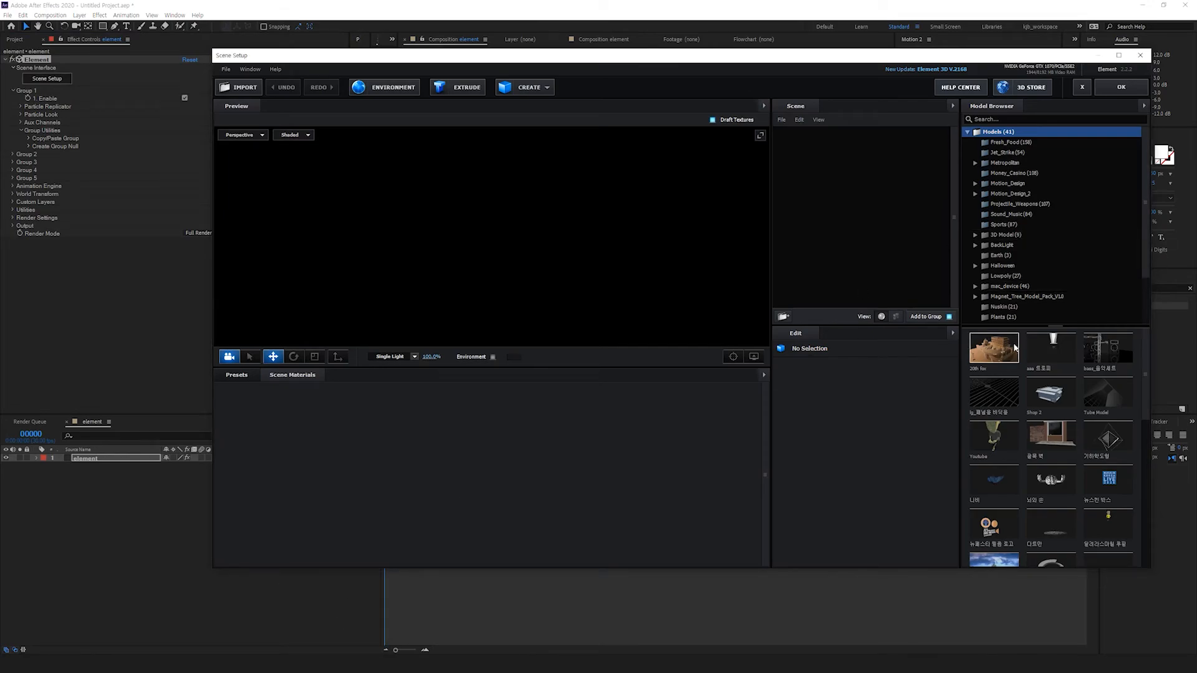
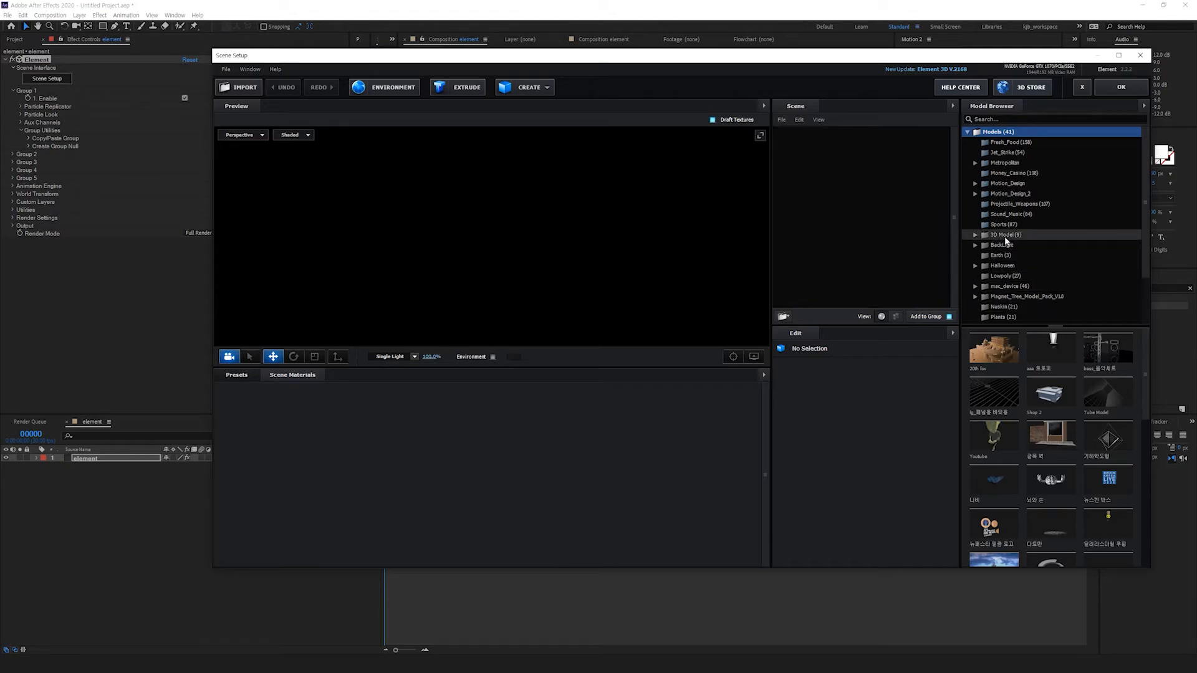
scroll(1006, 249, down, 2)
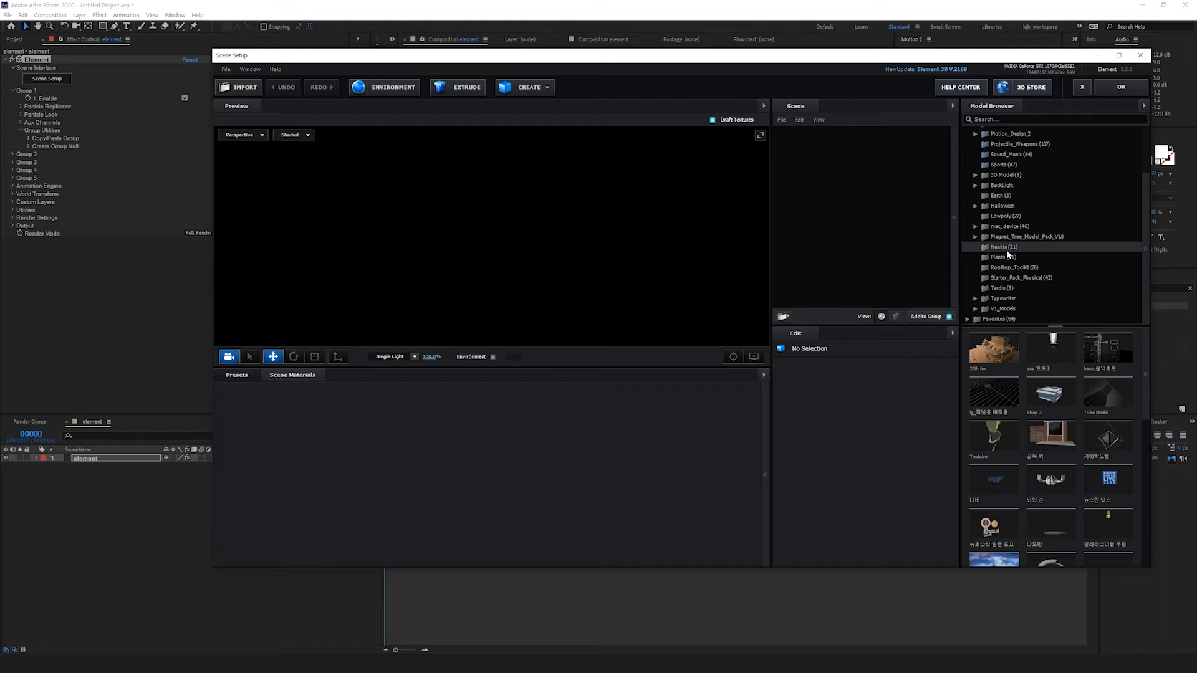
click(1005, 256)
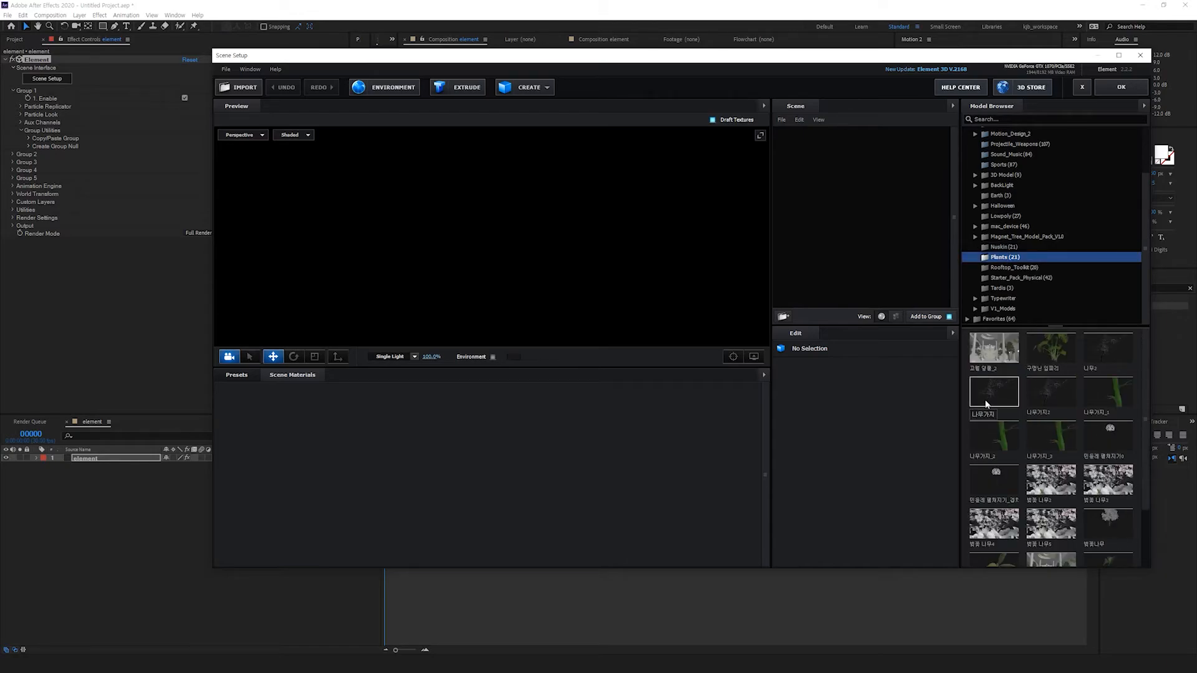
click(1108, 348)
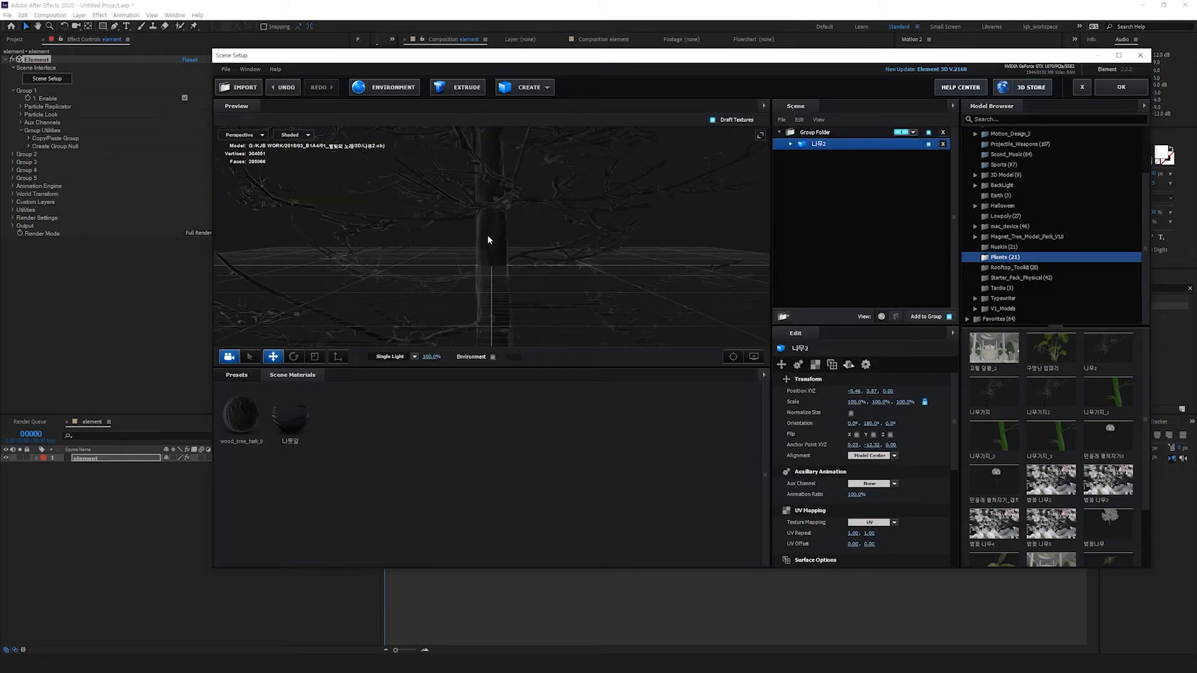
click(790, 145)
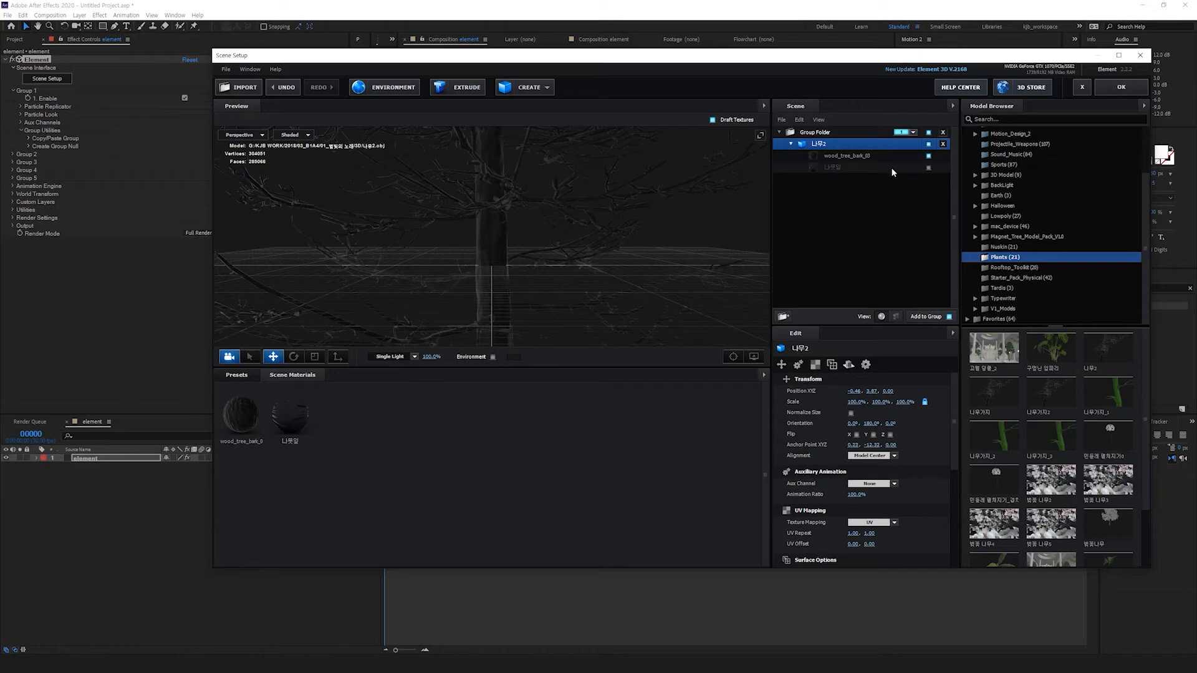
Step: Set the tree model's Position XYZ to 0, 0, 0 and its Alignment to Bottom
click(866, 392)
text(0)
key(Return)
text(0)
key(Return)
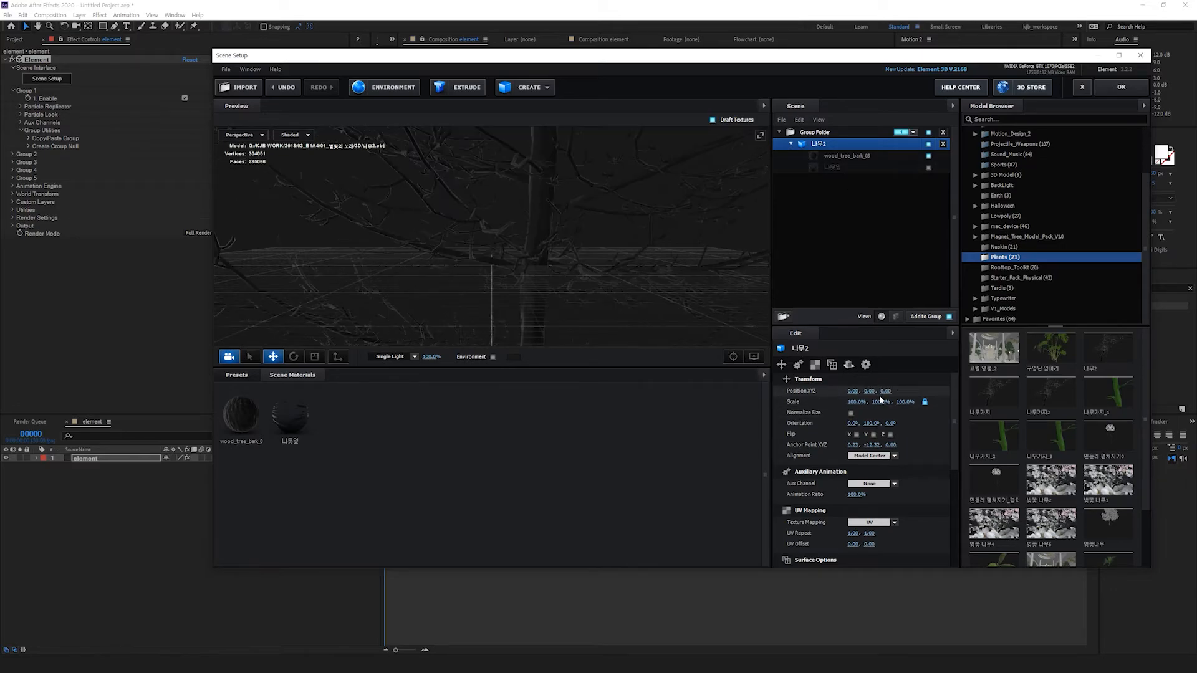
click(892, 459)
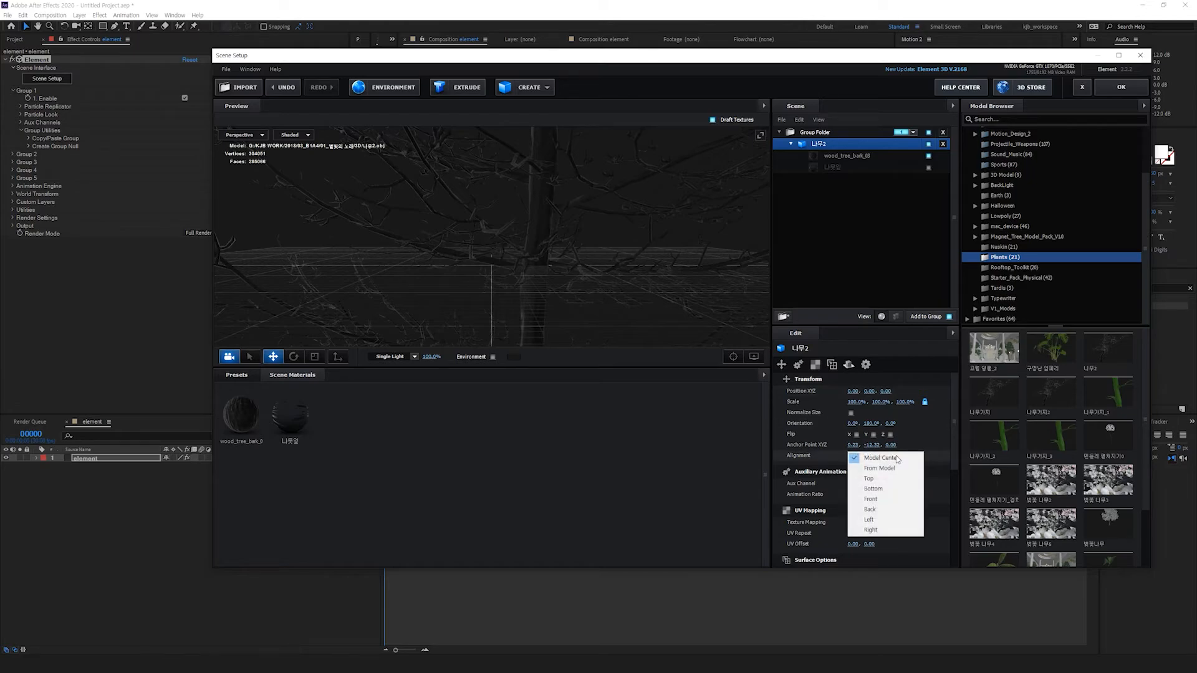
click(873, 489)
scroll(514, 276, down, 5)
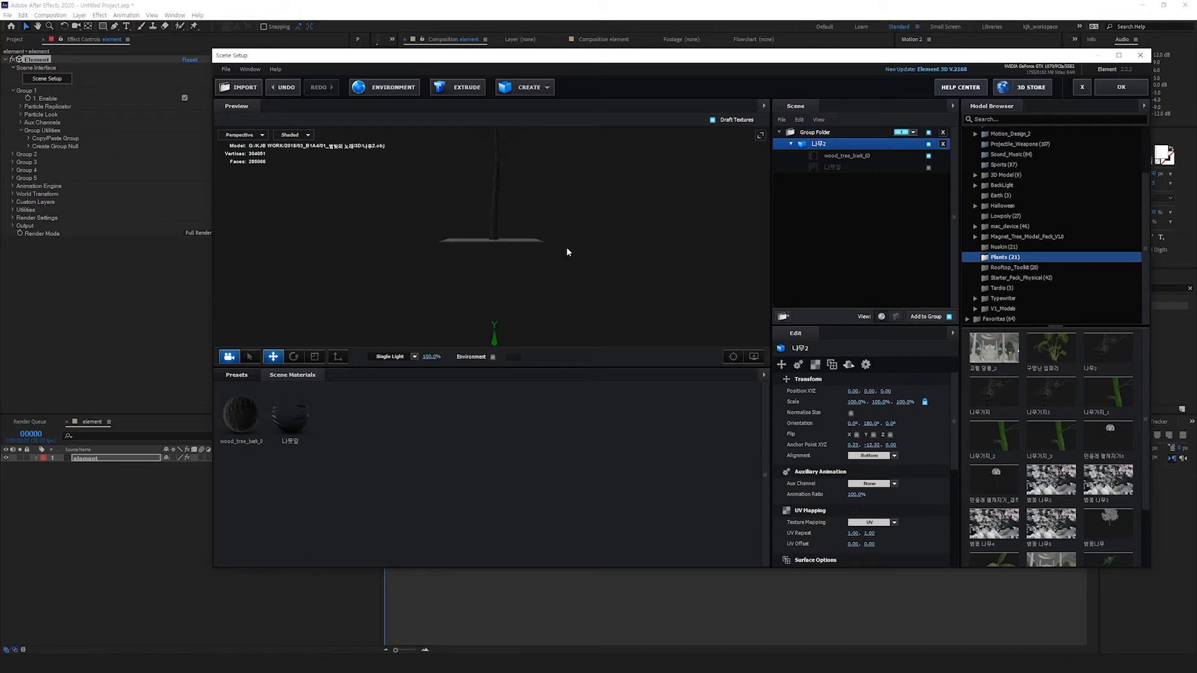
Step: Set the tree model's Anchor Point Y to 0 and X to 0.46
click(870, 444)
text(0)
key(Return)
click(854, 445)
text(0)
key(Return)
Step: Examine the trunk's base against the origin grid and look through the tree model's surface and reflection options
scroll(555, 243, up, 2)
drag(555, 245, 515, 268)
scroll(524, 260, down, 5)
scroll(516, 272, down, 3)
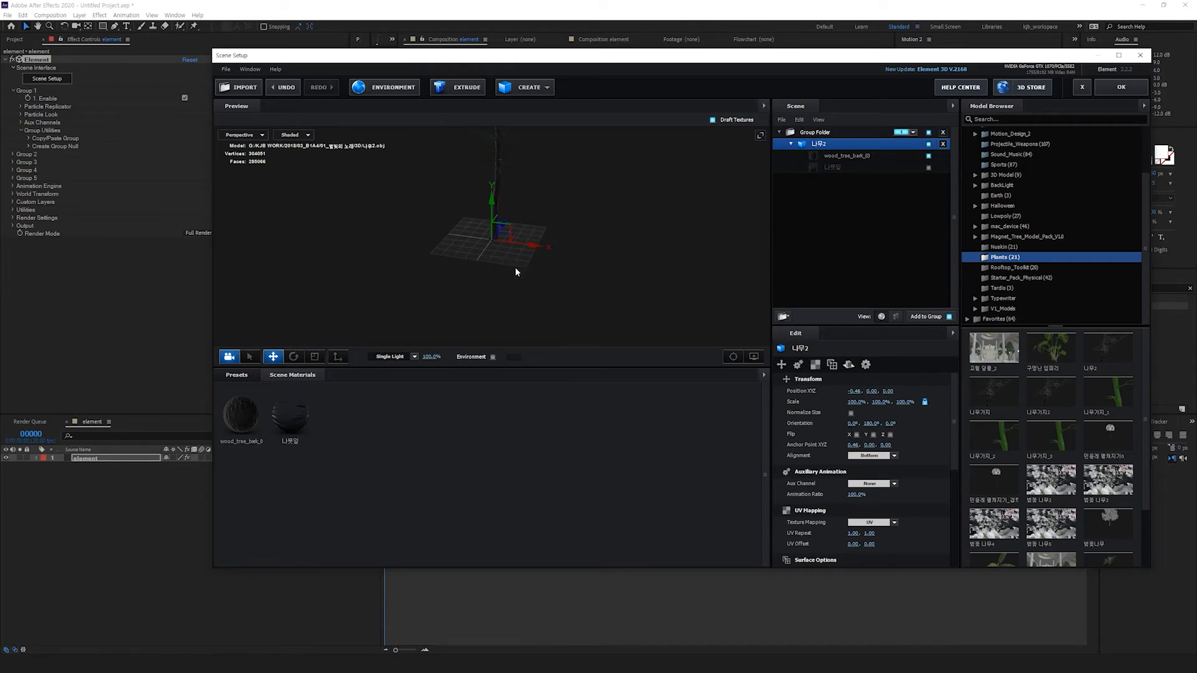
scroll(951, 474, down, 5)
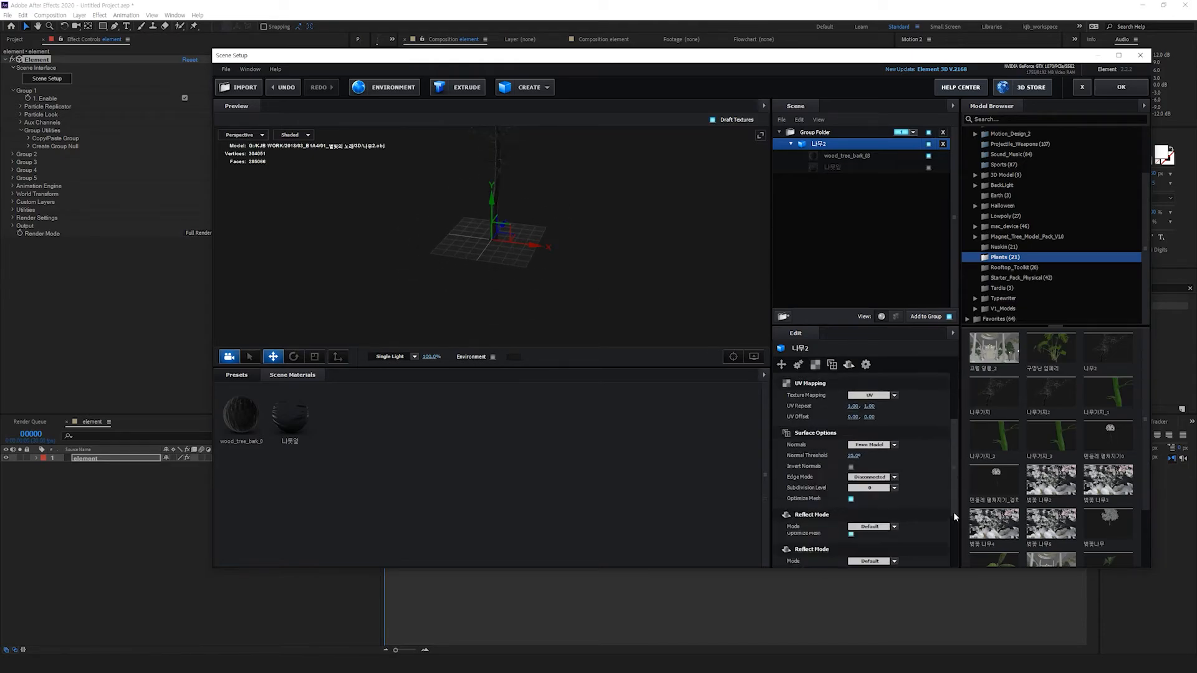
drag(401, 249, 575, 255)
scroll(575, 256, up, 5)
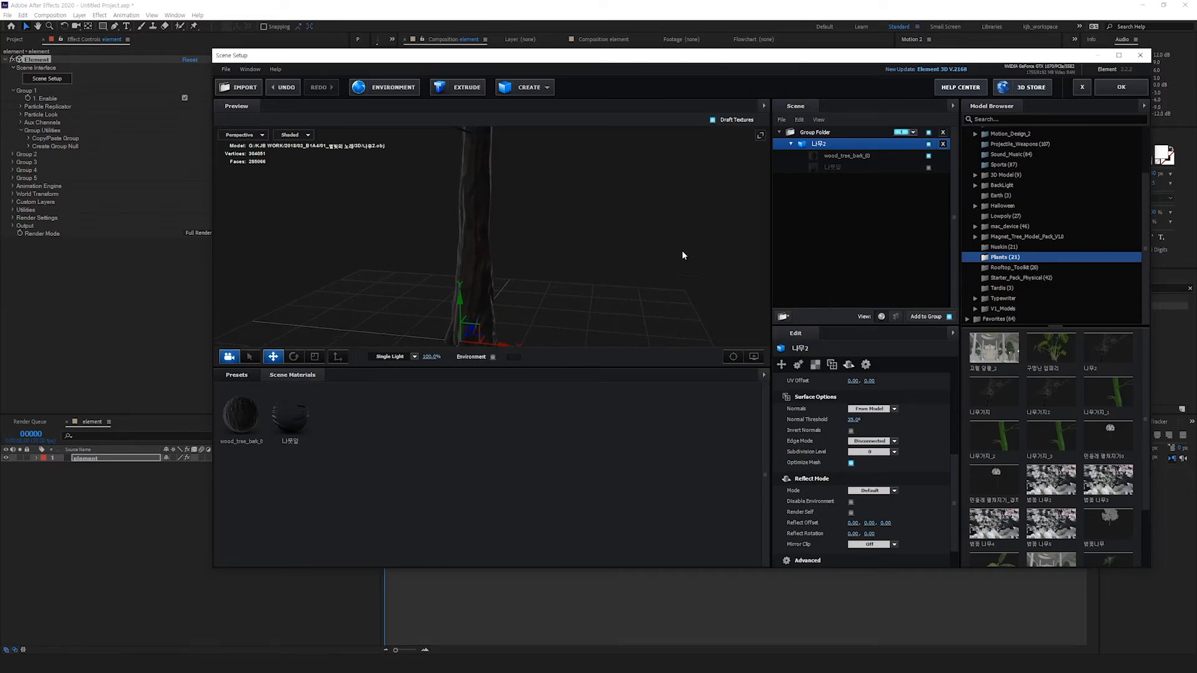
scroll(534, 201, down, 2)
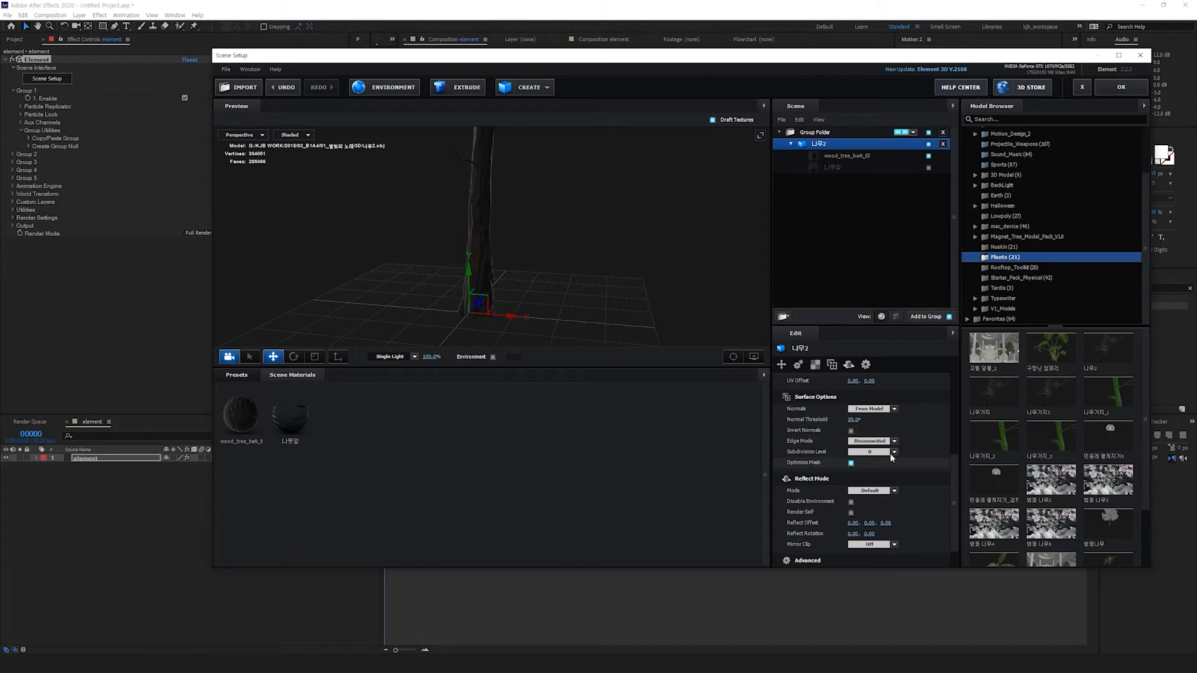
drag(954, 485, 947, 381)
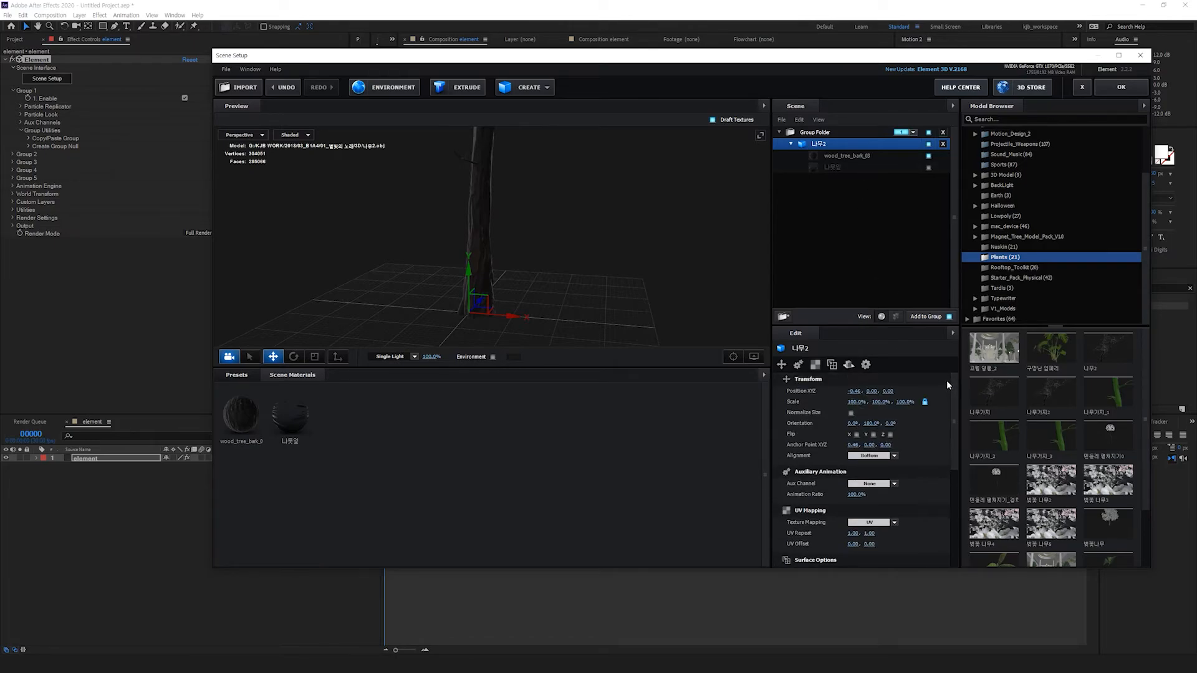
Step: Adjust the tree's Anchor Point X to 0.25 to centre the pivot in the trunk, and accept the scene
drag(548, 331, 620, 249)
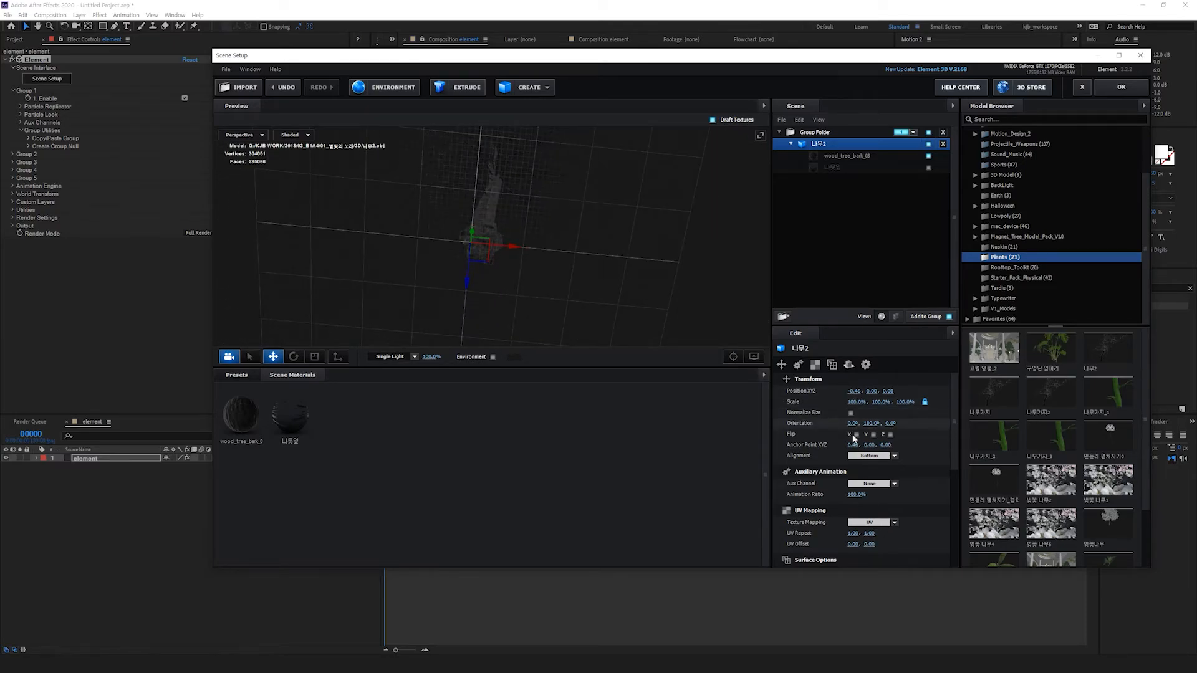
drag(854, 446, 851, 446)
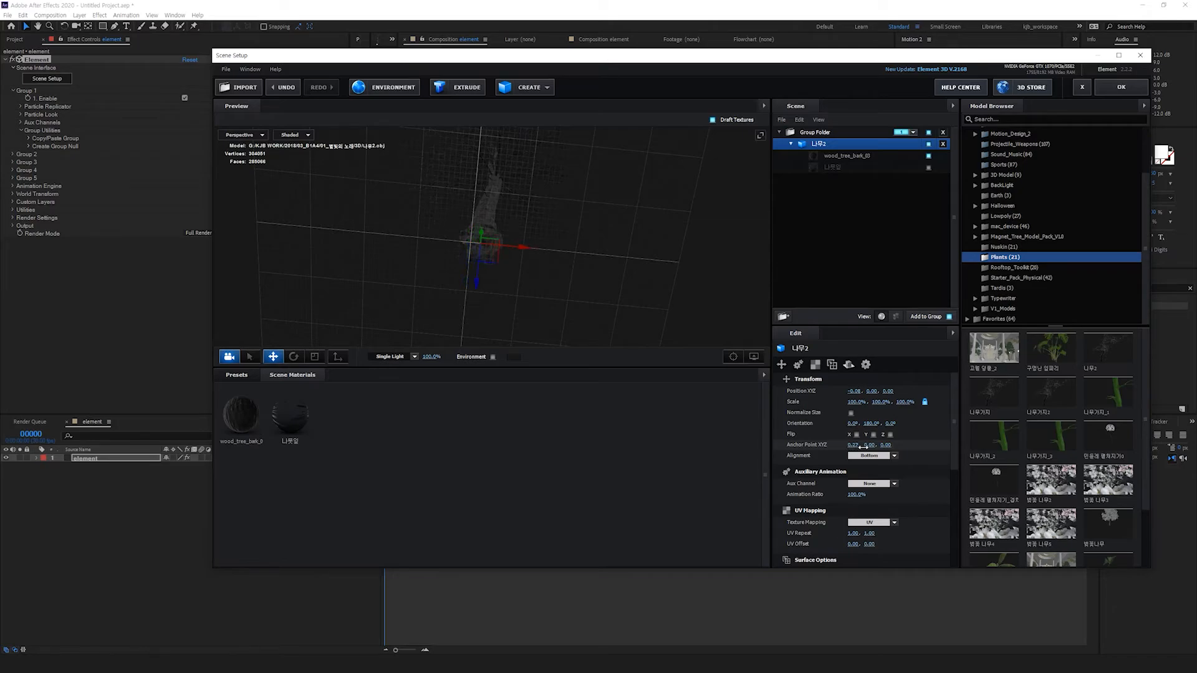
drag(563, 287, 549, 340)
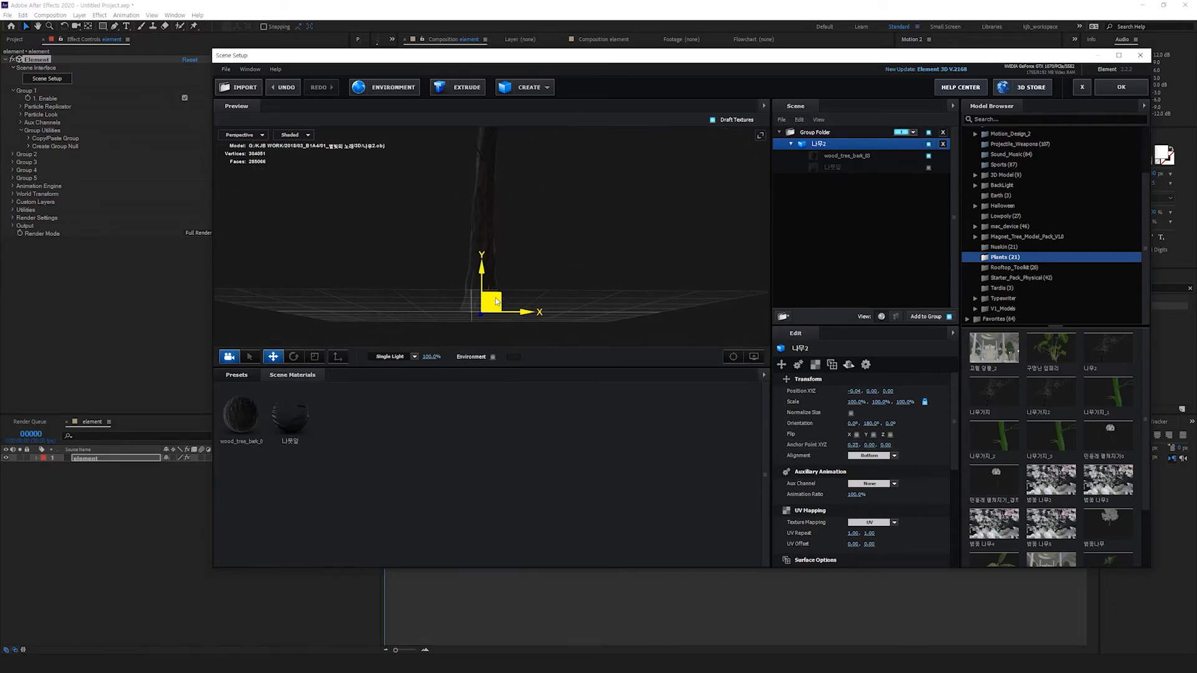
drag(575, 210, 564, 256)
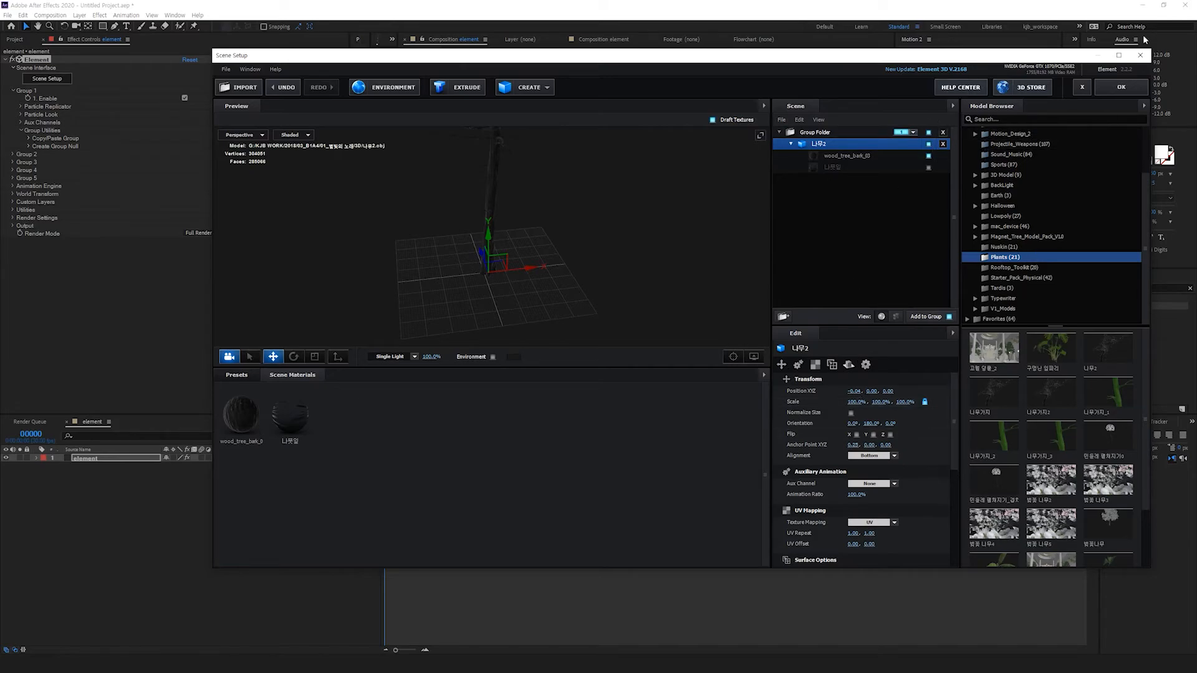
click(1121, 91)
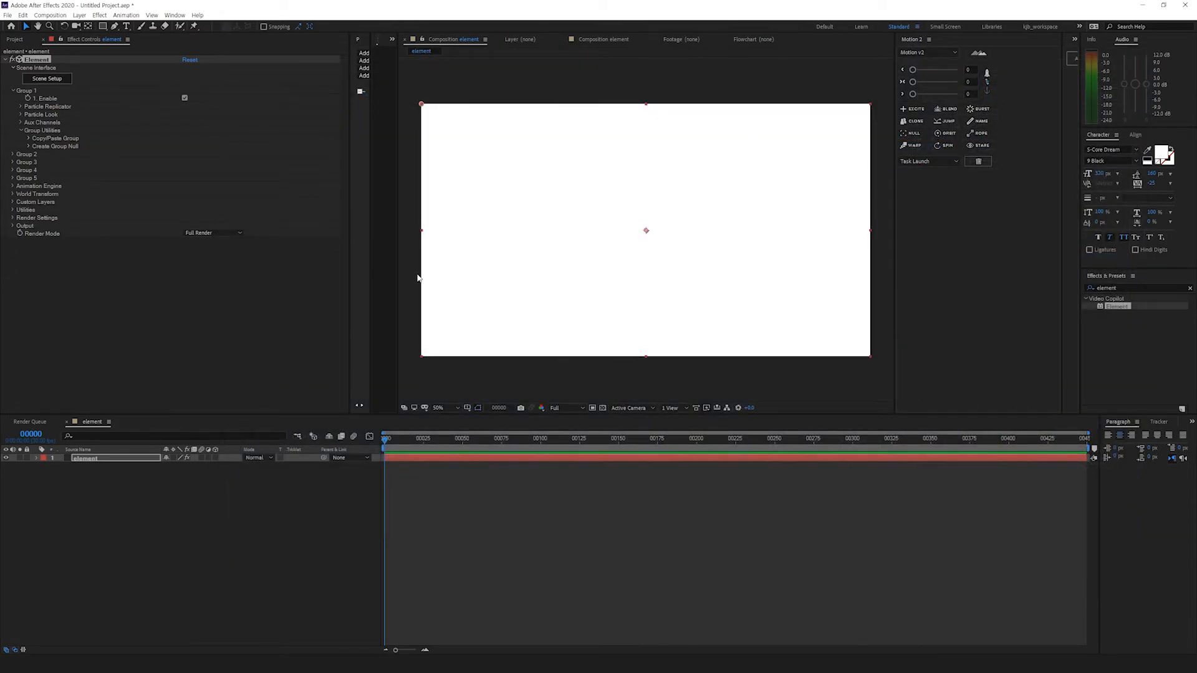
Step: Add a two-node camera named Camera 1 to the composition, picking a different lens preset
right_click(185, 482)
mouse_move(200, 489)
click(330, 537)
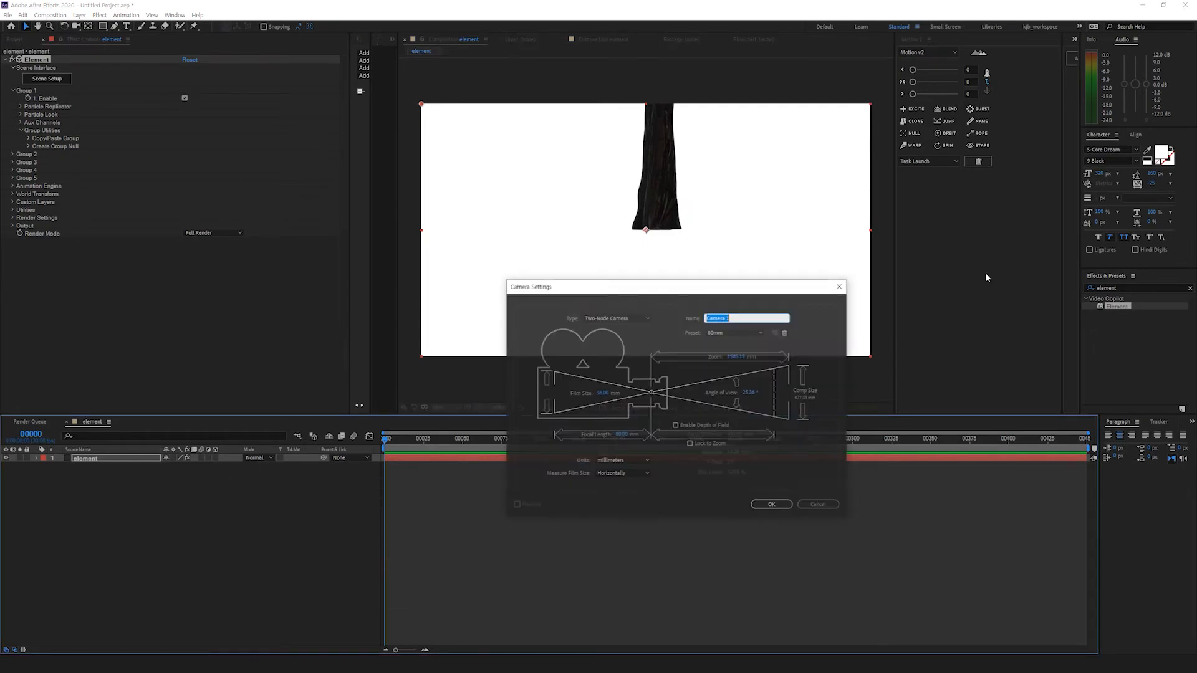
click(737, 333)
click(732, 395)
click(767, 505)
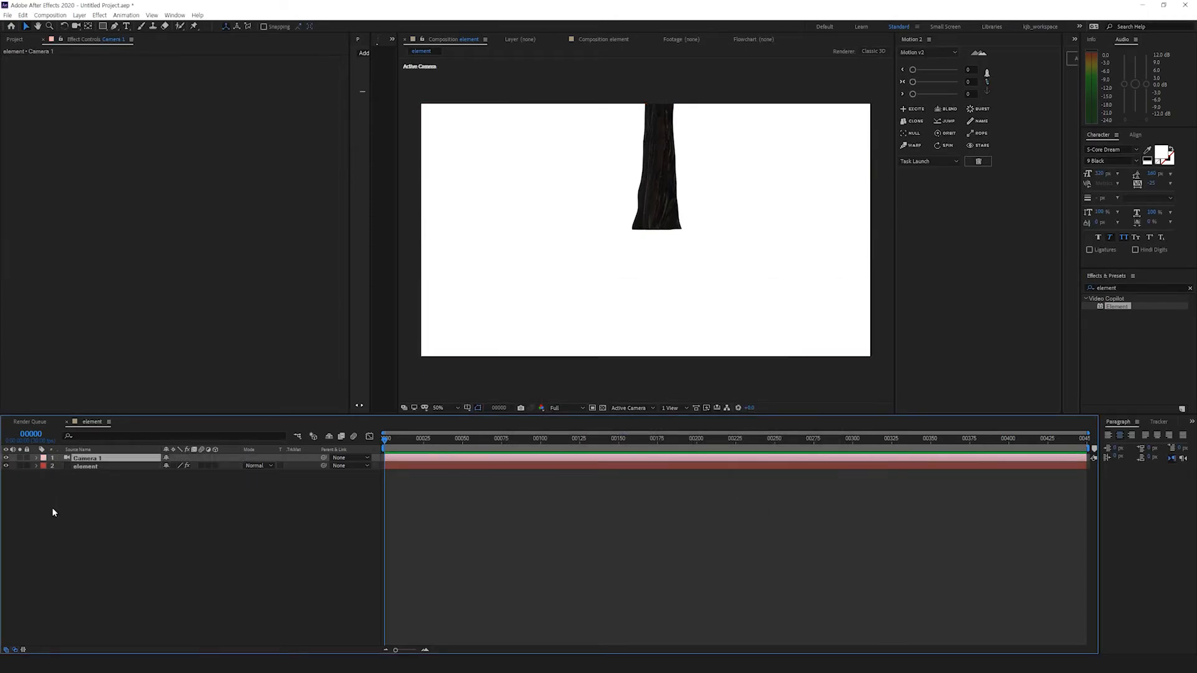
Step: Shift the camera until the trunk's base sits near the frame's lower edge, and set Group 1's Replicator Shape to 3D Grid
click(85, 466)
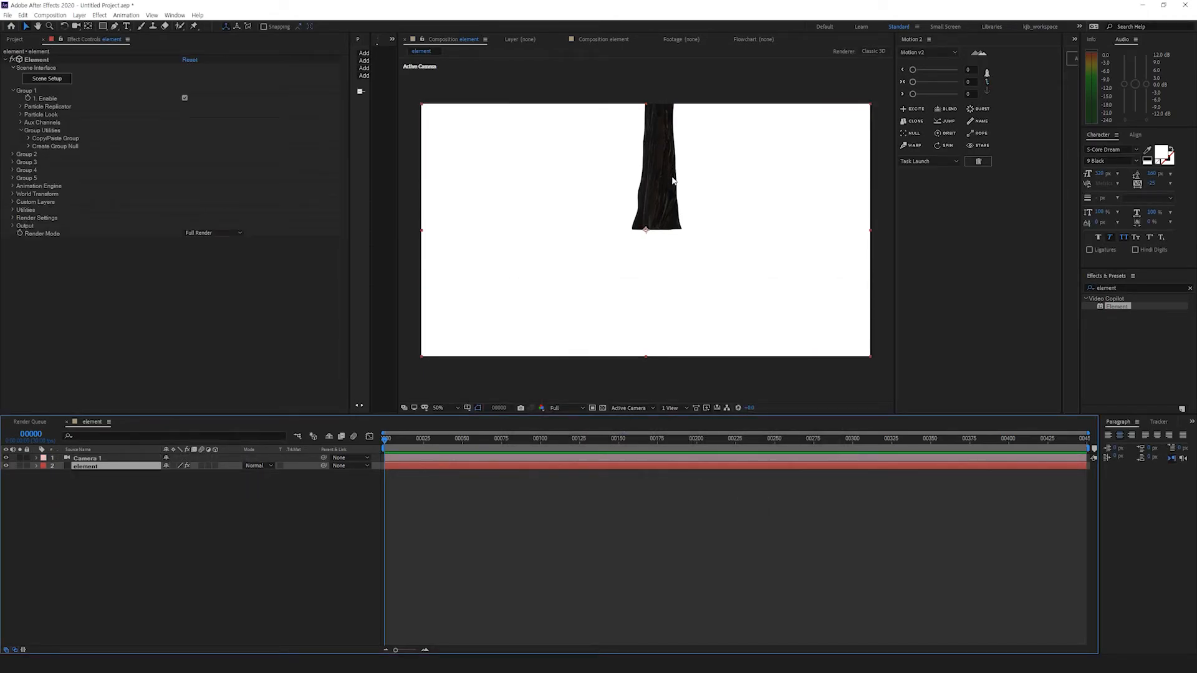
key(c)
drag(693, 150, 687, 237)
click(21, 107)
click(209, 122)
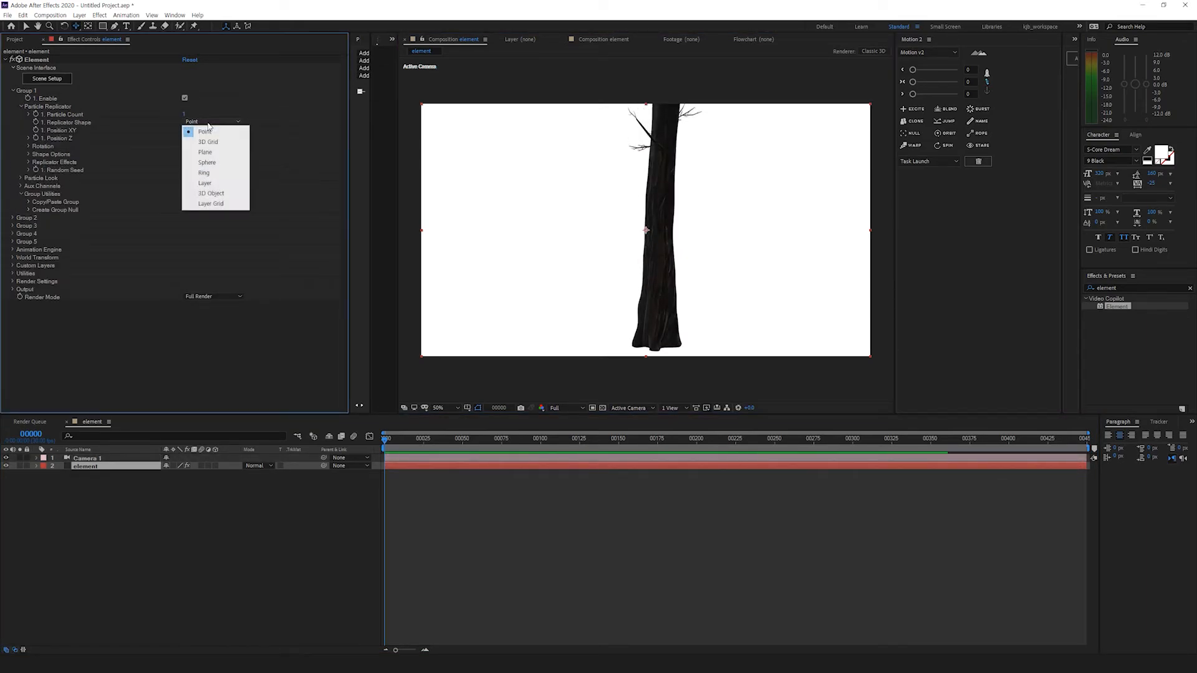
click(222, 142)
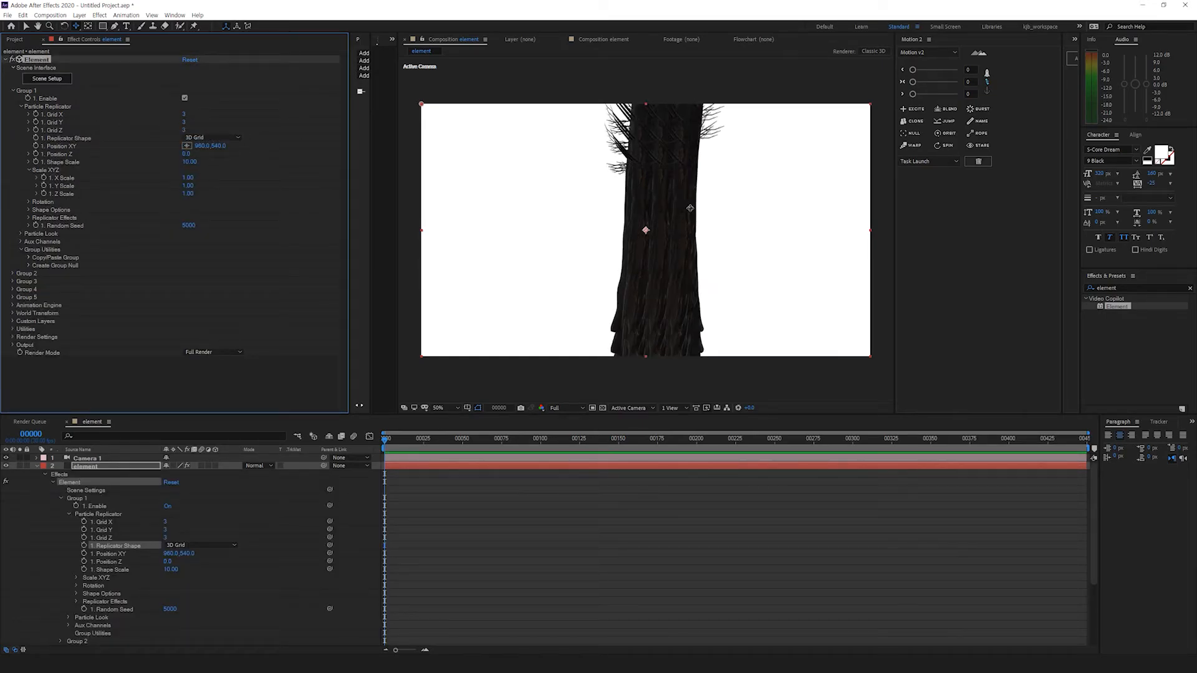
Step: Set Group 1's replicator grid to 8 copies in X, 1 in Y and 8 in Z
click(185, 123)
text(1)
key(Return)
click(185, 115)
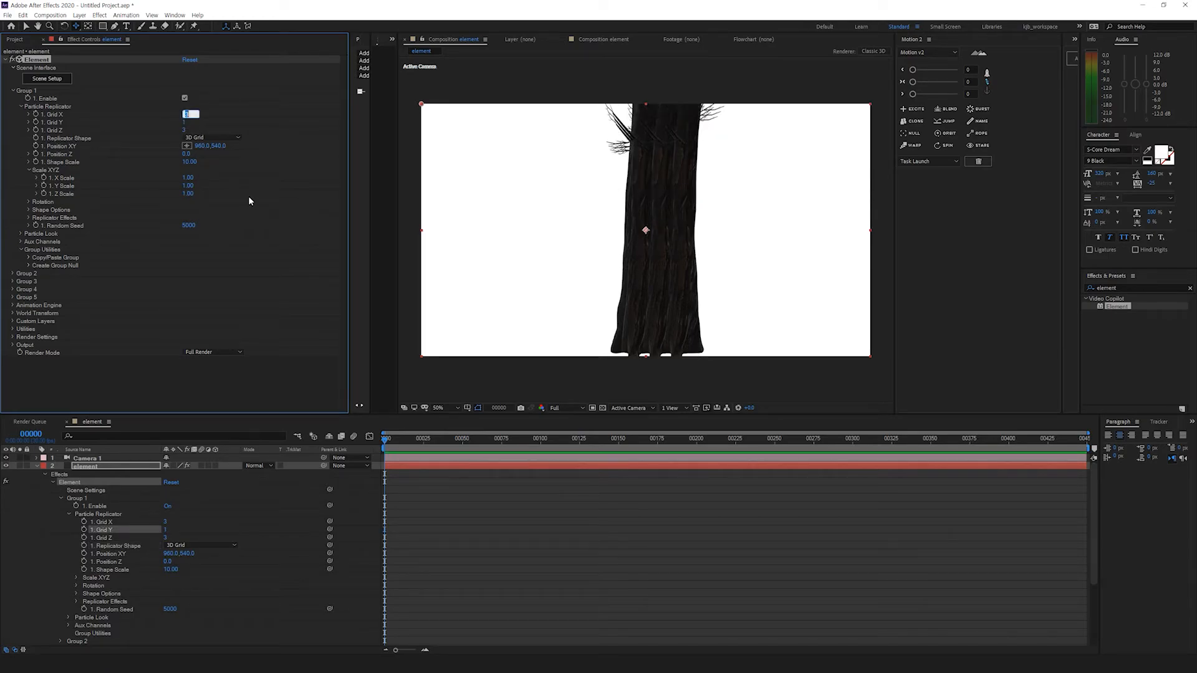
text(8)
key(Return)
click(184, 130)
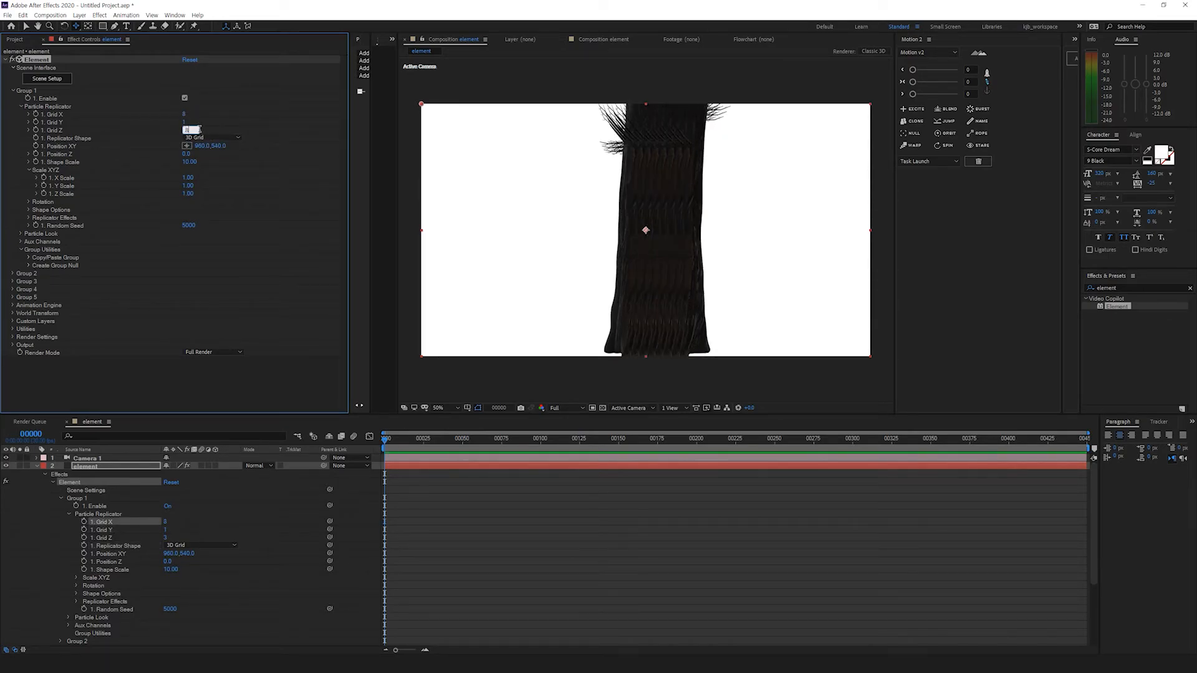
text(8)
key(Return)
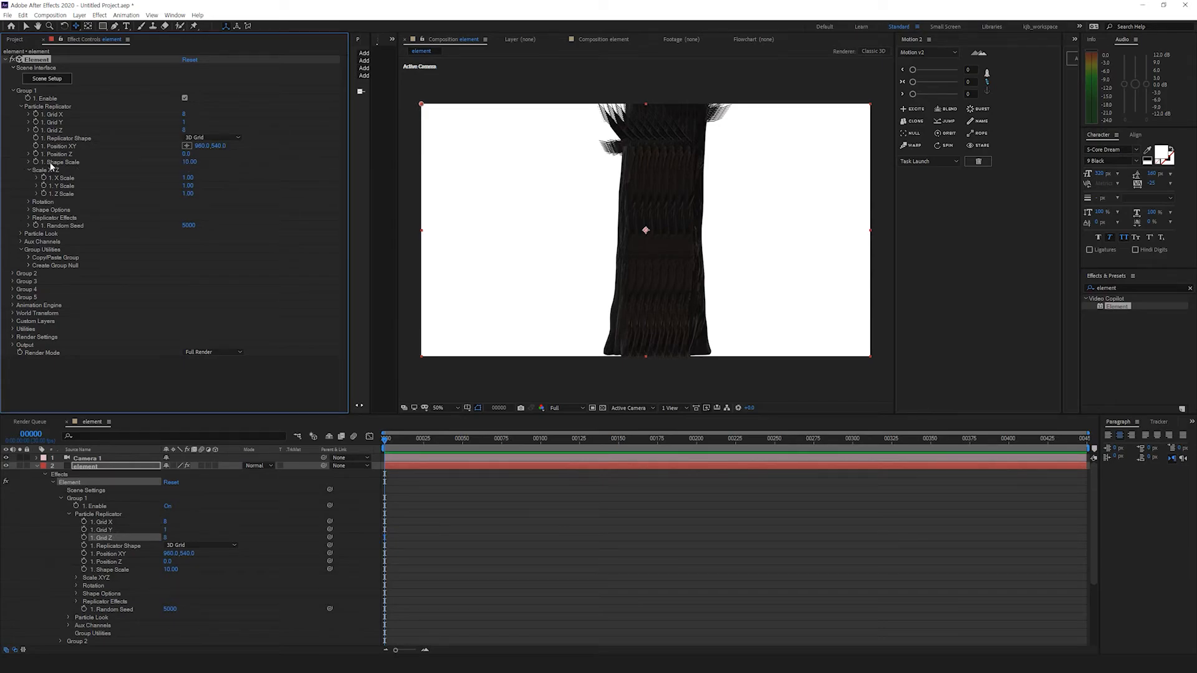
Step: Spread the replicated trees apart by raising Group 1's Shape Scale to 150
drag(187, 165, 729, 165)
click(191, 161)
text(150)
key(Return)
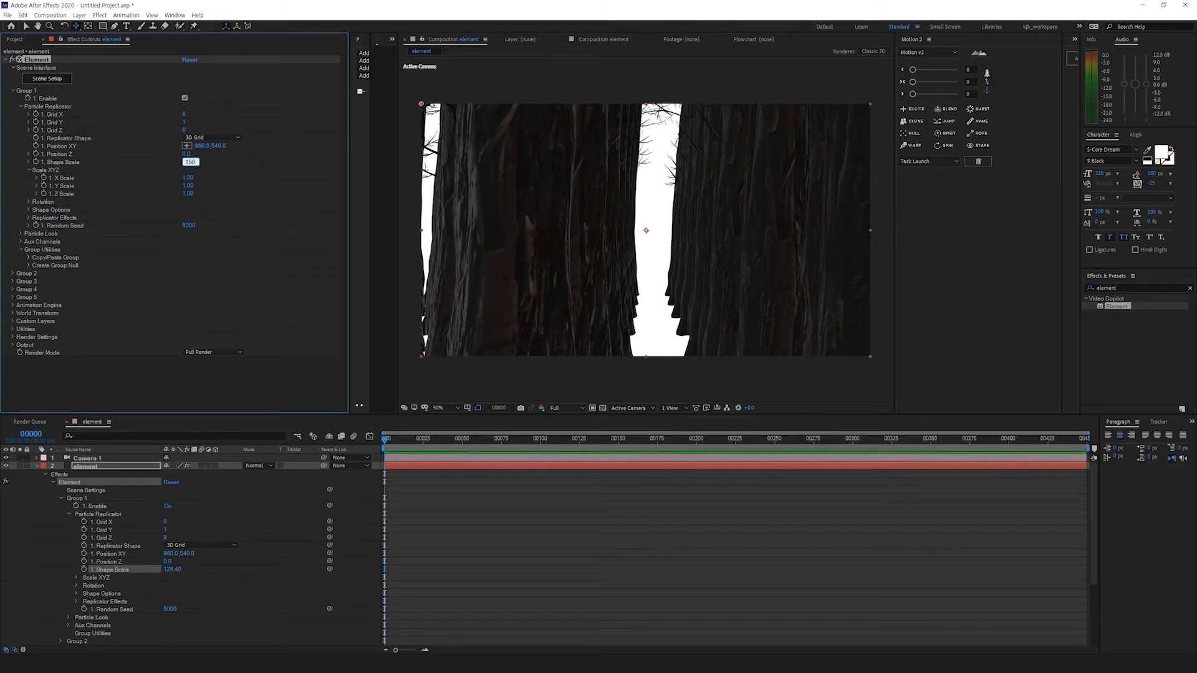
Step: Show the composition in the 4 Views layout and frame the tree grid in the Top view
click(670, 408)
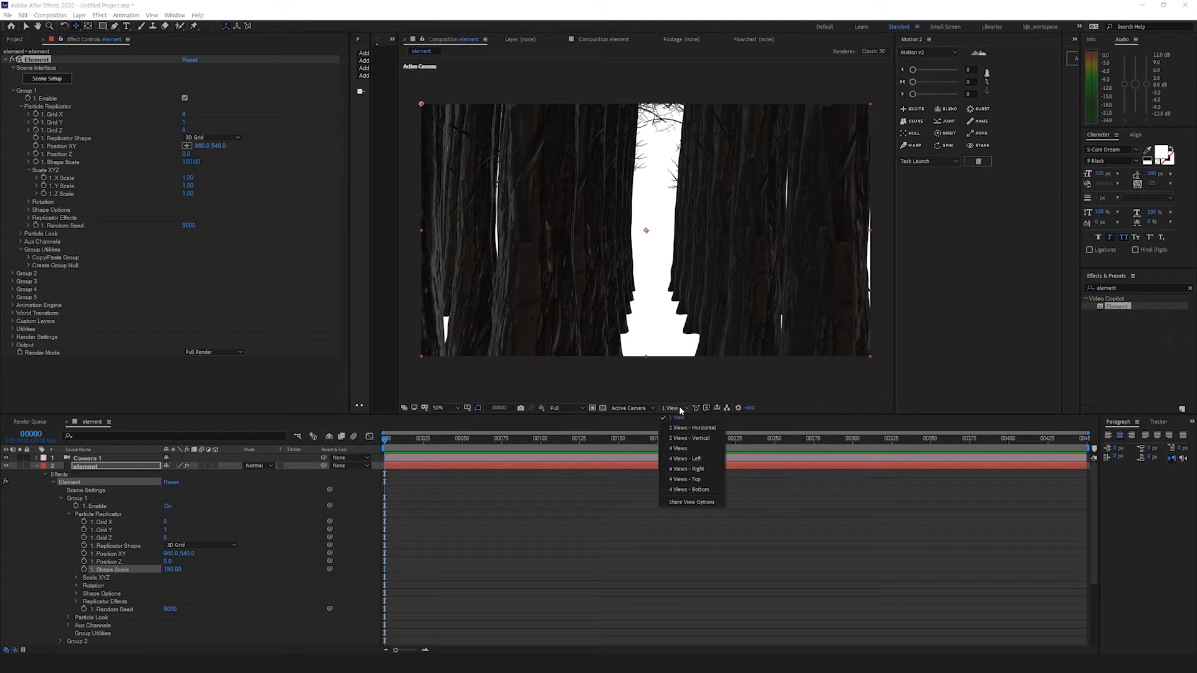
click(680, 460)
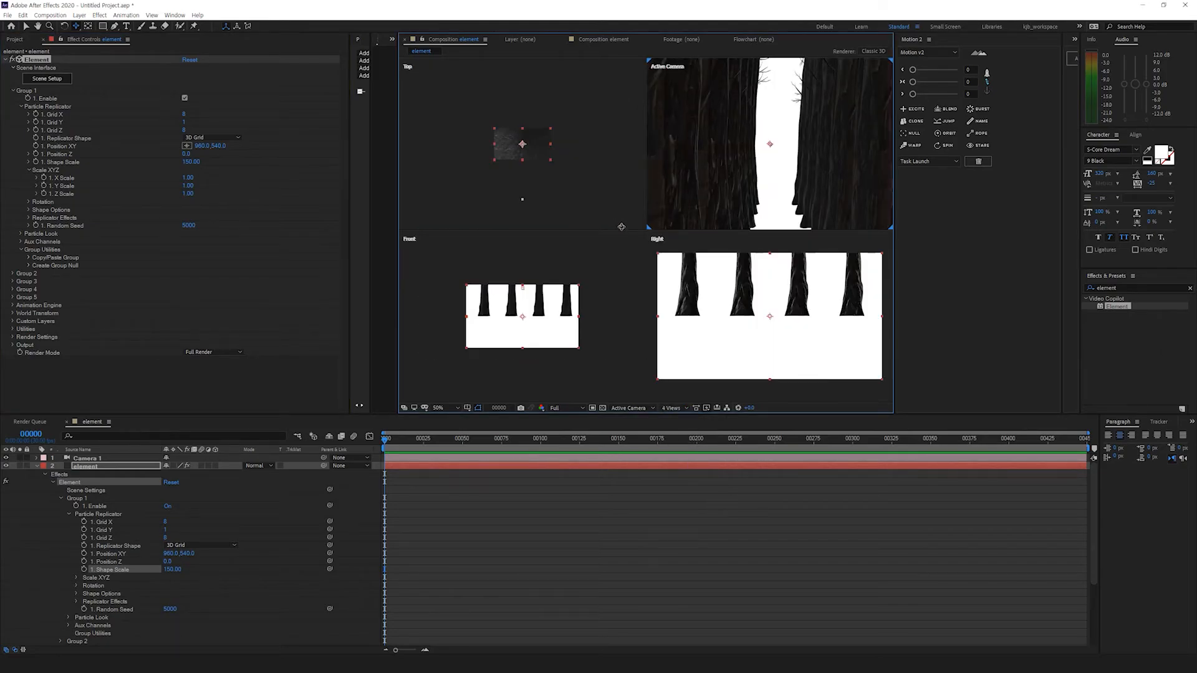
drag(533, 150, 538, 354)
scroll(533, 159, up, 2)
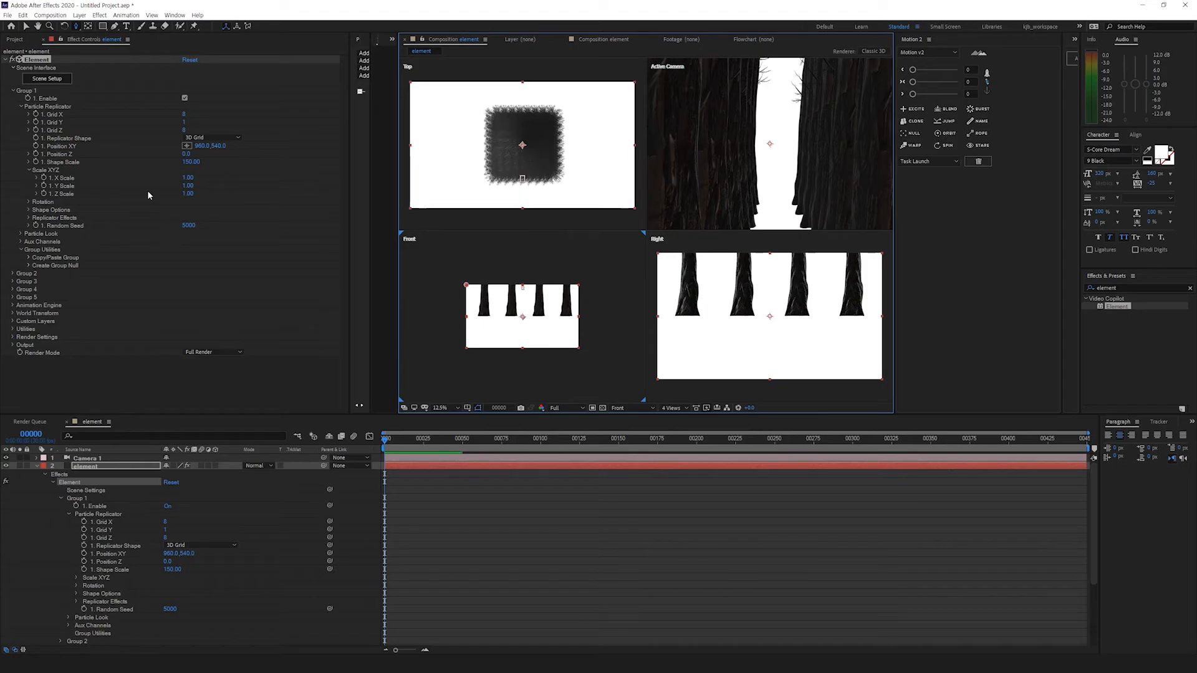
Step: Try Shape Scale values of 300, 500 and 450 to space the trees farther apart
click(191, 162)
text(300)
key(Return)
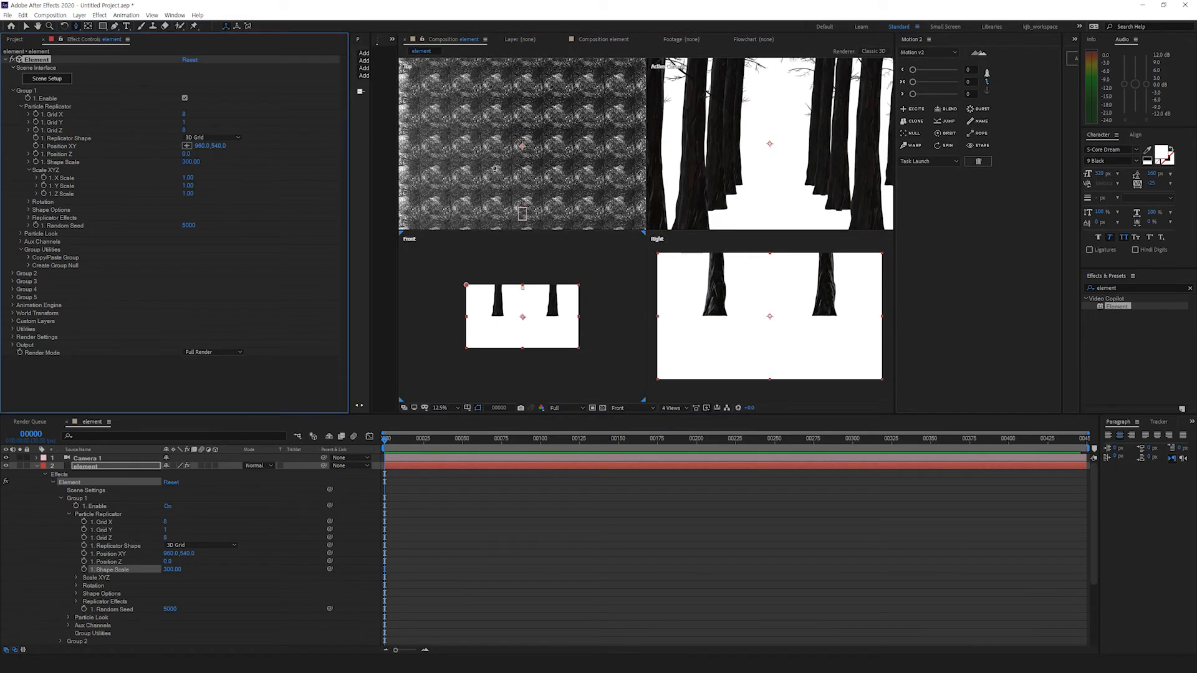
click(190, 162)
text(500)
key(Return)
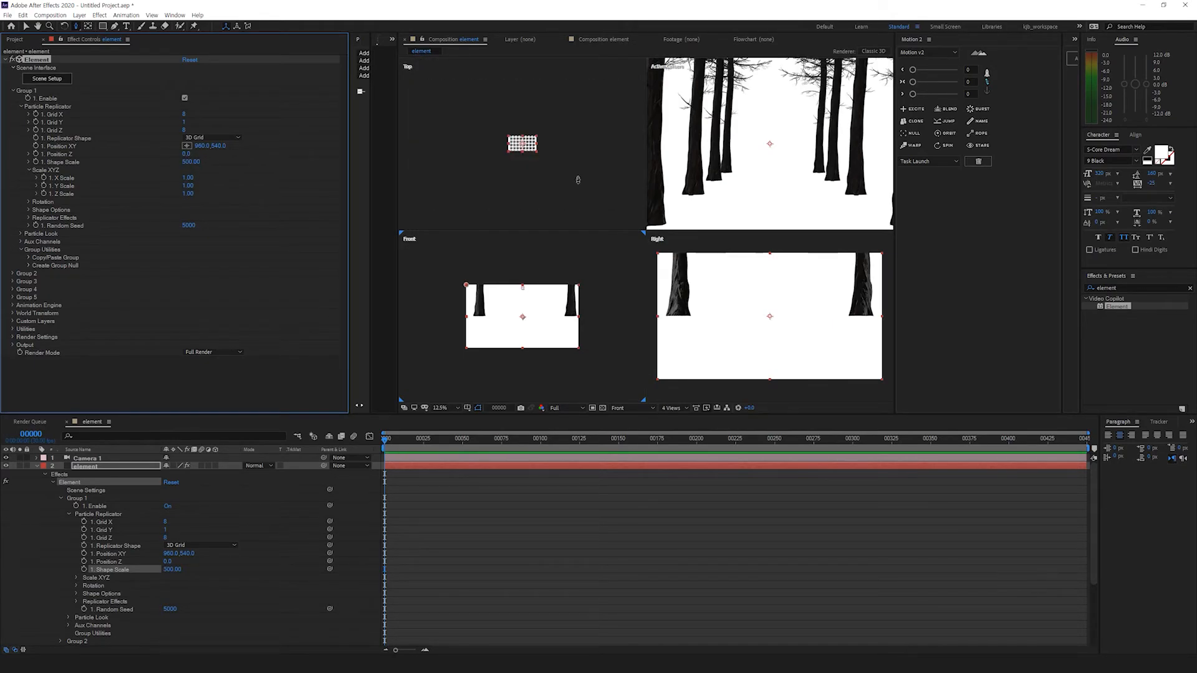
click(190, 162)
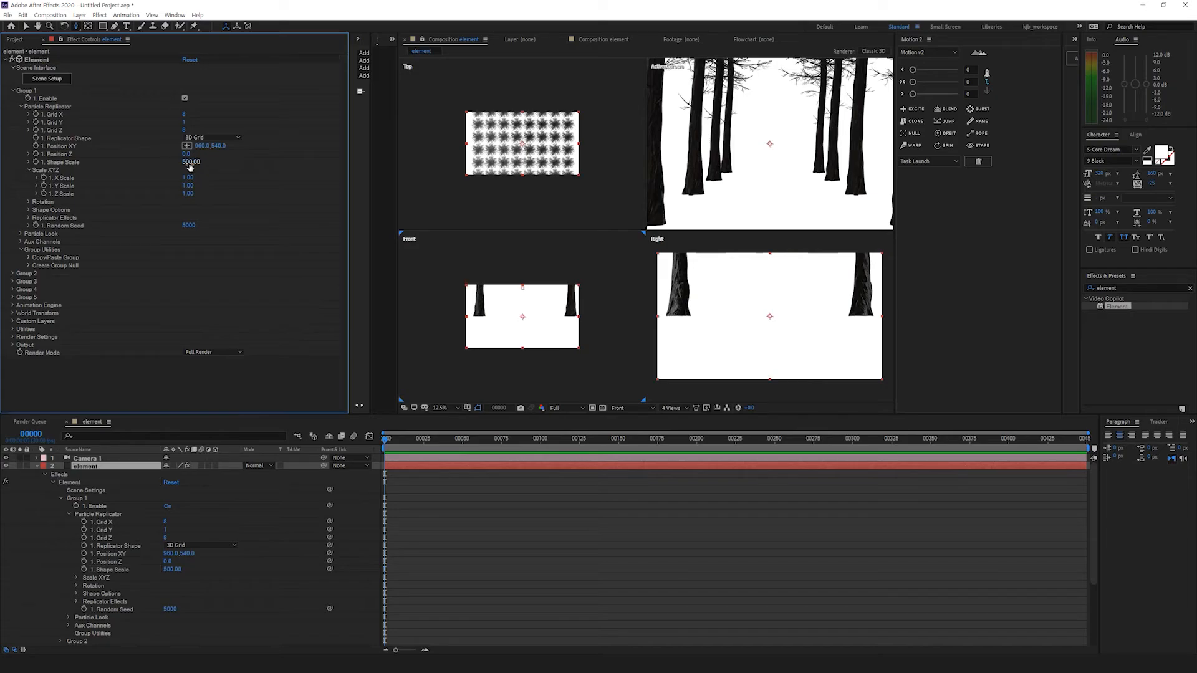
text(450)
key(Return)
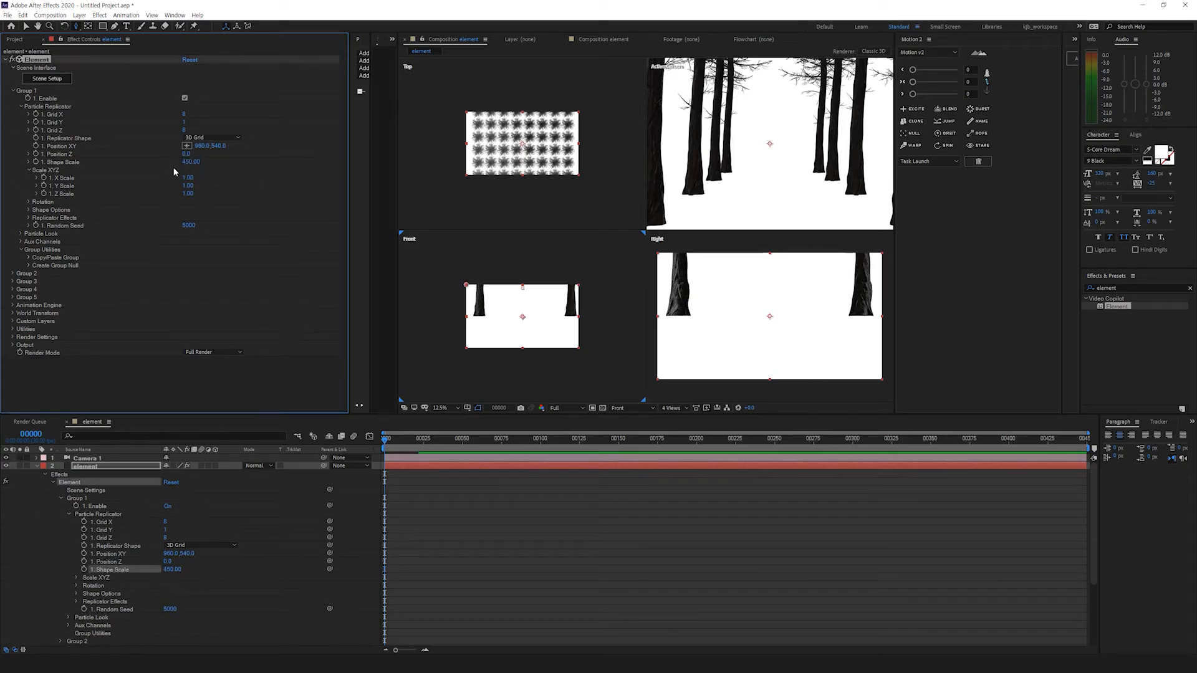
Step: Set Group 1's Shape Scale to 400
click(190, 162)
text(4)
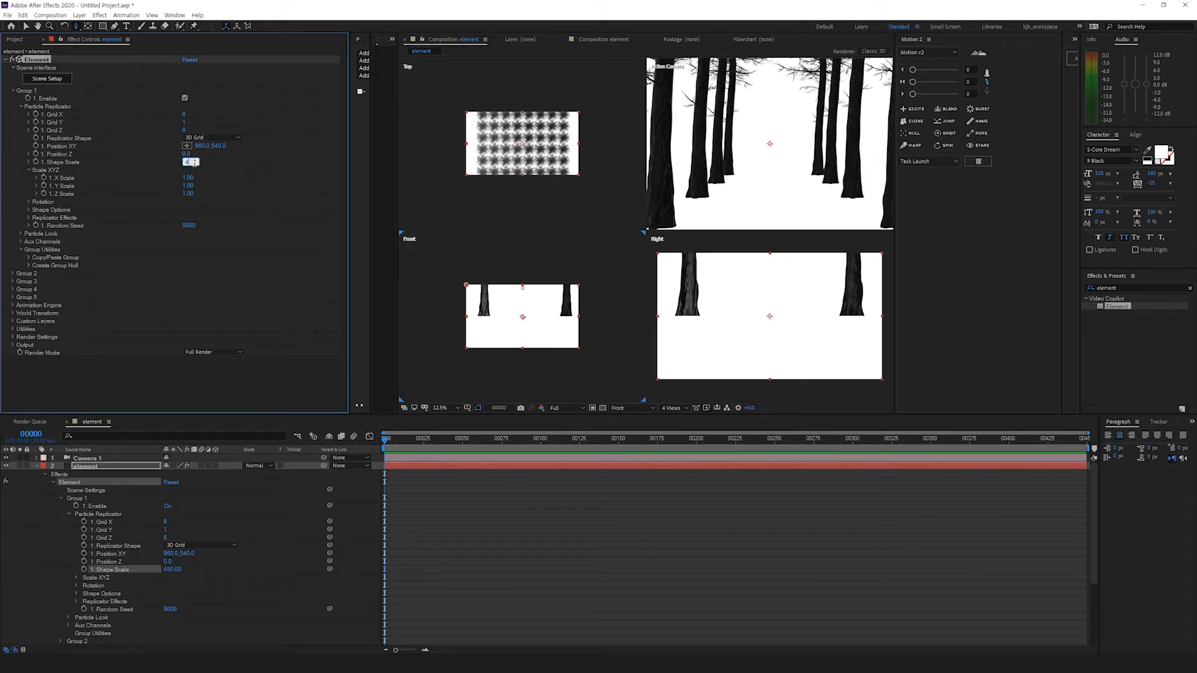
key(Return)
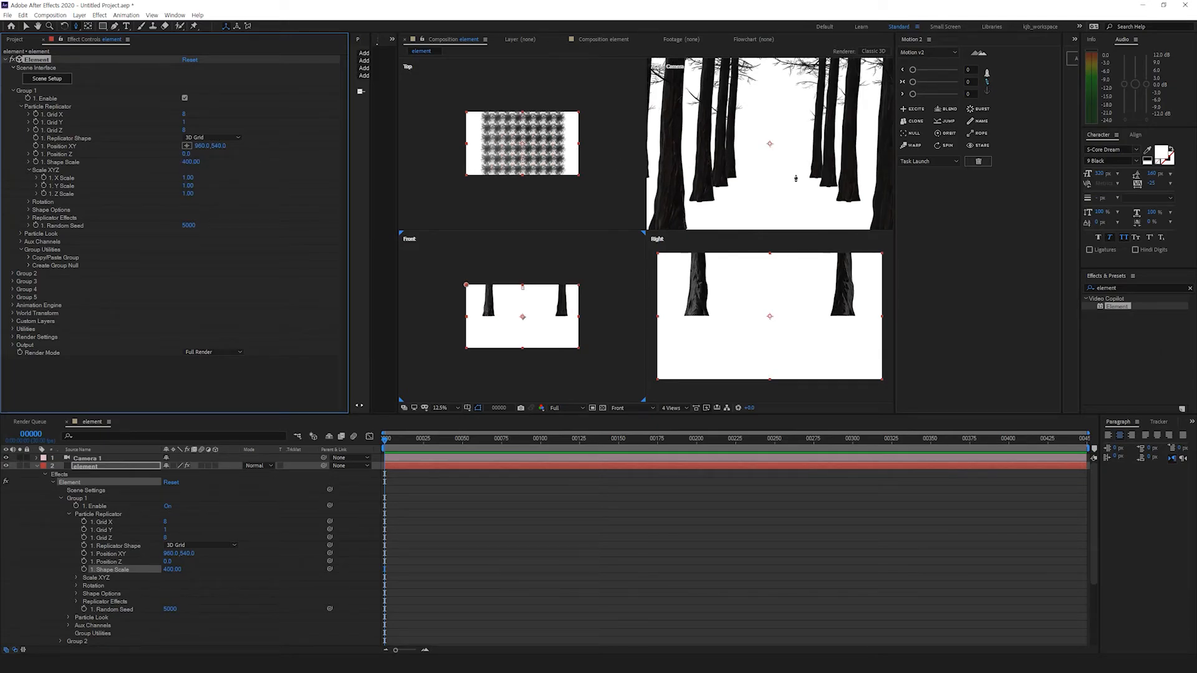
Step: Examine the tree rows in the Right and Front views, and return to the single Active Camera view
click(773, 339)
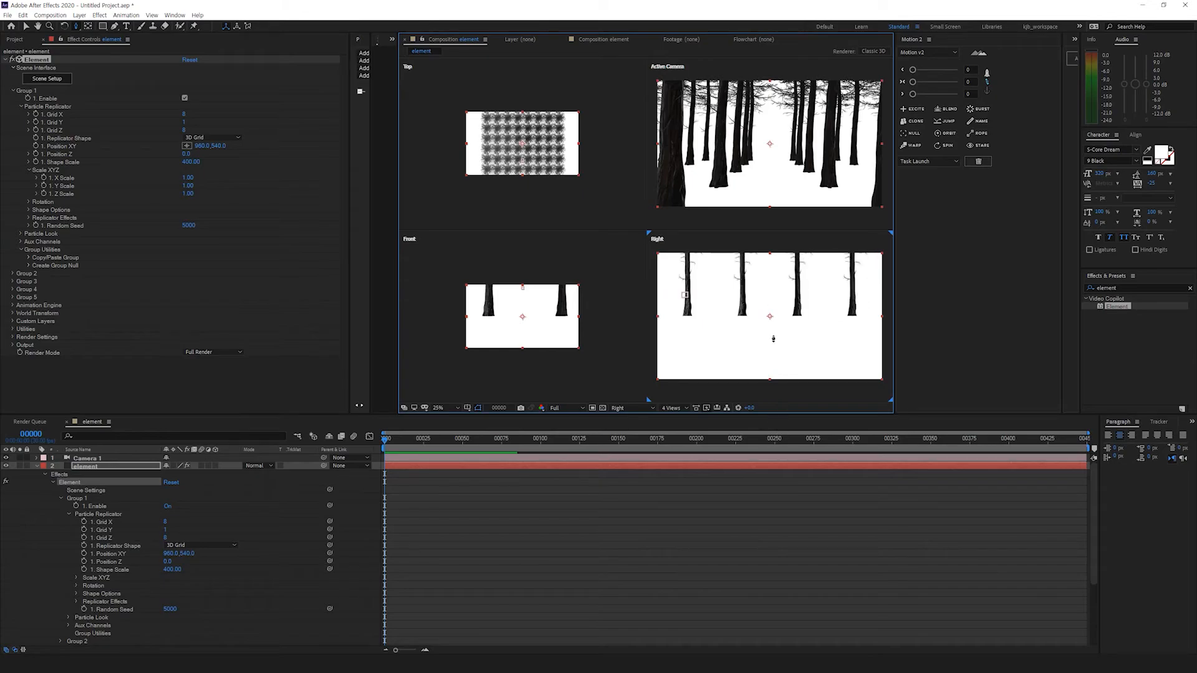
click(524, 319)
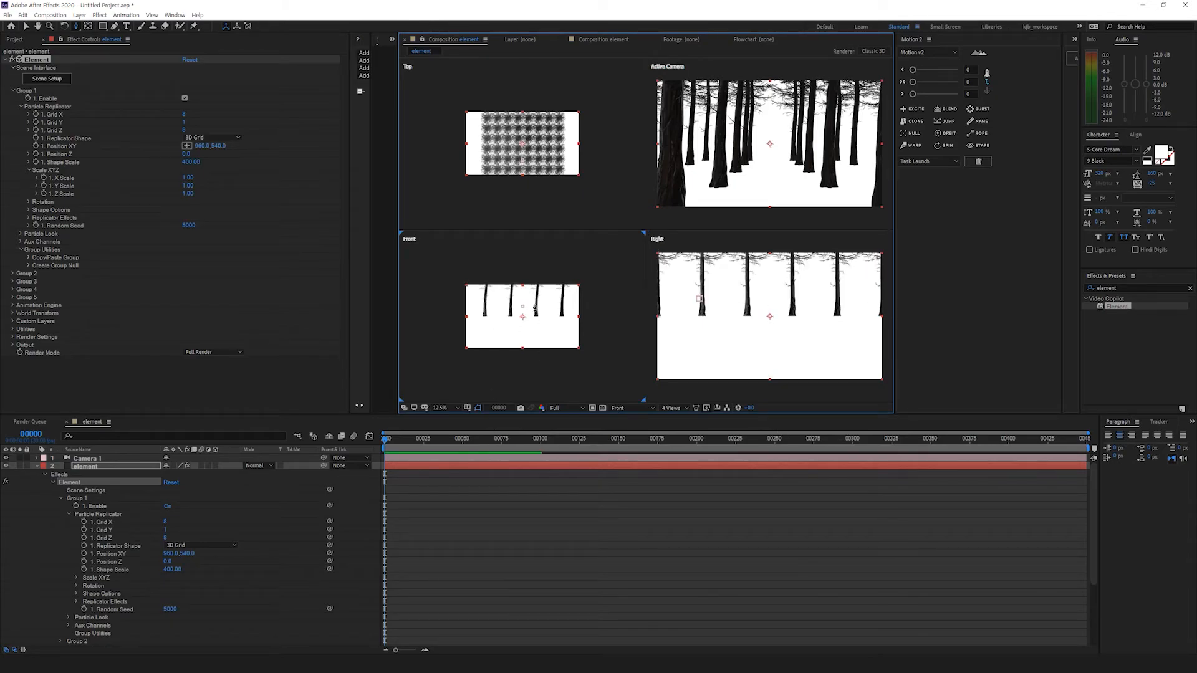
drag(532, 305, 532, 329)
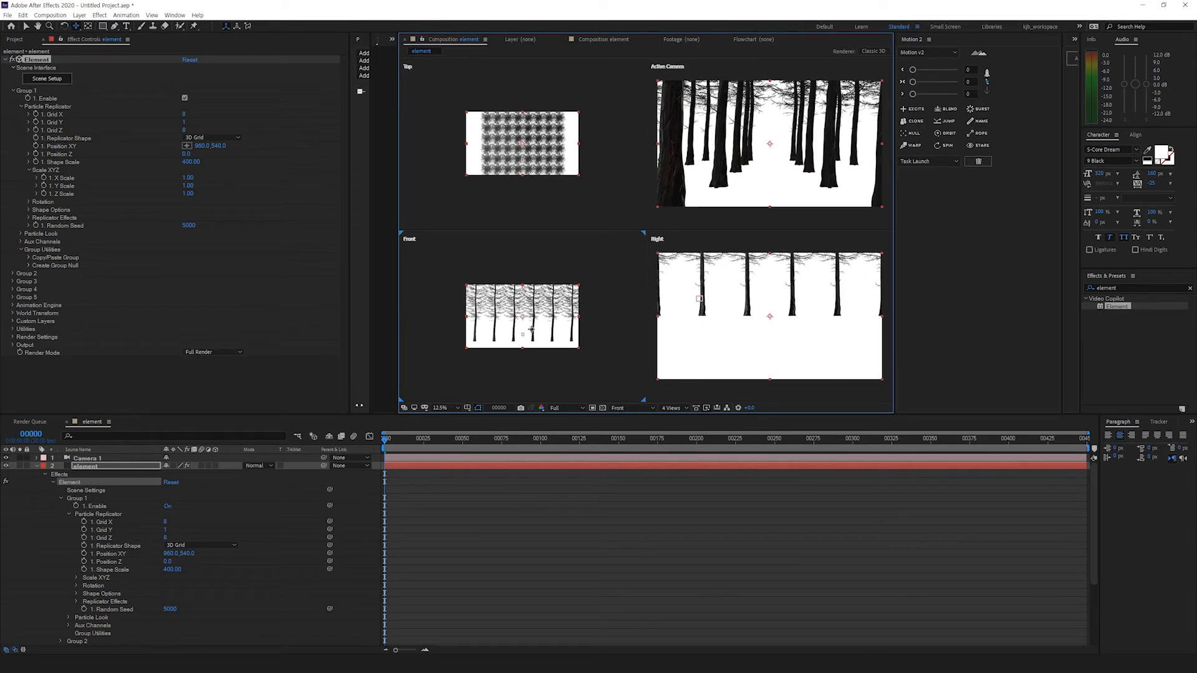
click(672, 408)
click(673, 417)
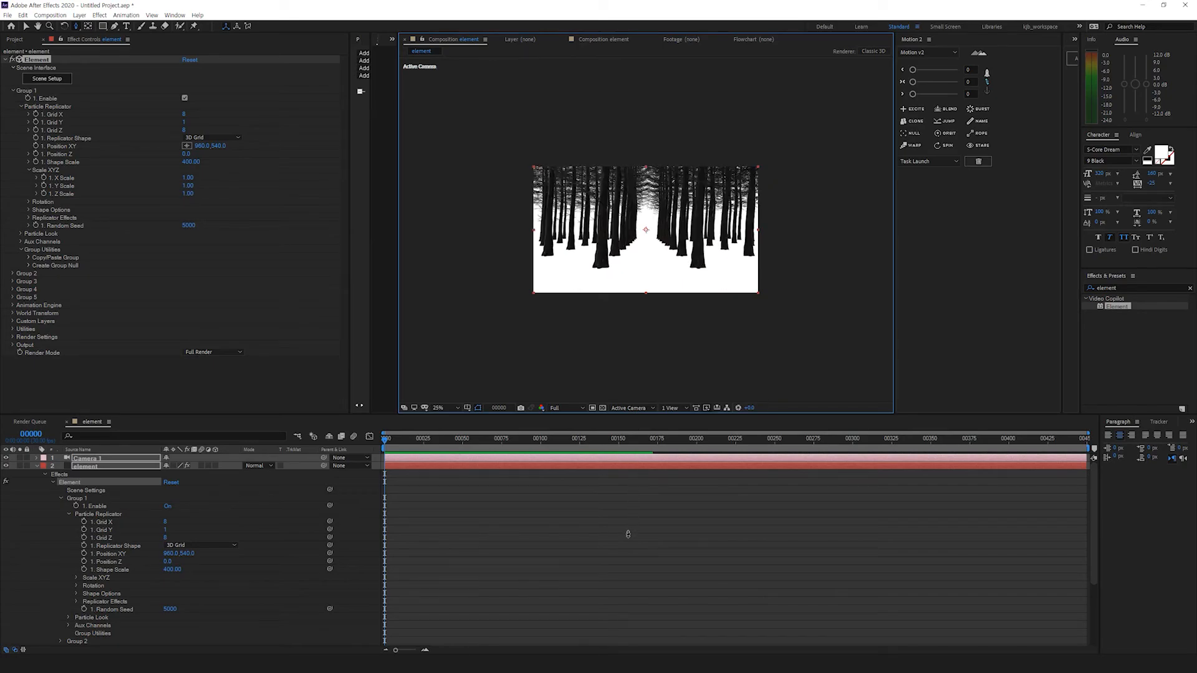
Step: Reposition Camera 1 so the tree rows fill the frame with the nearest trunks reaching its lower edge, and reselect the element layer
mouse_move(663, 229)
mouse_down()
mouse_move(647, 212)
mouse_move(649, 222)
mouse_up()
key(c)
key(c)
click(94, 467)
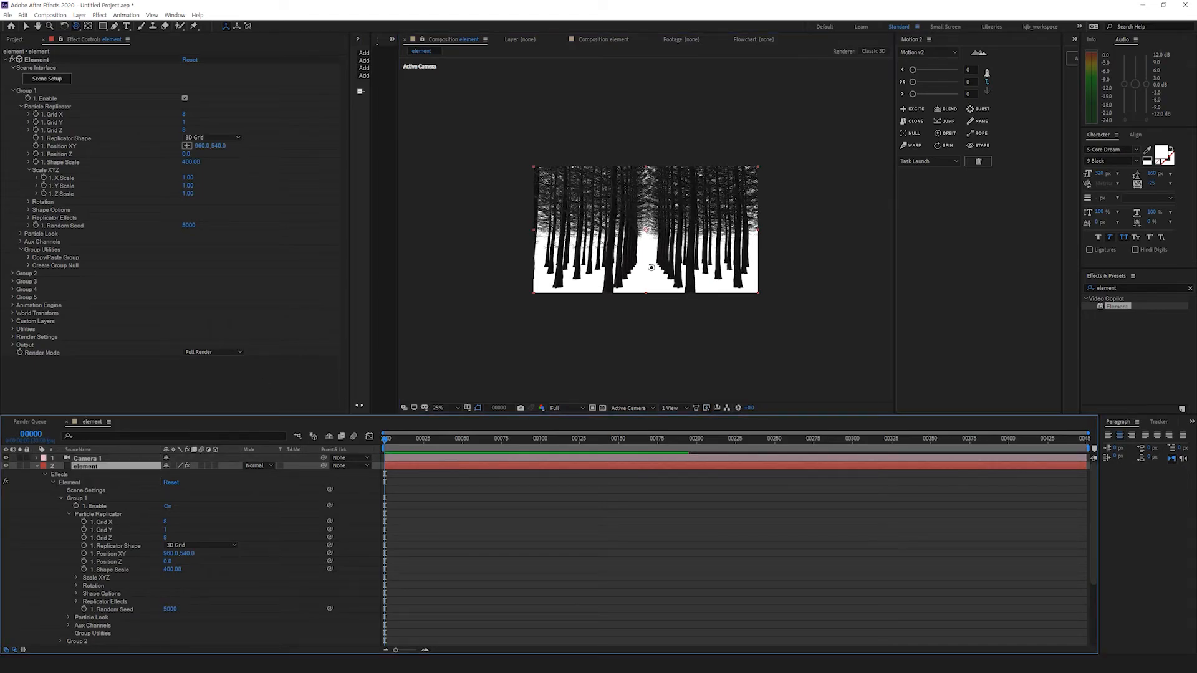
scroll(673, 217, up, 2)
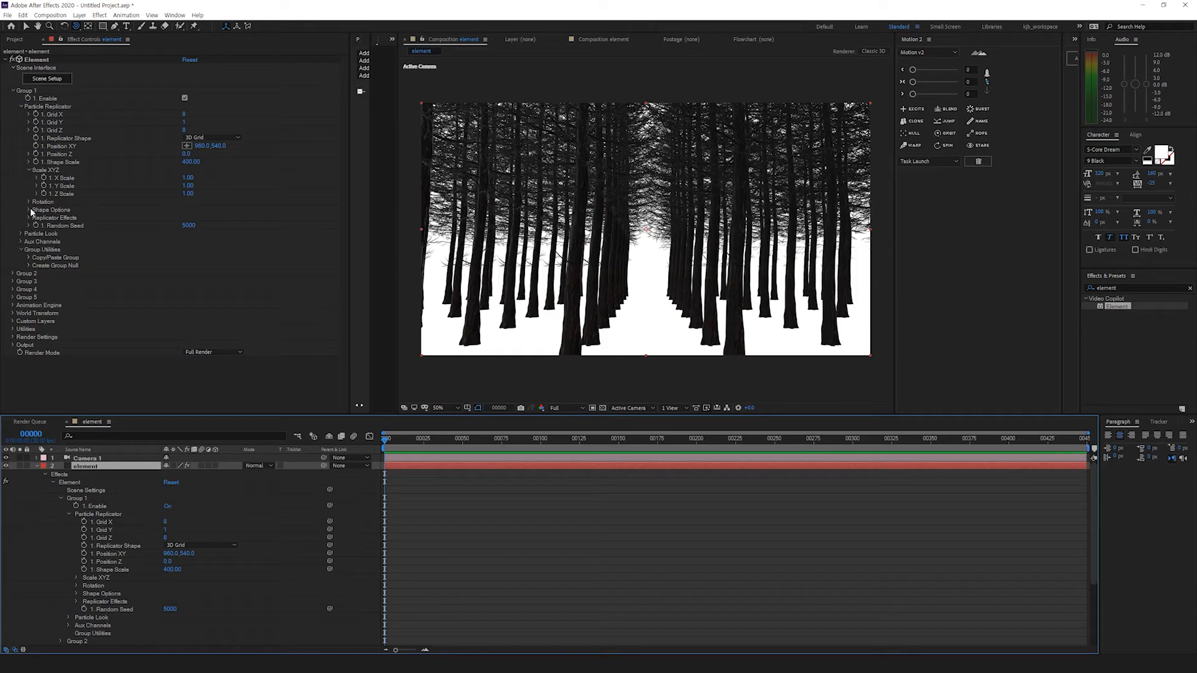
Step: Vary the tree sizes in Group 1's Particle Look, trying Particle Size Random at 35% and settling on 45%
click(21, 234)
click(188, 249)
text(3)
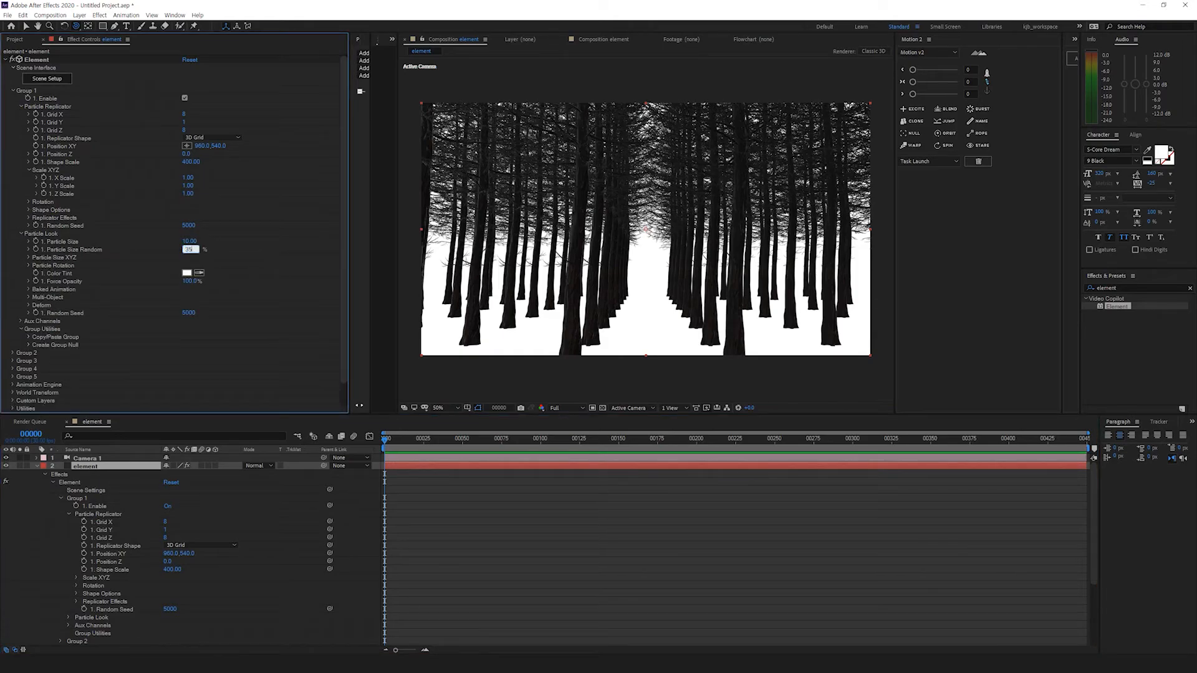
text(5)
key(Return)
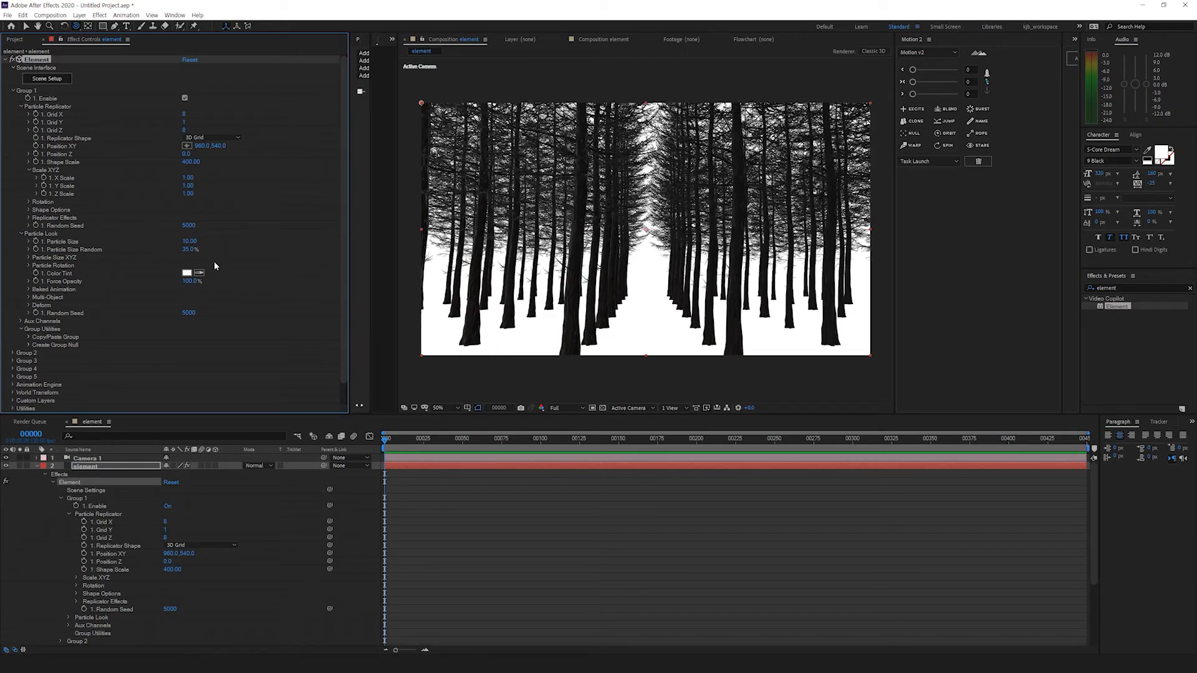
click(191, 250)
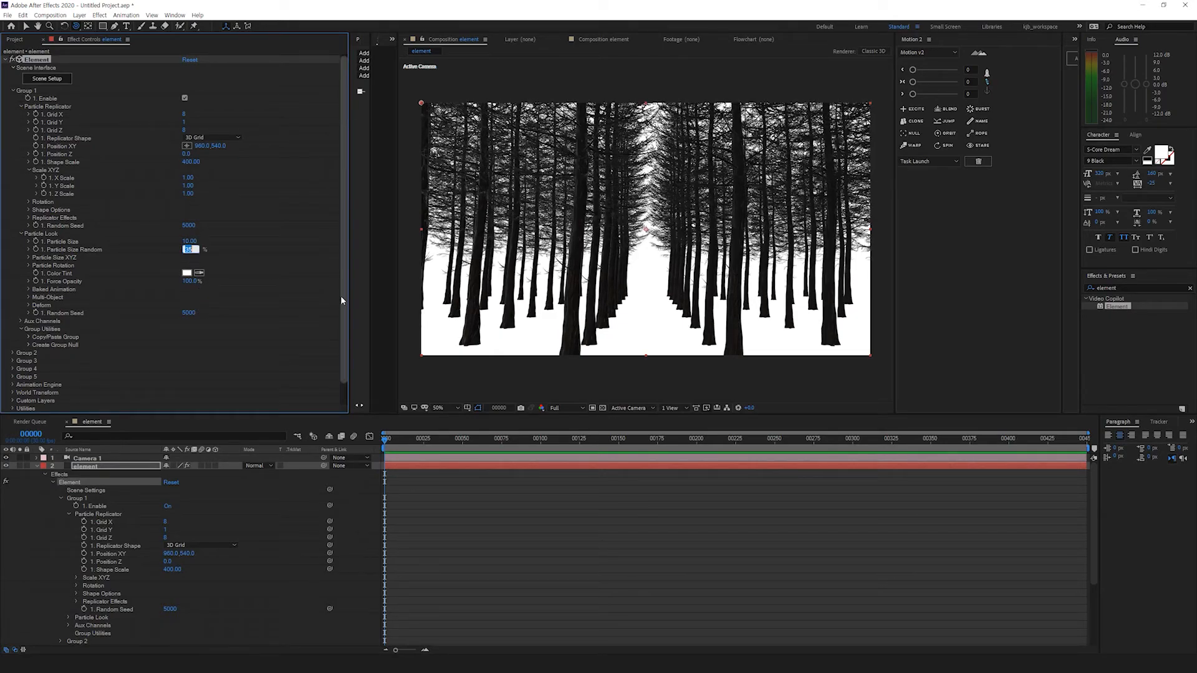
text(45)
key(Return)
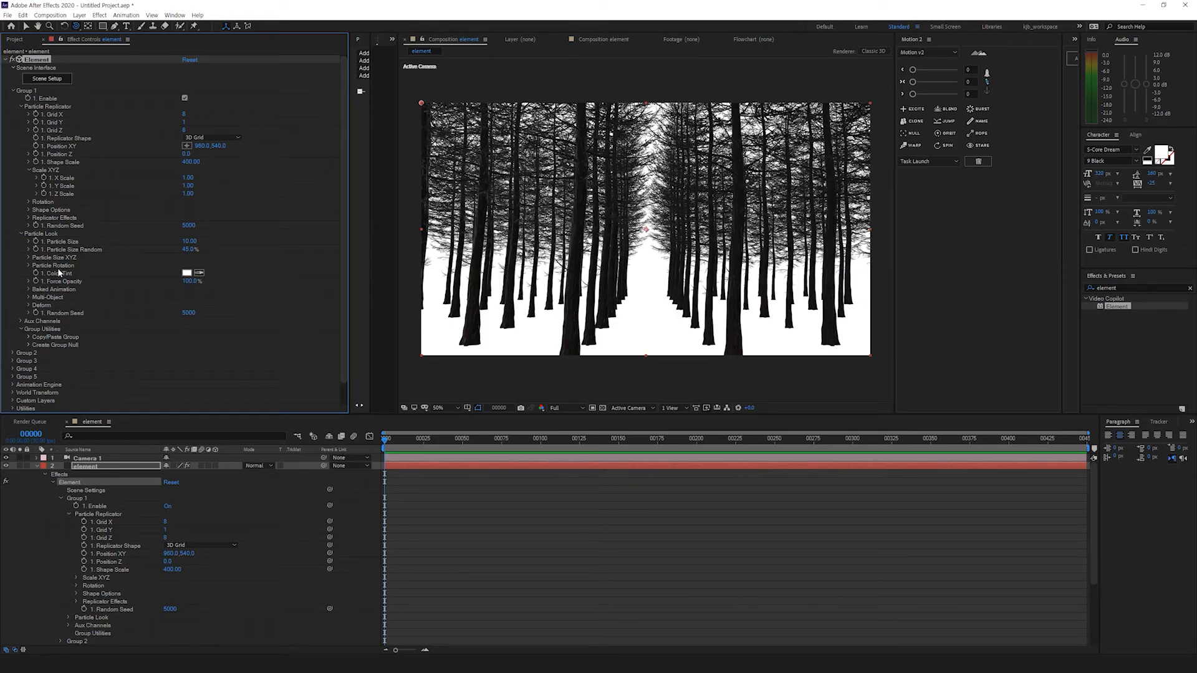
Step: Set the trees' Y Rotation Random to about 1x+200° under Particle Rotation
click(28, 266)
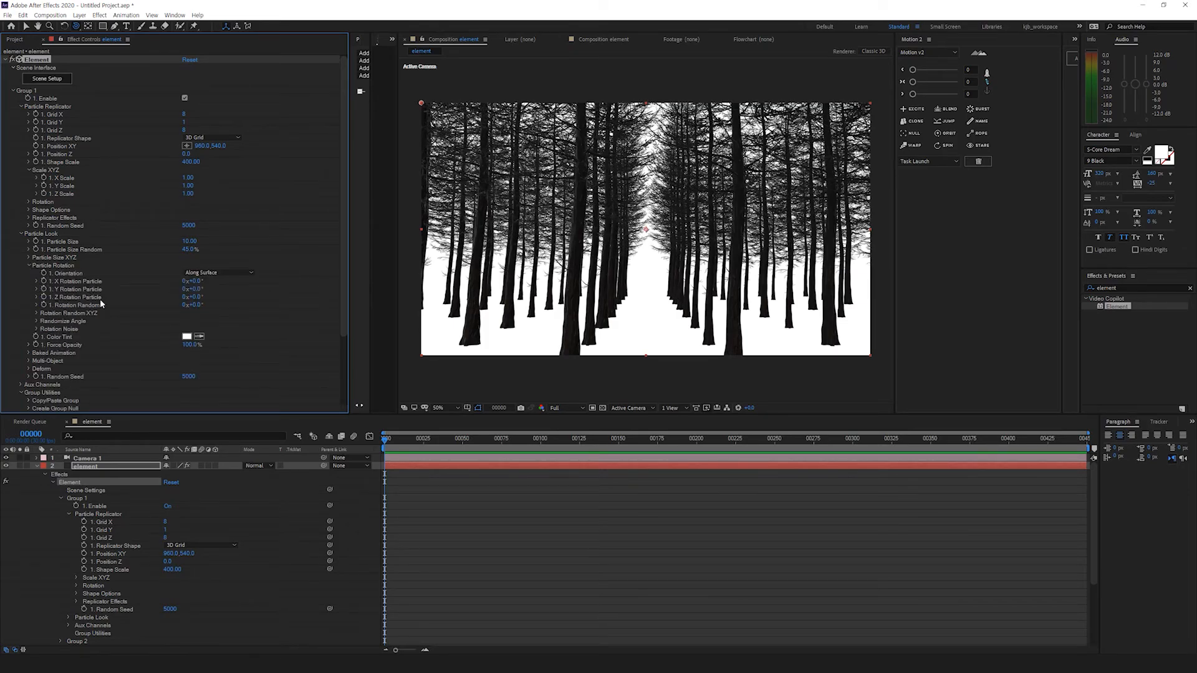
click(36, 314)
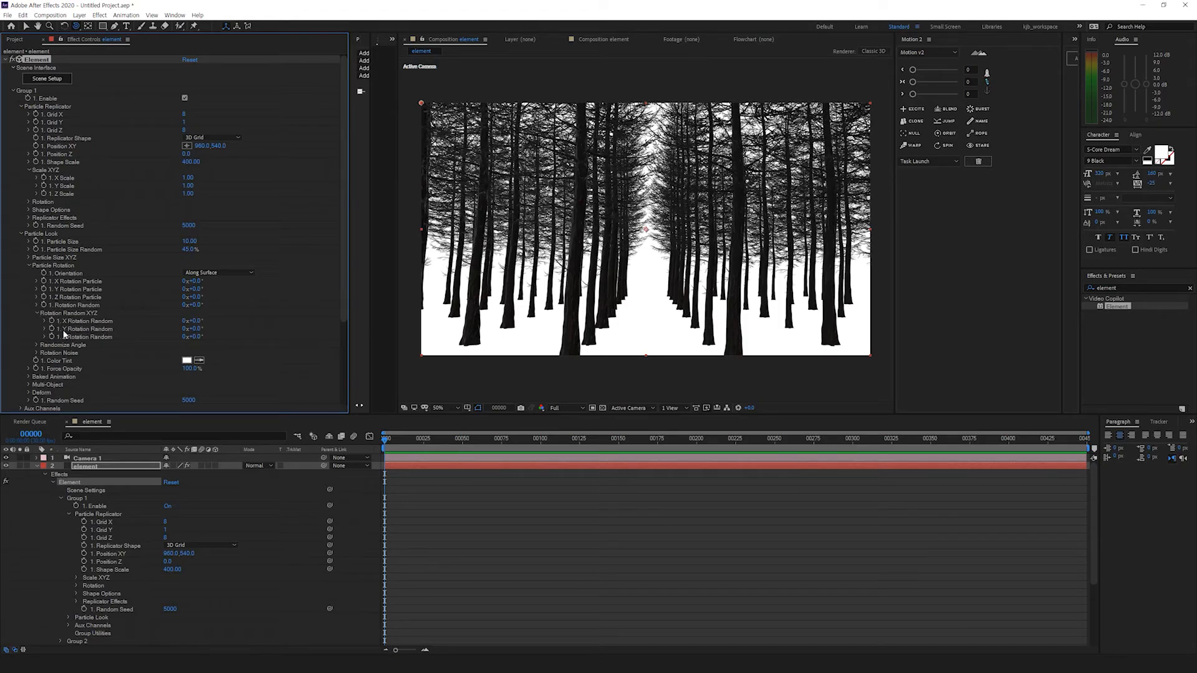
drag(197, 328, 348, 340)
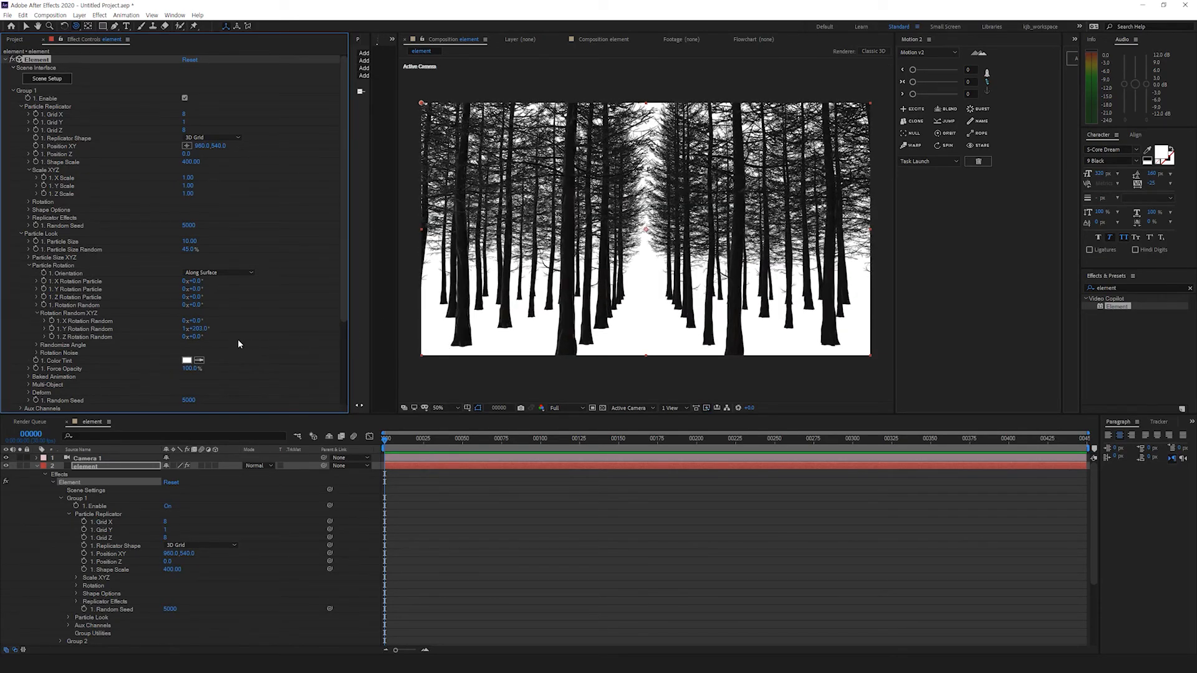
Step: Tilt the trees slightly by setting X Rotation Random to 2° and Z Rotation Random to 3°
mouse_move(196, 320)
mouse_down()
mouse_move(150, 337)
mouse_move(211, 320)
mouse_move(170, 338)
mouse_move(200, 339)
mouse_up()
key(ctrl+z)
click(200, 339)
text(3)
text(2)
key(Return)
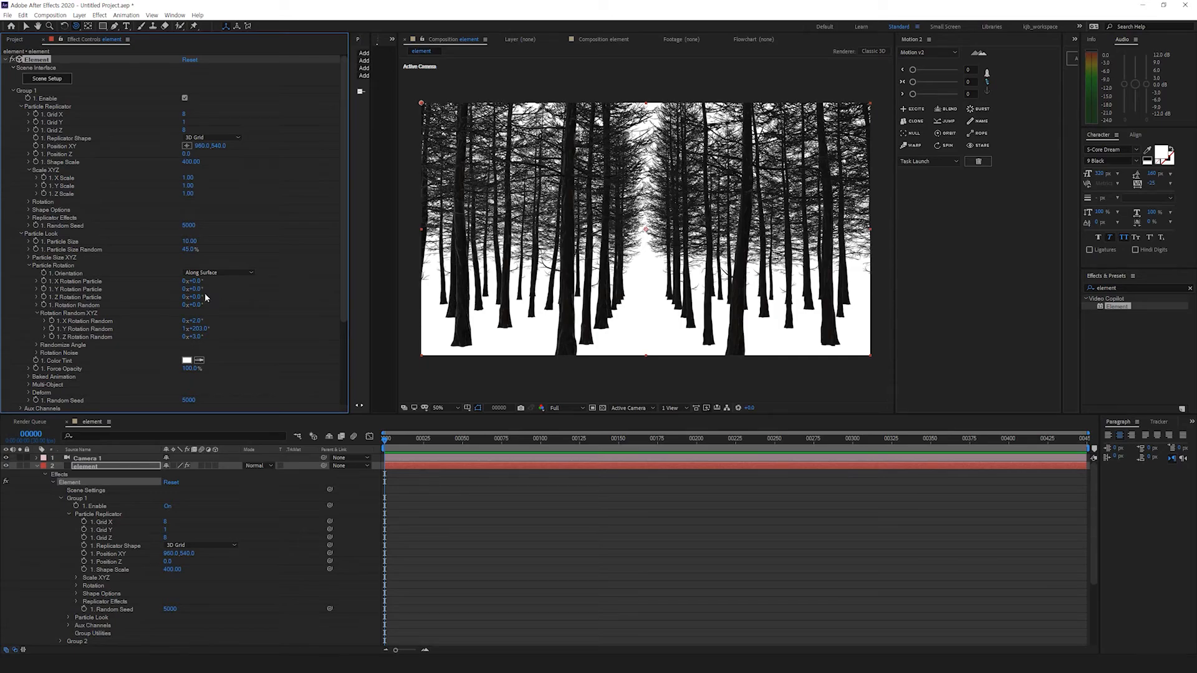
Step: Scatter the trees with Replicator Effects, trying X Scatter at 100 and 10 before setting both X Scatter and Z Scatter to 50
click(28, 219)
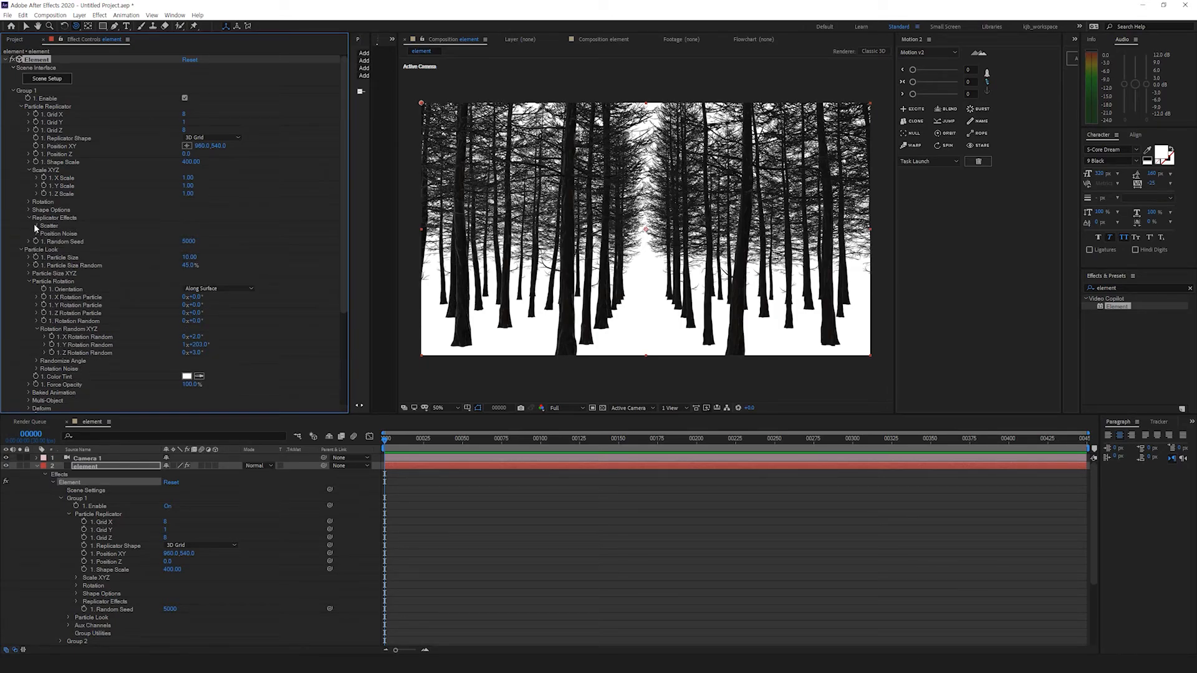
click(36, 227)
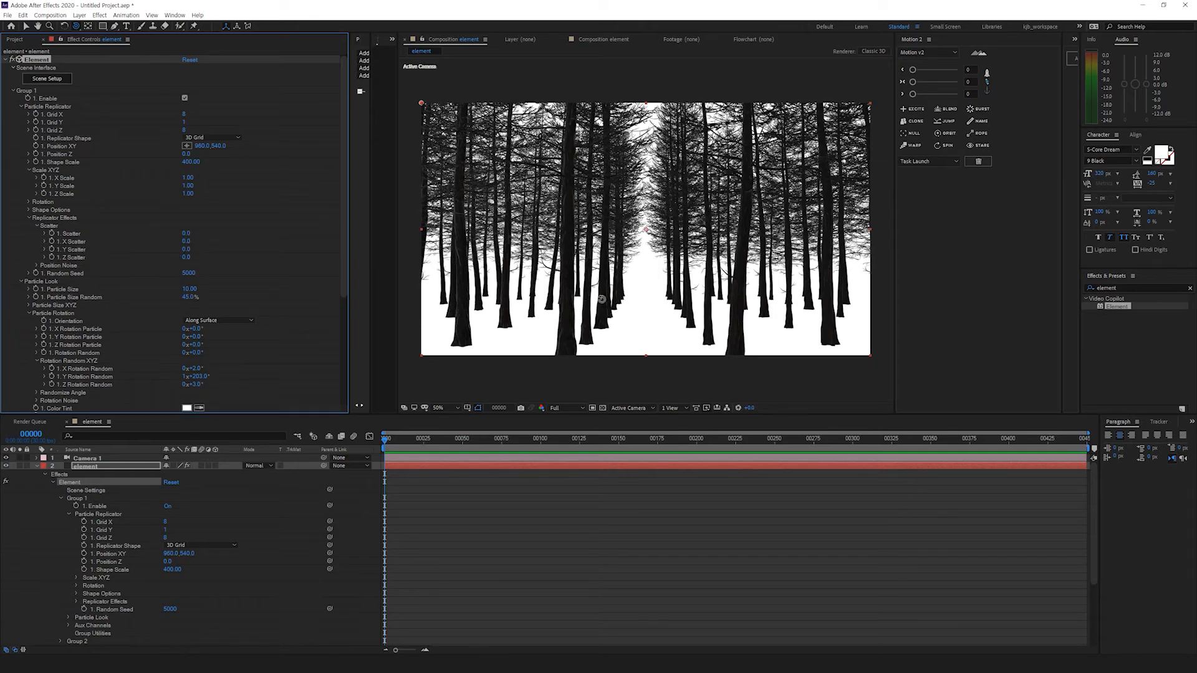
click(187, 242)
key(Return)
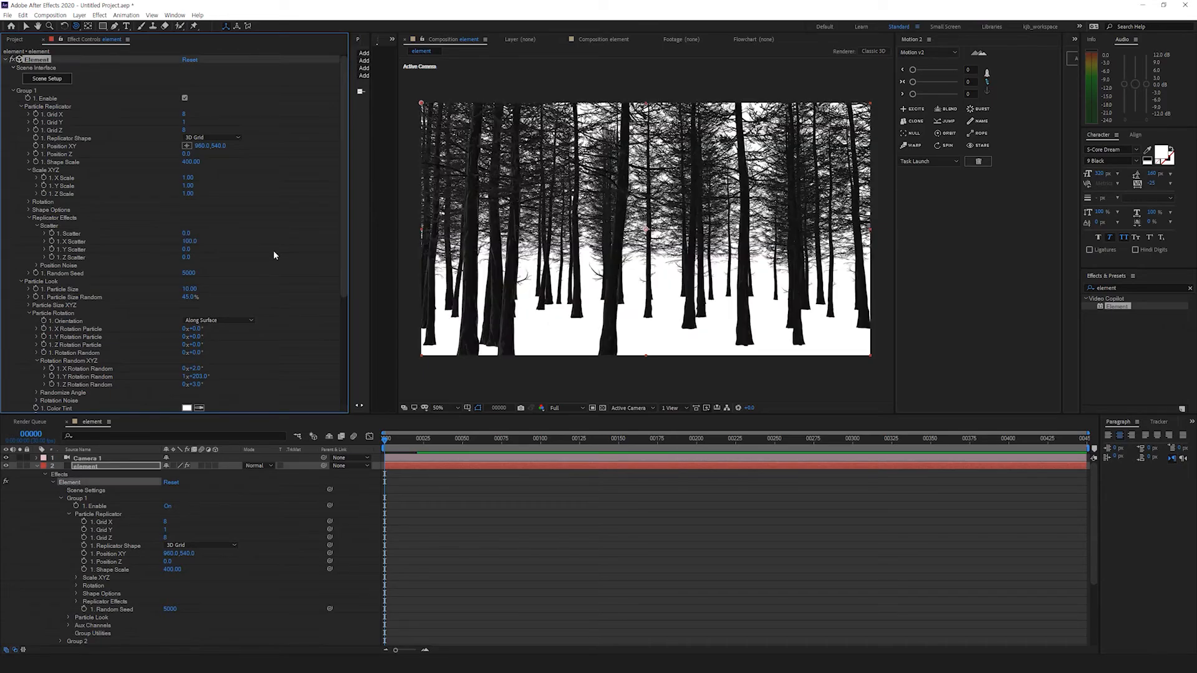
click(189, 243)
text(10)
key(Return)
click(187, 243)
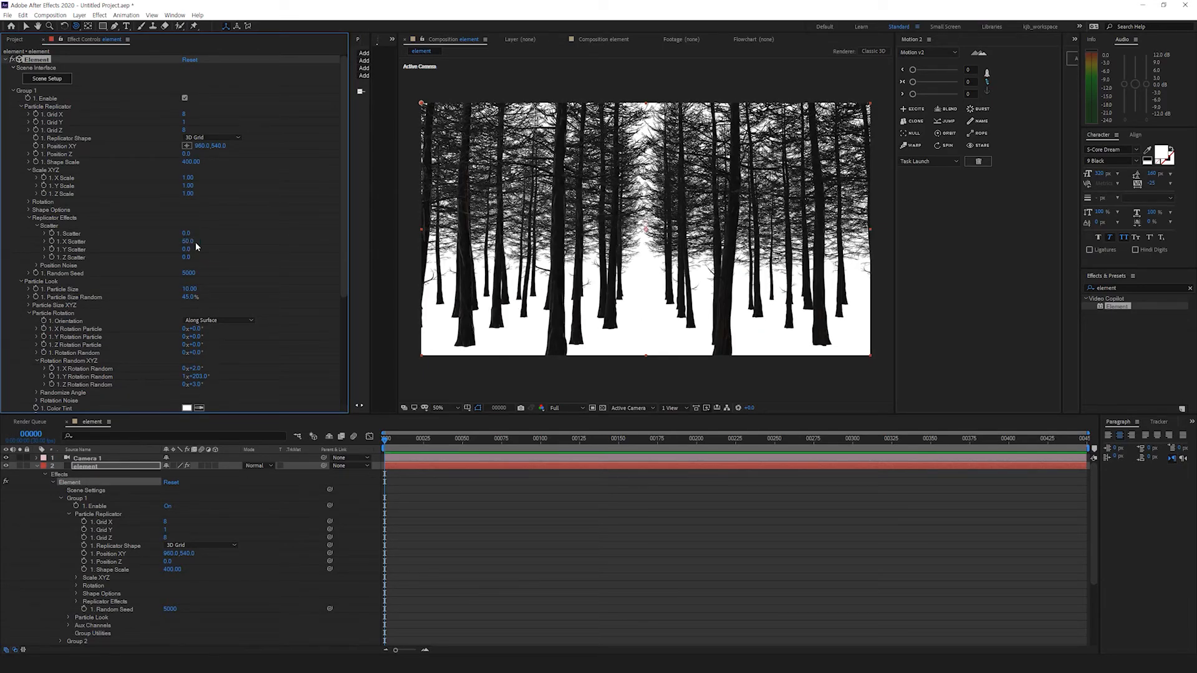
key(Return)
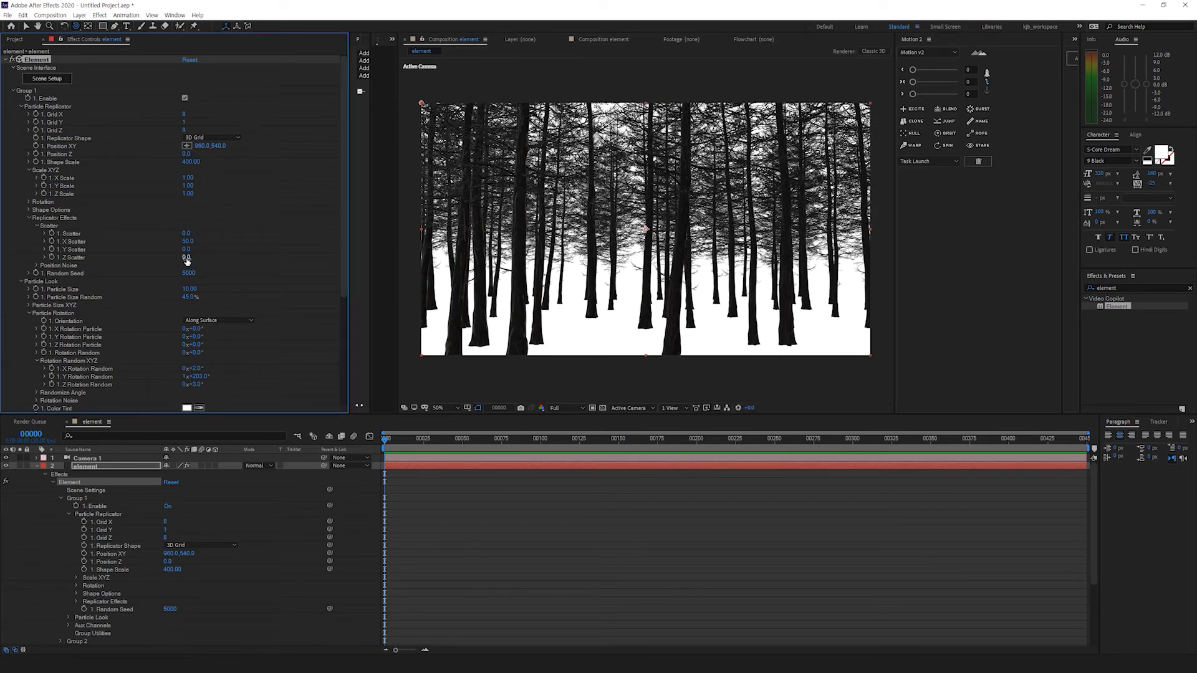
text(50)
key(Return)
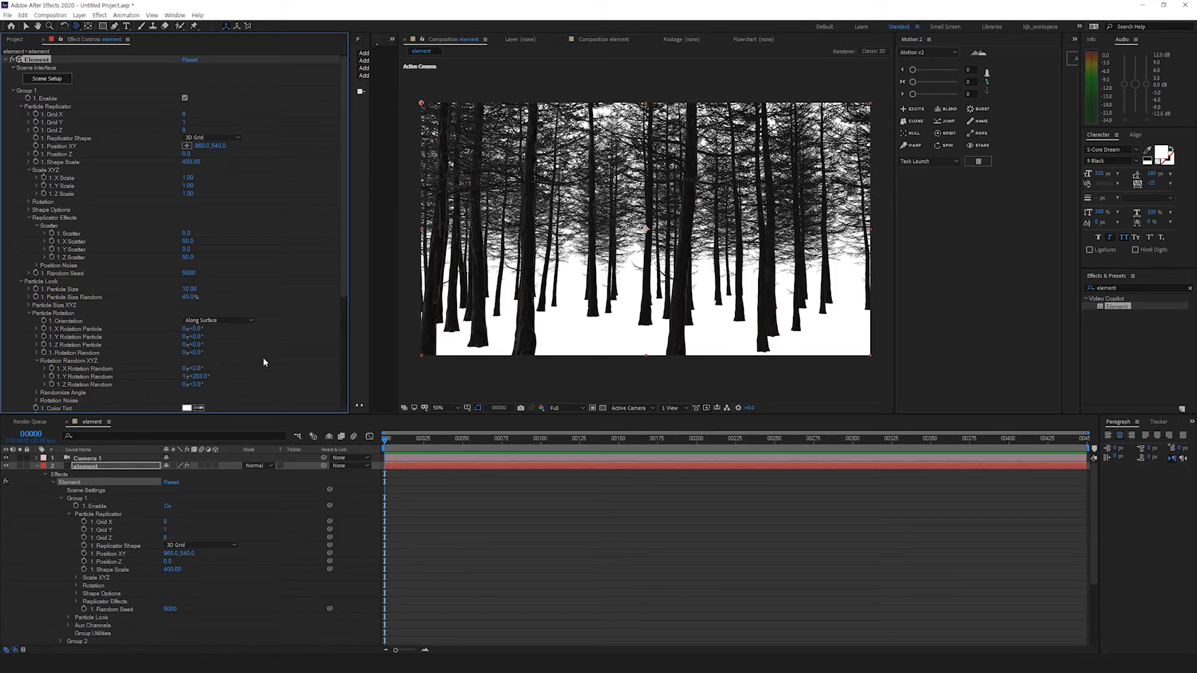
Step: Create a composition-sized solid named bg and place it beneath the other layers as the backdrop
click(37, 467)
right_click(75, 527)
mouse_move(115, 533)
click(234, 555)
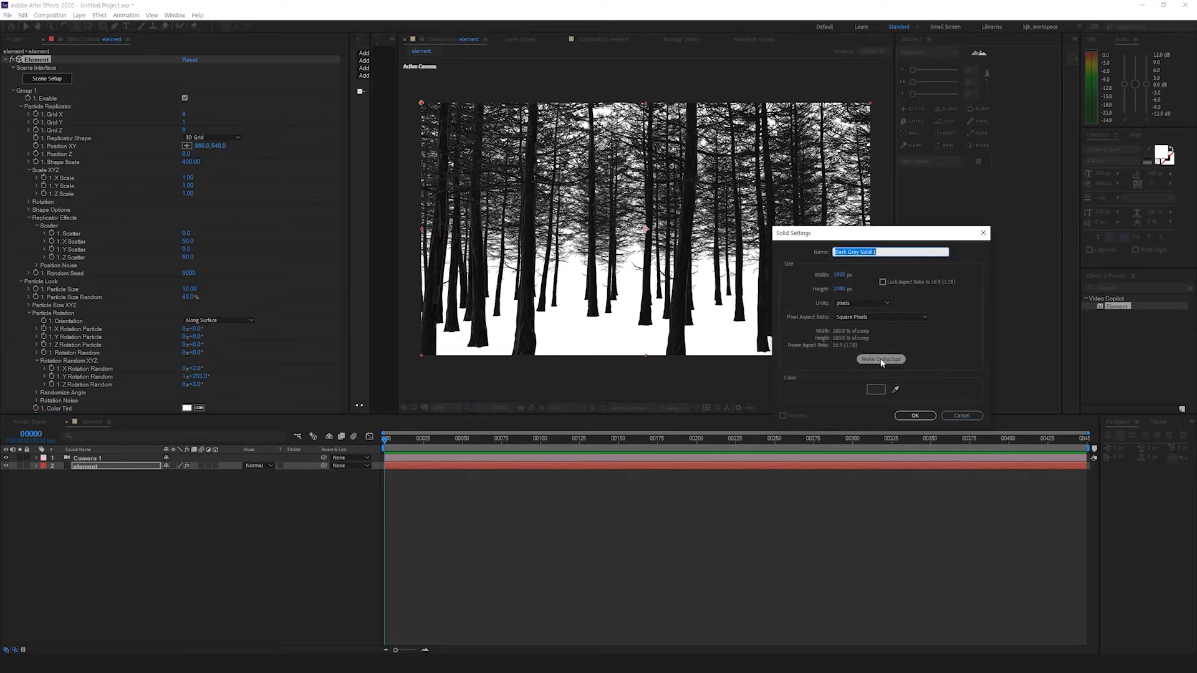
text(bg)
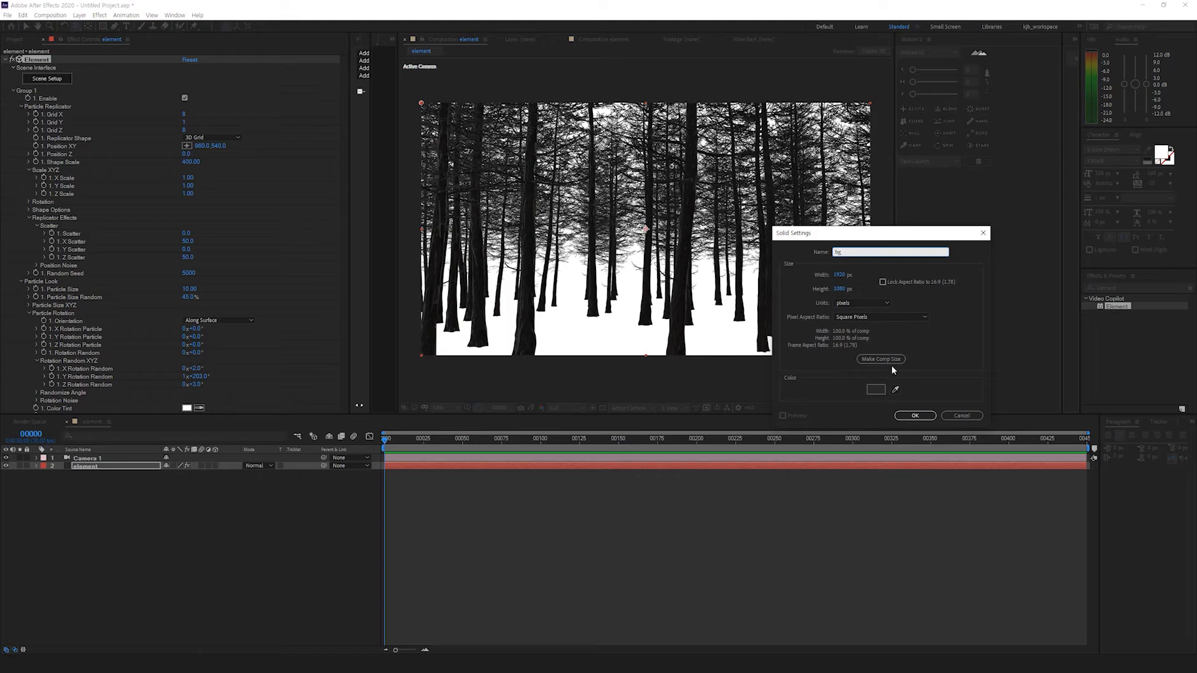
click(881, 359)
click(915, 415)
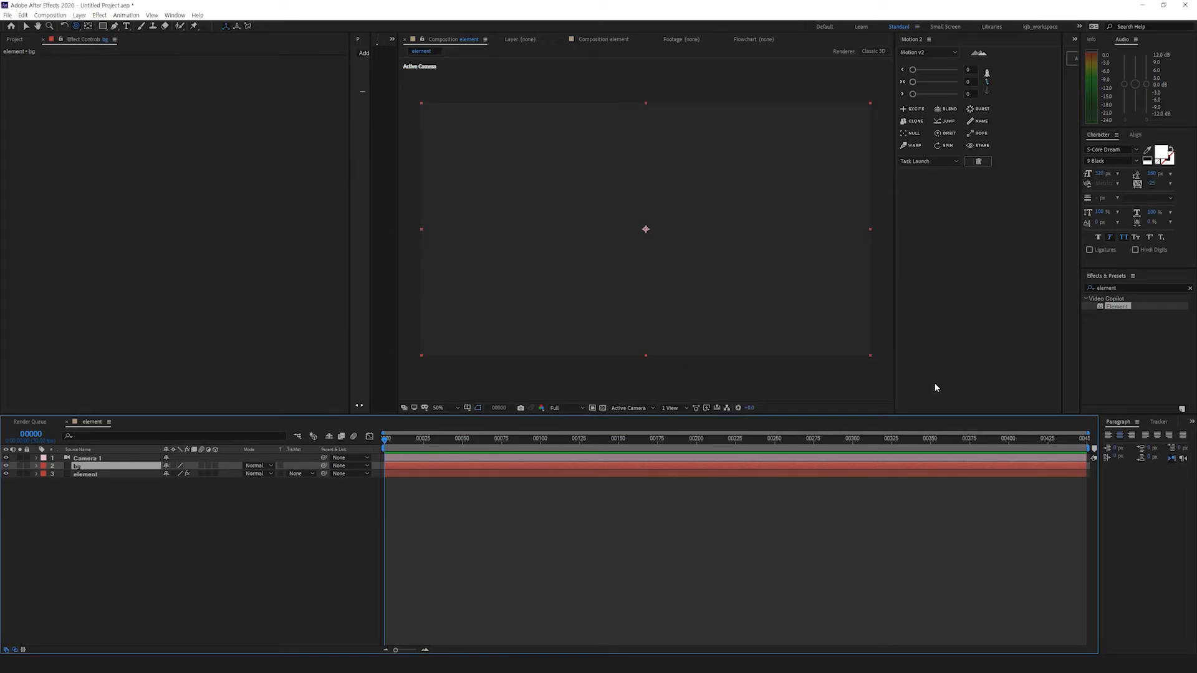
key(ctrl+shift+bracketleft)
Step: Apply the Gradient Ramp effect to the bg layer
click(1133, 287)
text(ramp)
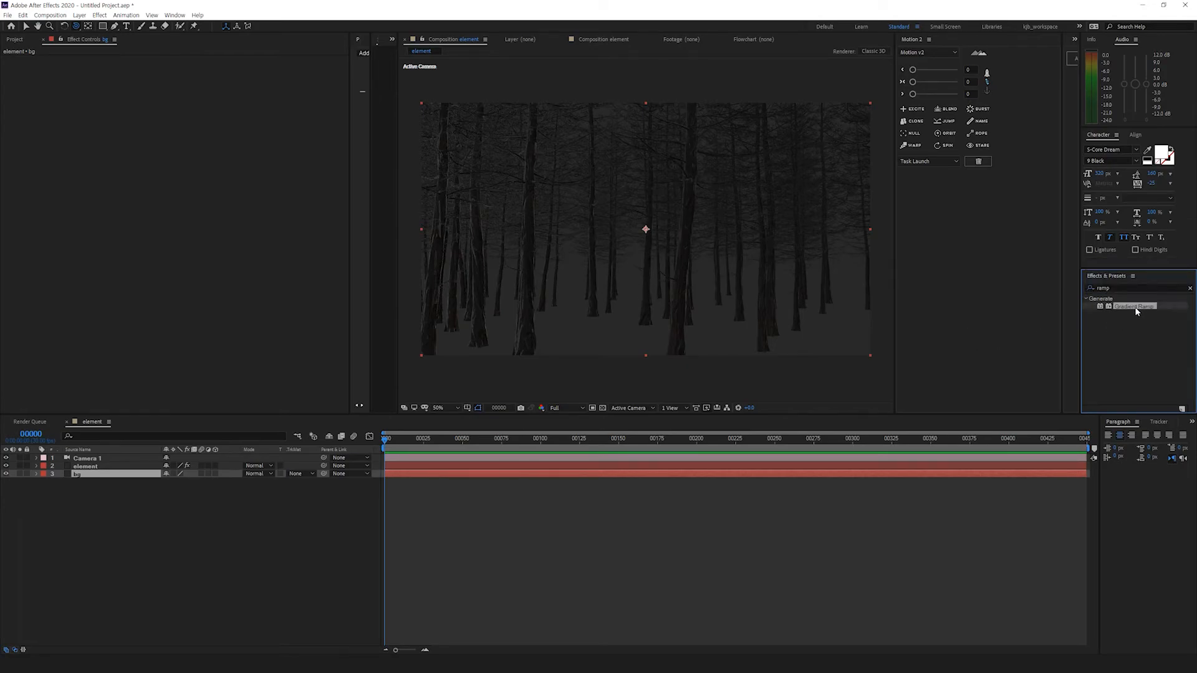
double_click(1135, 306)
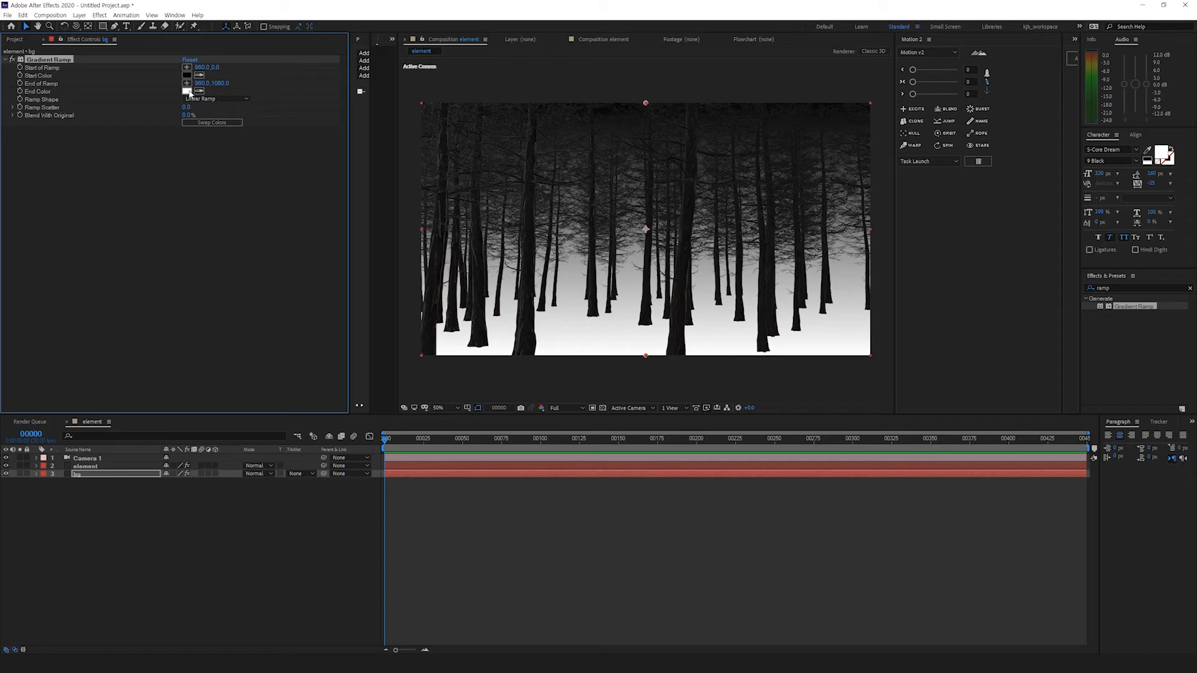
Step: Set the gradient's End Color to black and its Start Color to dark red
click(199, 91)
click(188, 76)
click(188, 76)
drag(1053, 269, 1066, 341)
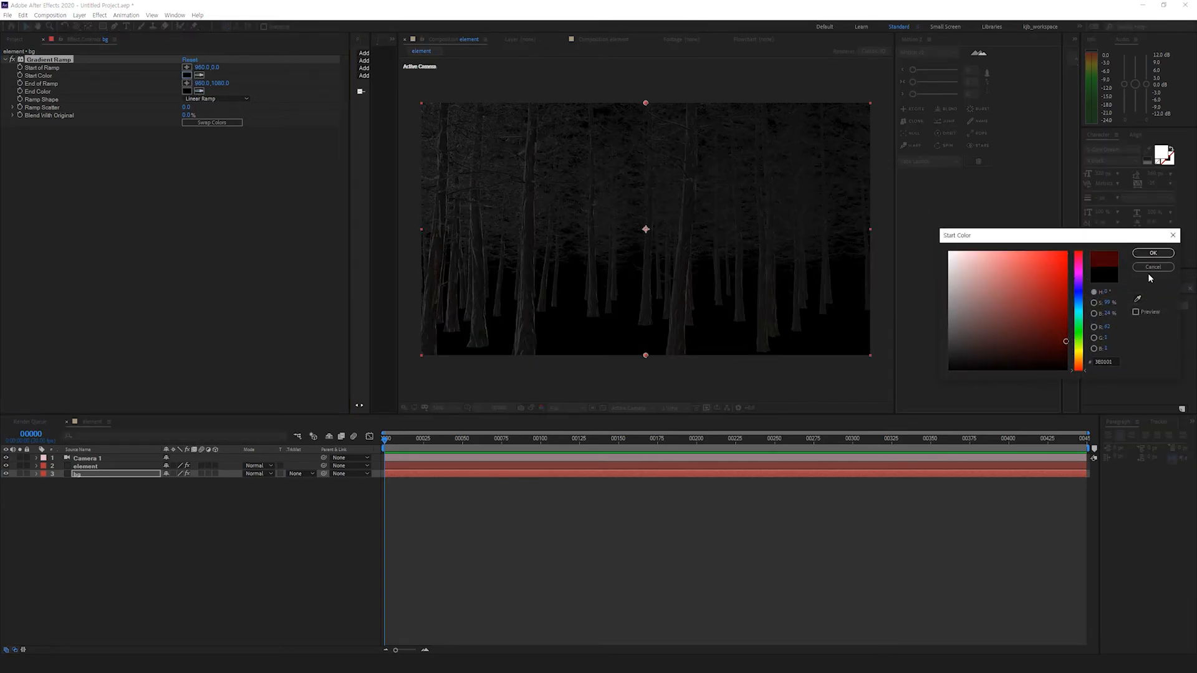
click(1144, 253)
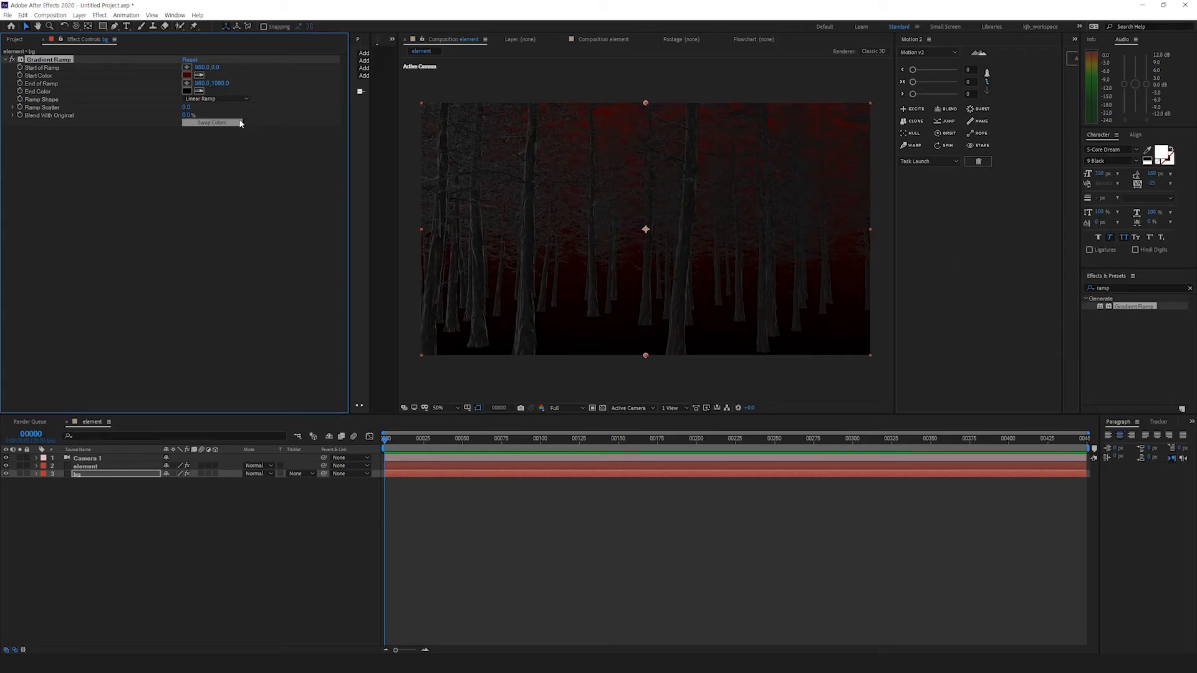
Step: Switch the gradient to a Radial Ramp and move its start point slightly down, keeping it centred horizontally
click(218, 99)
click(215, 119)
drag(646, 104, 646, 125)
Step: Add a white parallel light with shadow casting enabled
right_click(91, 538)
mouse_move(150, 540)
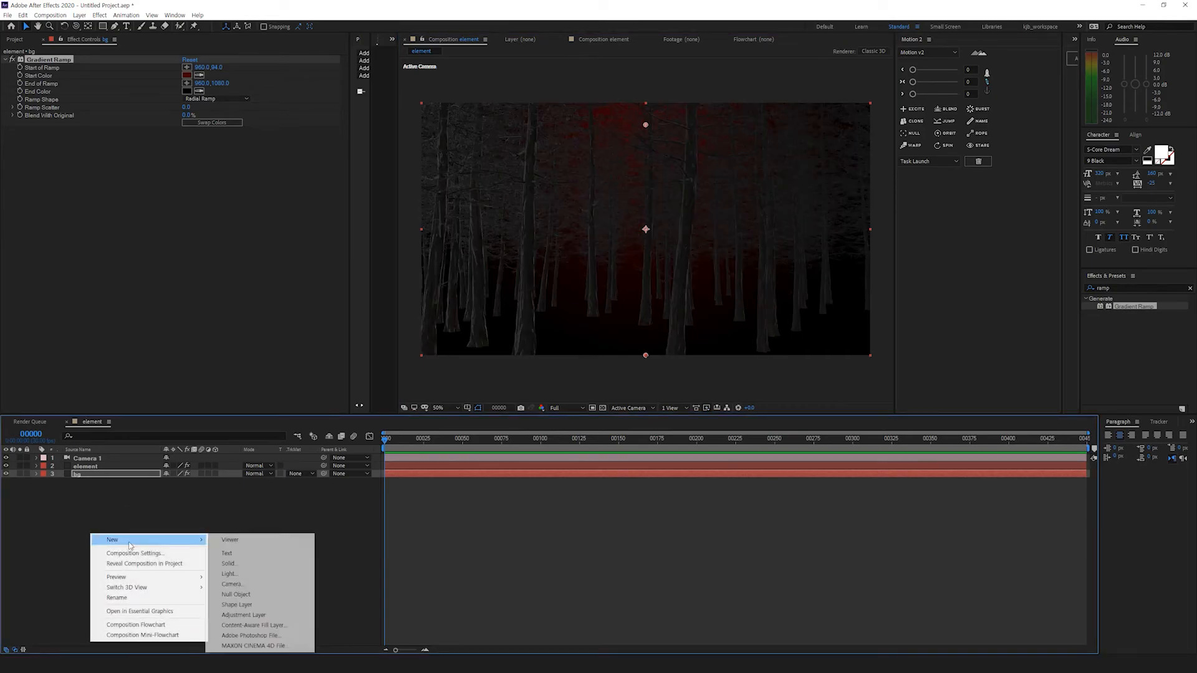
click(279, 574)
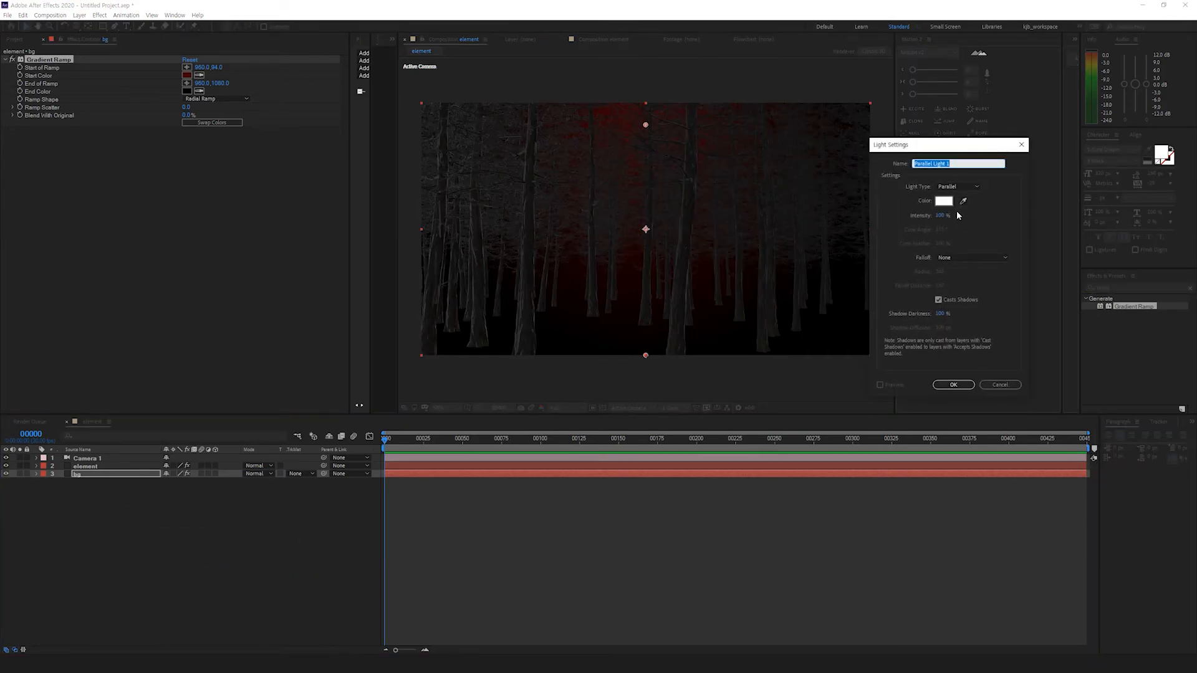
click(951, 384)
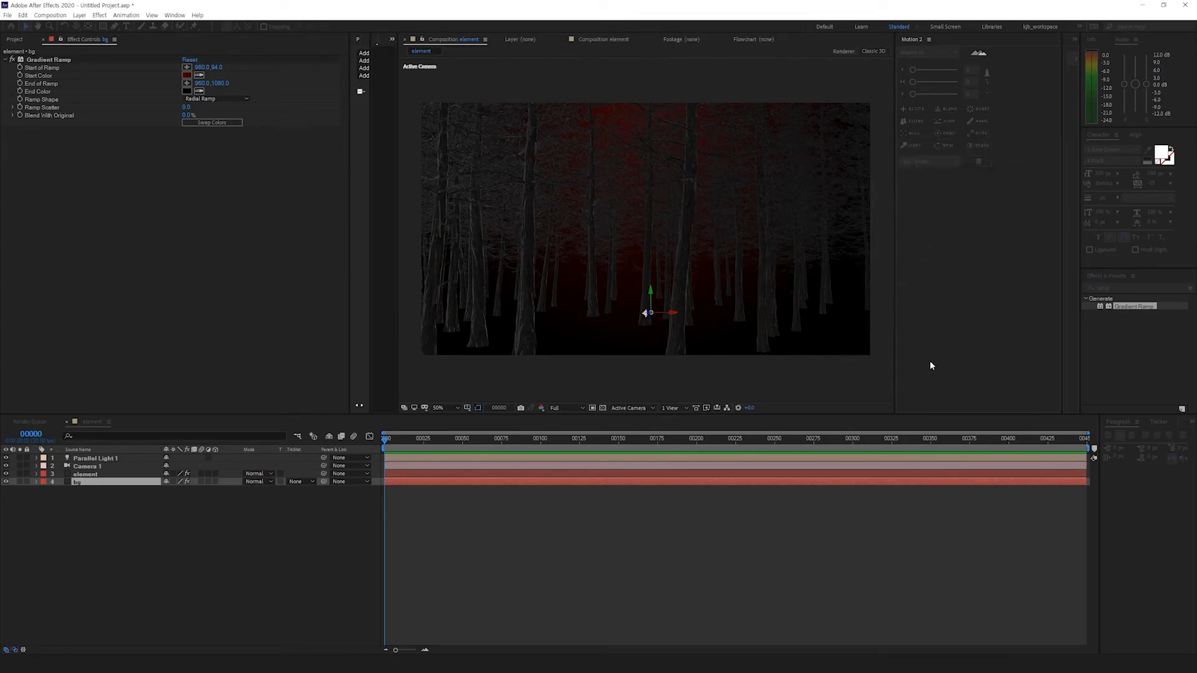
Step: Move the parallel light far up and to the right of the forest
key(p)
drag(191, 485, 261, 140)
drag(190, 483, 585, 309)
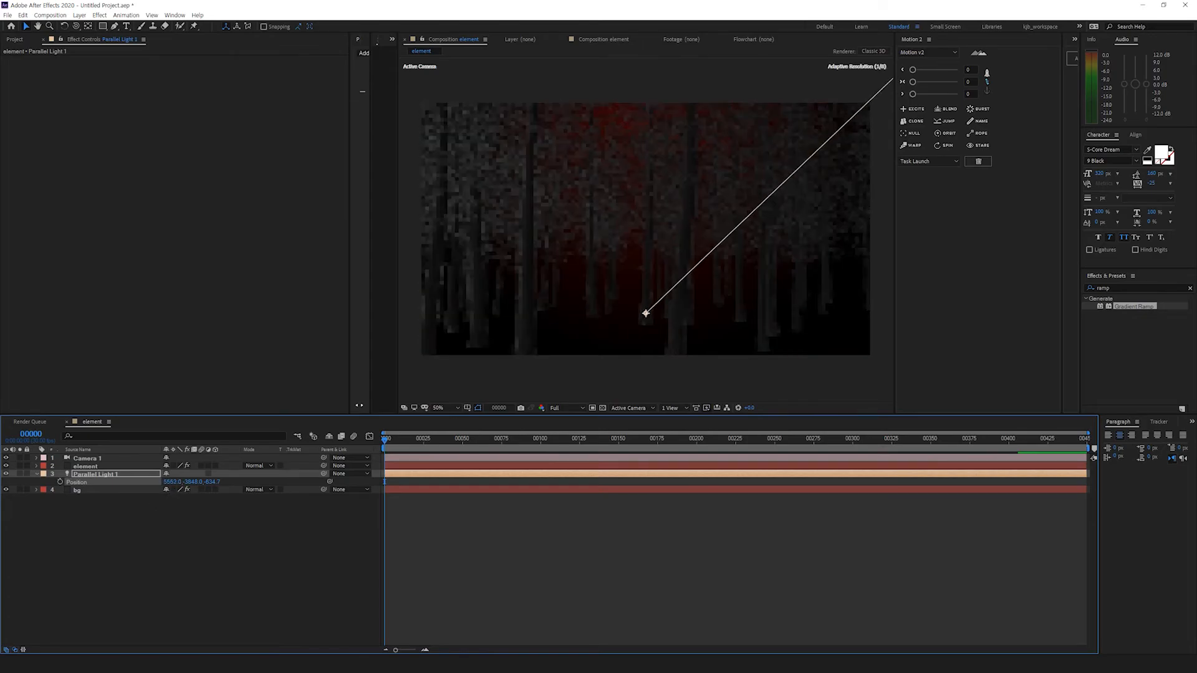
Step: Recolour the bg gradient with a dark red End Color and a brighter red Start Color
click(84, 491)
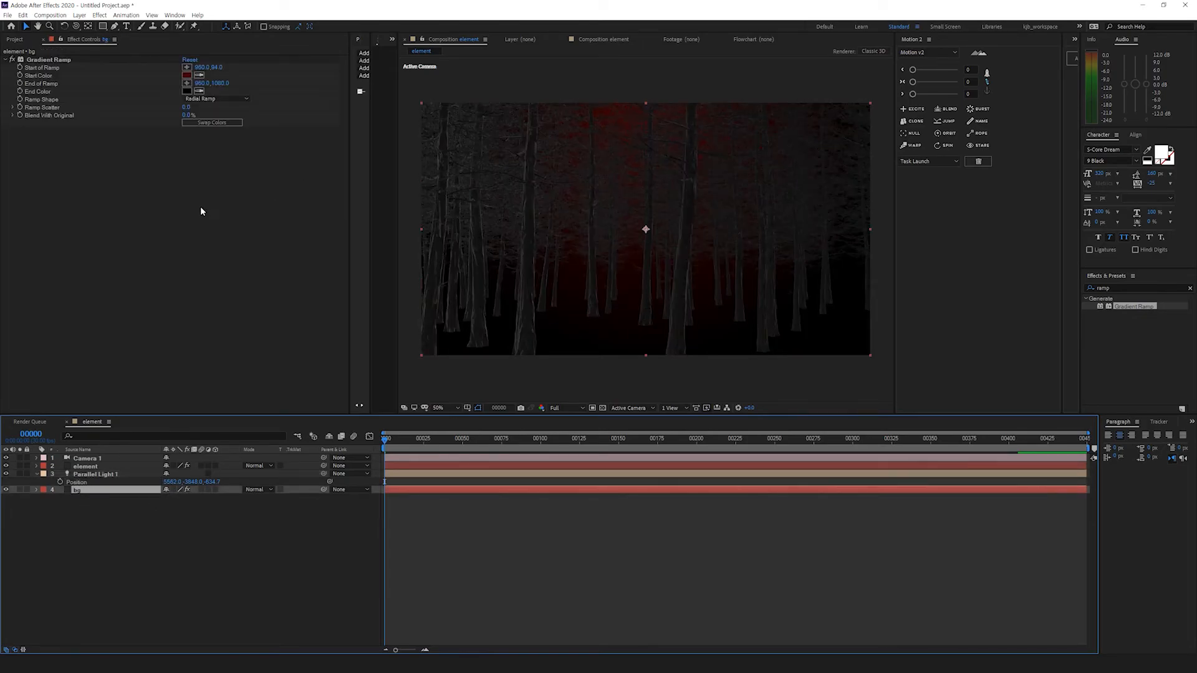
click(90, 468)
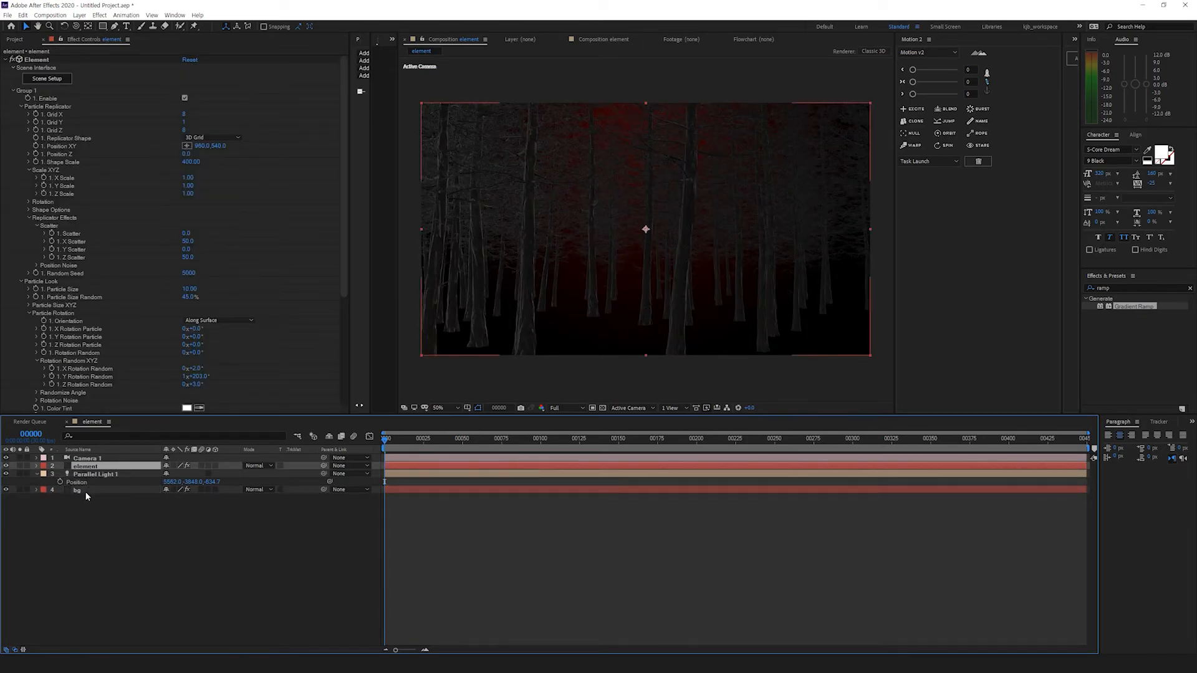
click(86, 489)
click(187, 91)
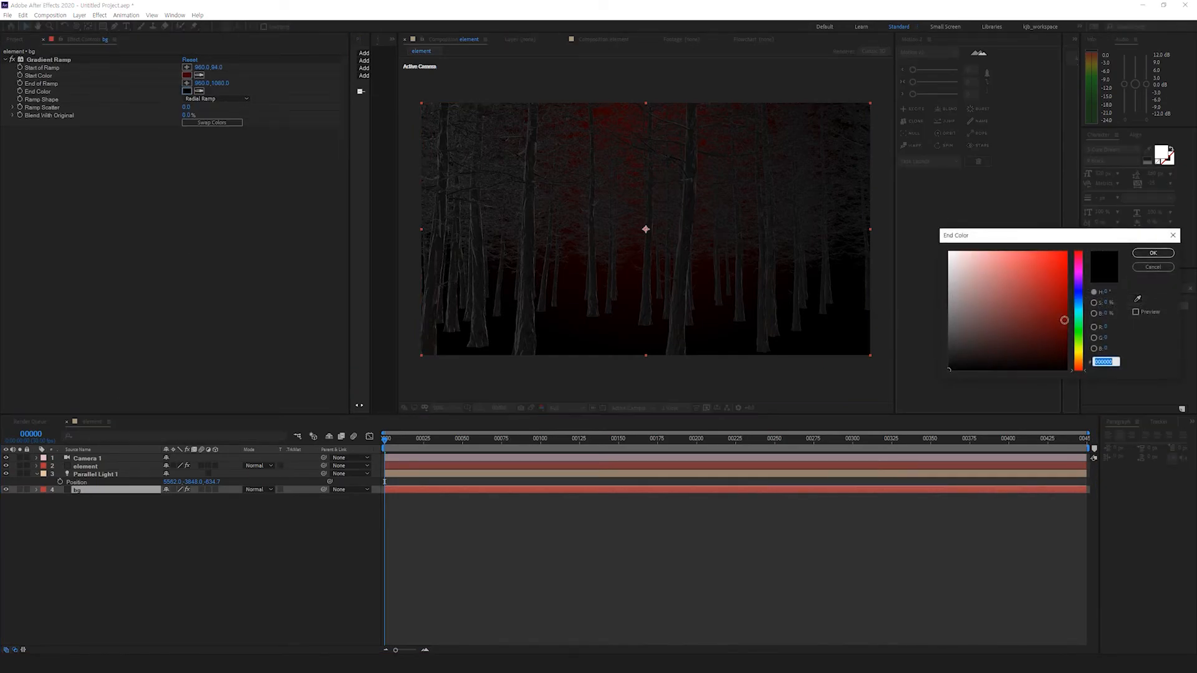
click(1057, 338)
click(1153, 252)
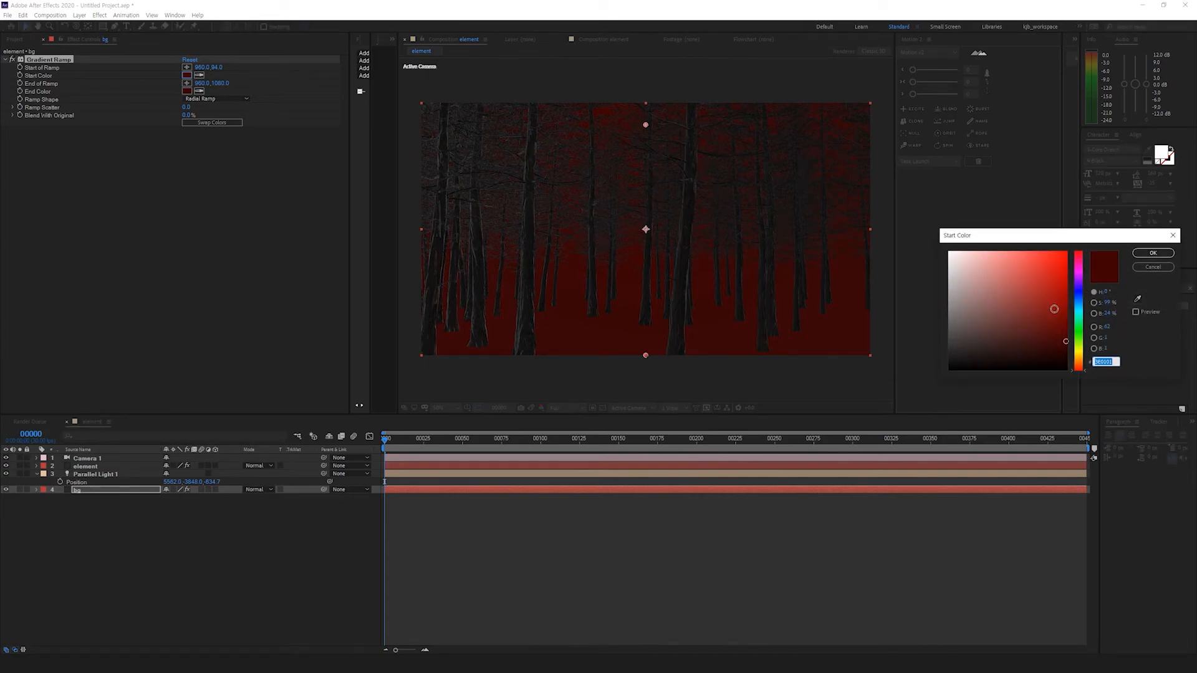
click(1150, 254)
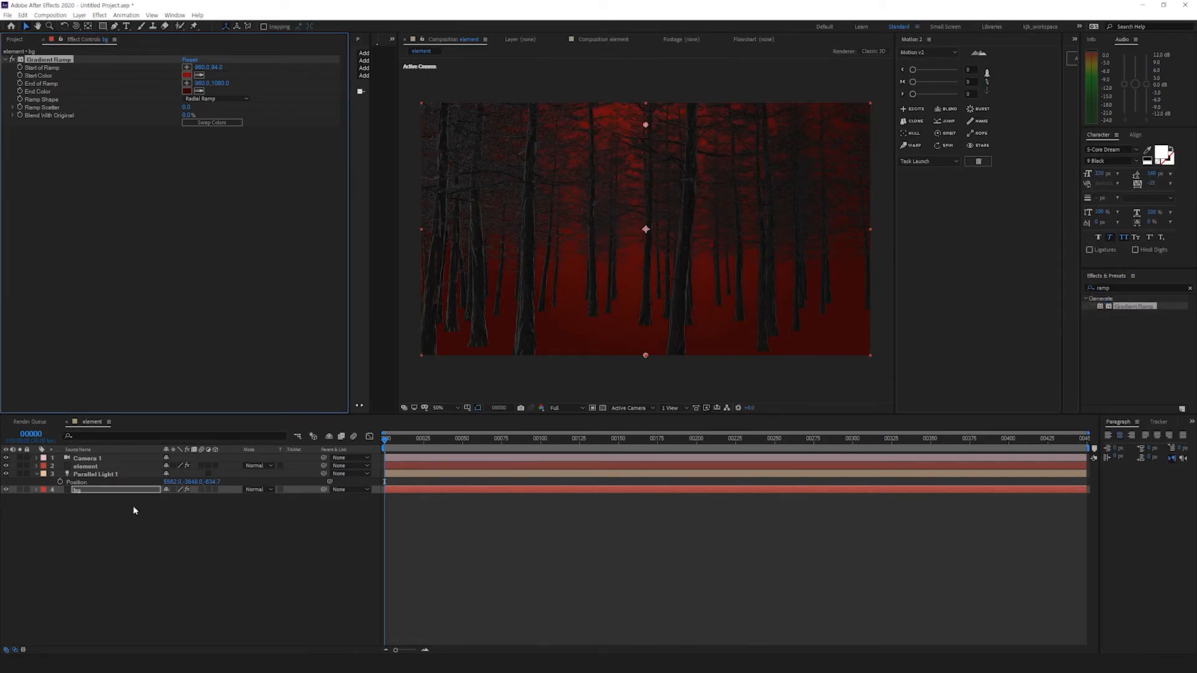
Step: Try a smaller Shape Scale for Group 1's tree grid on the element layer and undo the change
click(85, 467)
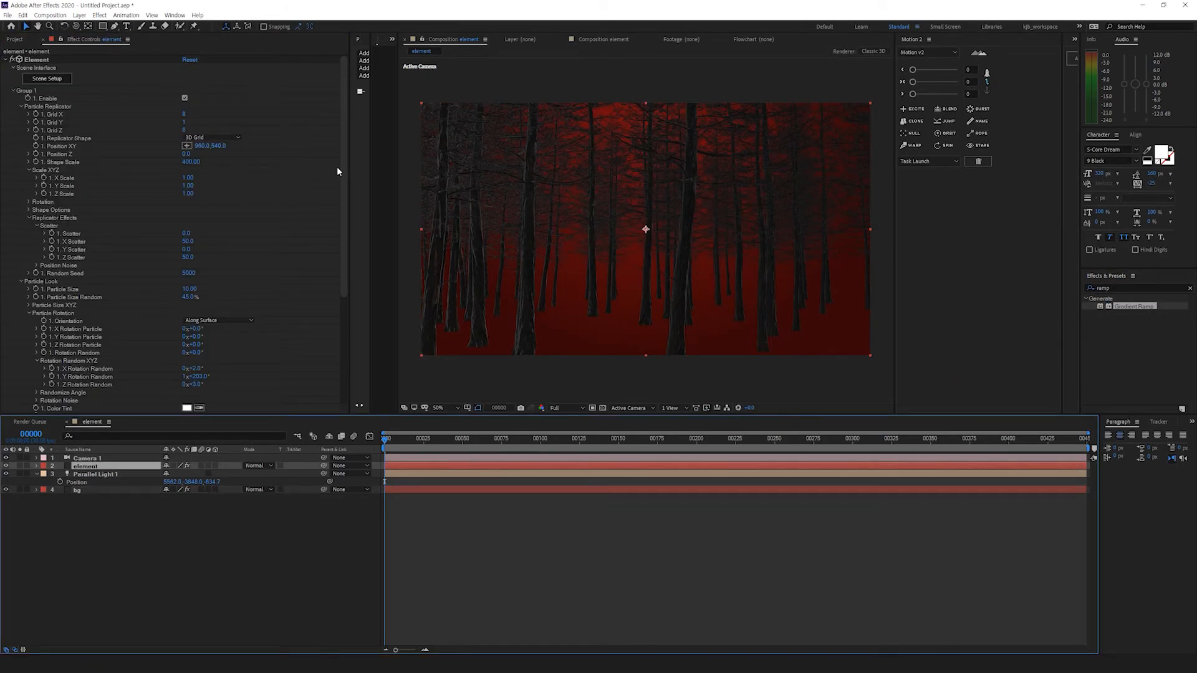
click(339, 215)
mouse_move(343, 221)
mouse_down()
mouse_move(346, 232)
mouse_move(343, 215)
mouse_up()
click(14, 91)
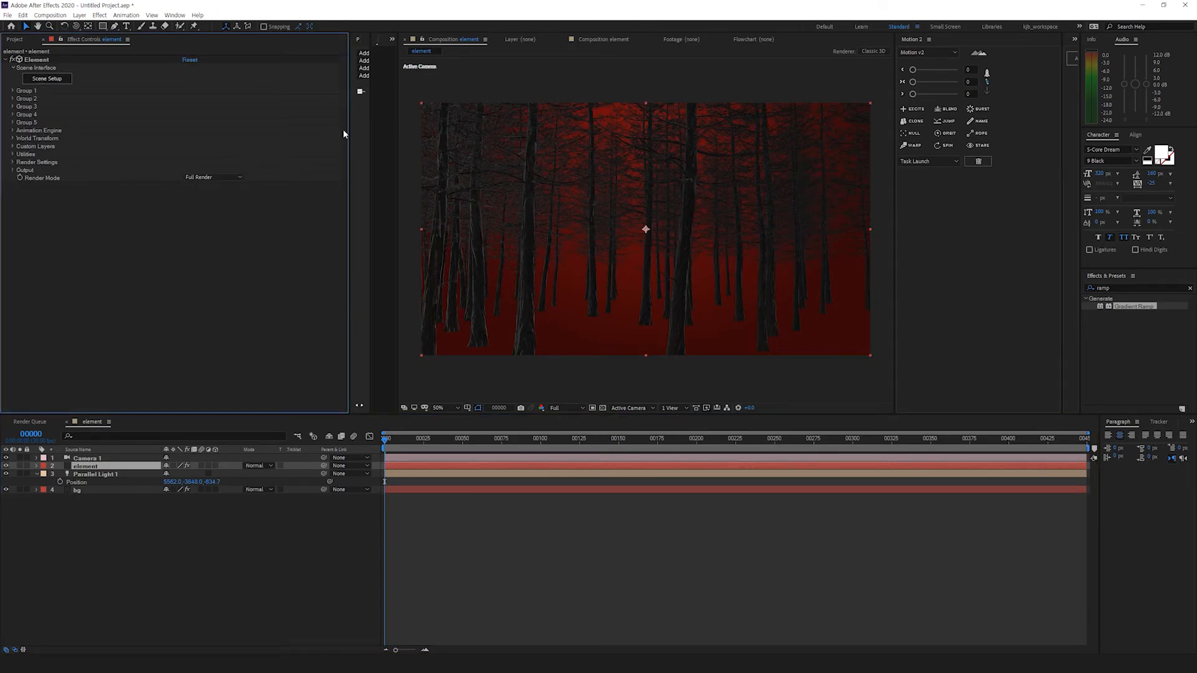
click(12, 92)
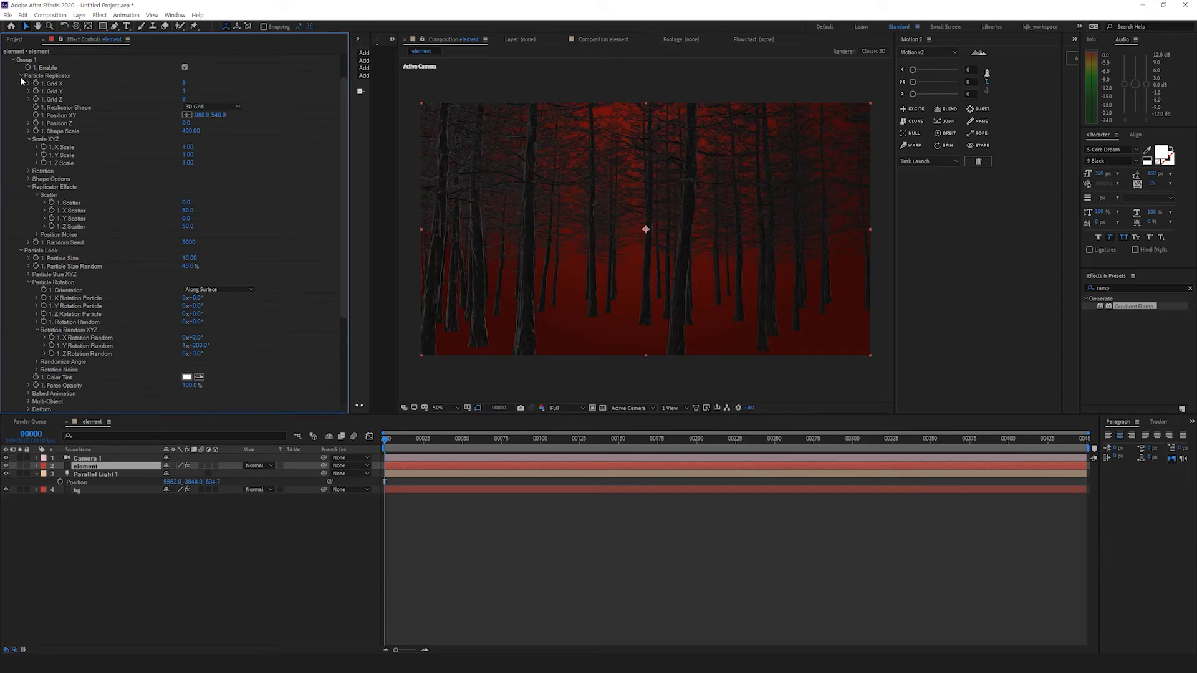
click(21, 76)
click(21, 116)
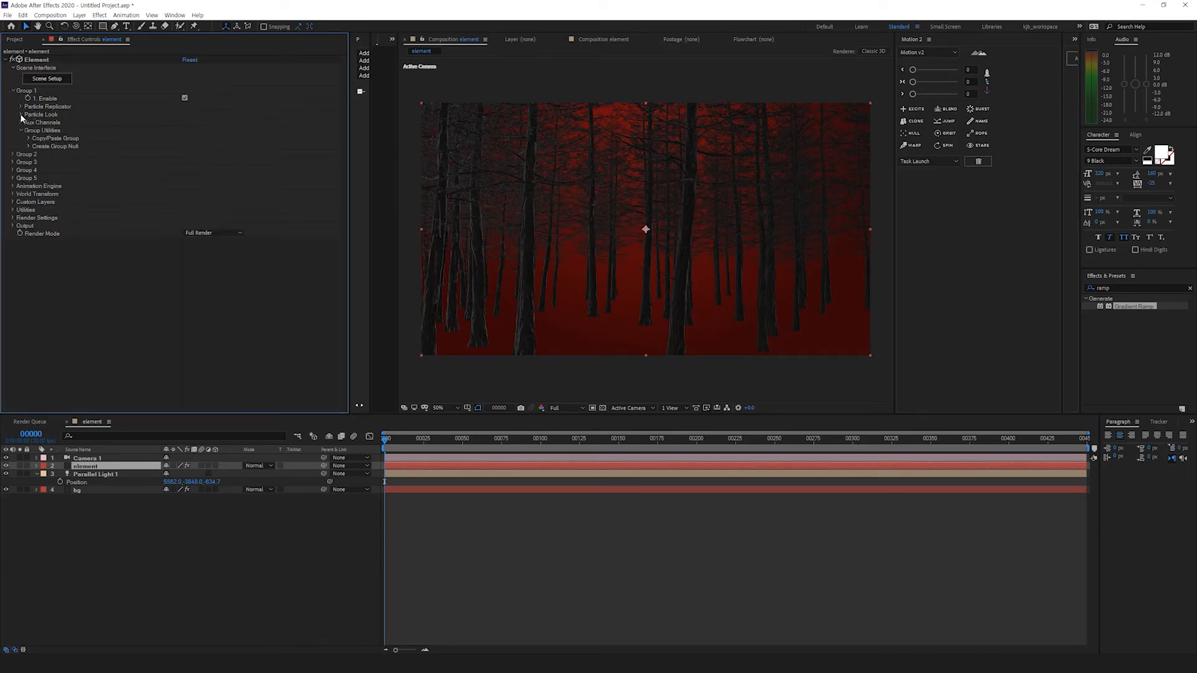
click(21, 115)
click(21, 115)
click(21, 106)
drag(190, 161, 132, 161)
key(ctrl+z)
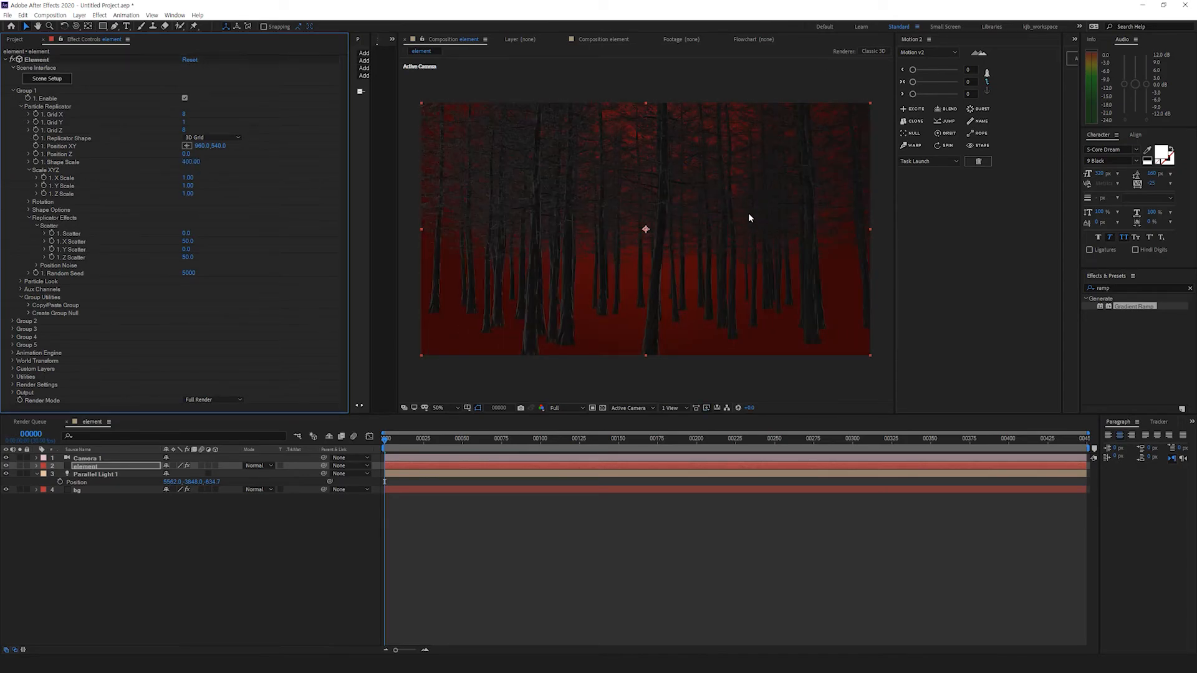
Step: Reframe the camera so it looks further up into the tree crowns with more trees in view
key(c)
drag(641, 202, 647, 289)
key(c)
key(c)
key(c)
key(v)
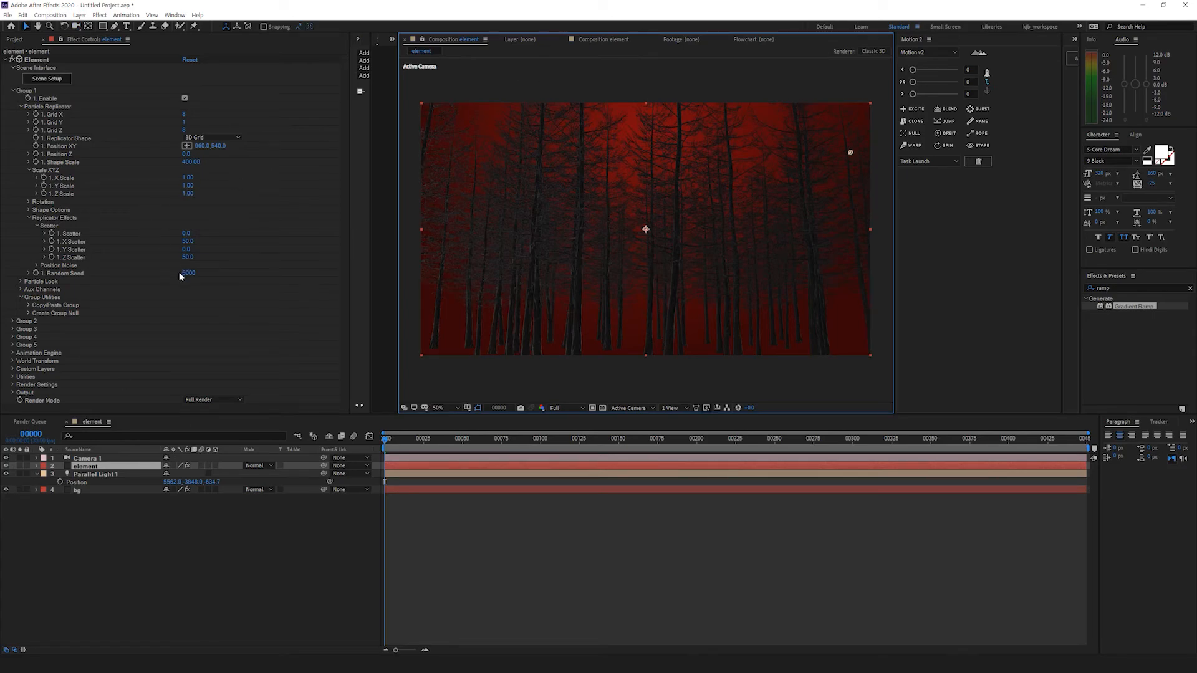
Step: Enable Fog in the Render Settings of the element layer's Element effect
click(13, 393)
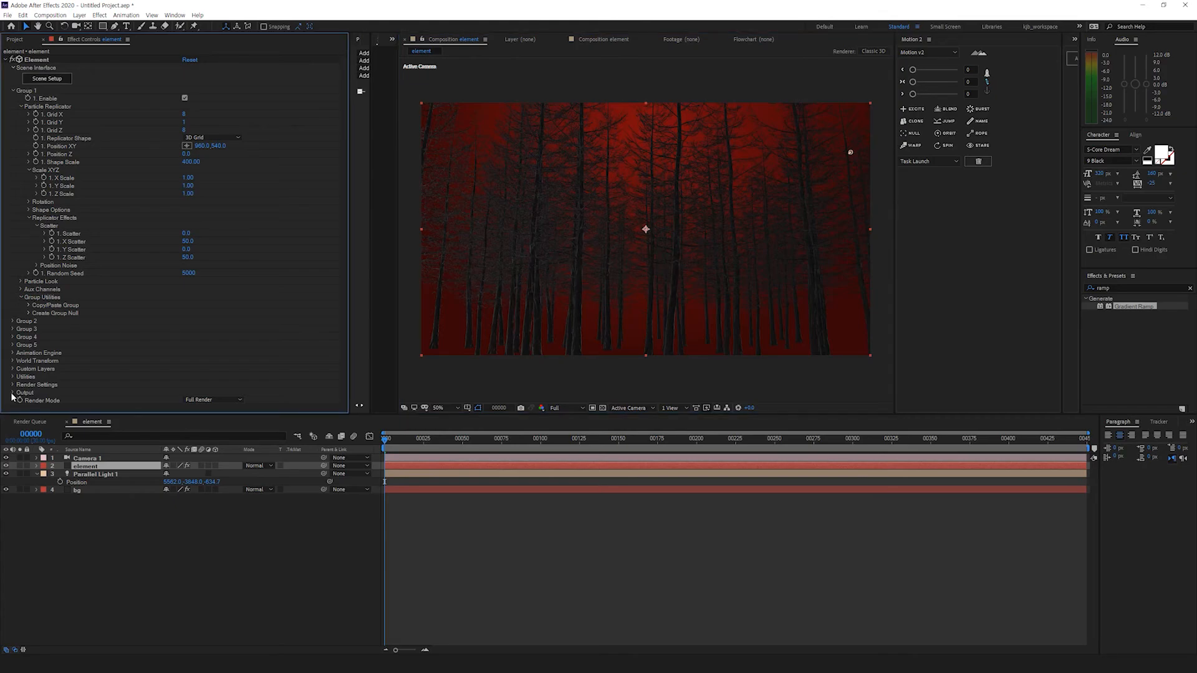
scroll(13, 397, down, 3)
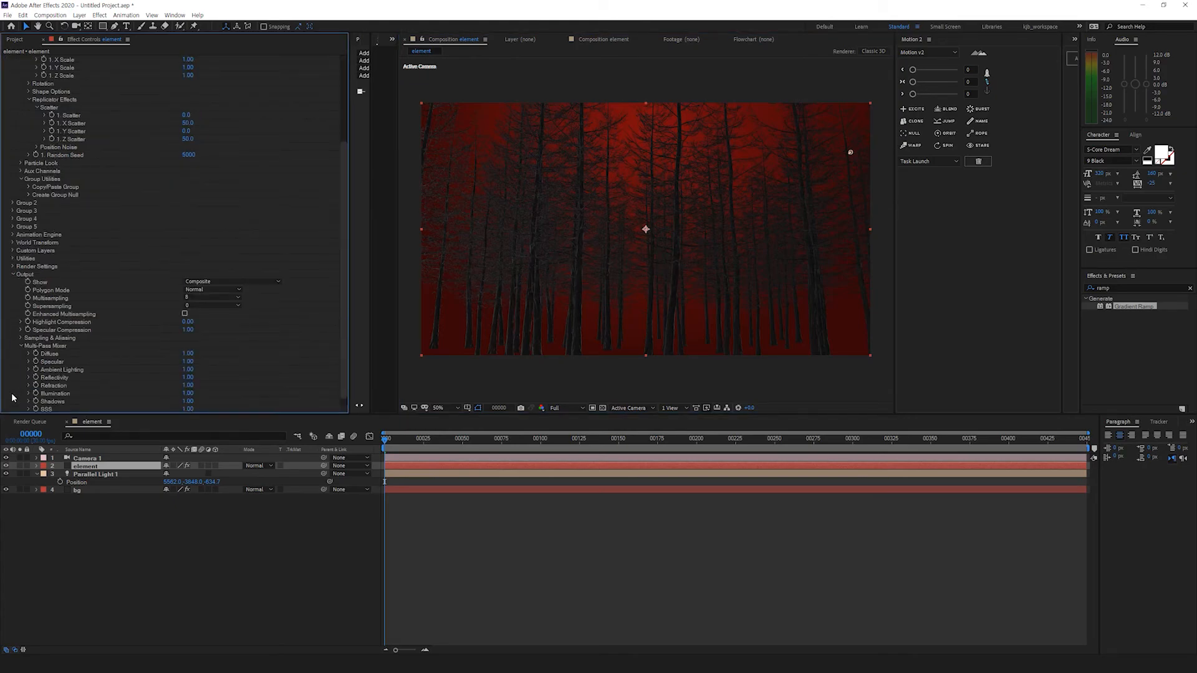
click(13, 267)
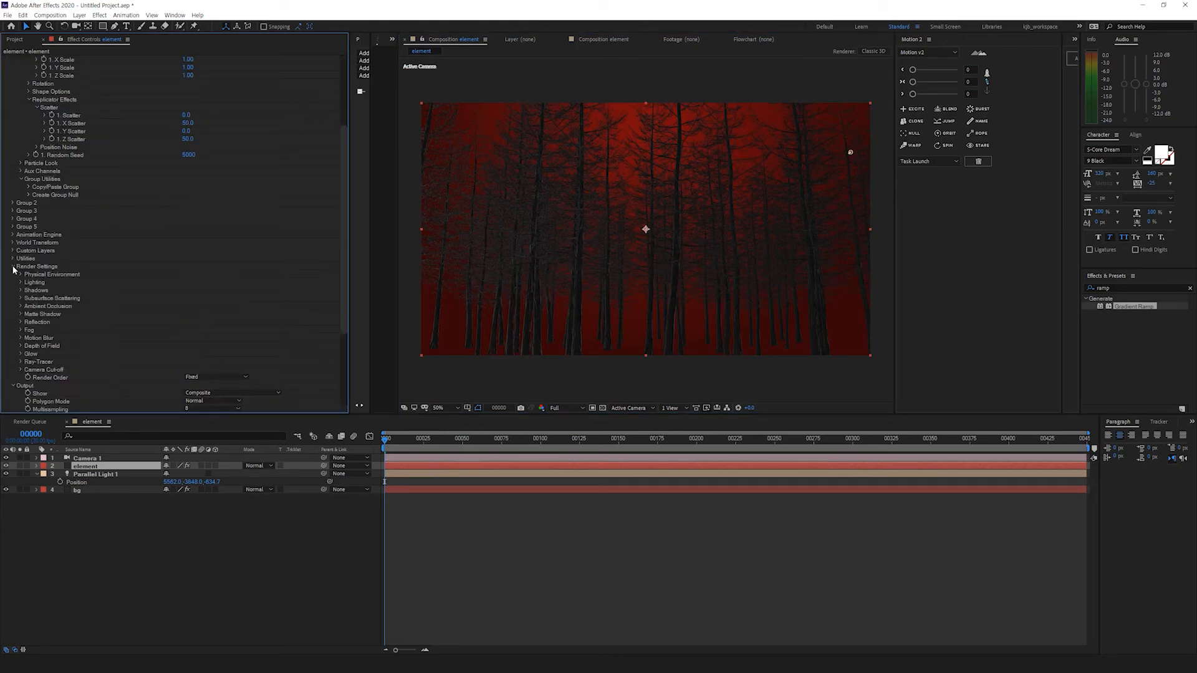
click(21, 331)
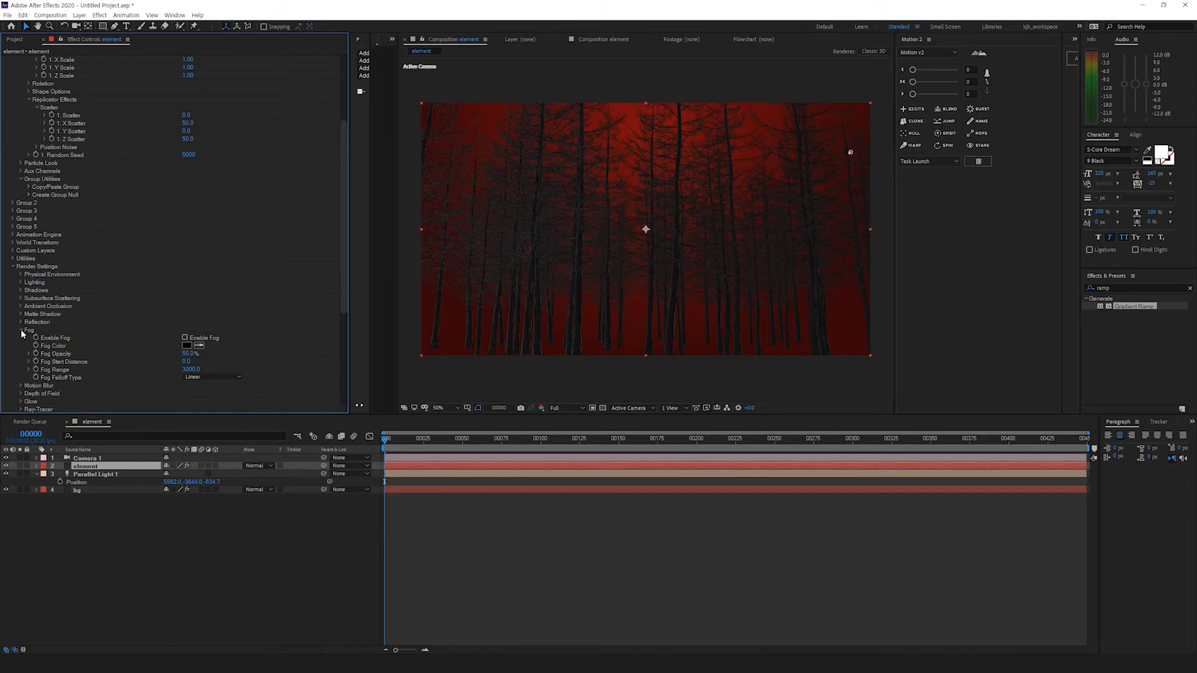
click(185, 338)
Step: Set the Fog Color to a red sampled from the background between the trees
click(188, 347)
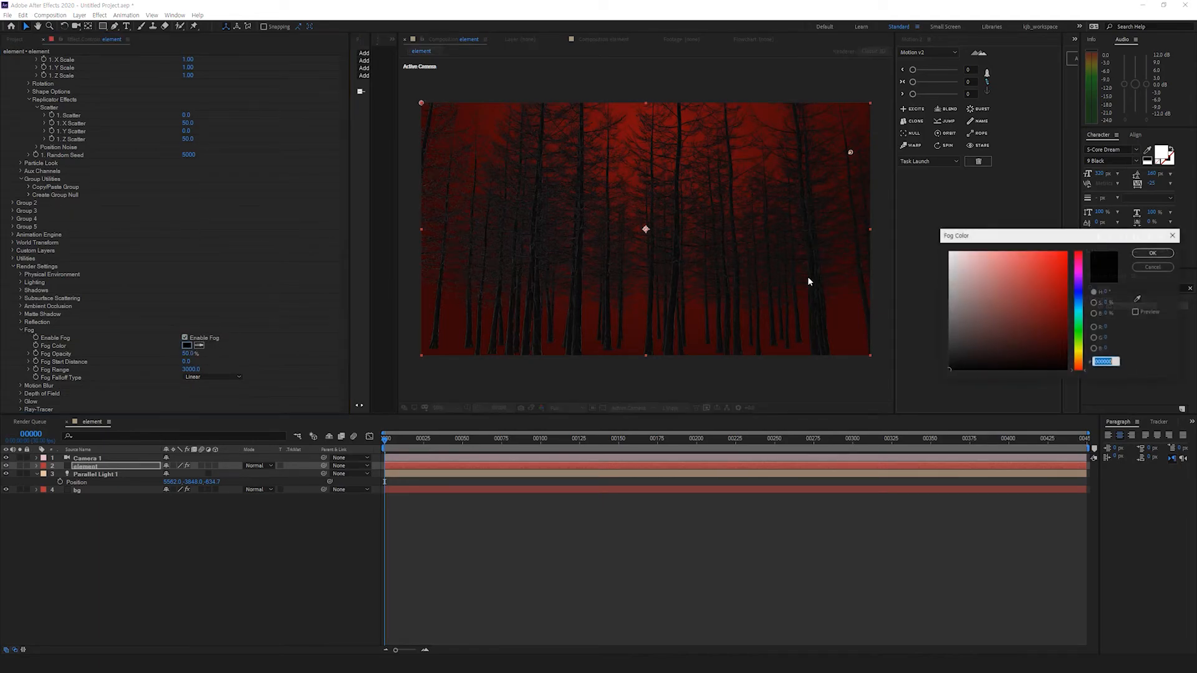
click(1050, 278)
click(1138, 299)
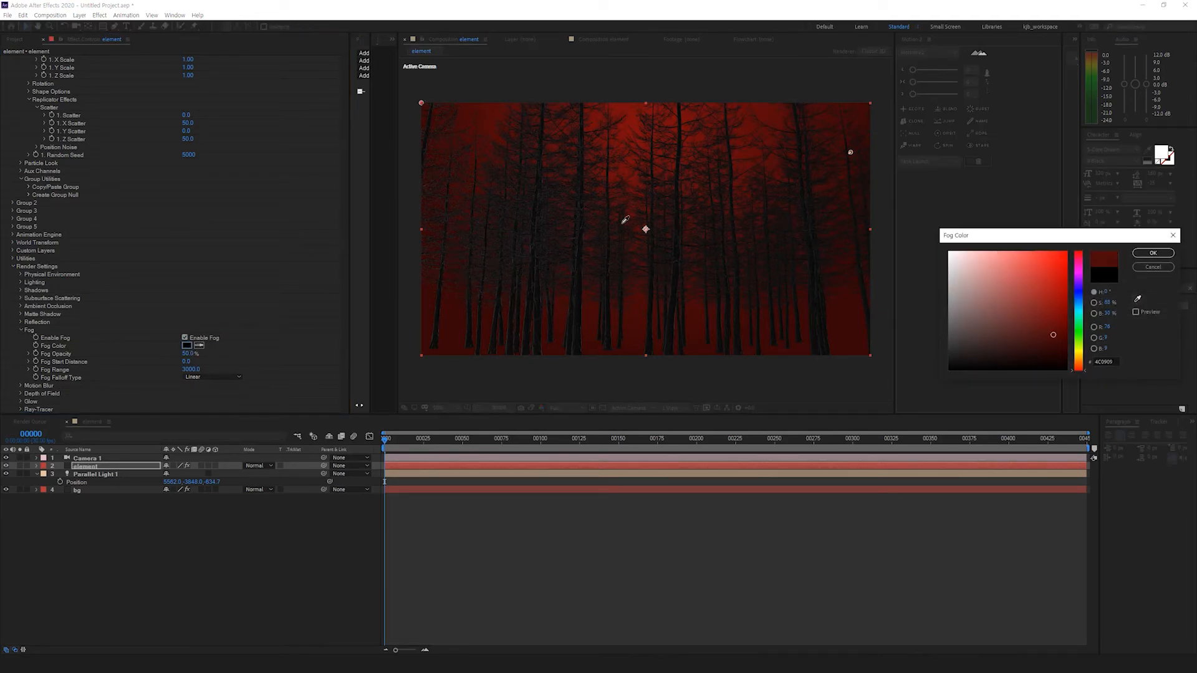
click(638, 182)
click(1155, 254)
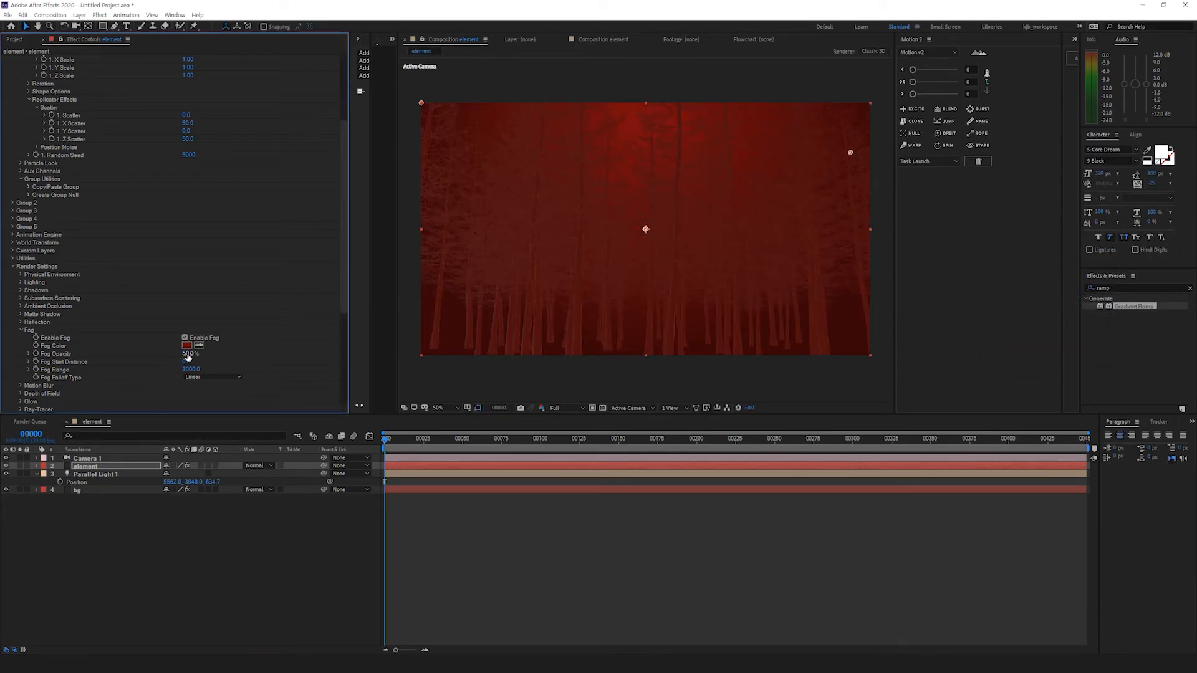
Step: Set Fog Start Distance to about 7980 and Fog Opacity to 21%, and preview the foggy forest
drag(183, 363, 257, 362)
drag(448, 362, 786, 346)
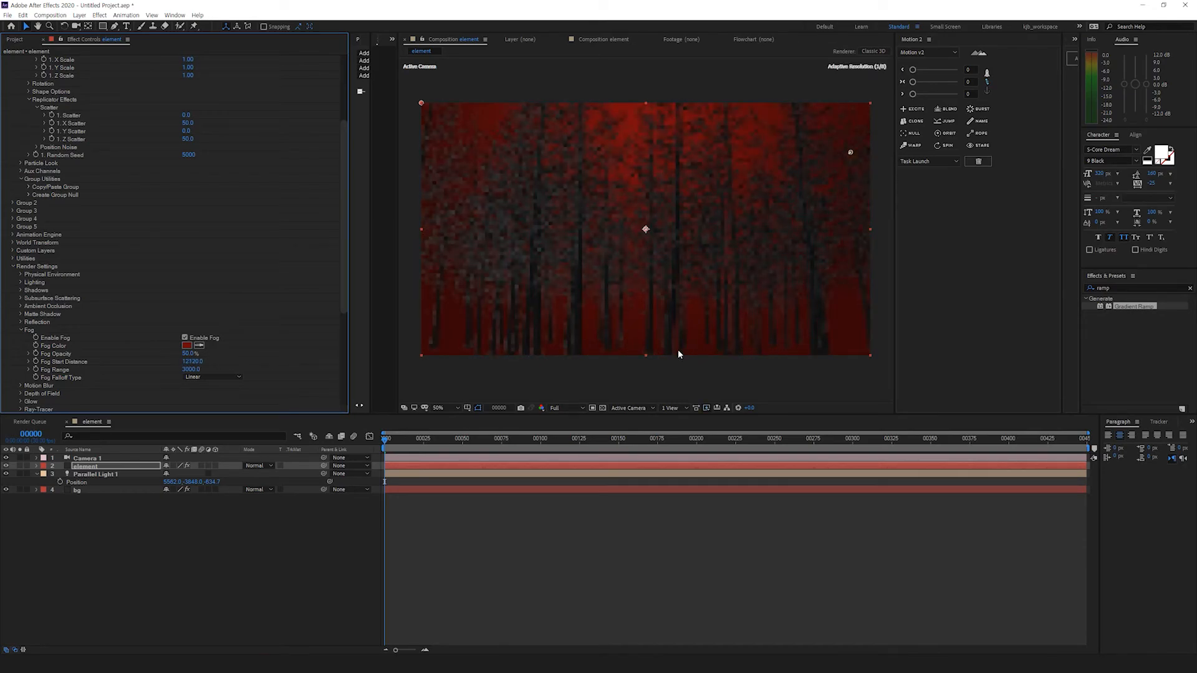
key(period)
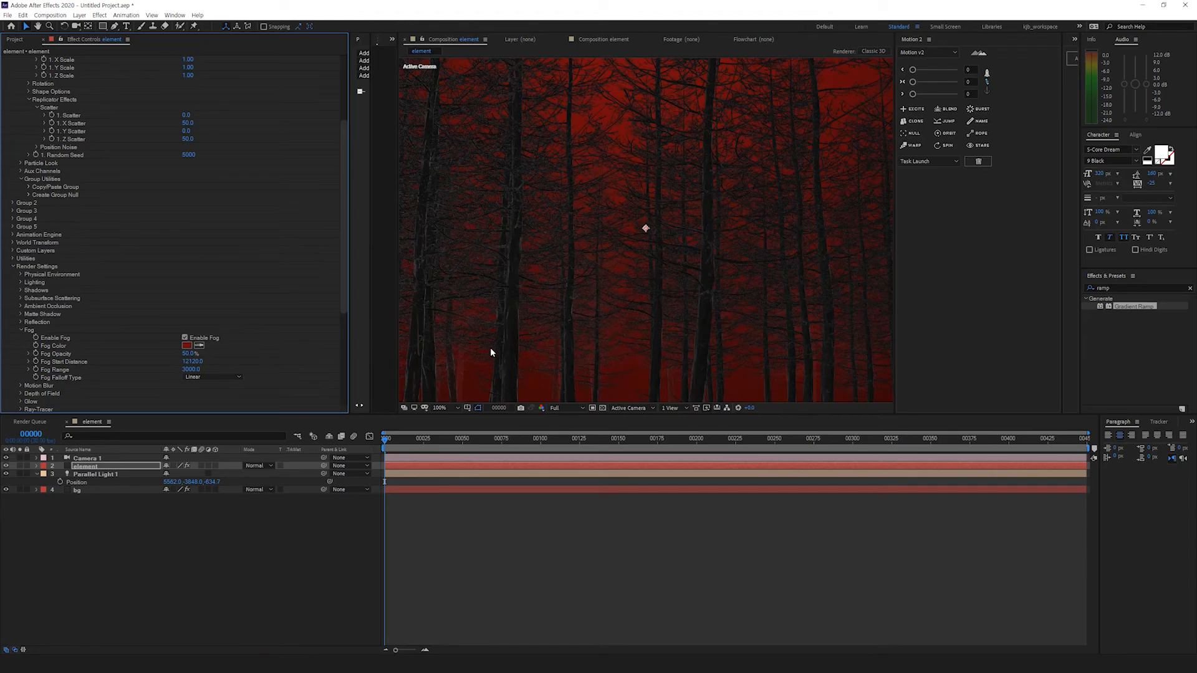
drag(188, 354, 124, 370)
scroll(658, 318, down, 1)
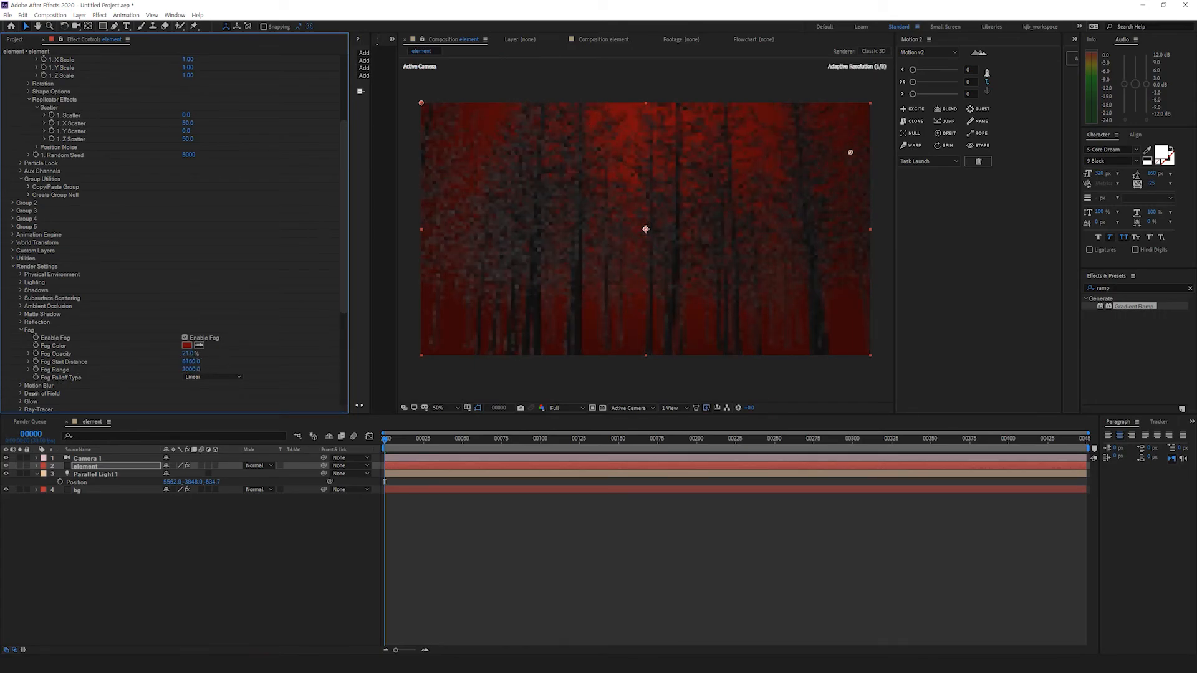
key(space)
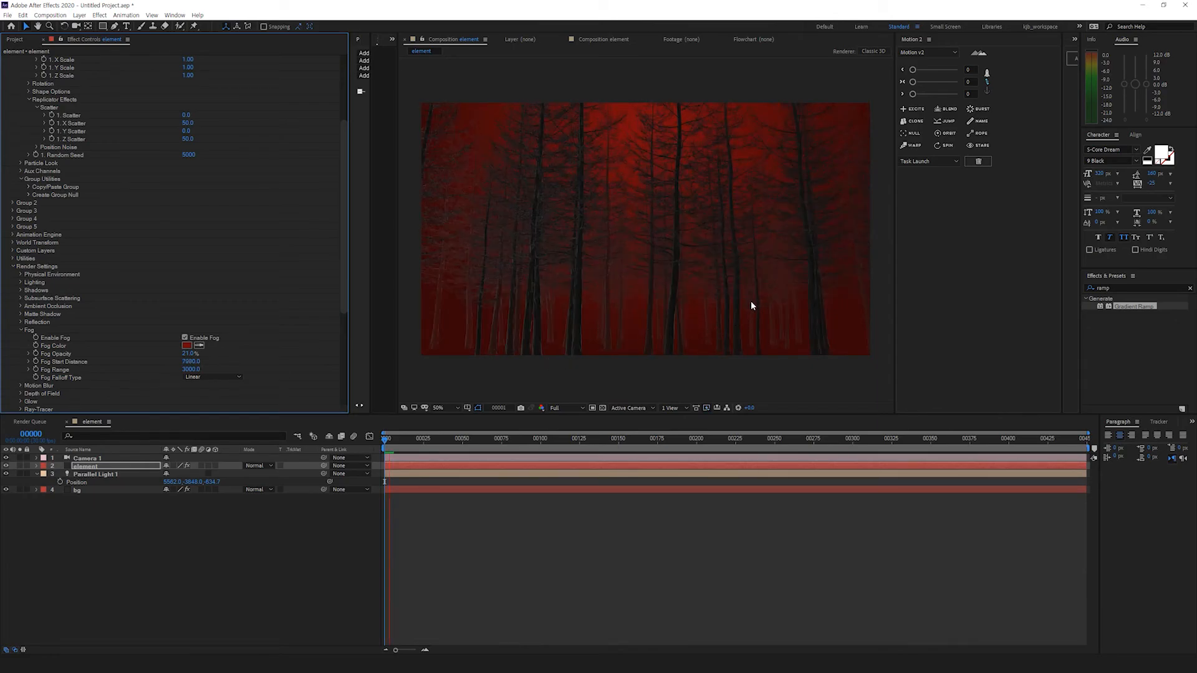
key(space)
Step: Reframe the camera closer and lower the view so the trunk bases stand inside the frame
key(c)
drag(676, 245, 680, 247)
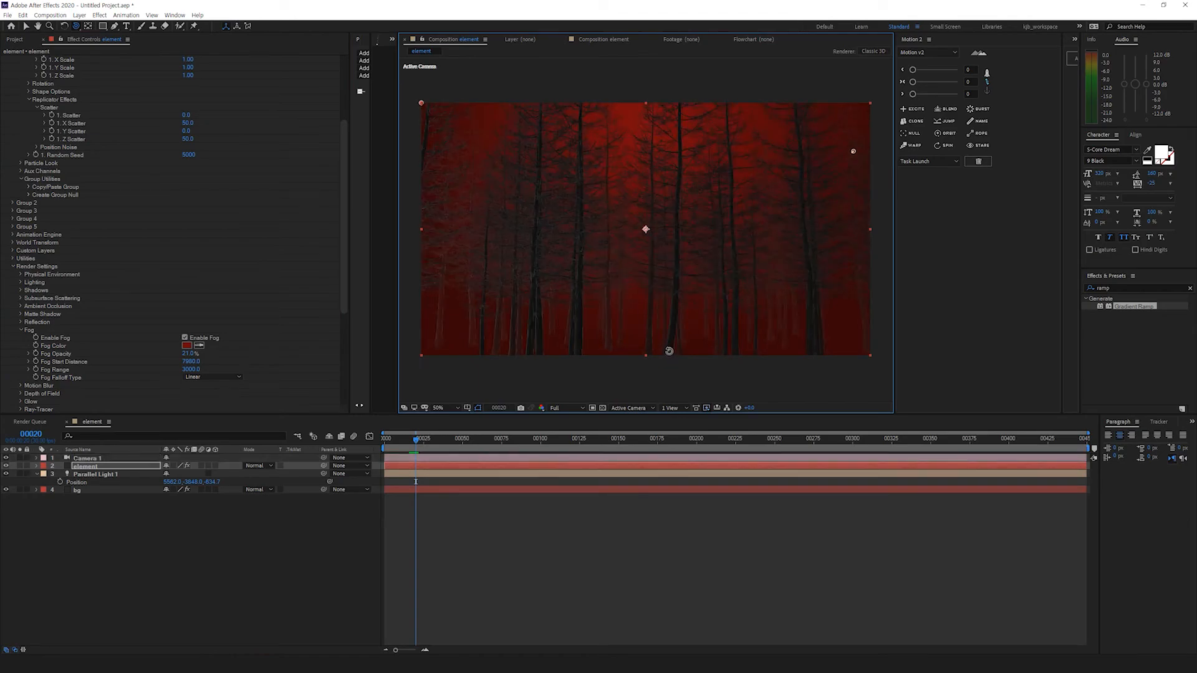
key(c)
key(c)
drag(639, 313, 639, 261)
key(c)
key(c)
drag(644, 303, 642, 317)
scroll(242, 350, down, 3)
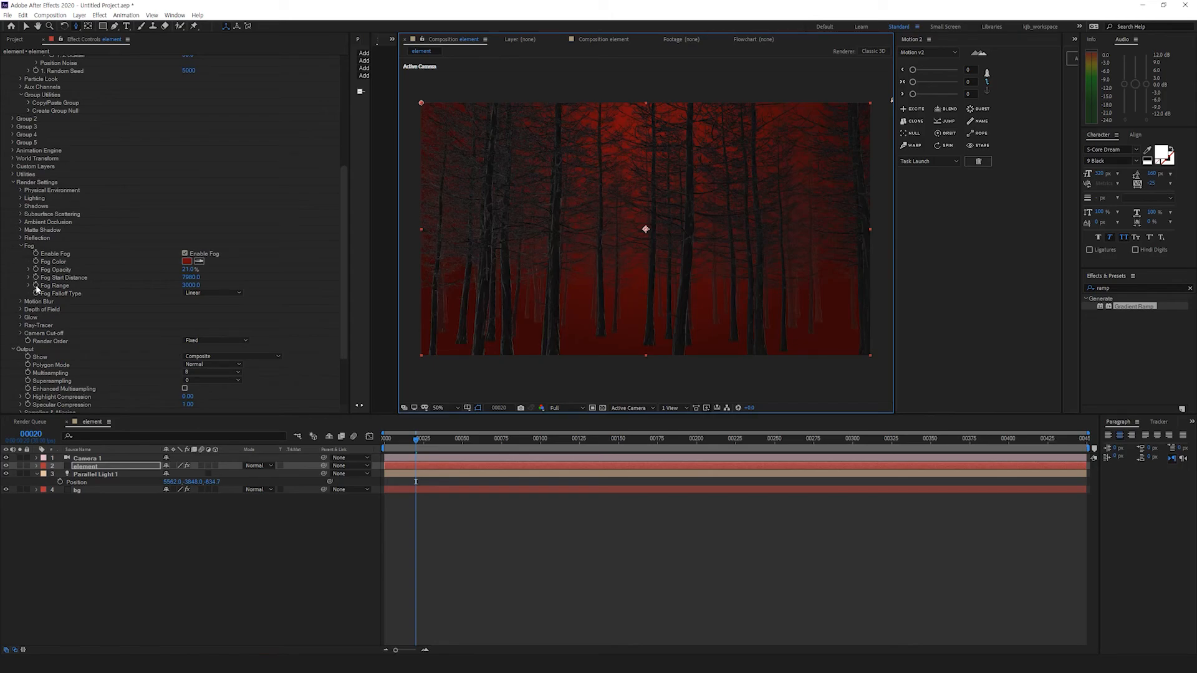
Step: Try the Ambient Occlusion output pass with Ray-Traced AO enabled, and turn AO back off
click(20, 246)
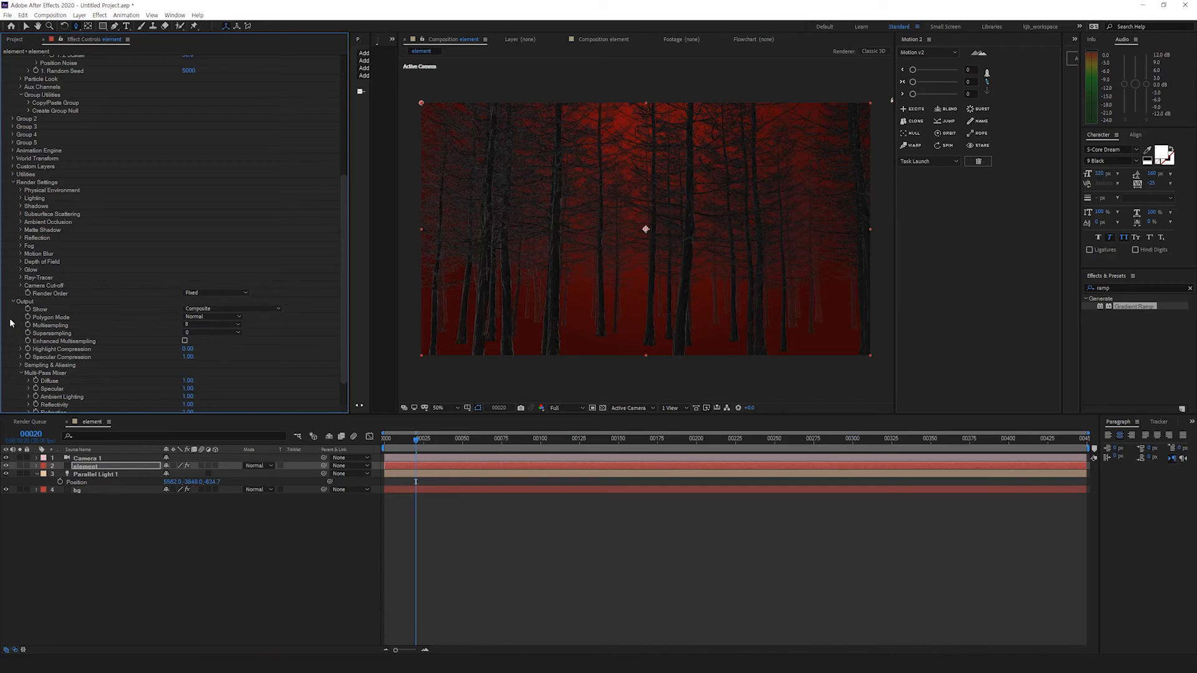
click(218, 309)
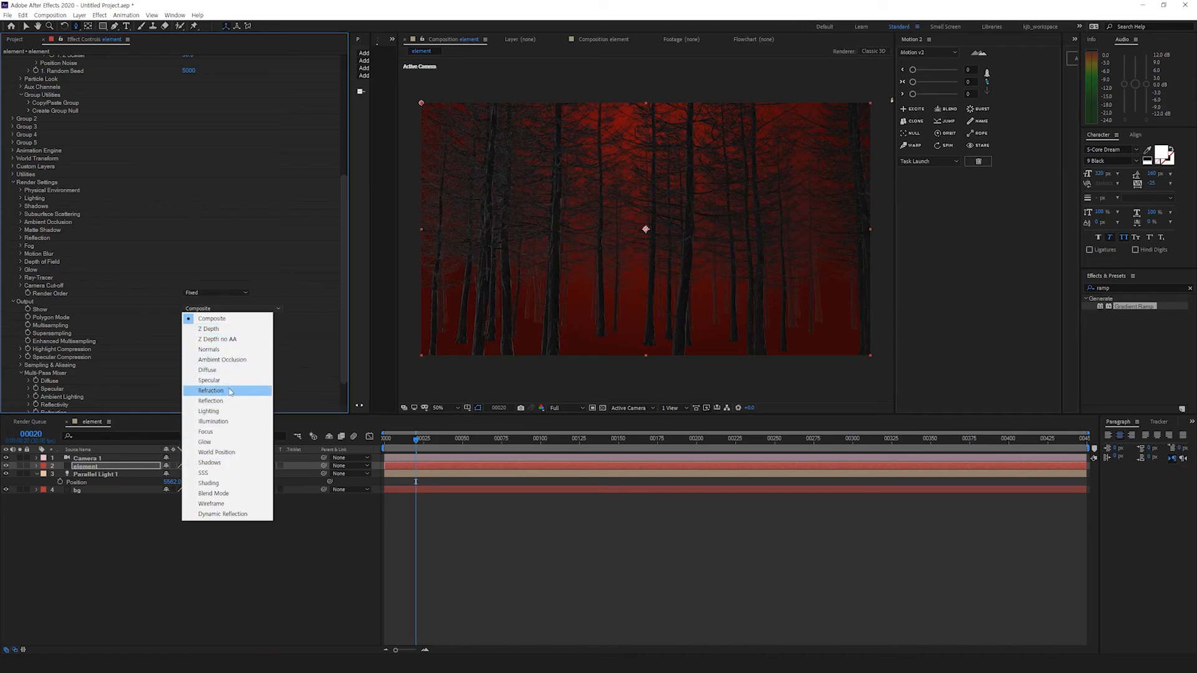
click(222, 359)
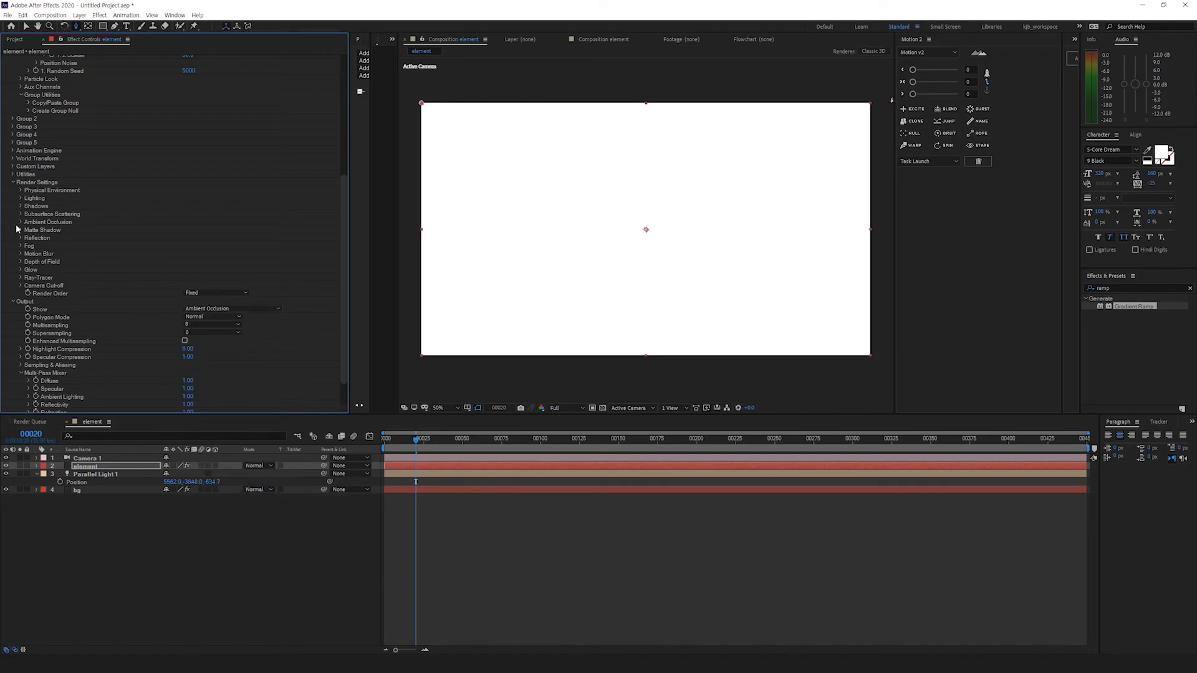
click(20, 223)
click(185, 231)
click(192, 237)
click(216, 258)
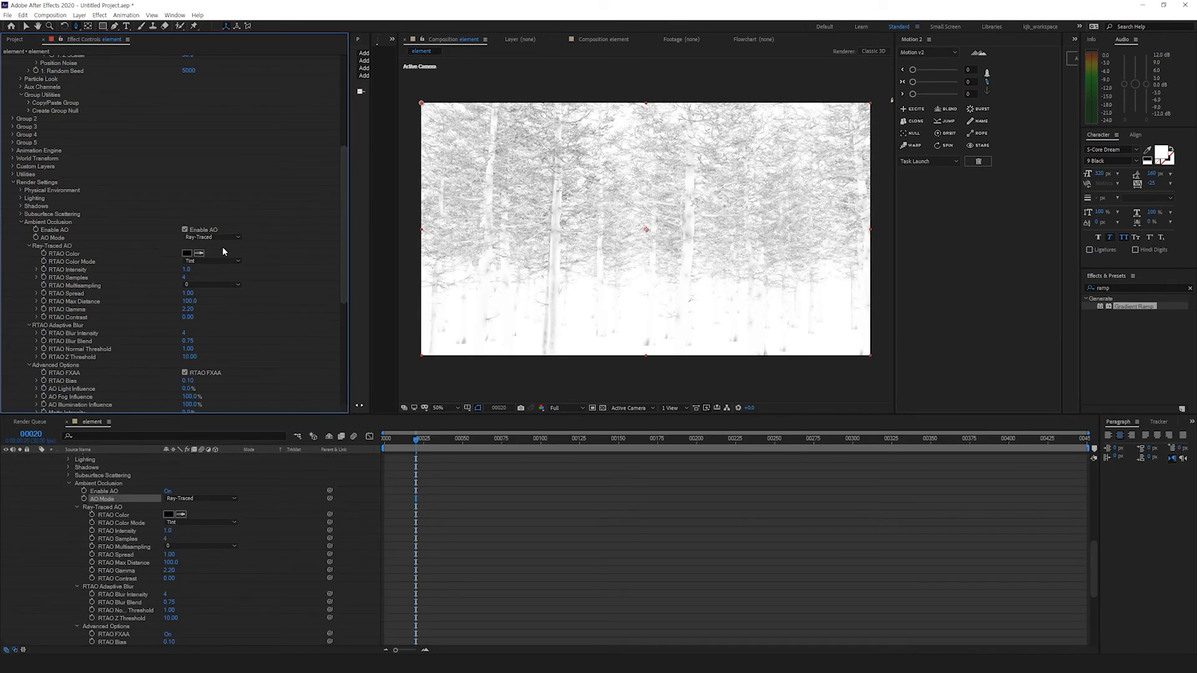
click(185, 230)
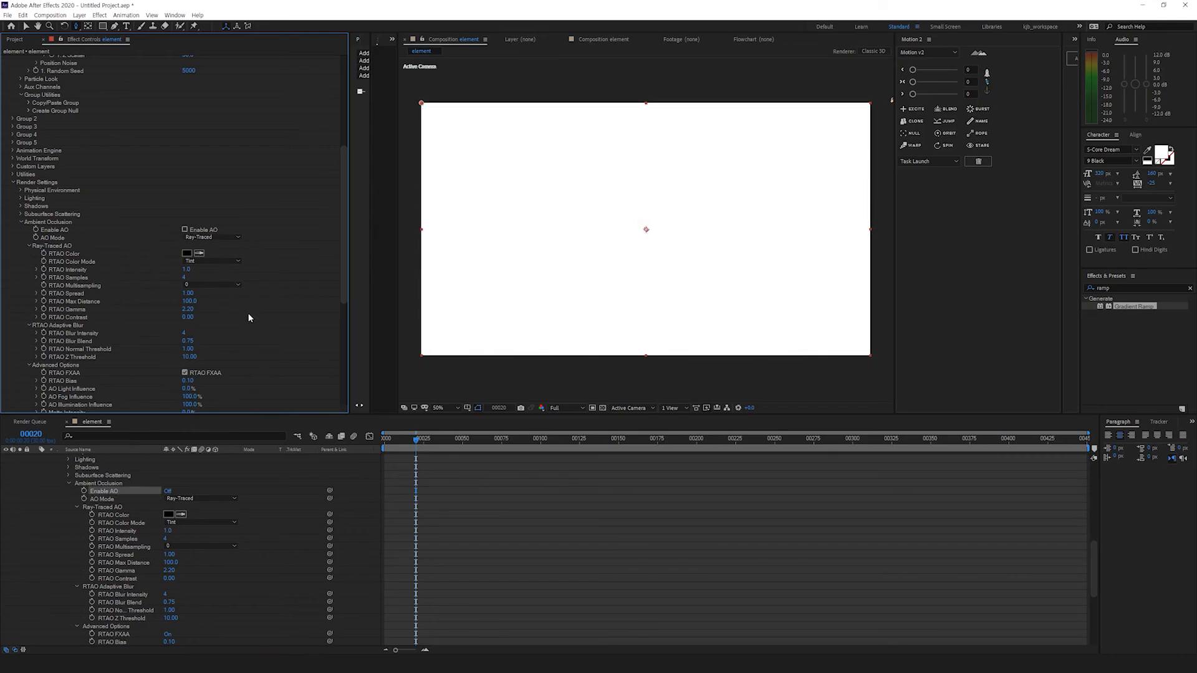
Step: Set the Element effect's output to show the World Position pass
scroll(248, 314, down, 2)
scroll(247, 319, down, 4)
click(249, 310)
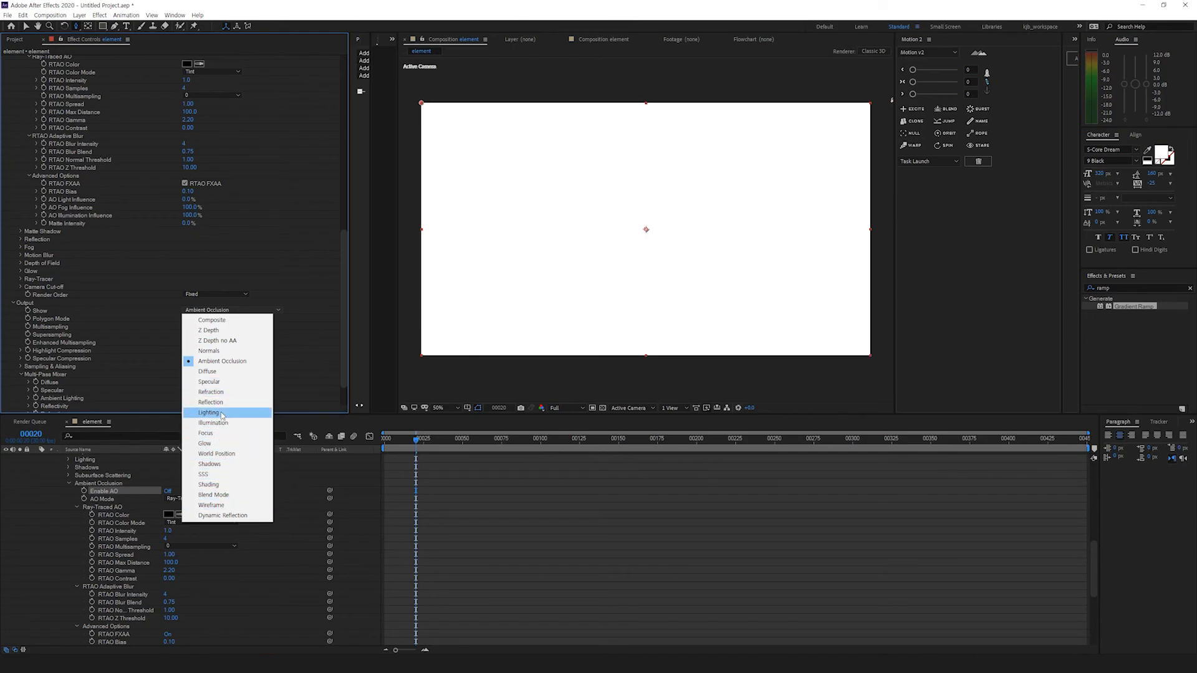
click(219, 453)
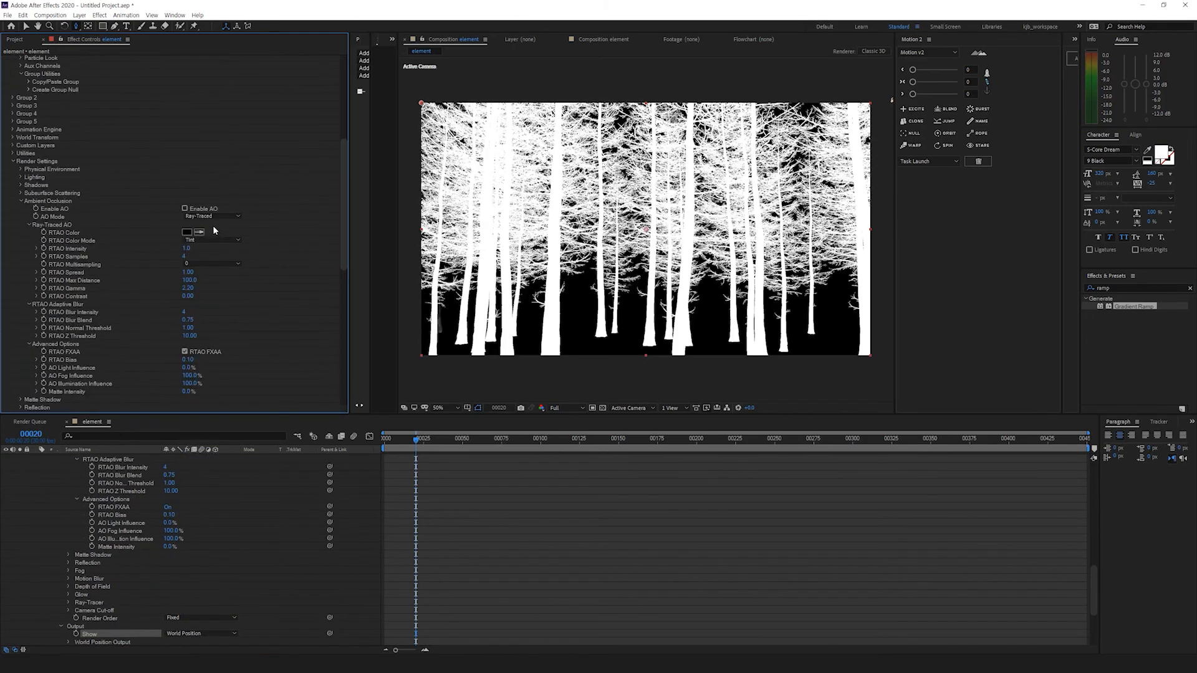
scroll(185, 229, down, 5)
scroll(103, 472, up, 10)
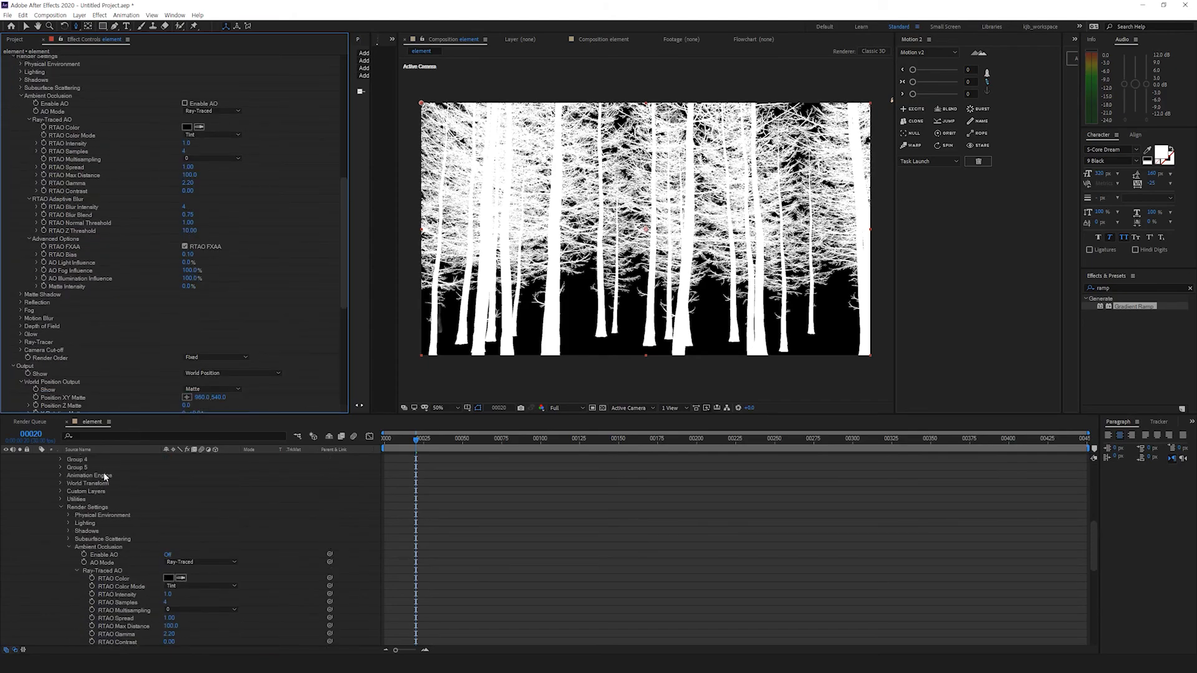
Step: Duplicate the element layer, set the lower copy's output back to Composite, and check that copy in isolation
scroll(103, 471, up, 2)
click(84, 466)
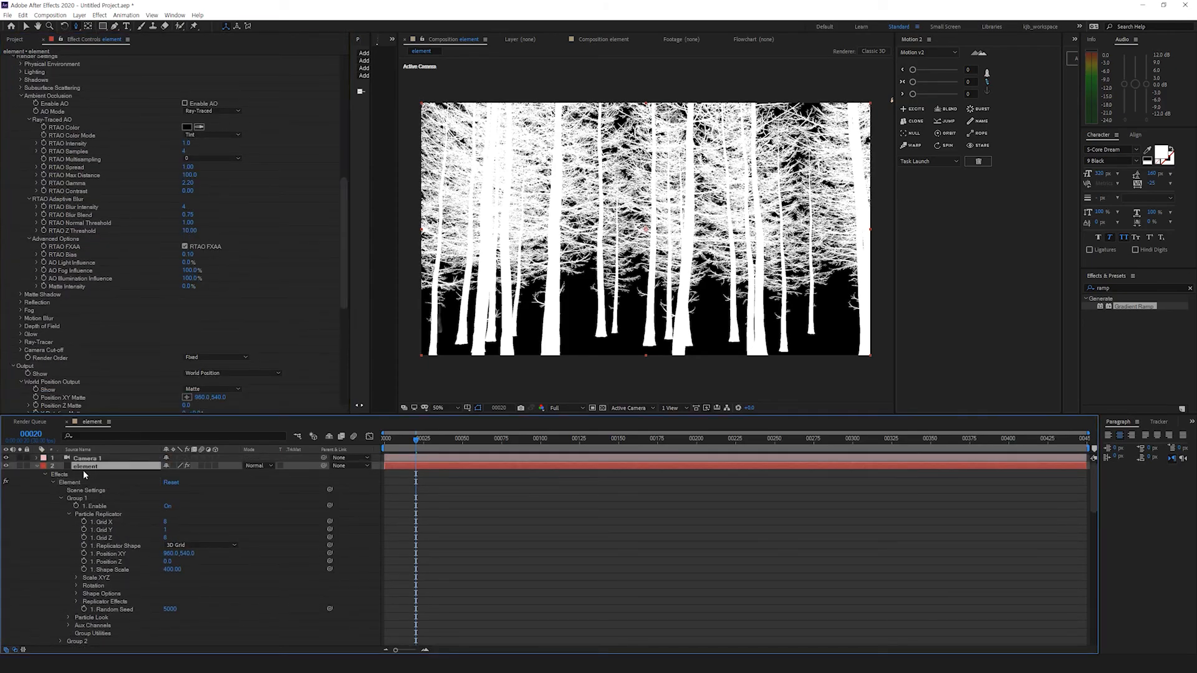
click(83, 474)
drag(345, 190, 342, 393)
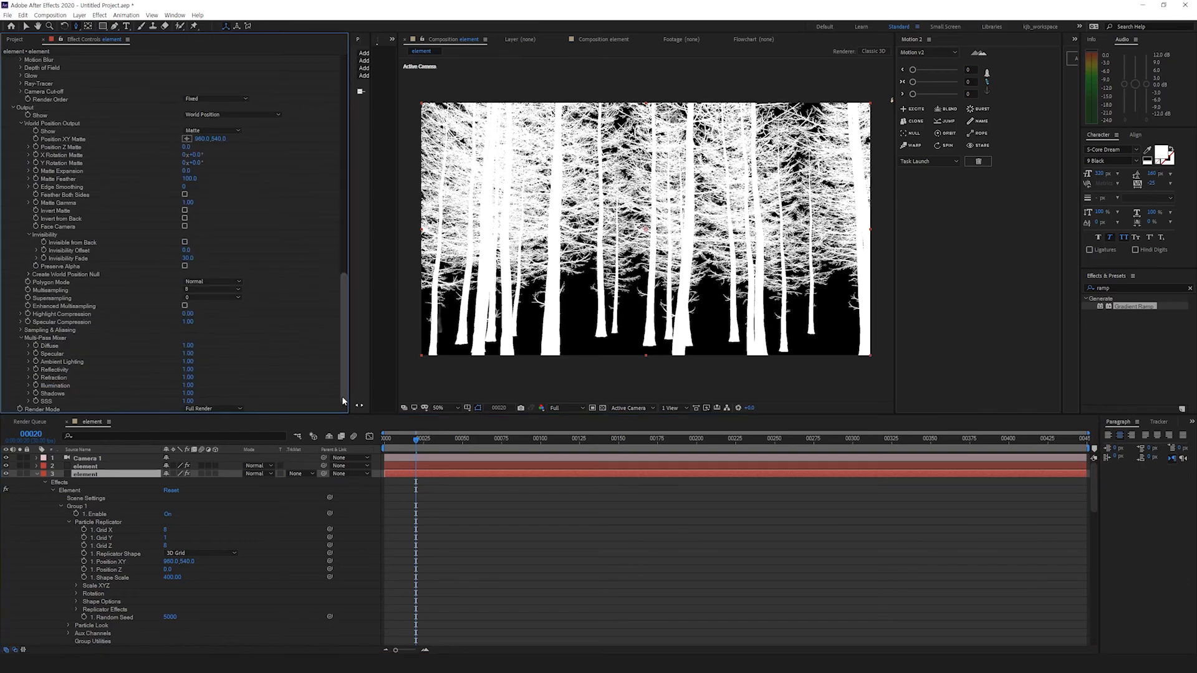
click(212, 282)
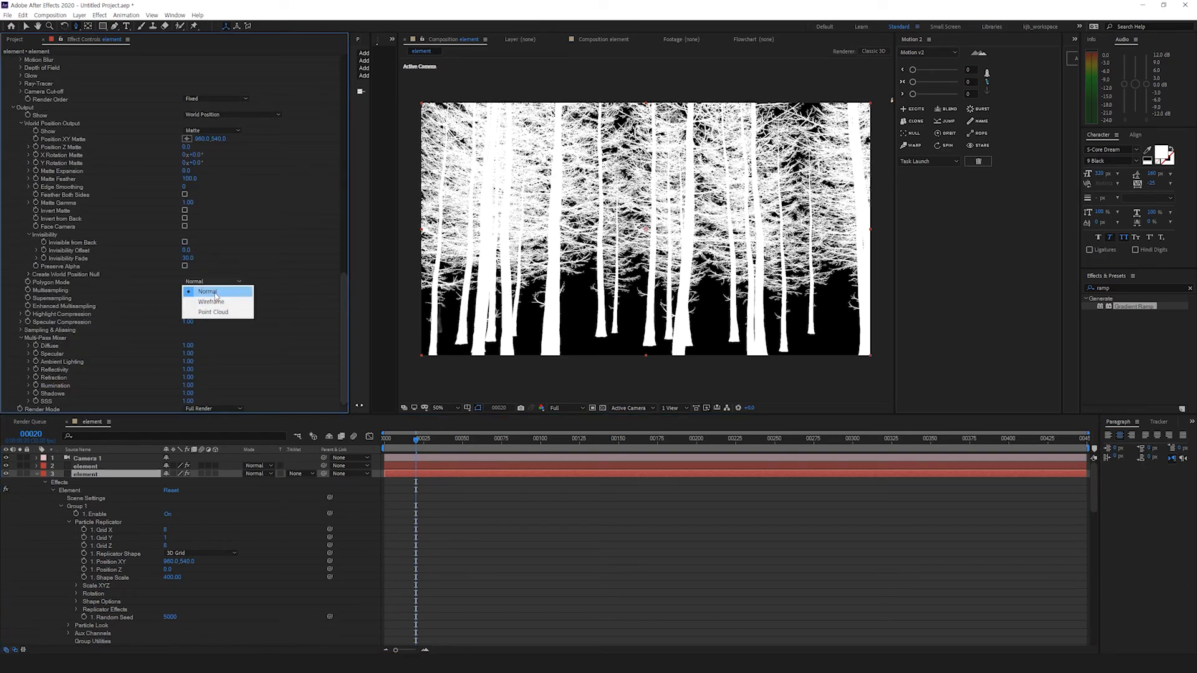
click(216, 292)
click(234, 115)
click(206, 122)
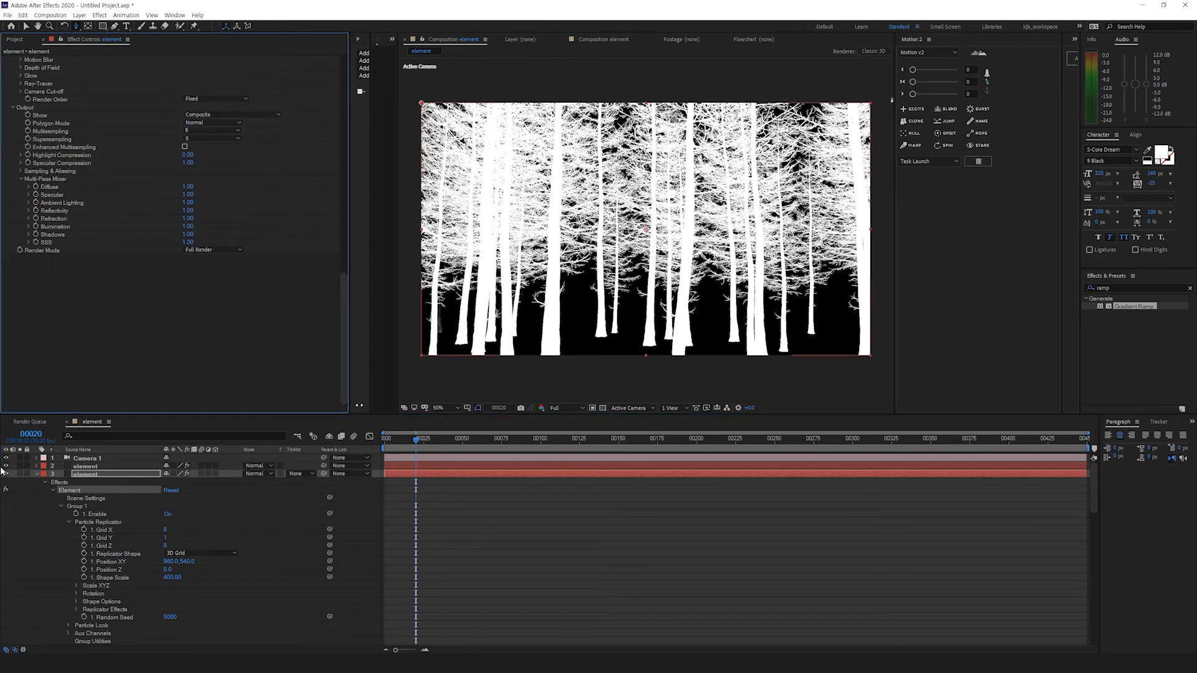
click(20, 475)
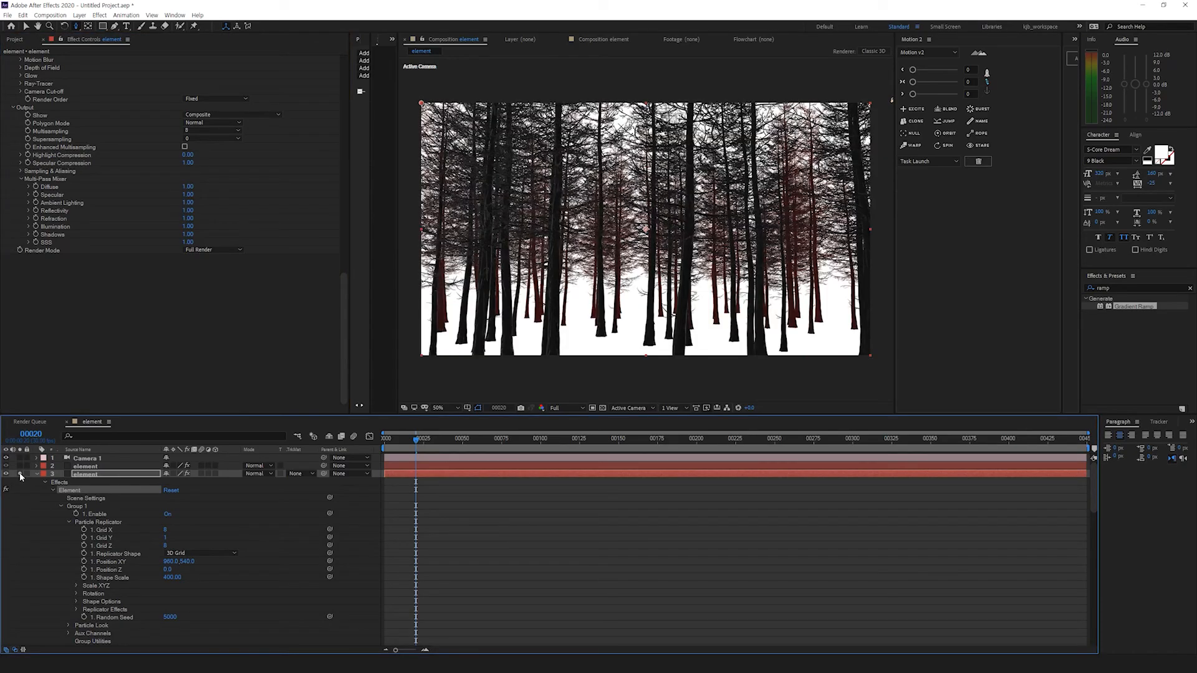
click(21, 474)
Step: Solo the upper element layer and try raising its Position Z Matte to about 3480 in World Position Output
click(87, 466)
drag(342, 218, 339, 384)
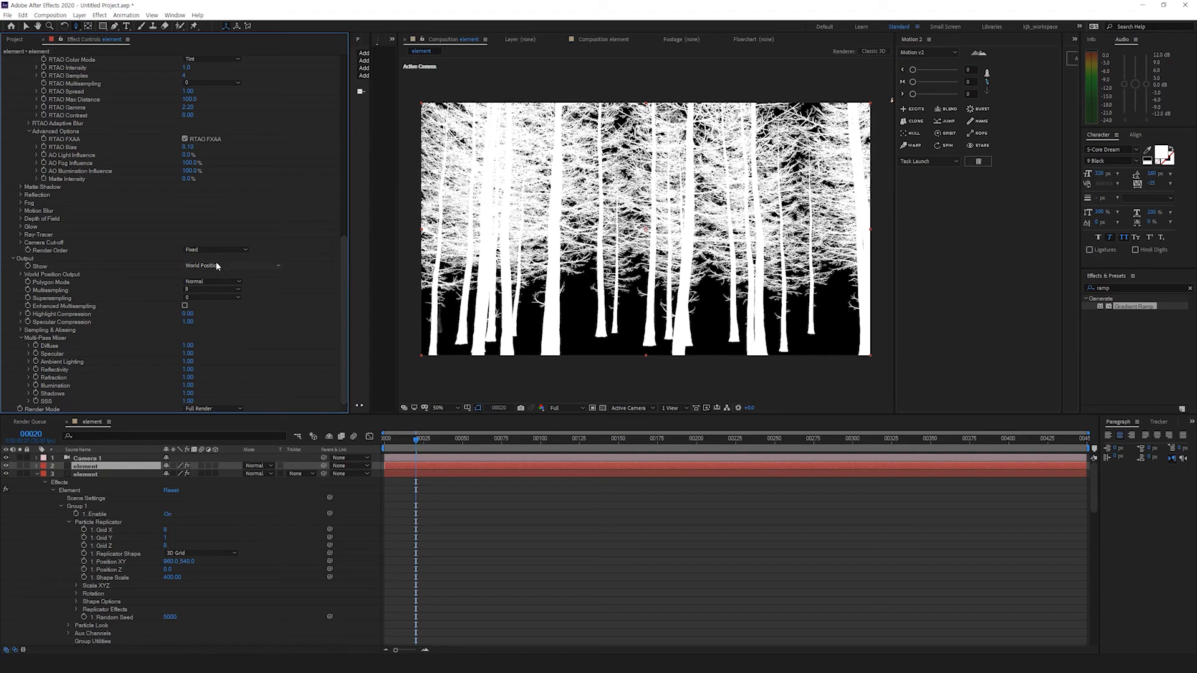
click(20, 275)
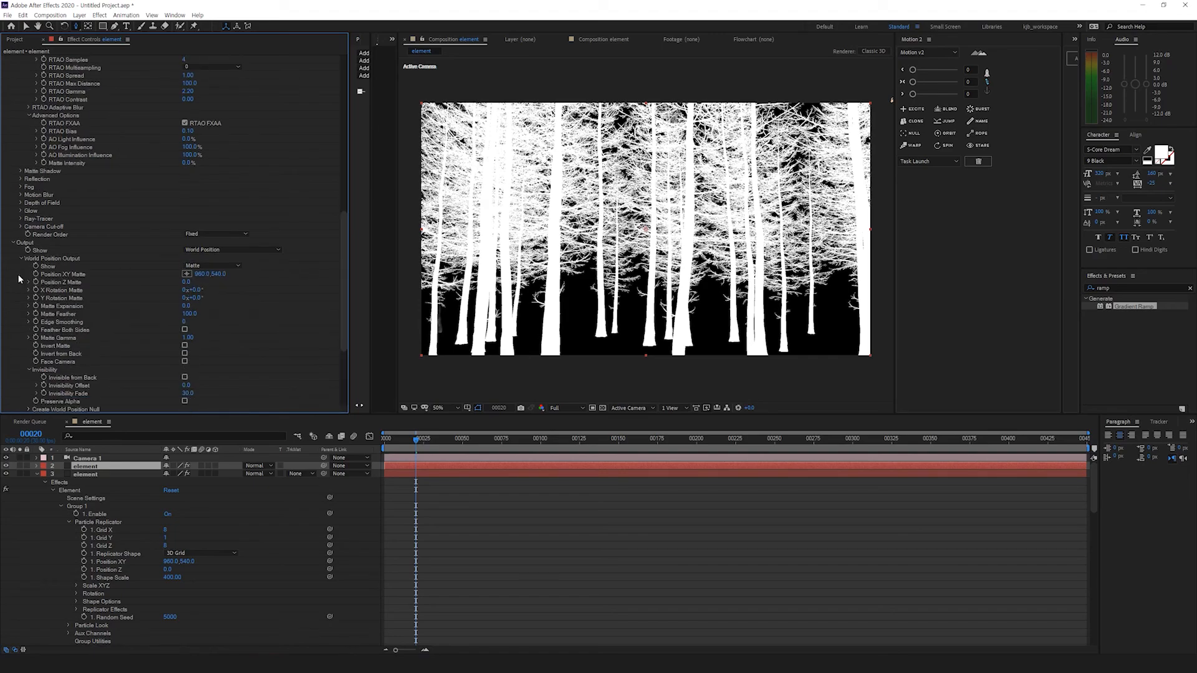
click(20, 466)
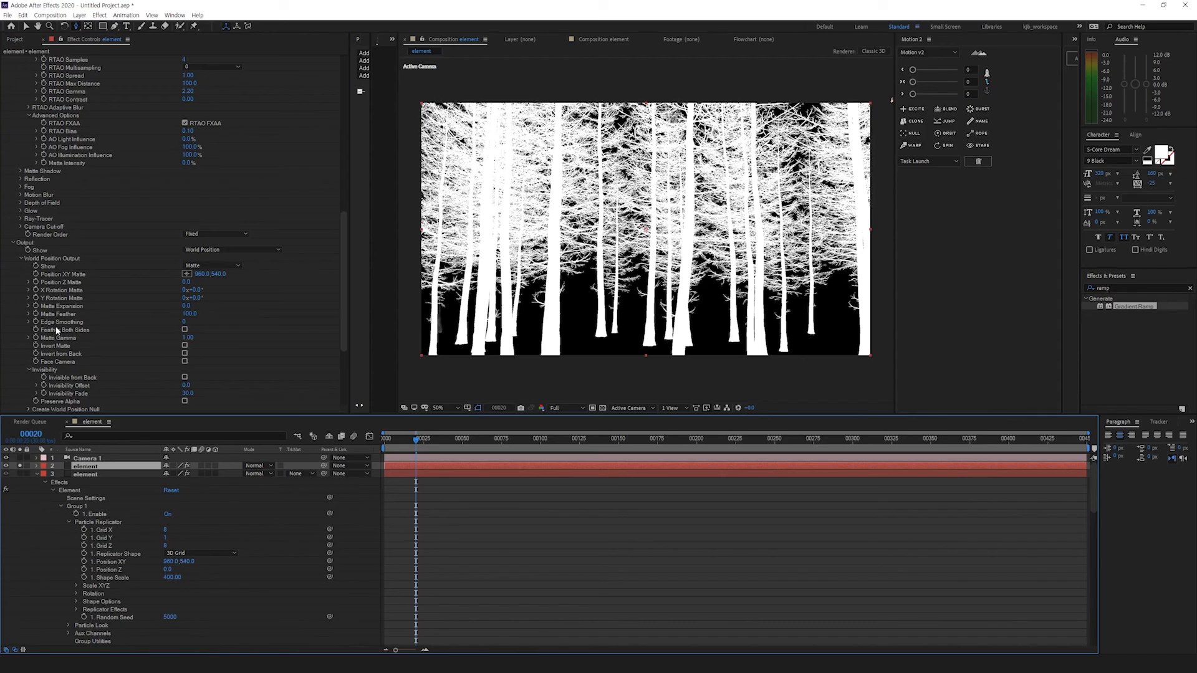
drag(186, 282, 392, 324)
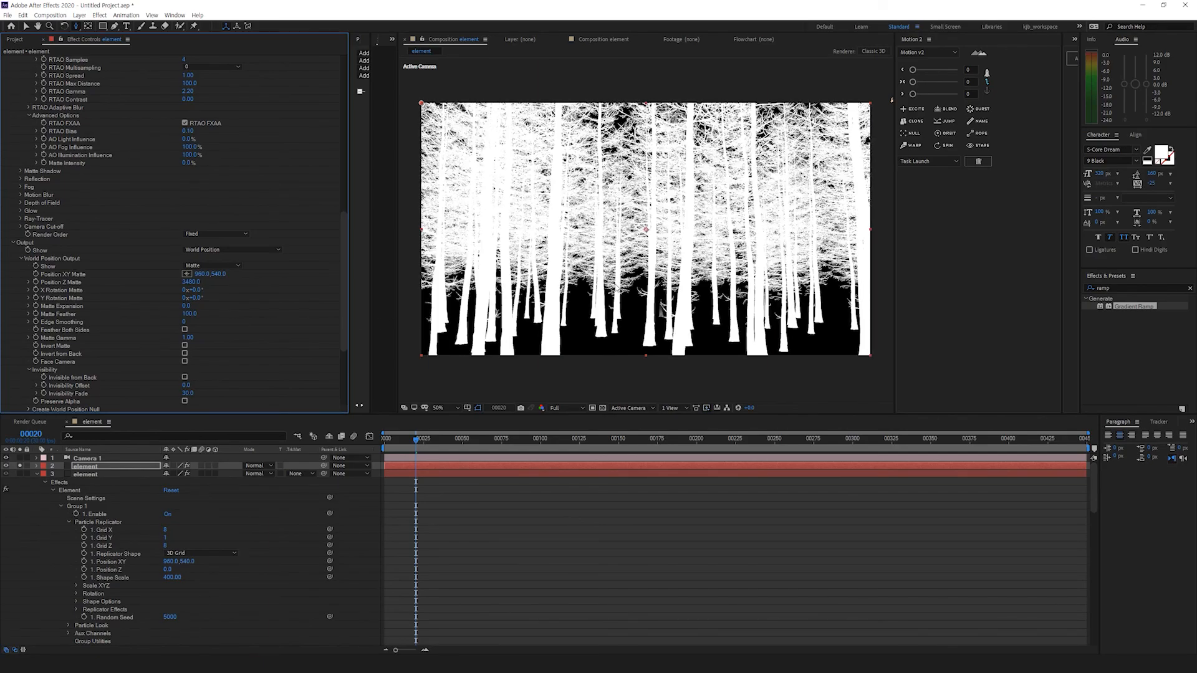
key(ctrl+z)
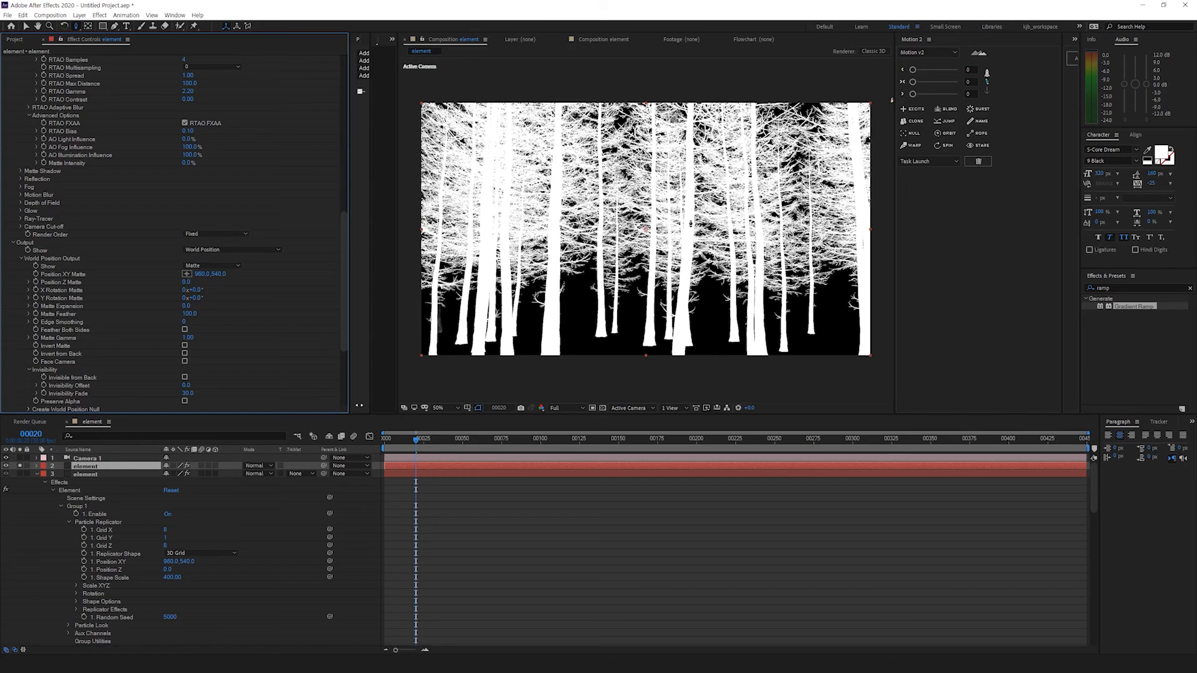
Step: Enable Feather Both Sides and set Matte Feather to 300 in the upper element layer's World Position Output
click(185, 330)
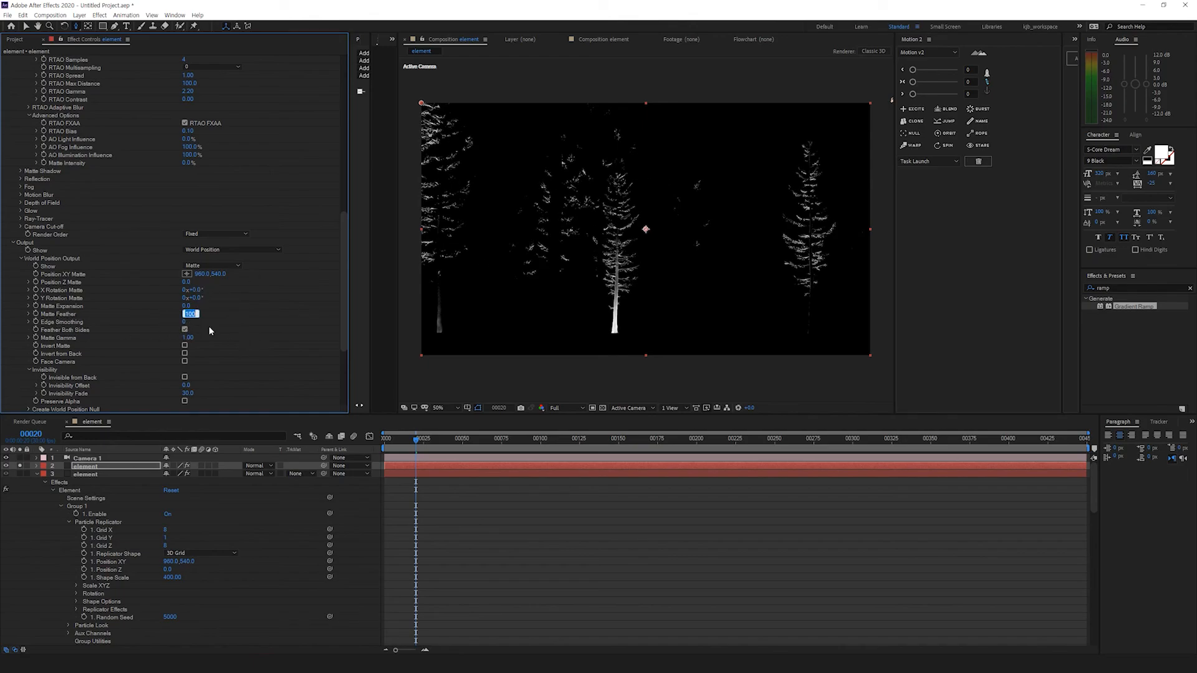
text(0)
key(Return)
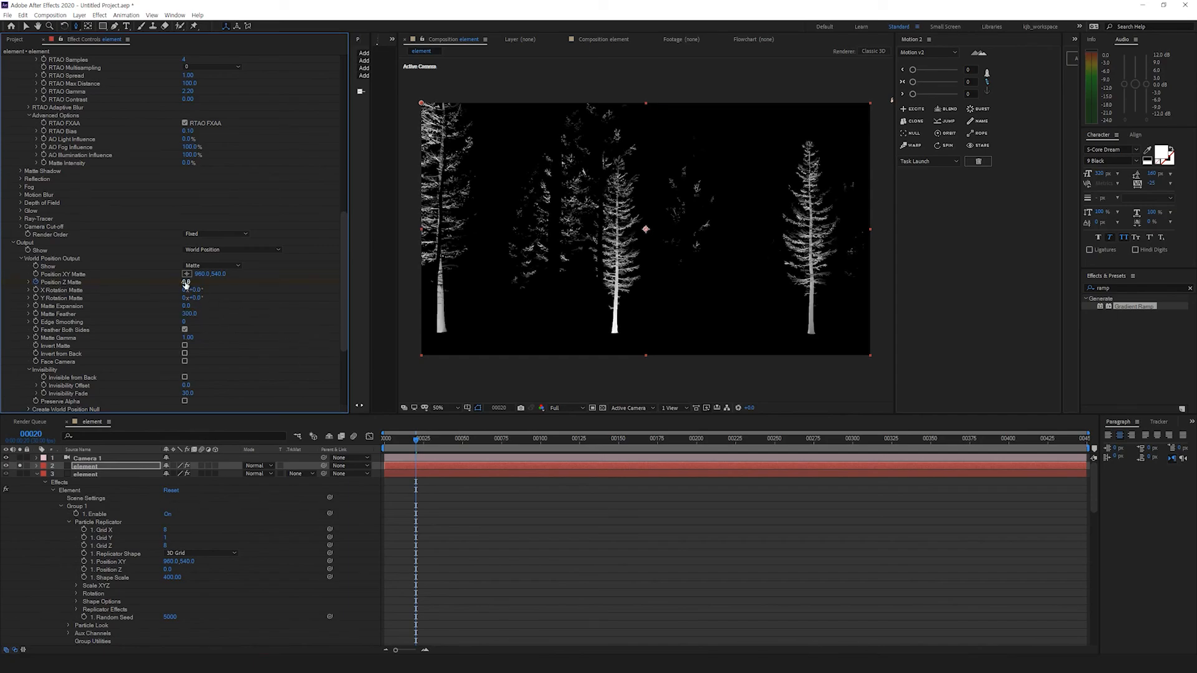
Step: Keyframe the upper layer's Position Z Matte from -5950 at frame 20 to a positive value at about frame 130
drag(187, 282, 2, 337)
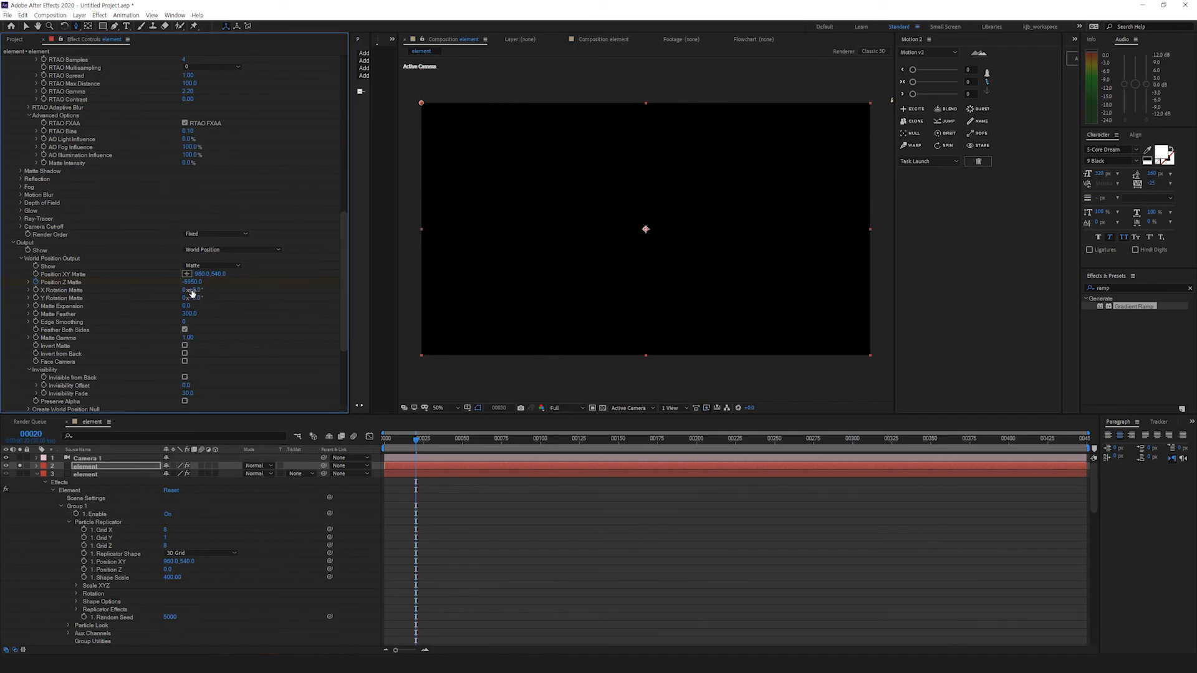
drag(192, 282, 944, 282)
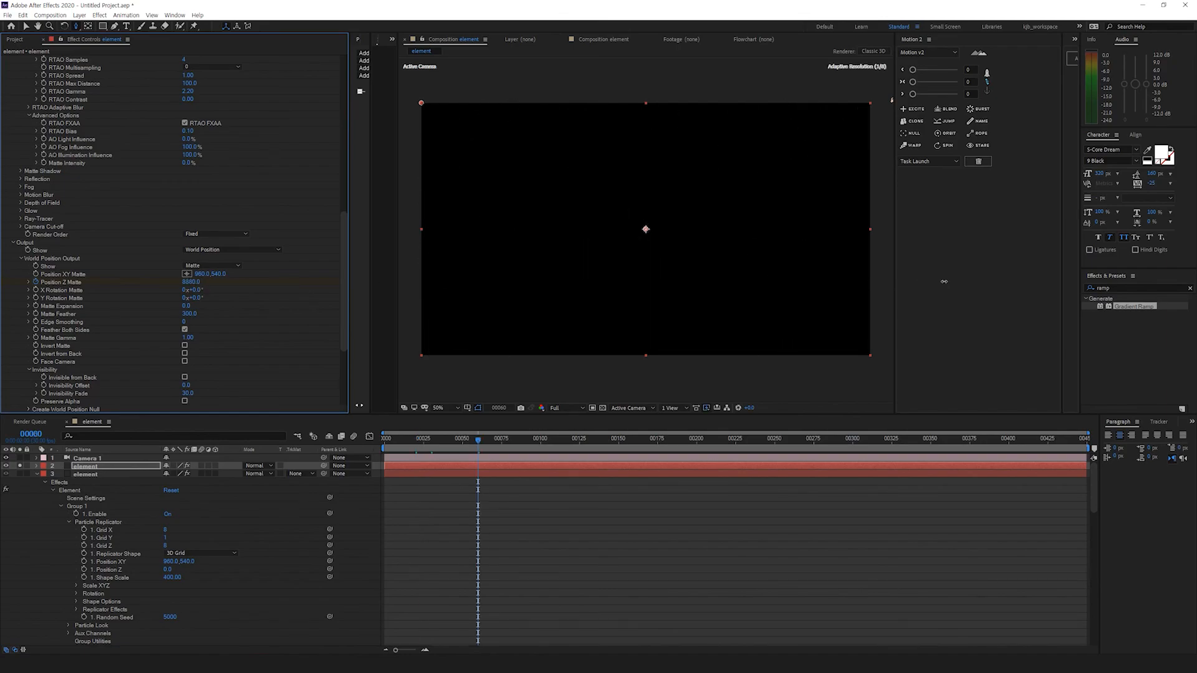
drag(839, 289, 778, 301)
key(u)
click(414, 447)
drag(497, 479, 406, 493)
key(space)
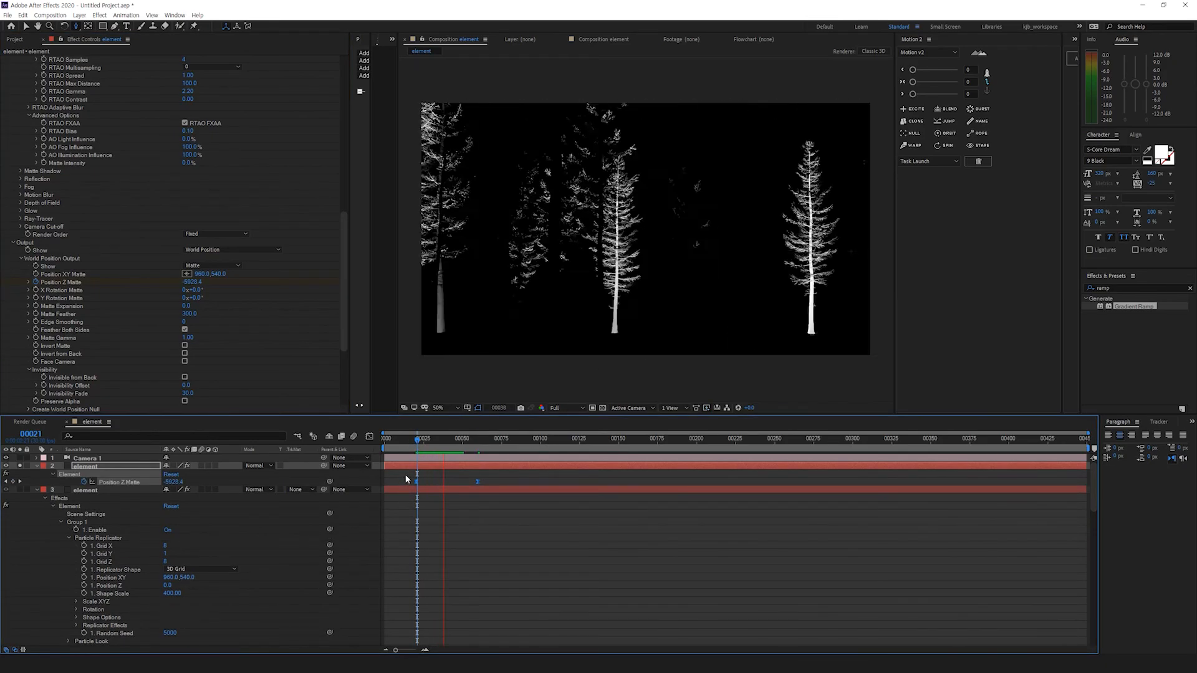
drag(479, 481, 589, 482)
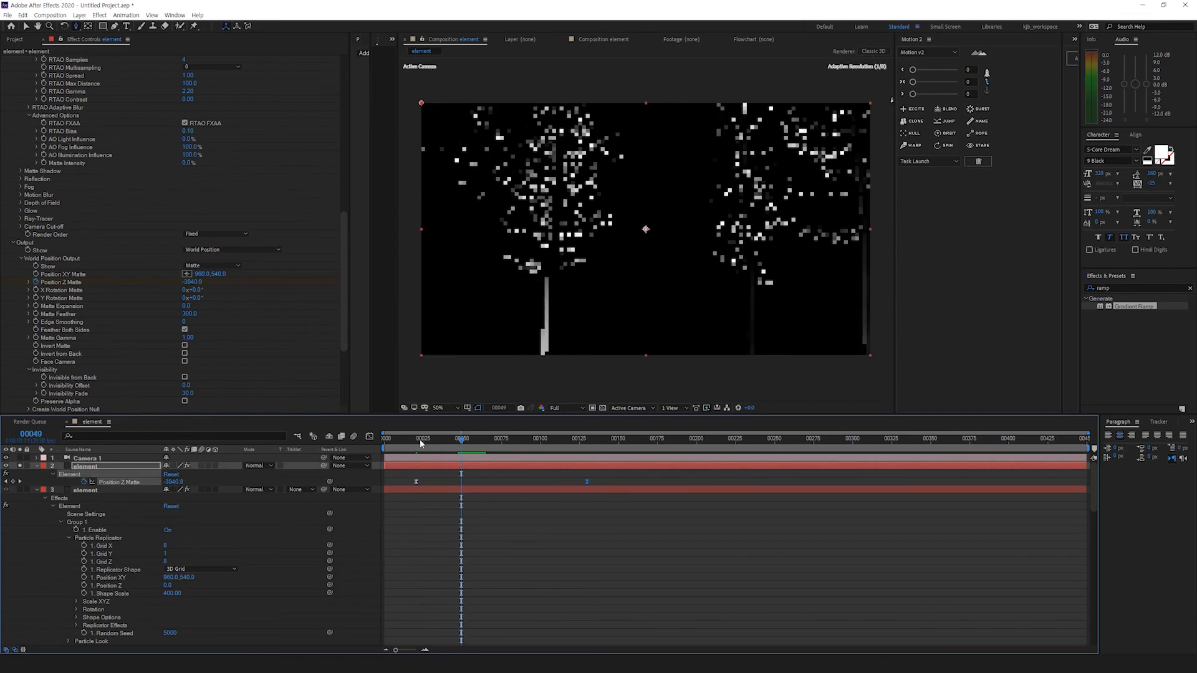
Step: Set the upper element layer's blending mode to Add and preview the light sweep over the whole forest from the start
key(Home)
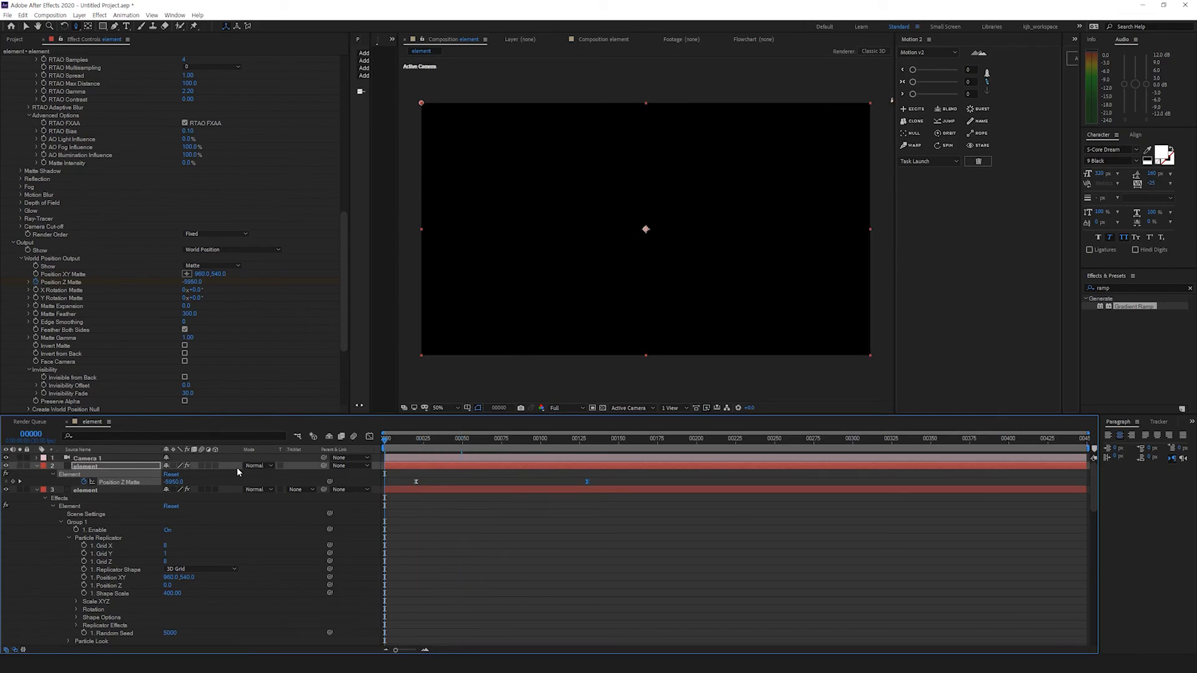
click(256, 466)
click(278, 153)
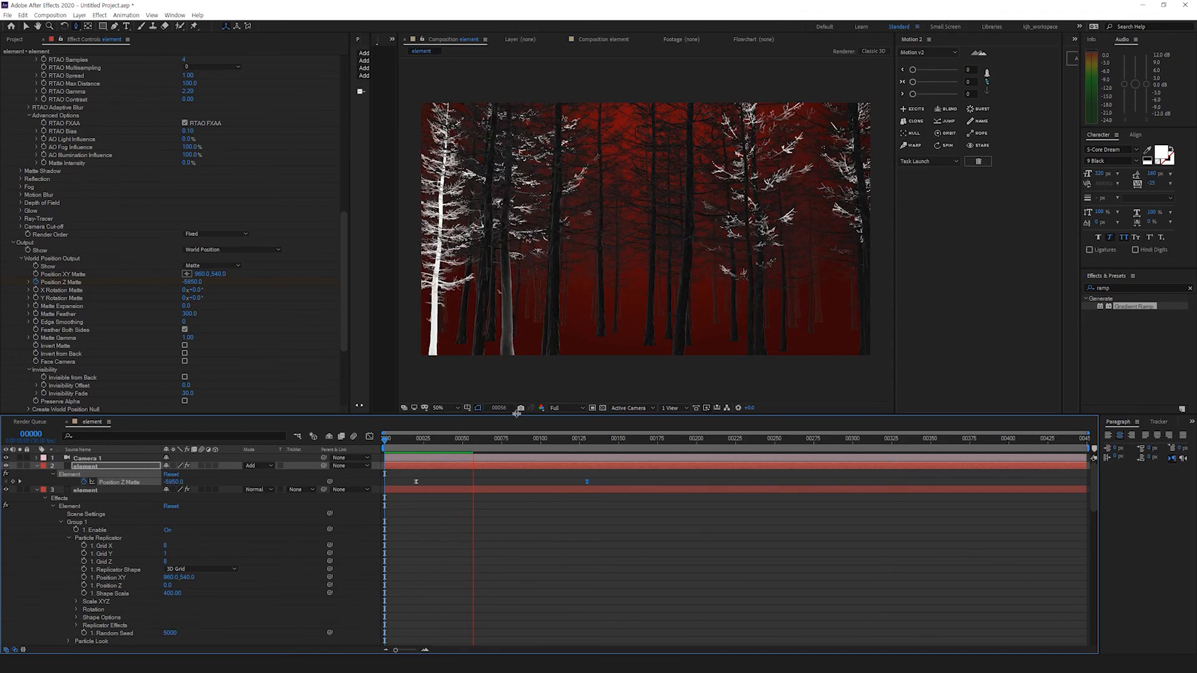
key(space)
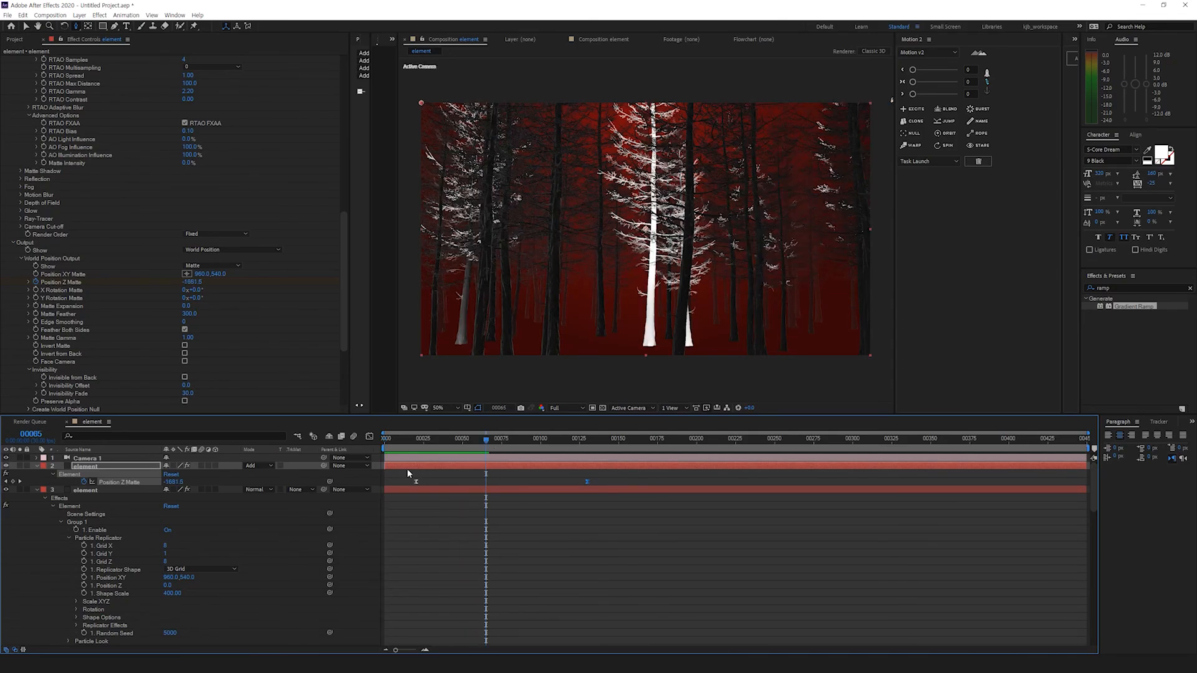
Step: Solo and duplicate the upper element layer, and use the duplicate as its Luma track matte, checking the transparency
click(19, 466)
click(604, 407)
click(93, 468)
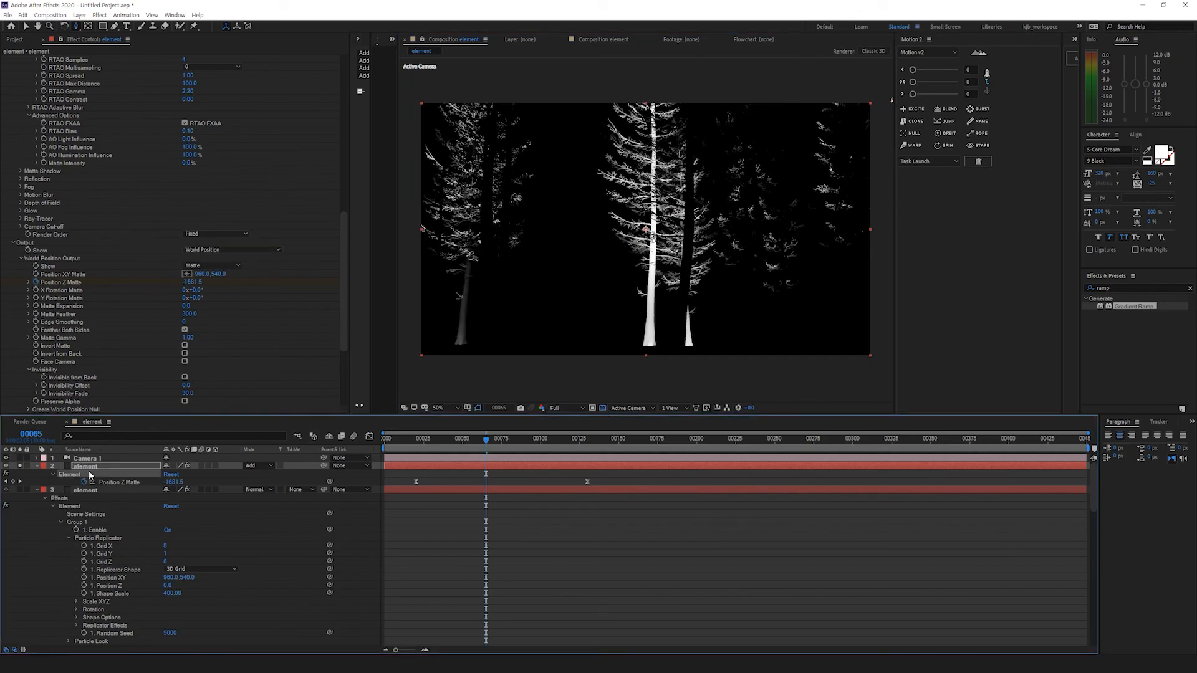
key(ctrl+d)
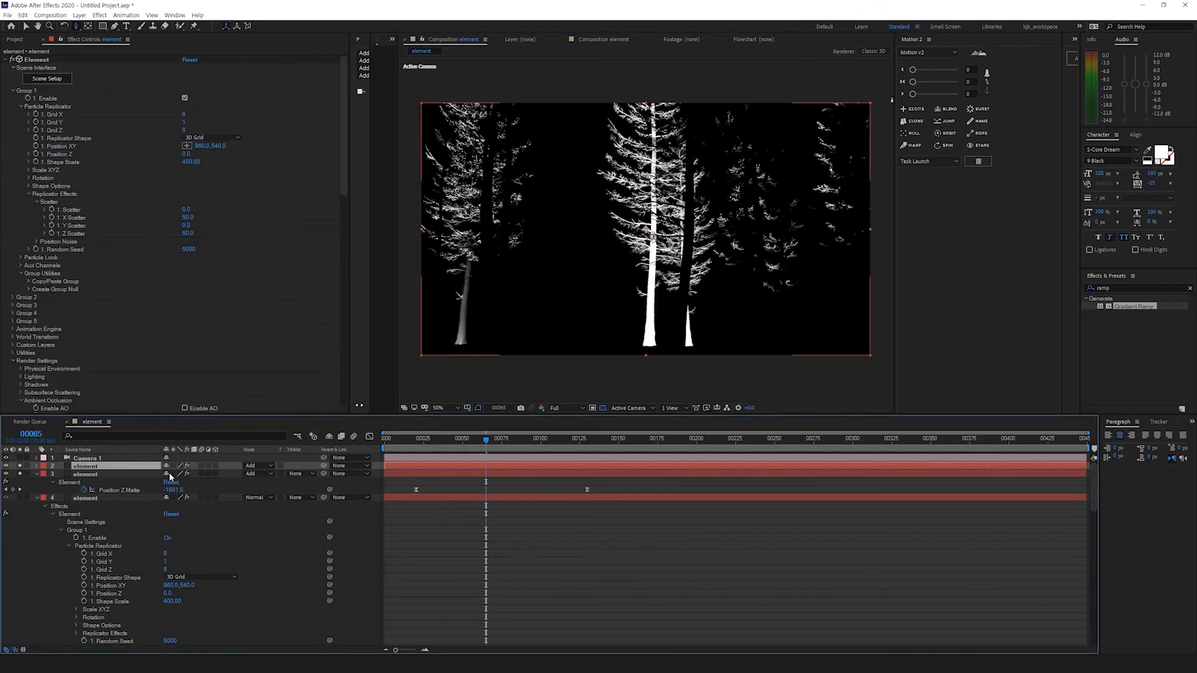
click(298, 474)
click(312, 522)
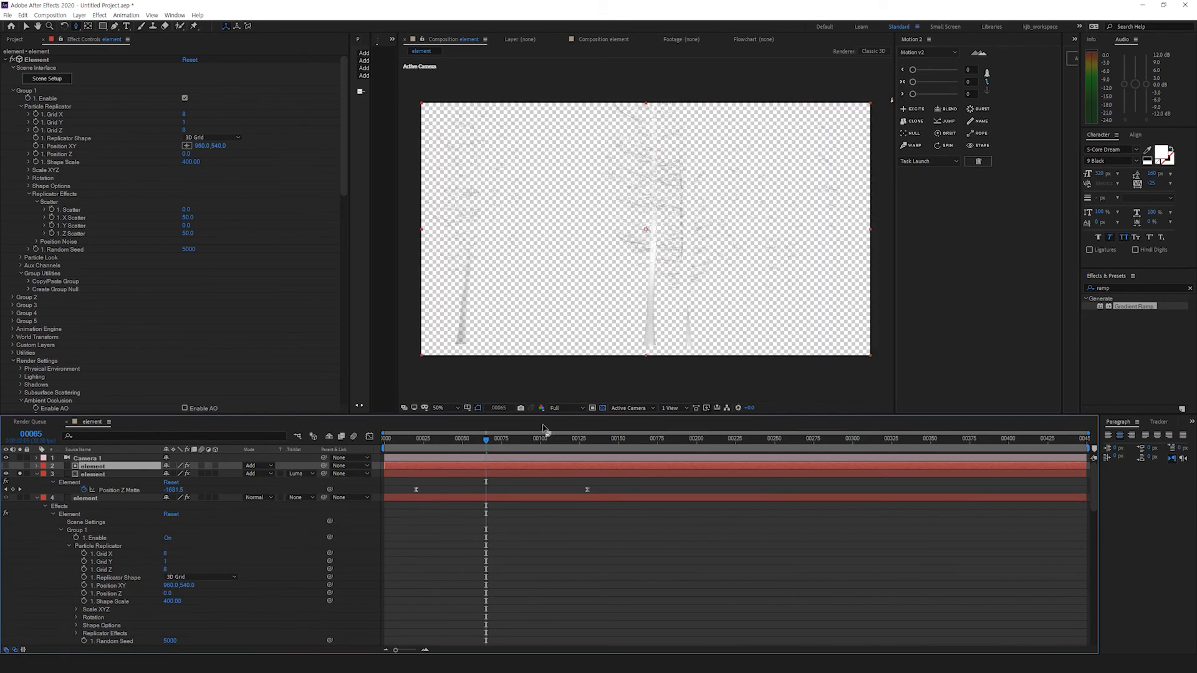
click(602, 407)
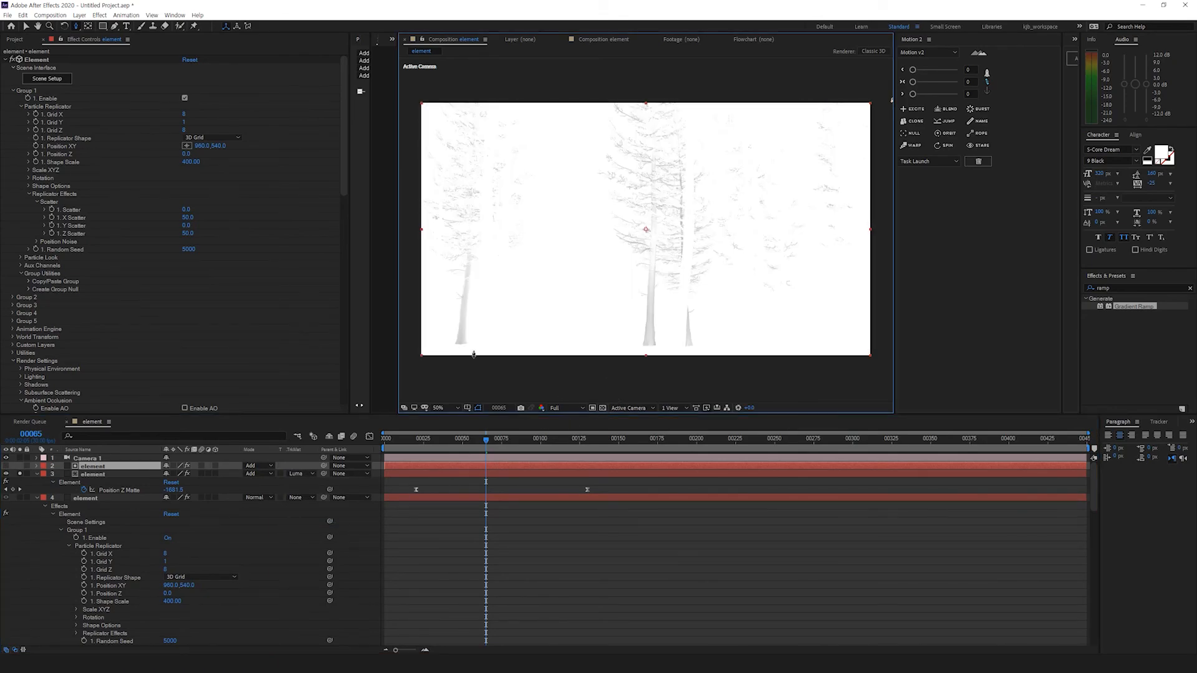
Step: Apply a Fill effect to the luma-matted element layer, turn off its solo, and preview the colored sweep from about frame 23
click(94, 474)
click(1131, 288)
text(f)
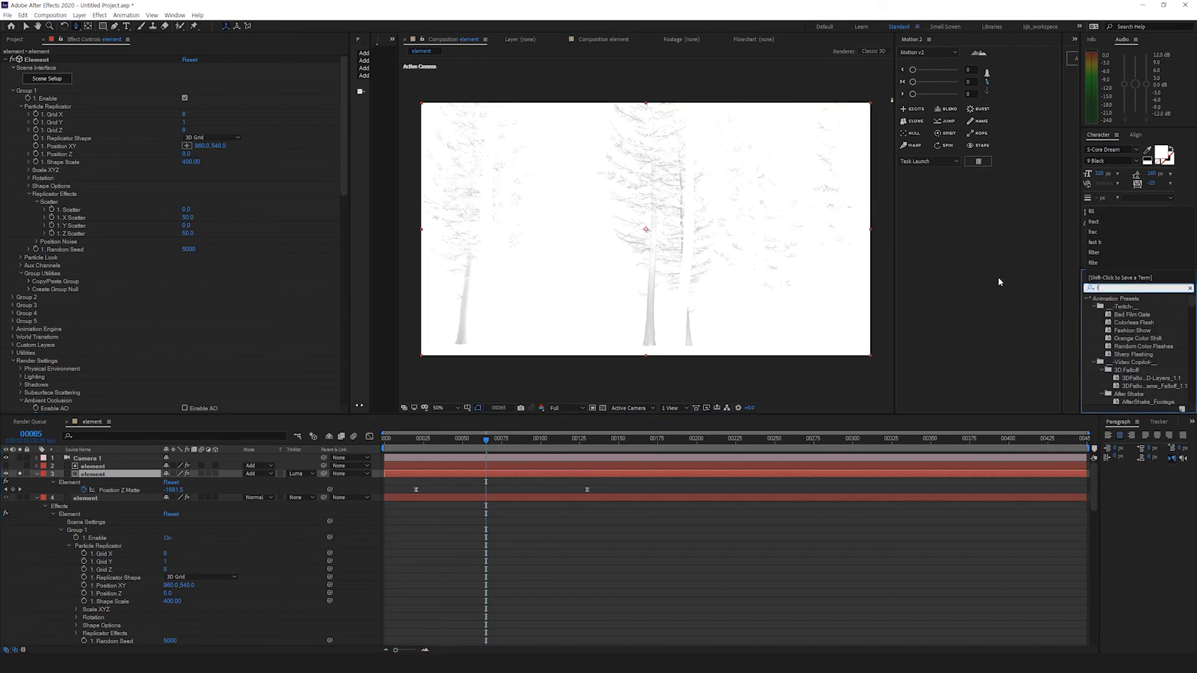
text(ill)
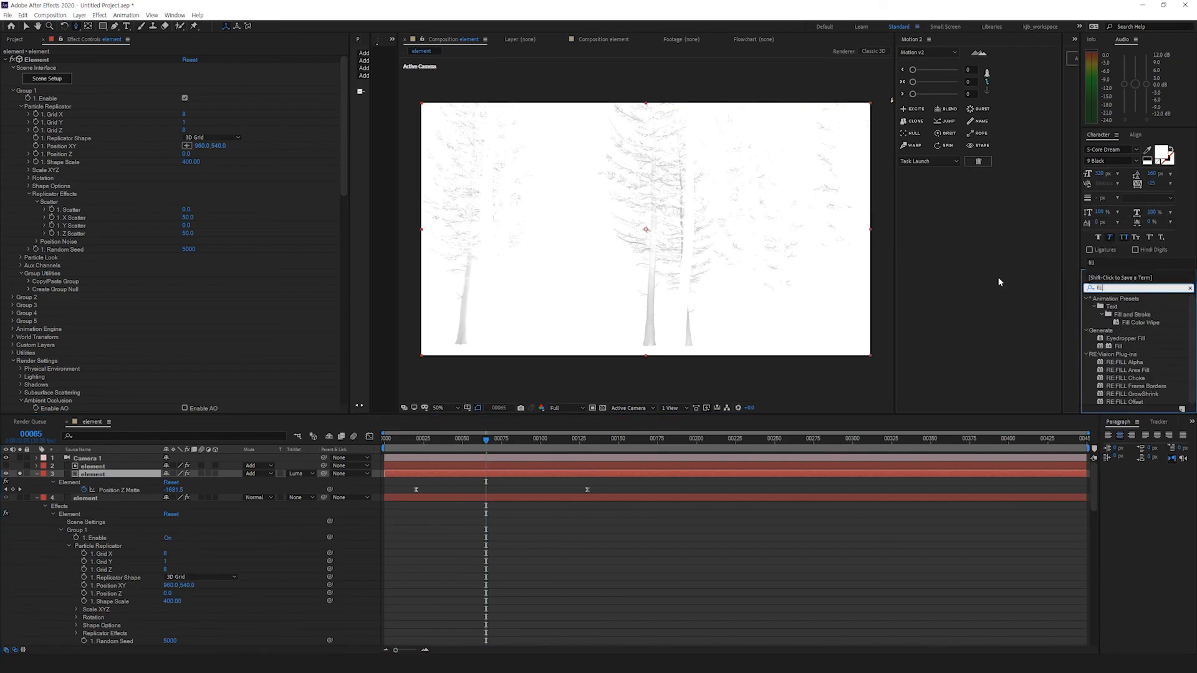
double_click(1121, 346)
click(19, 474)
click(421, 440)
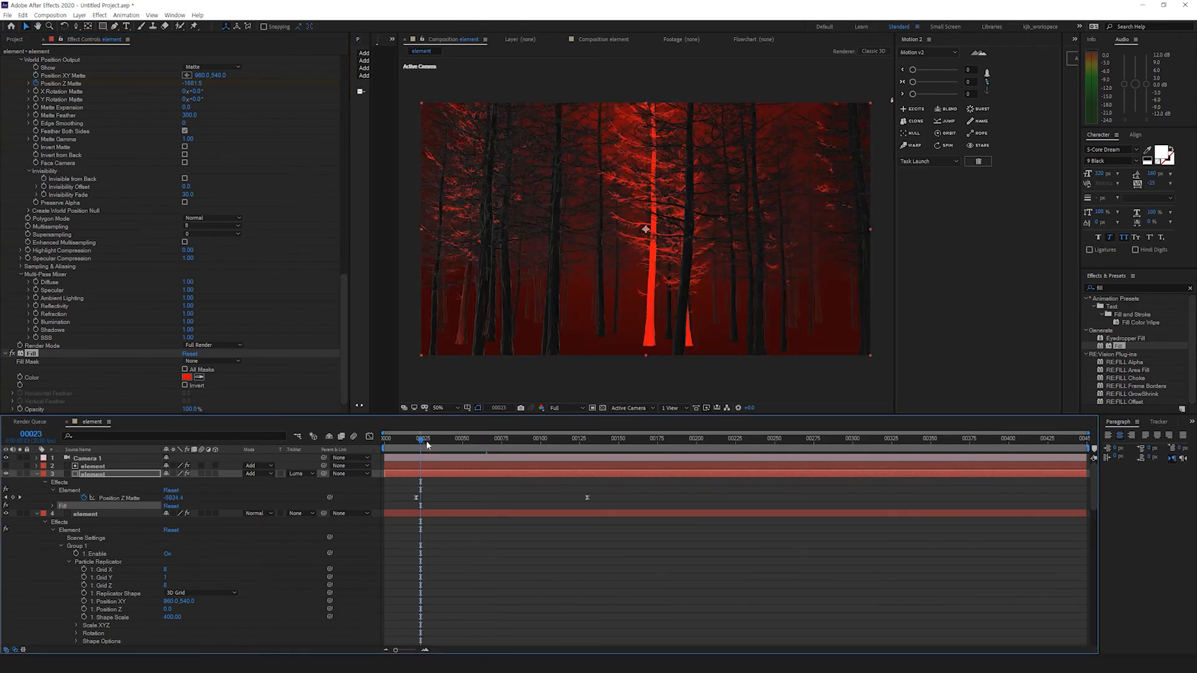
key(space)
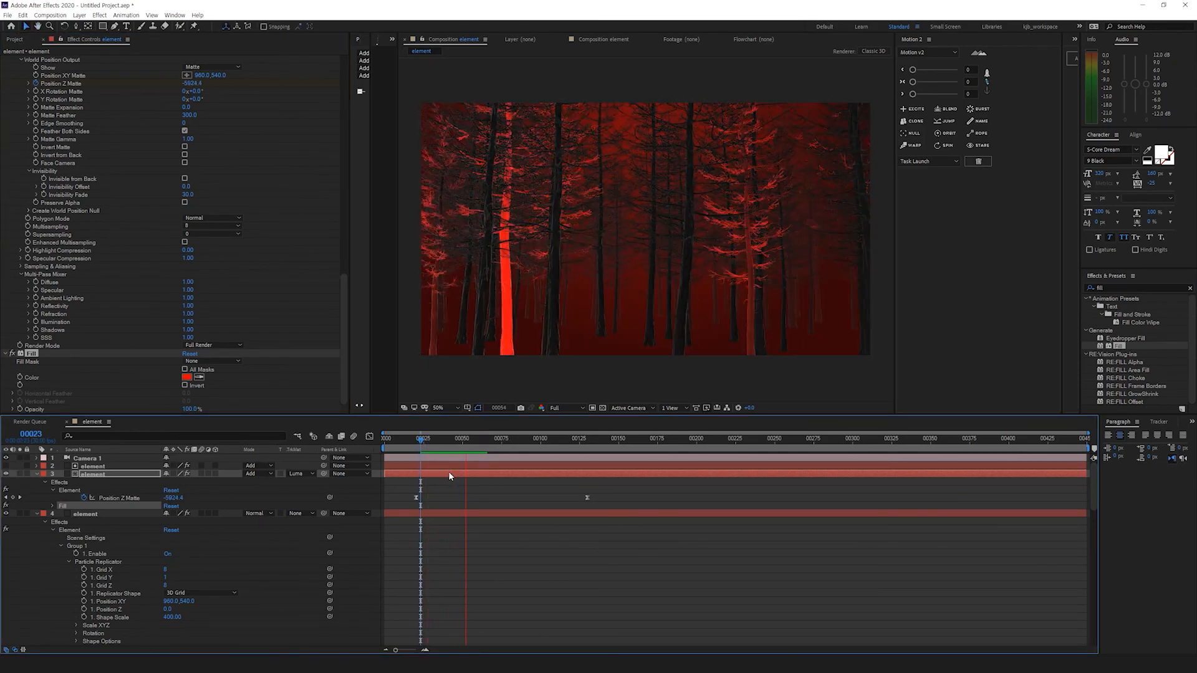
Step: Stop the preview, go to frame 47, and shift the camera slightly to check the red sweep on the trees
click(628, 320)
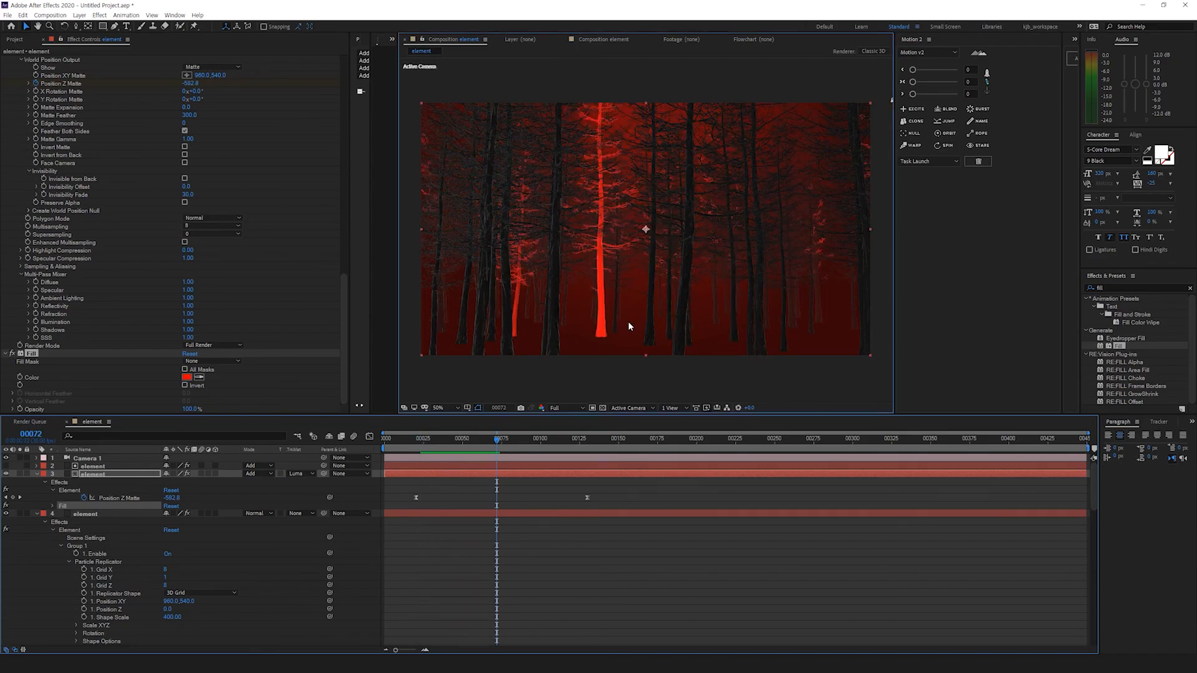
key(c)
click(602, 322)
click(602, 322)
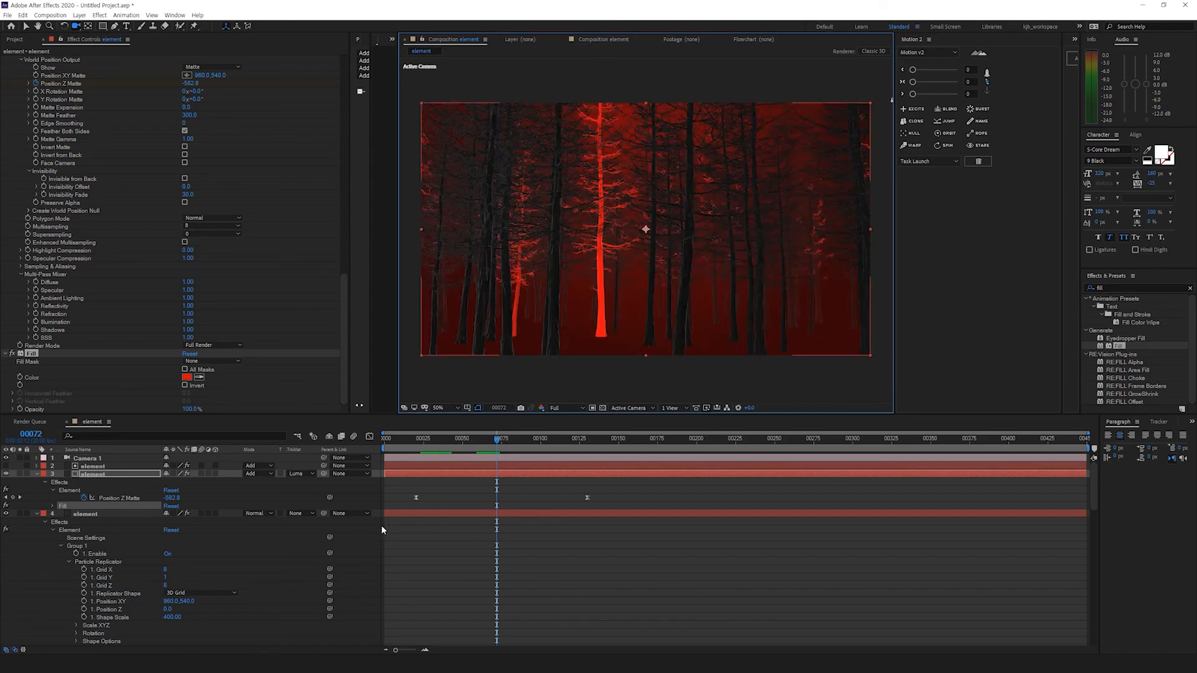
click(458, 441)
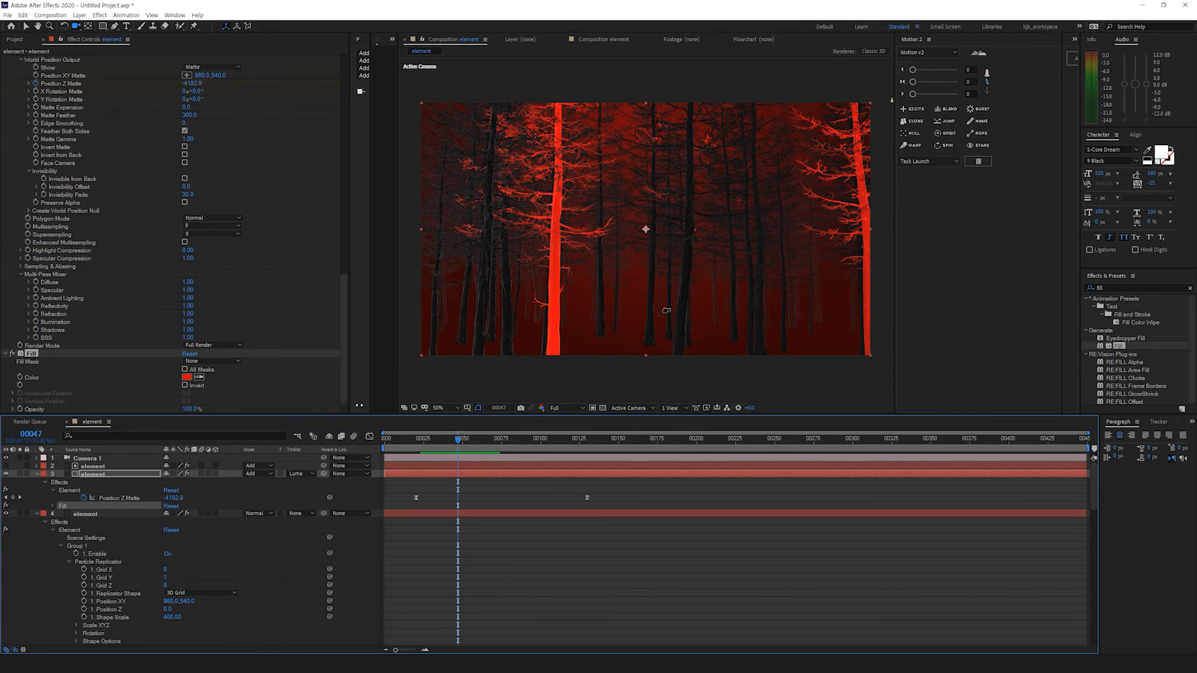
click(639, 302)
key(c)
drag(649, 247, 488, 237)
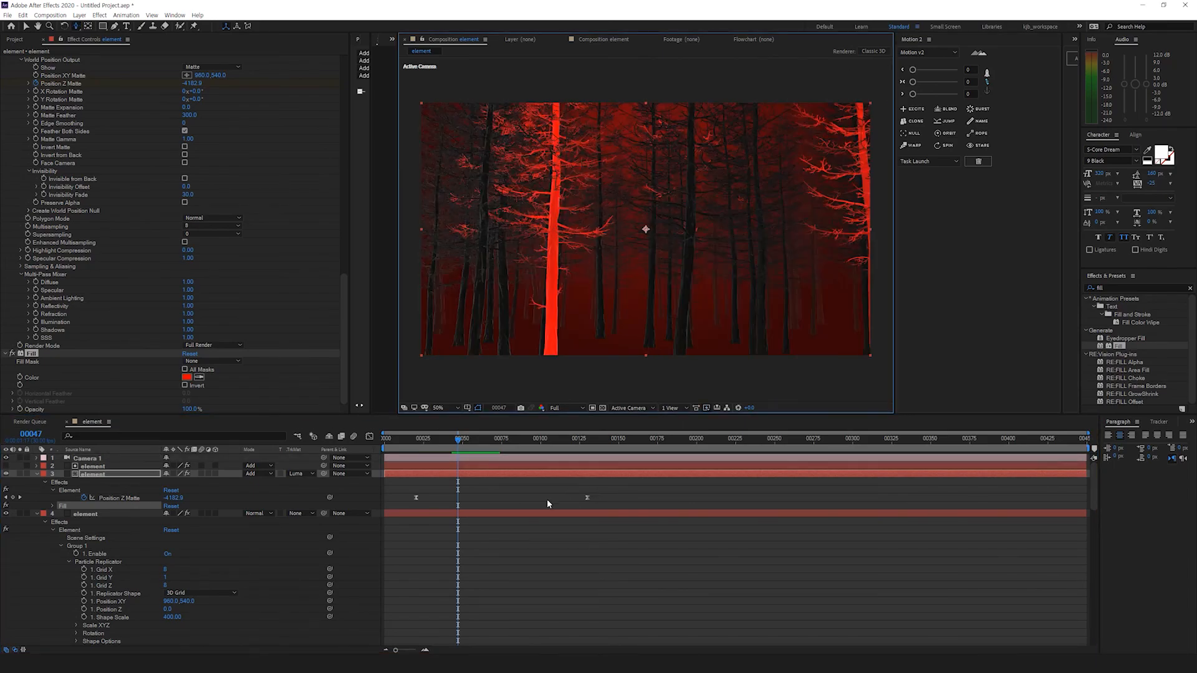
Step: Remove the luma track matte from the filled element layer and delete the duplicate layer used as its matte
click(417, 498)
click(213, 226)
click(277, 213)
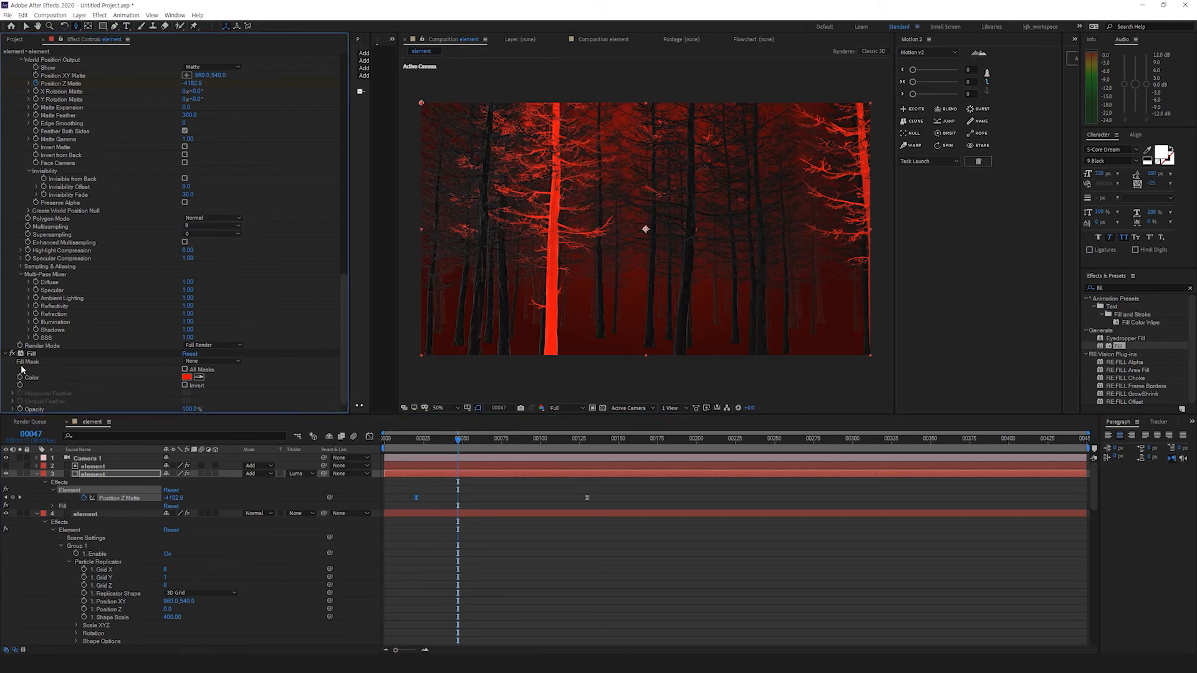
click(293, 474)
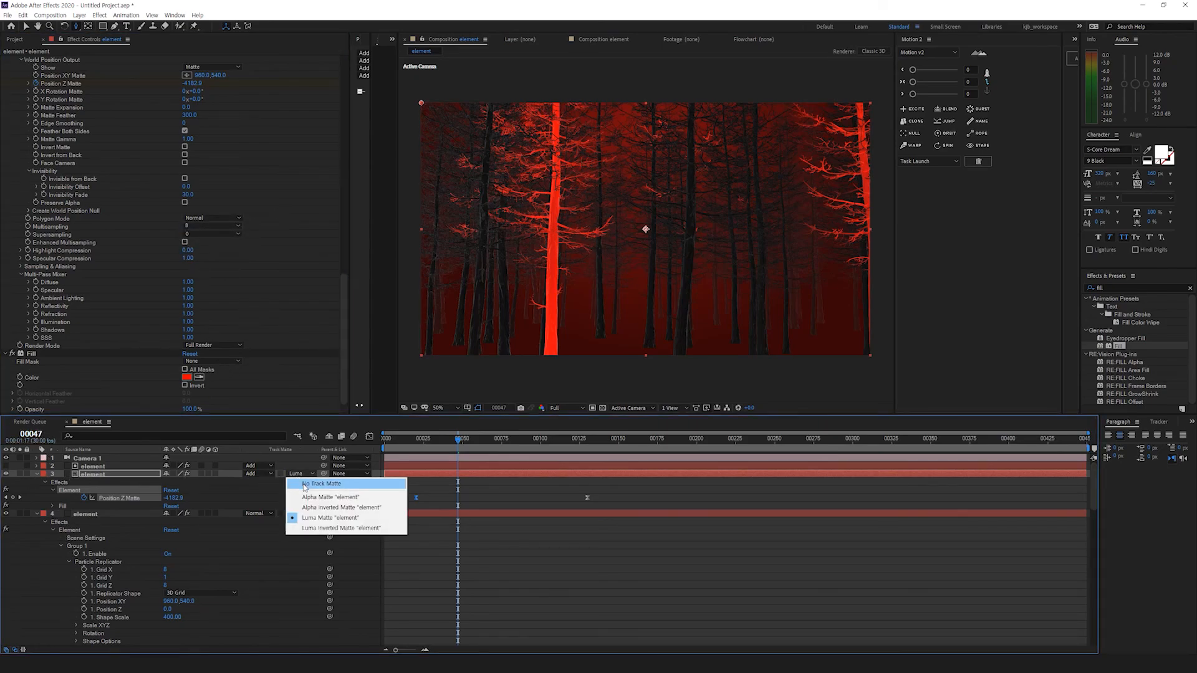
click(299, 483)
click(81, 468)
key(Delete)
Step: Delete the Fill effect from the upper element layer
click(82, 466)
drag(342, 152, 338, 394)
scroll(338, 399, down, 1)
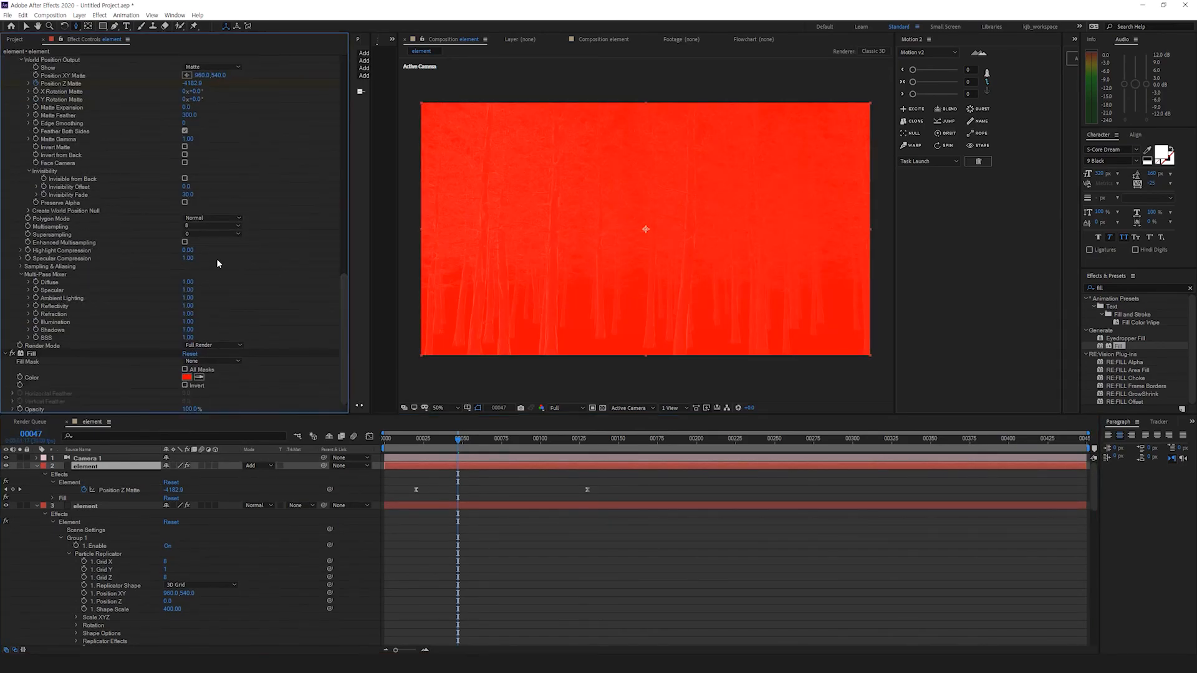
click(31, 355)
key(Delete)
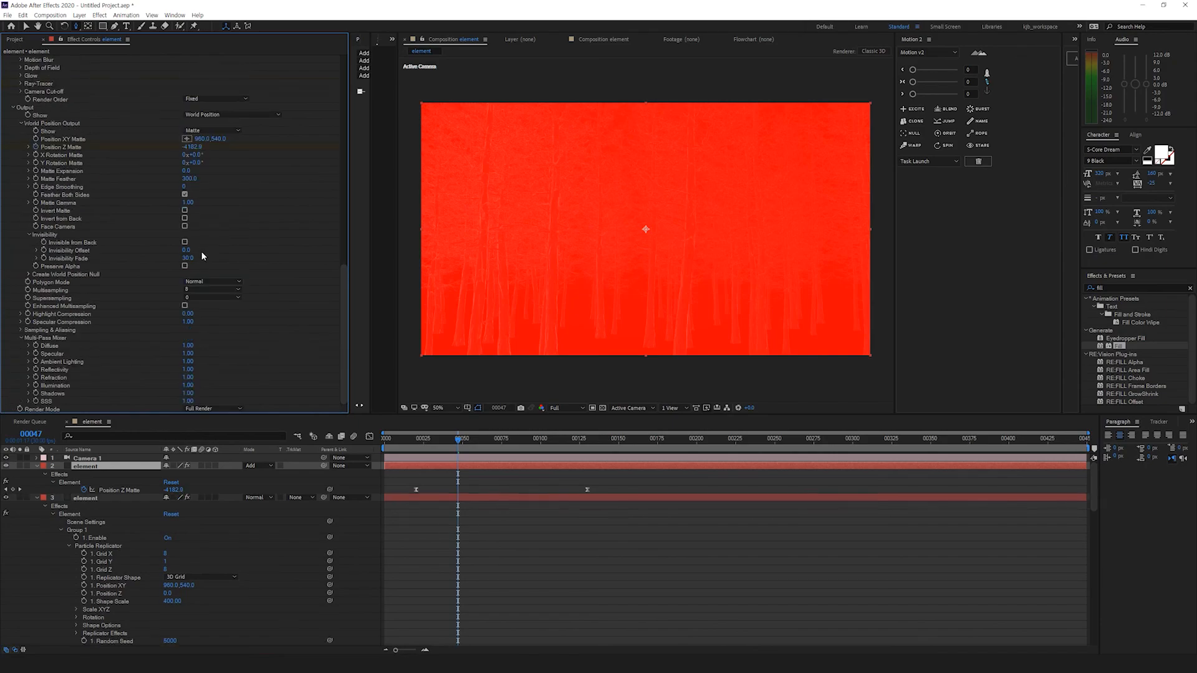
Step: Collapse the Element effect's groups and the whole effect on the upper element layer
scroll(205, 281, up, 5)
scroll(210, 322, up, 3)
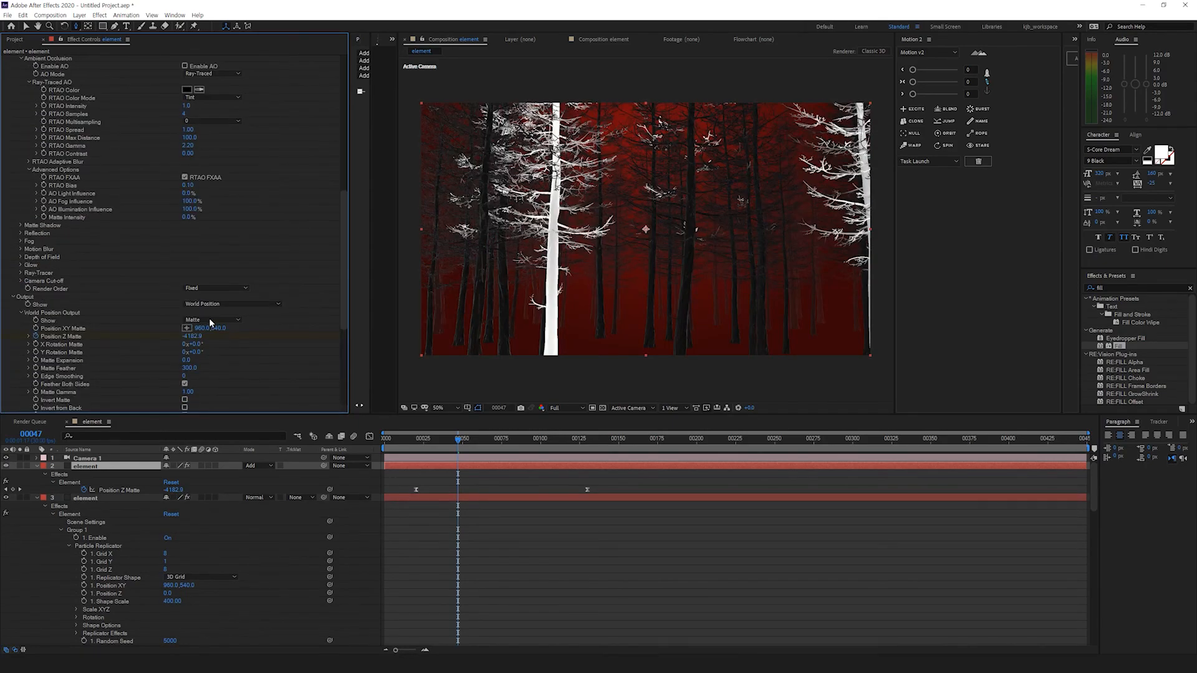
scroll(208, 318, up, 8)
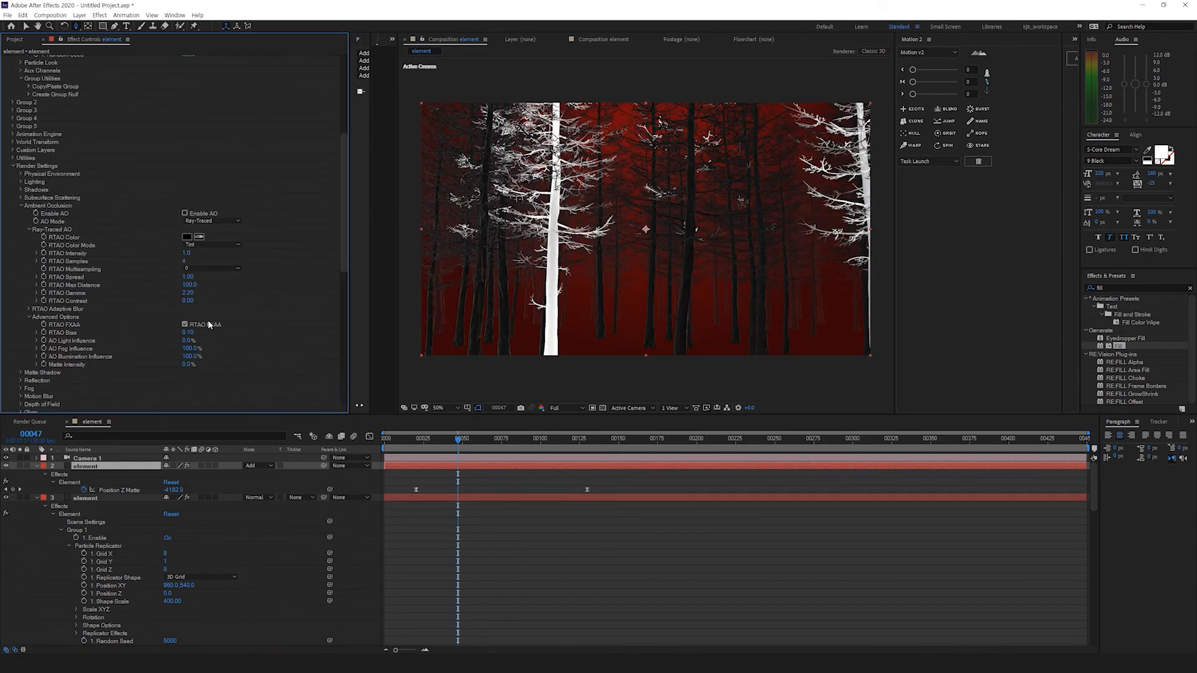
scroll(208, 320, up, 4)
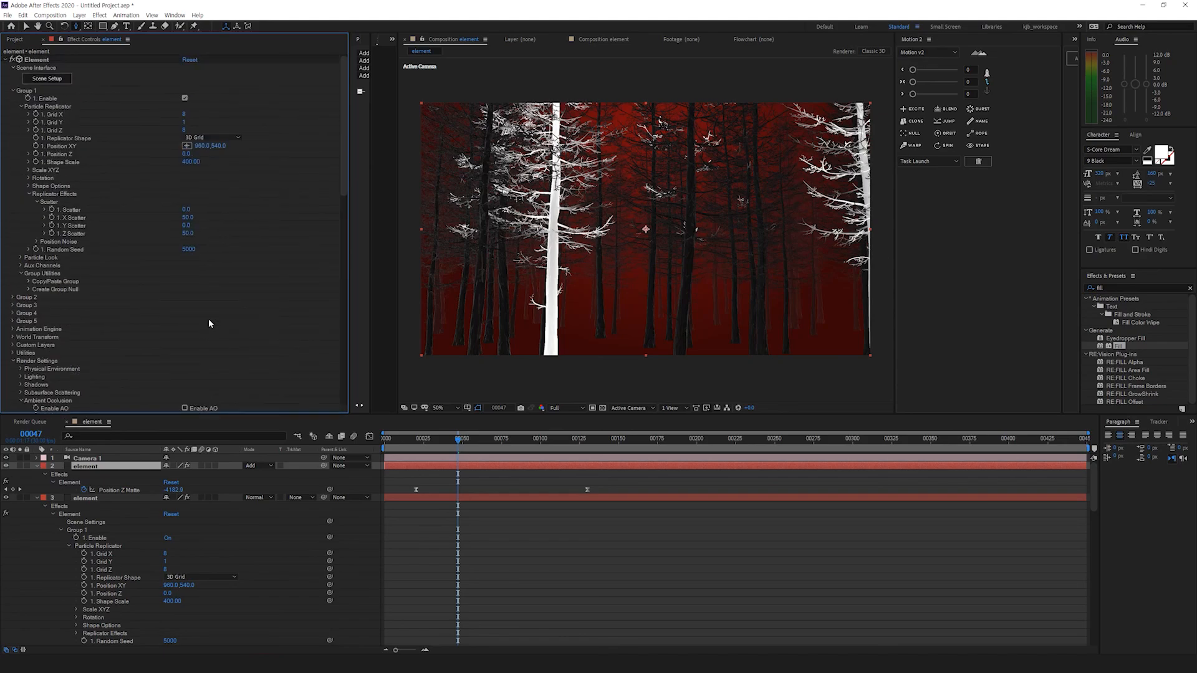
click(13, 91)
click(13, 67)
click(6, 60)
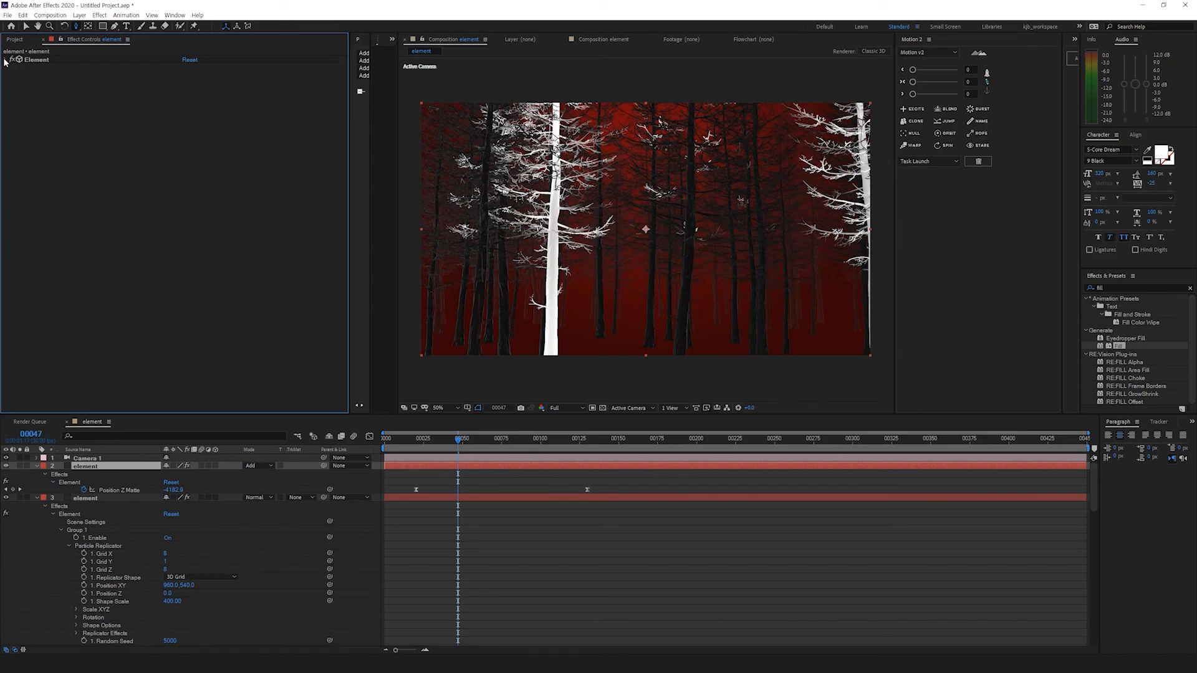
Step: Scrub the light sweep to frame 52, try a small camera move in the forest, undo it, and switch to another camera tool
click(497, 447)
click(480, 447)
drag(480, 448, 468, 448)
click(613, 541)
key(c)
drag(660, 337, 654, 342)
key(ctrl+z)
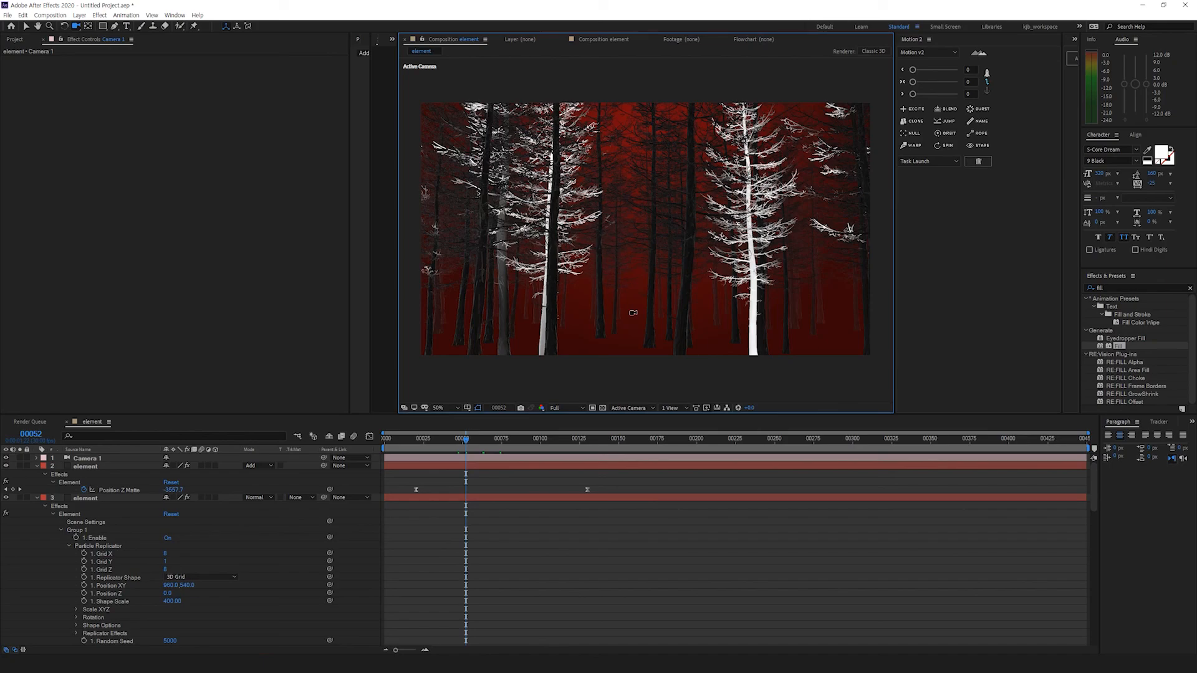
key(c)
key(c)
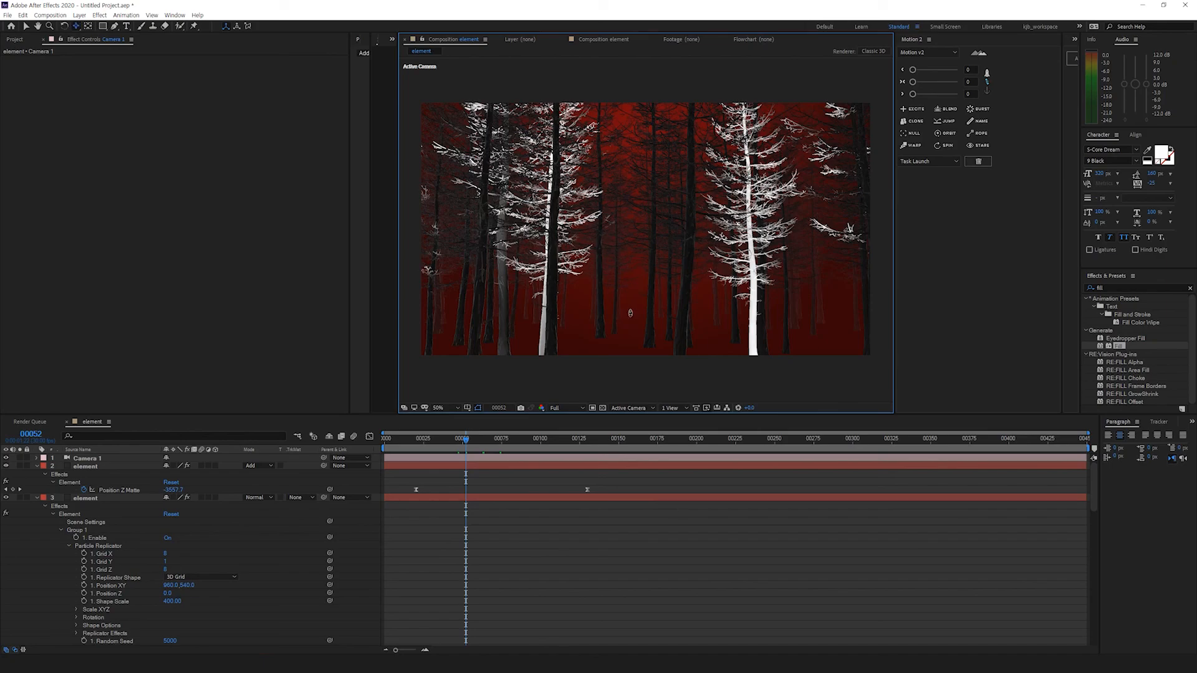